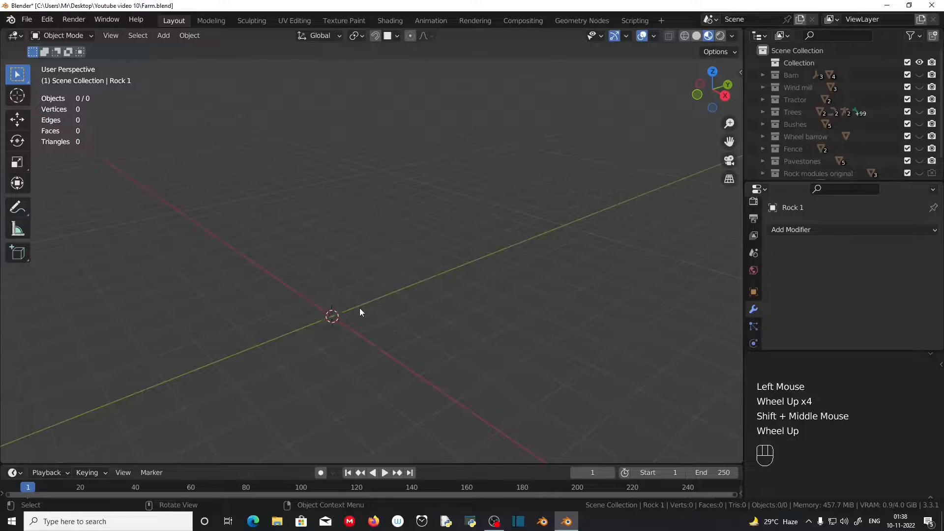
Switch to Firefox and open the textures.com library.
middle_click_drag(361, 312, 401, 290, "shift")
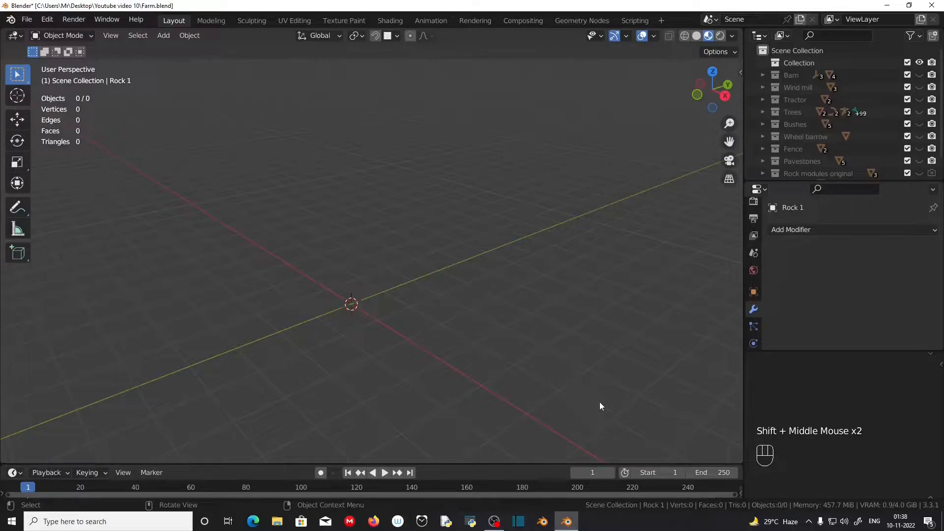
left_click(373, 521)
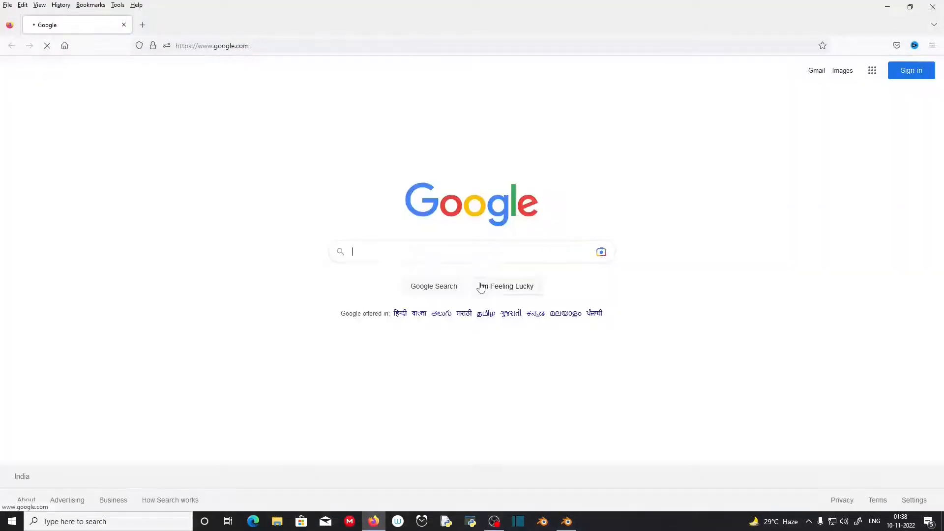
type("textures.com")
key("Return")
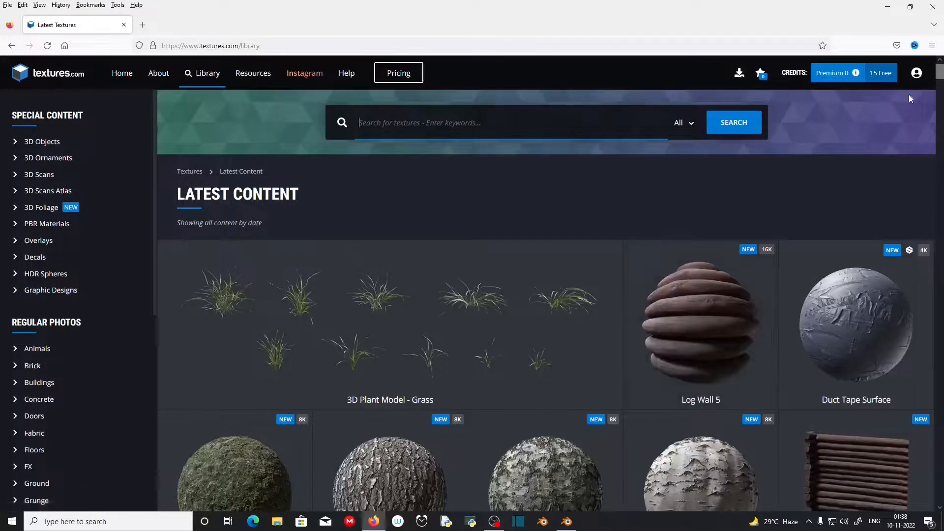
Search the textures.com library for "grass'".
scroll(520, 228, "down", 3)
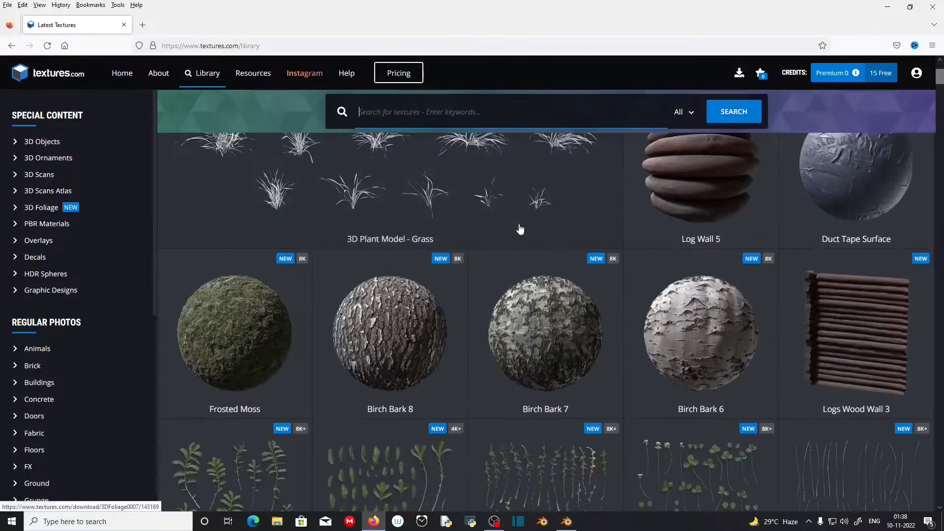
scroll(521, 229, "down", 3)
mouse_move(848, 74)
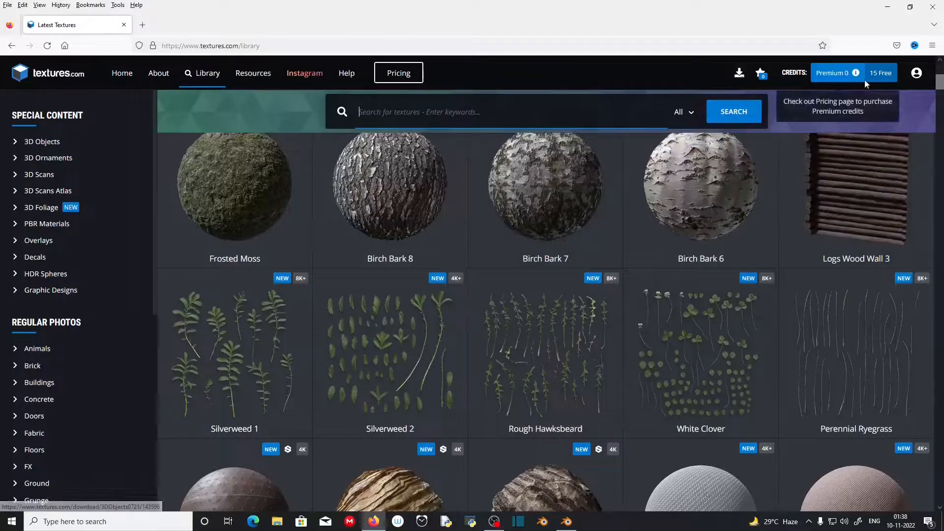
scroll(522, 344, "up", 6)
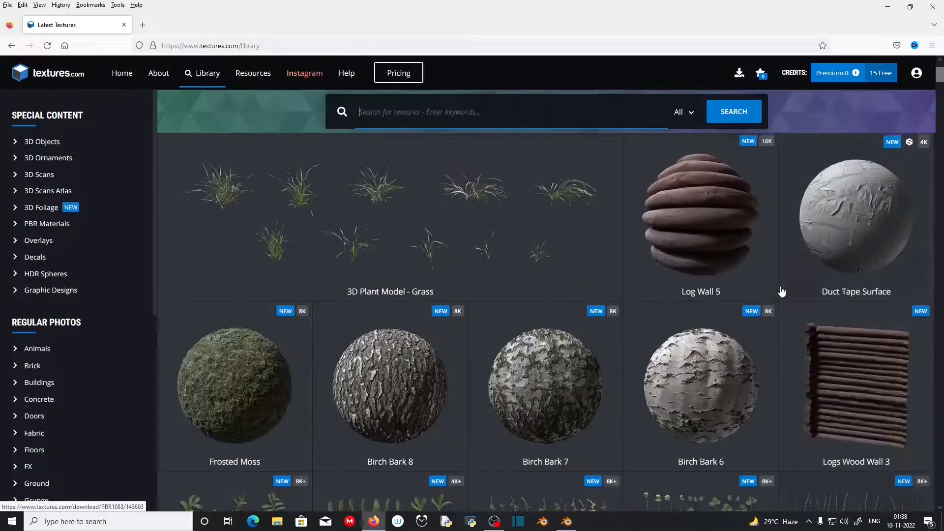
left_click(388, 115)
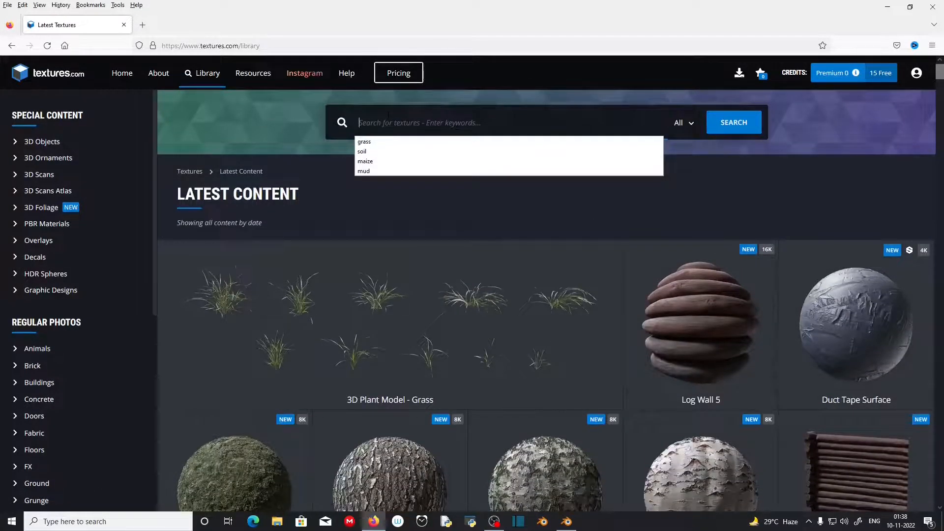
type("grass")
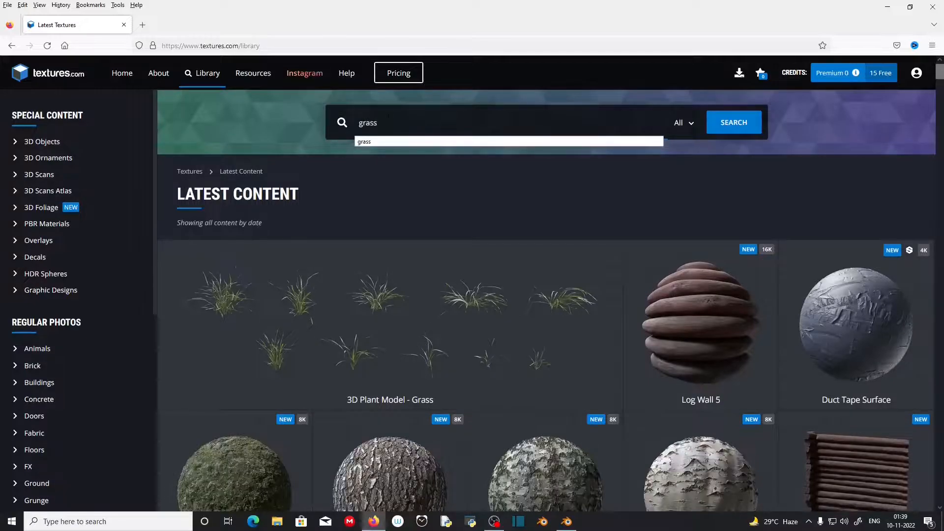
type("'")
key("Return")
Open the Wood Melick 2 atlas from the grass search results.
scroll(525, 305, "down", 10)
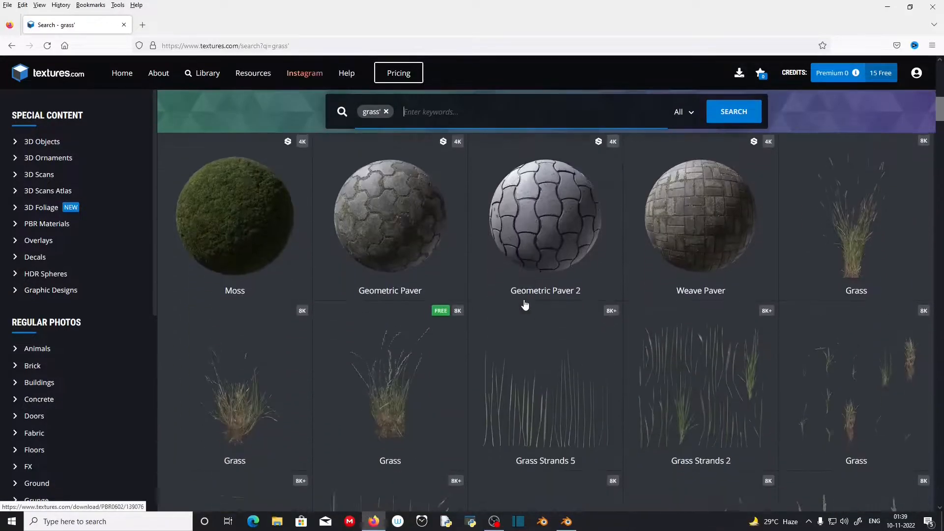
scroll(679, 287, "down", 8)
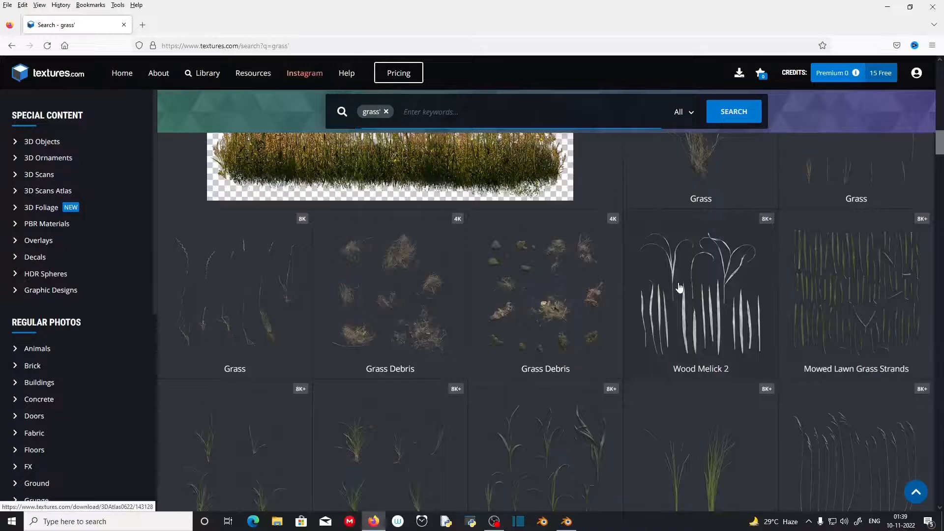
left_click(679, 287)
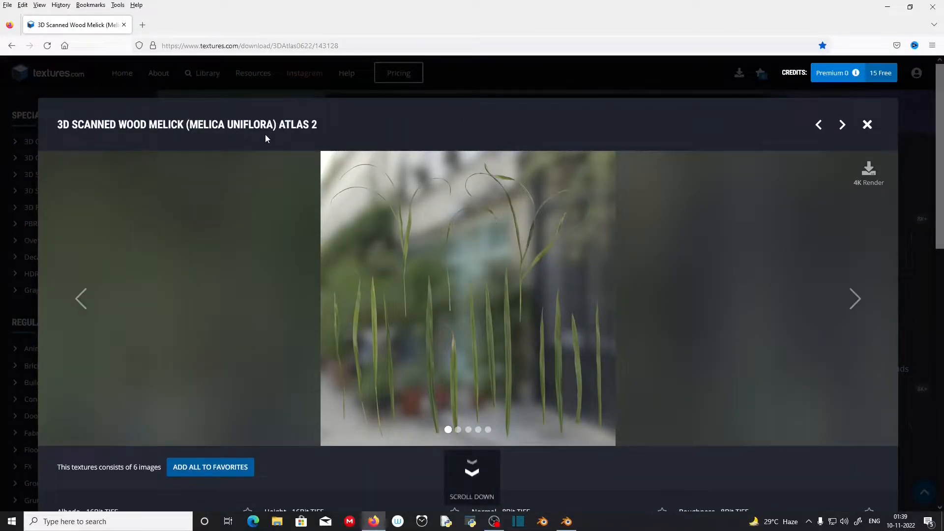
Download the Wood Melick atlas's third preview as a 4K render into the Grass texture folder on drive E:, keeping the suggested file name.
left_click(855, 299)
left_click(853, 300)
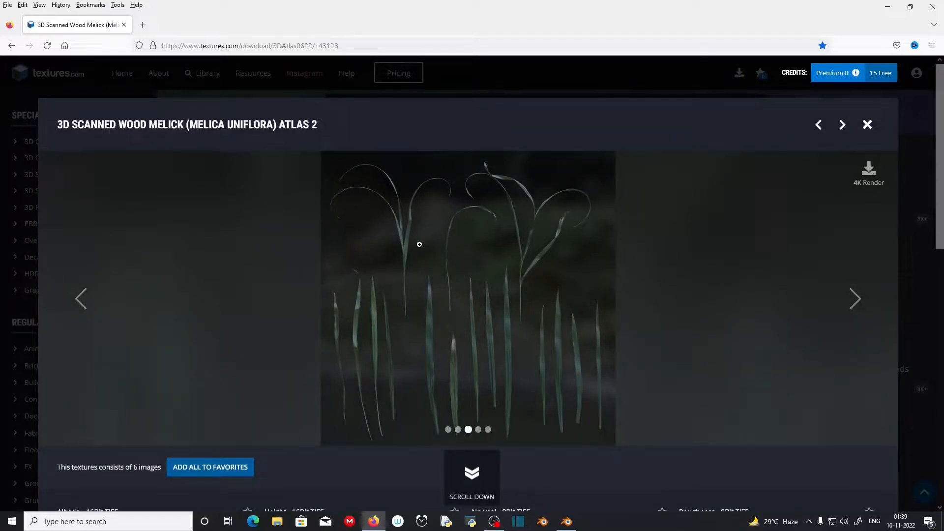
left_click(868, 173)
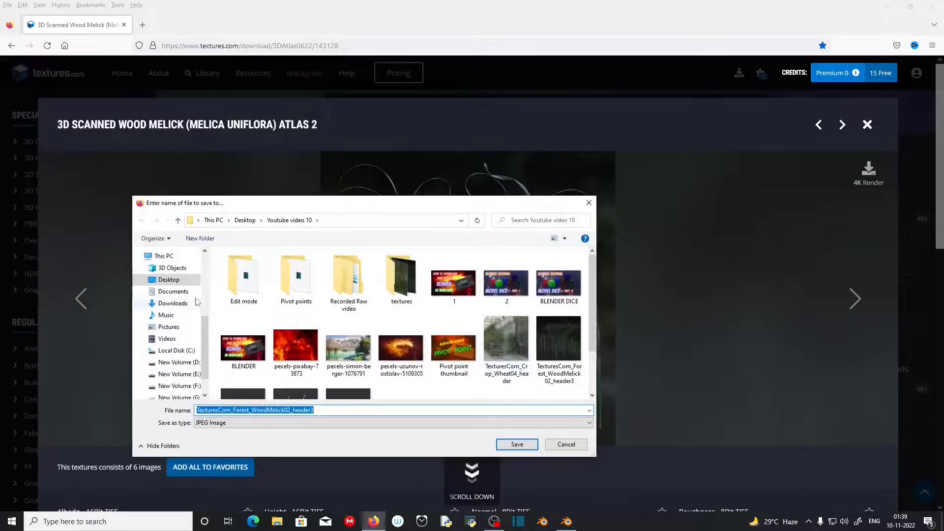
left_click(178, 374)
double_click(305, 344)
double_click(293, 276)
left_click(517, 444)
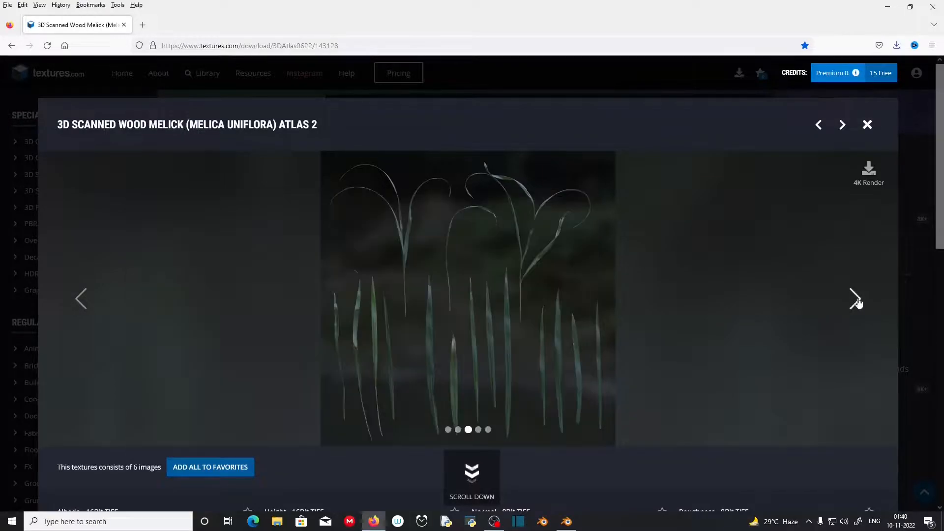
Check the fifth Wood Melick preview enlarged and download its 4K render to the Grass folder.
left_click(83, 301)
left_click(854, 298)
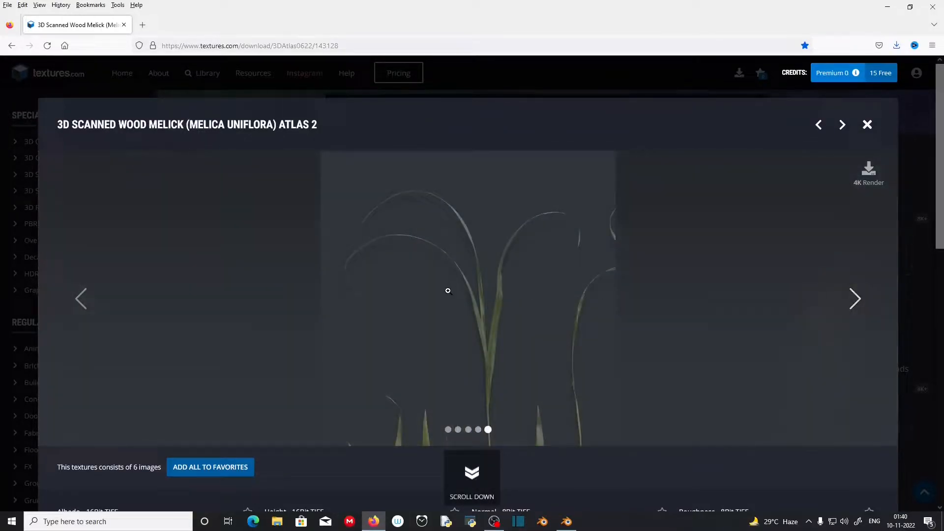
left_click(486, 347)
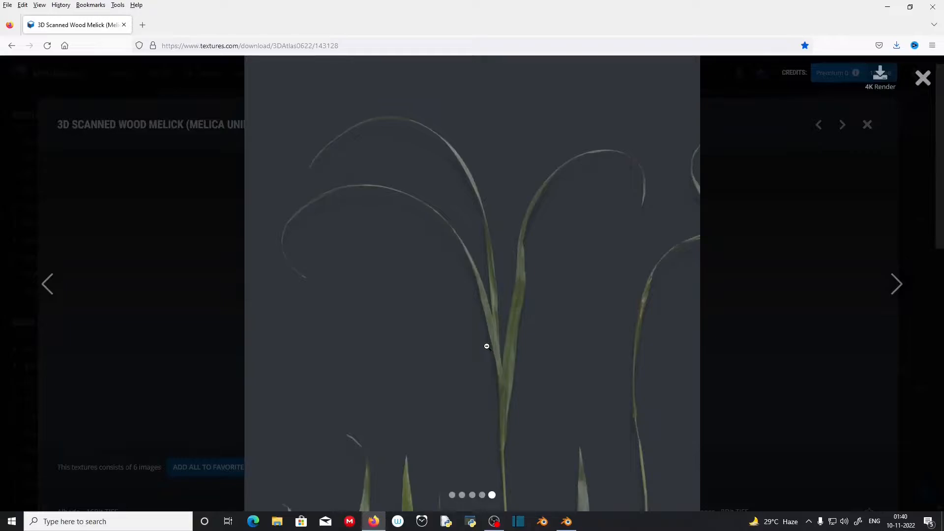
left_click(487, 346)
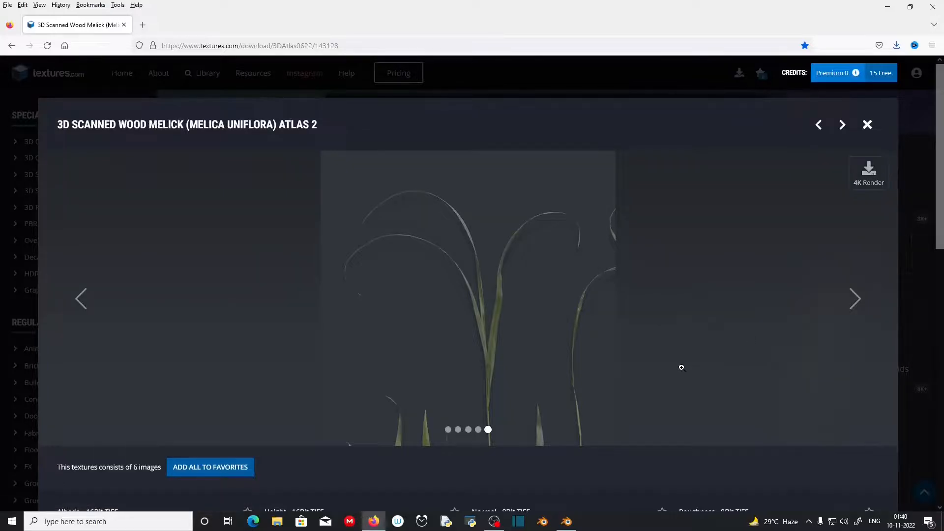
left_click(511, 443)
Download the 512x512 Albedo map of the Wood Melick atlas.
scroll(508, 238, "down", 3)
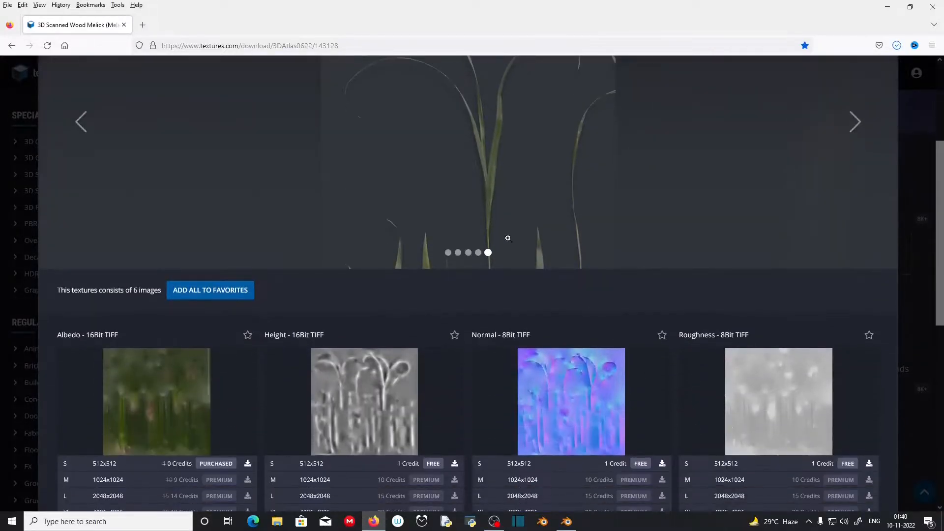
scroll(131, 300, "down", 5)
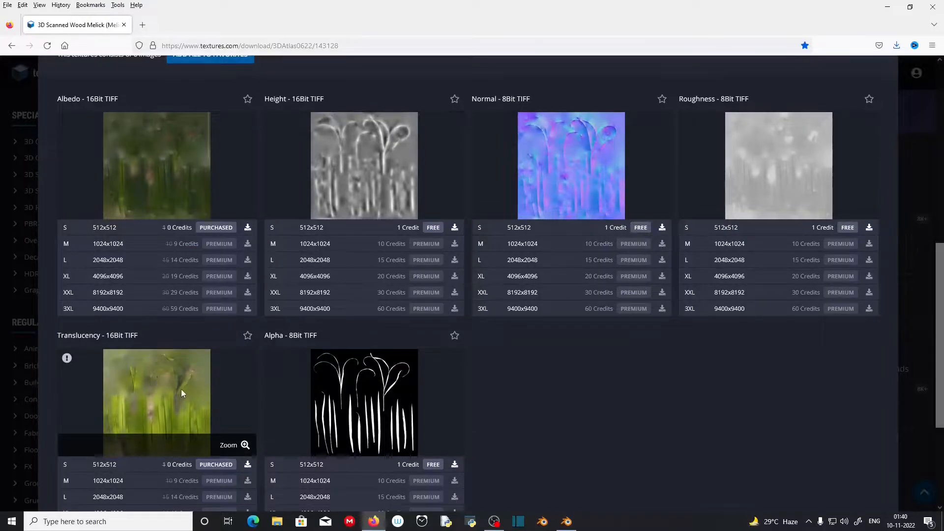
scroll(140, 270, "up", 2)
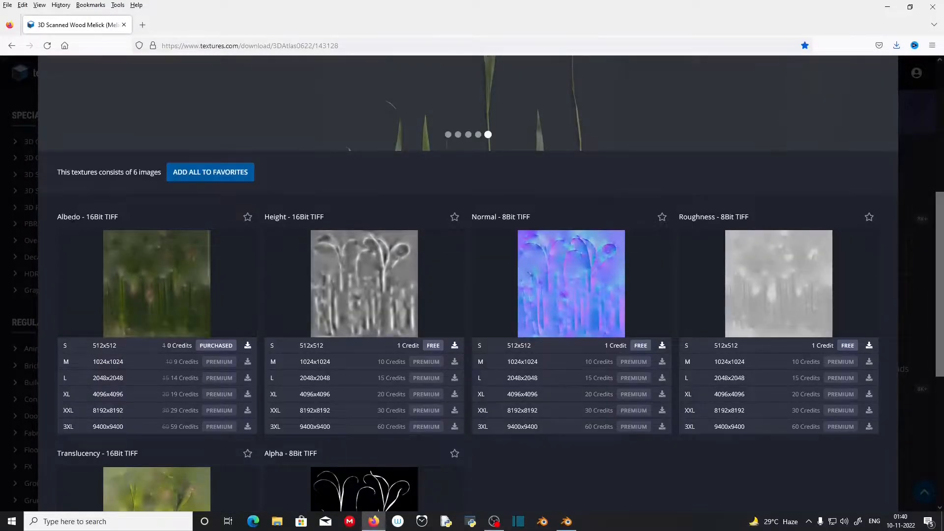
left_click(247, 345)
left_click(517, 444)
Download the 512x512 Translucency map of the Wood Melick atlas.
scroll(157, 279, "down", 4)
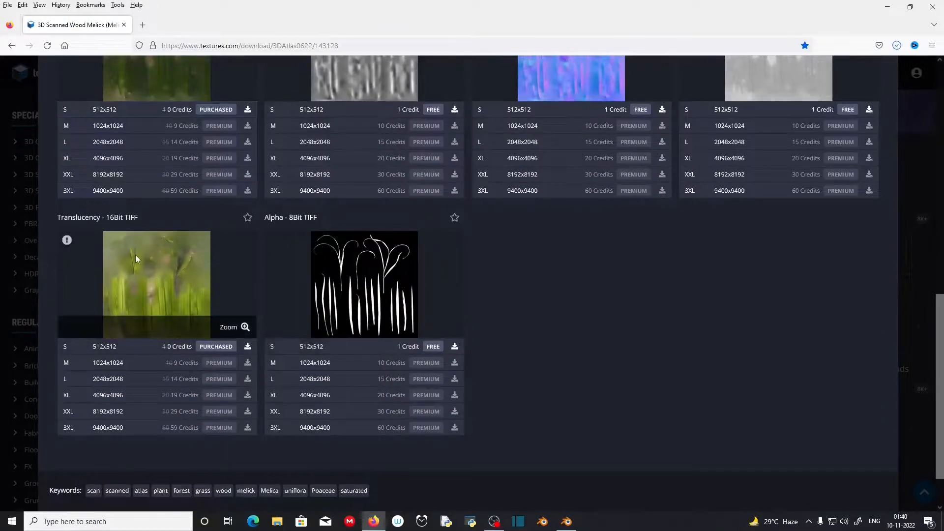
left_click(231, 347)
left_click(517, 444)
Compare the Wood Melick atlas's third preview render with its Albedo map, and close the atlas.
scroll(566, 372, "up", 4)
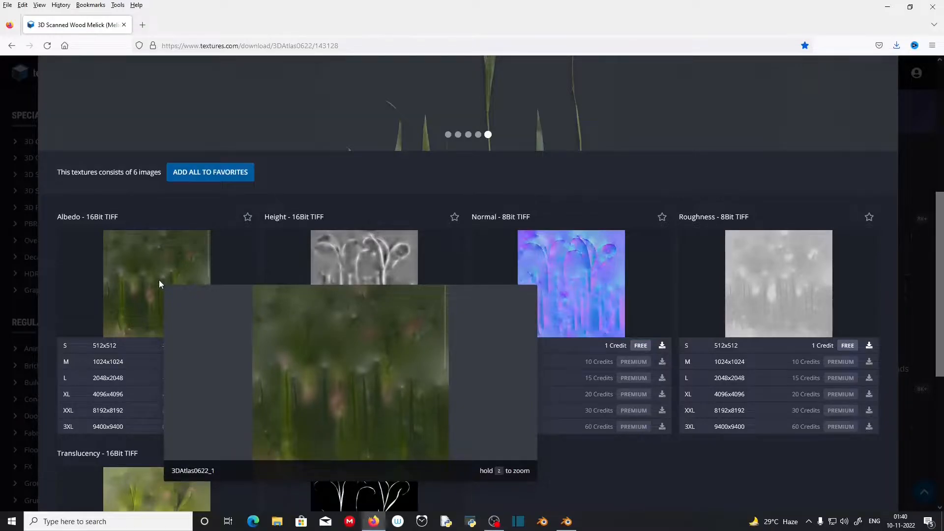
scroll(476, 213, "up", 5)
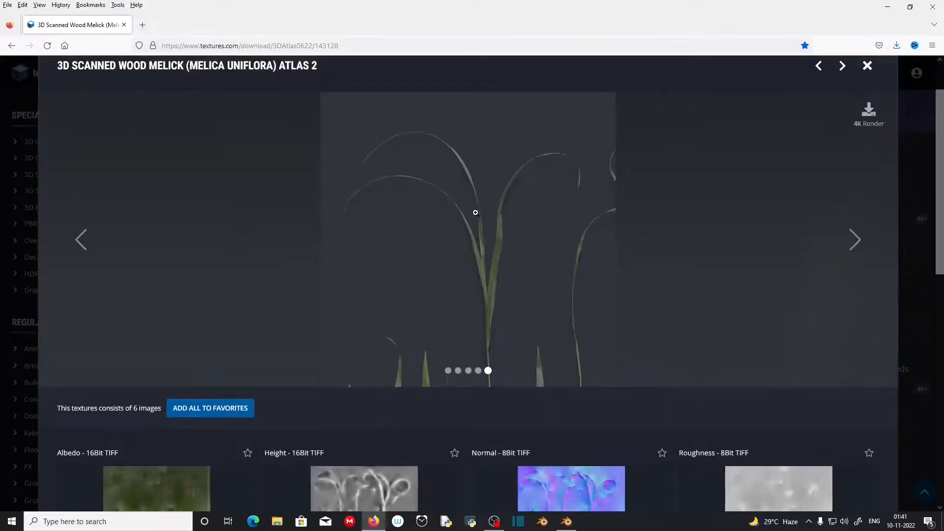
left_click(79, 238)
left_click(79, 238)
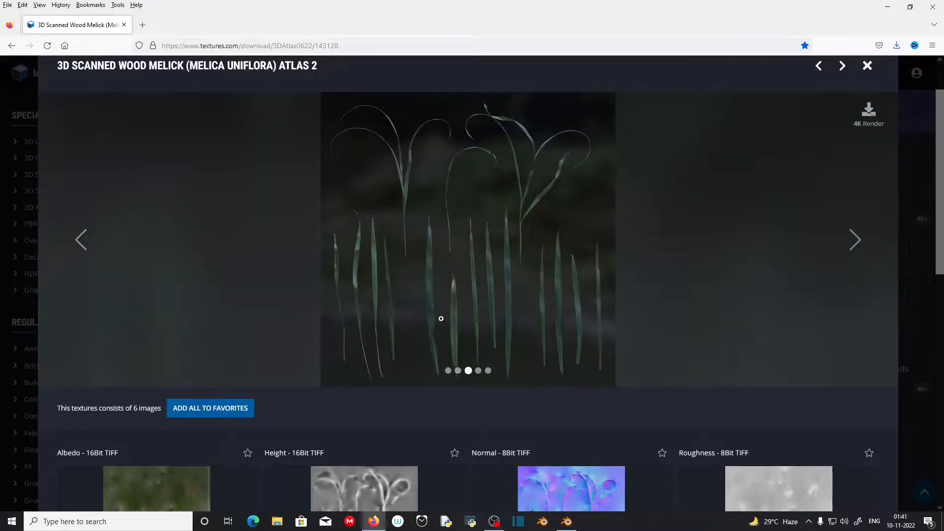
scroll(370, 333, "down", 5)
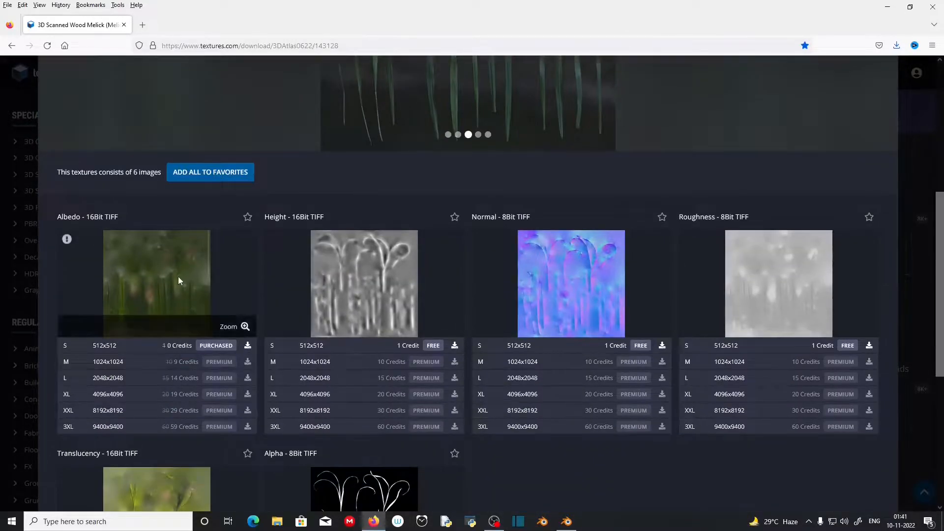
scroll(179, 279, "up", 5)
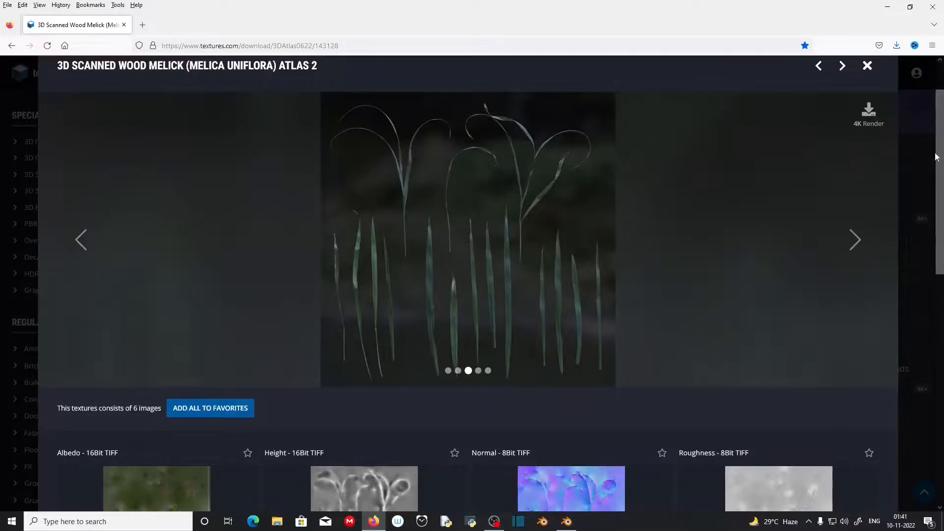
key("Escape")
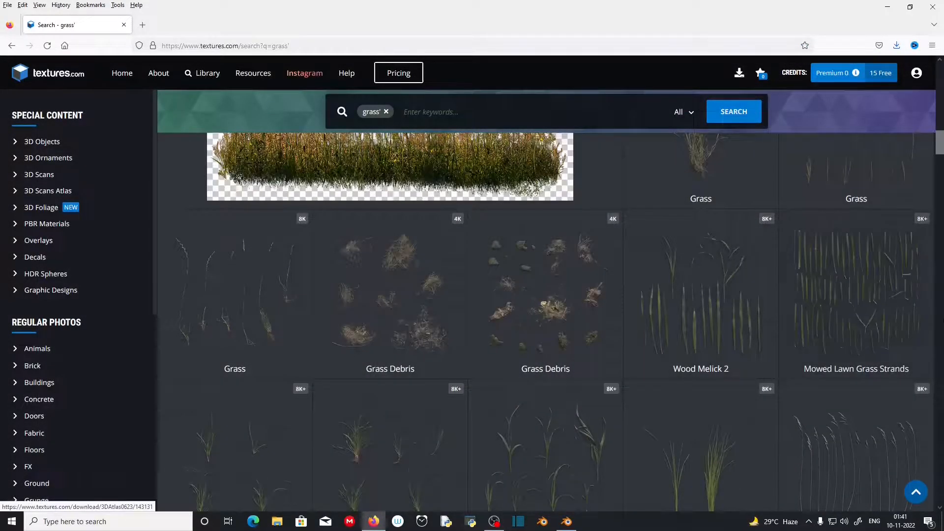
Open the White Sedge 5 atlas from the grass search results.
scroll(894, 335, "down", 4)
scroll(847, 310, "down", 3)
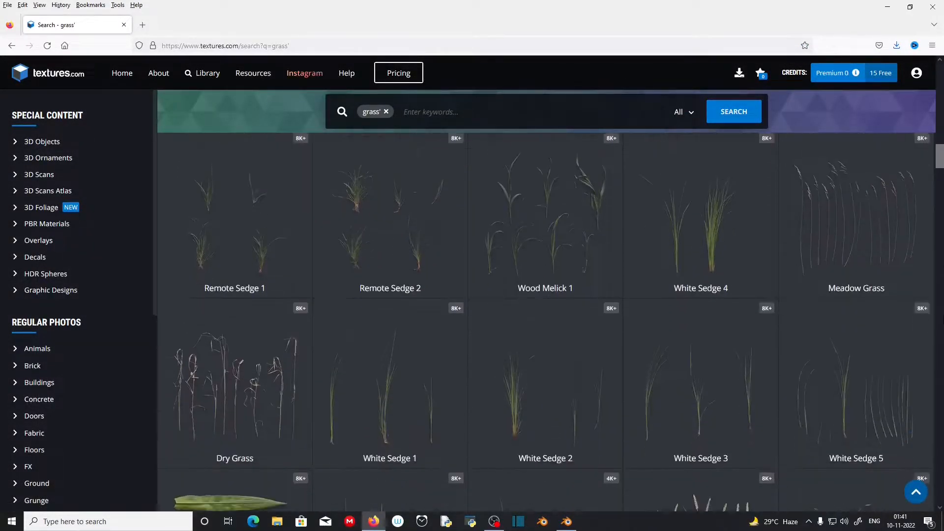
left_click(847, 310)
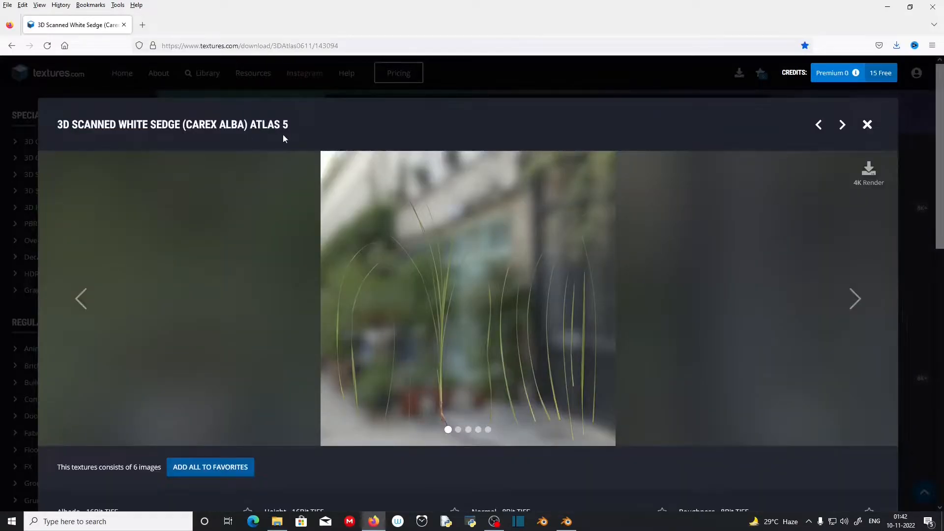
Download the White Sedge atlas's fifth preview as a 4K render, saving it as TexturesCom_Grass_WhiteSedge05_header5 in the Grass folder.
left_click(855, 298)
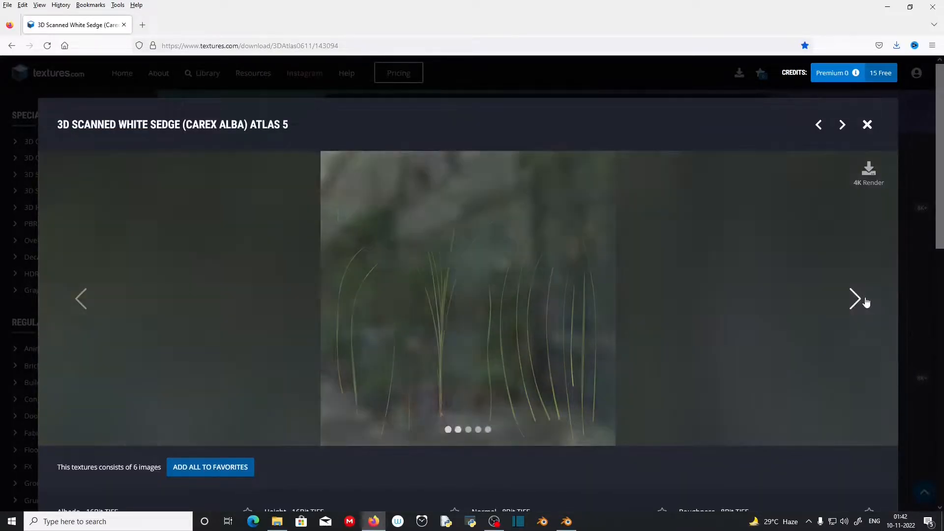
left_click(855, 298)
left_click(855, 299)
left_click(854, 298)
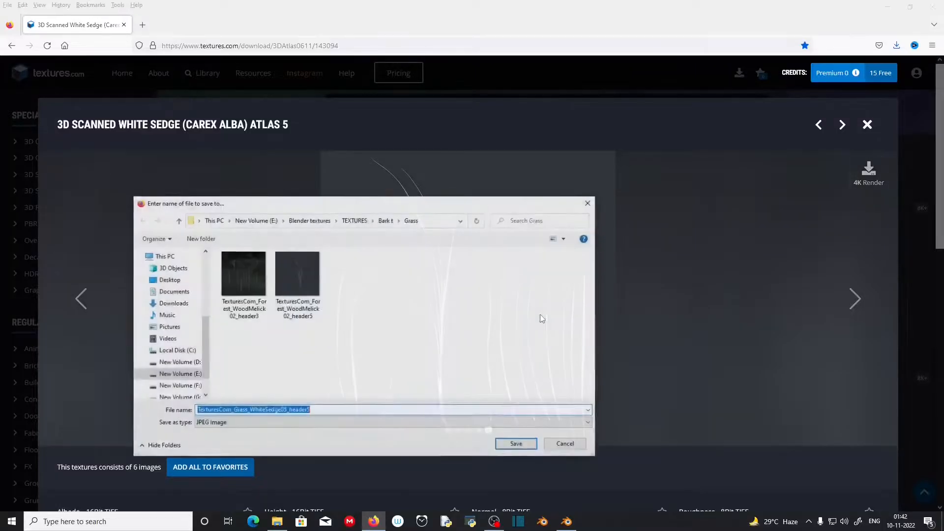
left_click(515, 445)
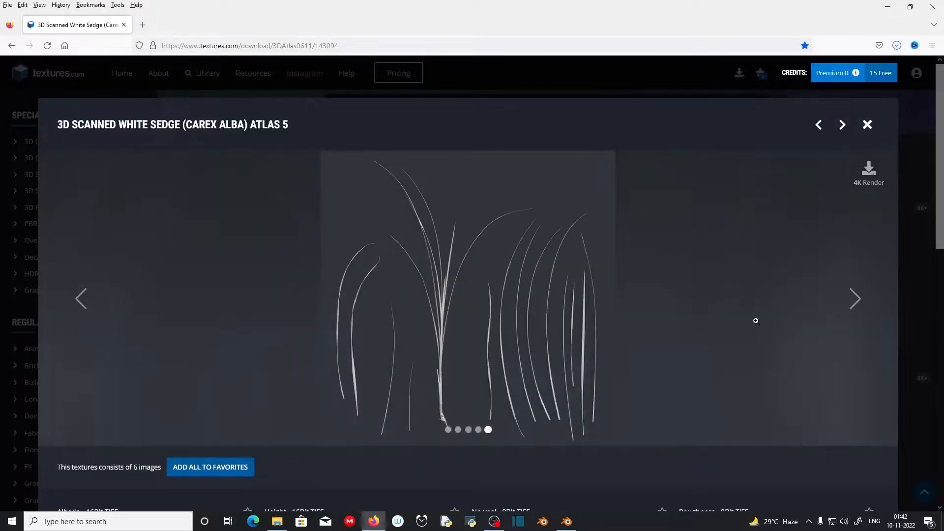
Examine the White Sedge atlas's individual texture maps, close the atlas and browse further grass results.
scroll(773, 306, "down", 8)
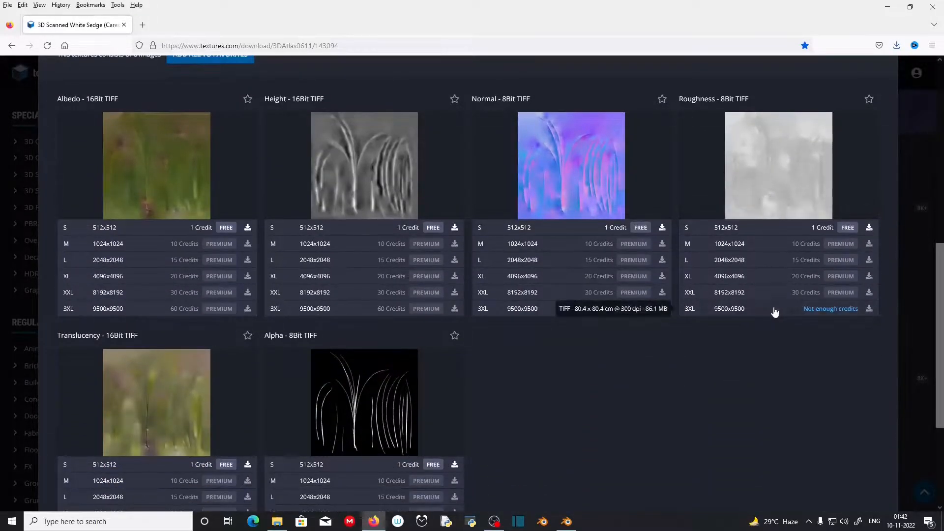
left_click(375, 408)
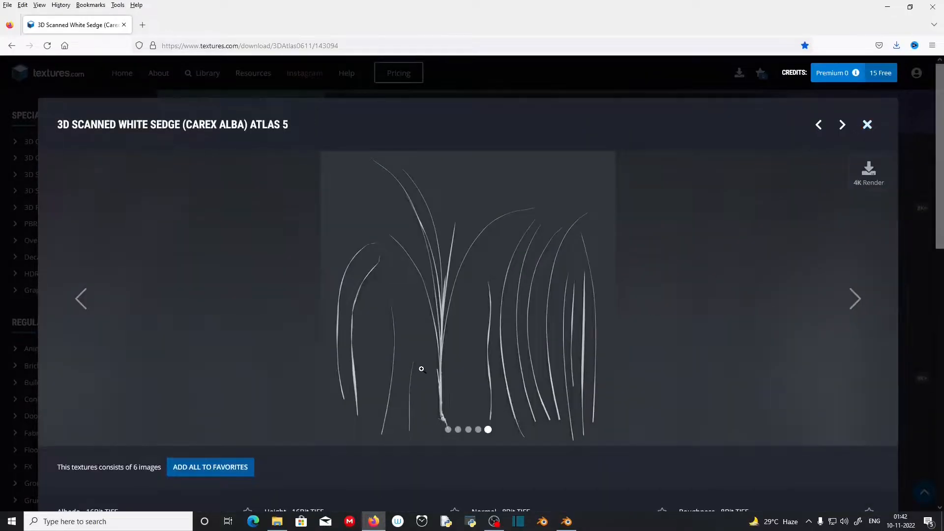
left_click(867, 125)
scroll(864, 323, "down", 10)
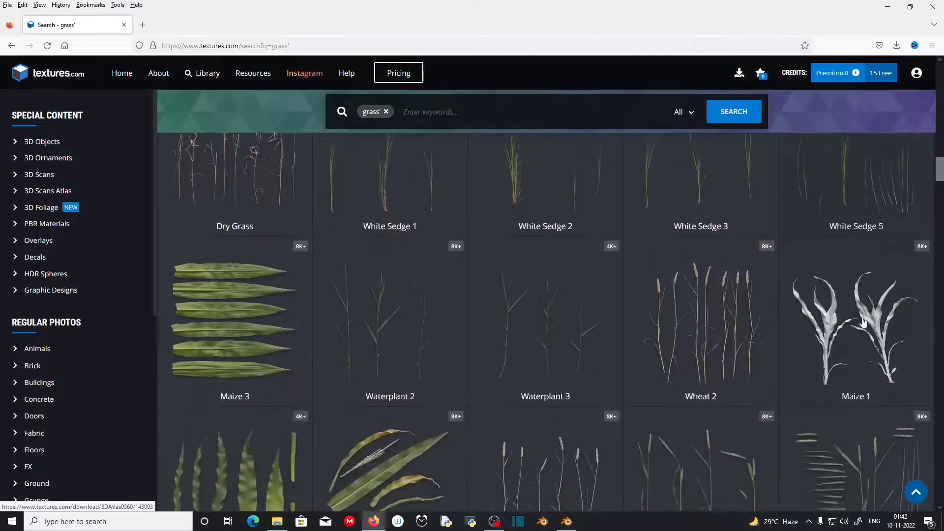
Download the Grass Strands atlas's fifth preview as a 4K render, saving it as TexturesCom_Grass_Strands01_header5 in the Grass folder, and close the atlas.
left_click(887, 302)
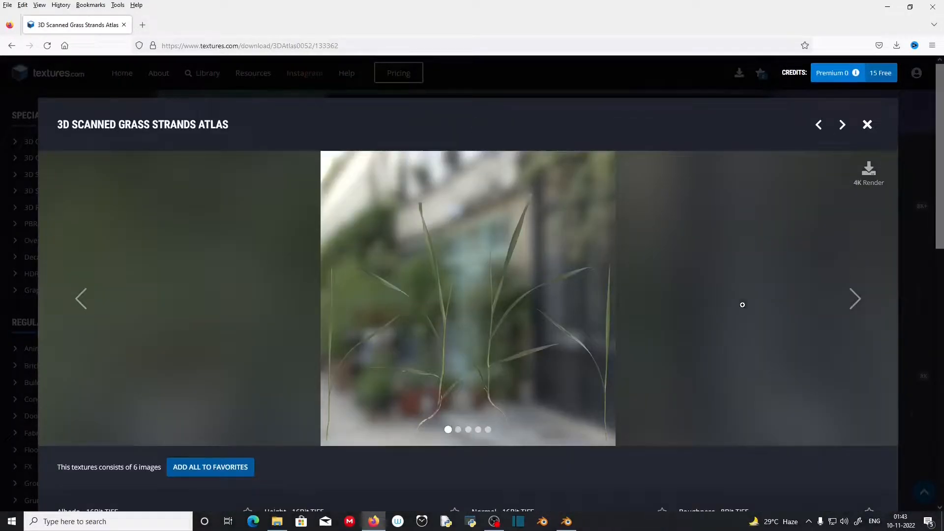
left_click(858, 299)
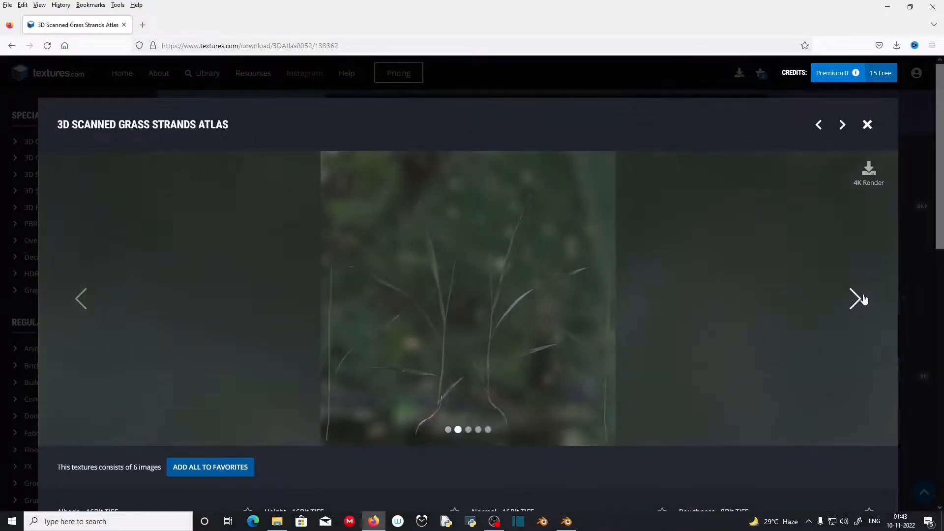
left_click(858, 298)
left_click(862, 299)
left_click(862, 299)
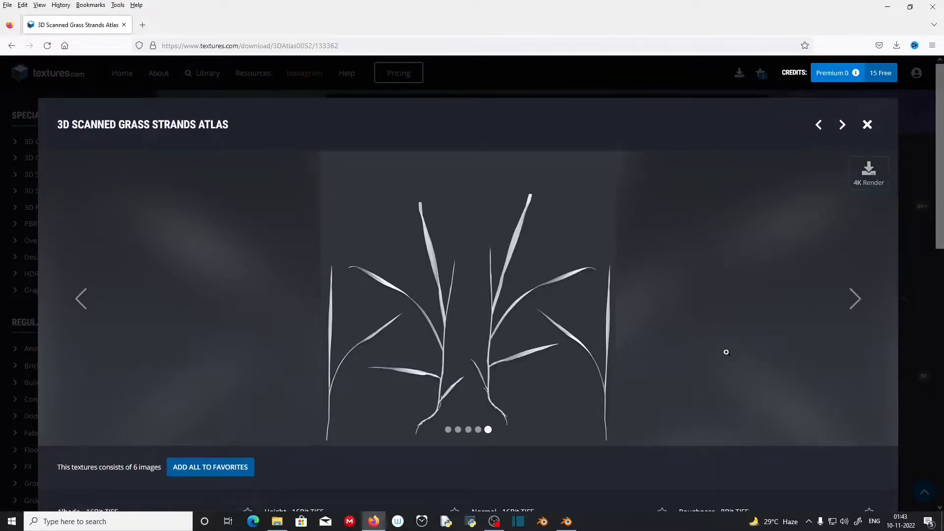
key("Return")
left_click(868, 125)
Browse the grass search results and open the Wheat 4 atlas.
scroll(678, 347, "down", 4)
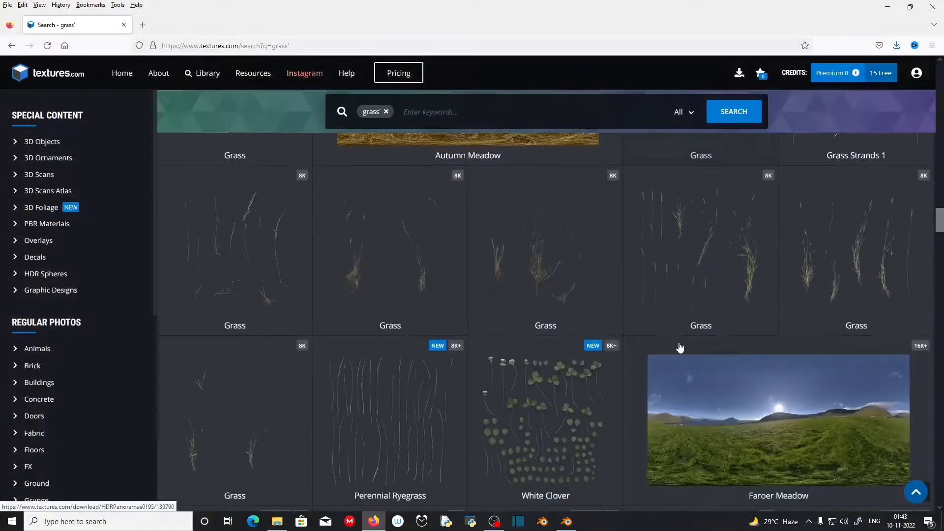
scroll(680, 348, "down", 15)
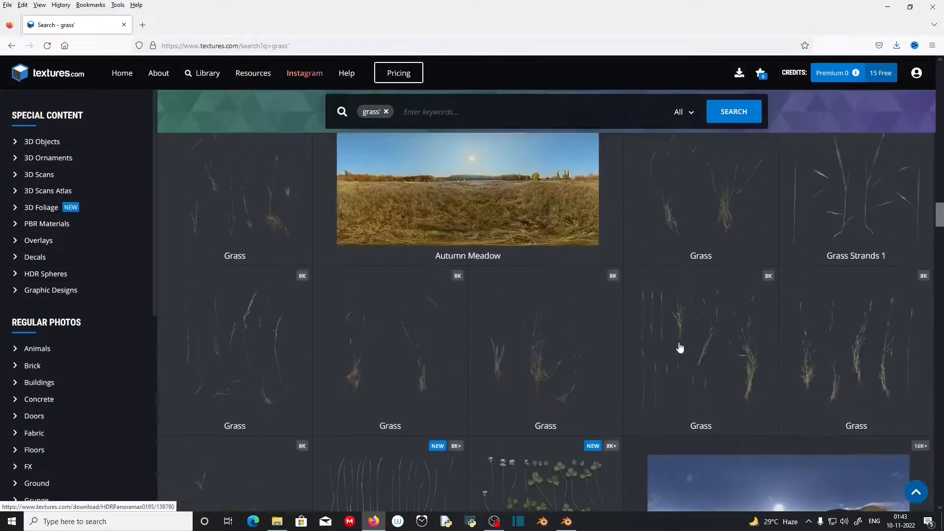
scroll(686, 379, "down", 8)
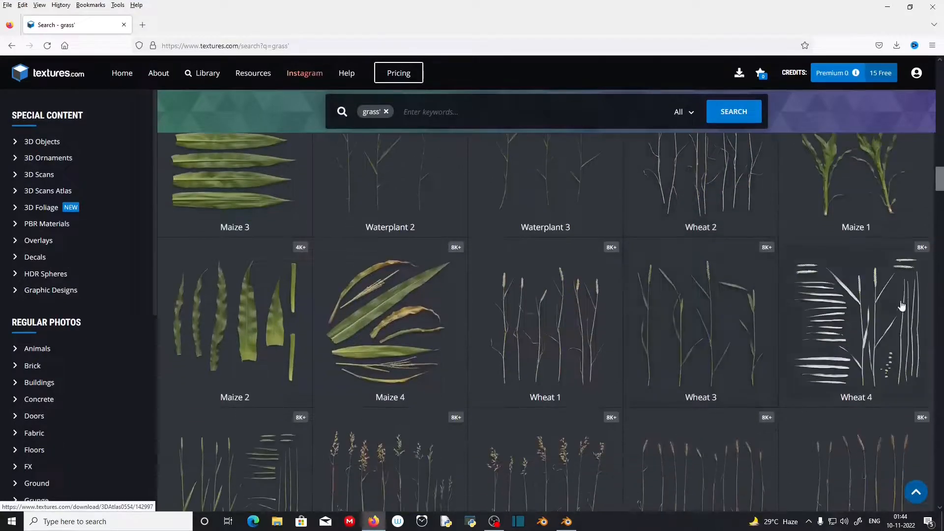
left_click(866, 320)
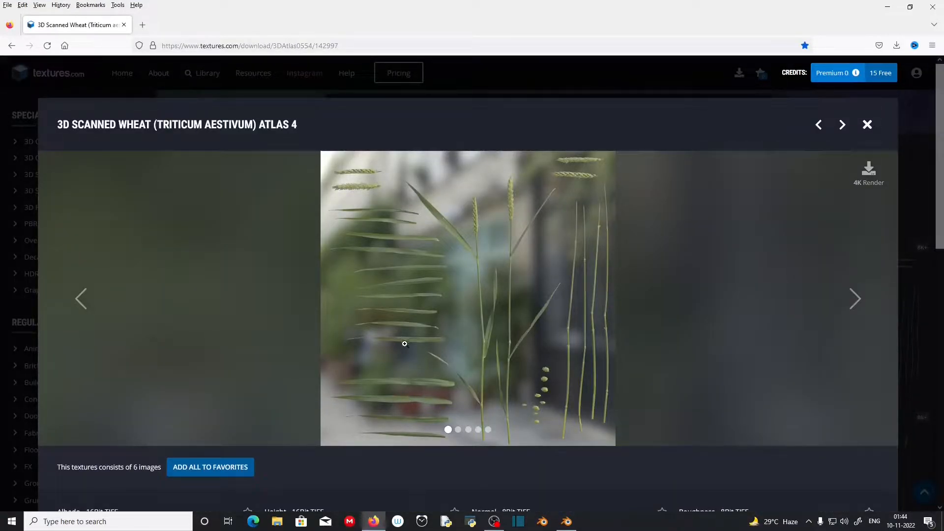
Download the Wheat 4 atlas's Albedo and Translucency maps at 512x512 into the Grass folder.
scroll(723, 357, "down", 8)
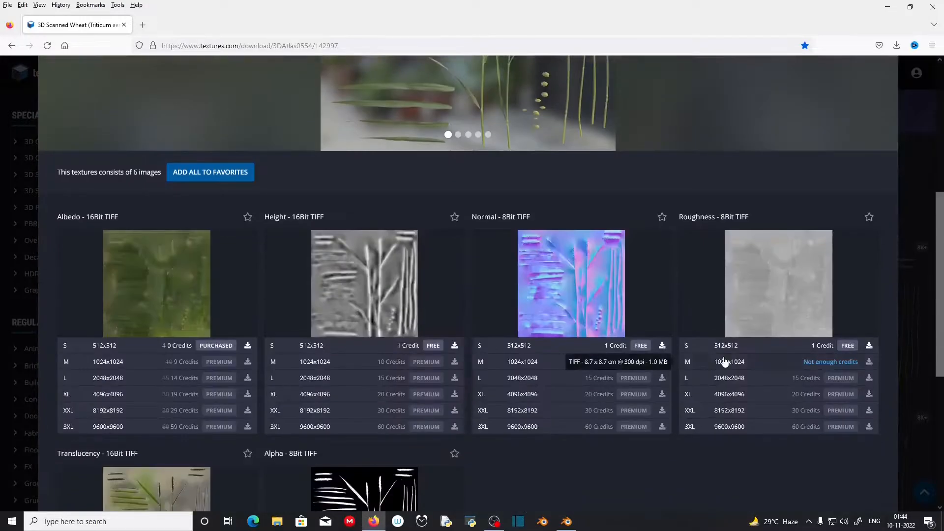
scroll(359, 335, "up", 3)
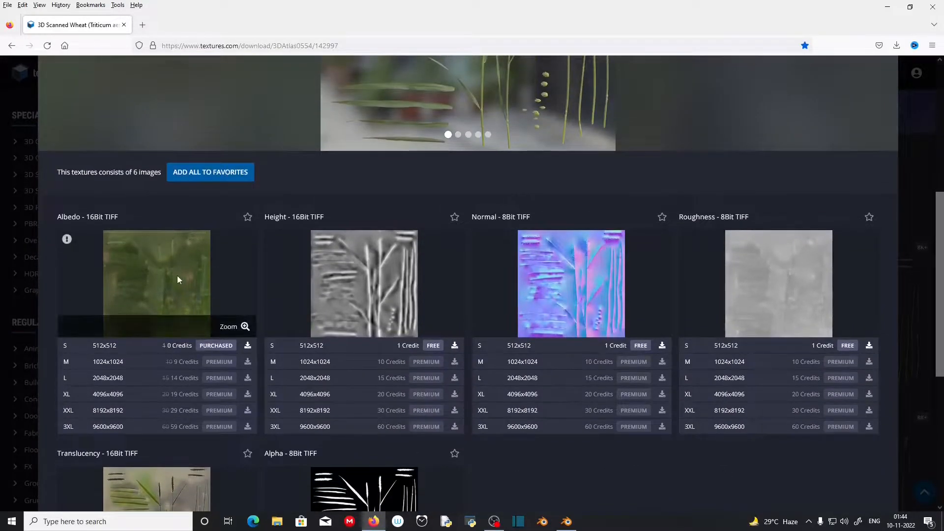
left_click(246, 346)
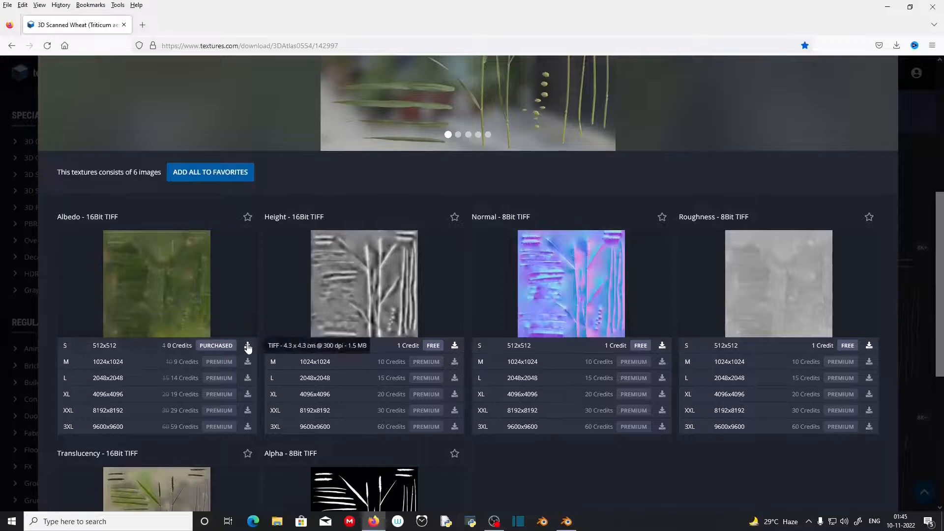
key("Return")
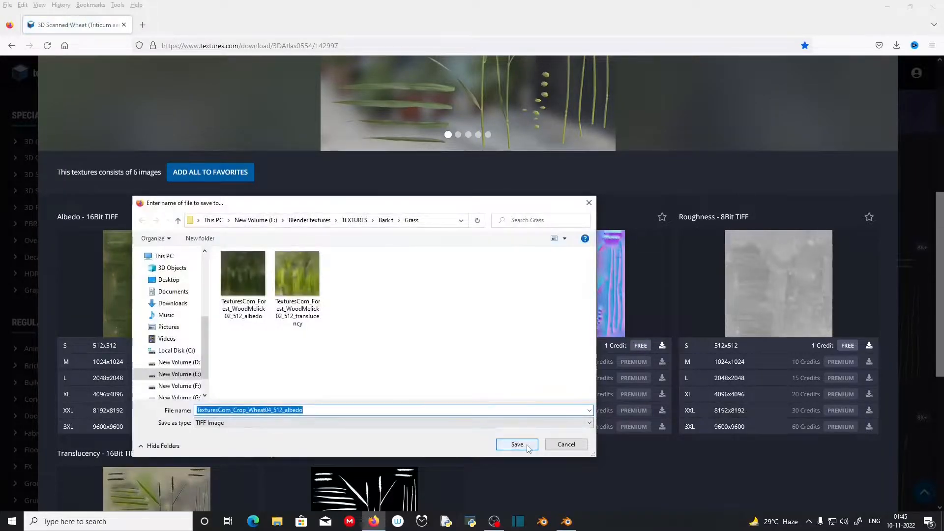
scroll(197, 374, "down", 5)
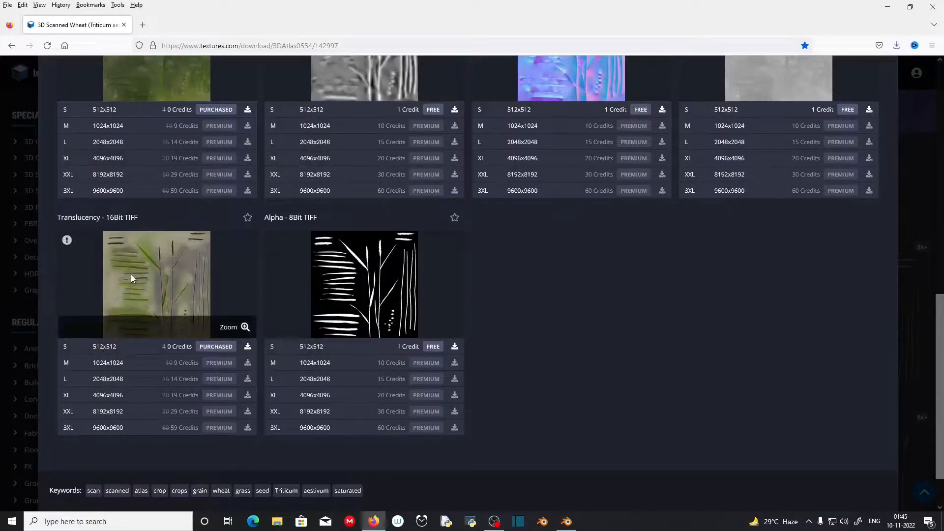
left_click(247, 346)
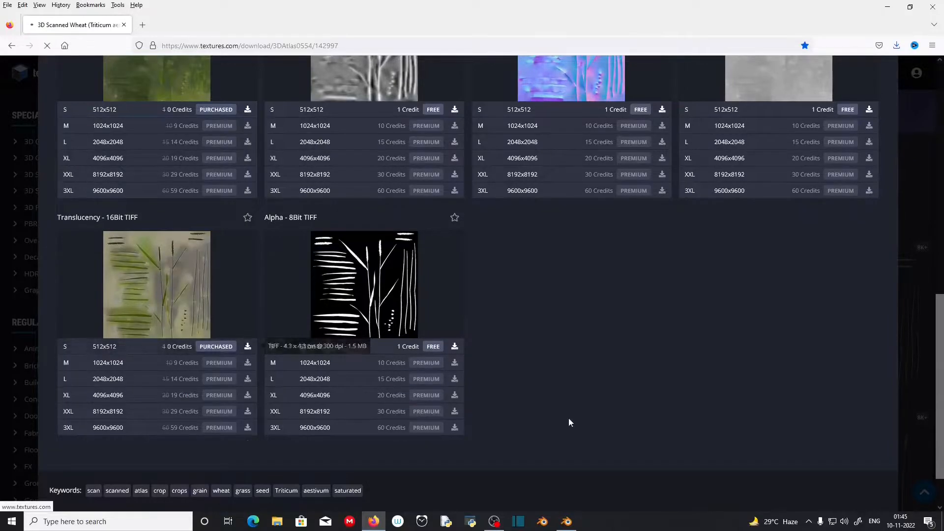
key("Return")
Examine the Wheat 4 atlas's Albedo map enlarged and return to the atlas preview.
scroll(698, 293, "down", 5)
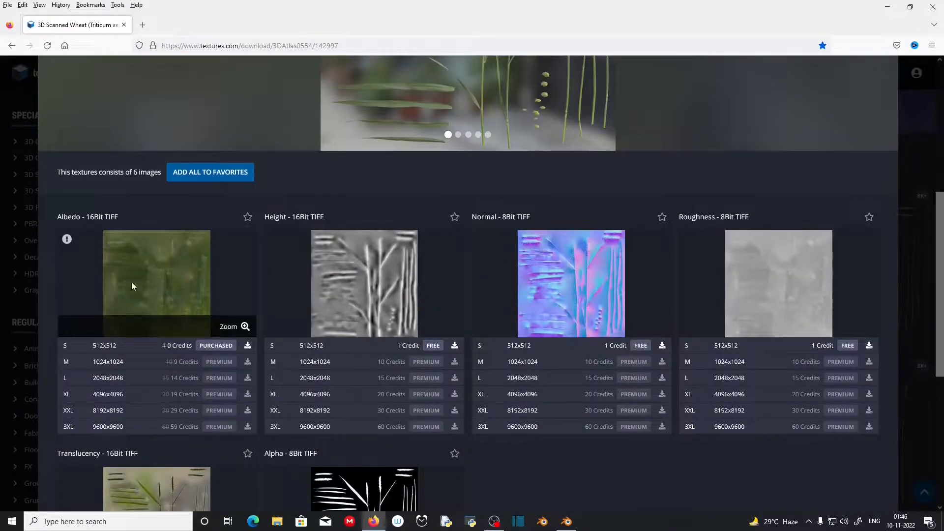
left_click(235, 327)
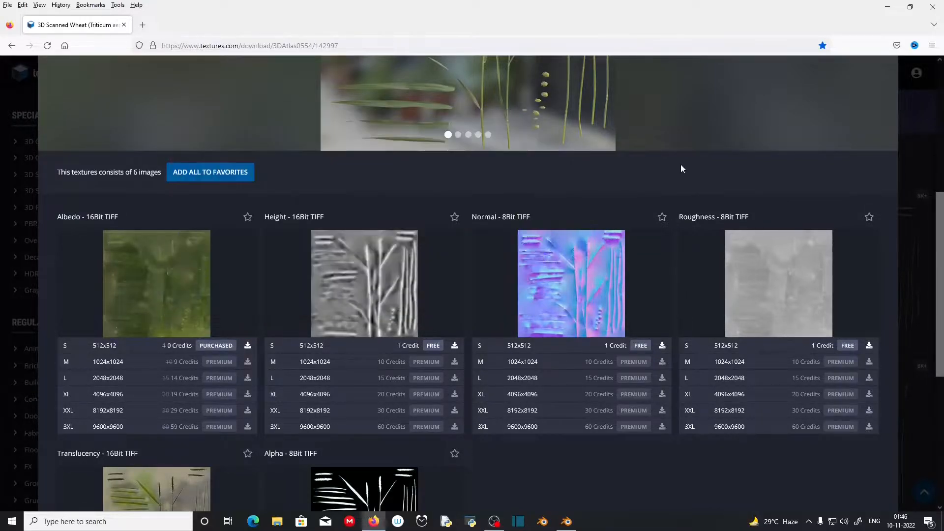
scroll(681, 164, "up", 5)
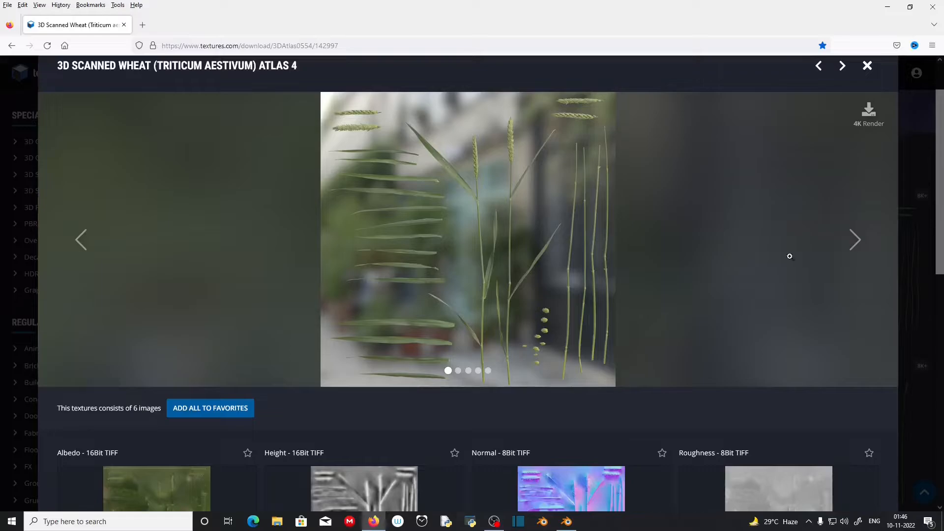
Download the Wheat 4 atlas's third preview as a 4K render, saving it as TexturesCom_Crop_Wheat04_header3 in the Grass folder, and close the atlas.
left_click(854, 241)
left_click(853, 243)
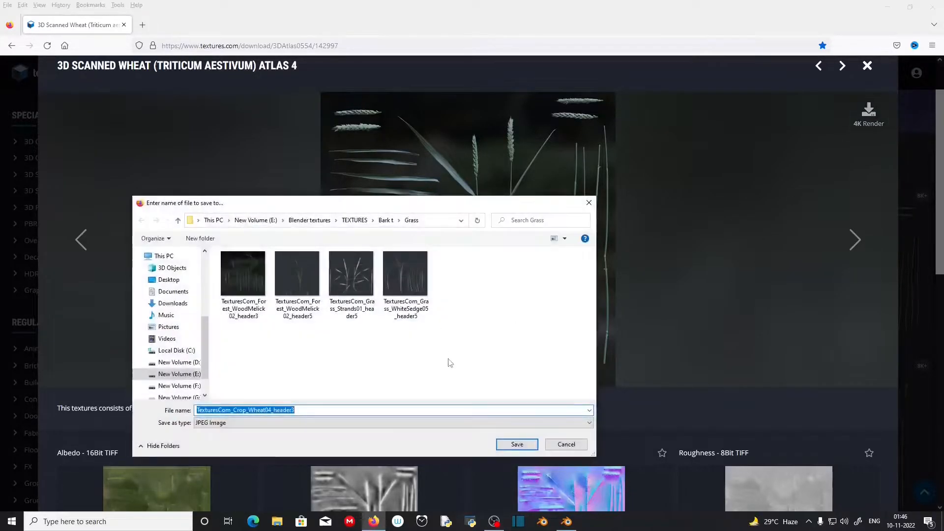
left_click(512, 448)
left_click(866, 126)
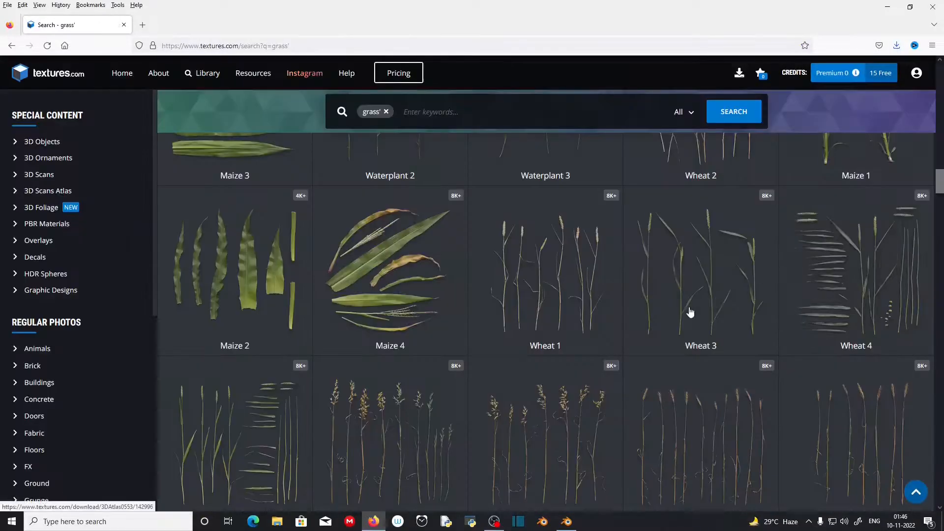
Leave the texture search results and switch to the Farm.blend scene in Blender.
scroll(688, 312, "up", 3)
key("super+d")
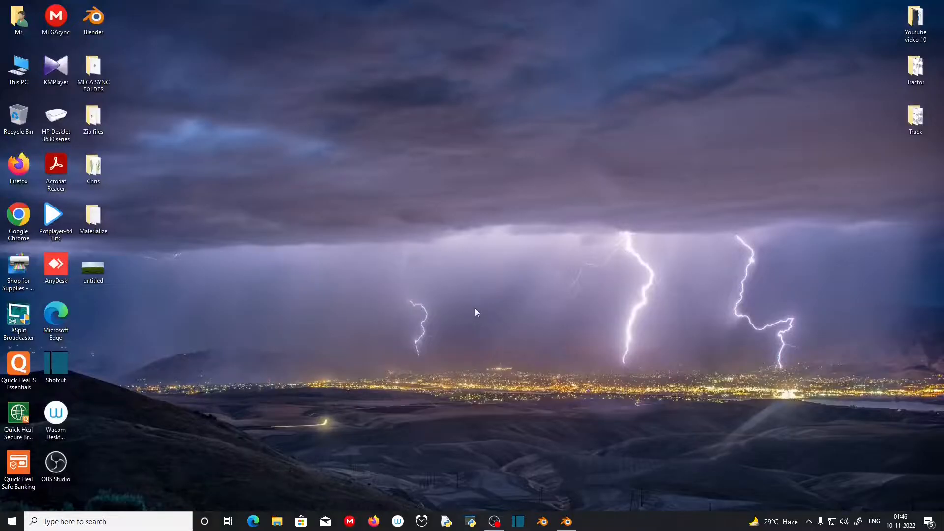
left_click(566, 519)
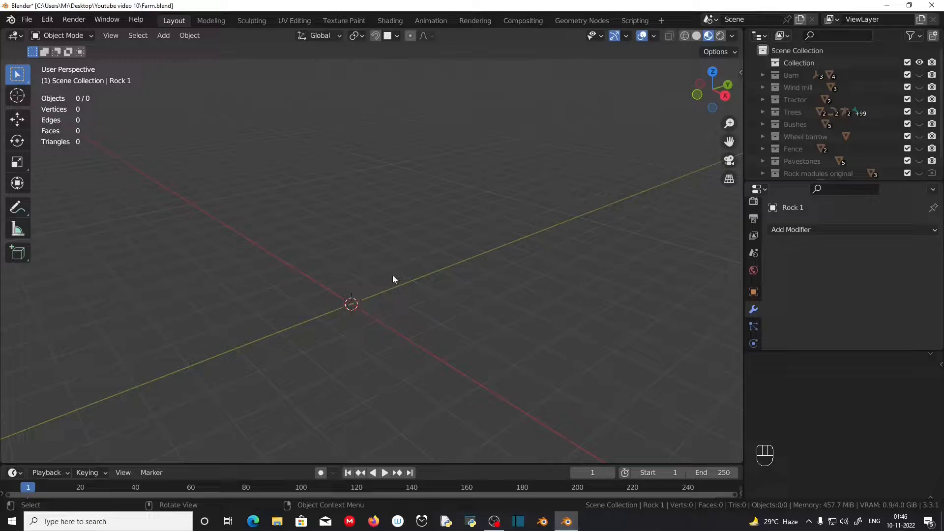
scroll(382, 323, "down", 1)
scroll(364, 269, "up", 1)
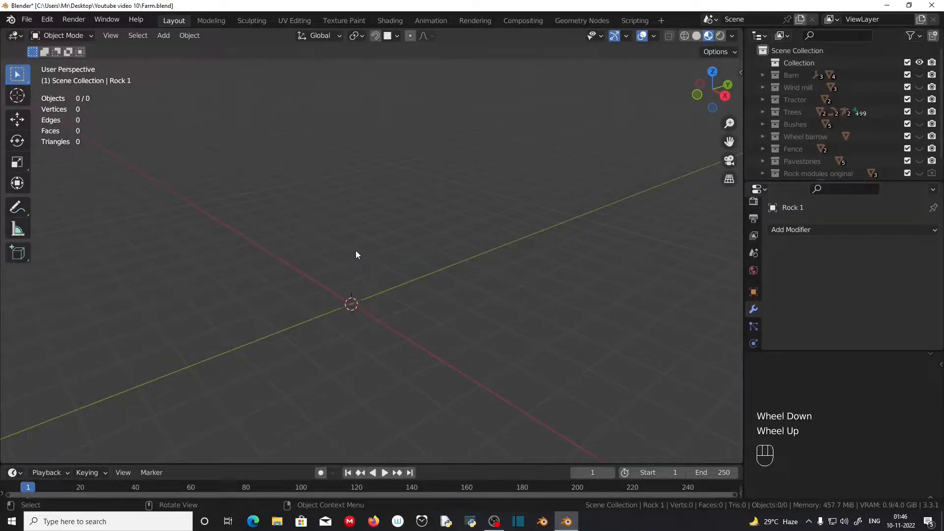
Search the add-on preferences for "plane" to find Import Images as Planes, save the preferences and close them.
left_click(52, 22)
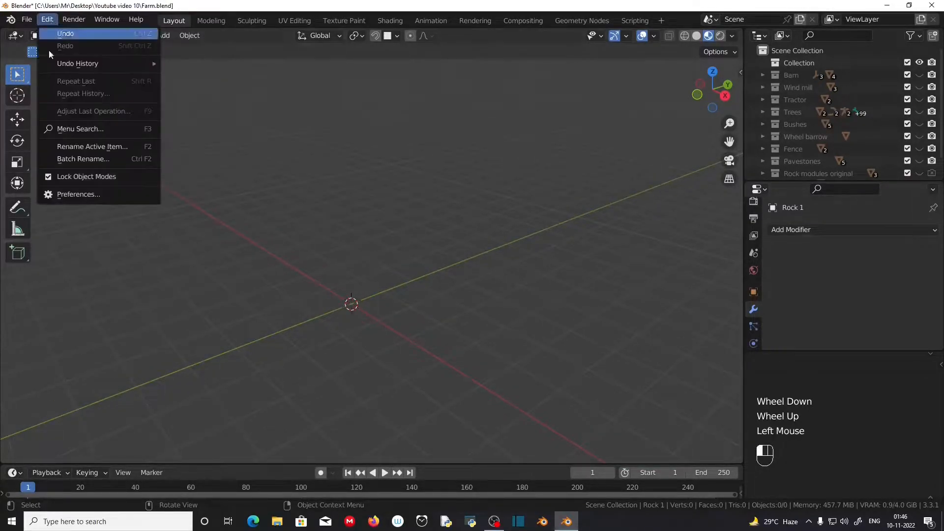
left_click(63, 192)
left_click(335, 58)
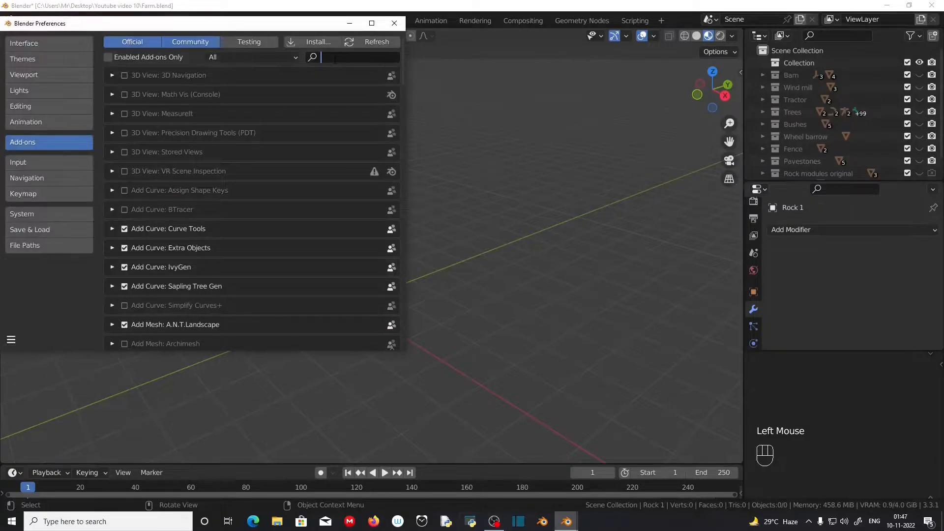
type("plane")
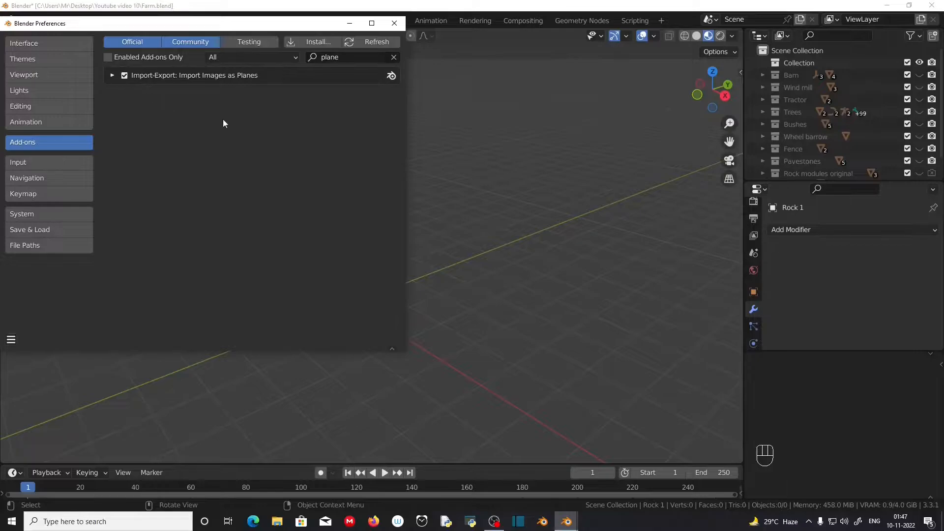
left_click(12, 341)
left_click(49, 308)
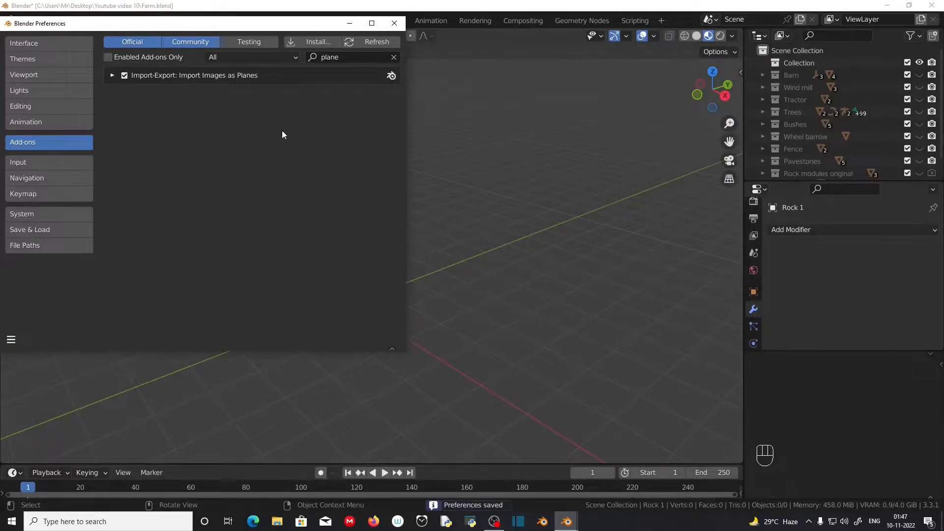
left_click(394, 23)
Start importing images as planes and browse to E:\Blender textures\TEXTURES\Bark t\Grass in a maximized file browser.
scroll(164, 195, "down", 1)
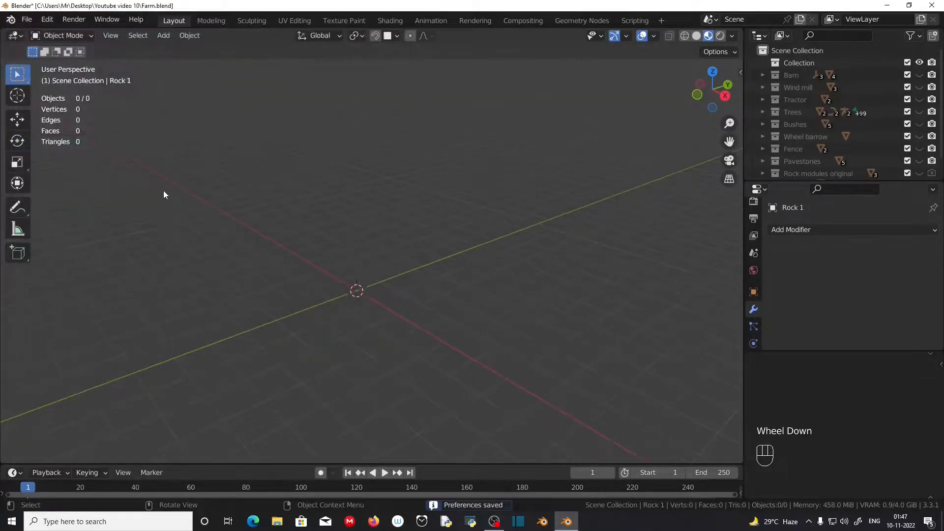
key("shift+a")
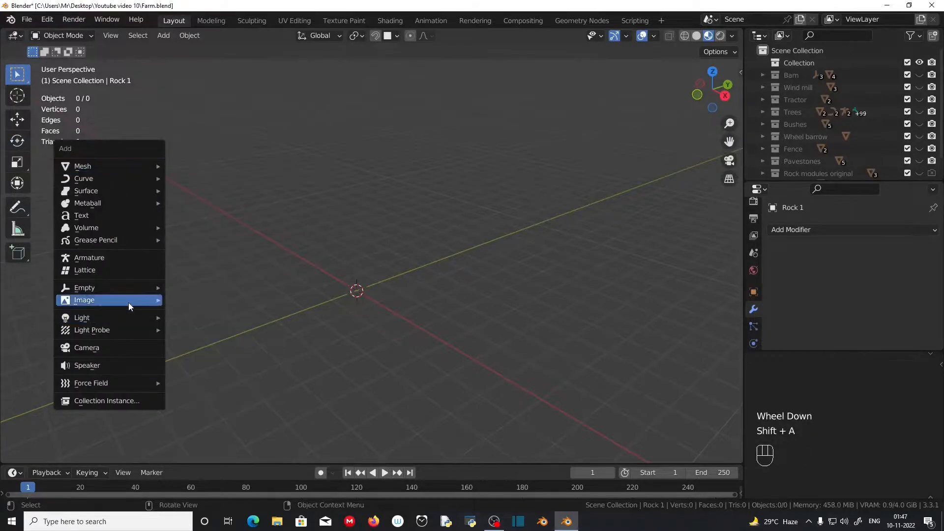
mouse_move(128, 302)
left_click(217, 325)
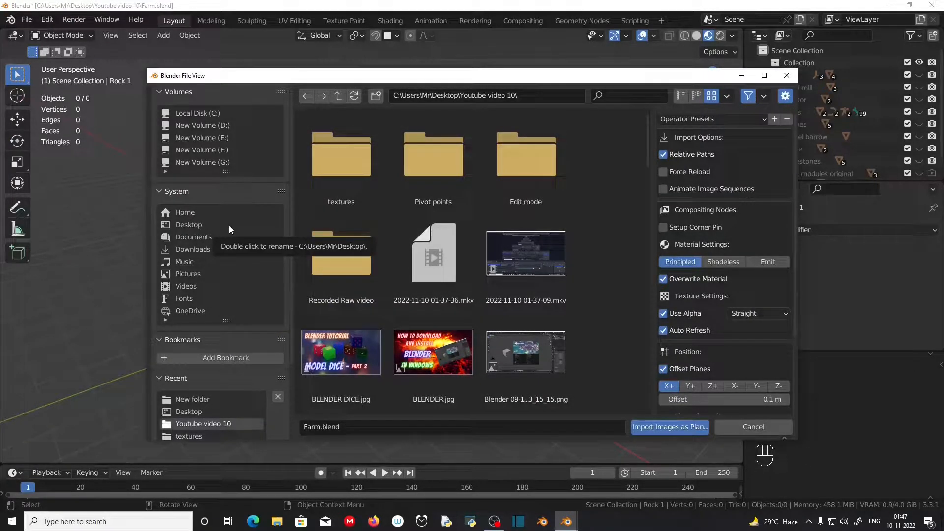
left_click(232, 139)
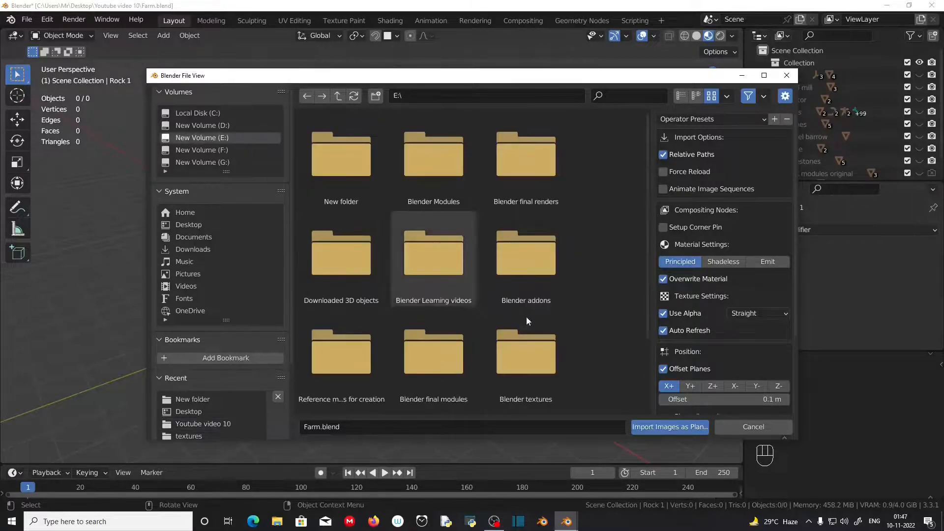
scroll(511, 324, "down", 3)
double_click(512, 325)
double_click(346, 185)
double_click(346, 186)
double_click(346, 185)
key("super+Up")
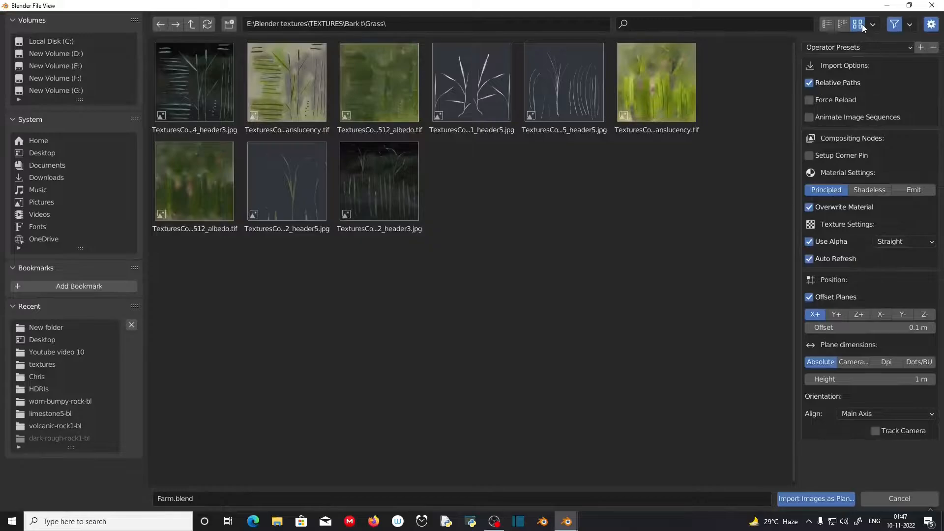
Import the Grass_Strands01, Grass_WhiteSedge05 and Forest_WoodMelick02 header5 images as planes, and enlarge the Outliner to list them.
left_click(468, 93)
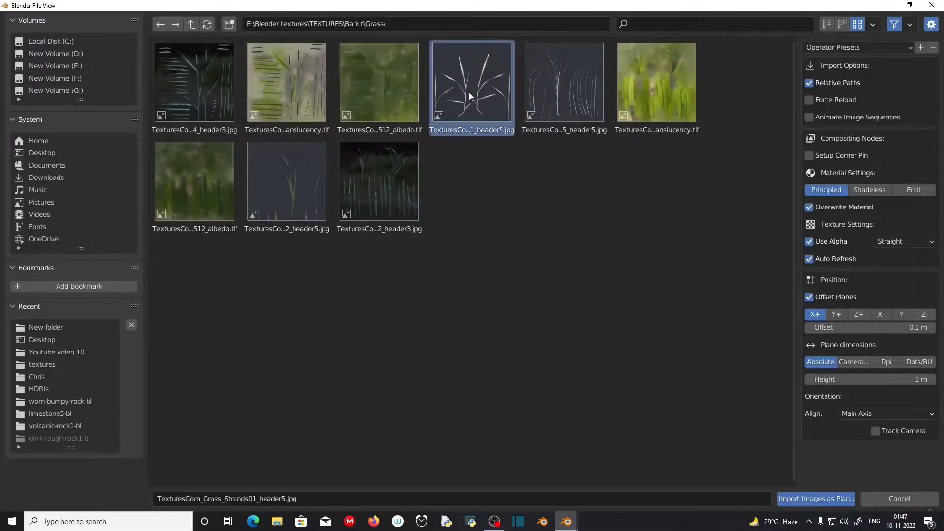
left_click(563, 90, "shift")
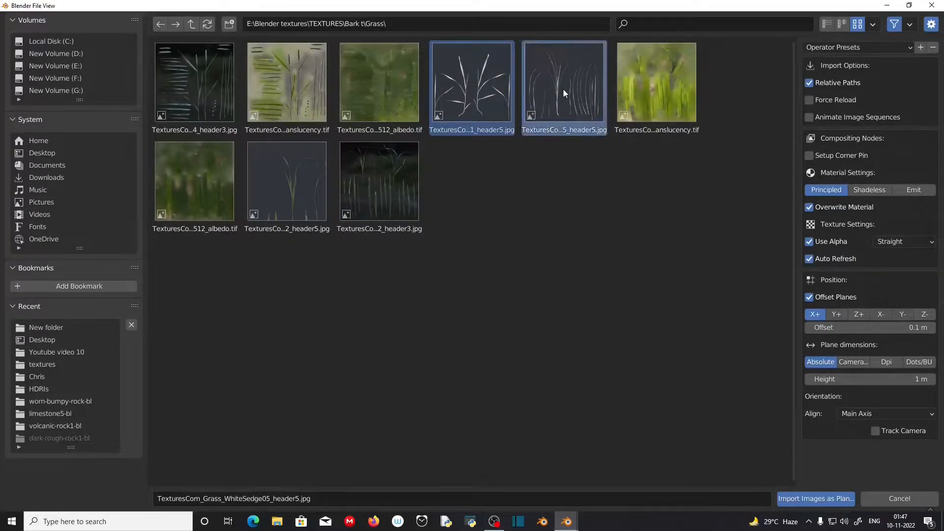
left_click(289, 169, "shift")
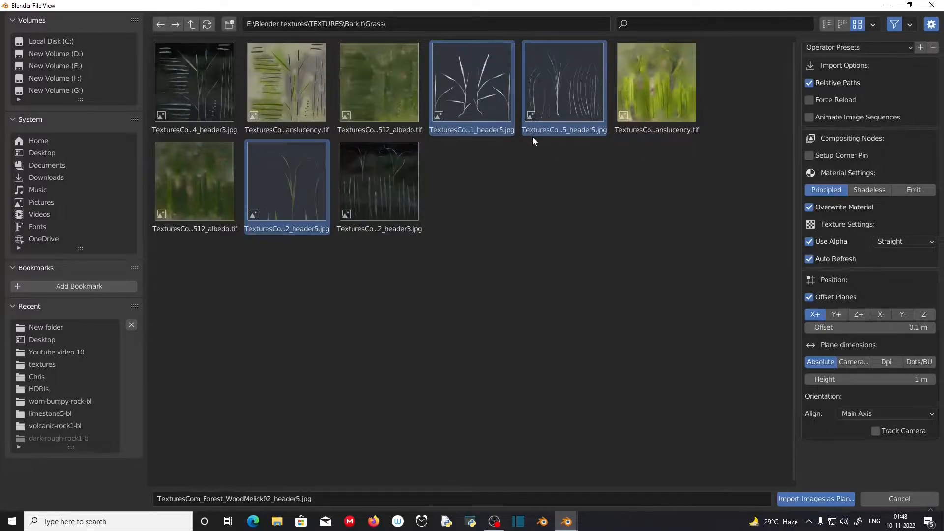
left_click(787, 499)
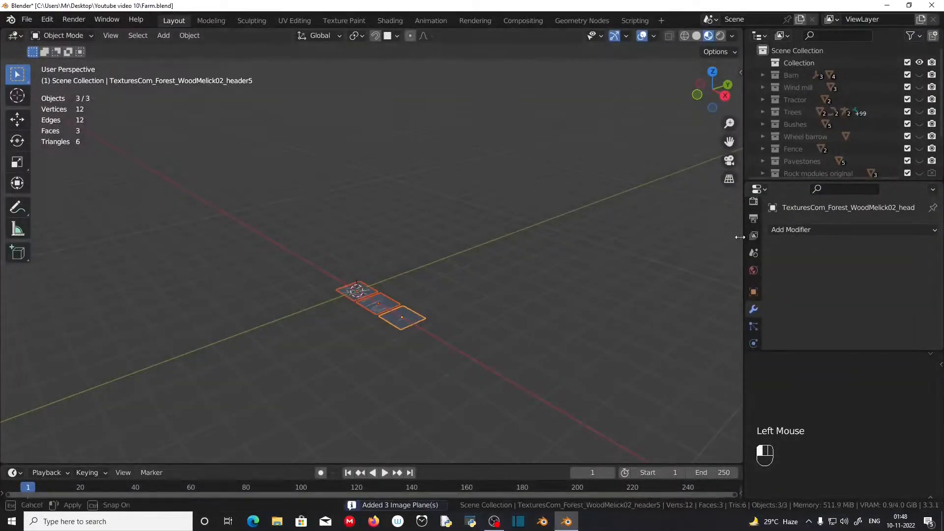
left_click_drag(749, 176, 757, 265)
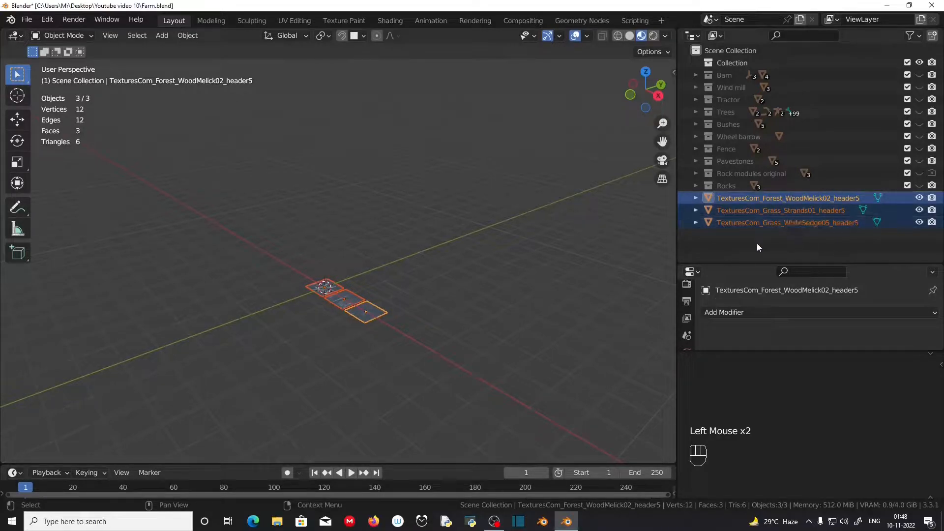
Frame the three imported grass image planes and widen the 3D viewport.
scroll(272, 324, "up", 4)
scroll(299, 367, "down", 1)
middle_click_drag(300, 367, 359, 316, "shift")
left_click_drag(300, 165, 382, 246)
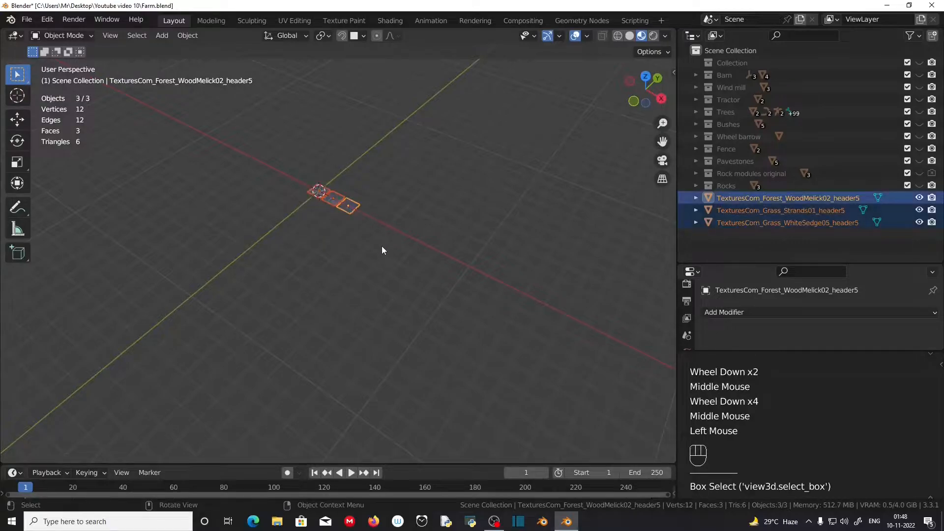
key("KP_Decimal")
scroll(381, 245, "up", 2)
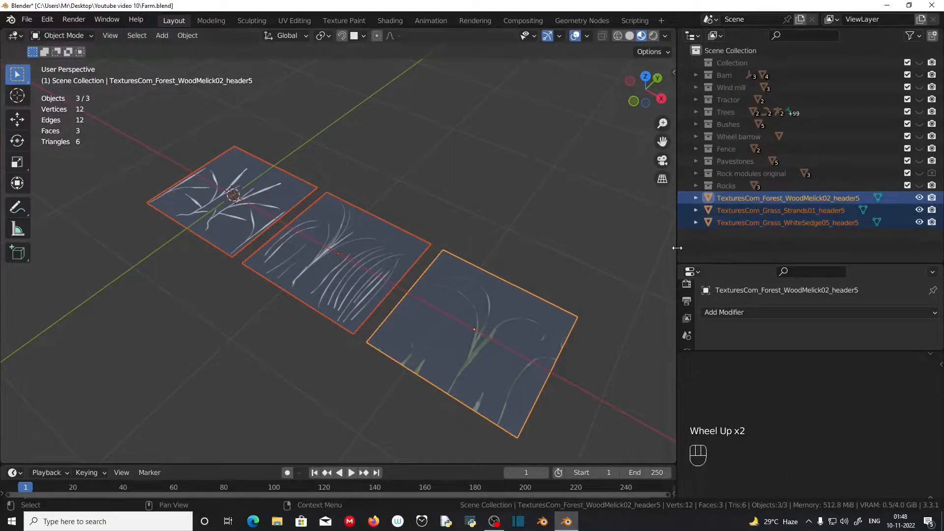
left_click_drag(677, 248, 755, 248)
middle_click_drag(215, 345, 292, 382)
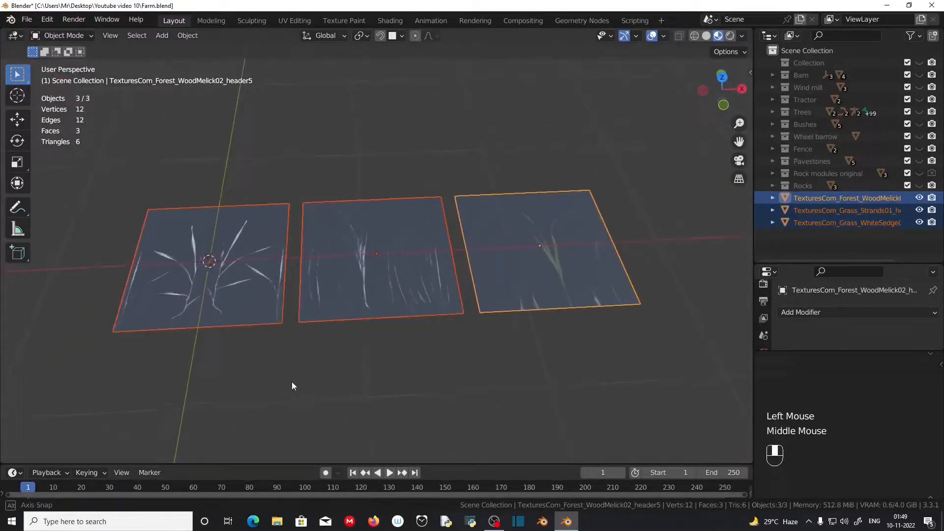
Select the Grass_Strands01 image plane and frame it in the top orthographic view.
left_click(221, 289)
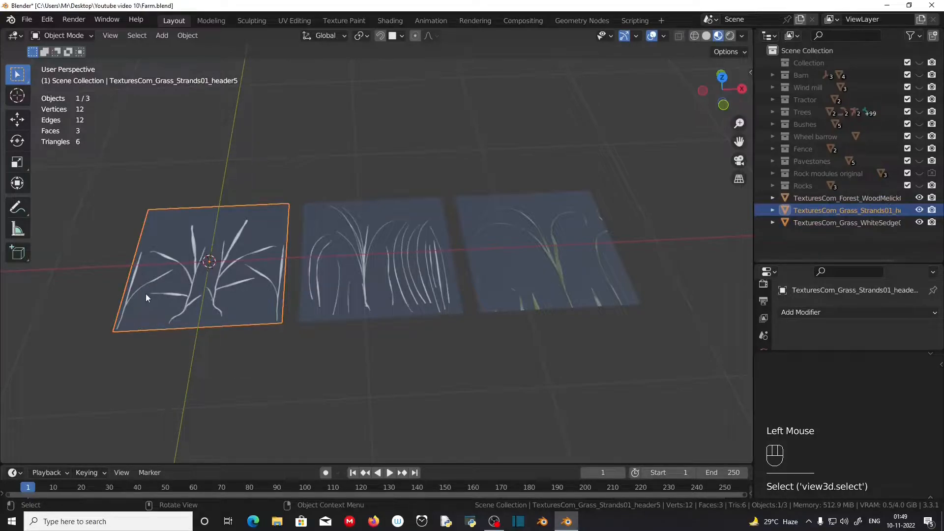
key("KP_7")
scroll(158, 328, "up", 2)
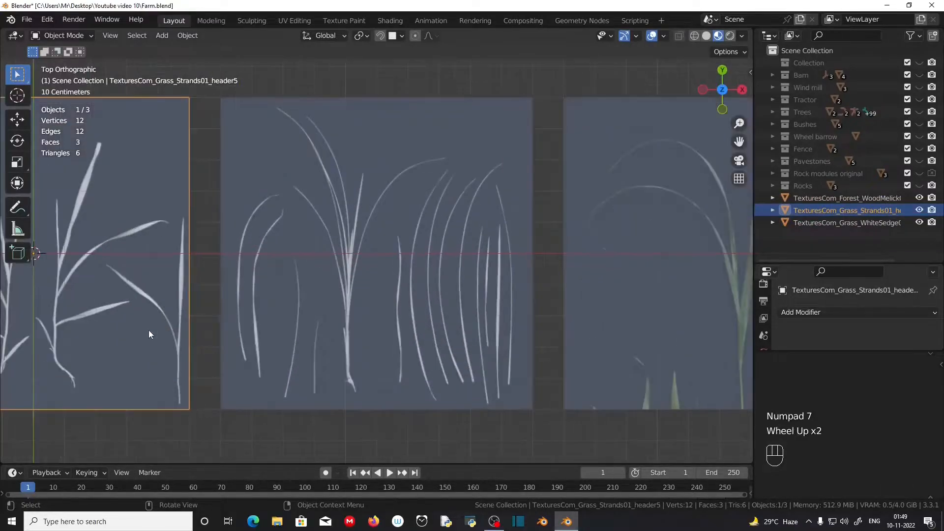
middle_click_drag(149, 330, 382, 310, "shift")
scroll(353, 321, "up", 2)
scroll(301, 194, "up", 1)
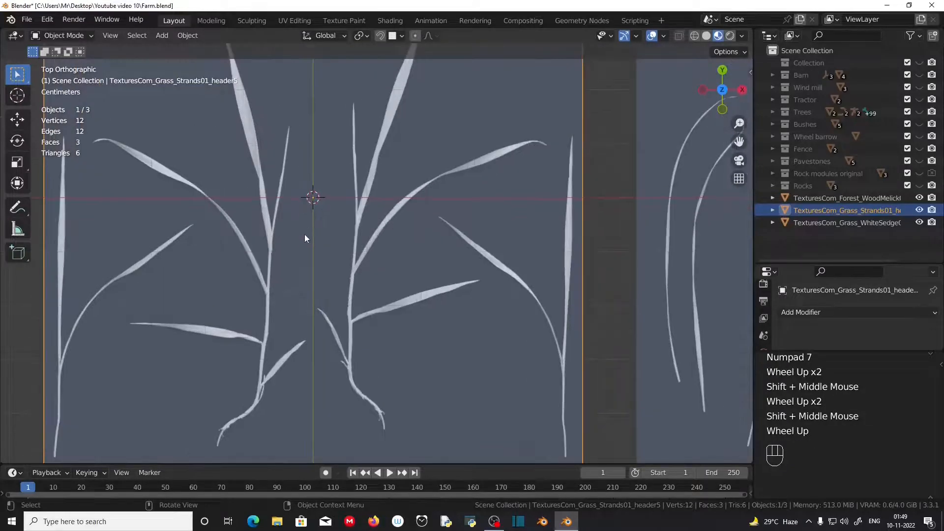
middle_click_drag(307, 238, 427, 207, "shift")
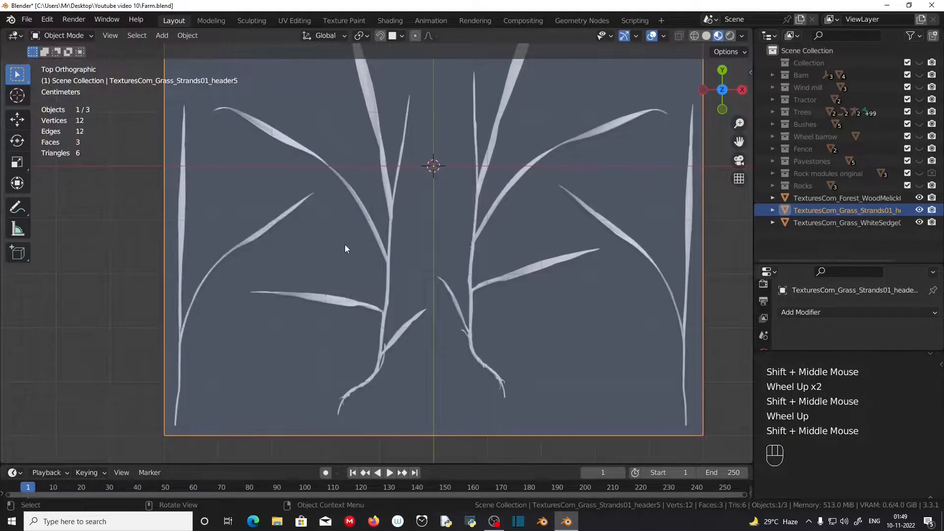
Add a mesh plane and, in Edit Mode, shrink it to about the gap between the two central stems of Grass_Strands01.
key("shift+a")
mouse_move(337, 228)
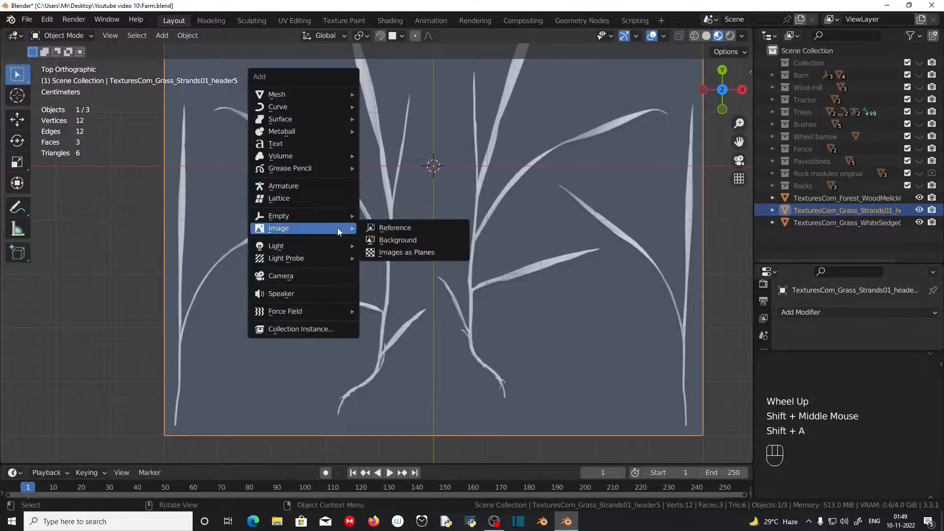
mouse_move(317, 87)
left_click(402, 98)
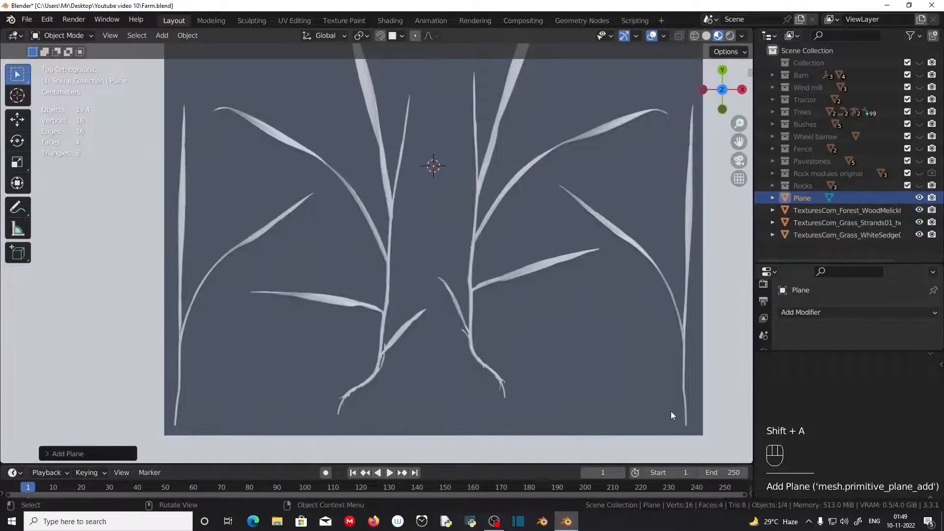
key("Tab")
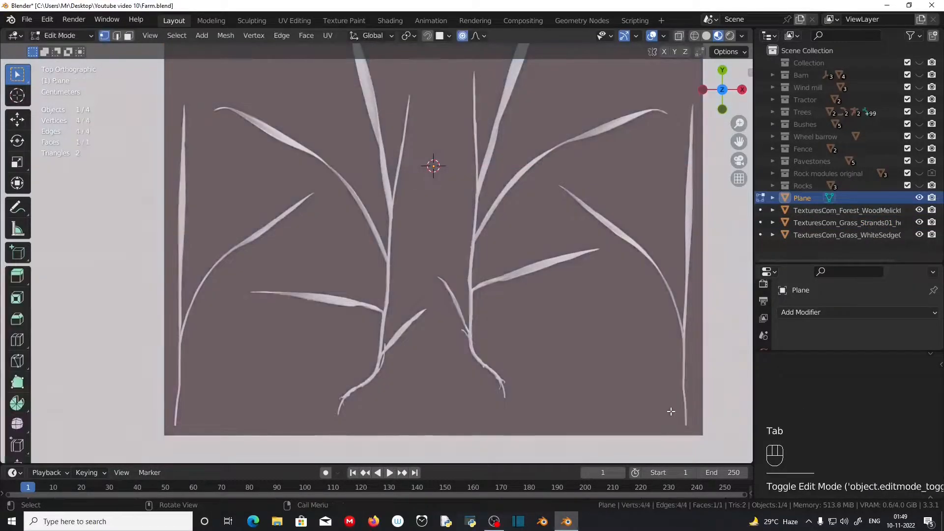
scroll(670, 411, "down", 2)
scroll(670, 411, "up", 2)
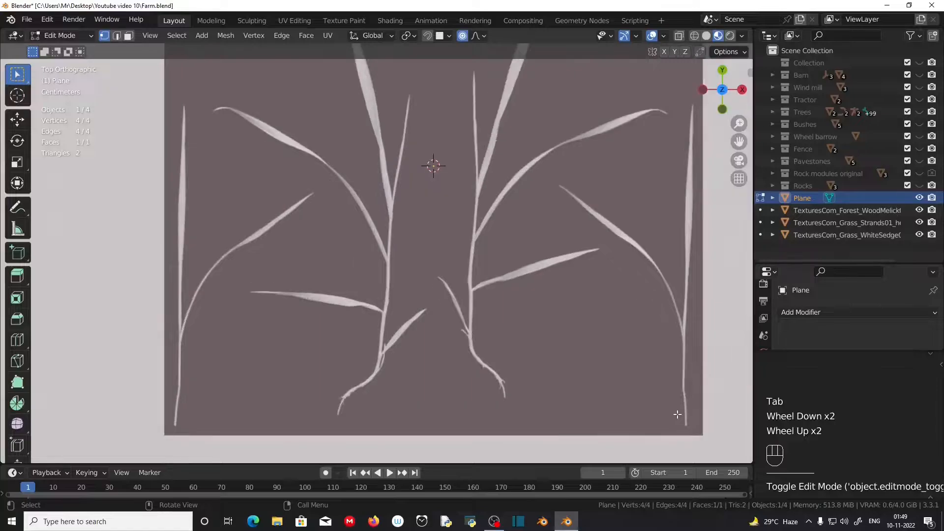
key("s")
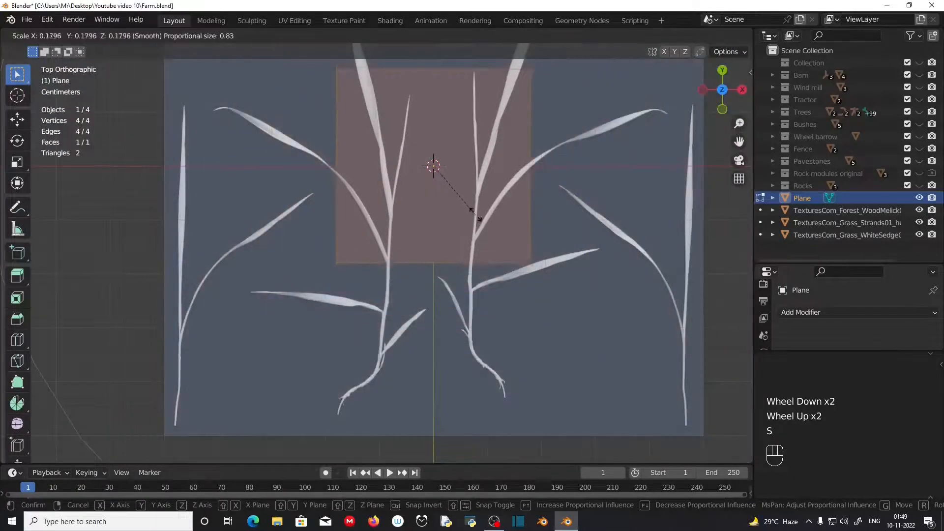
left_click(458, 187)
scroll(449, 246, "up", 1)
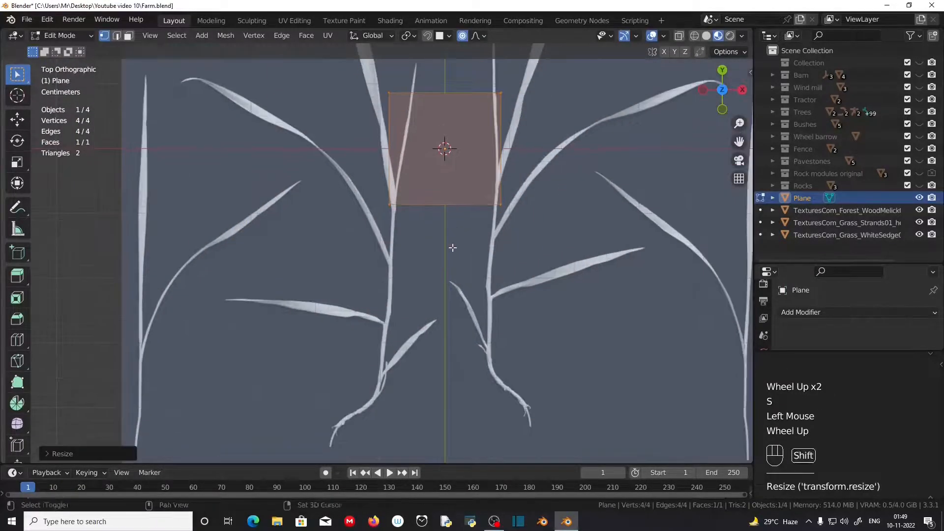
middle_click_drag(449, 246, 559, 209, "shift")
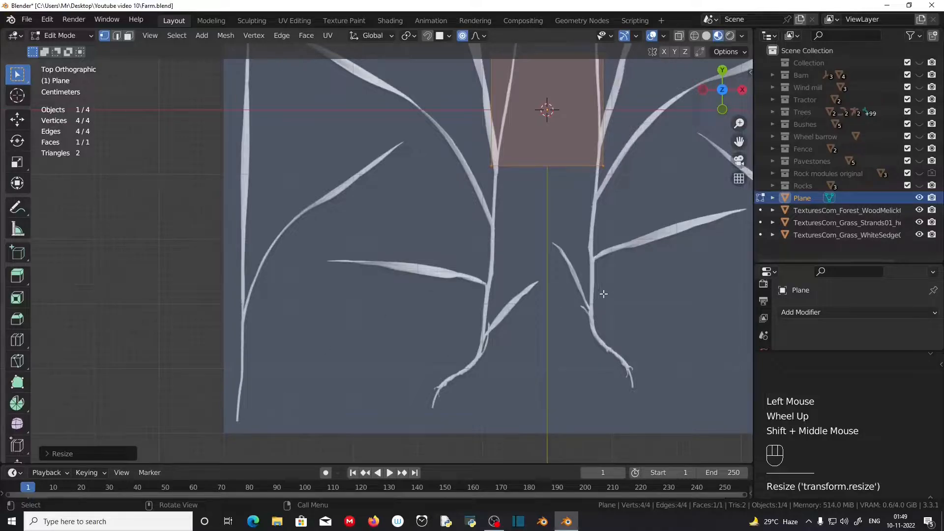
Turn off proportional editing and move the plane's geometry over the base of the leftmost strand at the image's lower-left corner.
key("g")
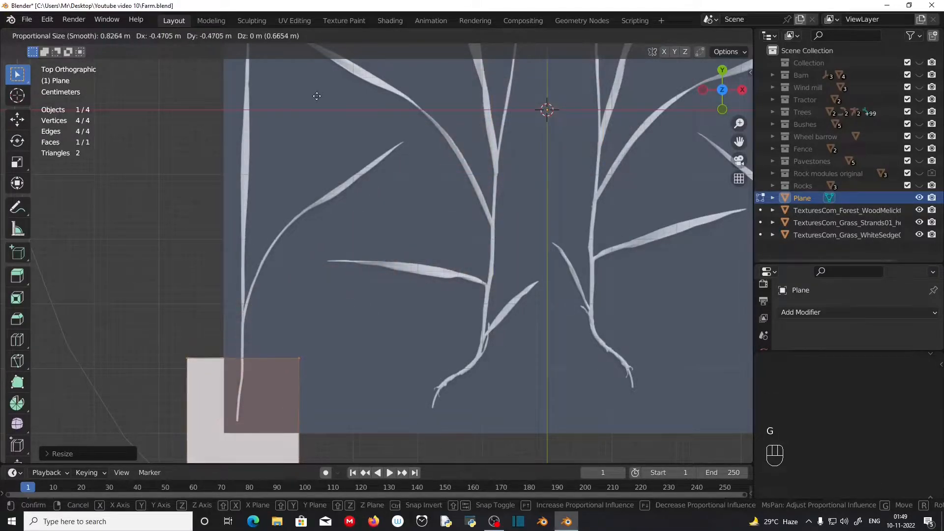
right_click(317, 96)
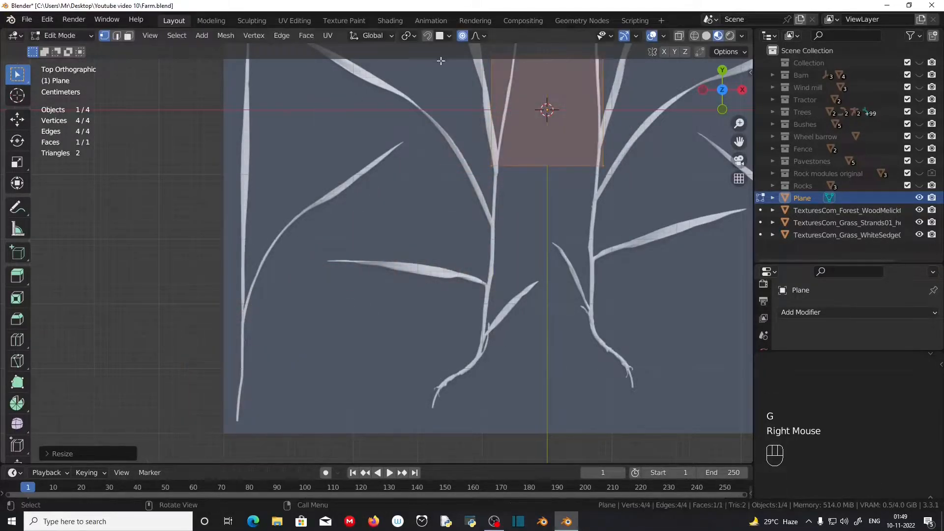
left_click(462, 36)
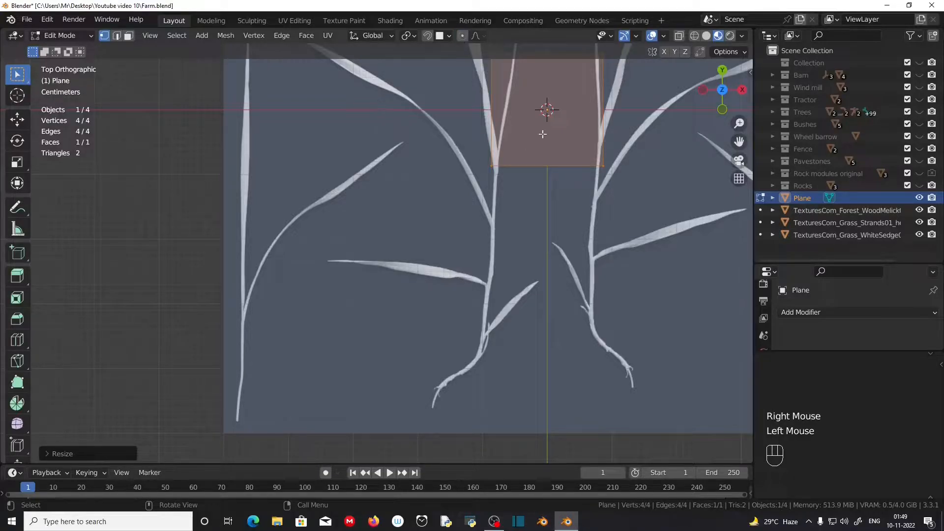
key("g")
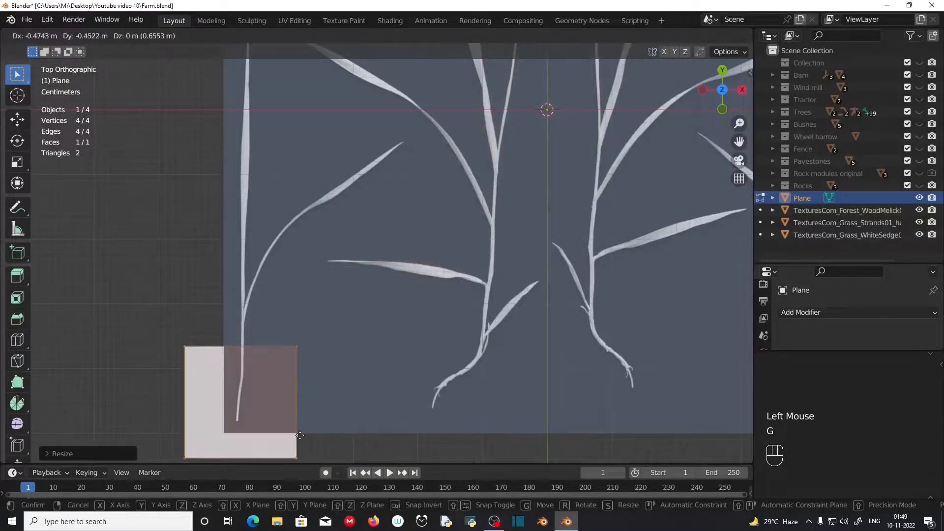
left_click(293, 430)
Scale the plane's geometry down to a small square slightly wider than the leftmost strand.
scroll(316, 400, "up", 1)
middle_click_drag(316, 400, 345, 365, "shift")
scroll(421, 231, "up", 3)
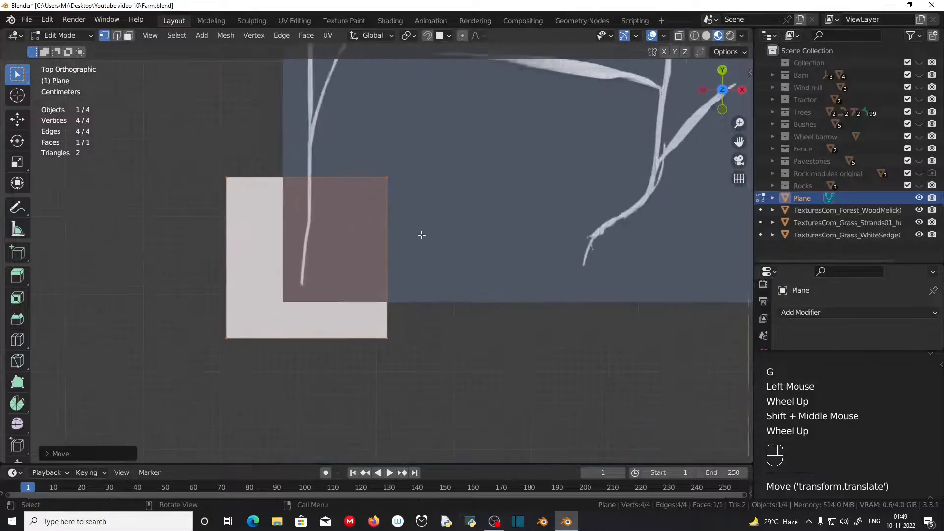
key("s")
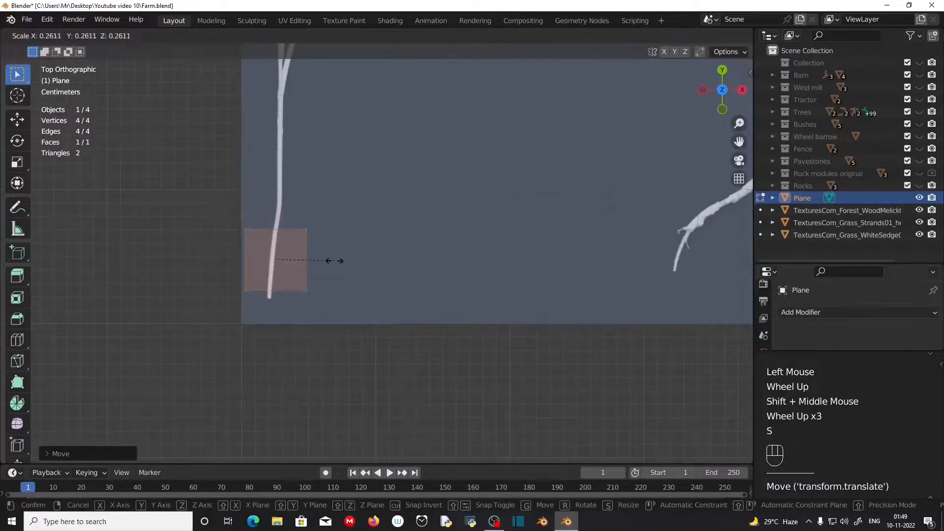
left_click(288, 260)
scroll(282, 263, "up", 1)
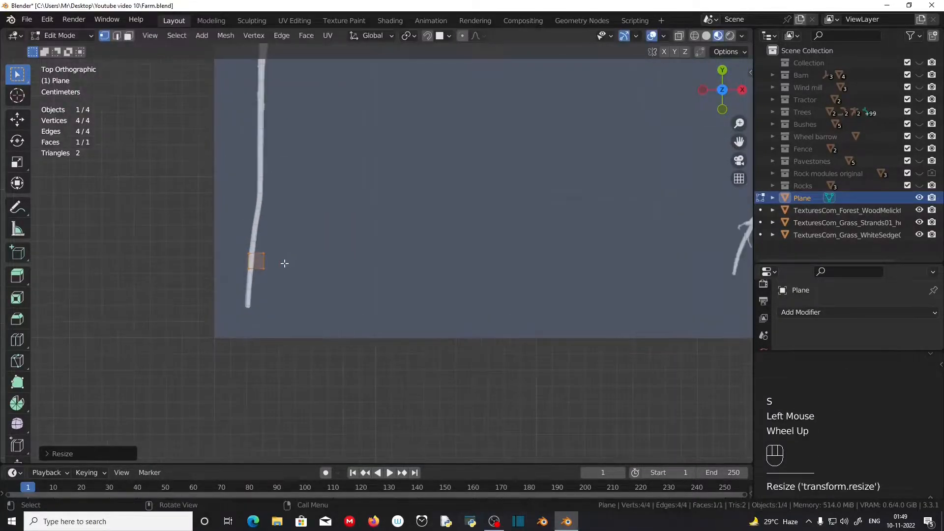
Move the small square onto the strand's bottom tip, shrink it slightly and align it to cover the tip.
middle_click_drag(282, 263, 398, 285, "shift")
scroll(364, 113, "up", 1)
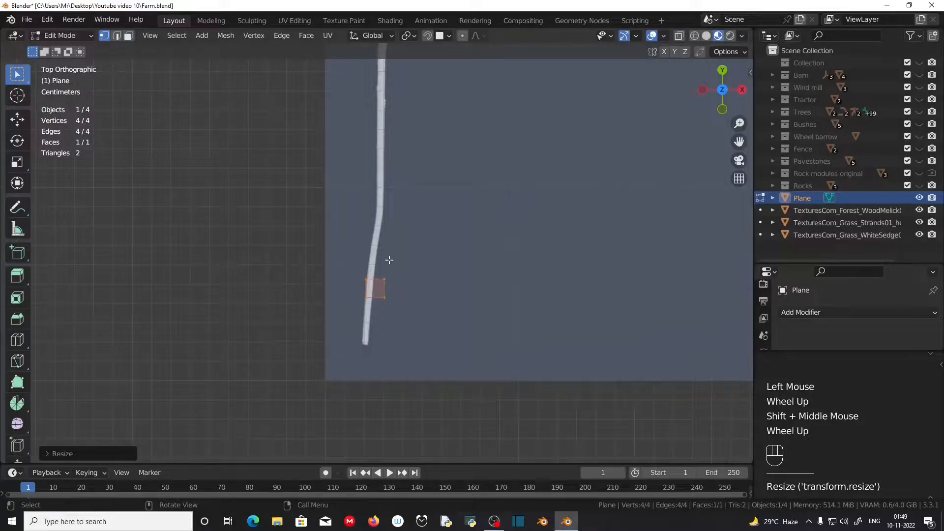
scroll(402, 269, "up", 1)
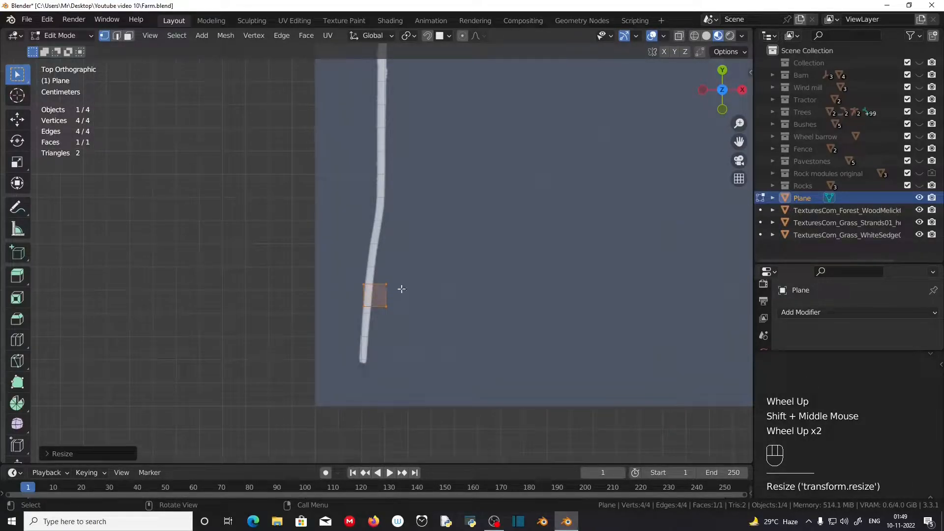
key("g")
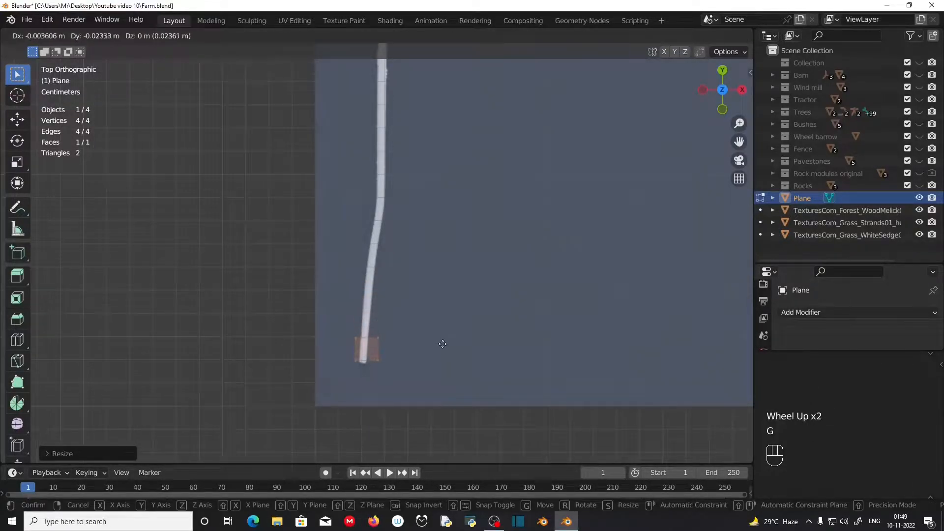
left_click(439, 347)
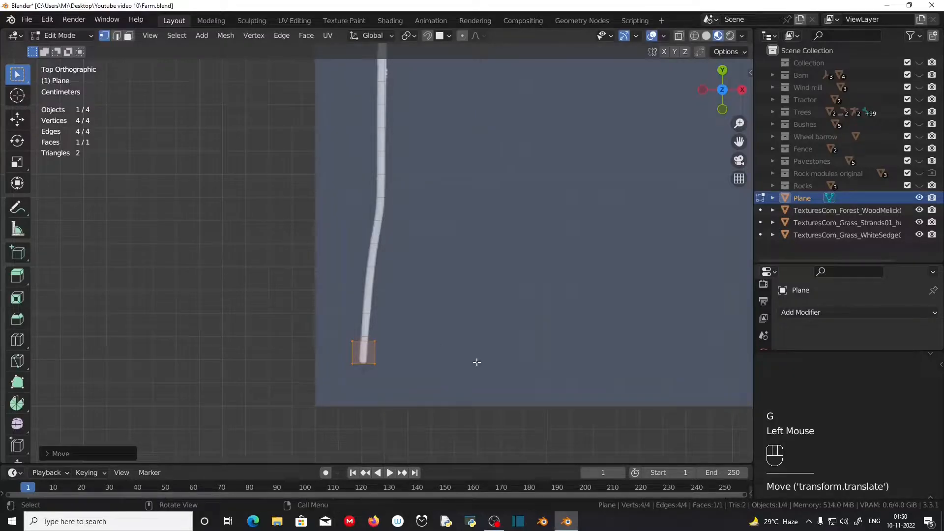
key("s")
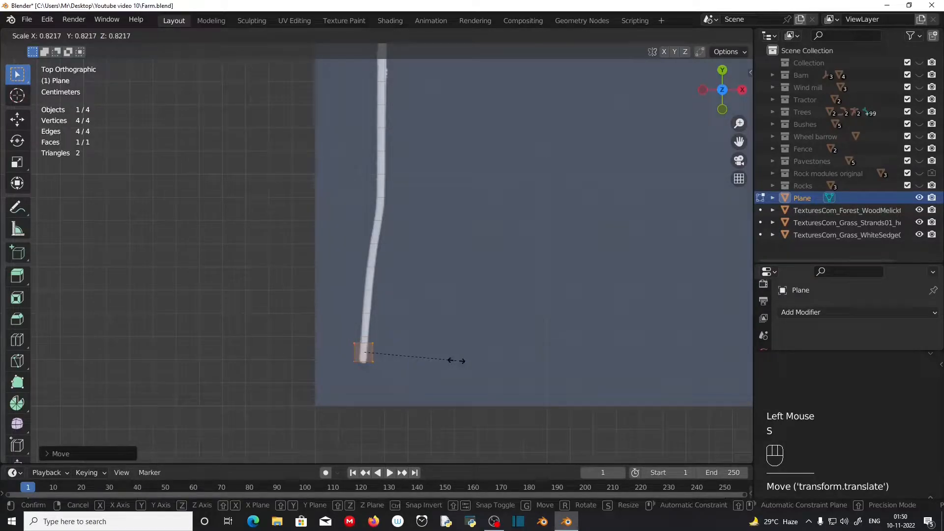
left_click(440, 361)
scroll(391, 369, "up", 2)
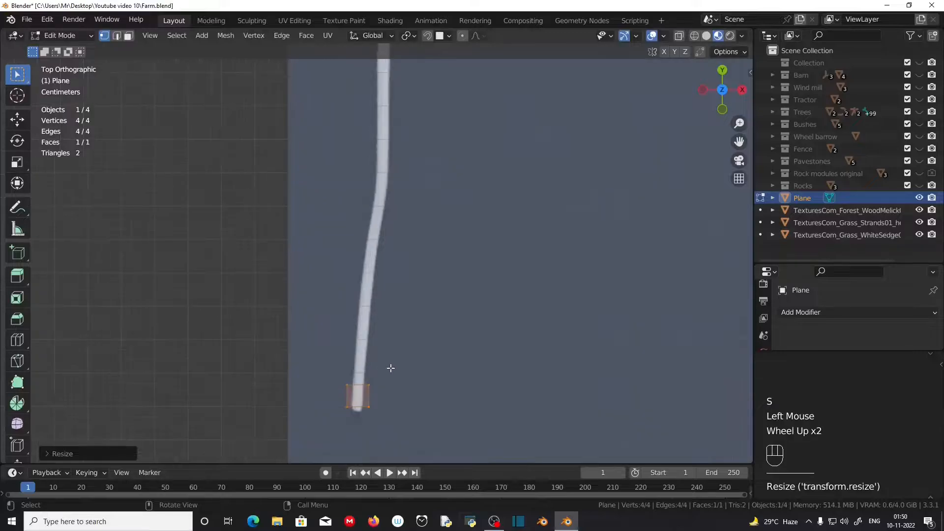
key("g")
left_click(394, 374)
Move the square's top edge up along the strand to just below its bend and rotate it about 4° to follow the stem.
left_click_drag(331, 383, 391, 395)
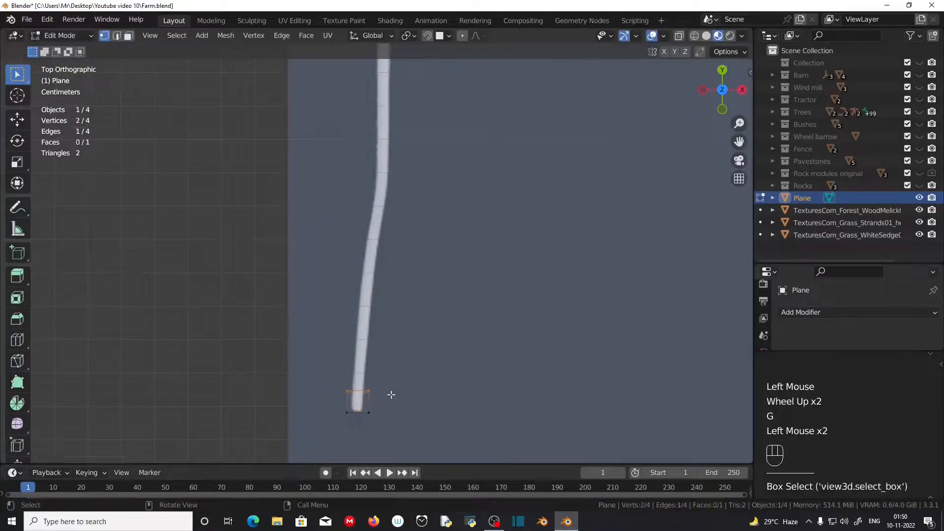
key("g")
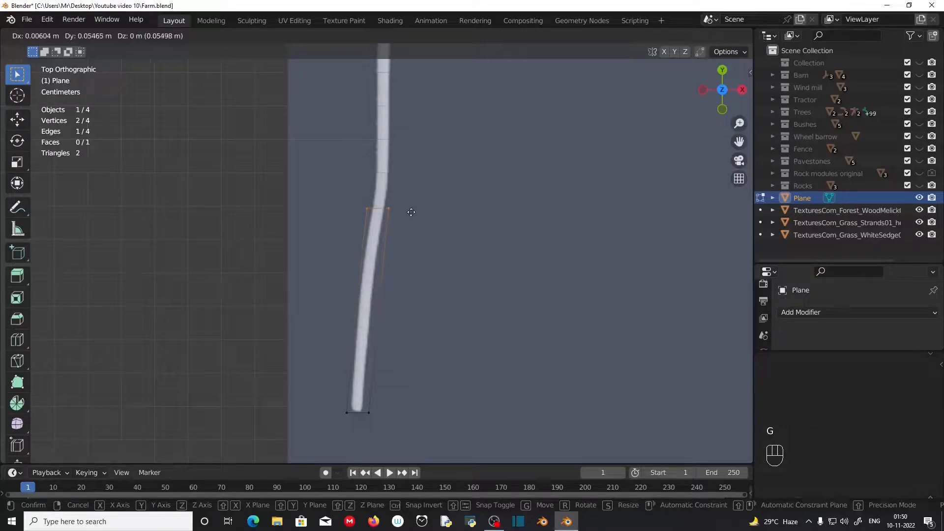
left_click(436, 169)
middle_click_drag(437, 168, 400, 365, "shift")
key("r")
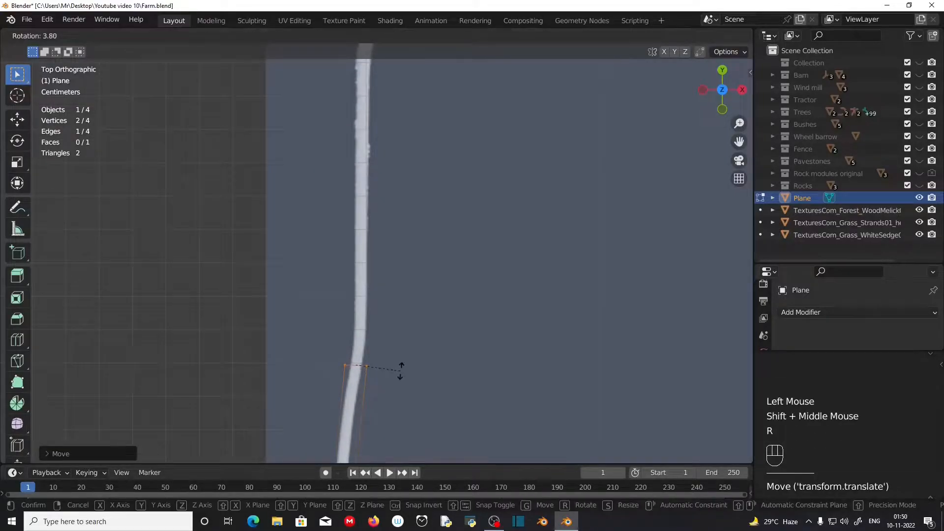
left_click(399, 371)
Extrude the top edge about 0.01 m up to the strand's bend and rotate it level.
key("e")
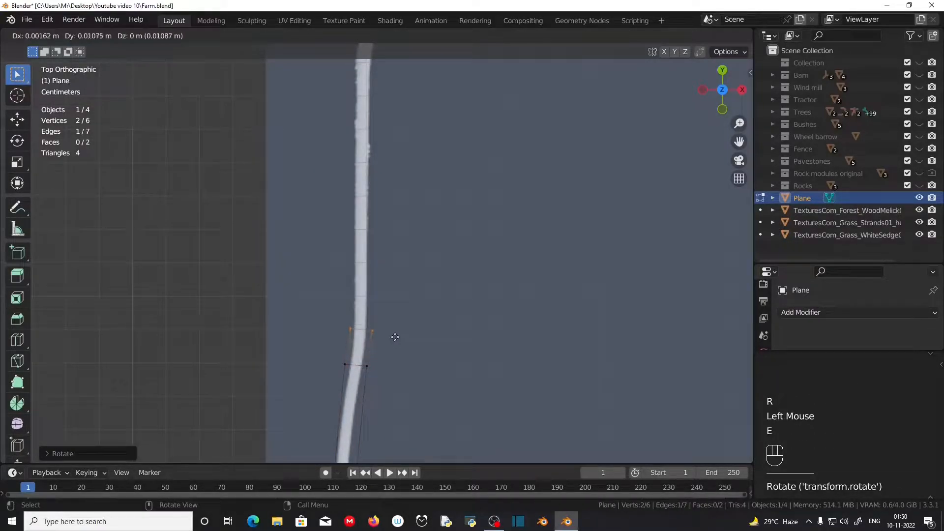
left_click(396, 336)
key("r")
left_click(412, 329)
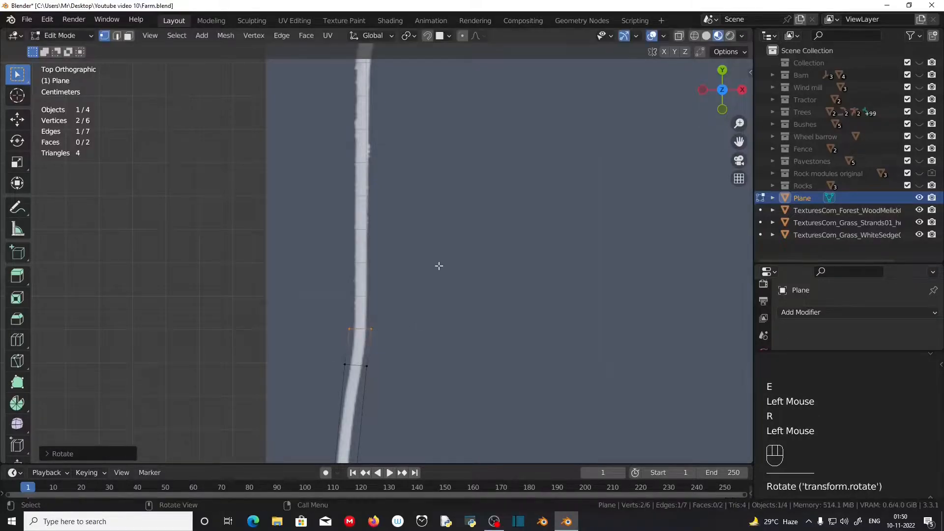
Extrude the top edge up the straight stem to just below the fork and scale the new edge down to the stem's width.
middle_click_drag(438, 265, 416, 411, "shift")
key("e")
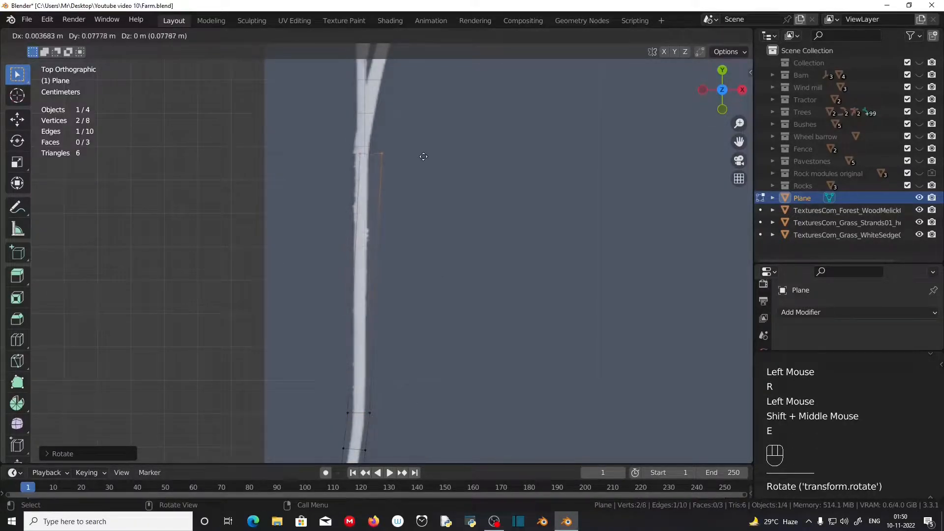
left_click(415, 142)
middle_click_drag(415, 142, 423, 321, "shift")
scroll(432, 361, "down", 1)
scroll(421, 342, "up", 1)
key("s")
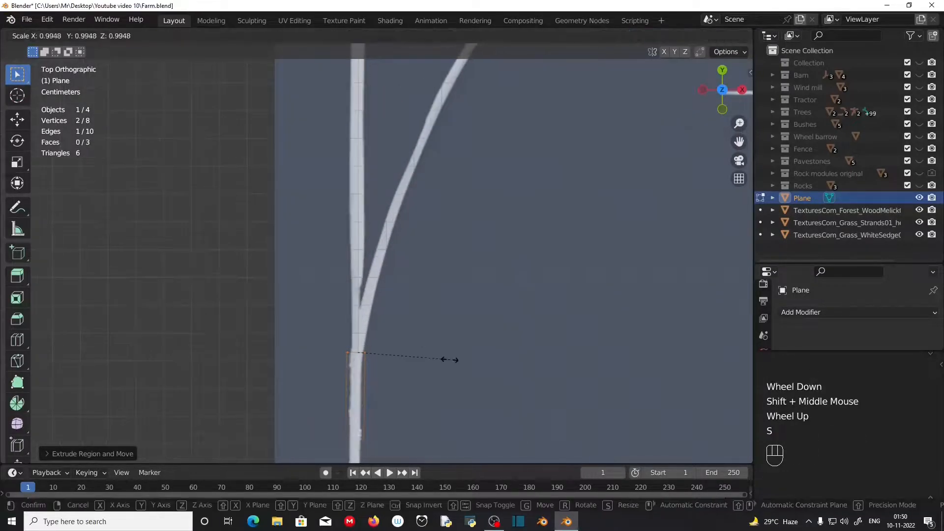
left_click(447, 359)
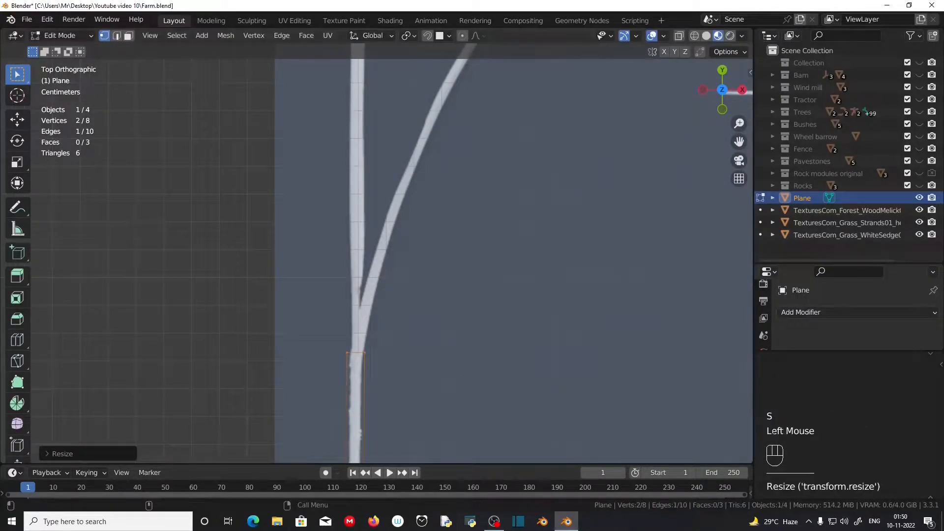
Extrude the top edge past the fork up the vertical stem and scale the new edge to the stem's width.
middle_click_drag(417, 308, 409, 408, "shift")
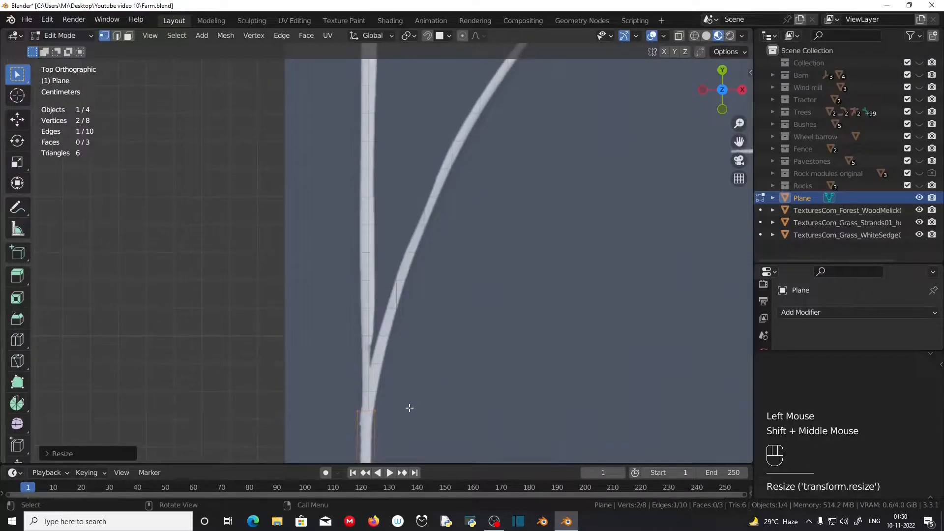
key("e")
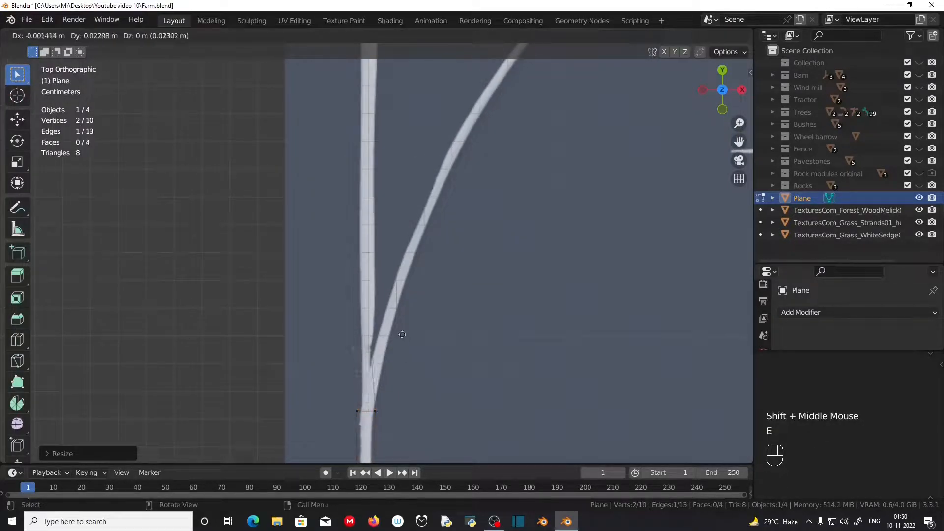
left_click(411, 220)
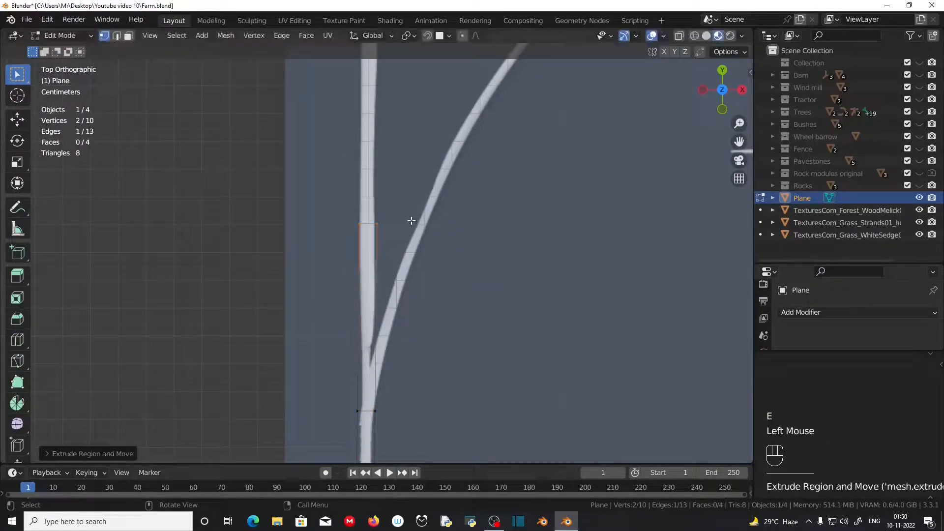
key("s")
left_click(413, 195)
Extrude the top edge about 0.06 m farther up the vertical stem and scale it to match the stem.
middle_click_drag(413, 196, 408, 358, "shift")
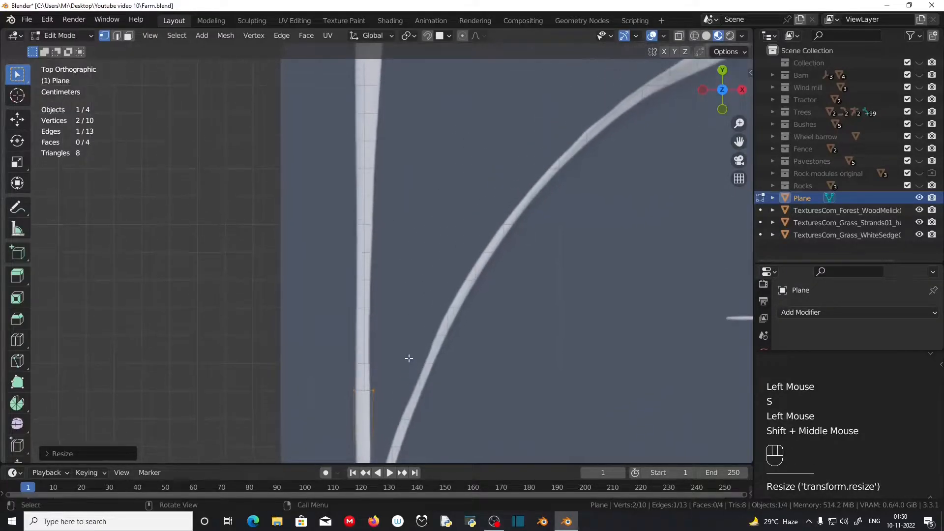
key("e")
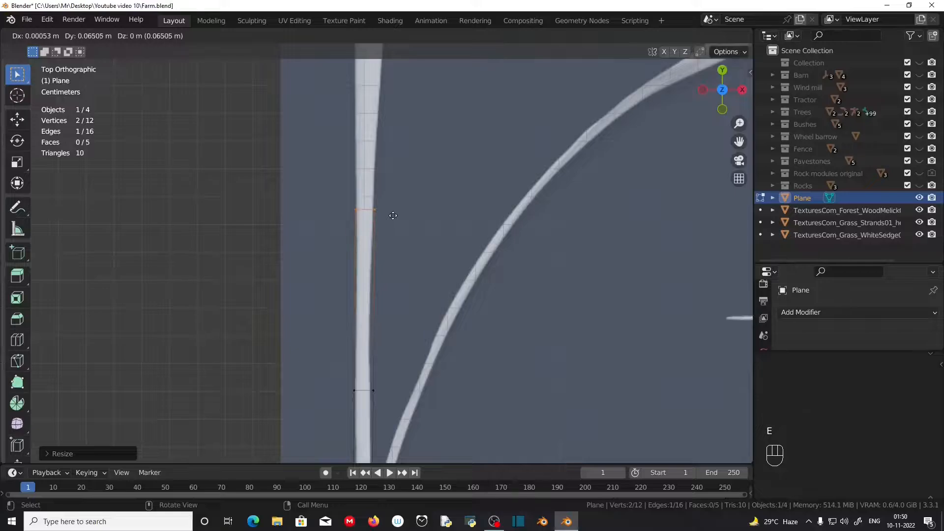
left_click(391, 219)
key("s")
left_click(424, 214)
Extrude the edge up to where the vertical blade begins to widen and scale it up to the blade's width.
middle_click_drag(425, 213, 399, 406, "shift")
key("e")
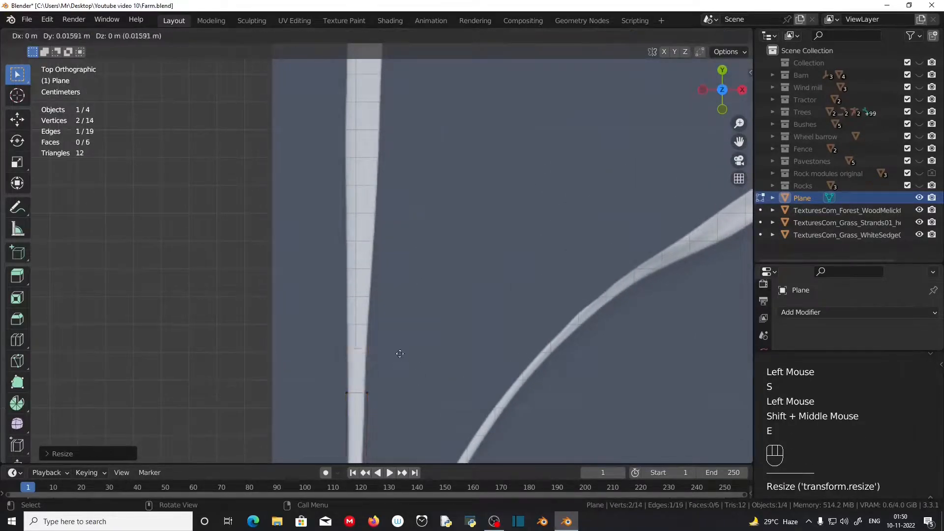
left_click(402, 257)
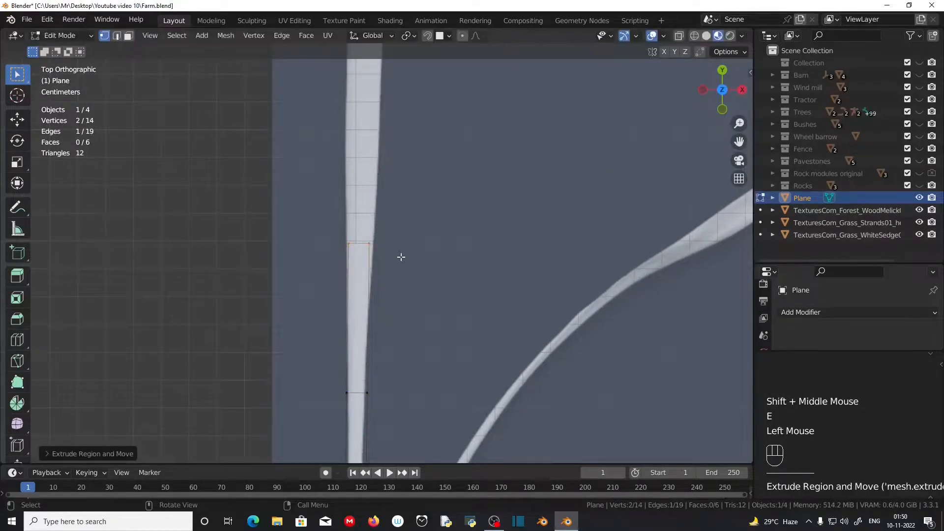
key("s")
left_click(413, 257)
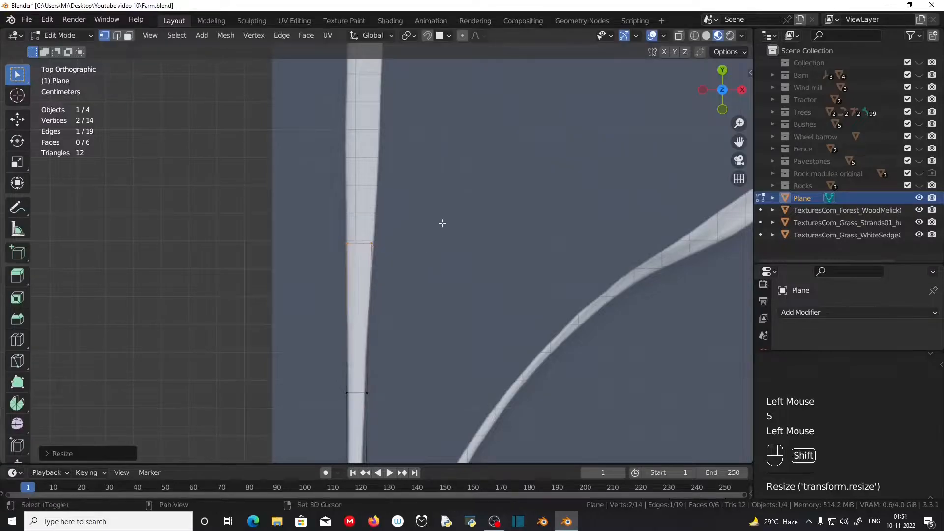
Nudge the top edge into line with the blade, extrude it about 0.06 m up and enlarge the new edge to fit.
middle_click_drag(440, 221, 419, 394, "shift")
key("g")
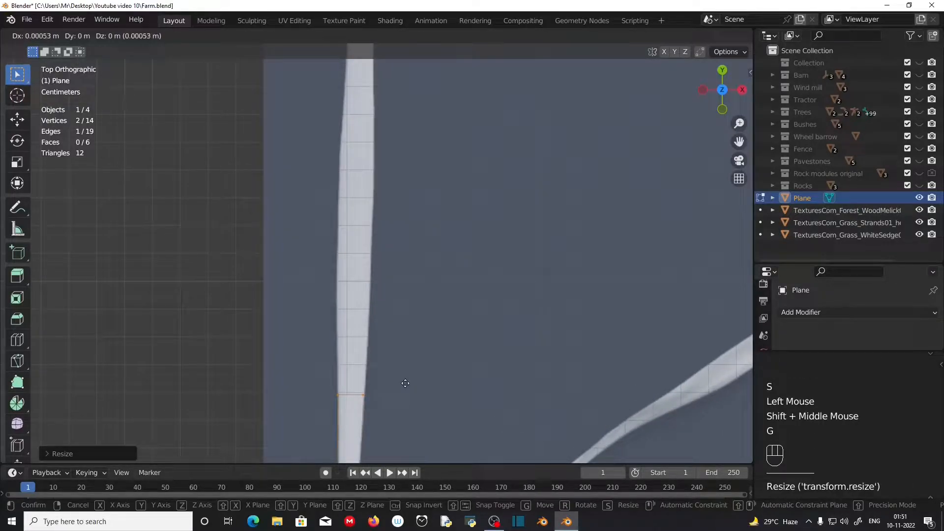
left_click(405, 383)
key("e")
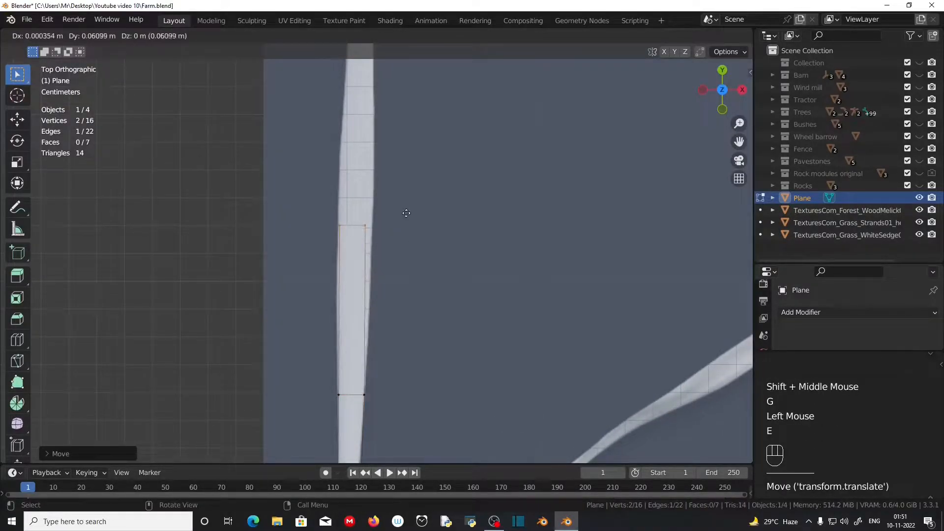
left_click(409, 204)
key("s")
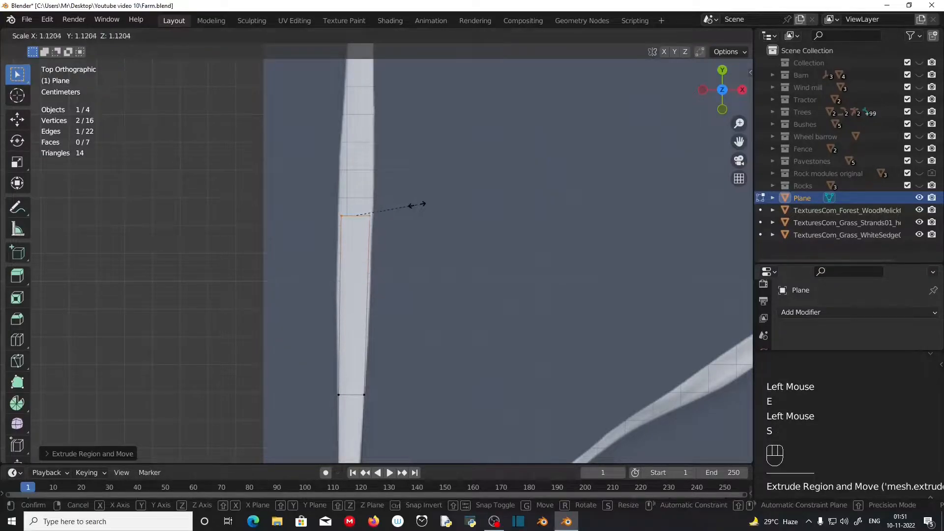
left_click(430, 206)
Extrude the edge about 0.11 m up to the blade's narrow notch and scale it to about 0.43.
middle_click_drag(431, 206, 414, 245, "shift")
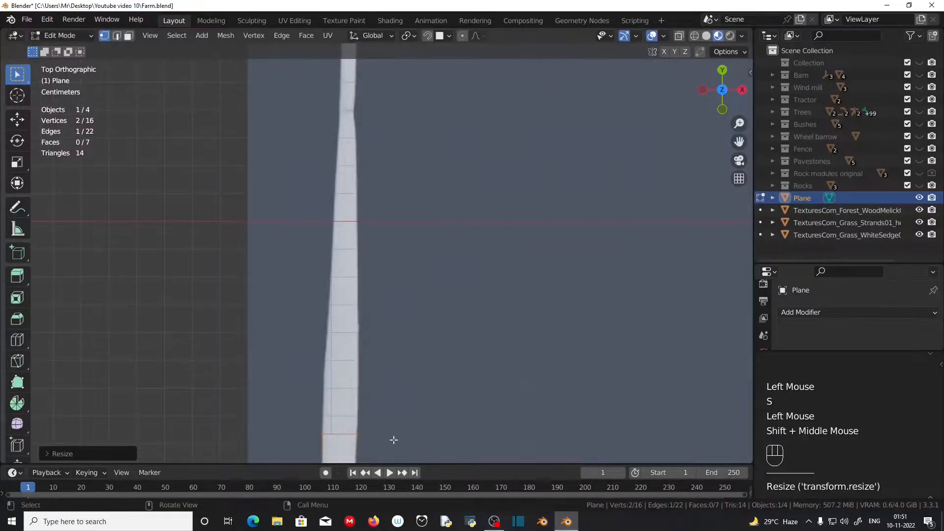
key("e")
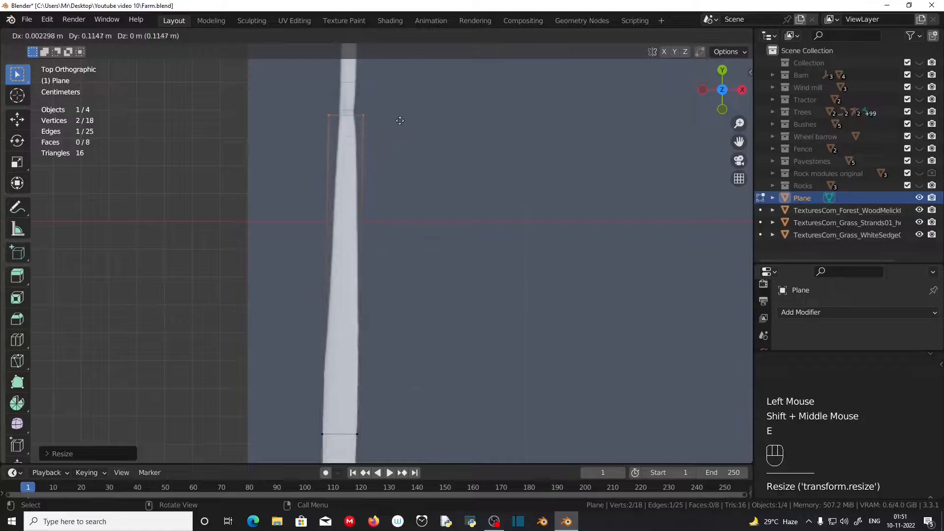
left_click(399, 120)
key("s")
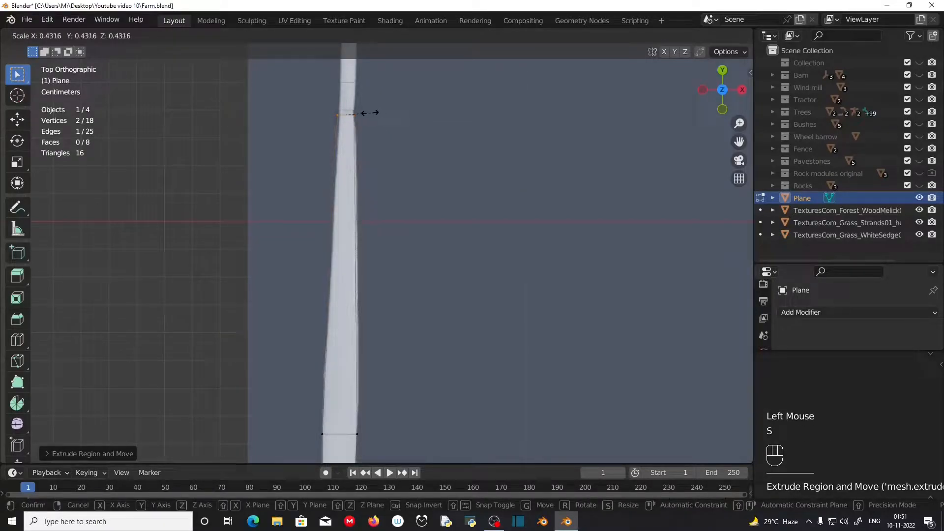
left_click(371, 113)
Extrude the edge from the notch to a short way below the blade's tip and shrink it to the blade's width.
middle_click_drag(391, 116, 409, 402, "shift")
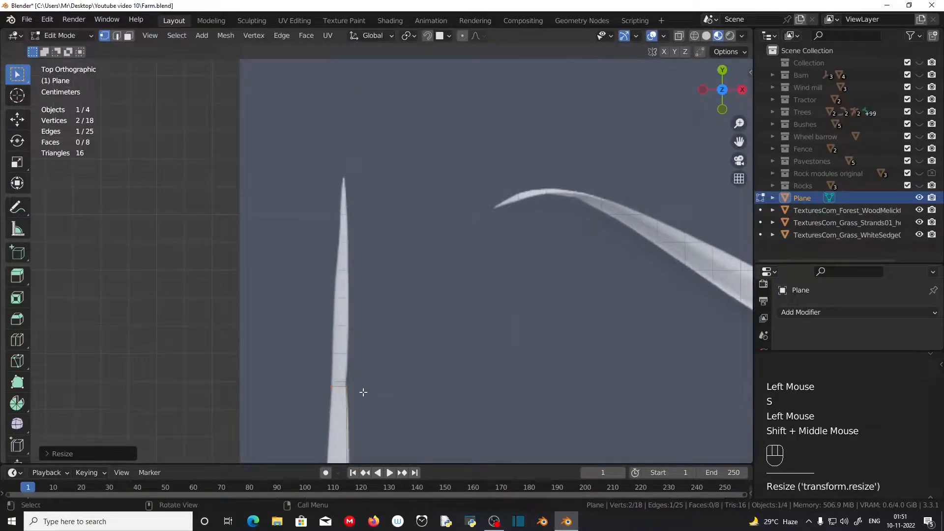
key("e")
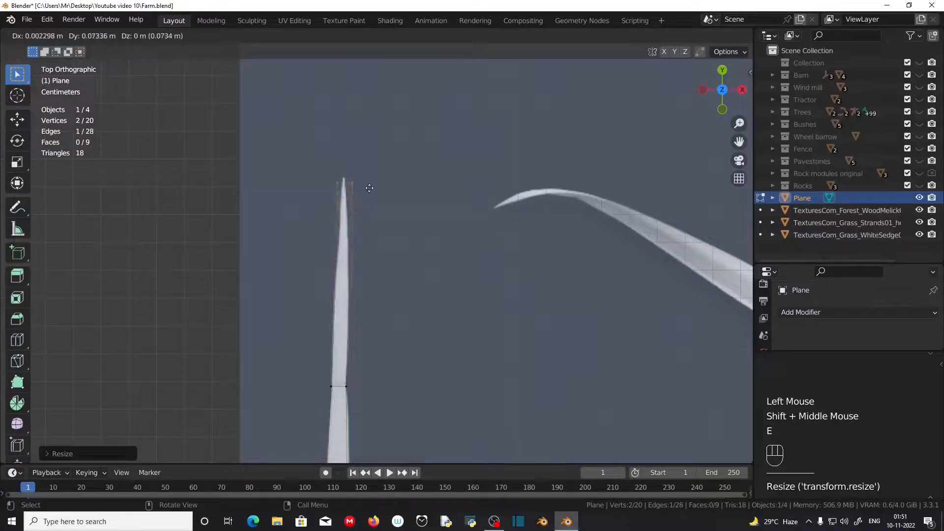
left_click(370, 242)
key("s")
left_click(392, 254)
Extrude the edge about 0.026 m to just beyond the vertical blade's tip and scale it down slightly.
key("e")
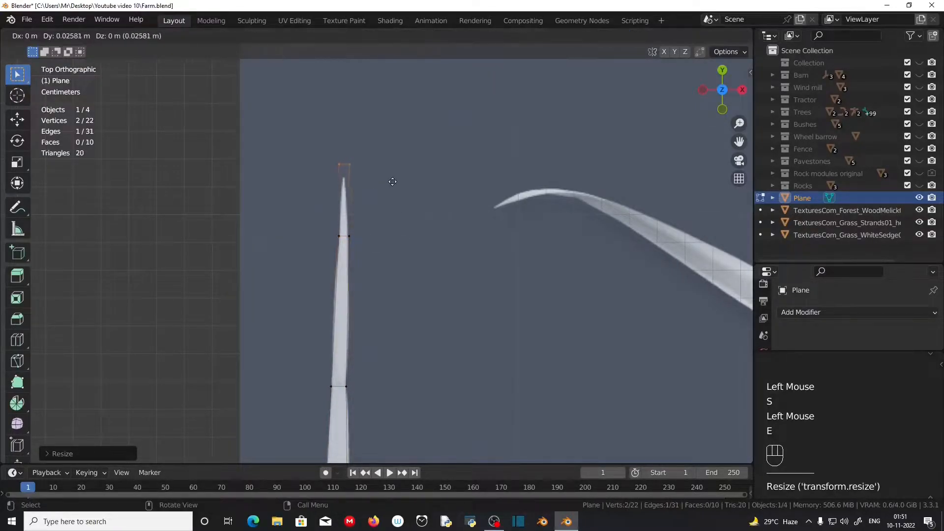
left_click(392, 182)
key("s")
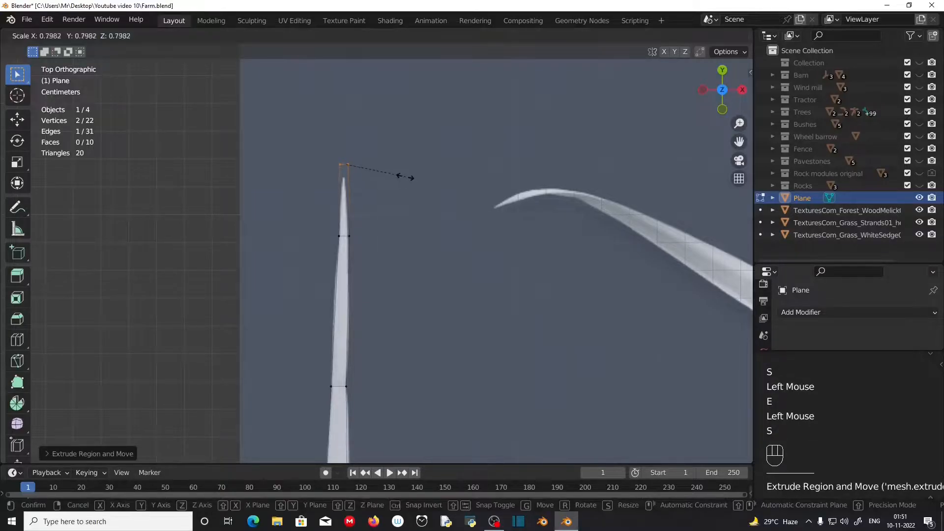
left_click(400, 176)
Select the edge just below the fork, extrude it onto the start of the curved side branch, and rotate and shrink it to fit.
scroll(385, 261, "down", 1)
middle_click_drag(385, 261, 385, 246, "shift")
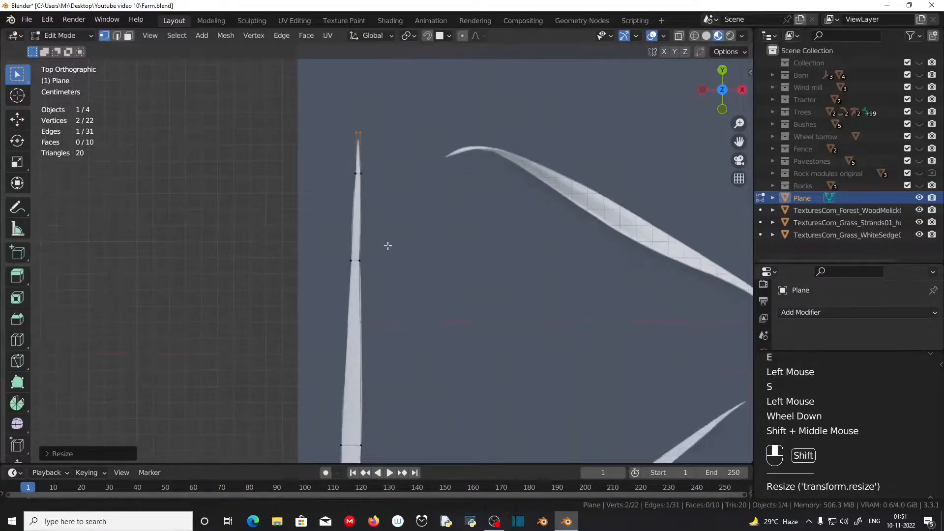
scroll(385, 289, "down", 2)
scroll(385, 315, "up", 1)
mouse_move(386, 289)
middle_mouse_down("shift")
mouse_move(385, 315)
mouse_move(382, 287)
middle_mouse_up("shift")
scroll(385, 324, "up", 1)
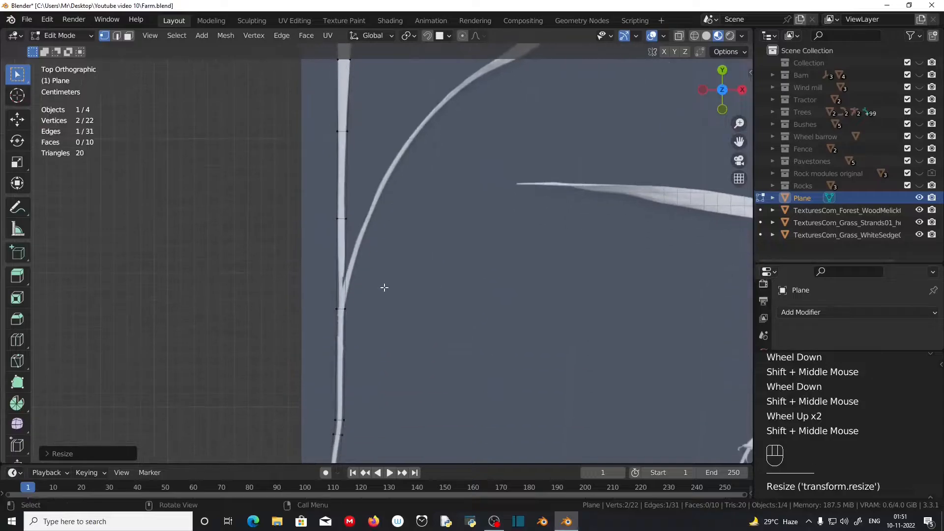
scroll(331, 316, "up", 1)
left_click_drag(307, 327, 372, 353)
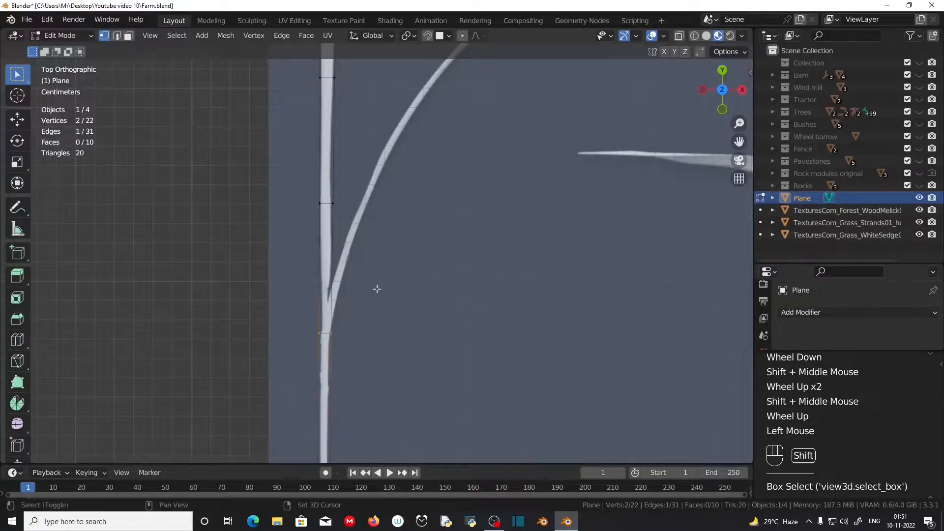
middle_click_drag(375, 288, 360, 389, "shift")
key("e")
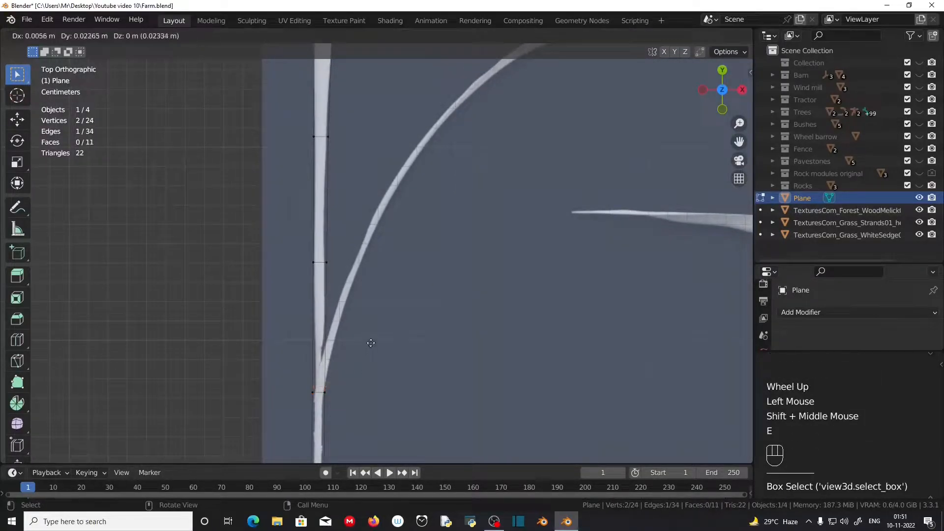
left_click(376, 327)
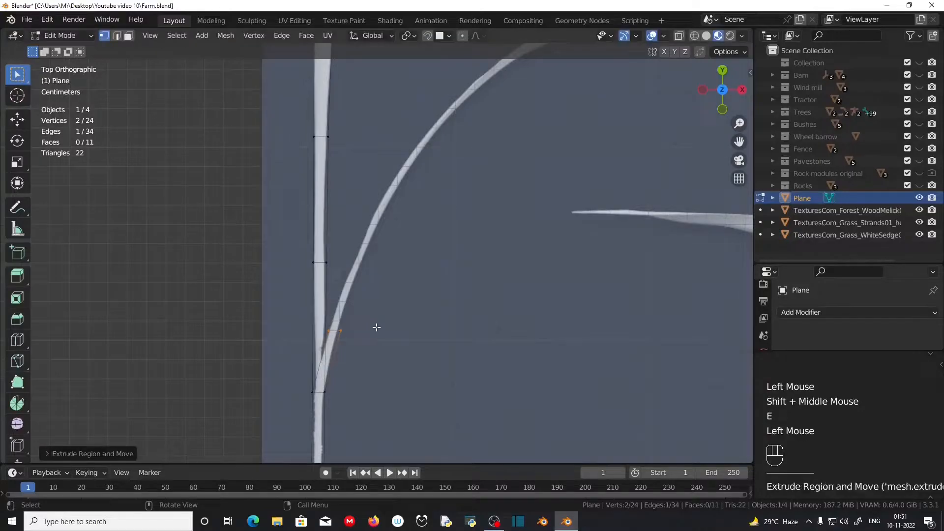
key("r")
left_click(368, 355)
key("s")
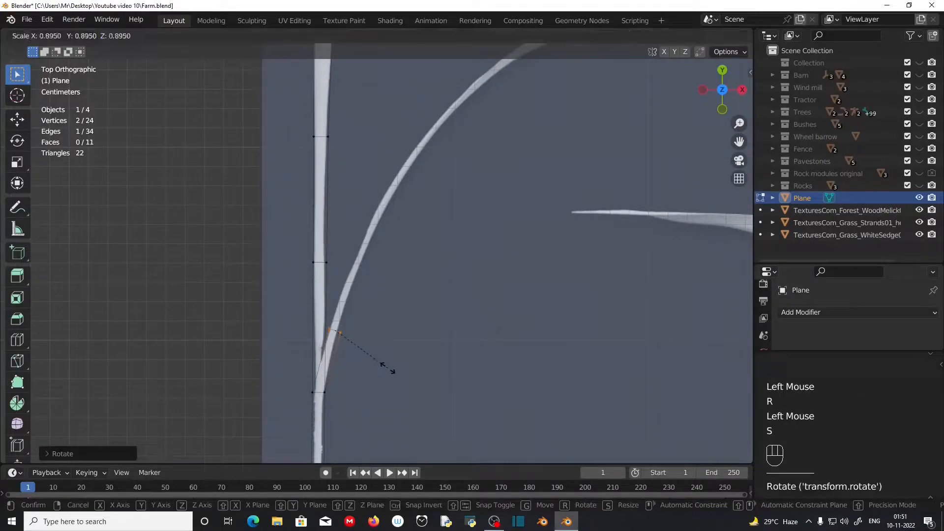
left_click(384, 363)
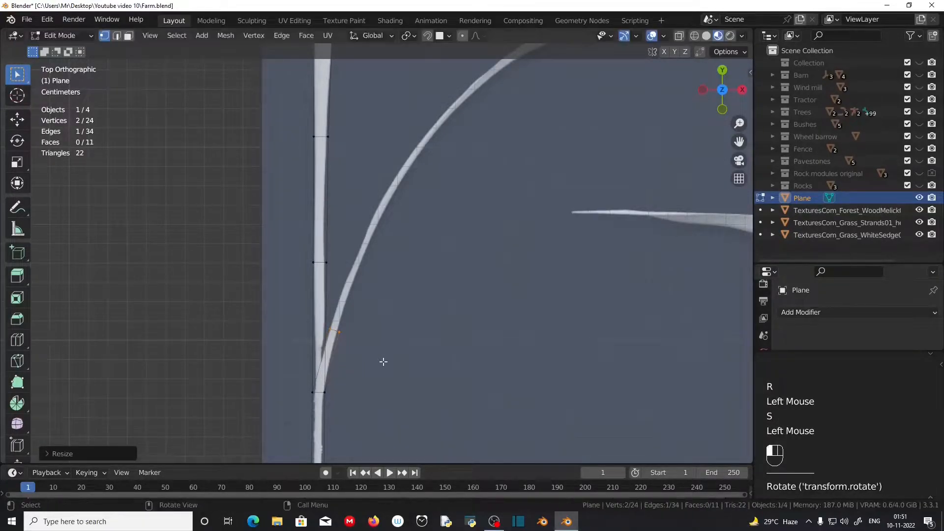
Extrude the branch's end edge about 0.056 m along the curve and rotate it about 10° to follow the stem.
scroll(382, 376, "up", 1)
middle_click_drag(382, 379, 350, 419, "shift")
key("e")
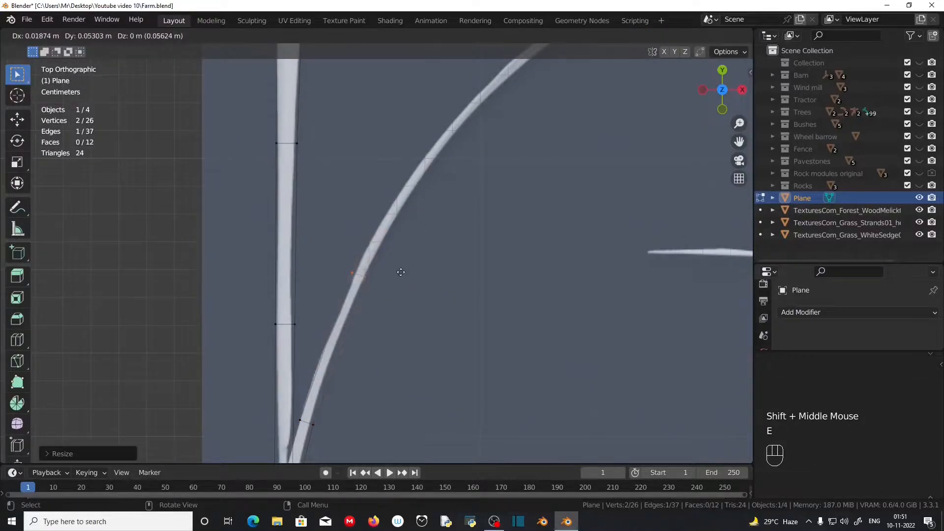
left_click(400, 272)
key("r")
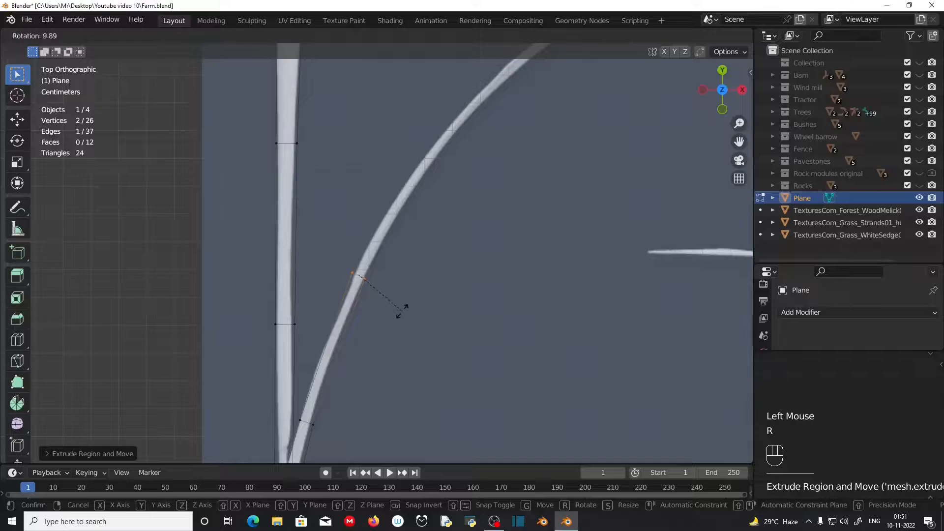
left_click(402, 310)
Extrude the end edge farther up the curved branch and rotate it perpendicular to the stem.
middle_click_drag(404, 315, 369, 394, "shift")
key("e")
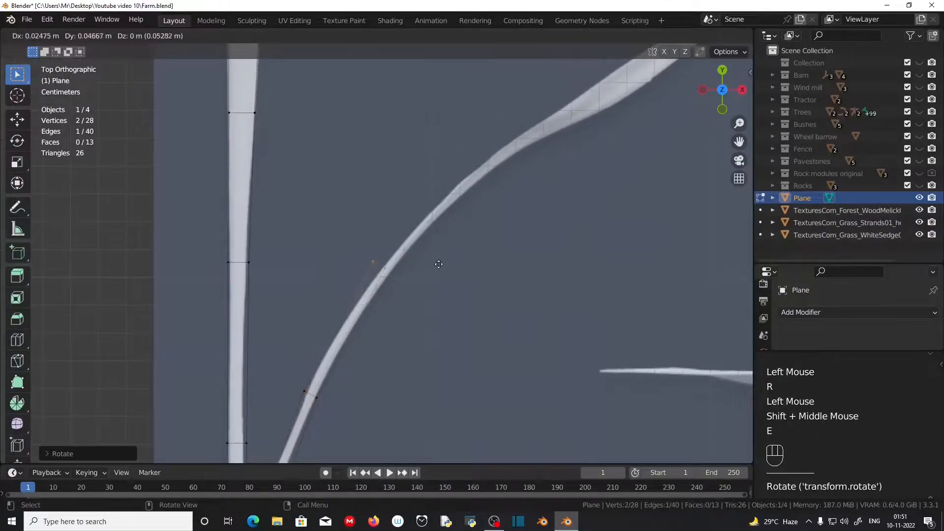
left_click(470, 237)
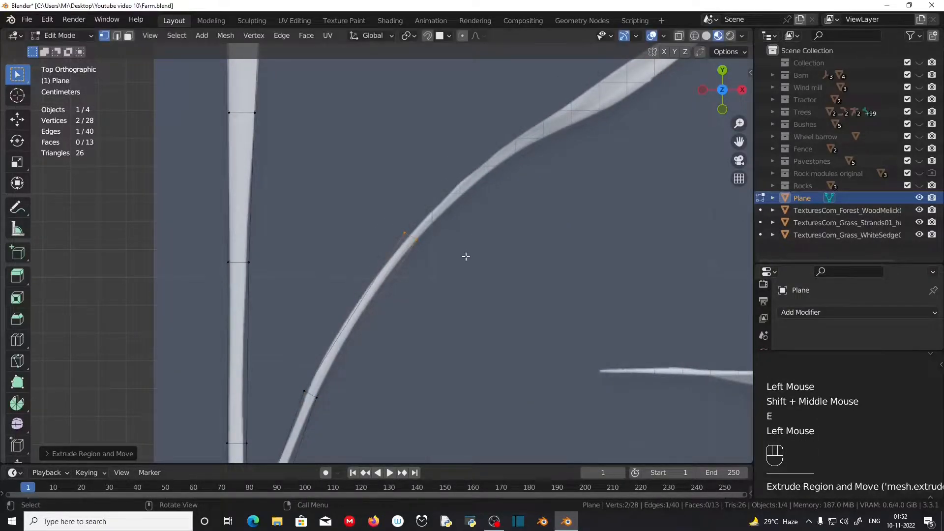
key("r")
left_click(458, 273)
Extrude the end edge about 0.065 m to where the branch starts widening, then scale it up and rotate it across the blade.
middle_click_drag(457, 273, 378, 408, "shift")
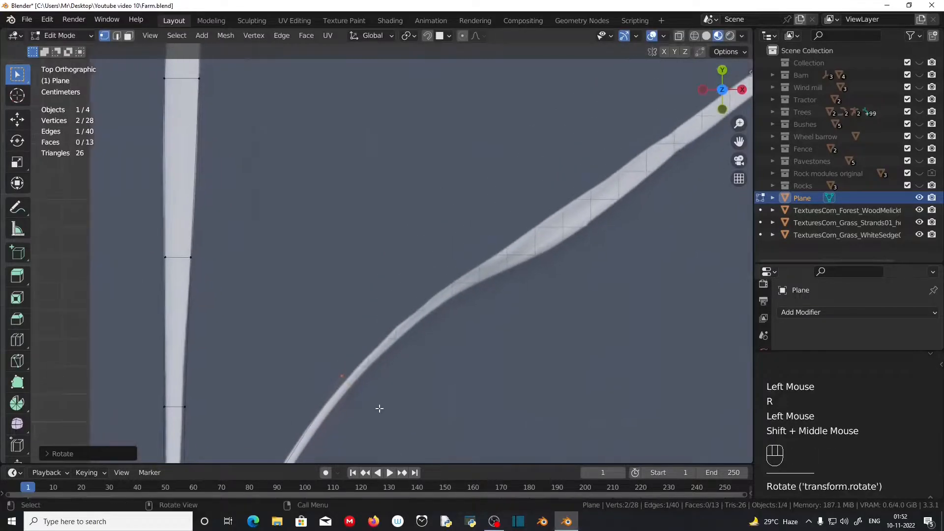
key("e")
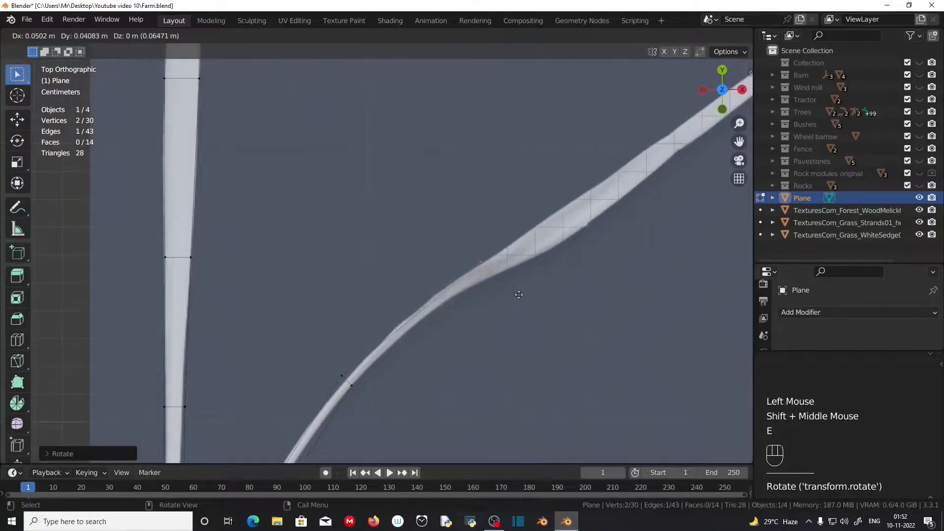
left_click(519, 295)
key("s")
left_click(524, 318)
key("r")
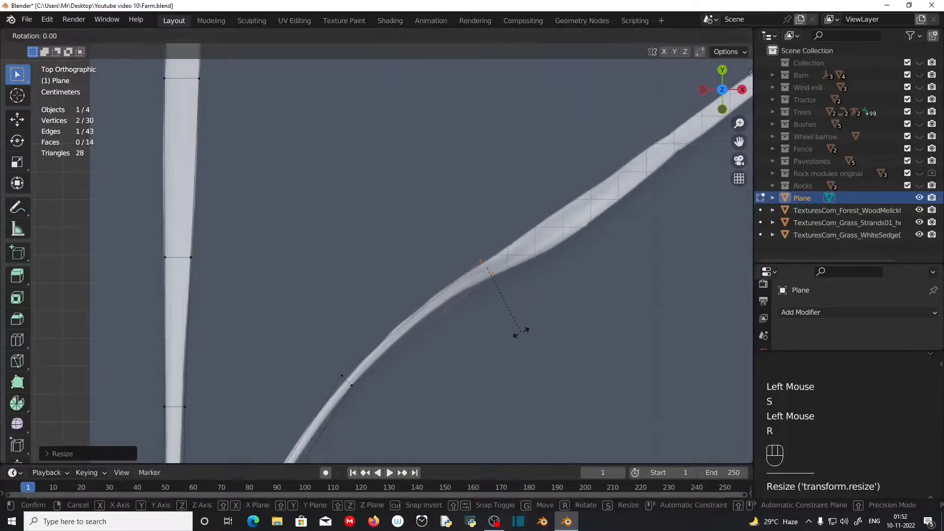
left_click(508, 342)
Nudge the branch's end edge onto the blade, extrude it along the widening part, and scale it up to the blade's width.
middle_click_drag(508, 343, 423, 405, "shift")
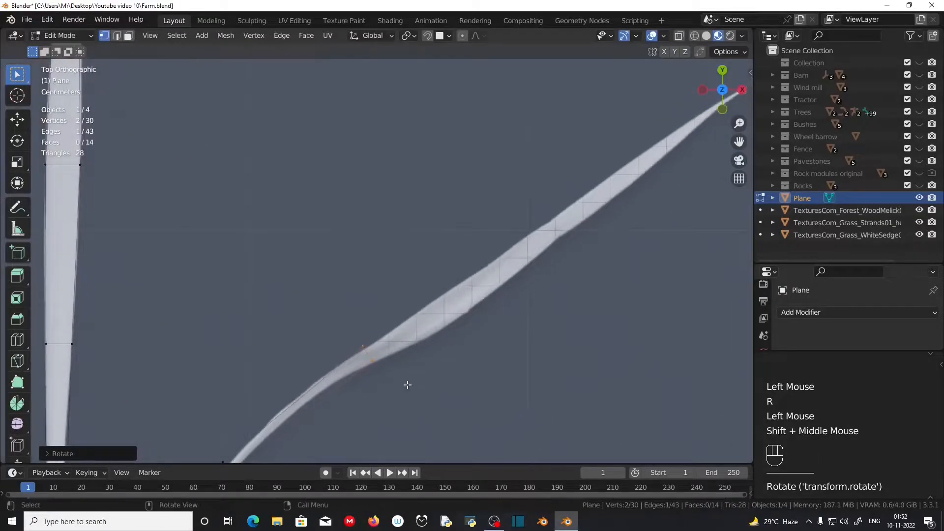
key("g")
left_click(409, 384)
key("e")
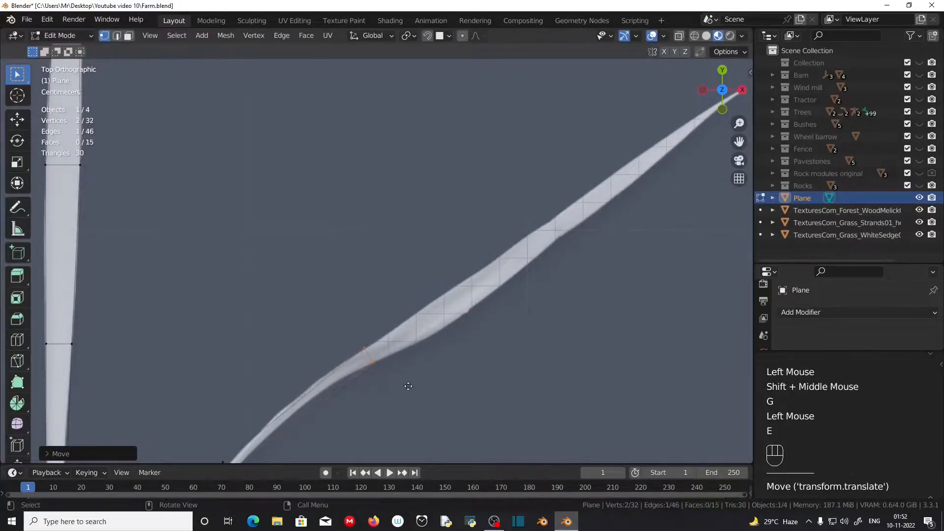
left_click(525, 309)
key("s")
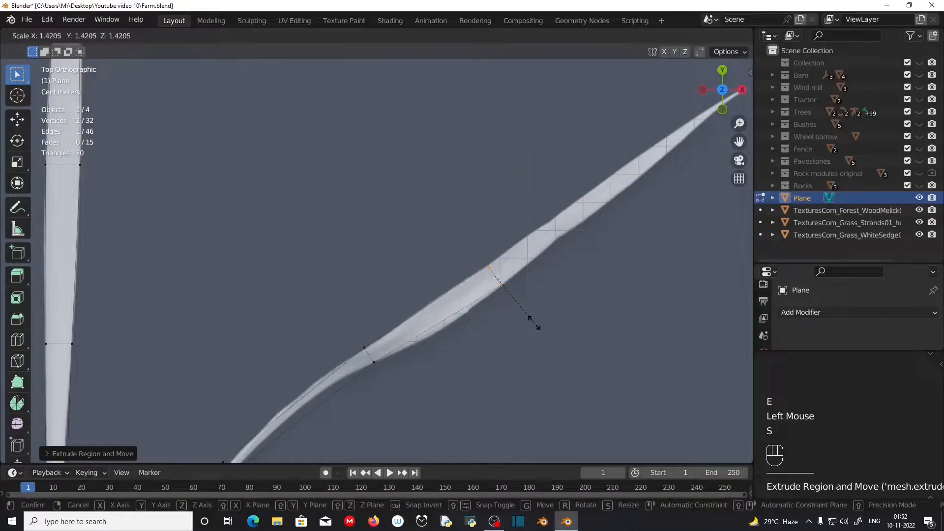
left_click(531, 320)
Extrude the blade's end edge about 0.047 m toward the tip and scale it down to the blade's width.
middle_click_drag(531, 320, 386, 392, "shift")
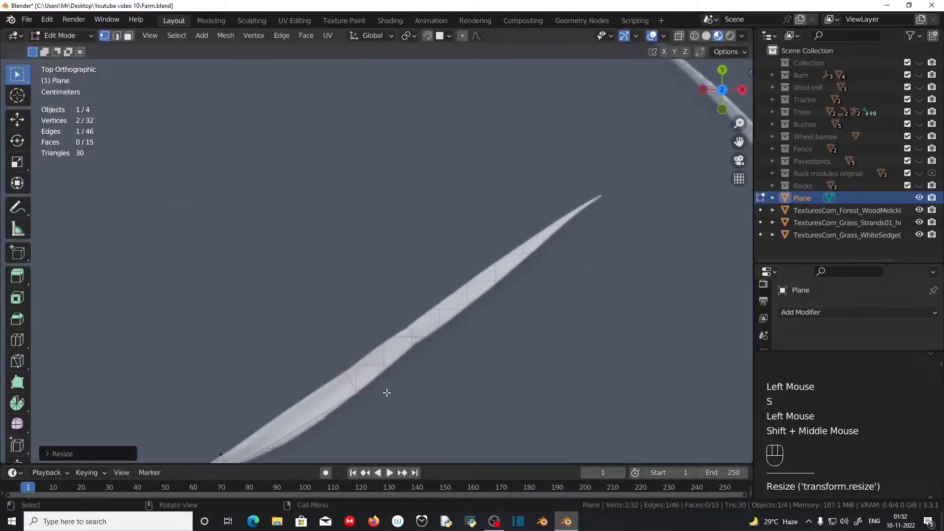
key("e")
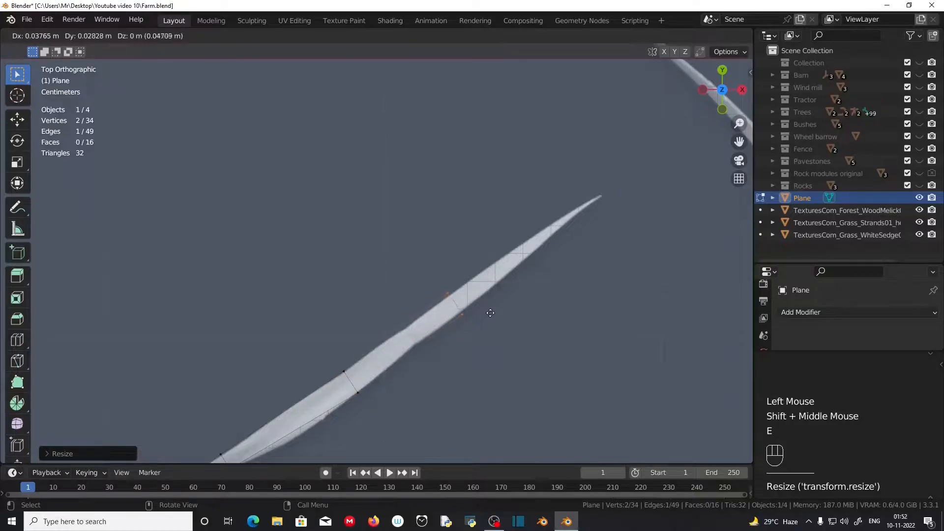
left_click(490, 313)
key("s")
left_click(516, 340)
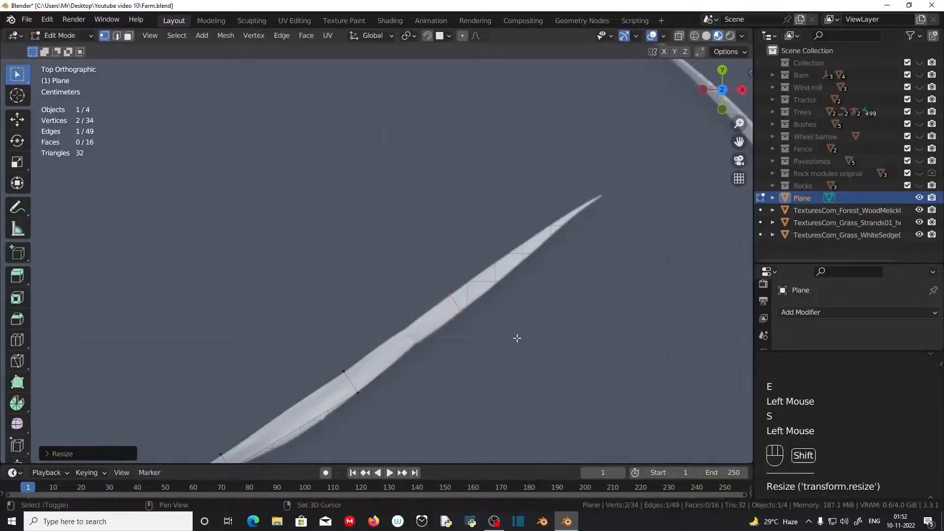
Extrude the end edge to just past the side blade's tip and shrink it into a narrow point.
middle_click_drag(517, 338, 425, 265, "shift")
key("e")
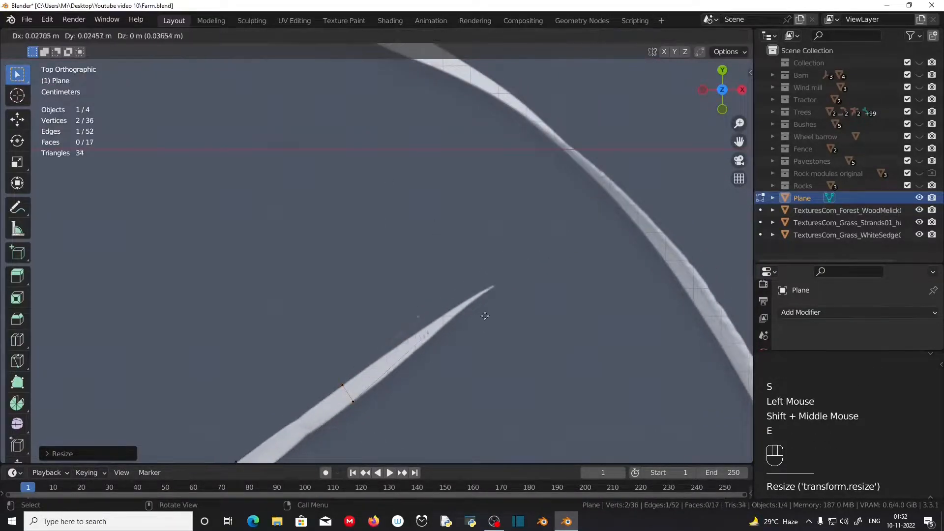
left_click(517, 297)
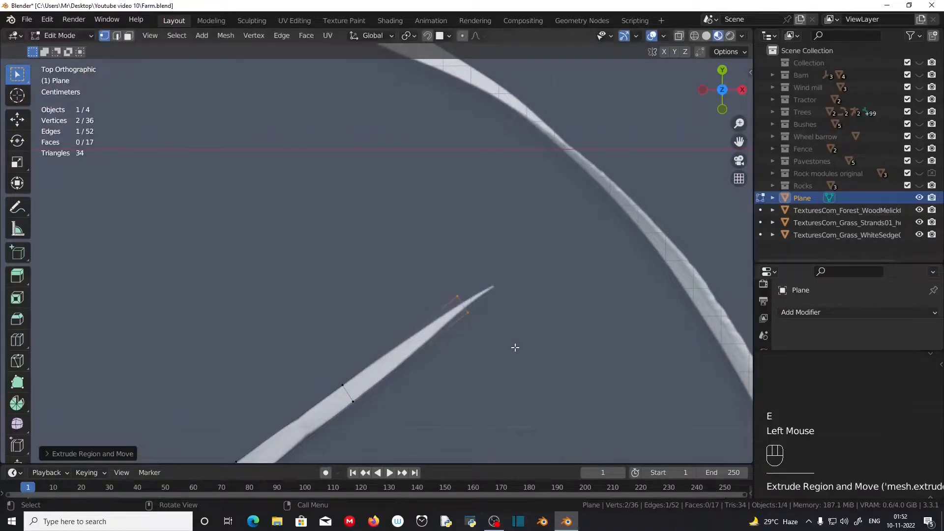
key("g")
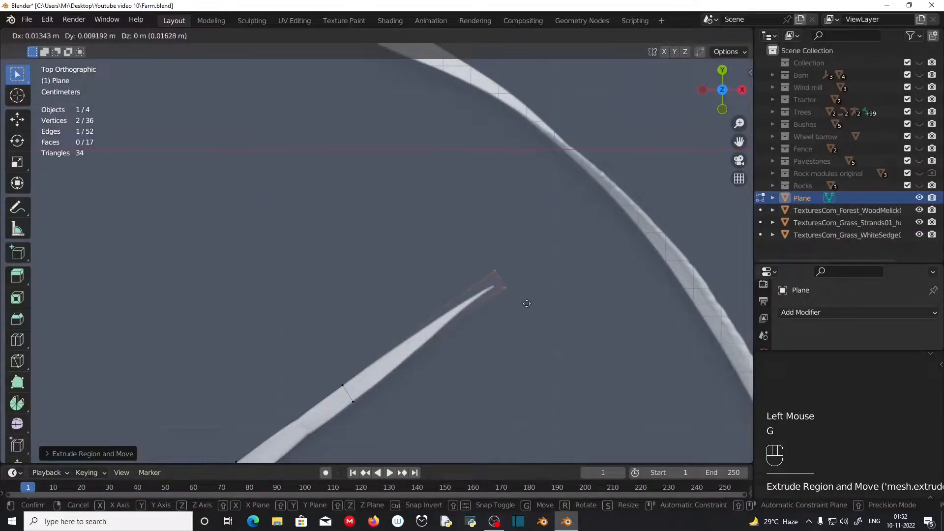
left_click(528, 303)
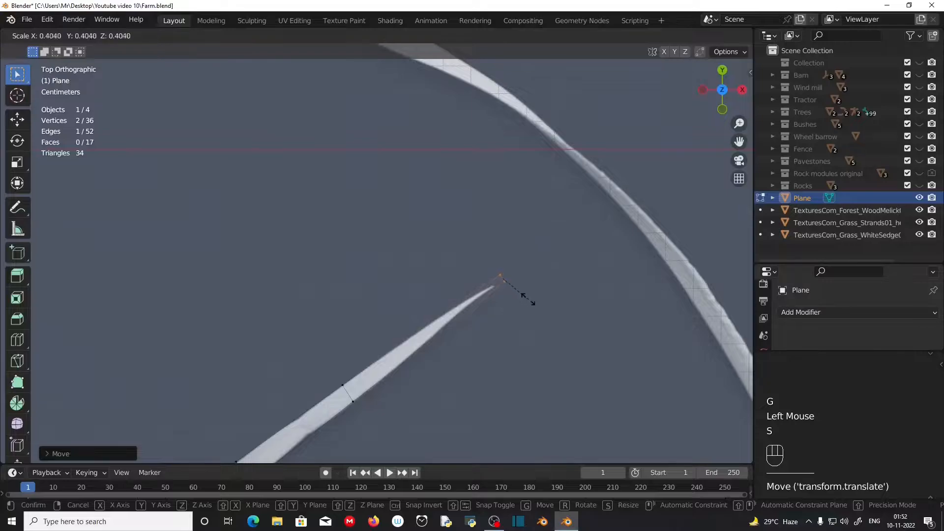
left_click(517, 291)
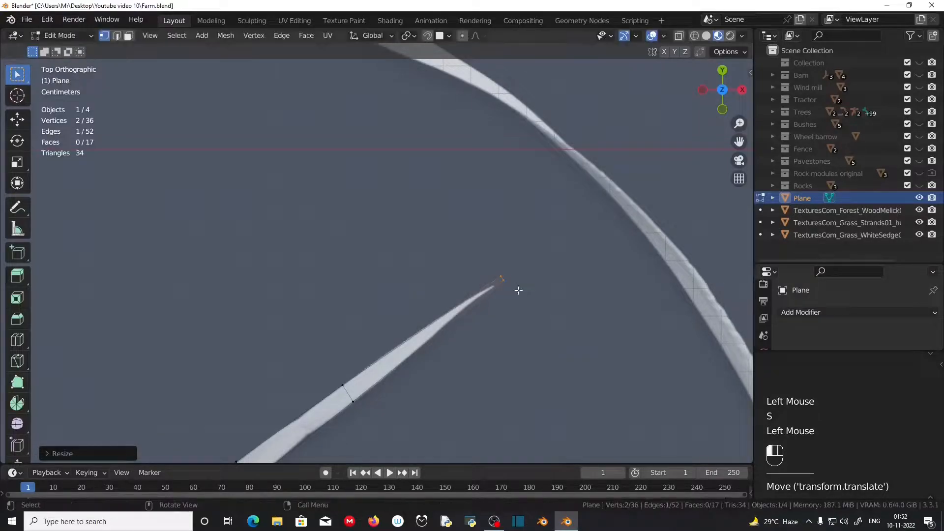
Select the stem edge at the fork, extrude it upward between the straight blade and the curved branch, then scale up and rotate the new edge.
scroll(438, 390, "down", 2)
middle_click_drag(438, 390, 457, 265, "shift")
scroll(387, 321, "down", 1)
scroll(387, 321, "down", 1)
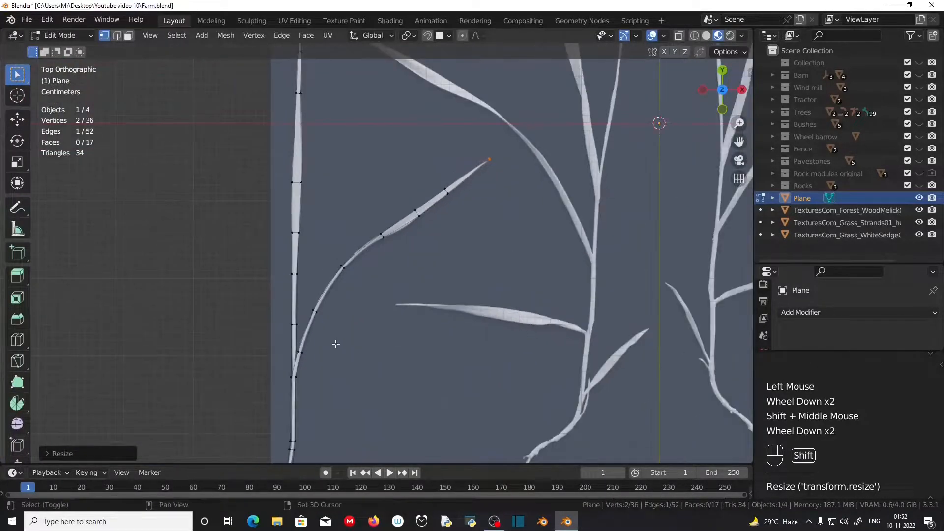
middle_click_drag(333, 344, 339, 314, "shift")
scroll(333, 325, "up", 2)
left_click_drag(256, 372, 293, 397)
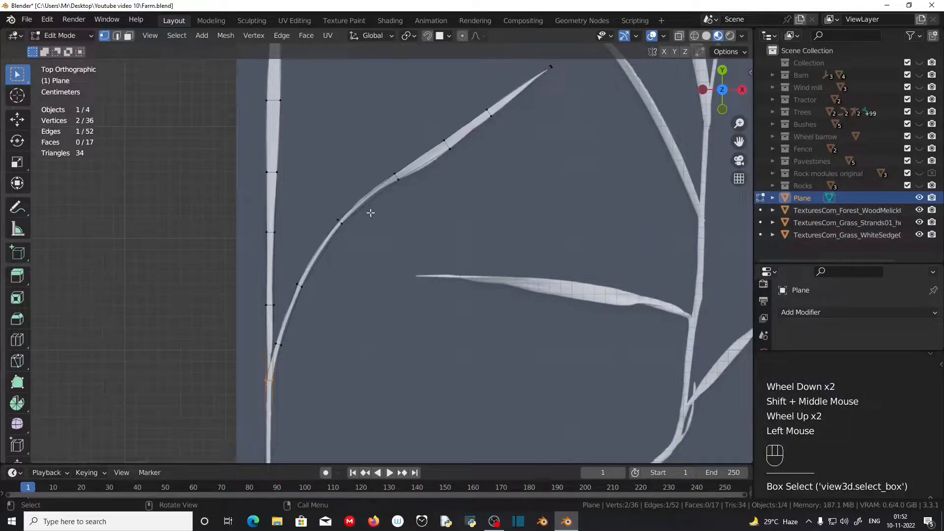
scroll(375, 245, "down", 1)
middle_click_drag(375, 244, 367, 306, "shift")
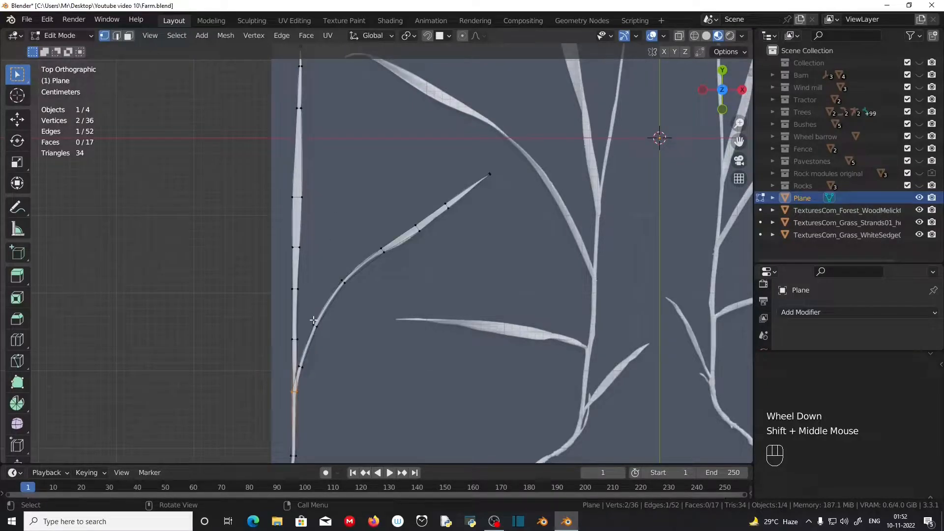
key("e")
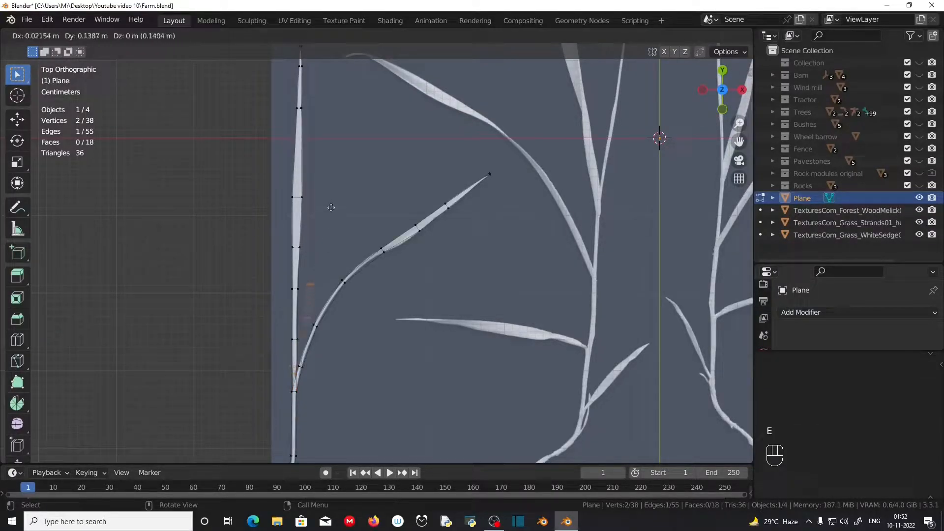
left_click(329, 203)
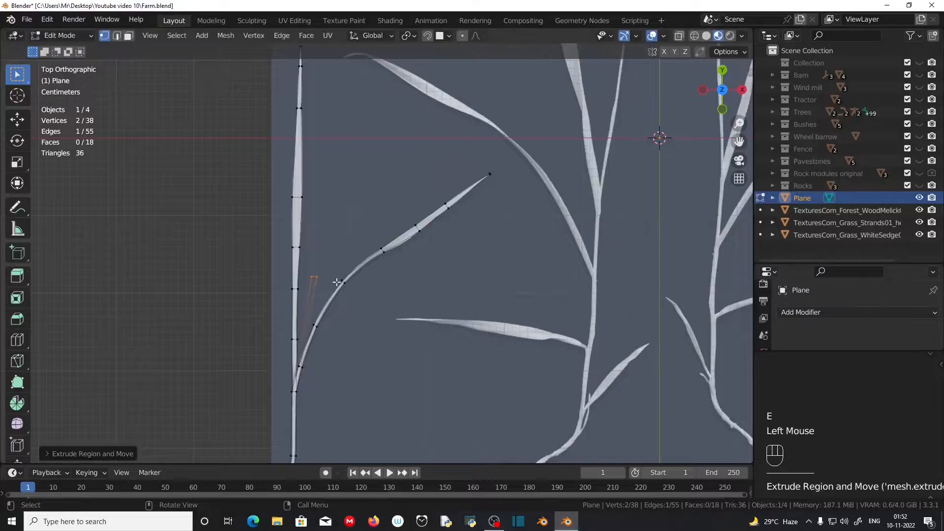
key("s")
left_click(355, 290)
key("r")
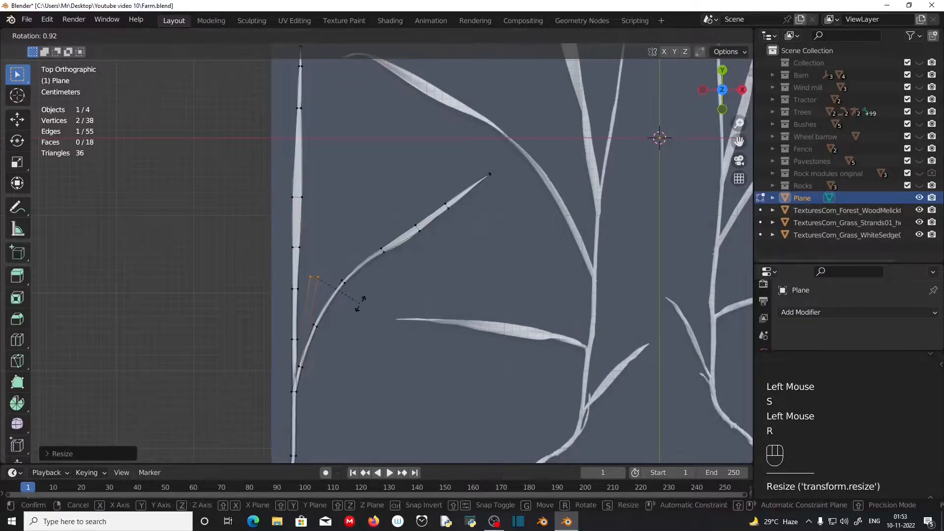
left_click(355, 310)
Extrude the middle blade's end edge farther up between the two traced blades and widen it.
middle_click_drag(355, 310, 320, 329, "shift")
key("e")
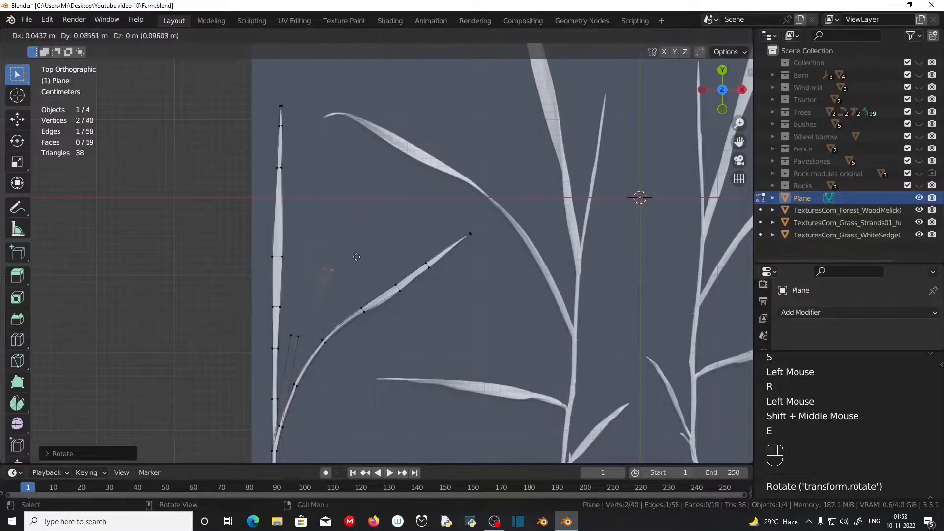
left_click(345, 257)
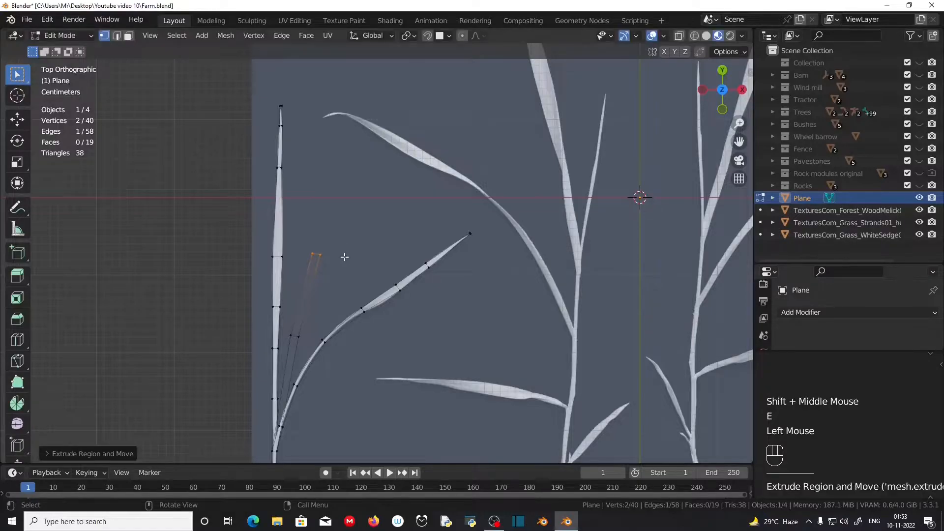
key("s")
left_click(364, 258)
middle_click_drag(367, 257, 346, 328, "shift")
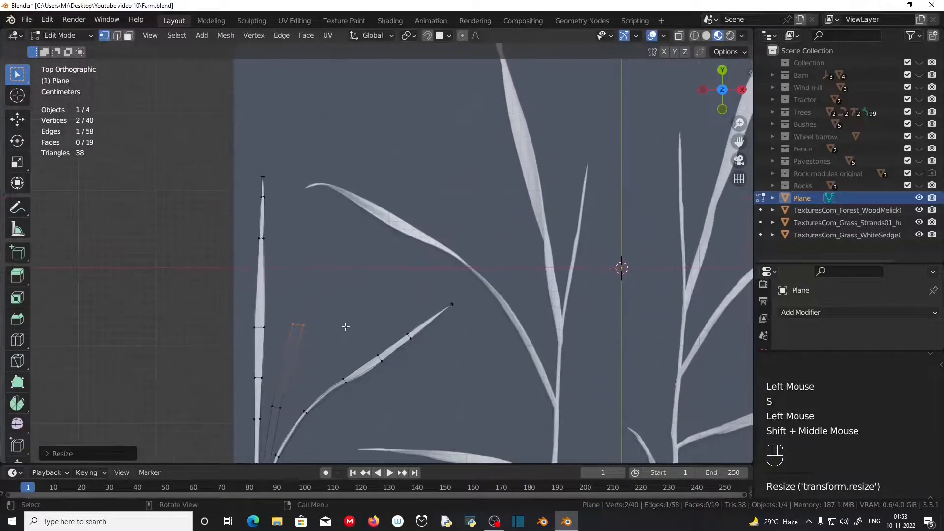
Extrude the middle blade's end edge about 0.068 m farther up and narrow it.
key("e")
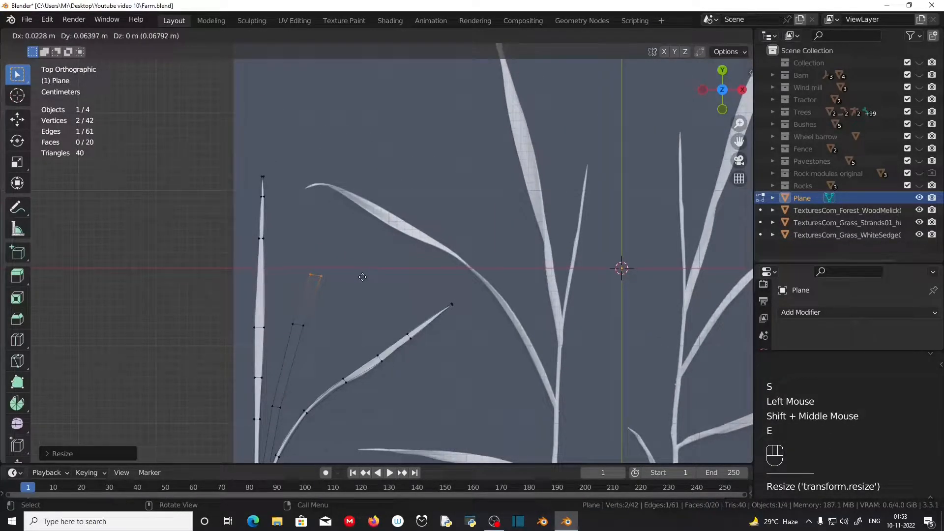
left_click(362, 277)
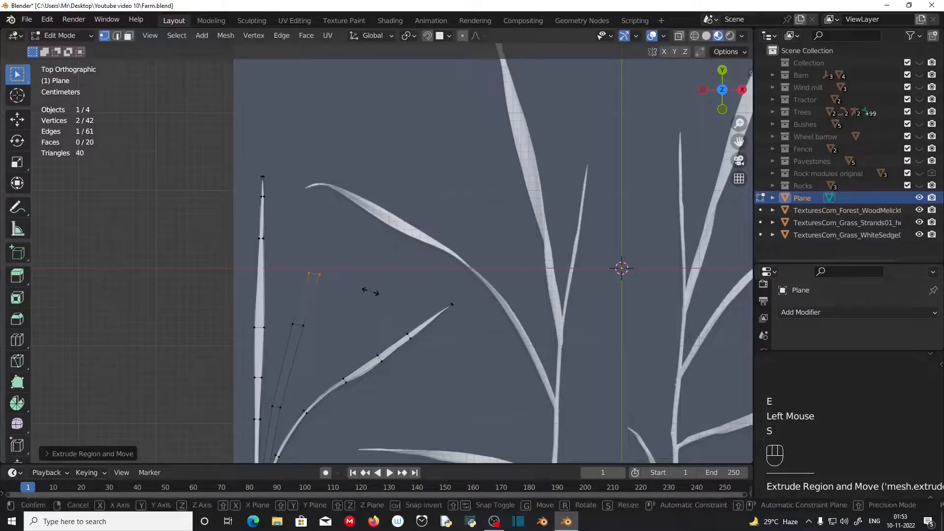
key("s")
left_click(346, 285)
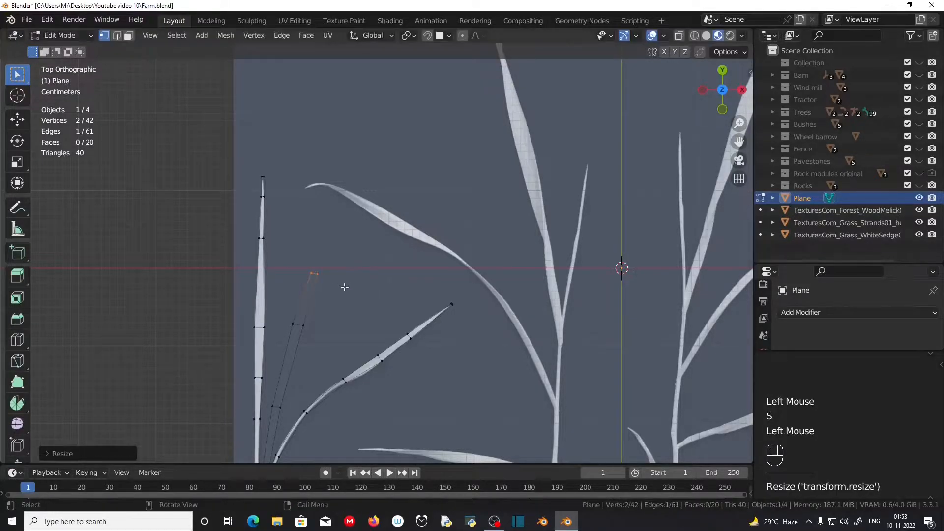
Extrude the middle blade's end edge to form its tip, shrink it to a narrow point, and leave Edit Mode.
key("e")
left_click(355, 246)
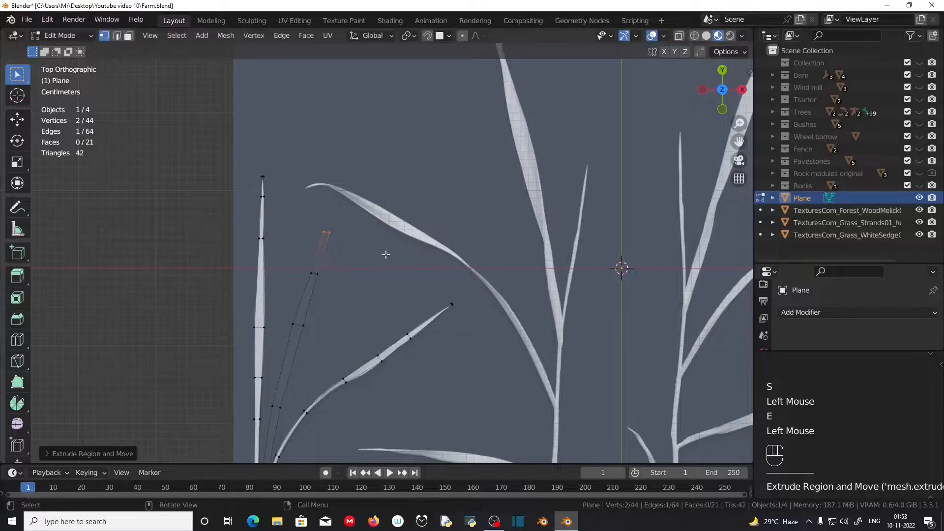
key("s")
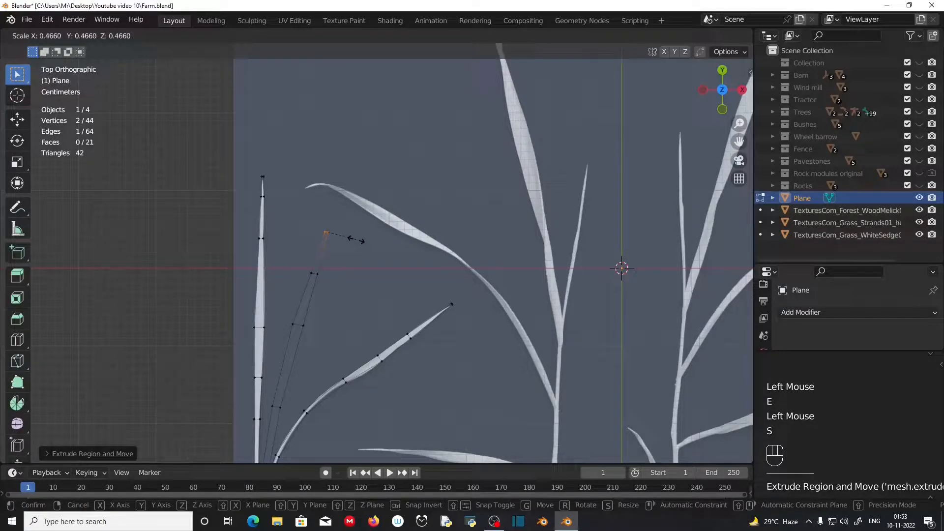
left_click(354, 241)
scroll(326, 364, "down", 2)
middle_click_drag(326, 365, 329, 313)
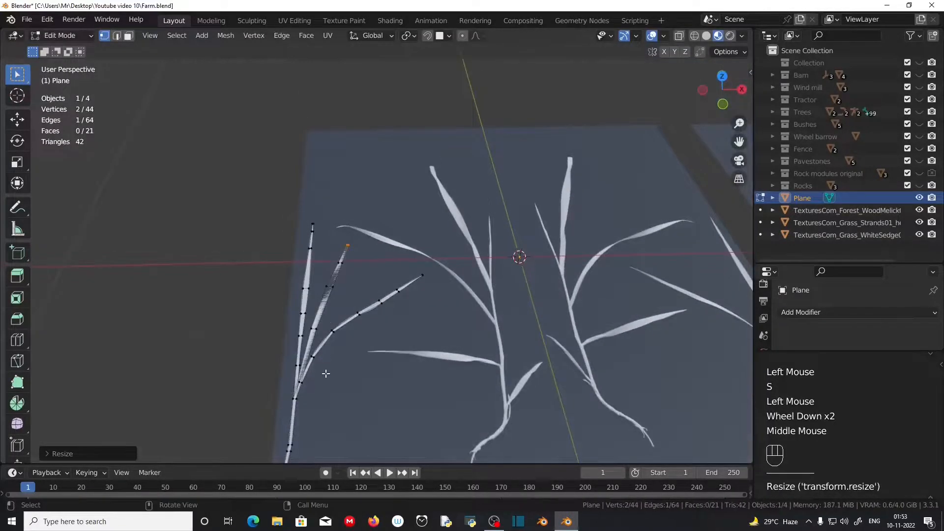
middle_click_drag(378, 379, 356, 334)
scroll(344, 391, "down", 1)
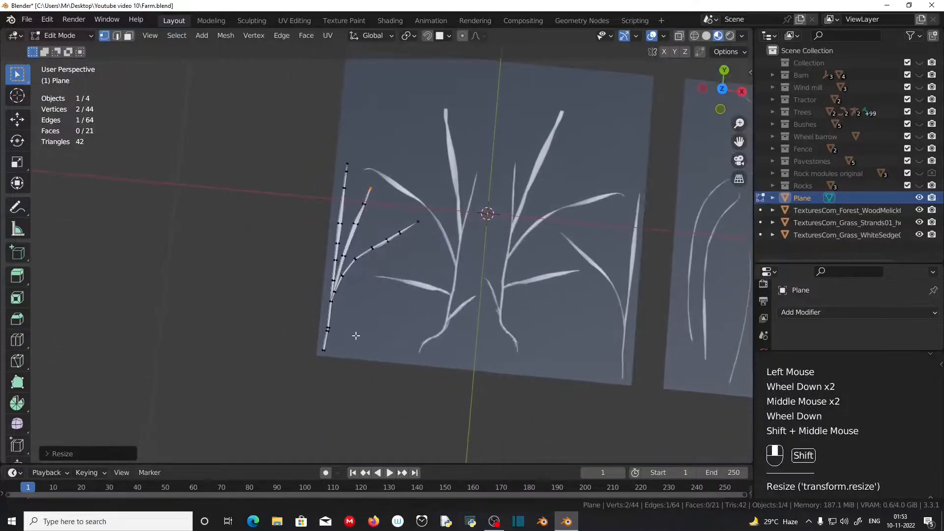
scroll(499, 329, "up", 3)
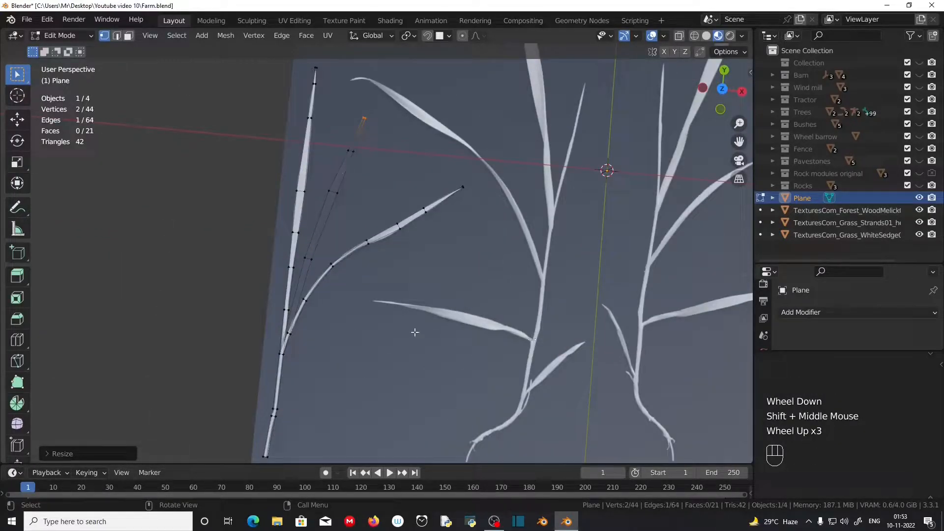
key("Tab")
scroll(416, 333, "down", 1)
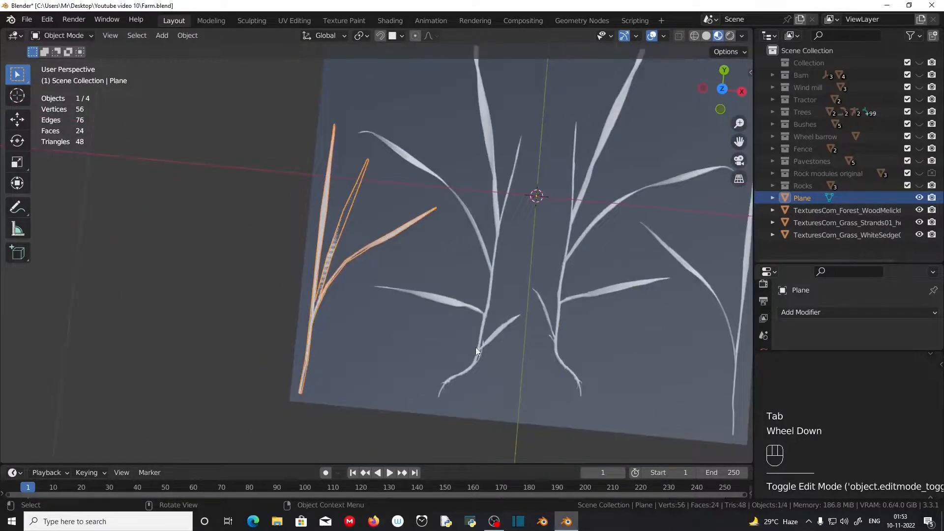
Return to the top view over the second strand's lower stem and add a new mesh plane.
middle_click_drag(419, 338, 460, 343, "shift")
key("KP_7")
scroll(432, 379, "up", 2)
middle_click_drag(433, 379, 366, 378, "shift")
key("shift")
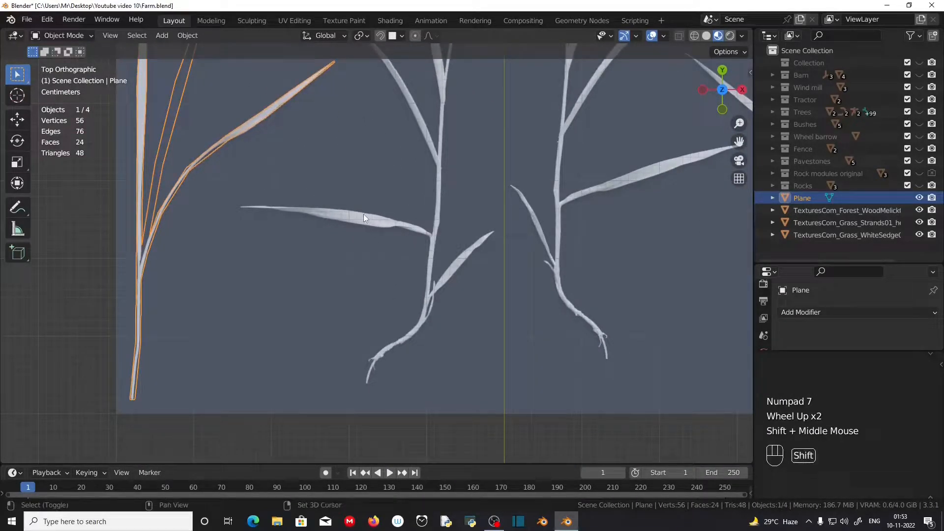
key("shift+a")
mouse_move(364, 214)
left_click(432, 216)
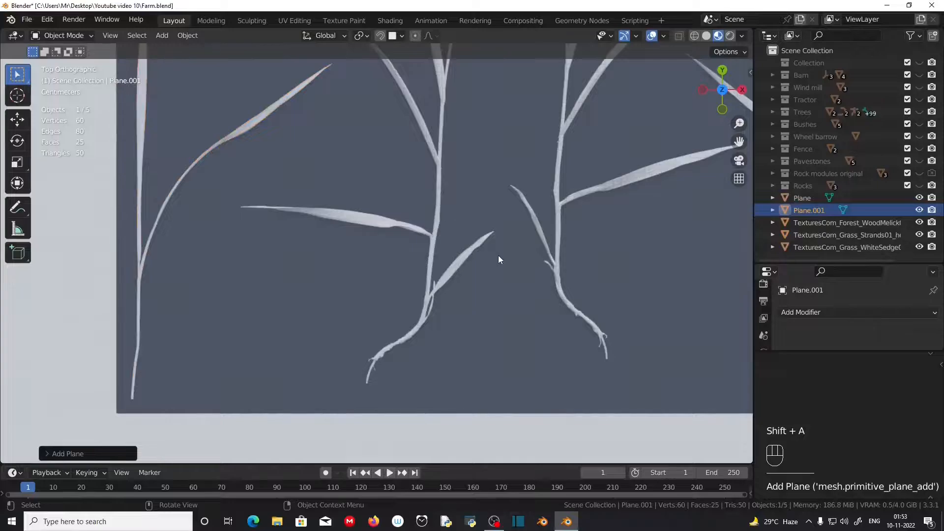
In Edit Mode, scale the new plane down in two passes and move it over the second strand's root.
key("Tab")
key("s")
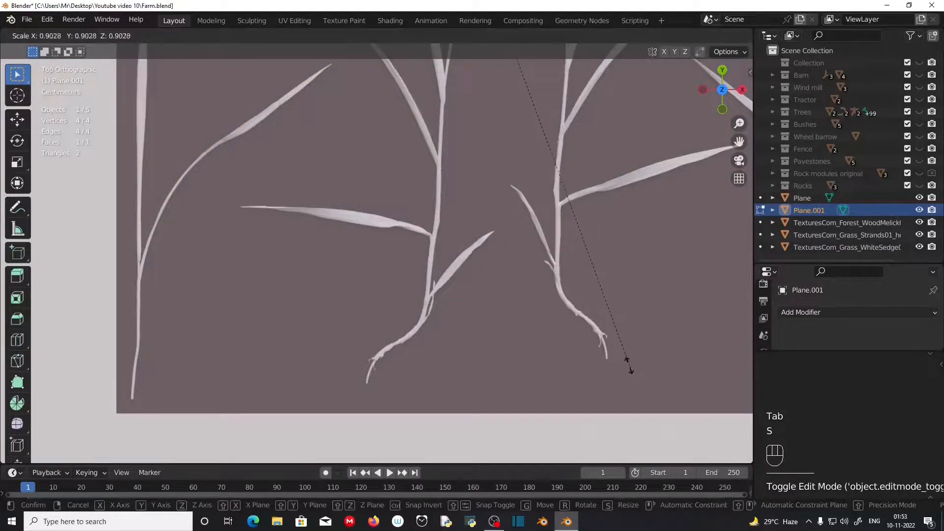
left_click(544, 156)
key("s")
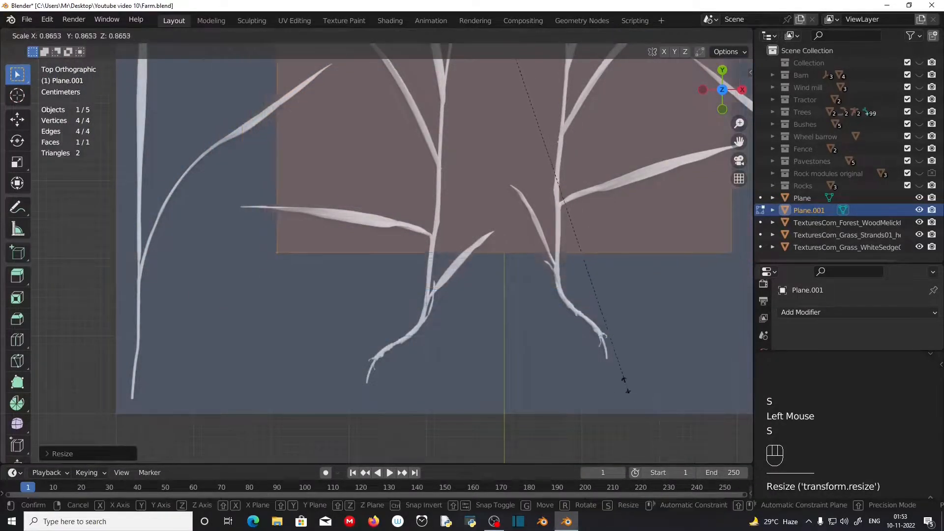
left_click(524, 145)
key("g")
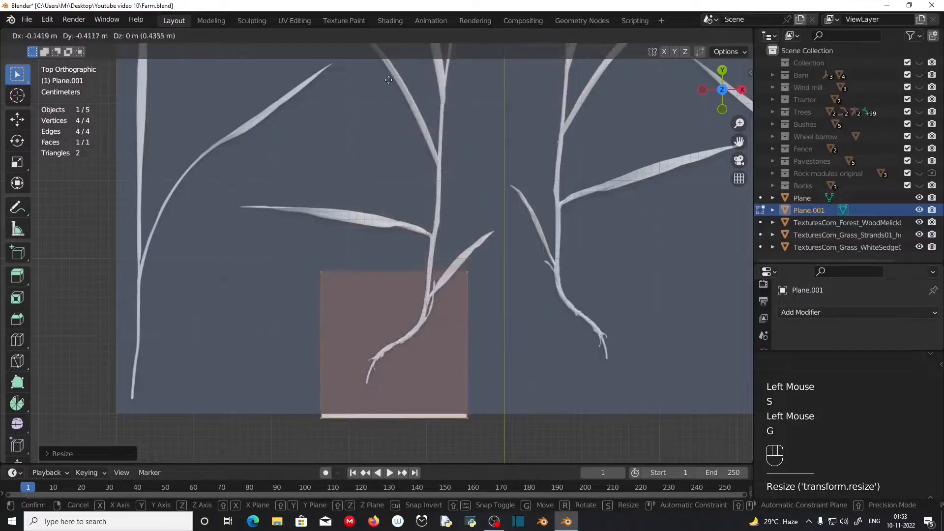
left_click(417, 92)
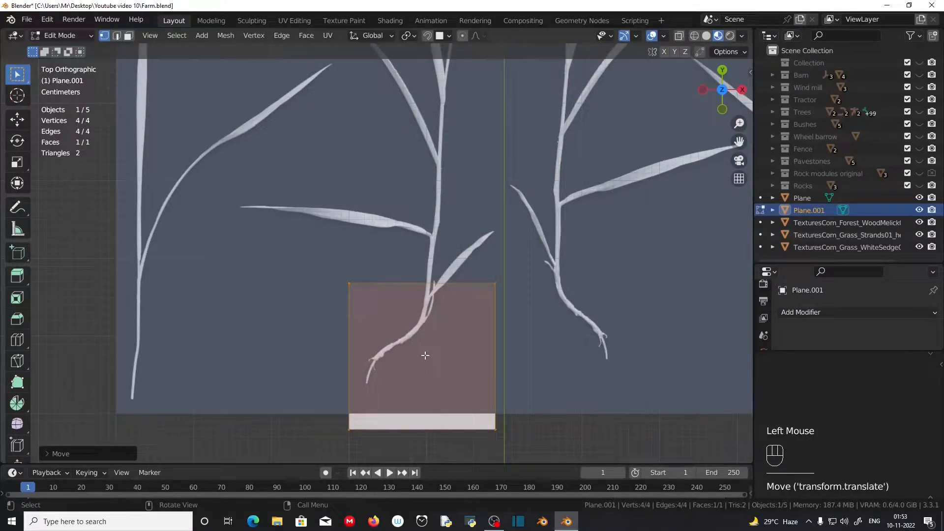
Scale the new plane down in two passes to a tiny square beside the second strand's root.
key("s")
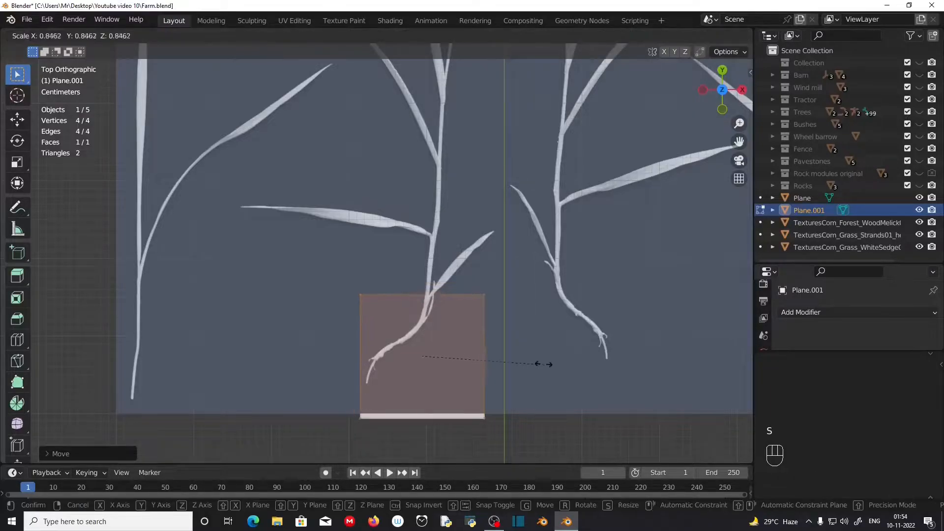
left_click(440, 354)
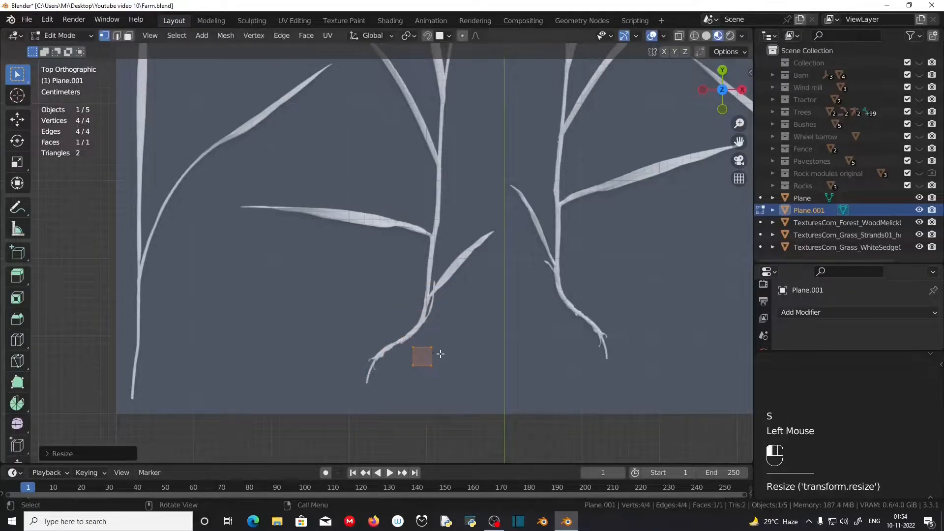
key("s")
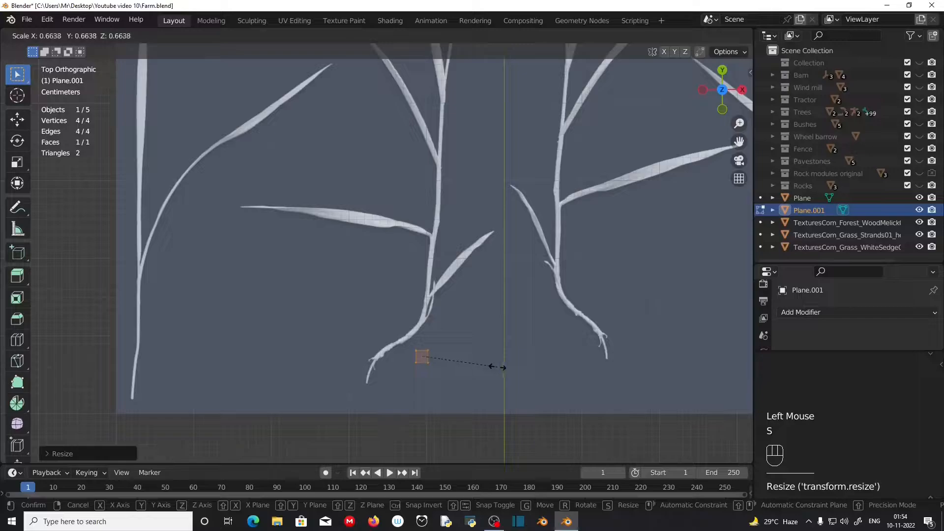
left_click(495, 367)
scroll(458, 390, "up", 2)
middle_click_drag(458, 390, 443, 339, "shift")
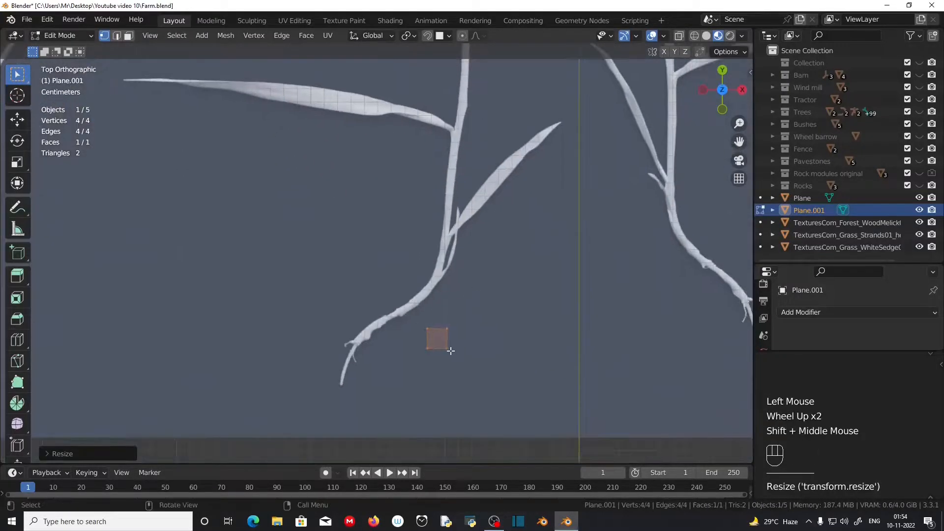
Move the tiny plane slightly below the curved root and narrow it along X to about 0.70.
key("g")
left_click(456, 385)
key("s")
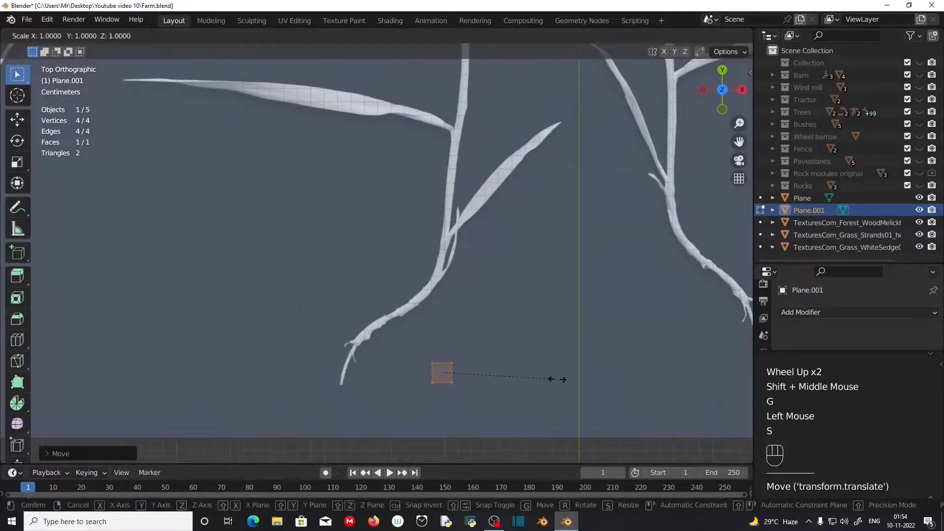
key("x")
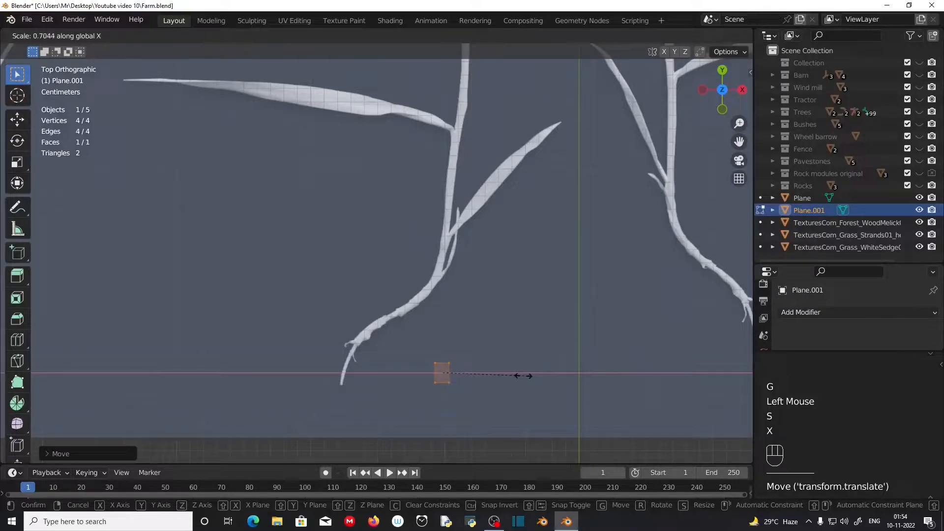
left_click(527, 375)
Move the plane's upper edge about 0.07 m up onto the second strand's stem and rotate it across the stem.
left_click_drag(425, 352, 473, 366)
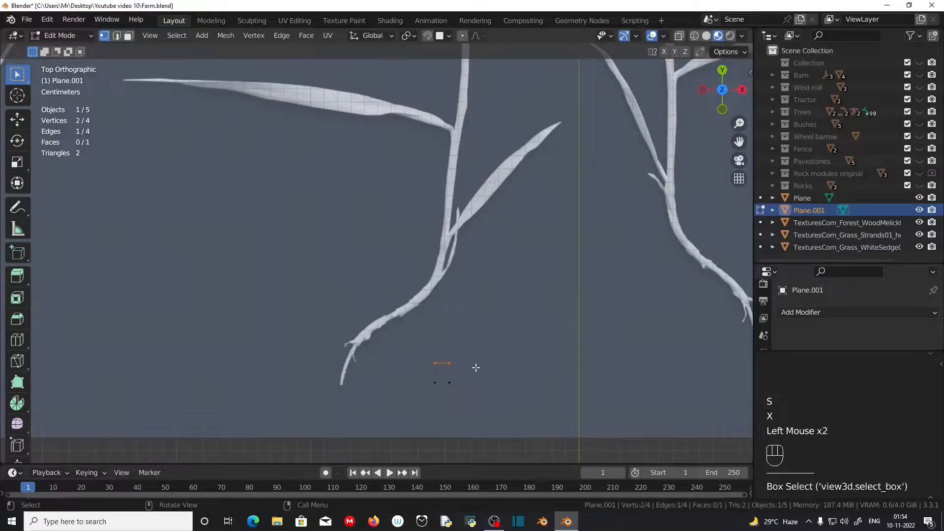
key("g")
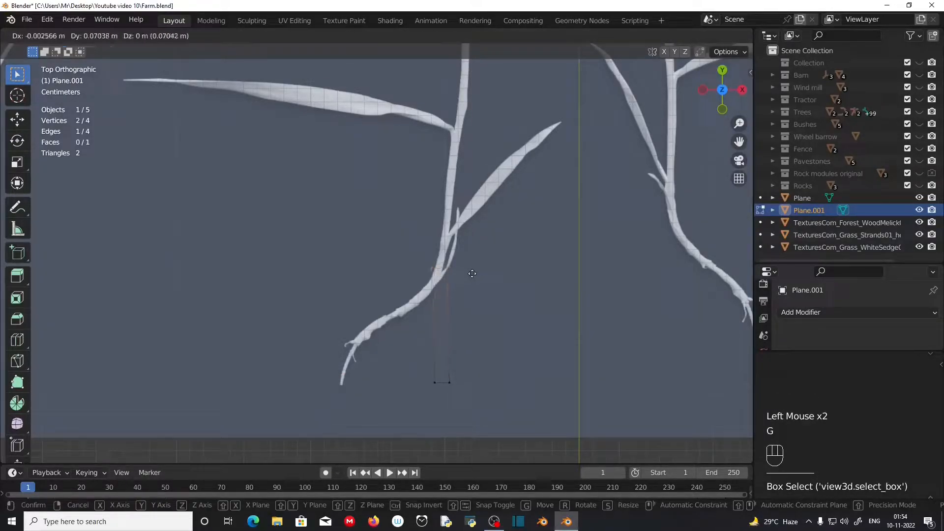
left_click(471, 277)
key("r")
left_click(470, 280)
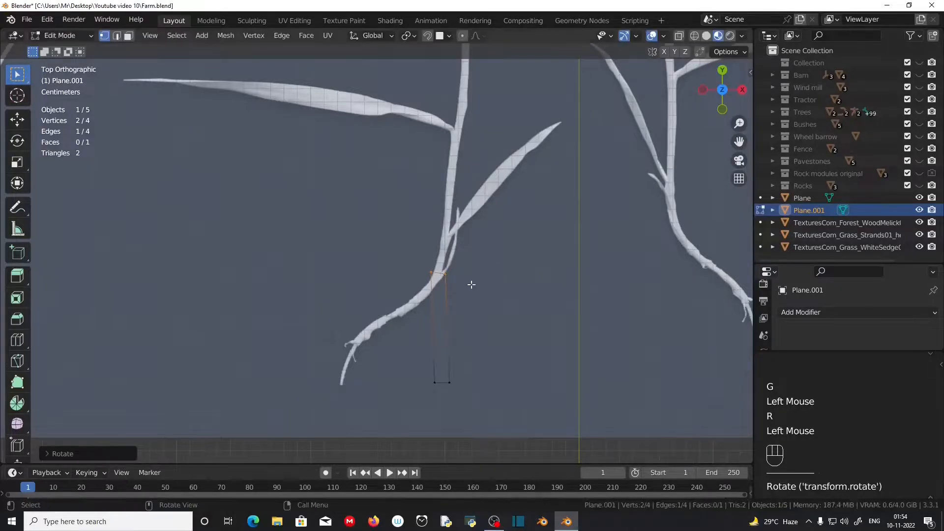
Extrude the upper edge about 0.027 m up the stem to the short right leaf's fork and narrow it.
key("e")
left_click(468, 246)
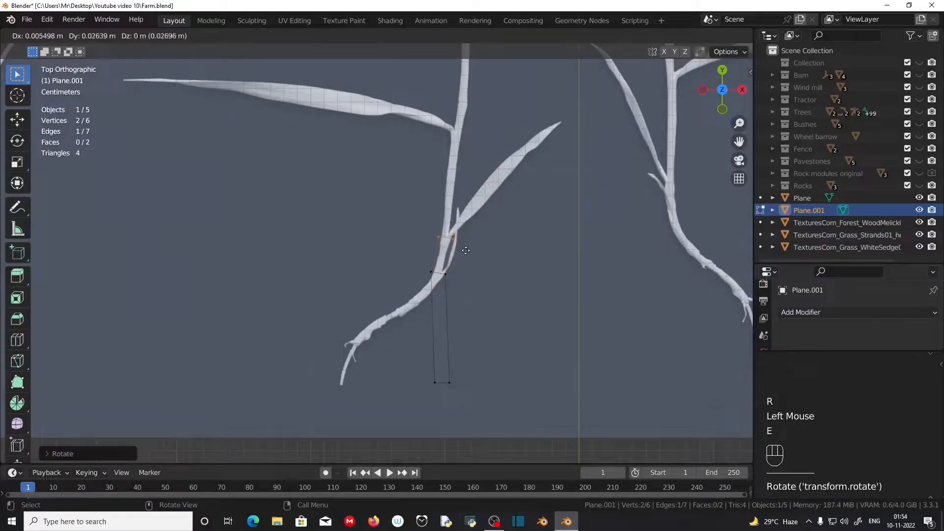
key("s")
left_click(499, 254)
Extrude the end edge farther up the stem to the base of the long left leaf and narrow it slightly.
scroll(491, 274, "up", 2)
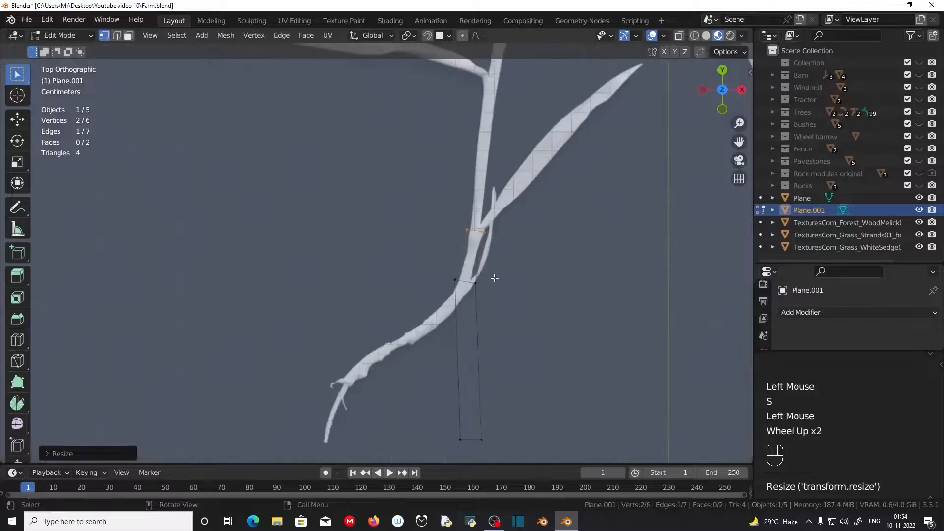
middle_click_drag(491, 274, 457, 356, "shift")
scroll(447, 353, "up", 1)
left_click_drag(419, 330, 447, 347)
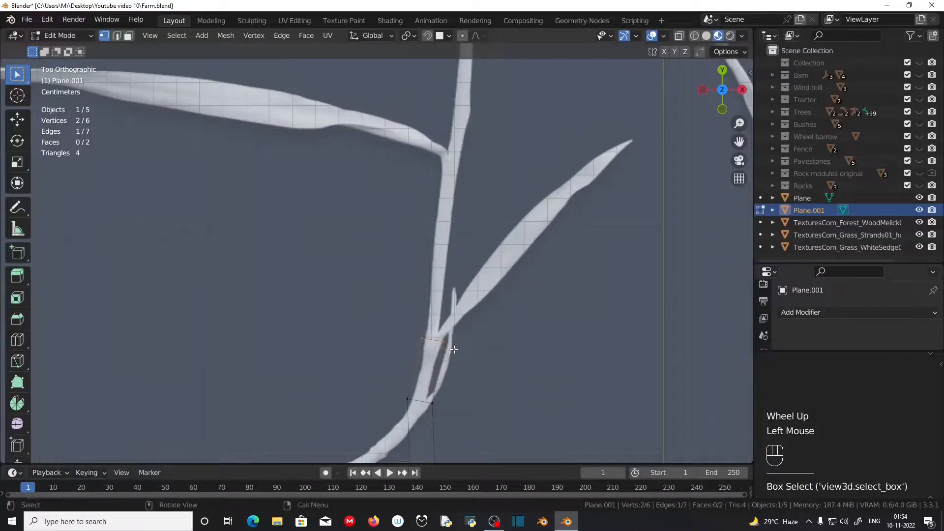
key("e")
left_click(471, 177)
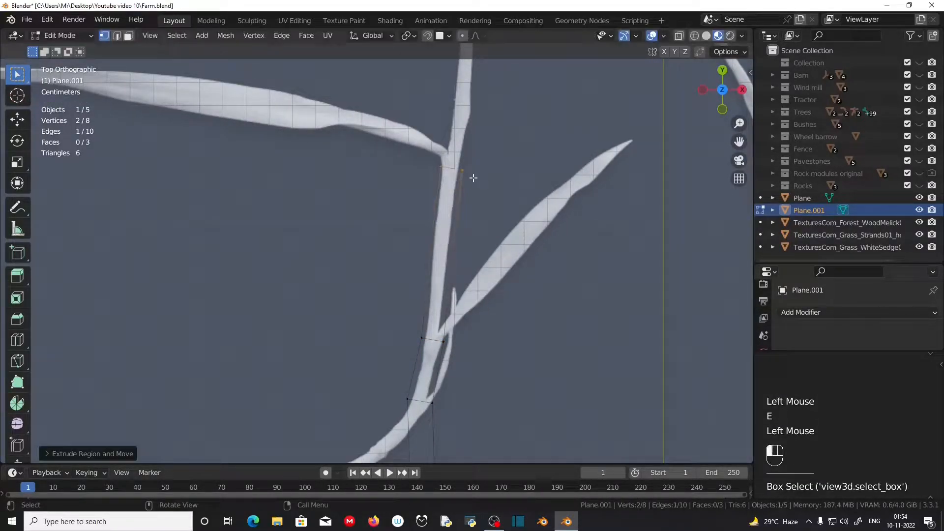
key("s")
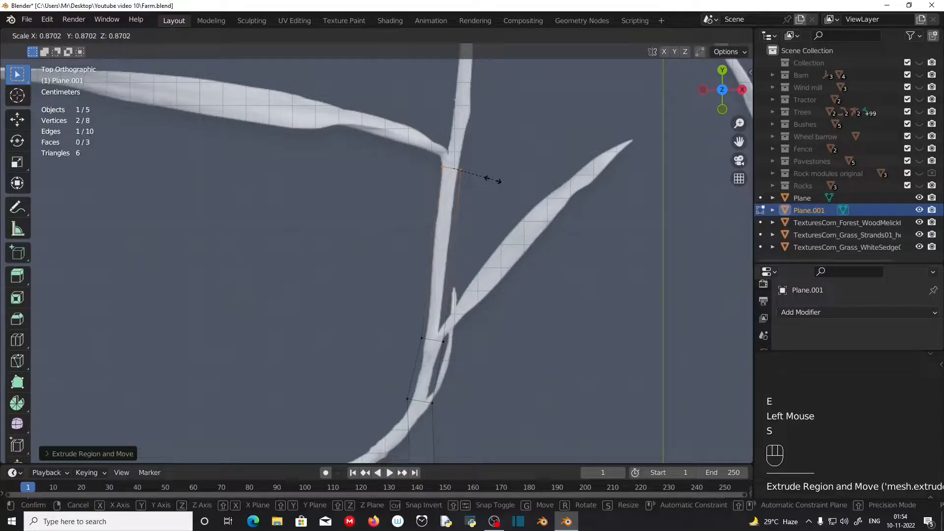
left_click(496, 180)
Extrude the lower fork's edge into the right leaf's base, then rotate and scale it across the leaf.
left_click_drag(413, 328, 452, 348)
key("e")
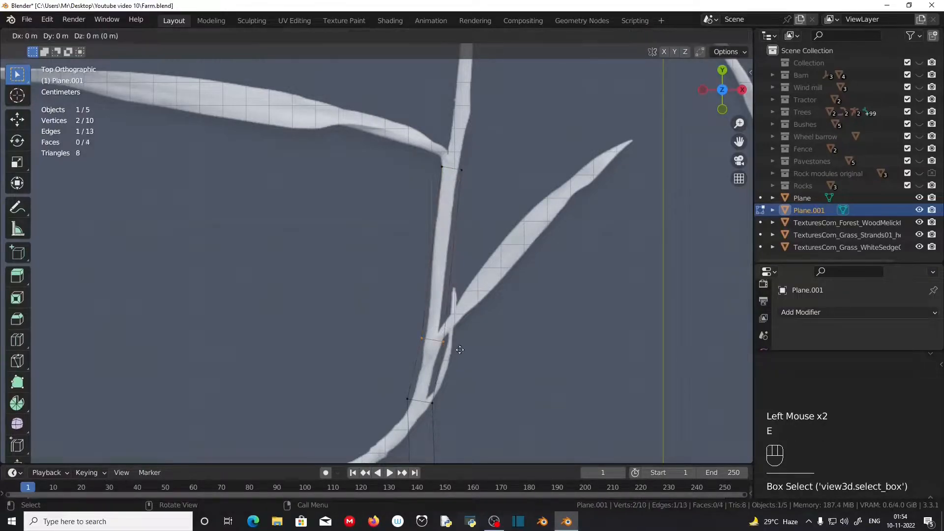
left_click(499, 306)
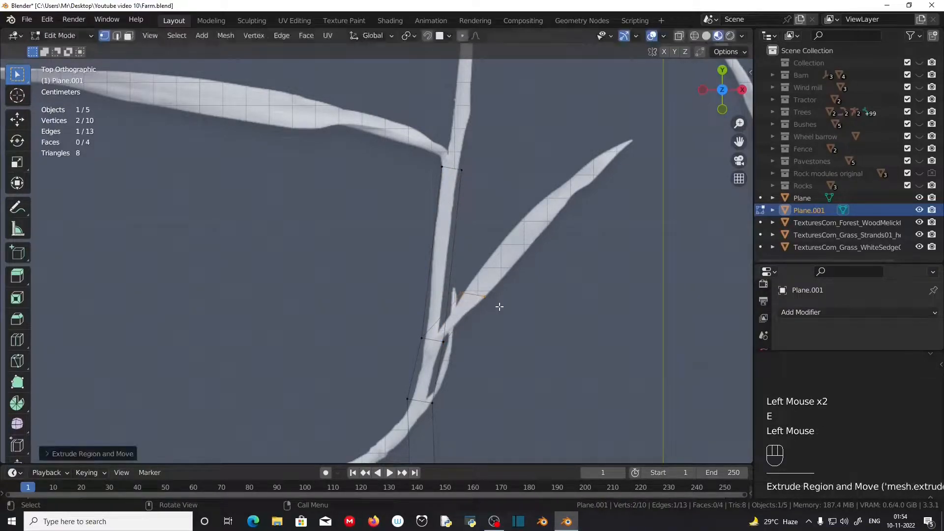
key("r")
left_click(487, 344)
key("s")
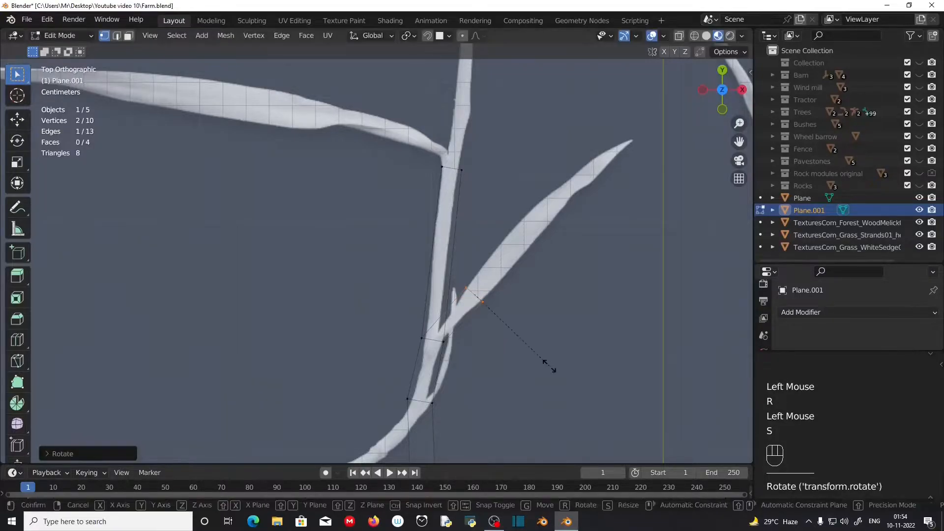
left_click(531, 351)
Extrude the right leaf's end edge along its wide section, reposition it, and widen it to the leaf's outline.
key("e")
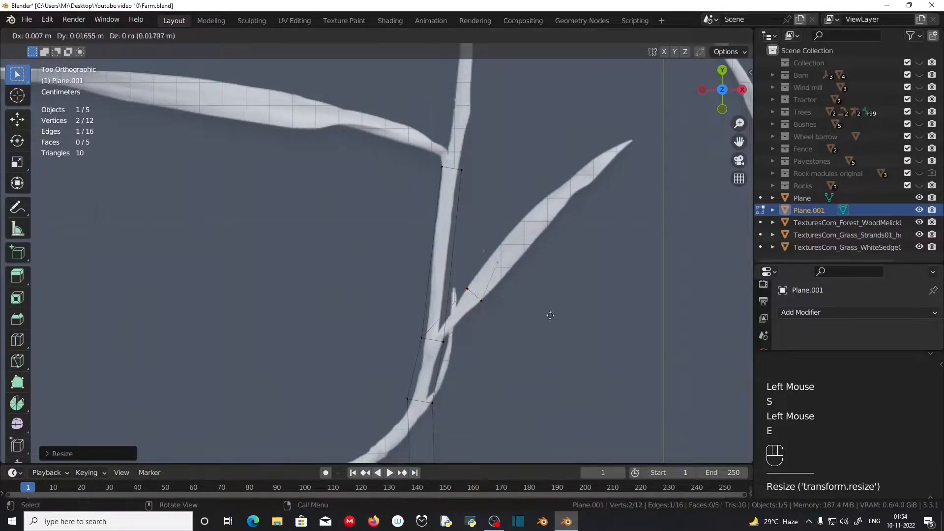
left_click(592, 288)
scroll(560, 284, "up", 2)
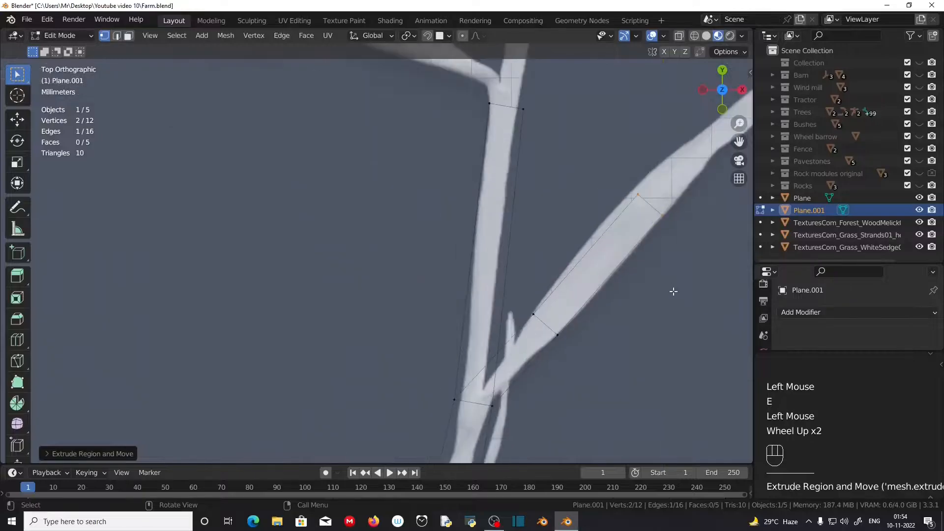
middle_click_drag(560, 284, 516, 329, "shift")
key("g")
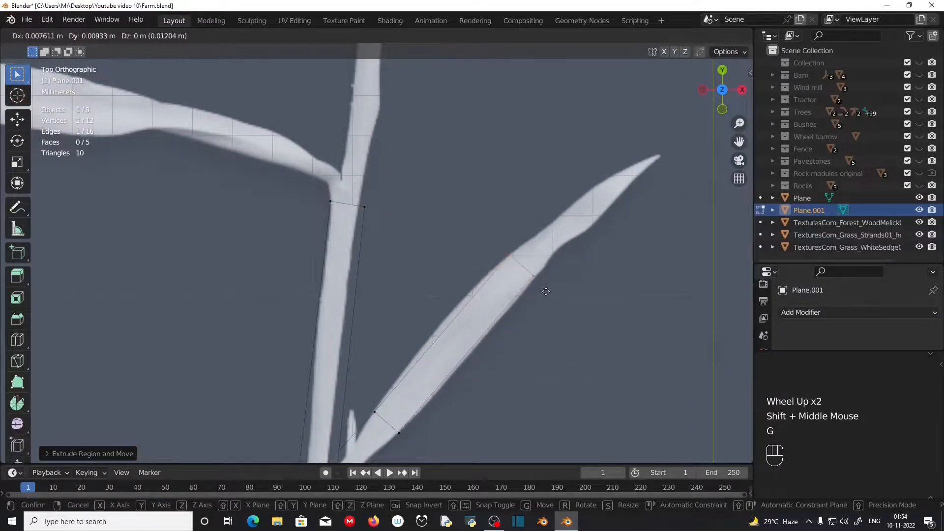
left_click(525, 311)
key("s")
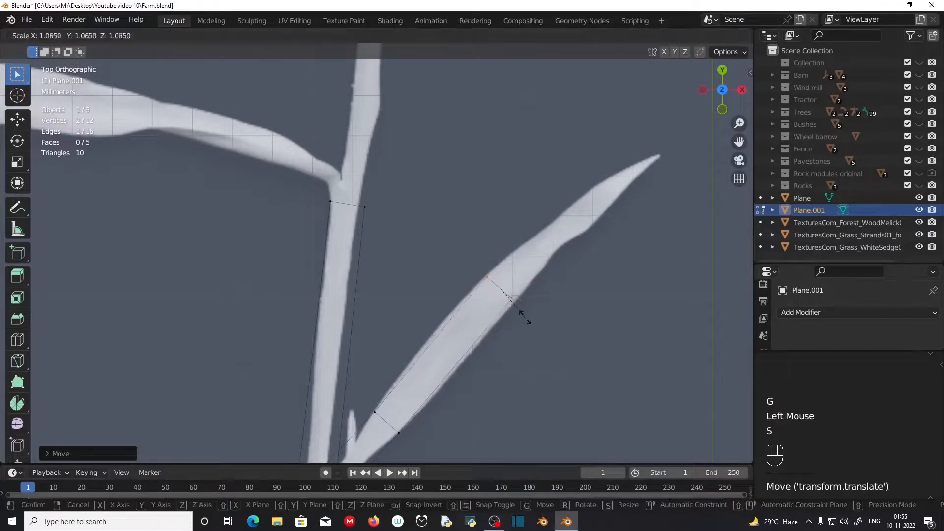
left_click(529, 325)
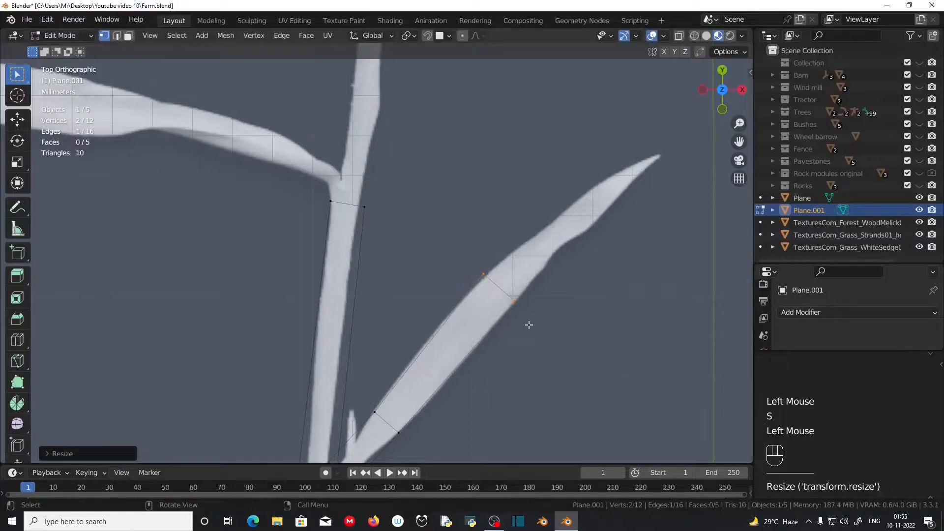
Extrude the right leaf's end edge to the narrow neck and shrink it to the neck's width.
key("e")
left_click(581, 275)
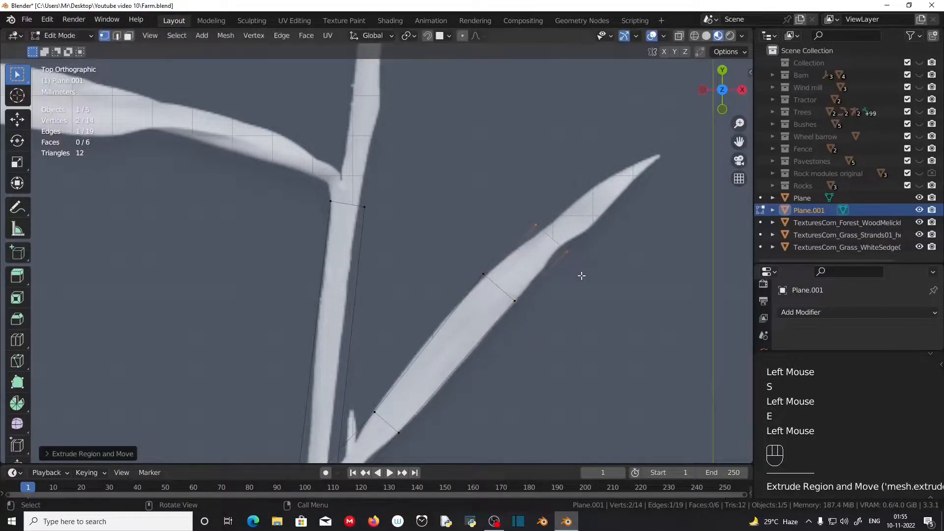
key("s")
left_click(582, 282)
Extrude the right leaf's end edge about 0.015 m past the neck and scale it up to about 1.2.
key("e")
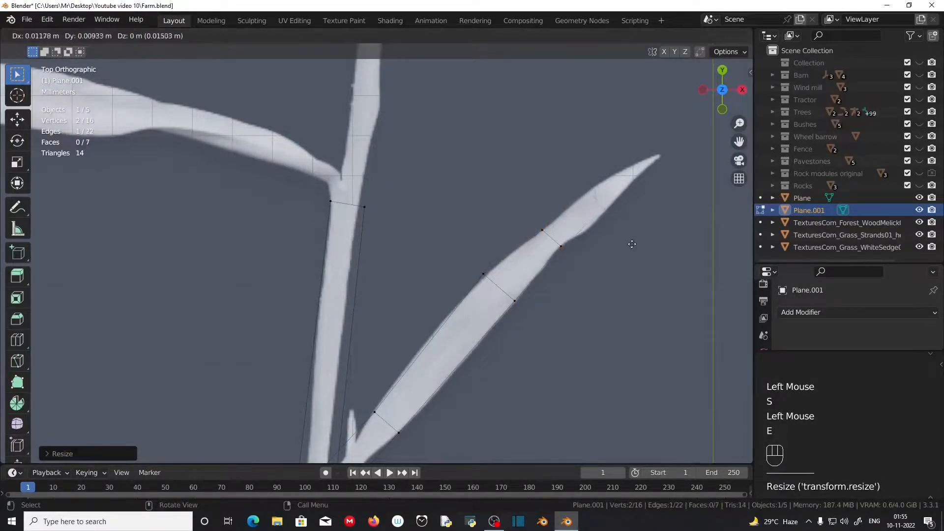
left_click(626, 246)
key("s")
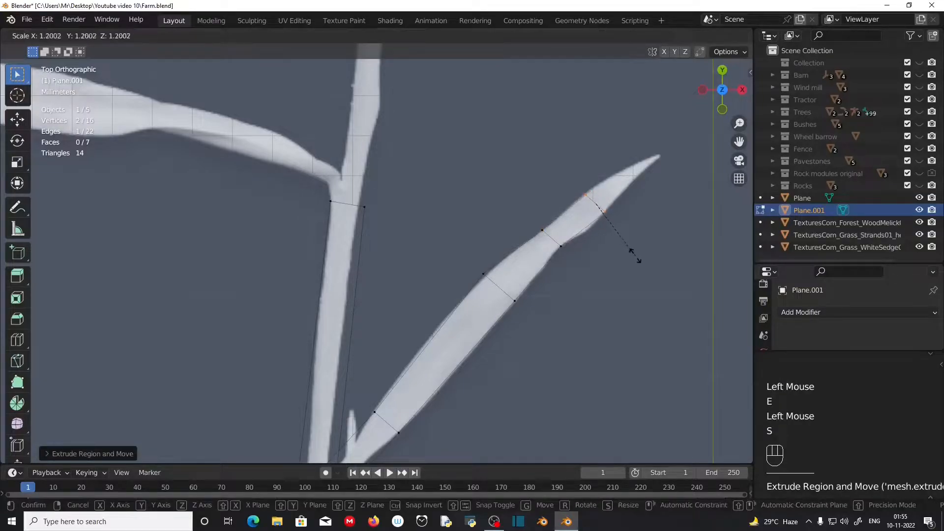
left_click(635, 254)
Extrude the right leaf's end edge to the leaf tip, rotate it, and shrink it to a narrow point.
key("e")
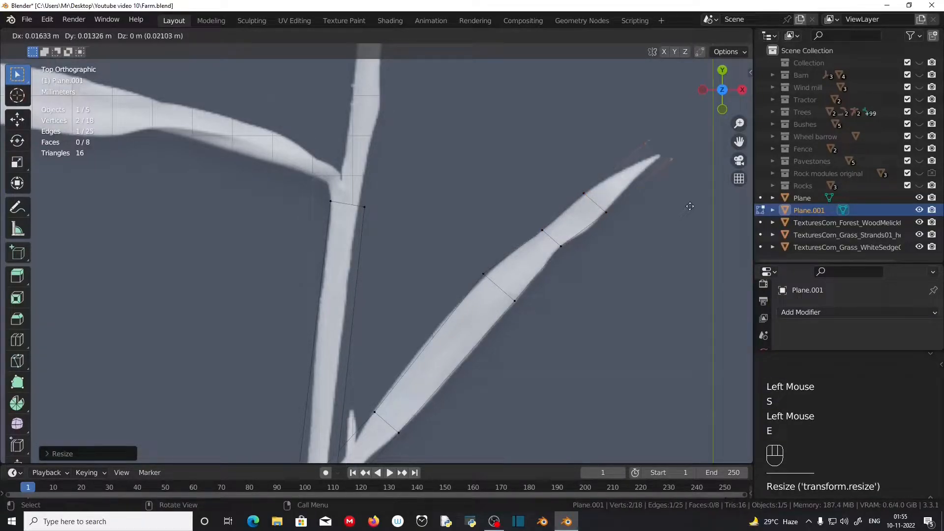
left_click(691, 206)
key("r")
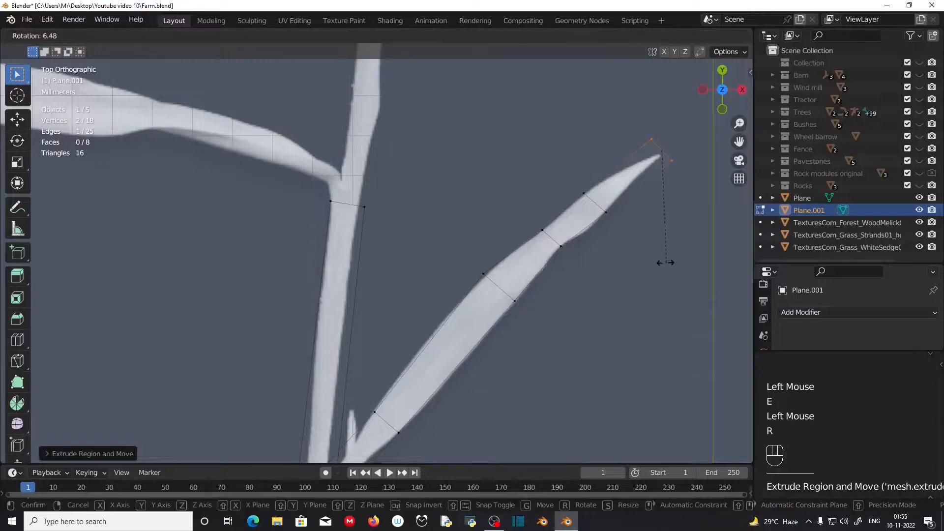
left_click(653, 263)
key("s")
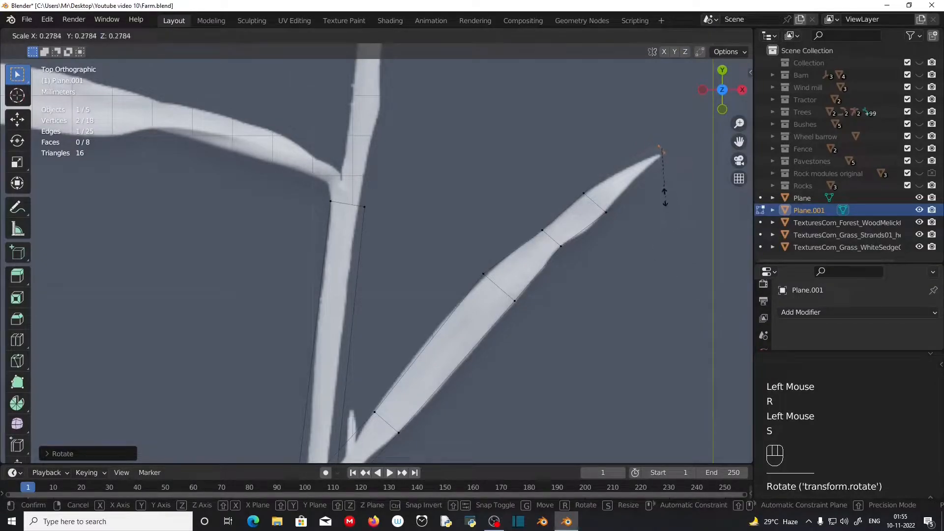
left_click(660, 184)
Extrude the stem's edge at the upper fork into the base of the long left leaf.
scroll(556, 331, "down", 2)
middle_click_drag(556, 331, 516, 354, "shift")
left_click_drag(433, 320, 516, 358)
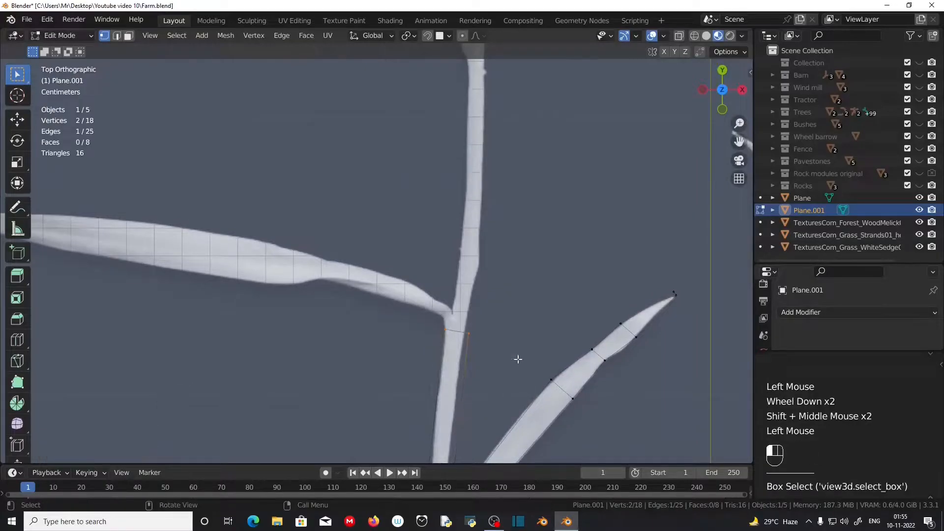
middle_click_drag(478, 345, 512, 352, "shift")
key("e")
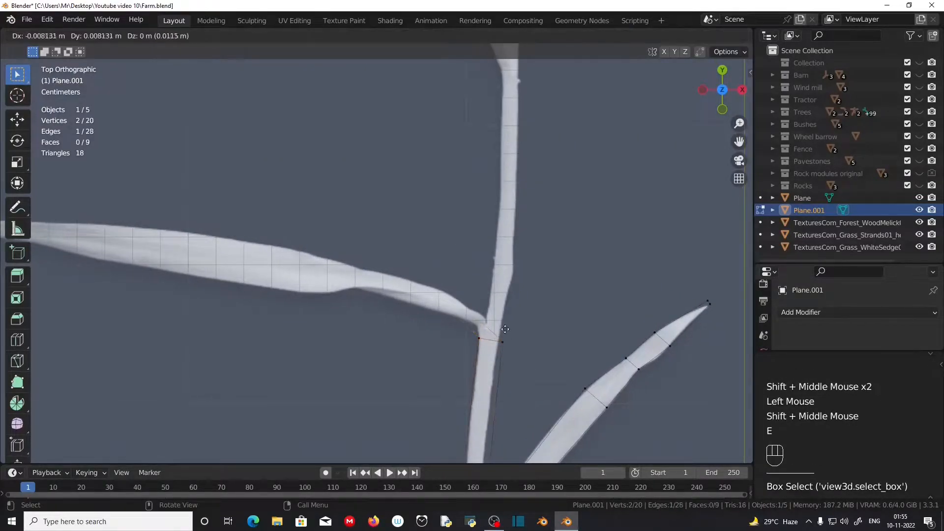
left_click(492, 321)
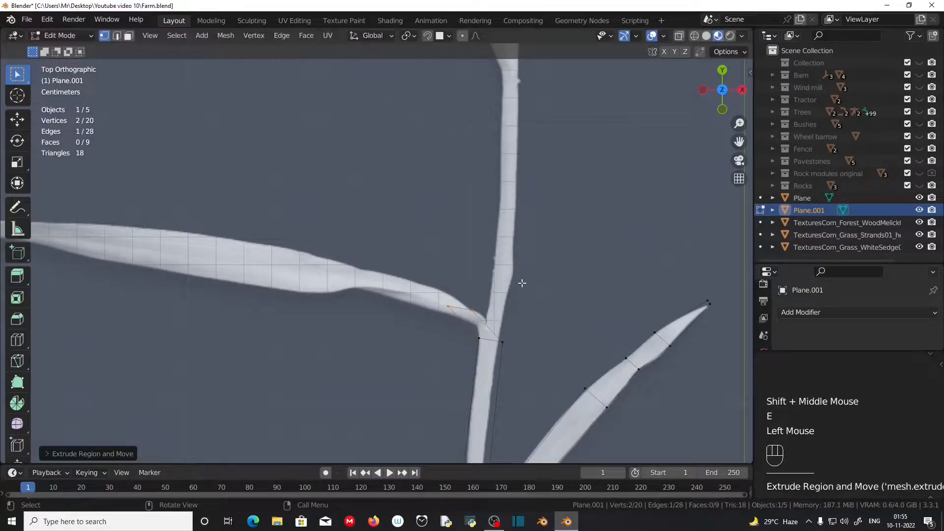
Rotate the left leaf's base edge across the leaf, scale it to about 0.66, and nudge it into place.
key("r")
left_click(472, 224)
key("s")
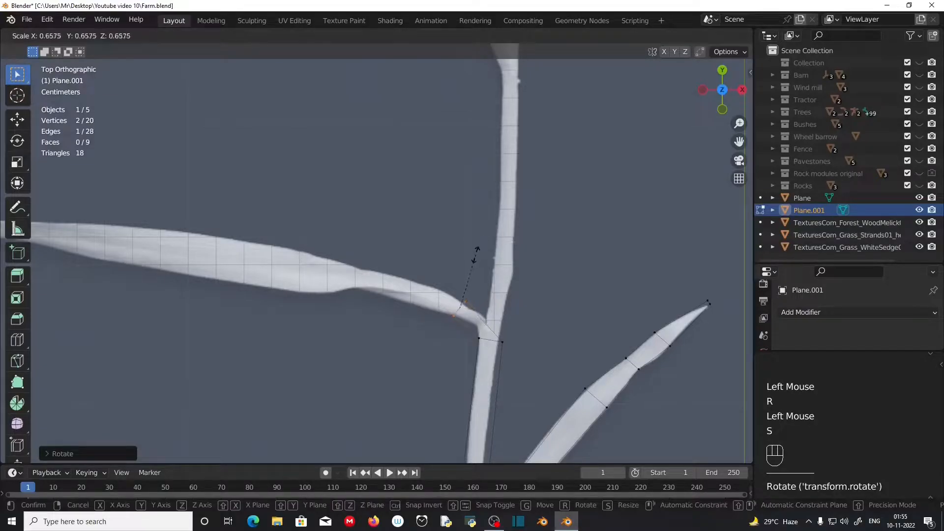
left_click(475, 255)
key("g")
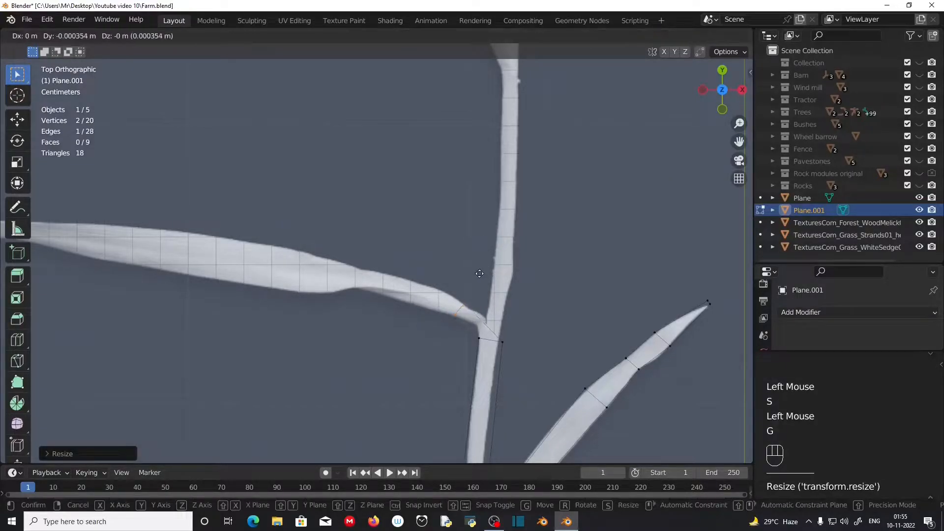
left_click(479, 274)
Extrude the long left leaf's base edge to the narrow neck, rotate it across the leaf, and scale it up to about 2.4.
key("e")
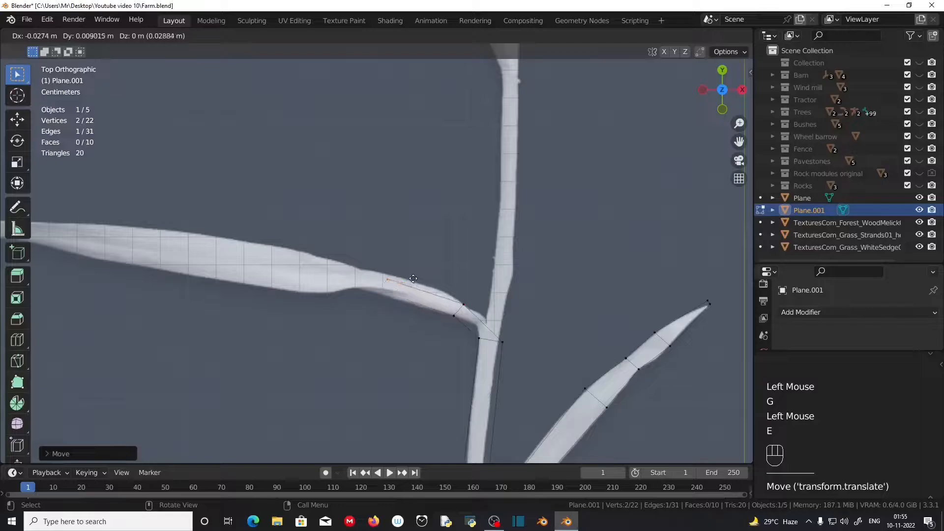
left_click(404, 277)
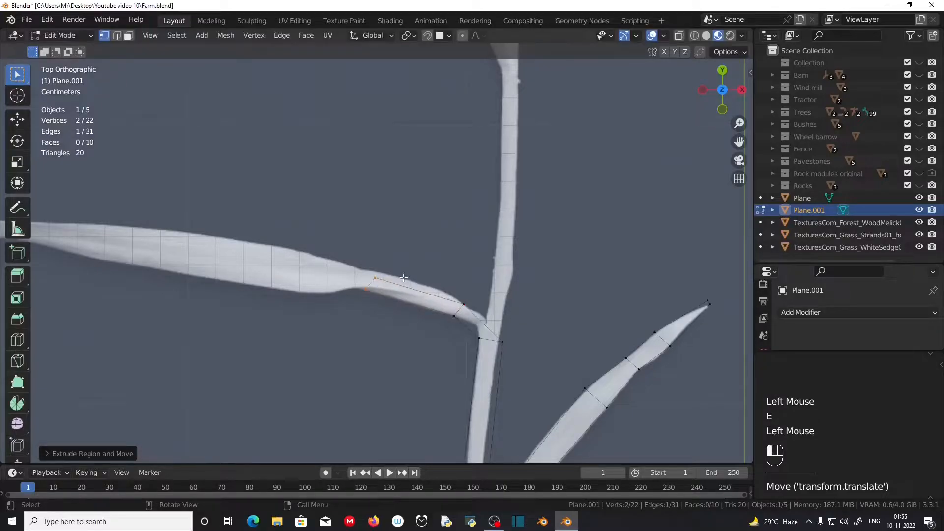
key("r")
left_click(429, 263)
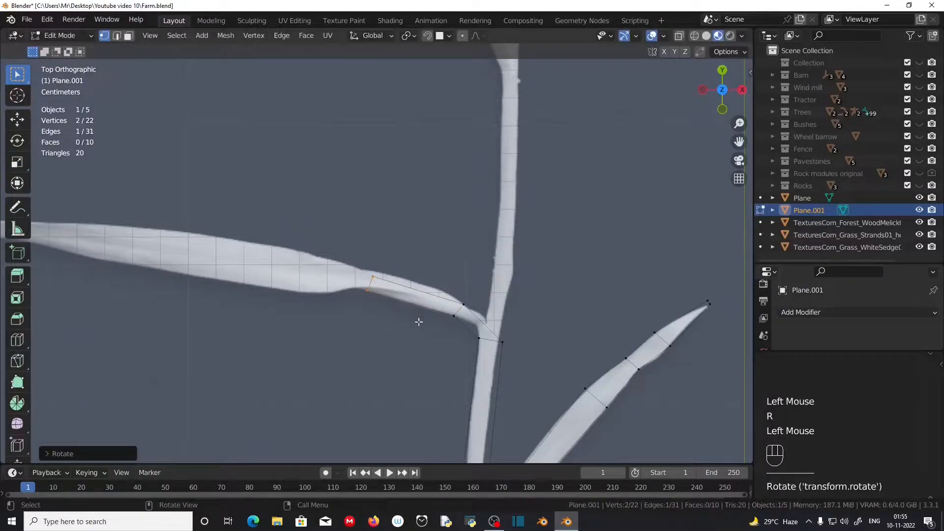
key("s")
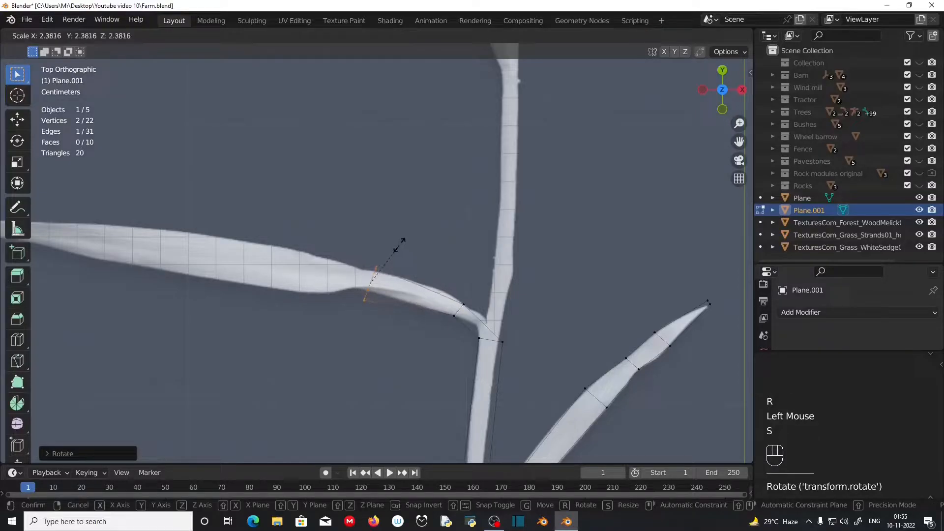
left_click(397, 247)
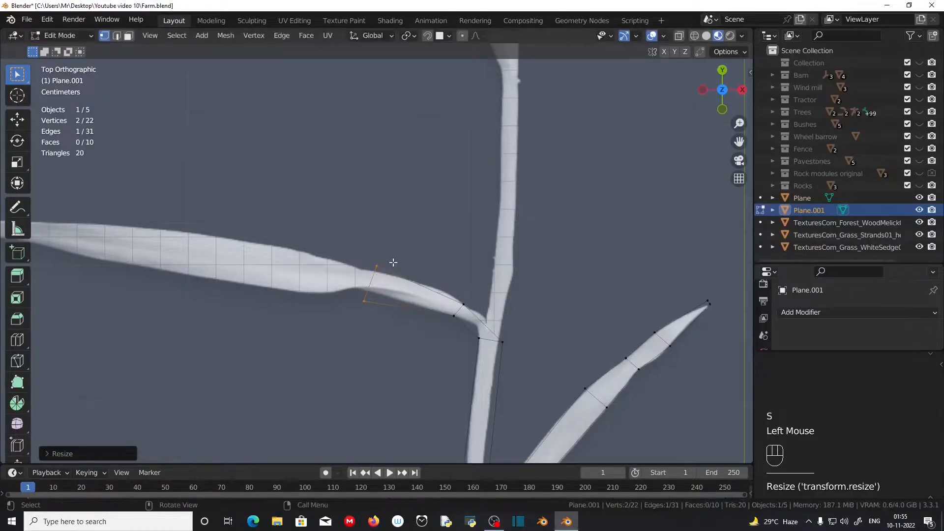
Extrude the left leaf's end edge about 0.04 m past the neck, then scale and rotate it to fit the wide blade.
key("e")
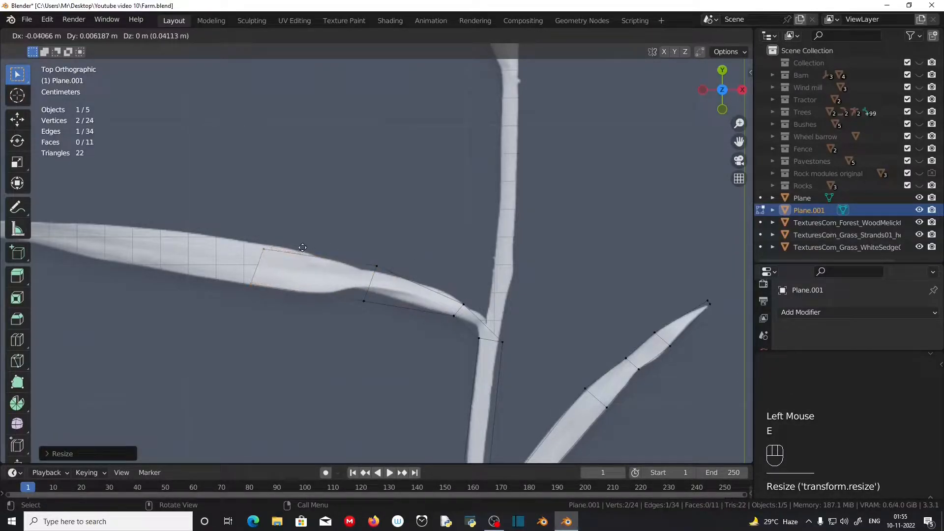
left_click(306, 244)
key("s")
left_click(305, 238)
middle_click_drag(283, 345, 600, 370, "shift")
key("r")
left_click(567, 375)
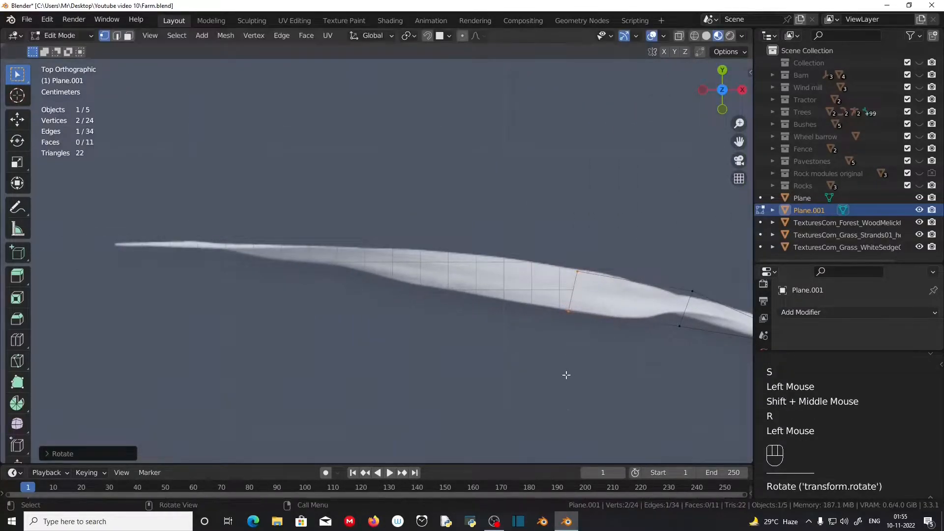
Extrude the left leaf's end edge twice along the tapering blade, scaling each new edge down towards the leaf's width.
key("e")
left_click(405, 341)
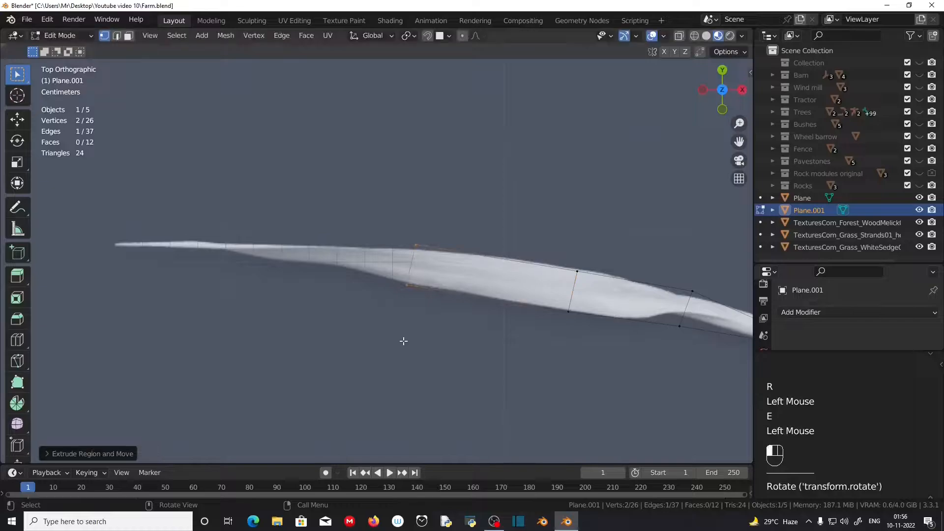
key("s")
left_click(418, 350)
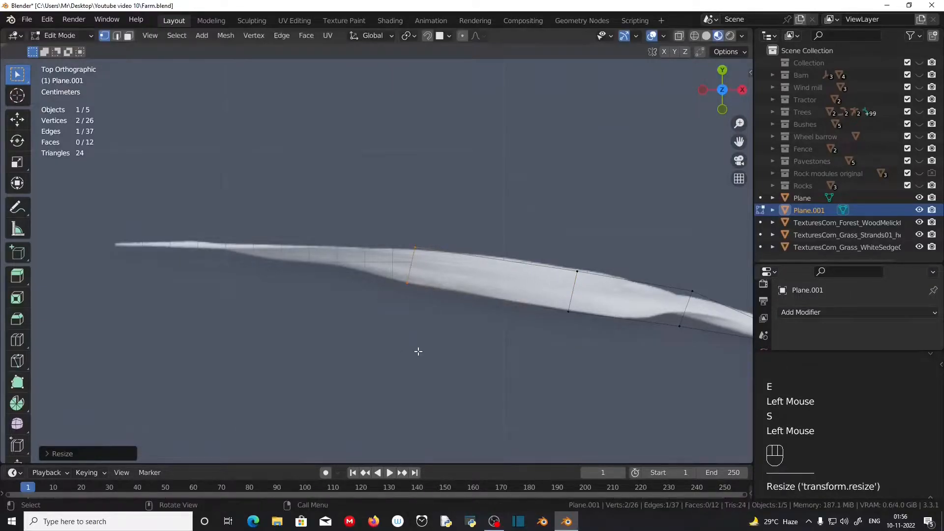
key("e")
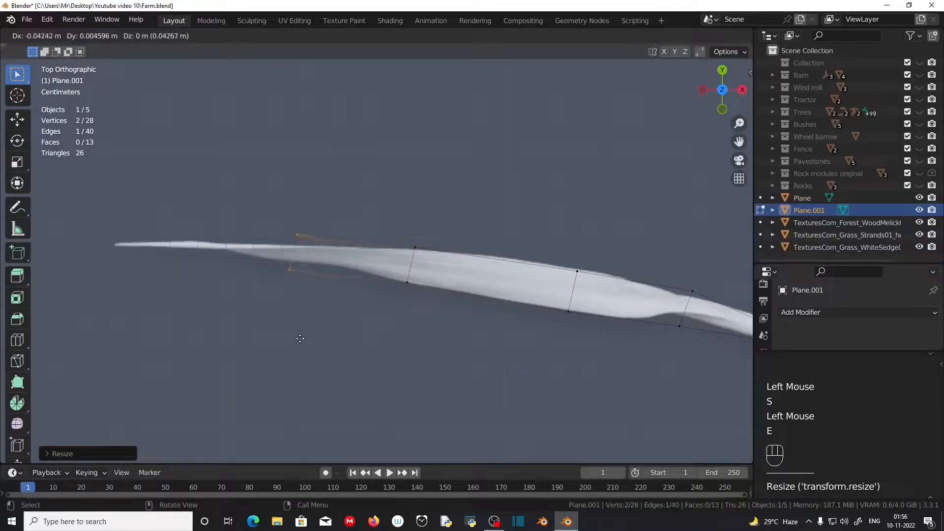
left_click(301, 347)
key("s")
left_click(314, 336)
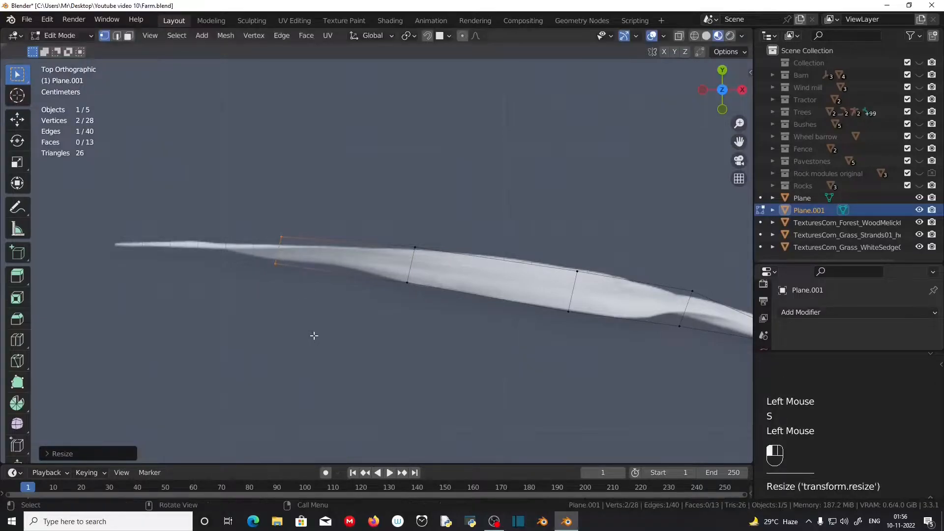
Extrude the left leaf's end edge just past the leaf tip and shrink it to a narrow point.
key("e")
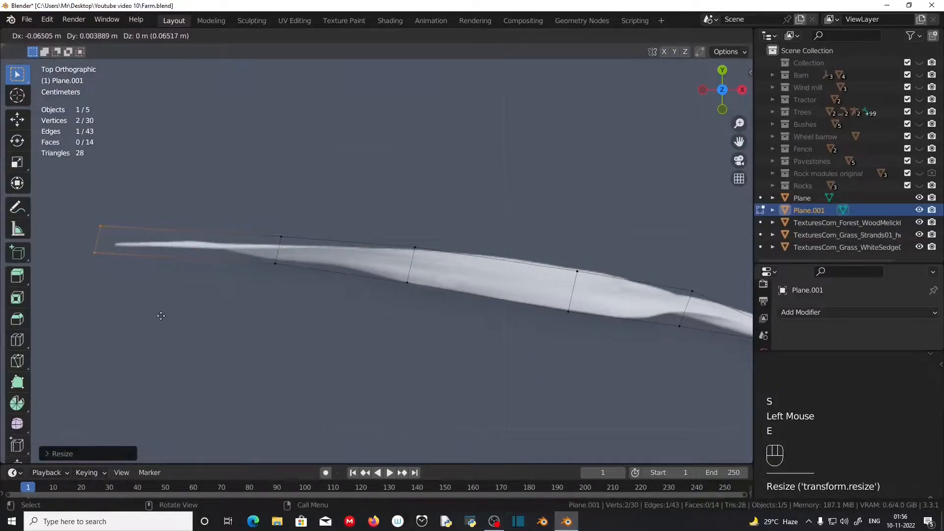
left_click(196, 374)
key("s")
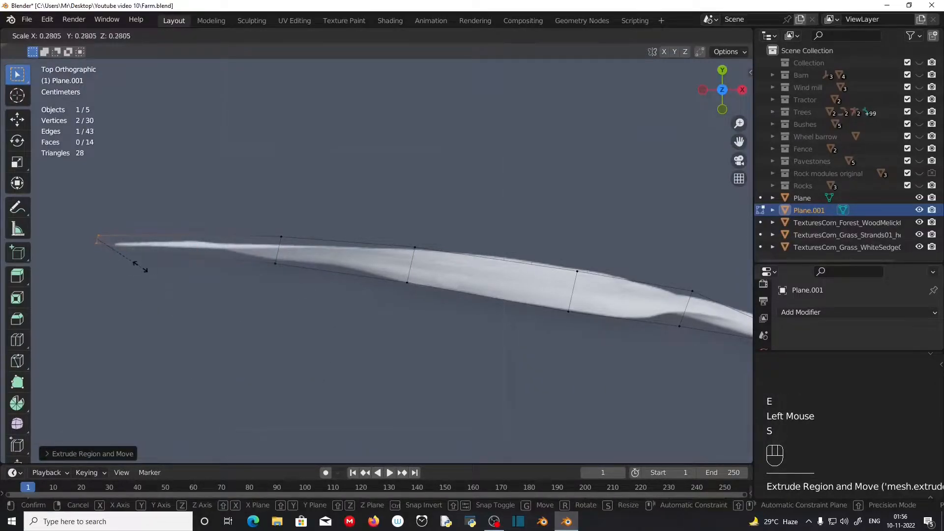
left_click(135, 263)
Select the stem edge at the left leaf's fork, extrude it up to the slight bend in the stem, and scale it to the stem's width.
scroll(411, 337, "down", 3)
middle_click_drag(410, 337, 537, 359, "shift")
scroll(468, 248, "up", 2)
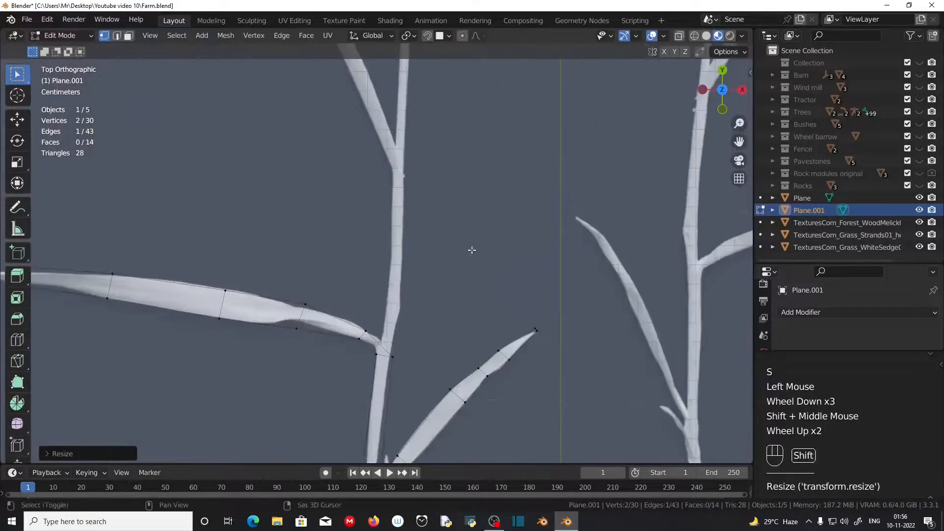
middle_click_drag(468, 248, 373, 430, "shift")
left_click_drag(338, 422, 400, 435)
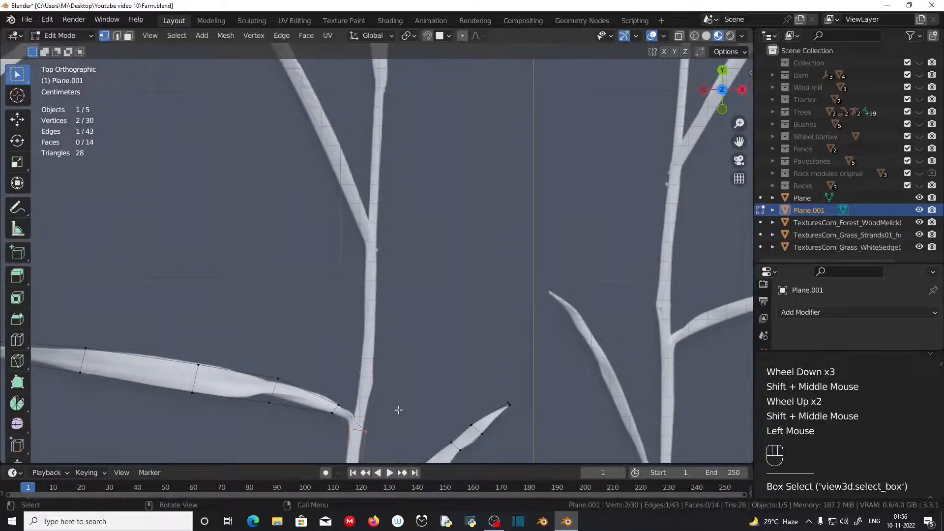
key("e")
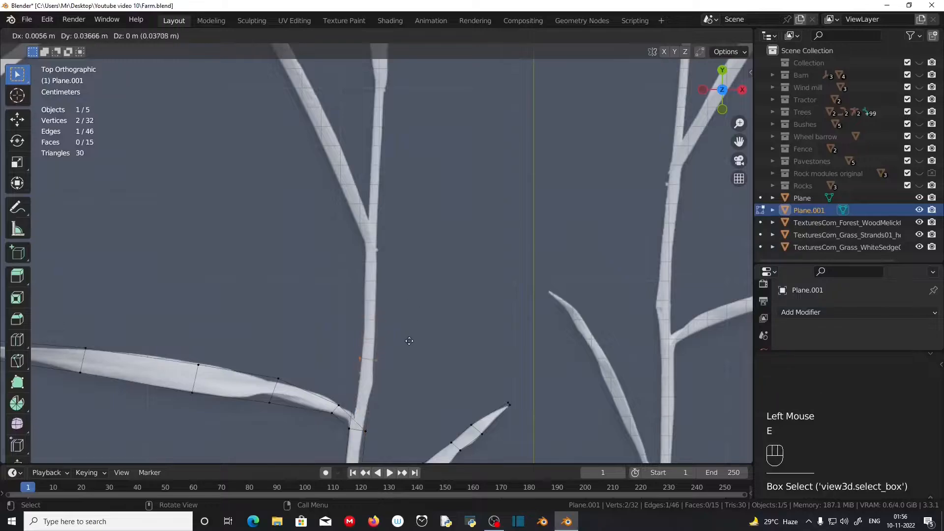
left_click(446, 353)
key("s")
left_click(438, 360)
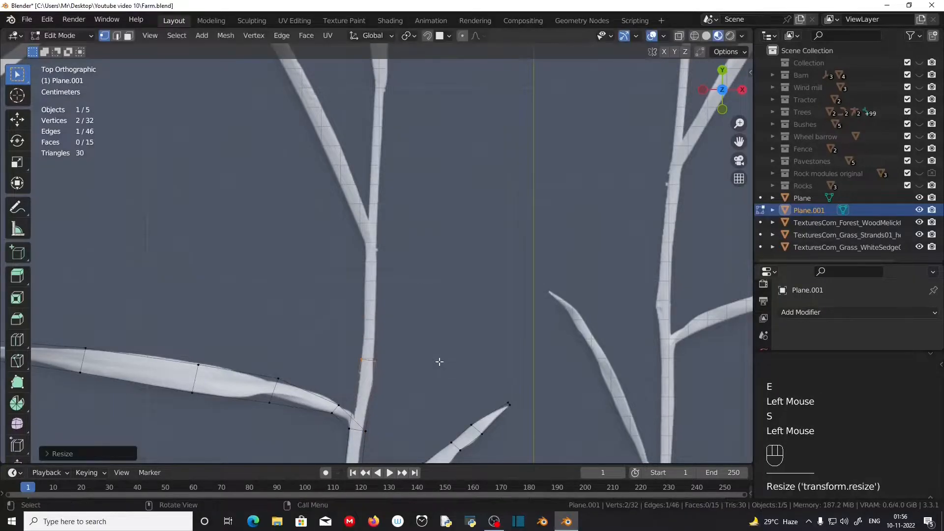
Extrude the stem's top edge about 0.058 m to the next fork, and again along the thin upright stem to its upper joint.
key("e")
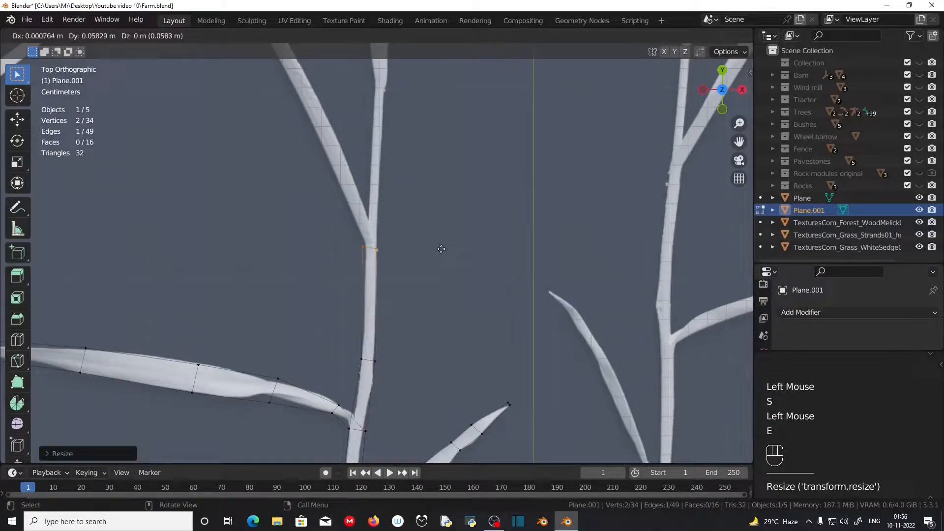
left_click(441, 249)
scroll(442, 220, "up", 2)
middle_click_drag(442, 219, 432, 251, "shift")
key("e")
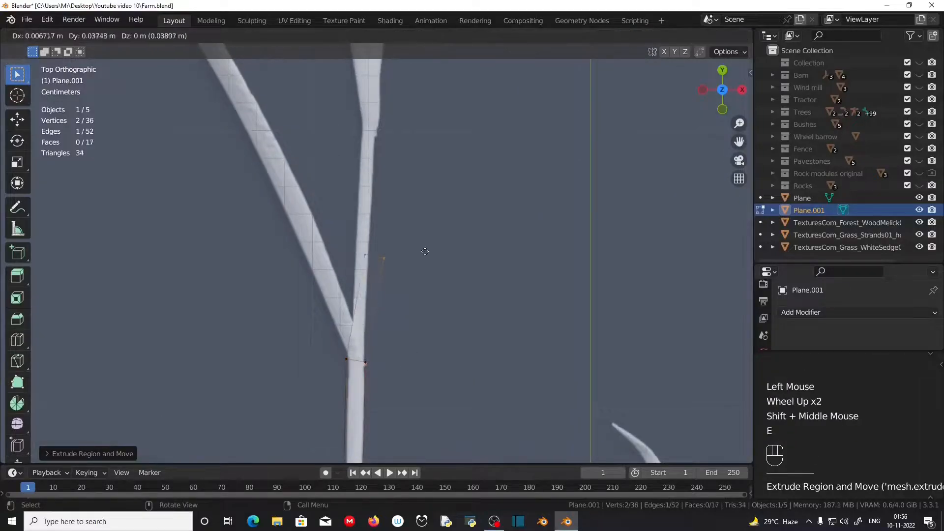
left_click(418, 141)
Extrude the stem's top edge past the uppermost fork into the base of the thin right blade and resize it.
middle_click_drag(417, 142, 444, 421, "shift")
key("e")
left_click(445, 262)
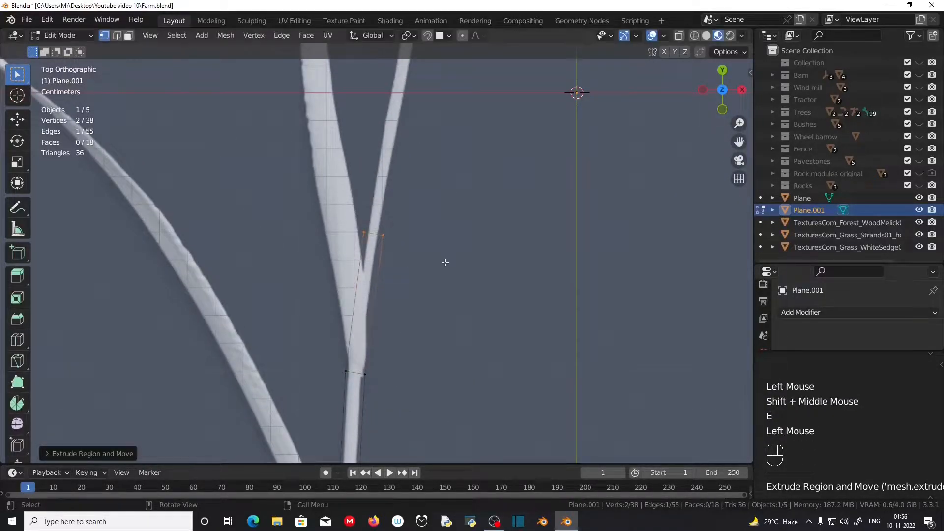
key("s")
left_click(468, 230)
Extrude the thin right blade's end edge up to its bend and scale it to about 1.12.
middle_click_drag(467, 229, 453, 414, "shift")
key("e")
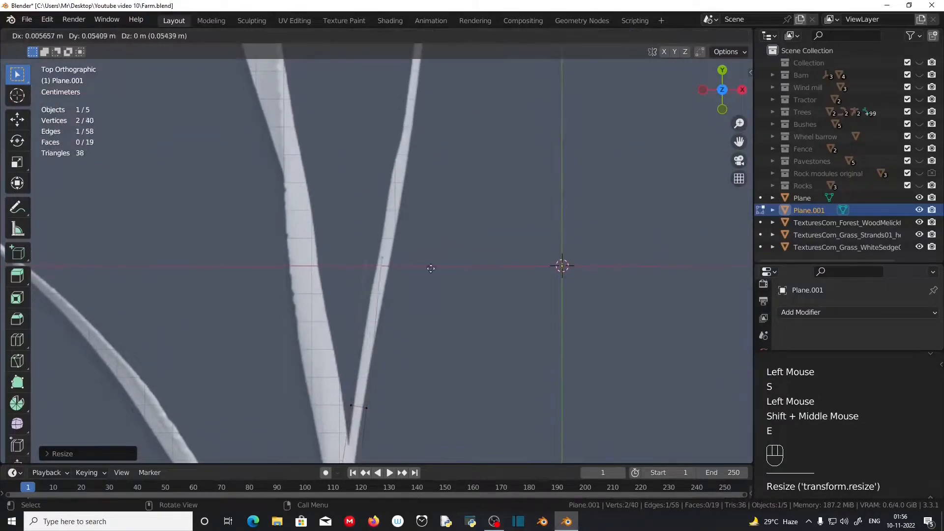
left_click(452, 200)
key("s")
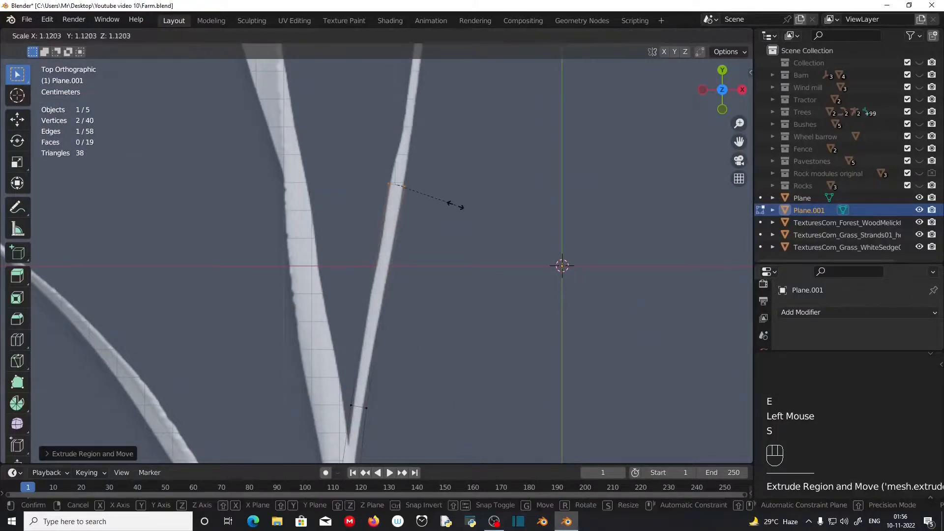
left_click(457, 204)
Extrude the thin right blade's end edge to the blade's tip and shrink it to a narrow end.
middle_click_drag(457, 204, 436, 411, "shift")
key("e")
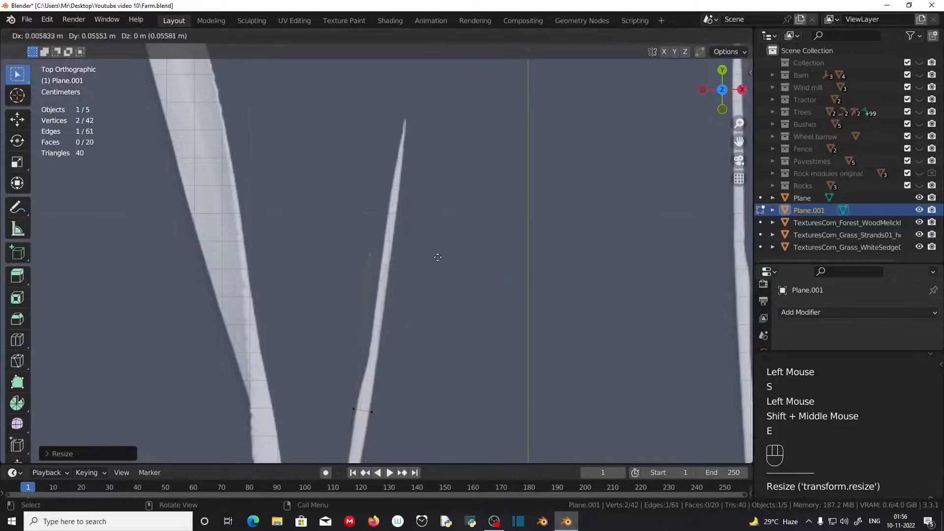
left_click(462, 124)
key("s")
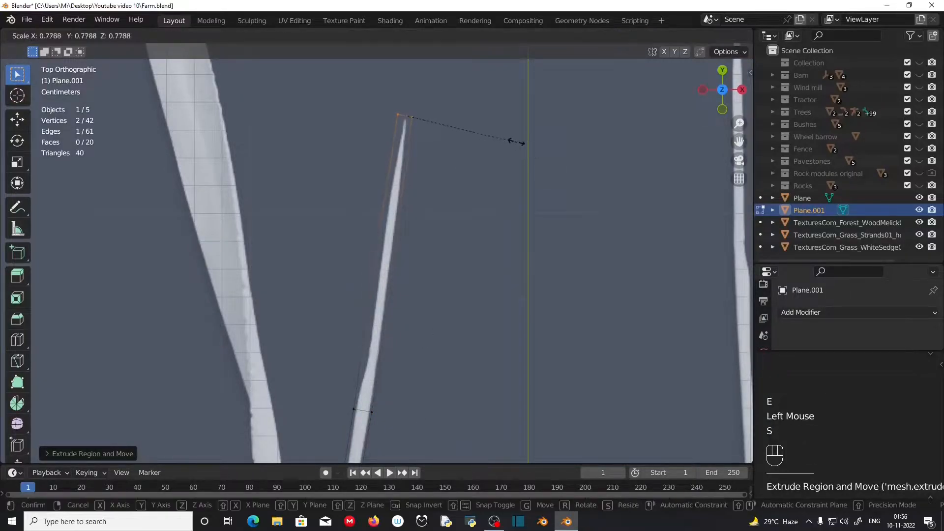
left_click(470, 127)
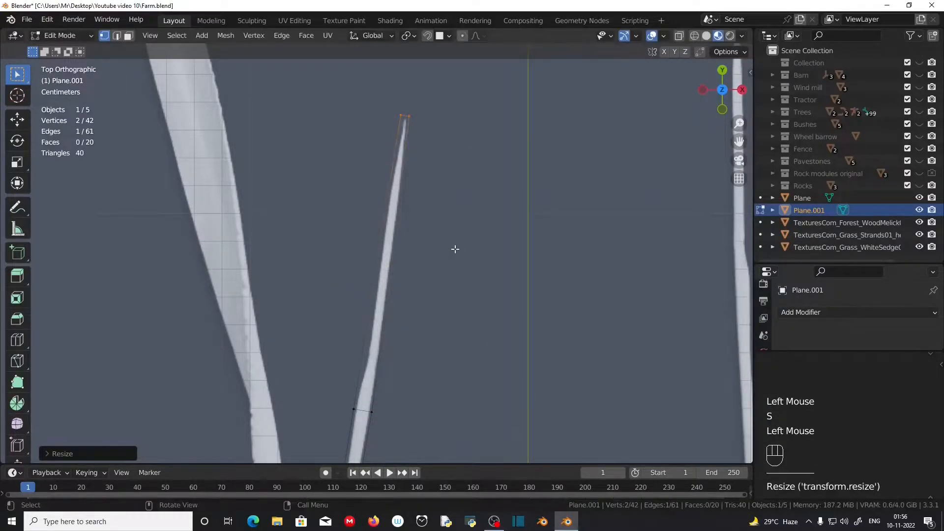
Extrude the stem edge below the uppermost fork about 0.042 m into the wide left blade, rotate it, and widen it to the blade.
scroll(454, 249, "down", 2)
middle_click_drag(463, 390, 428, 368, "shift")
left_click(423, 369)
scroll(423, 370, "up", 3)
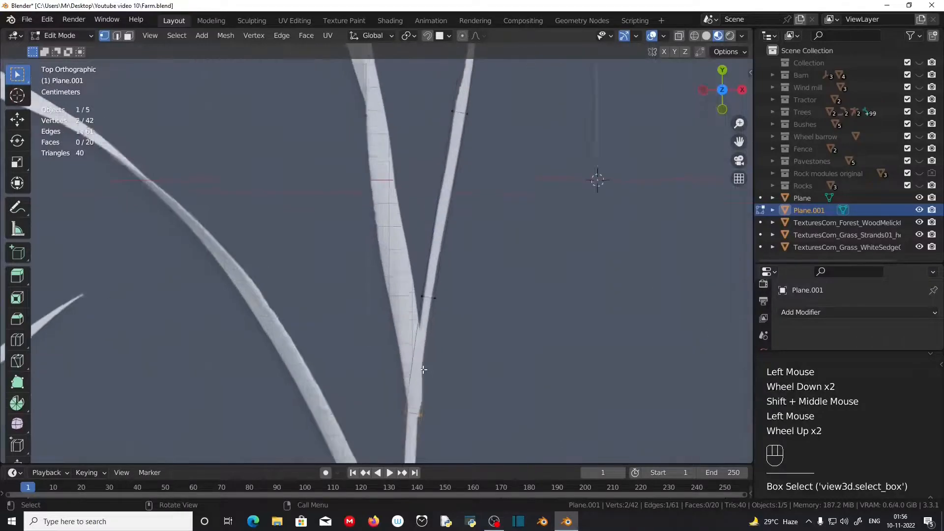
key("e")
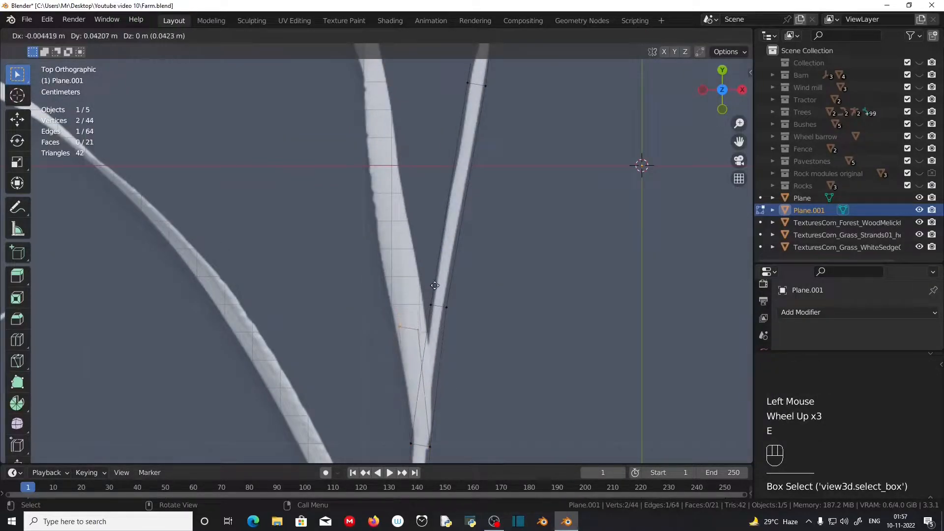
left_click(436, 284)
key("r")
left_click(462, 332)
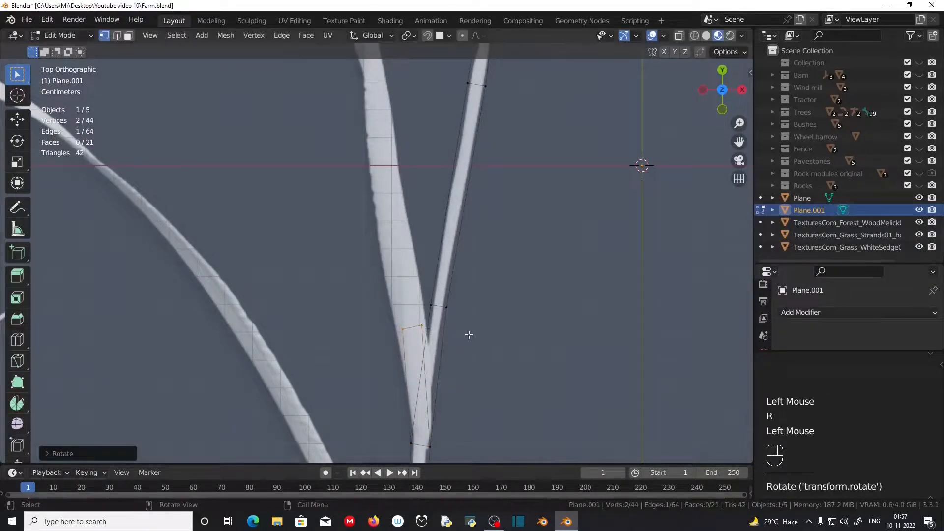
key("s")
left_click(501, 335)
Extrude the wide left blade's end edge about 0.066 m up the blade and rotate it slightly.
middle_click_drag(513, 302, 518, 407, "shift")
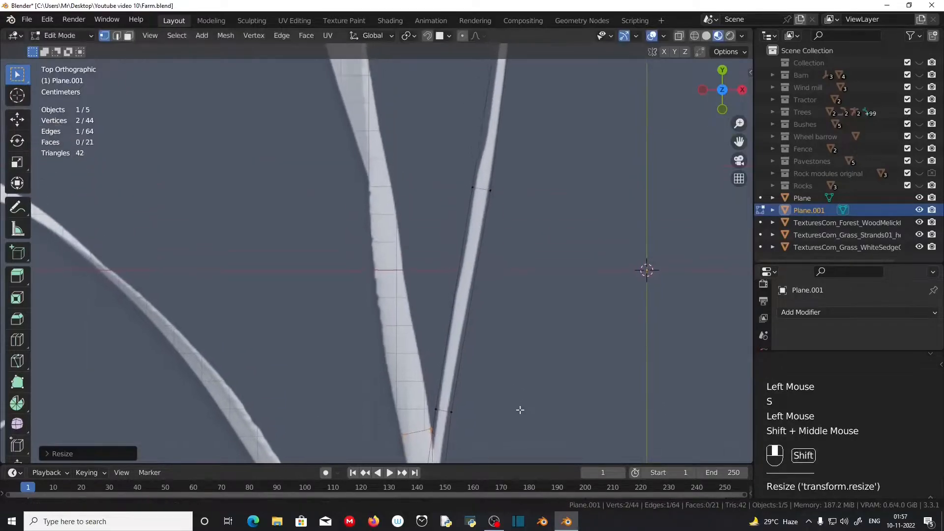
key("e")
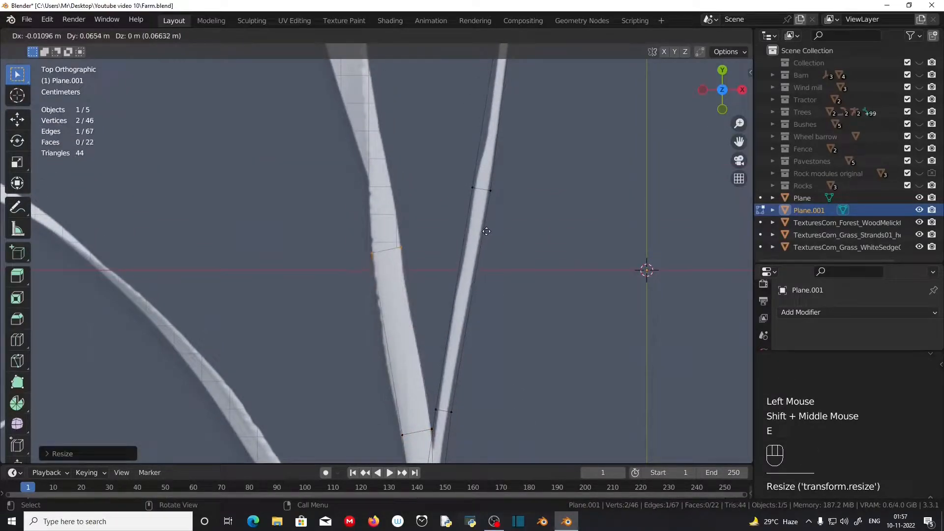
left_click(486, 231)
key("r")
left_click(462, 256)
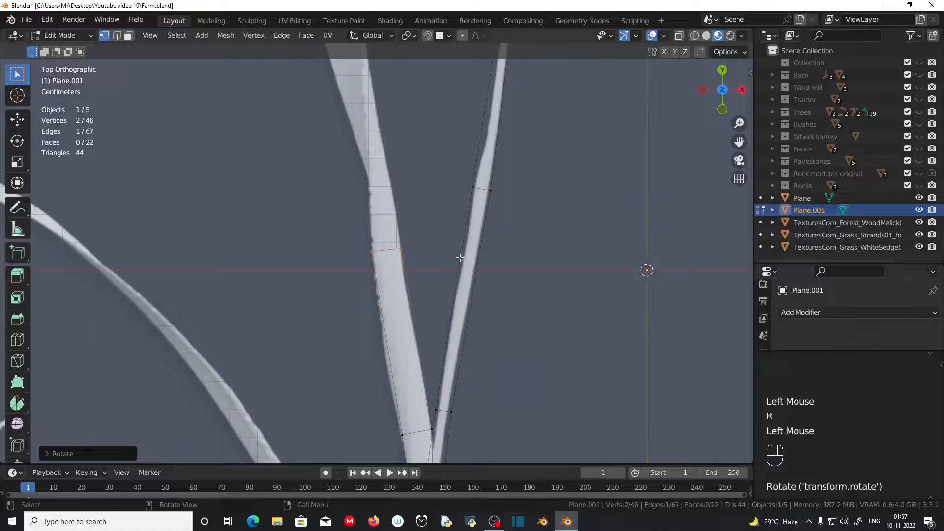
Extrude the wide left blade's end edge past the fold where the blade broadens and scale it to about 1.16.
key("e")
left_click(446, 143)
key("s")
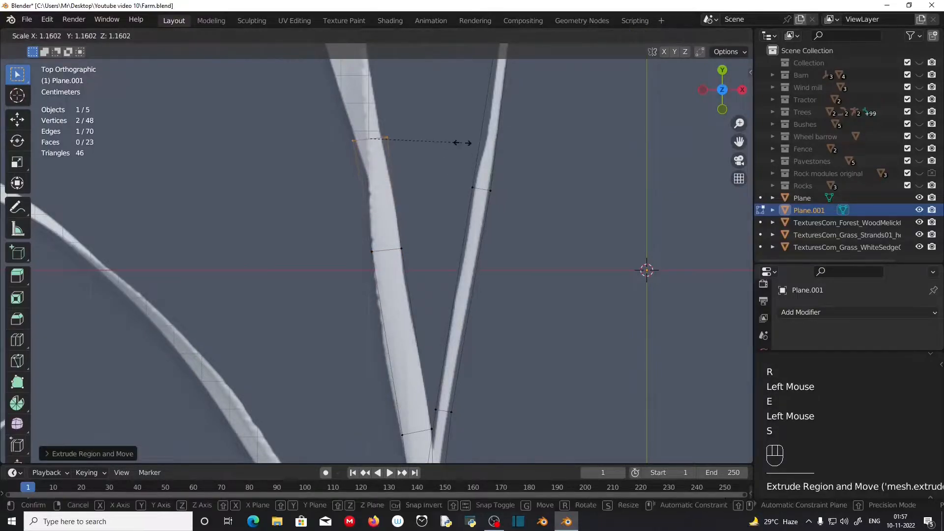
left_click(462, 143)
Extrude the wide left blade's end edge about 0.07 m further up and rotate it about -10.7 degrees.
middle_click_drag(442, 157, 449, 392, "shift")
key("e")
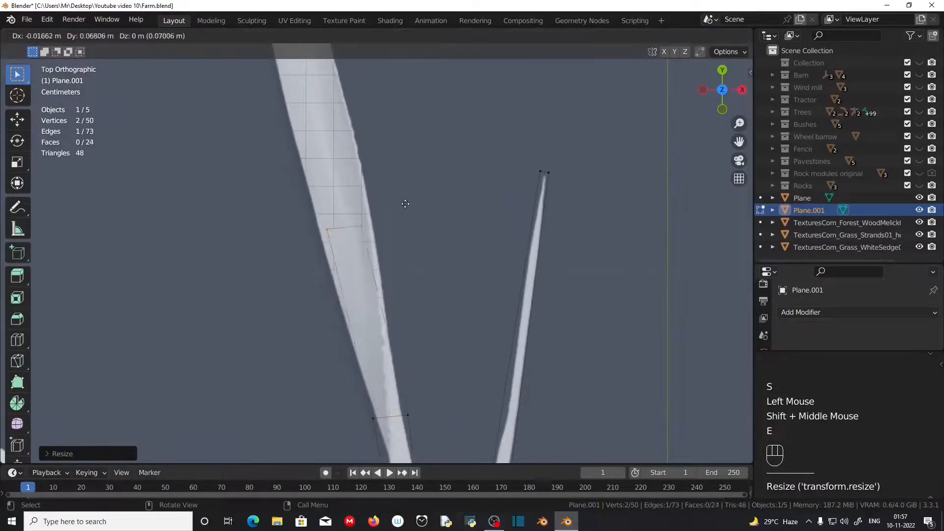
left_click(404, 202)
key("r")
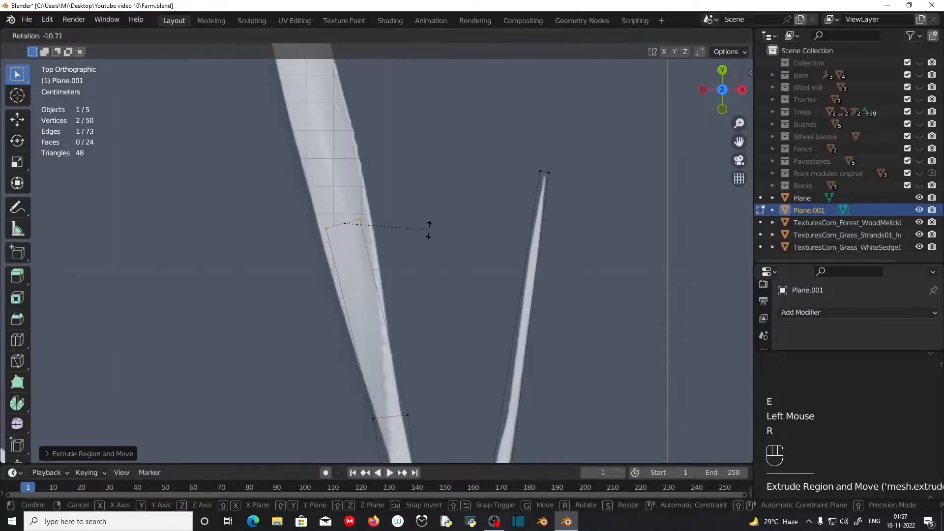
left_click(428, 232)
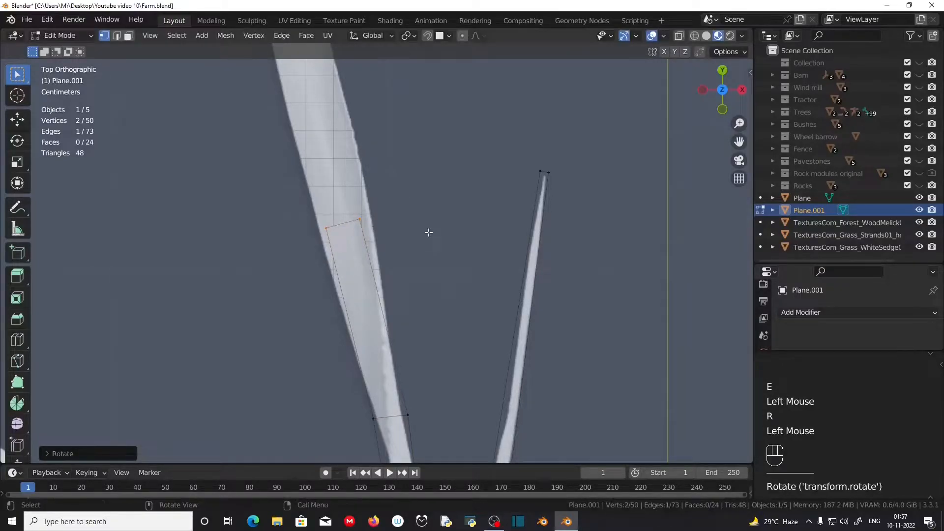
Scale the wide left blade's end edge to the blade's width and extrude it about 0.075 m further up.
left_click(477, 232)
middle_click_drag(449, 200, 448, 433, "shift")
key("e")
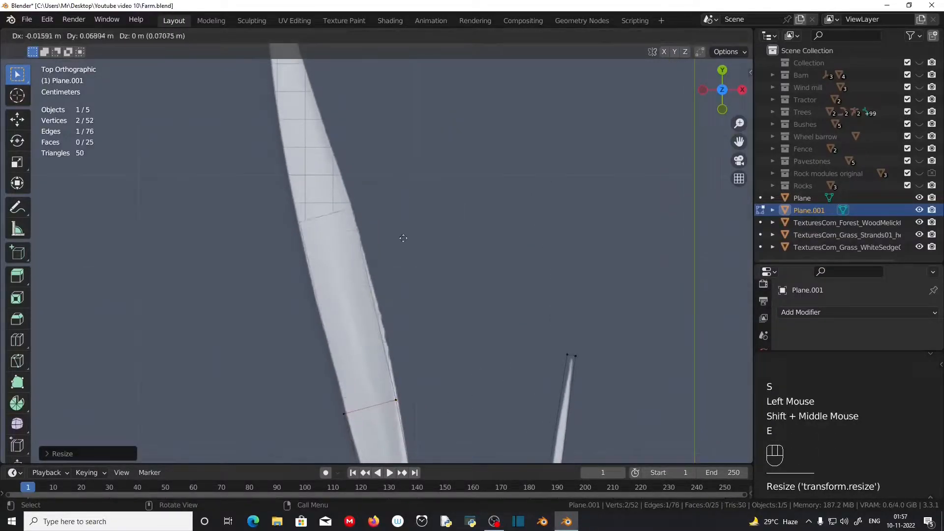
left_click(400, 226)
Extrude the wide left blade's end edge up to the narrow twist near the top and scale it to about 0.5.
middle_click_drag(401, 225, 393, 276, "shift")
key("e")
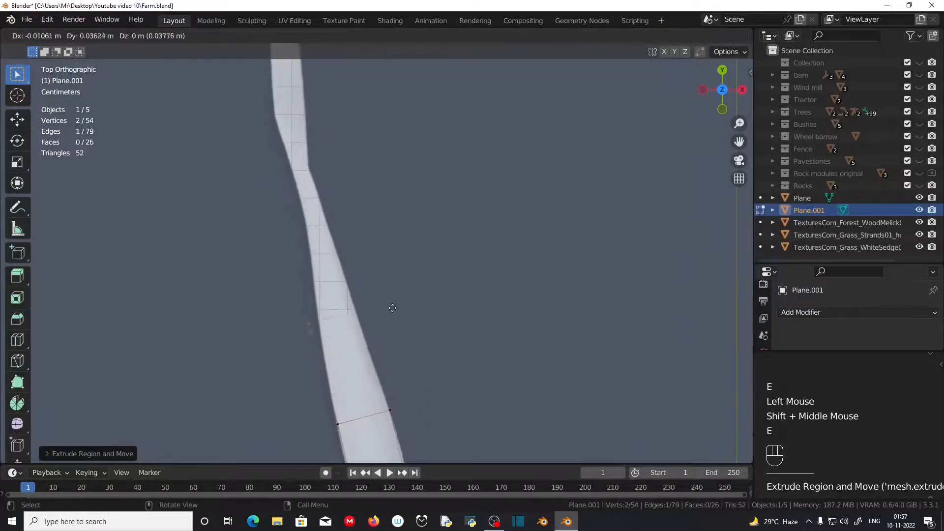
left_click(368, 174)
key("s")
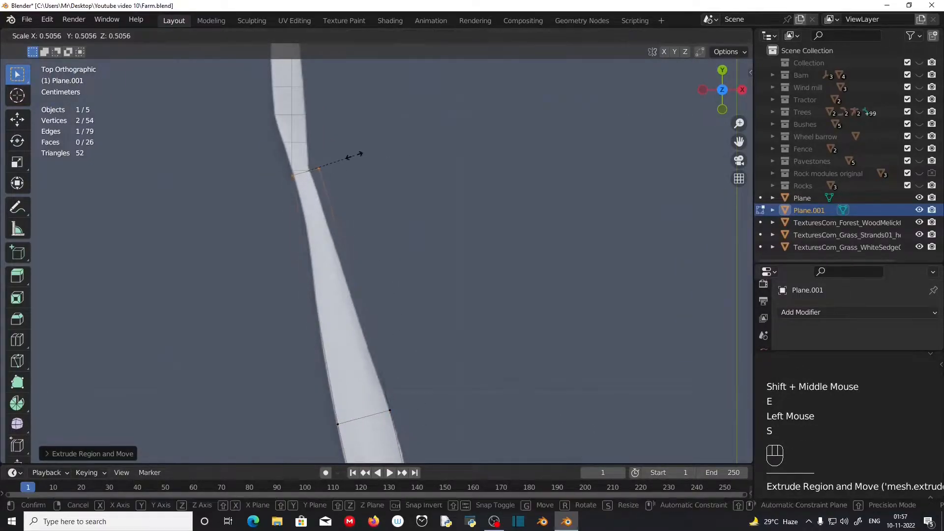
left_click(352, 152)
Extrude the edge from the narrow twist to the blade's cut-off end, then rotate it about 12 degrees, resize it and align it with the blade.
middle_click_drag(400, 137, 423, 275, "shift")
key("e")
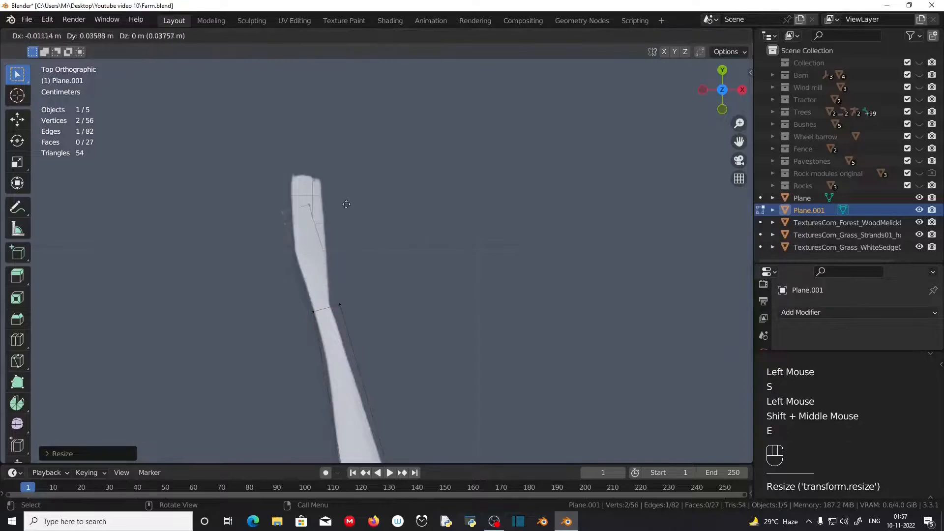
left_click(347, 177)
key("r")
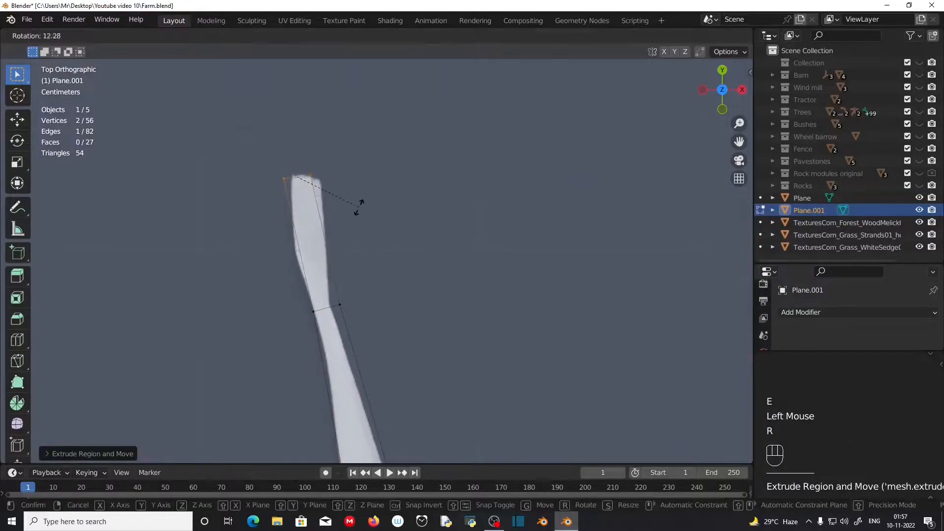
left_click(359, 210)
key("s")
left_click(377, 208)
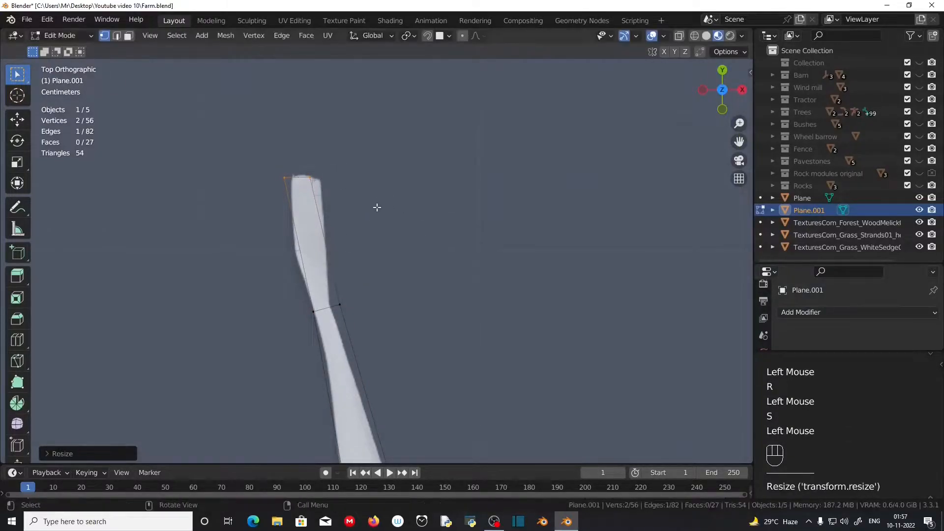
key("g")
left_click(356, 208)
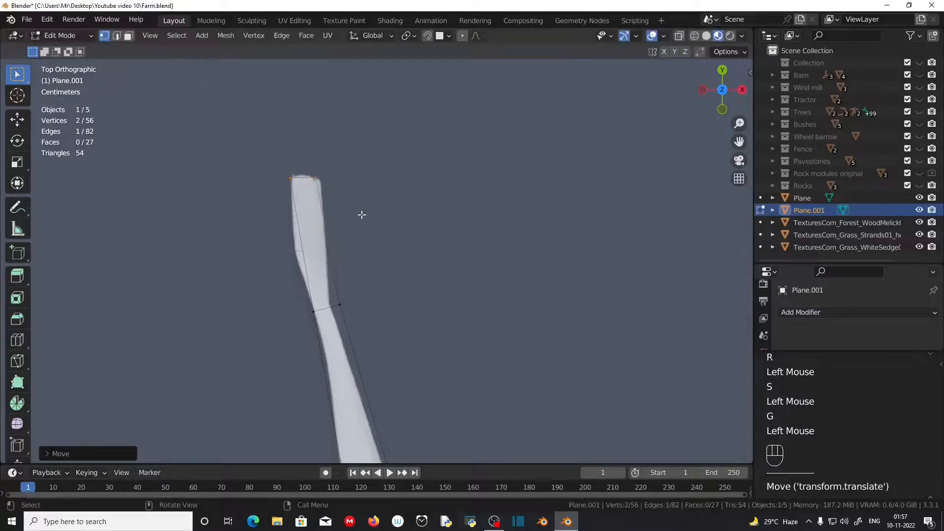
Extrude the blade's end edge twice past the image, about 0.03 m each, scaling to about 0.49 and 0.44 to form a tapered tip.
key("e")
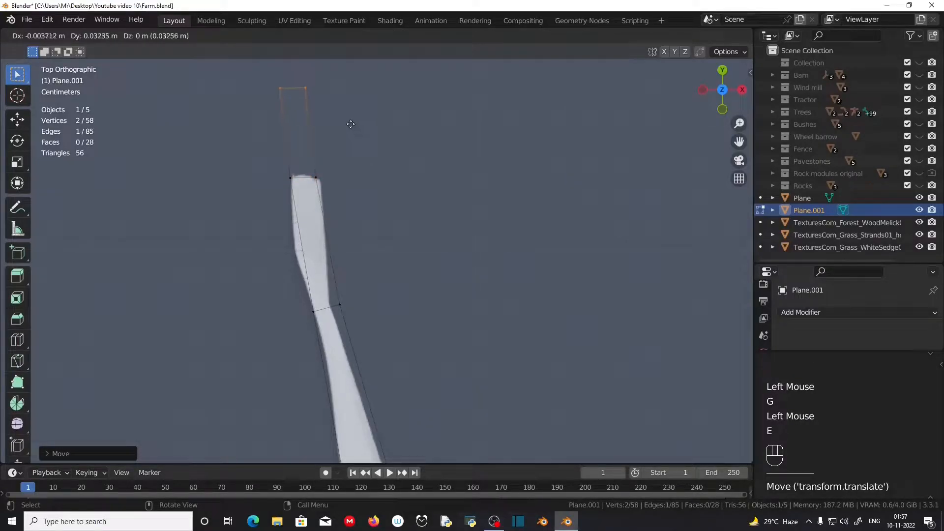
left_click(352, 122)
key("s")
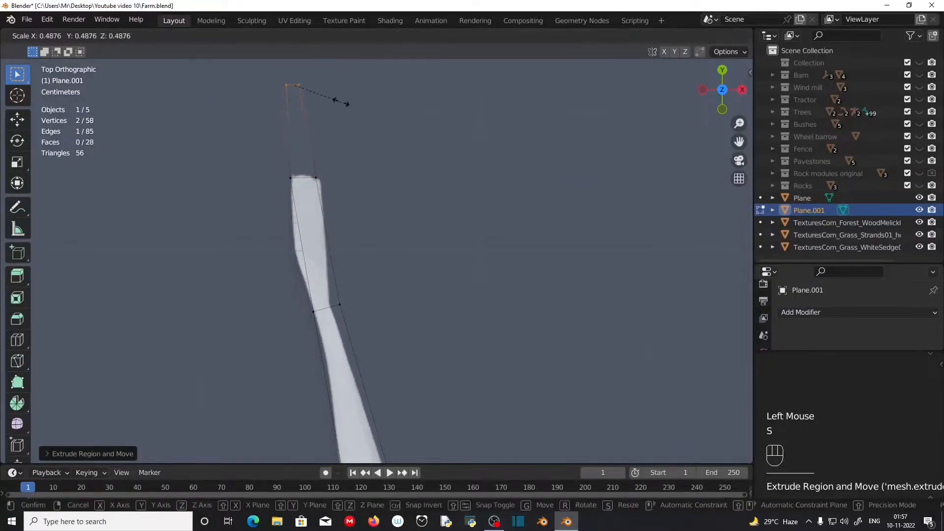
left_click(351, 103)
middle_click_drag(351, 103, 384, 309, "shift")
key("e")
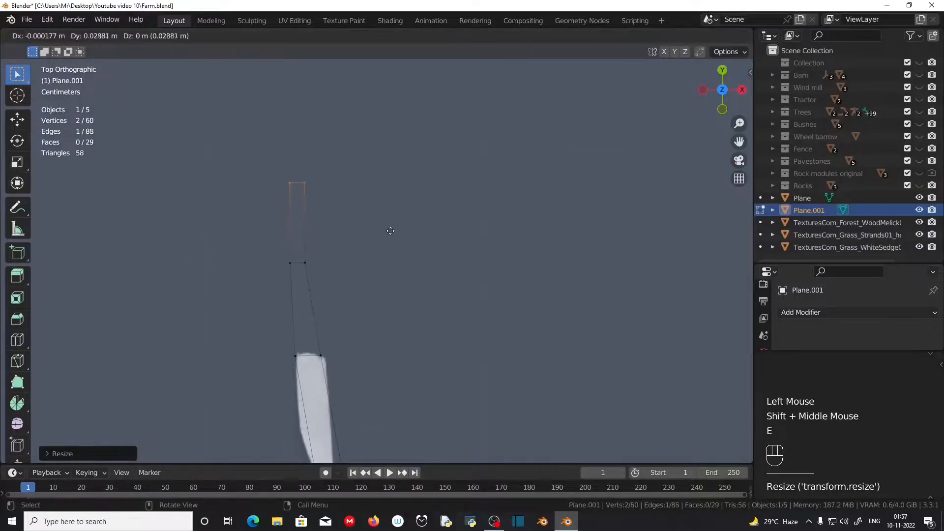
left_click(472, 220)
key("s")
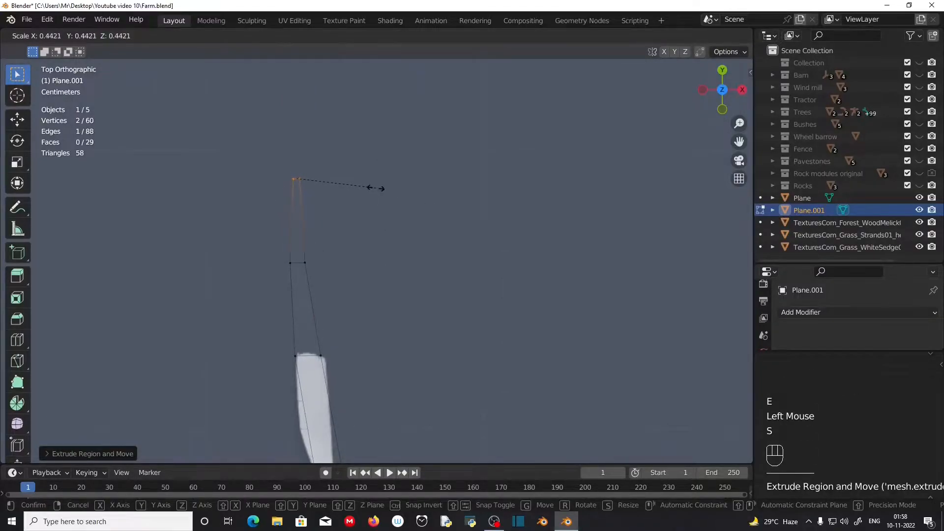
left_click(379, 188)
Leave Edit Mode and hide the TexturesCom_Grass_Strands01 image plane in both the viewport and renders.
scroll(384, 331, "down", 2)
middle_click_drag(383, 331, 442, 291, "shift")
scroll(382, 223, "down", 2)
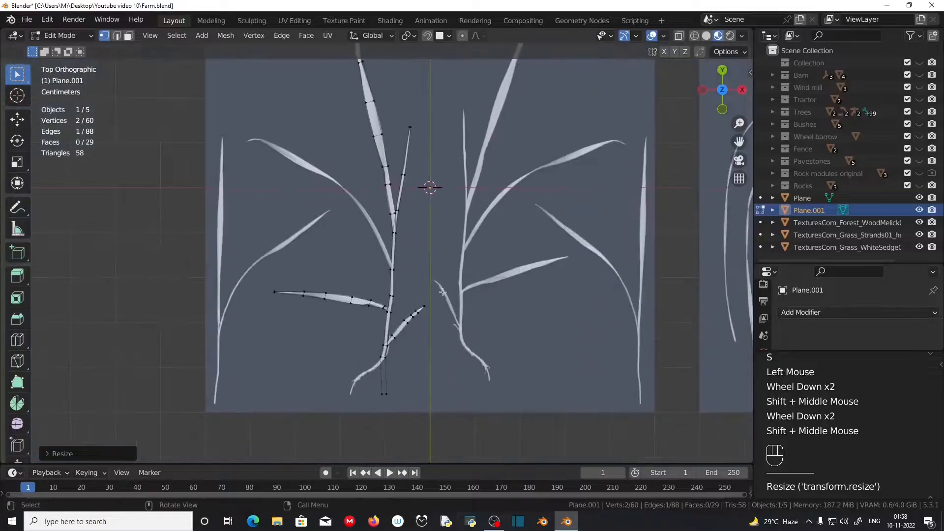
scroll(442, 291, "up", 2)
scroll(457, 342, "down", 2)
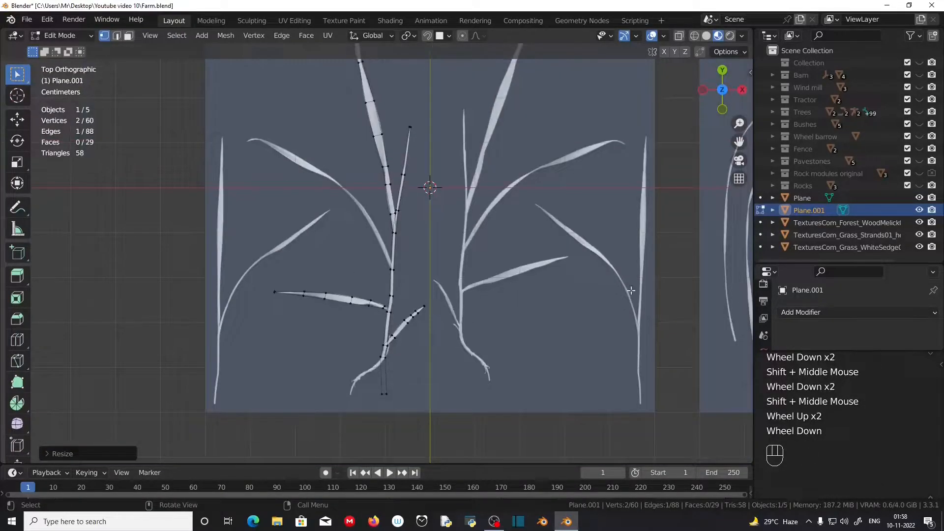
scroll(459, 324, "up", 1)
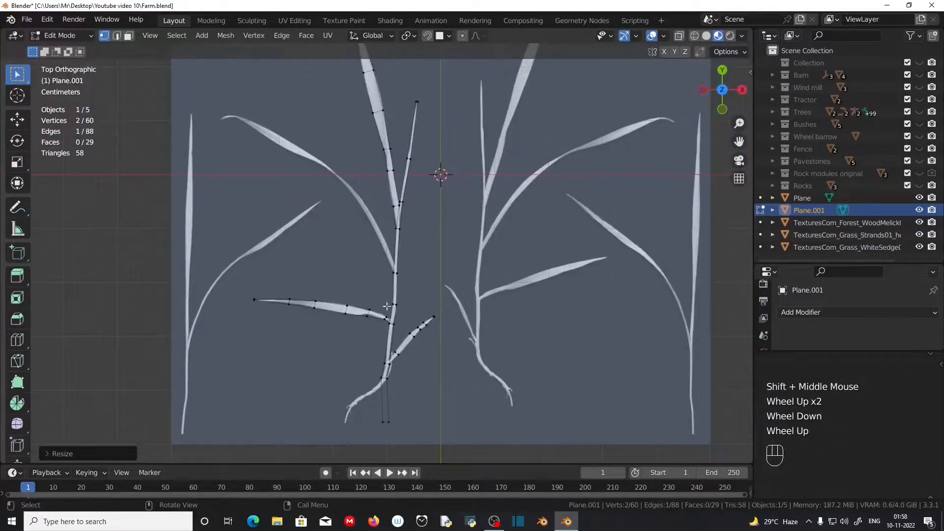
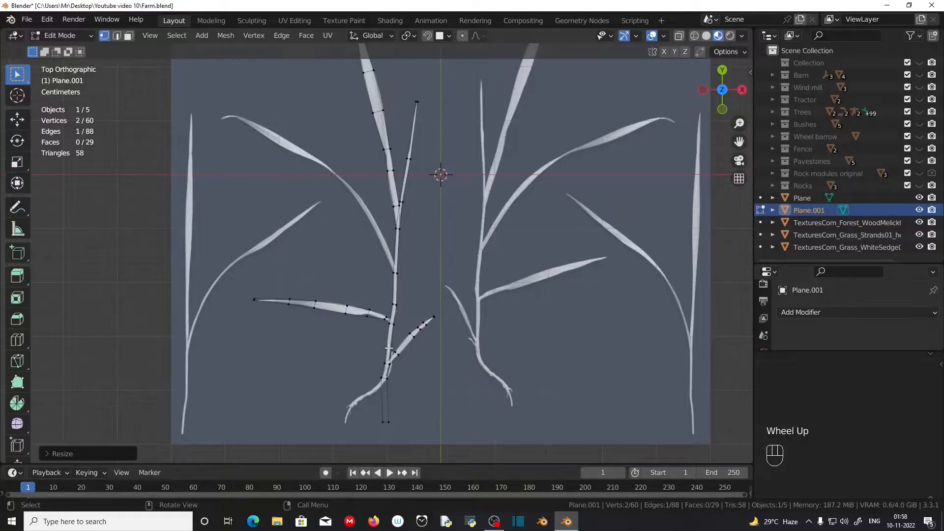
key("Tab")
scroll(388, 364, "down", 2)
left_click(516, 287)
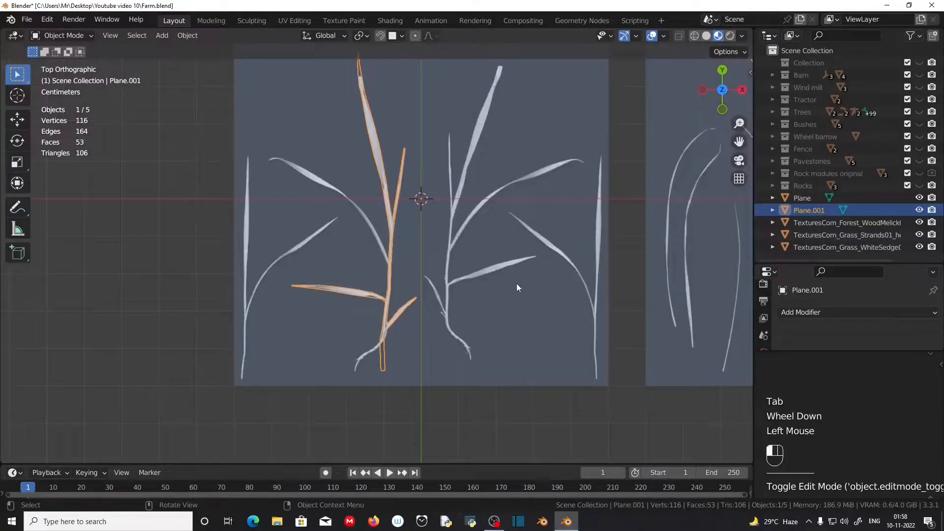
scroll(514, 281, "up", 2)
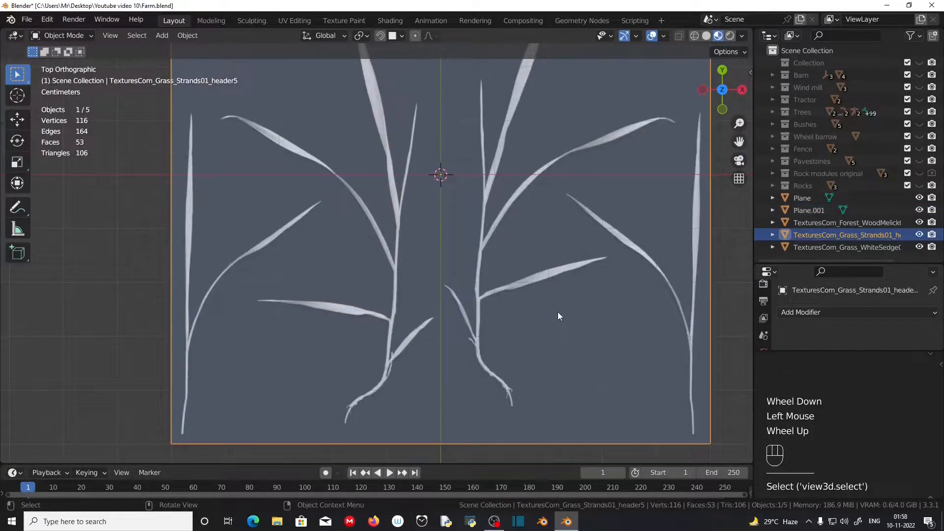
left_click(919, 235)
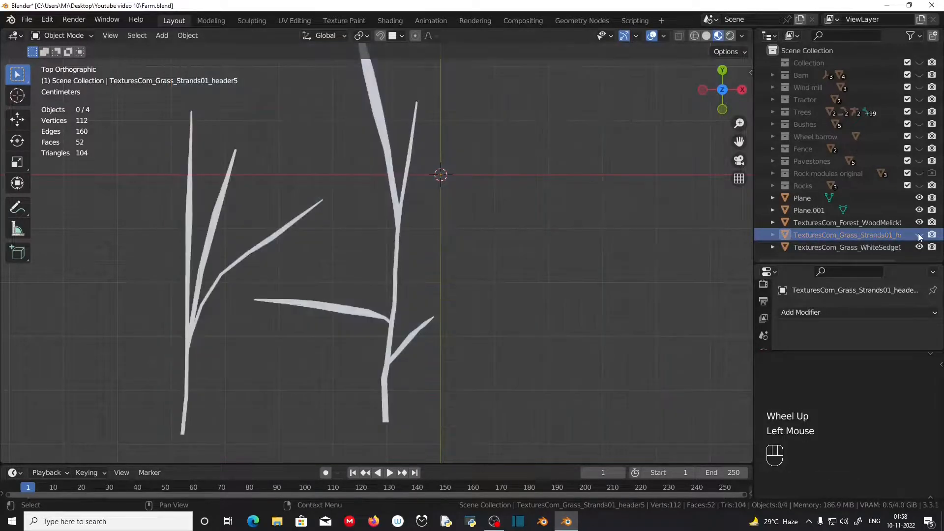
left_click(931, 235)
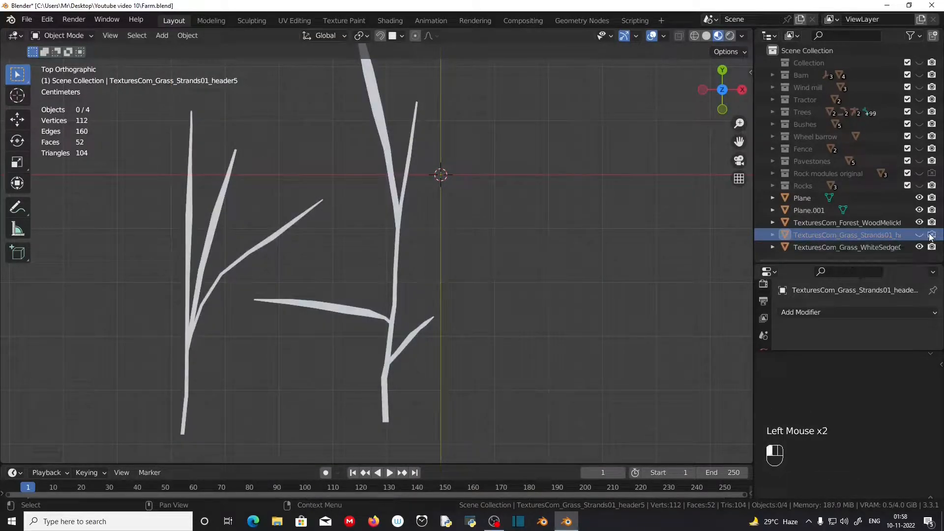
Add a new mesh plane for tracing the TexturesCom_Grass_WhiteSedge05 image plane.
scroll(306, 307, "down", 2)
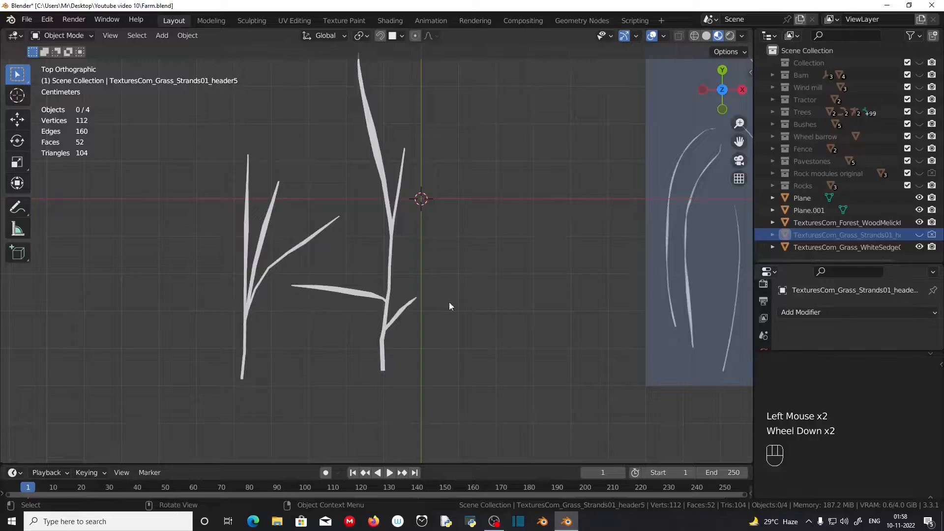
middle_click_drag(480, 341, 268, 339, "shift")
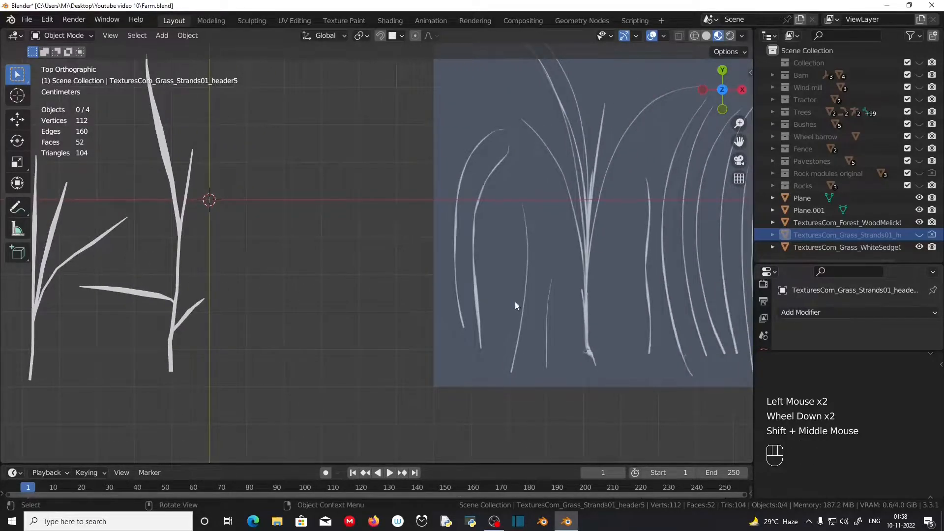
middle_click_drag(515, 305, 274, 322, "shift")
middle_click_drag(456, 323, 303, 326, "shift")
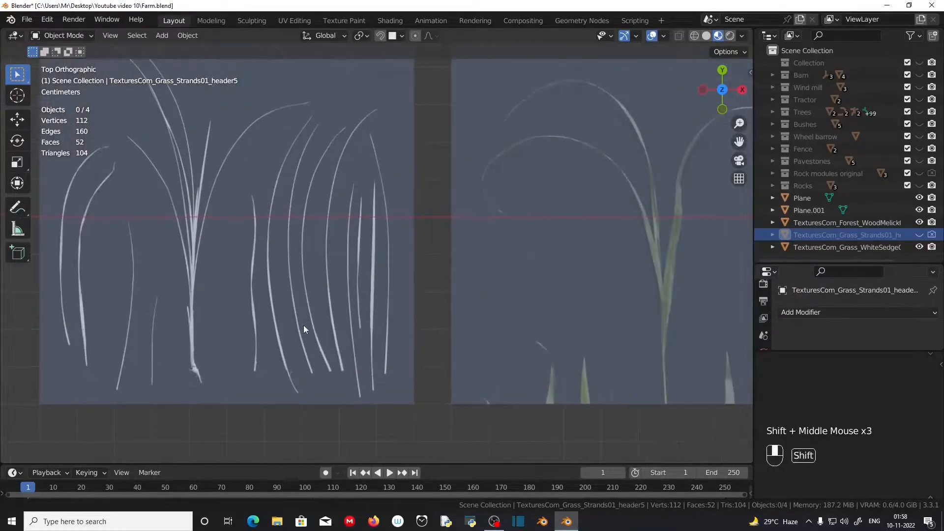
left_click(238, 315)
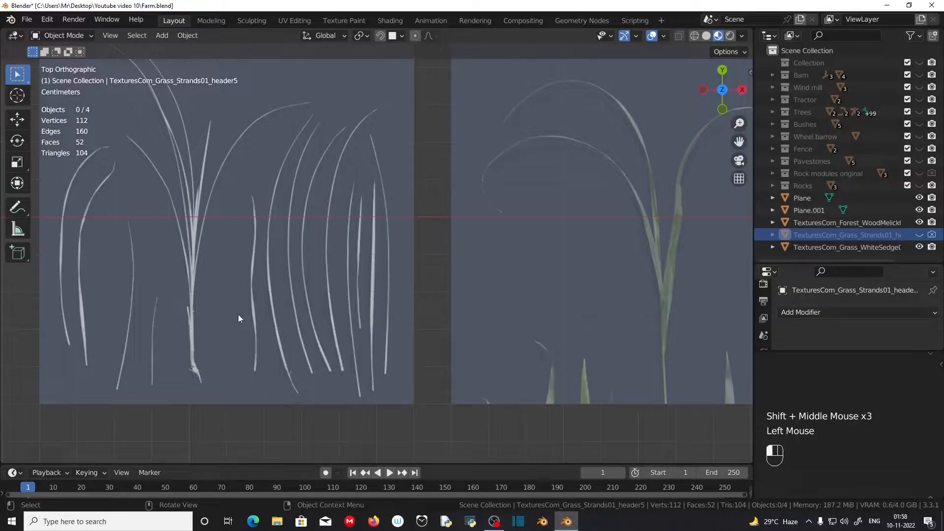
key("KP_7")
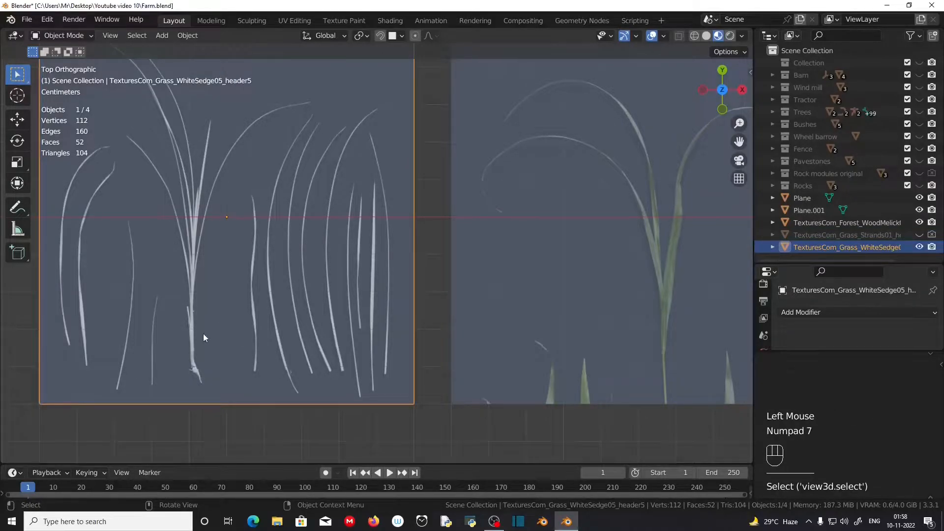
scroll(203, 334, "up", 2)
middle_click_drag(202, 333, 379, 309, "shift")
scroll(282, 336, "up", 1)
middle_click_drag(282, 336, 328, 323, "shift")
key("shift+a")
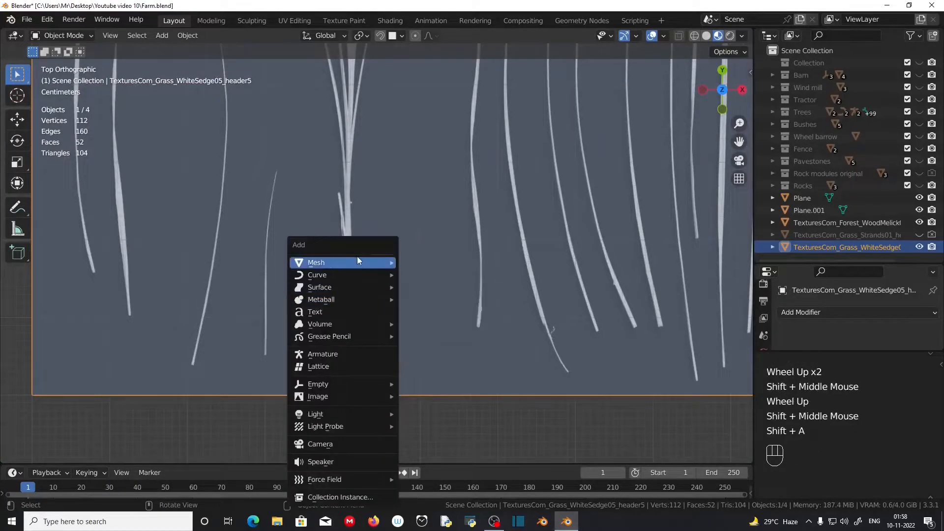
key("shift+a")
mouse_move(287, 121)
left_click(339, 127)
Shrink the new plane's geometry in Edit Mode and move it about 1 m along X onto the sedge clump's root.
scroll(226, 326, "down", 3)
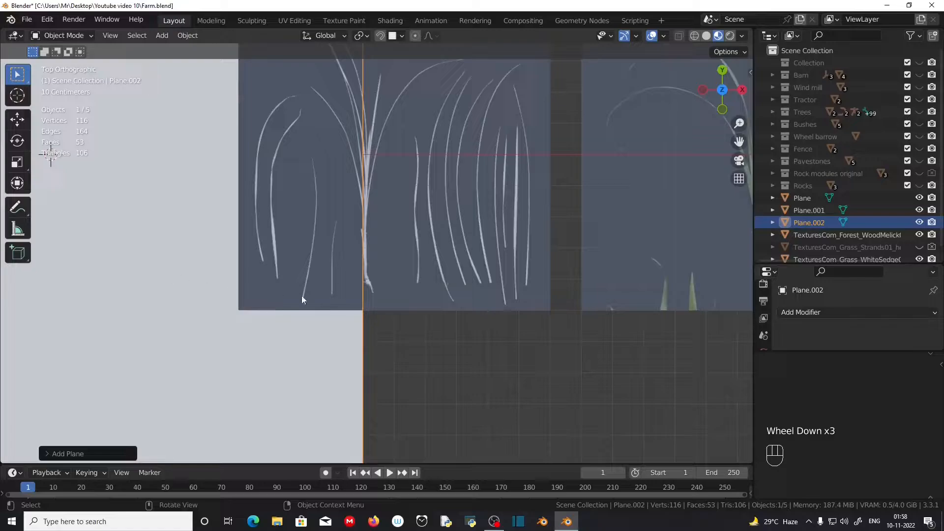
key("Tab")
key("s")
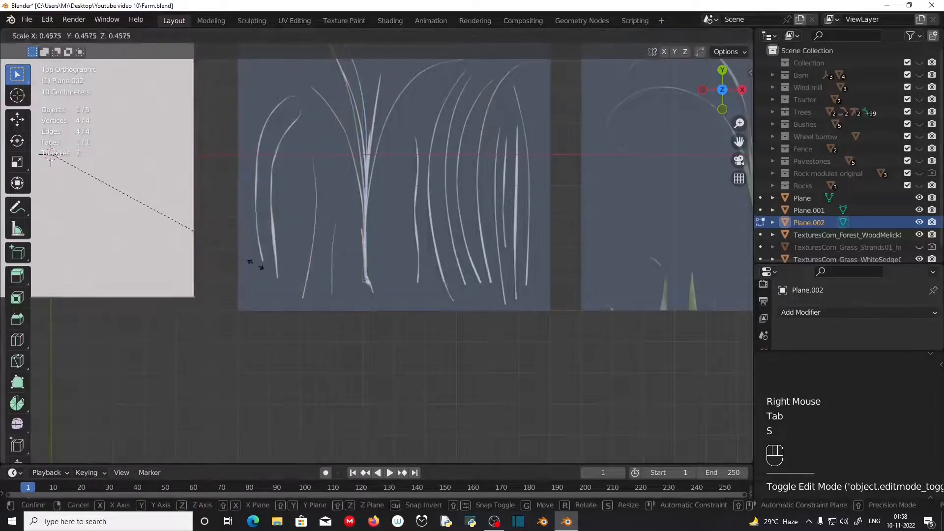
left_click(81, 166)
scroll(80, 166, "up", 2)
middle_click_drag(80, 165, 126, 257, "shift")
key("g")
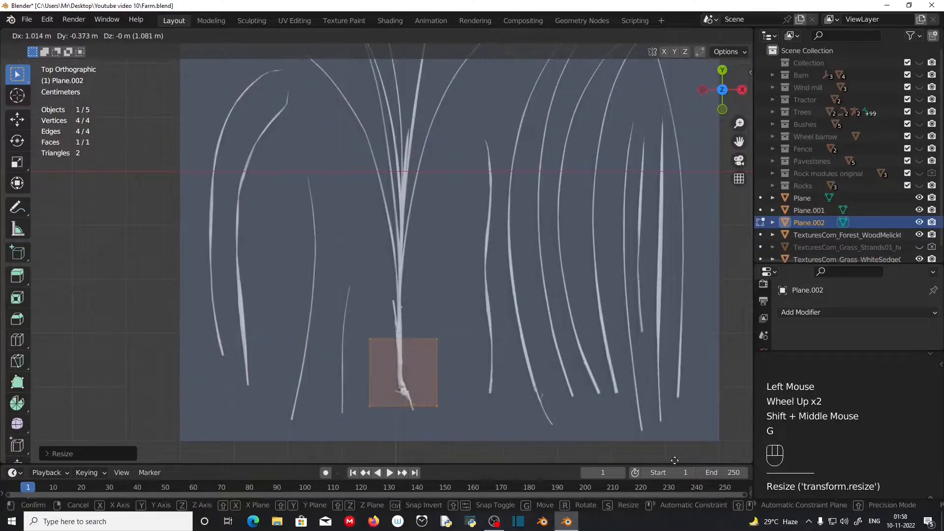
left_click(677, 58)
Scale the plane to about 0.2, move it about 0.03 m down below the root, and narrow it along X.
middle_click_drag(562, 242, 540, 143, "shift")
scroll(557, 285, "up", 2)
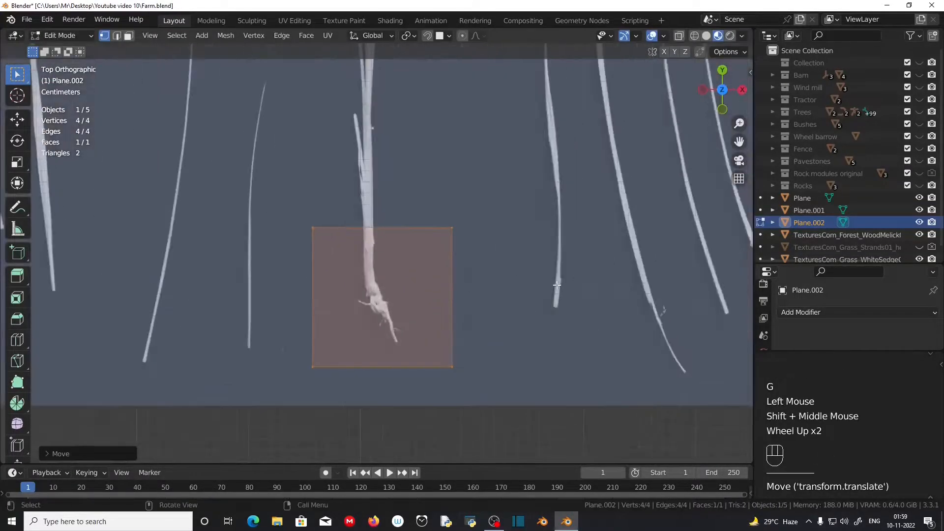
key("s")
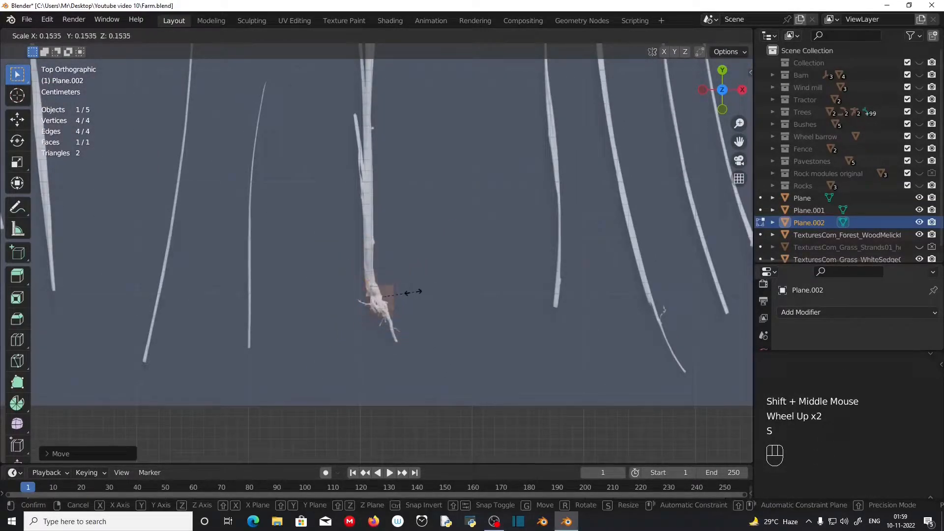
left_click(421, 293)
key("g")
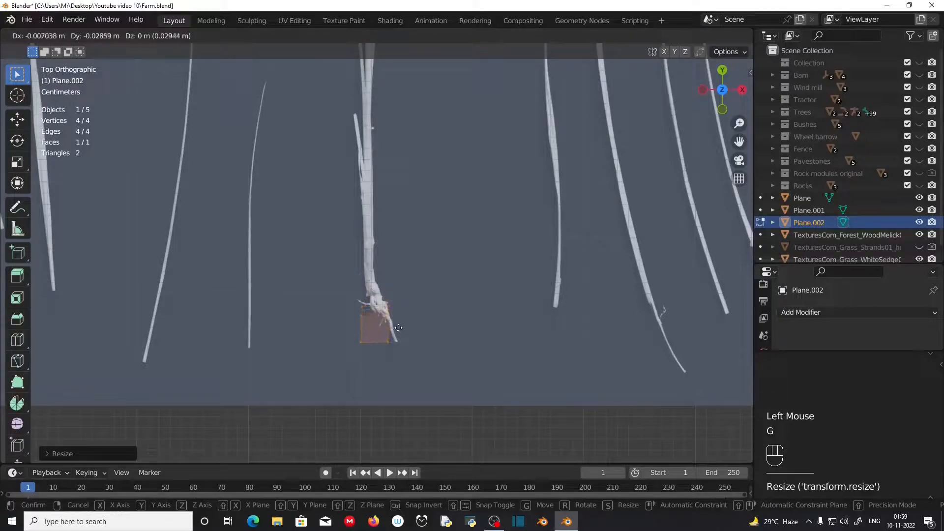
left_click(397, 329)
key("s")
key("x")
left_click(424, 338)
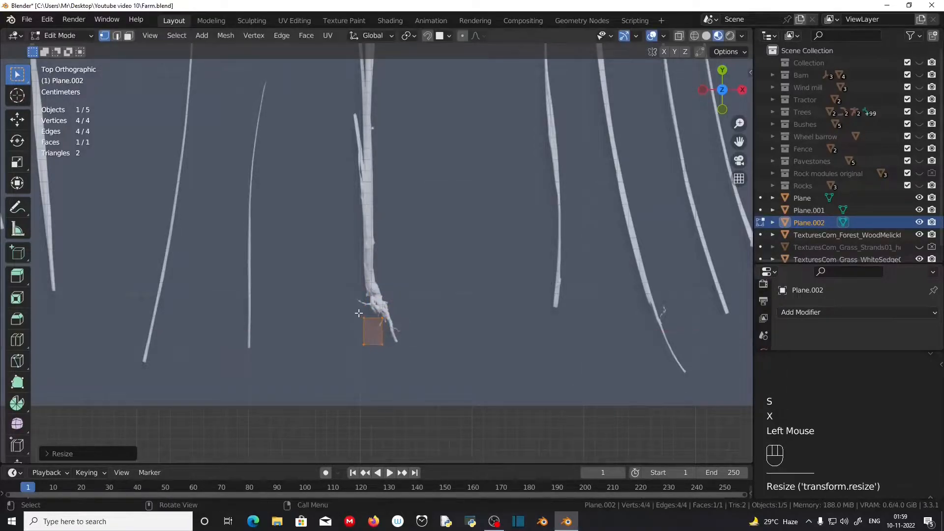
Move the plane's upper edge about 0.042 m up to the stem just above the root and scale it to fit.
left_click_drag(357, 312, 400, 325)
key("g")
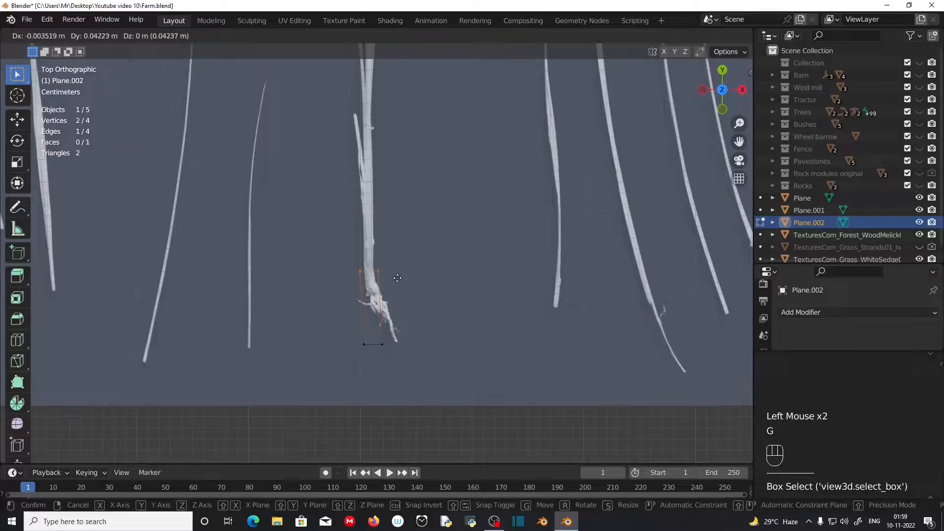
left_click(397, 278)
middle_click_drag(397, 278, 424, 375, "shift")
key("s")
left_click(428, 384)
Extrude the plane's upper edge up the sedge stem to just above the short side shoot and scale it to the stem's width.
key("e")
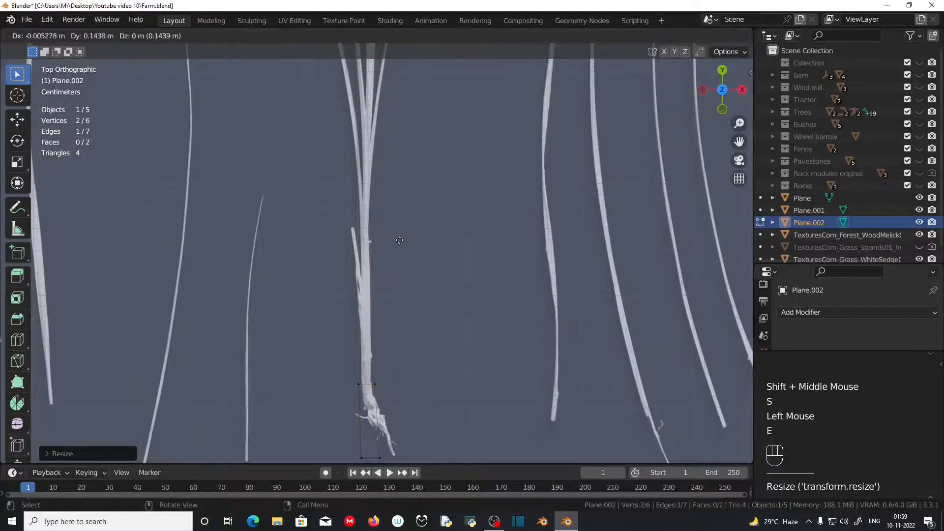
left_click(403, 225)
key("s")
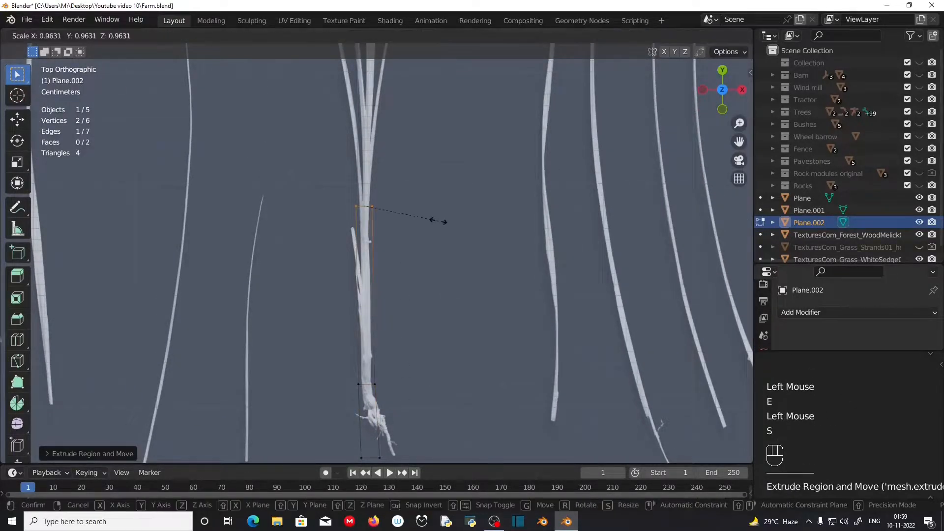
left_click(420, 263)
Add a centred loop cut across the new stem segment, where the short side shoot branches off.
scroll(399, 278, "up", 2)
middle_click_drag(398, 281, 413, 292, "shift")
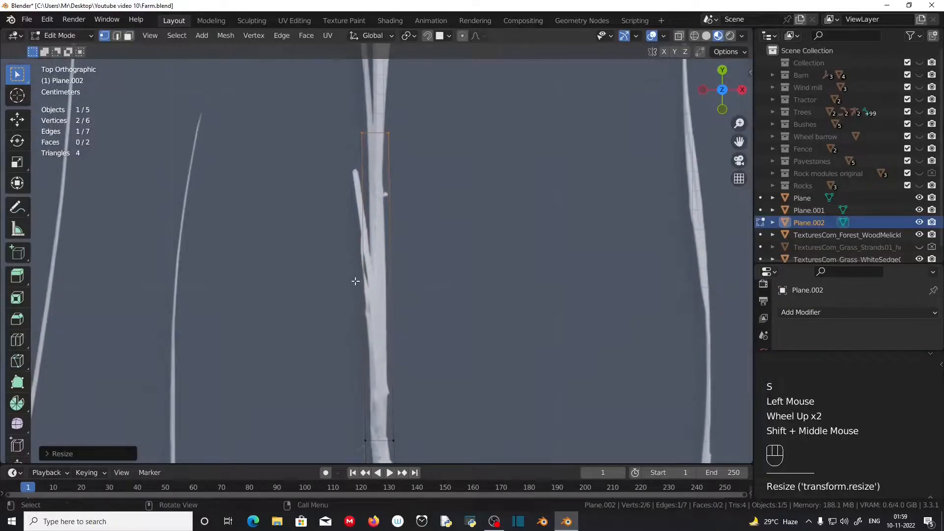
key("ctrl+r")
right_click(385, 284)
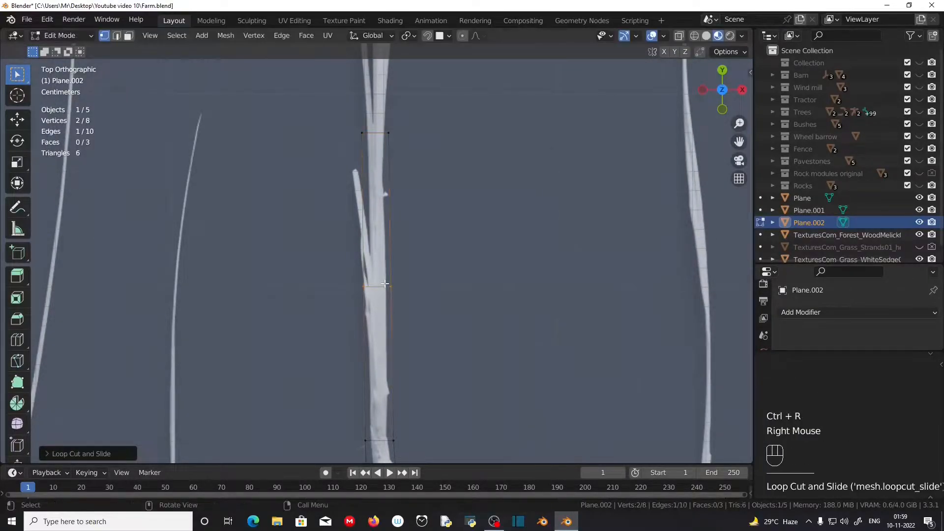
Extrude the loop cut's edge to the tip of the short side shoot, rotate it, and scale it to about 0.28.
key("e")
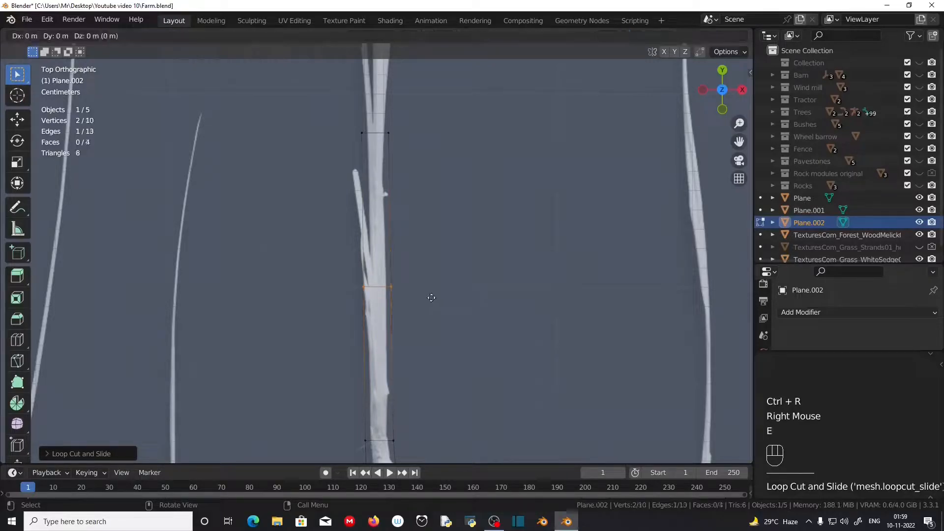
left_click(400, 171)
key("r")
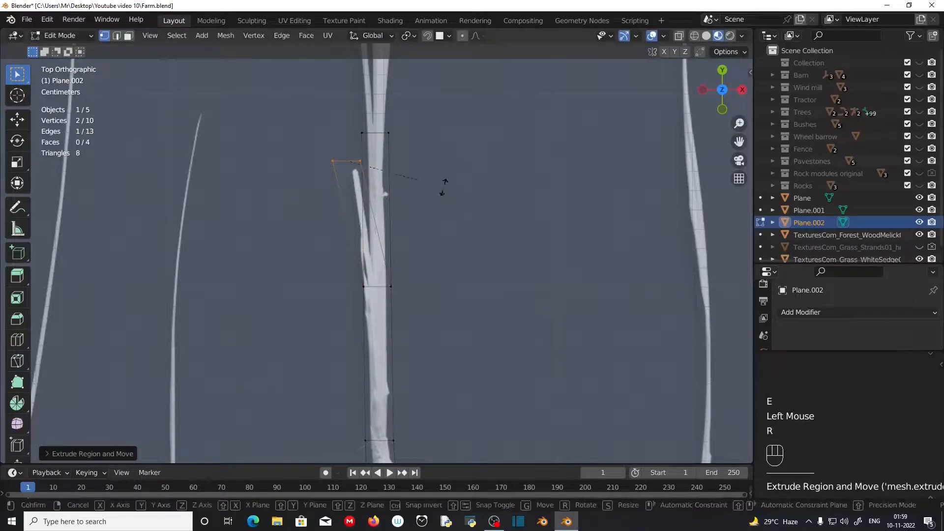
left_click(434, 151)
key("s")
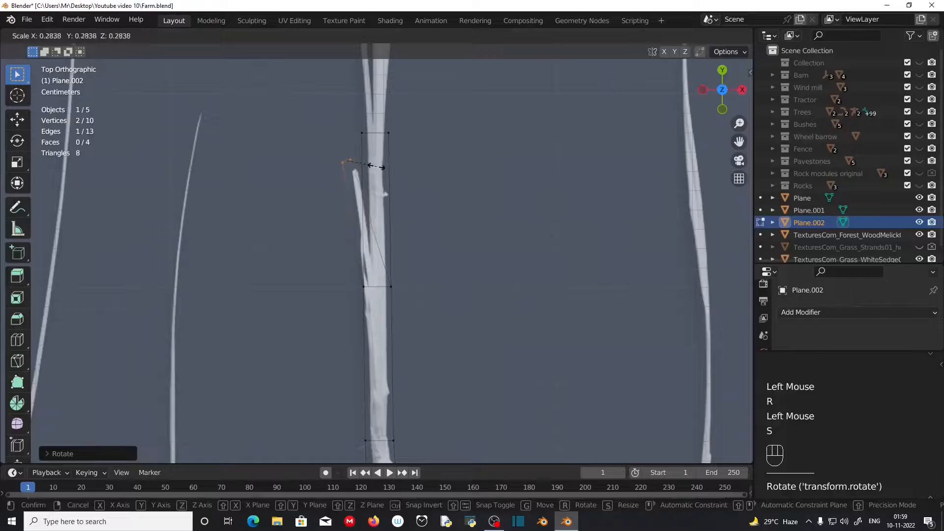
left_click(375, 166)
Select the stem's upper edge above the side shoot and scale it to about 0.82.
middle_click_drag(404, 190, 424, 411, "shift")
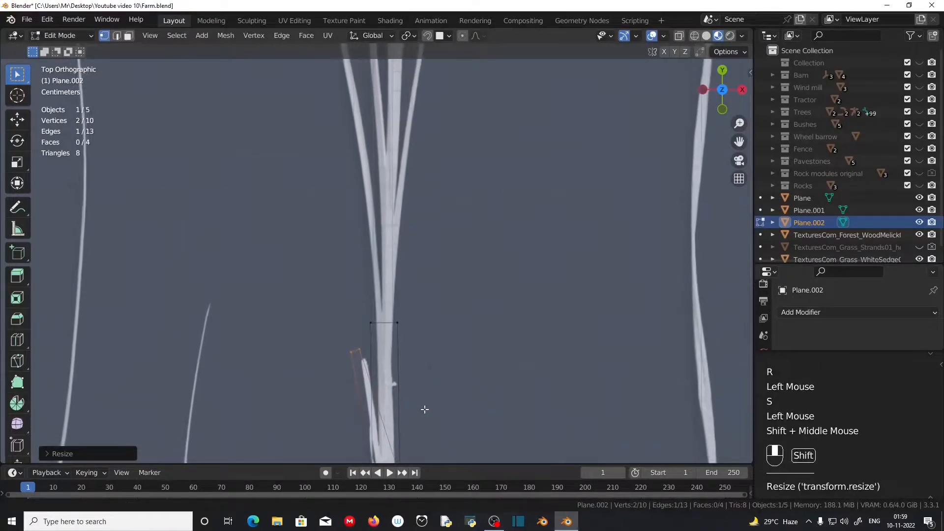
left_click(354, 314)
middle_click_drag(461, 282, 405, 384, "shift")
scroll(448, 349, "down", 1)
middle_click_drag(444, 301, 443, 240, "shift")
key("s")
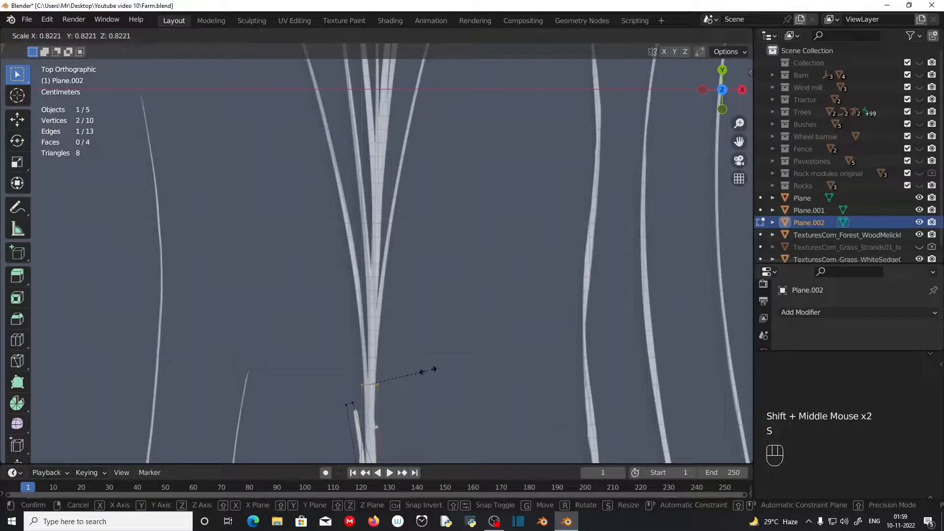
left_click(428, 370)
Extrude the stem's upper edge about 0.16 m up through the clump's centre and scale it to fit.
key("e")
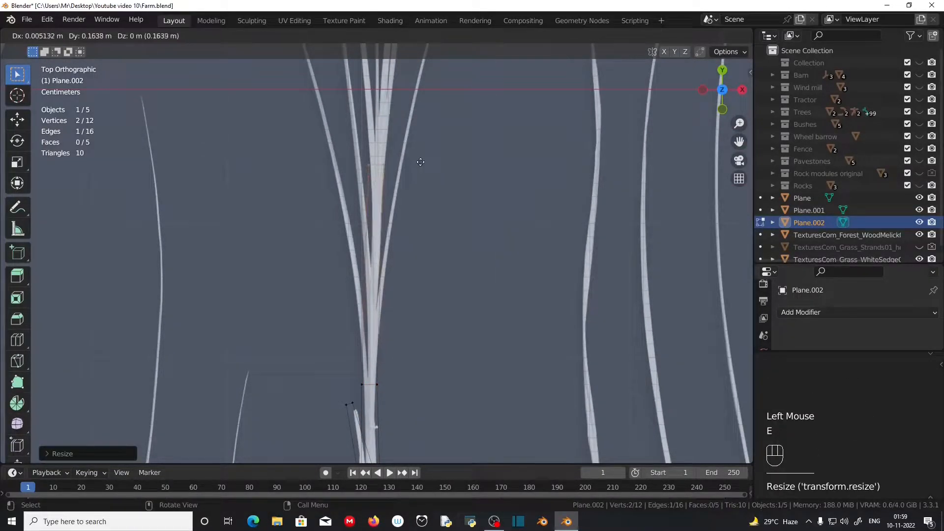
left_click(420, 162)
middle_click_drag(420, 162, 457, 349, "shift")
key("s")
left_click(443, 366)
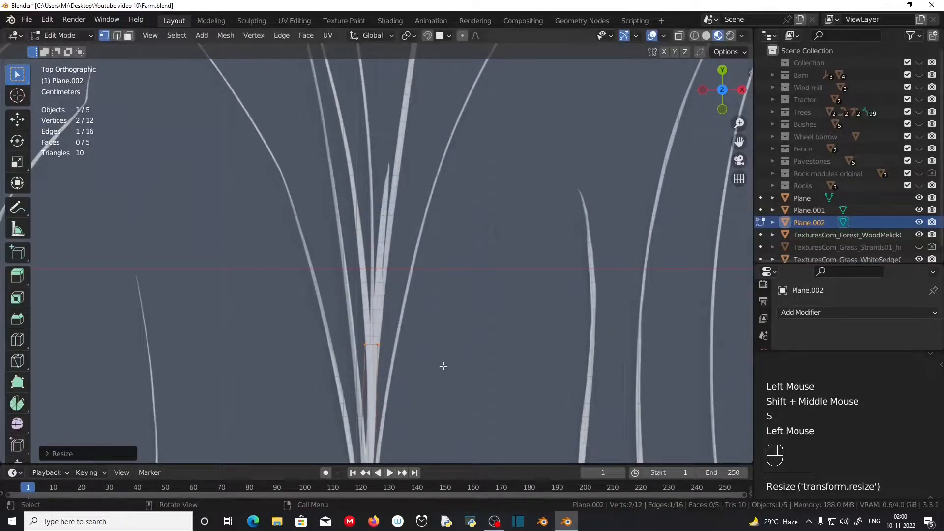
Extrude the top edge to the tip of the short central blade, rotate it, and scale it to about 0.59.
key("e")
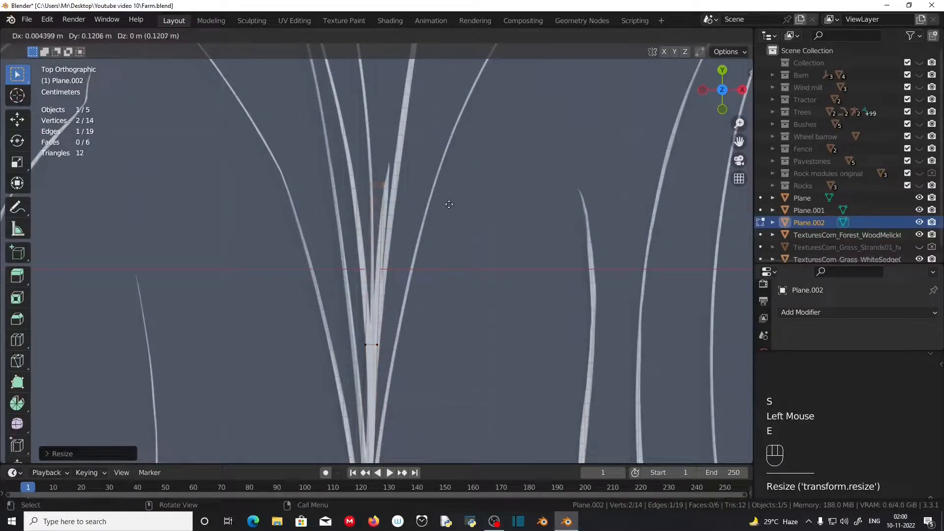
left_click(452, 204)
key("r")
left_click(456, 224)
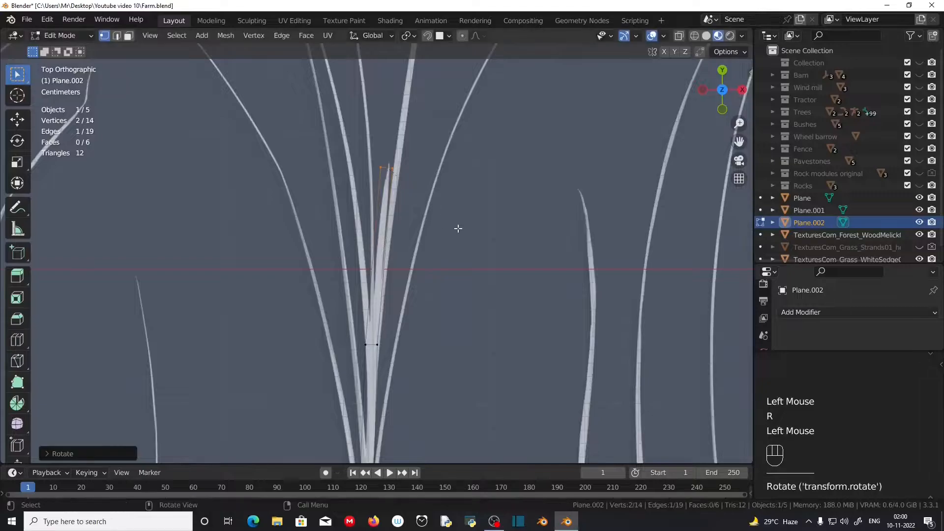
key("s")
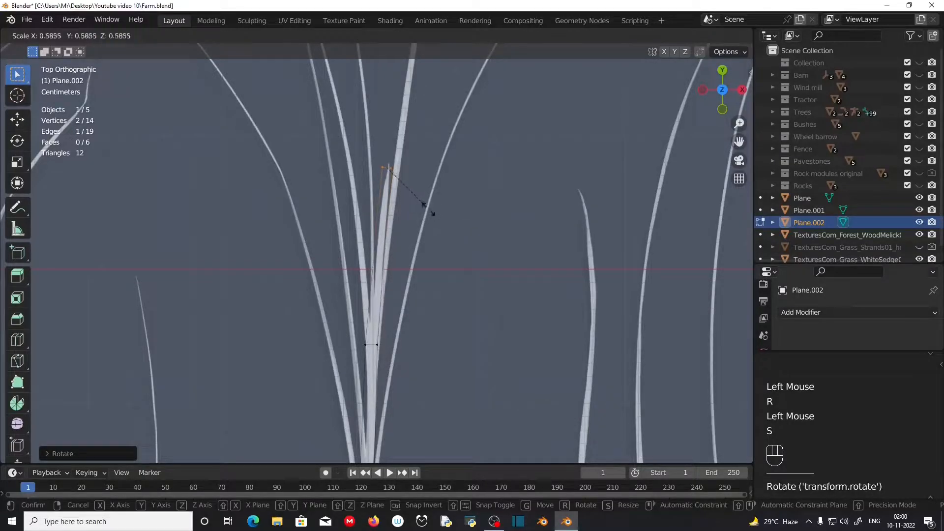
left_click(423, 204)
Extrude the stem edge just above the side shoot about 0.12 m onto the outer left blade, rotating and scaling it to fit.
scroll(430, 337, "down", 2)
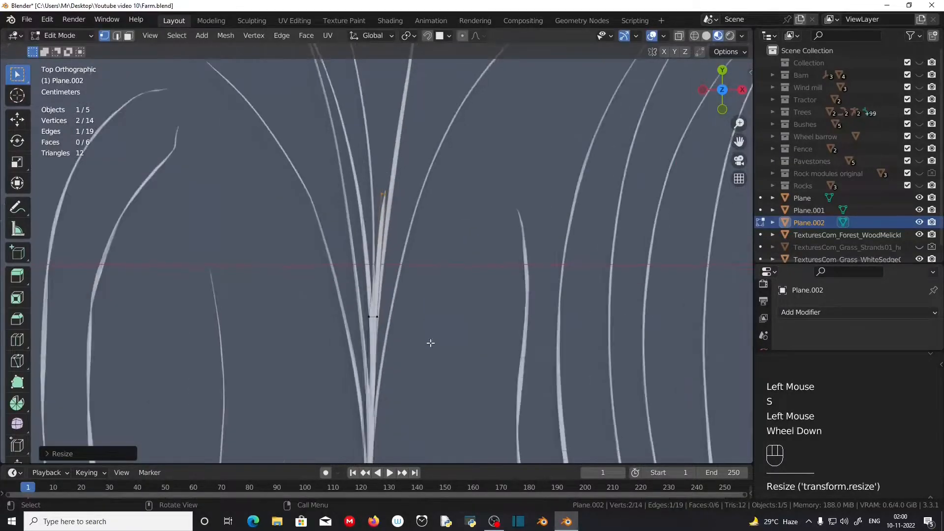
middle_click_drag(429, 342, 424, 246, "shift")
left_click_drag(341, 329, 379, 353)
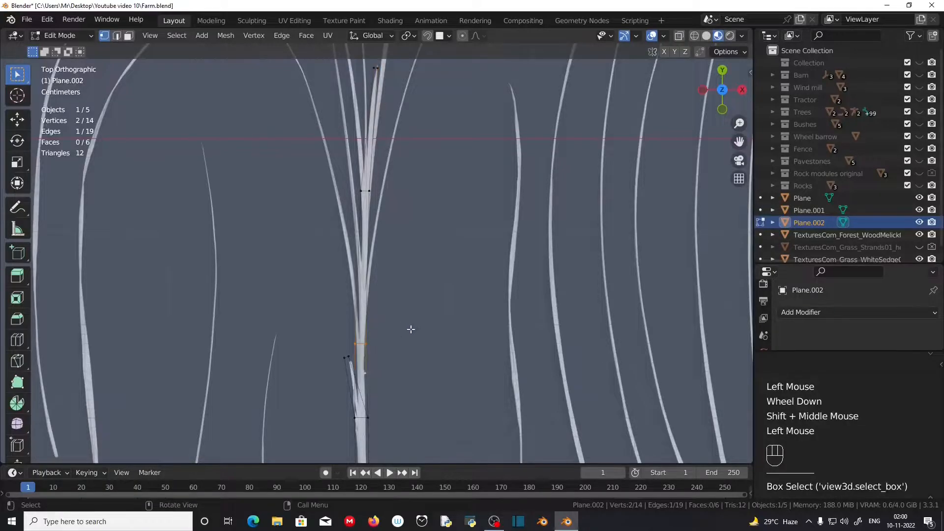
middle_click_drag(411, 328, 381, 349, "shift")
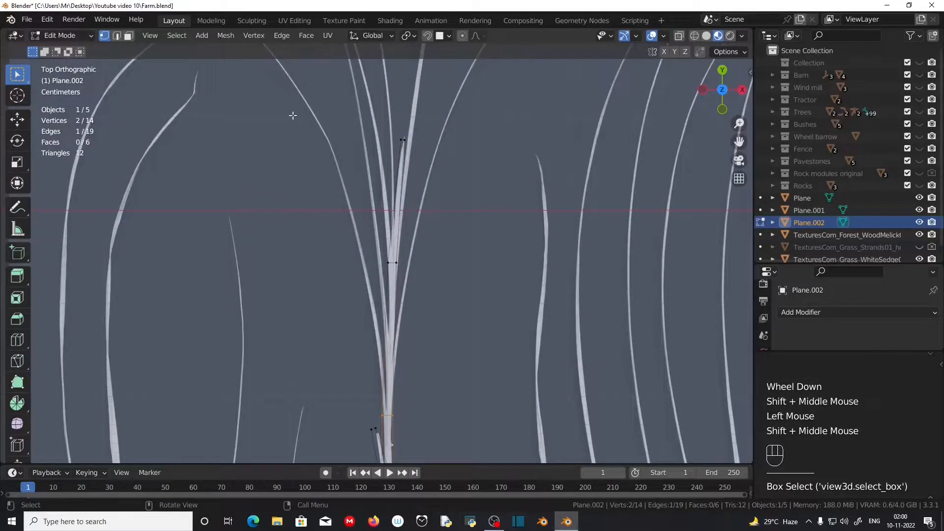
key("e")
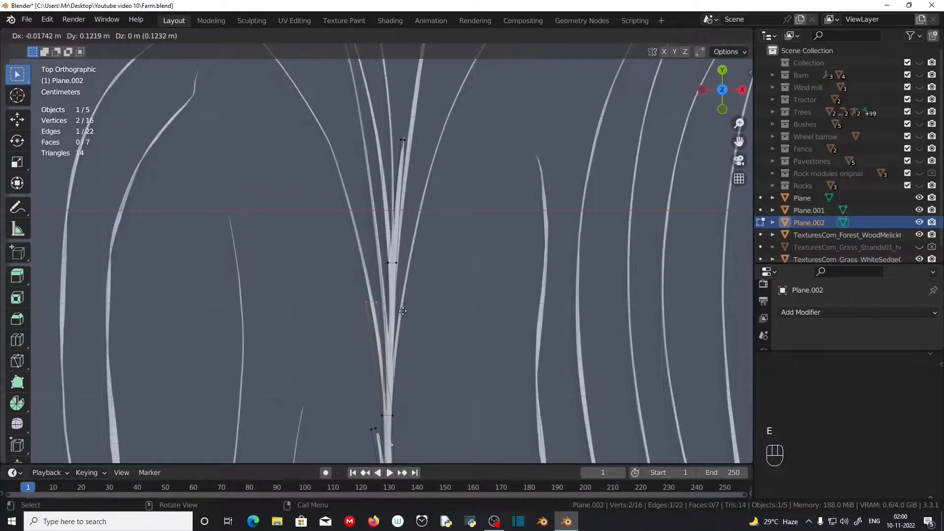
left_click(458, 315)
key("r")
left_click(457, 313)
key("s")
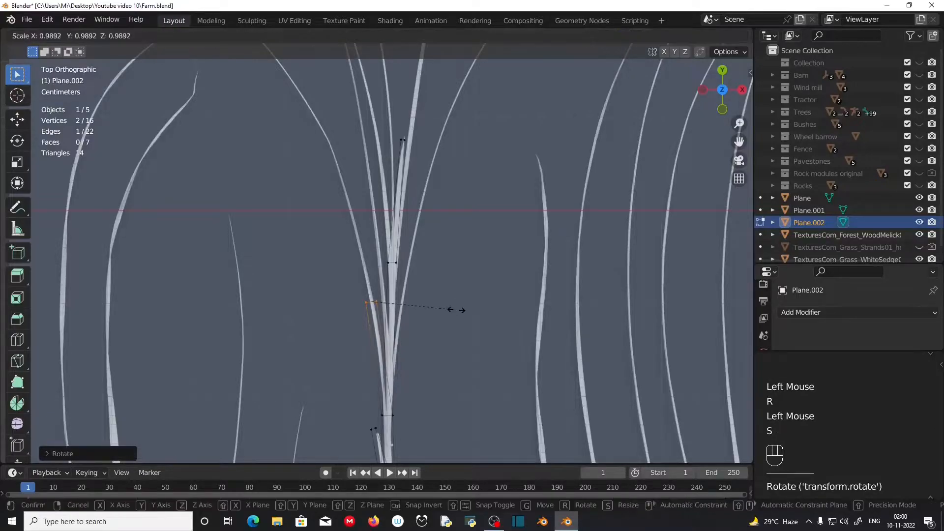
left_click(448, 311)
Extrude the outer left blade's edge about 0.17 m up to the blade's bend and rotate it to follow the curve.
scroll(446, 344, "up", 3)
middle_click_drag(446, 363, 423, 314, "shift")
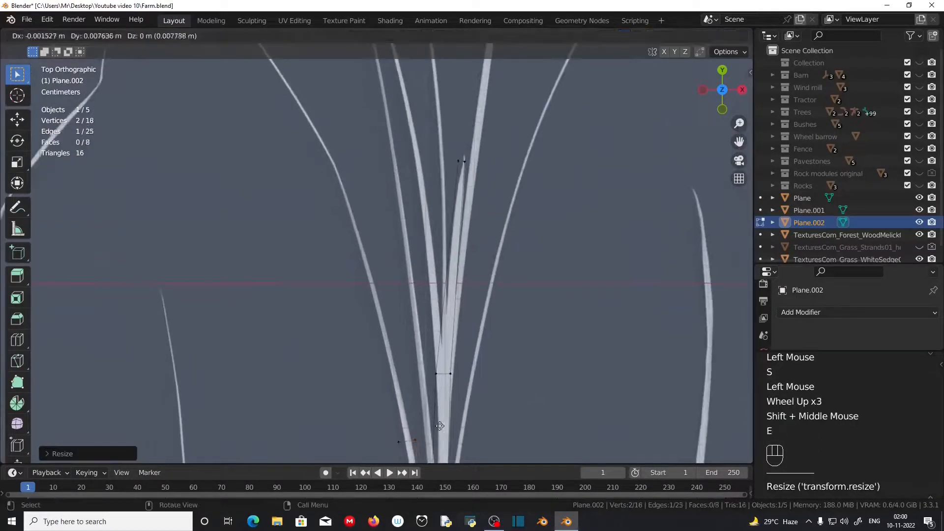
key("e")
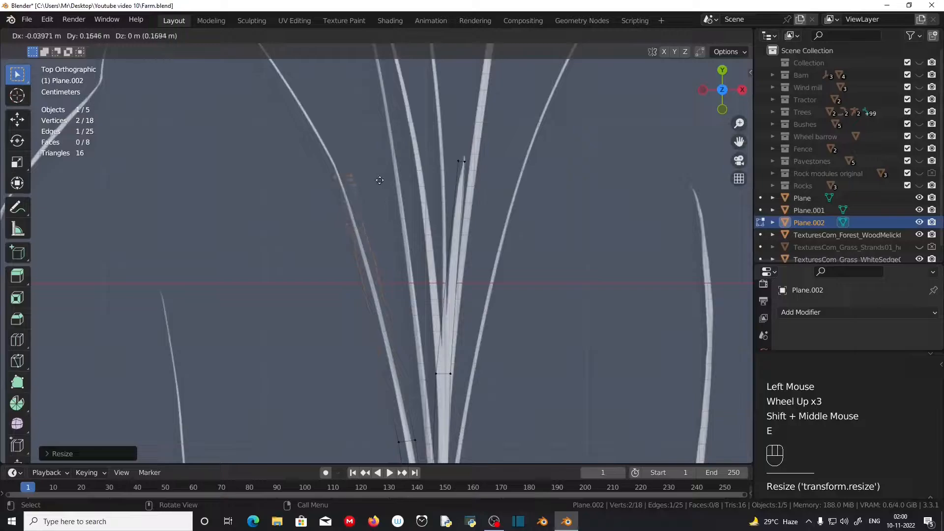
left_click(379, 179)
key("r")
left_click(381, 169)
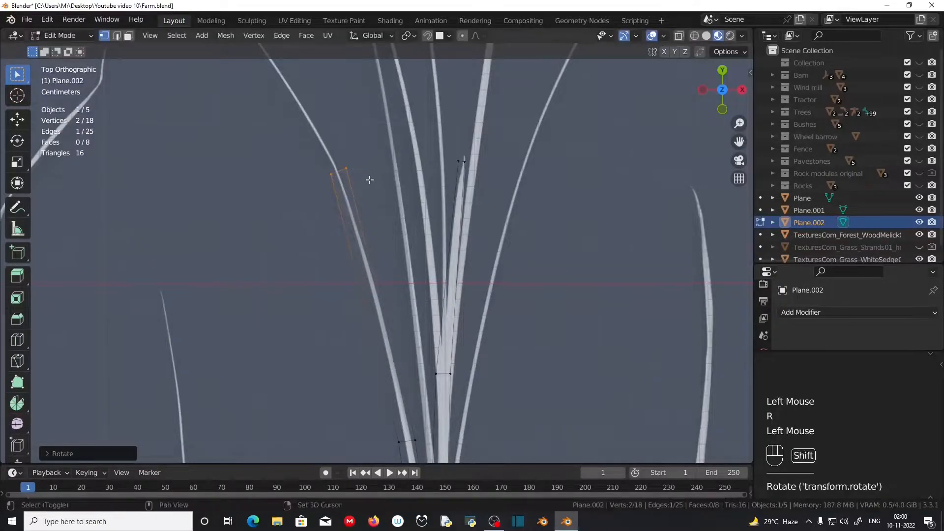
Extrude the outer left blade further past its bend toward the tip, and narrow the edge at the bend.
middle_click_drag(369, 179, 421, 318, "shift")
key("e")
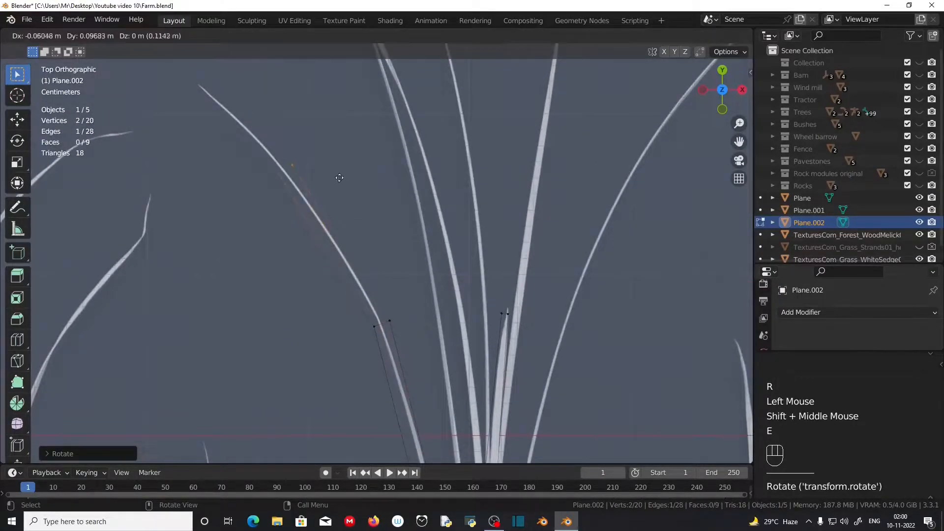
left_click(327, 163)
left_click_drag(348, 290, 424, 343)
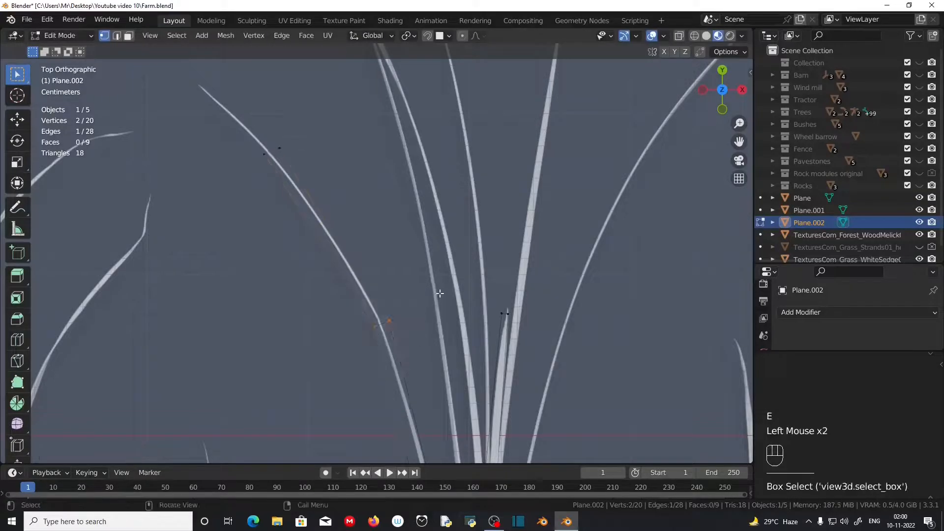
key("s")
left_click(421, 297)
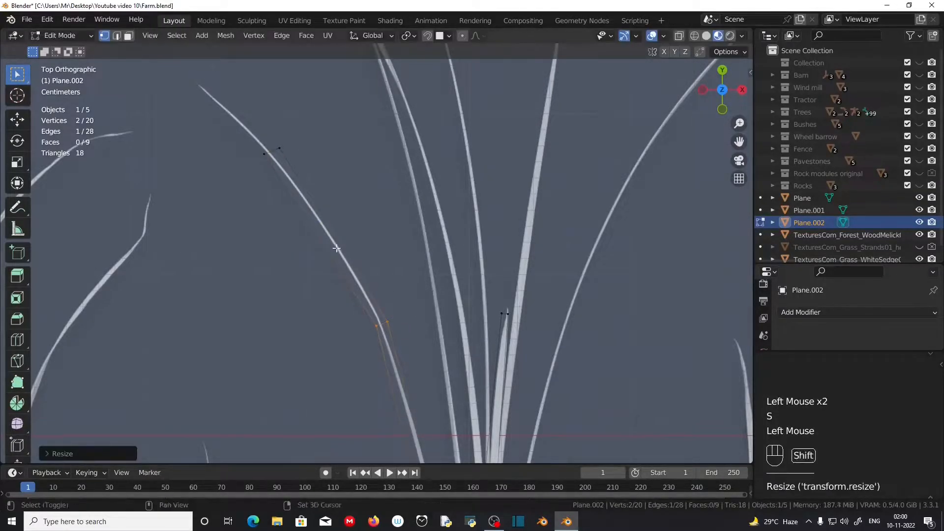
Rotate, narrow and reposition the outer left blade's end edge so it sits squarely across the blade near its tip.
middle_click_drag(344, 177, 422, 299, "shift")
left_click_drag(320, 242, 427, 294)
key("r")
left_click(418, 255)
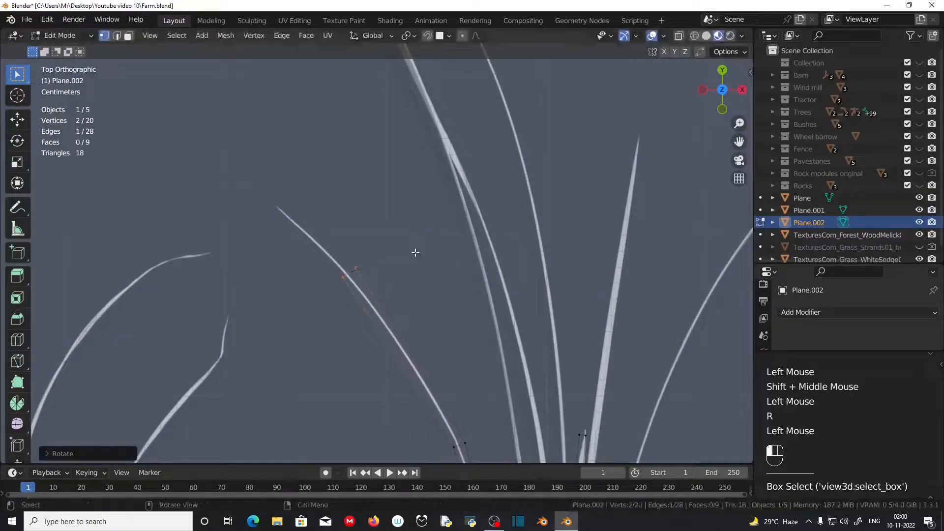
key("s")
left_click(388, 262)
key("g")
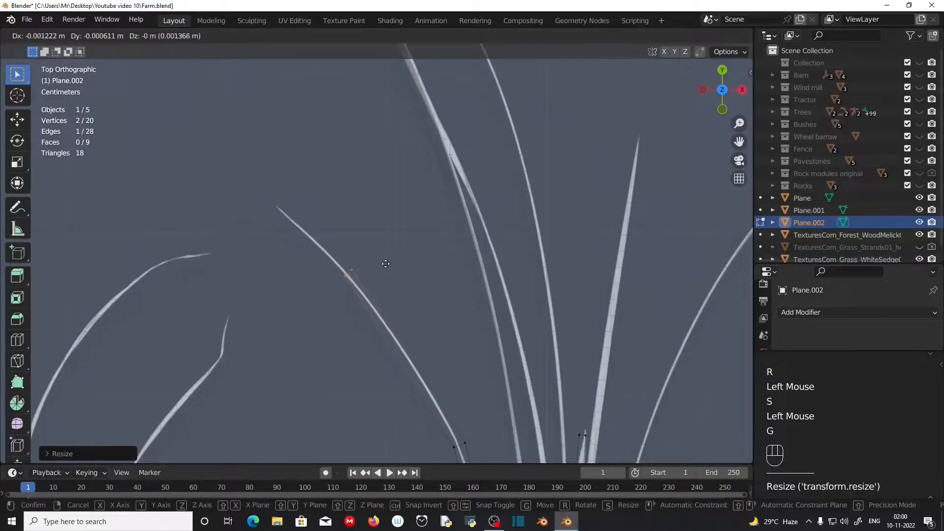
left_click(385, 263)
Extrude the outer left blade about 0.07 m to just past its tip and scale the end edge to about 0.48.
key("e")
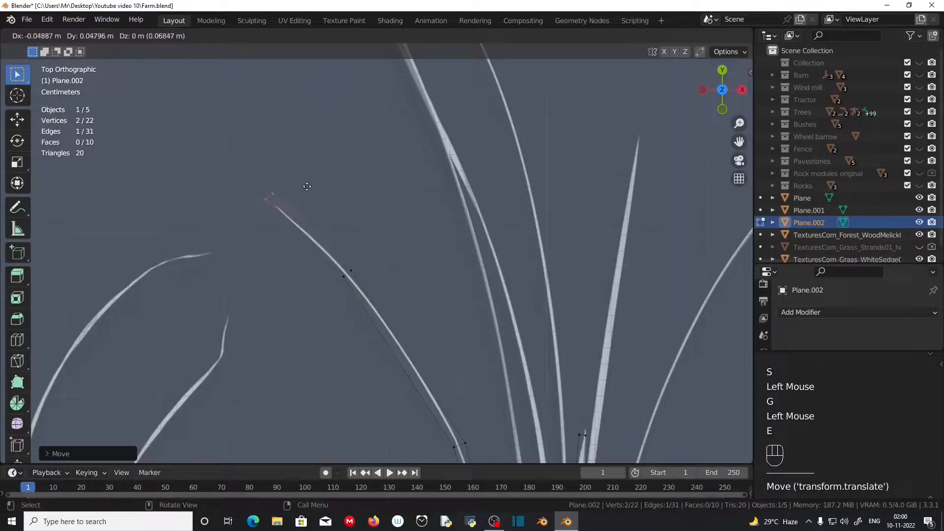
left_click(307, 186)
key("s")
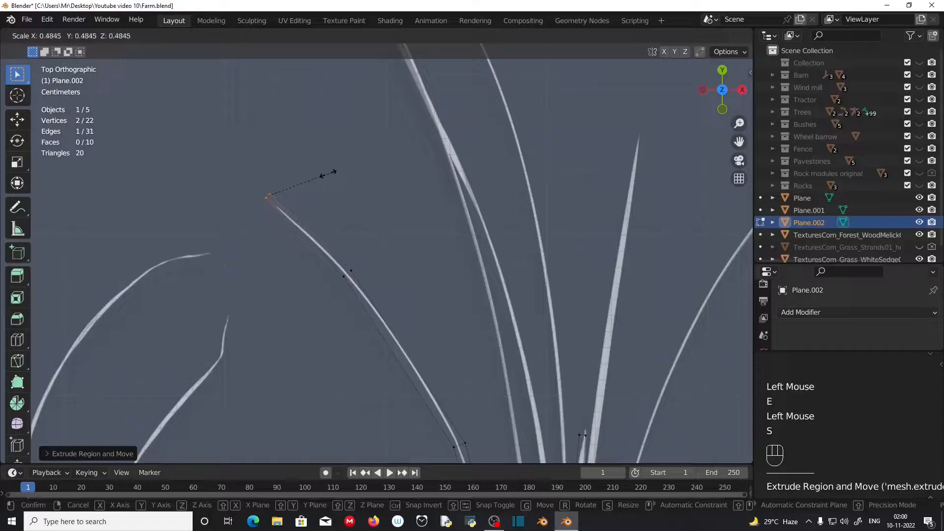
left_click(327, 173)
Extrude the stem edge at the fork onto the outer right blade, rotate it to follow the blade, and scale it to about 0.66.
scroll(328, 173, "down", 2)
middle_click_drag(327, 173, 383, 189, "shift")
middle_click_drag(478, 304, 420, 349, "shift")
scroll(420, 249, "up", 2)
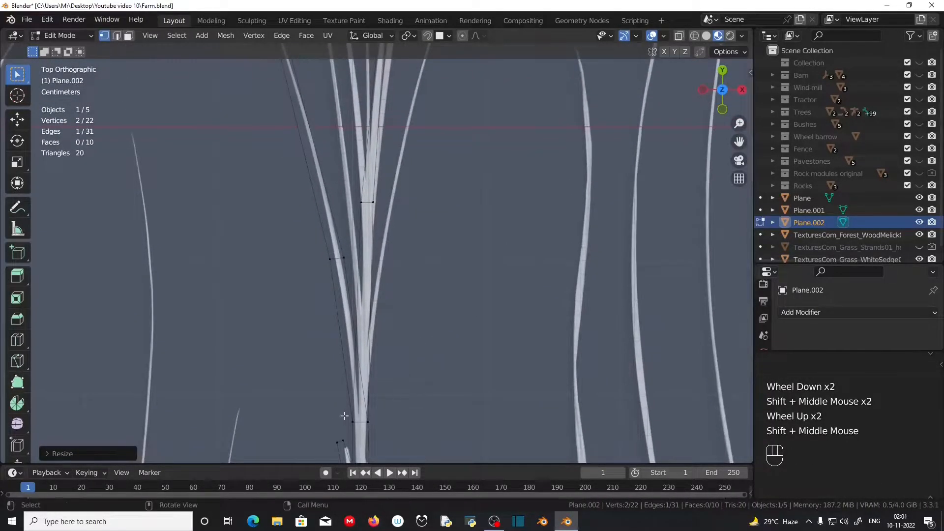
left_click_drag(344, 416, 400, 442)
left_click_drag(342, 417, 378, 426)
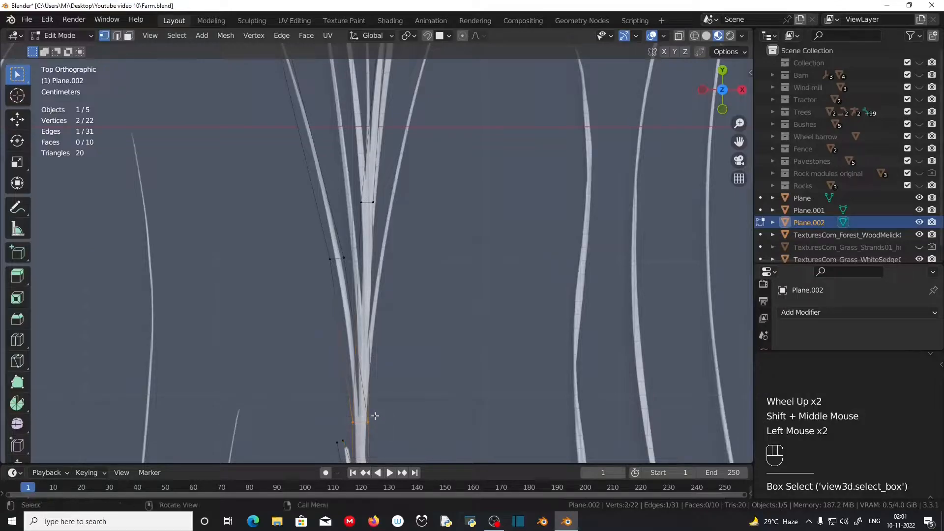
key("e")
left_click(396, 272)
key("r")
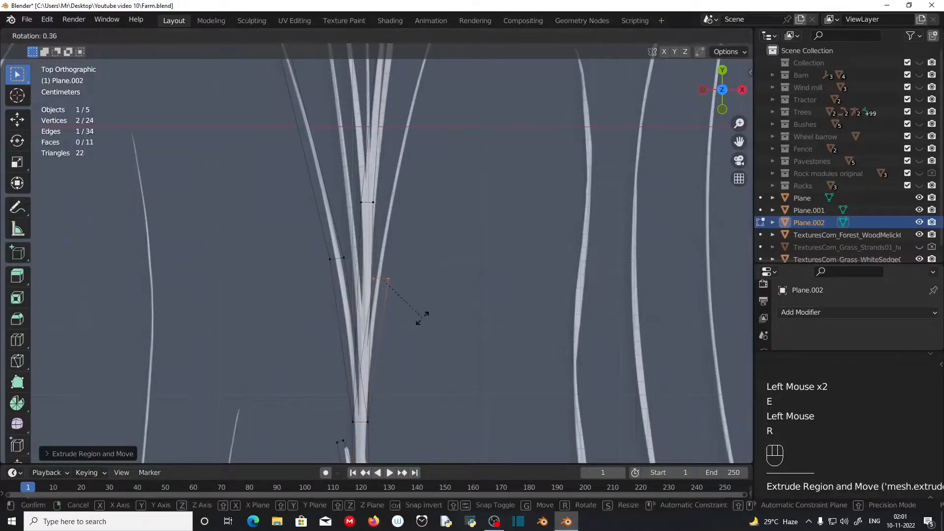
left_click(418, 332)
key("s")
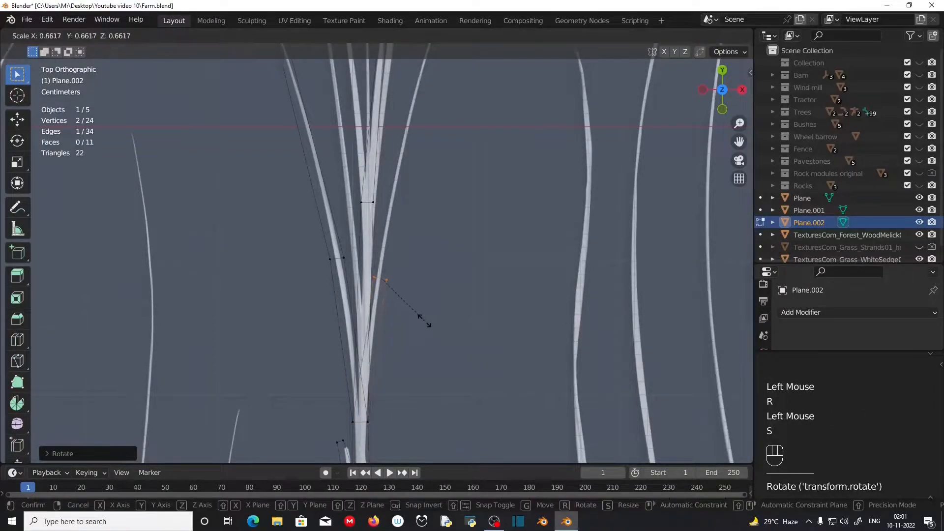
left_click(428, 320)
Extrude the outer right blade's end edge about 0.18 m further up along the blade.
middle_click_drag(401, 271, 379, 432, "shift")
key("e")
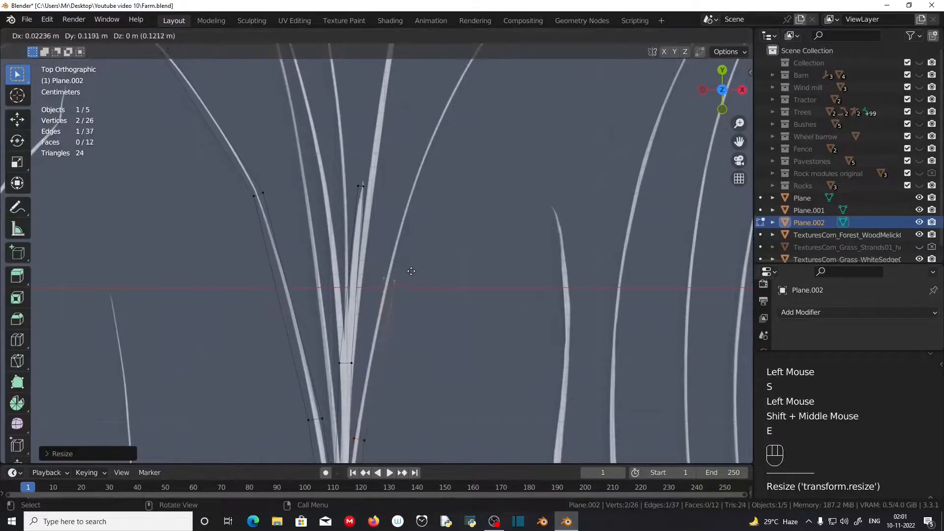
left_click(432, 192)
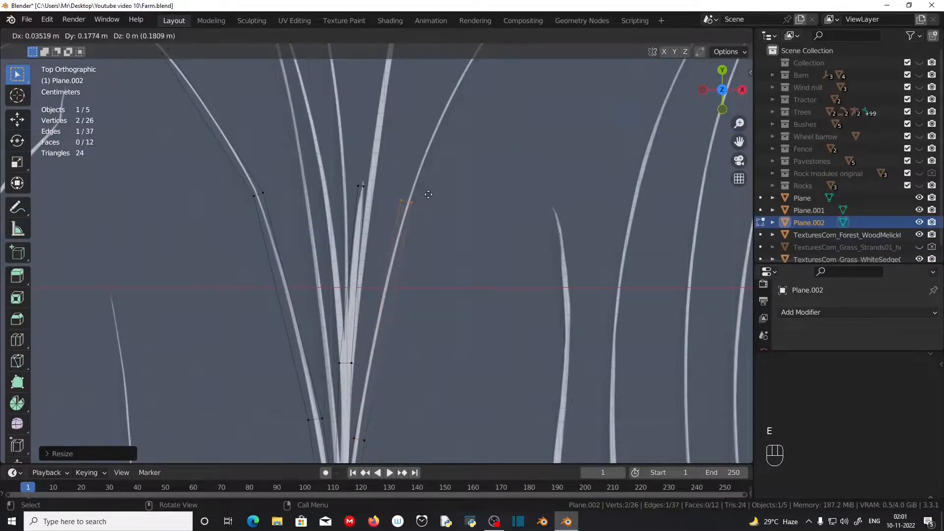
Reposition and rotate the outer right blade's end edge by about 8°, and extrude it further up along the blade's curve.
middle_click_drag(438, 216, 407, 369, "shift")
key("g")
left_click(402, 389)
key("r")
left_click(400, 392)
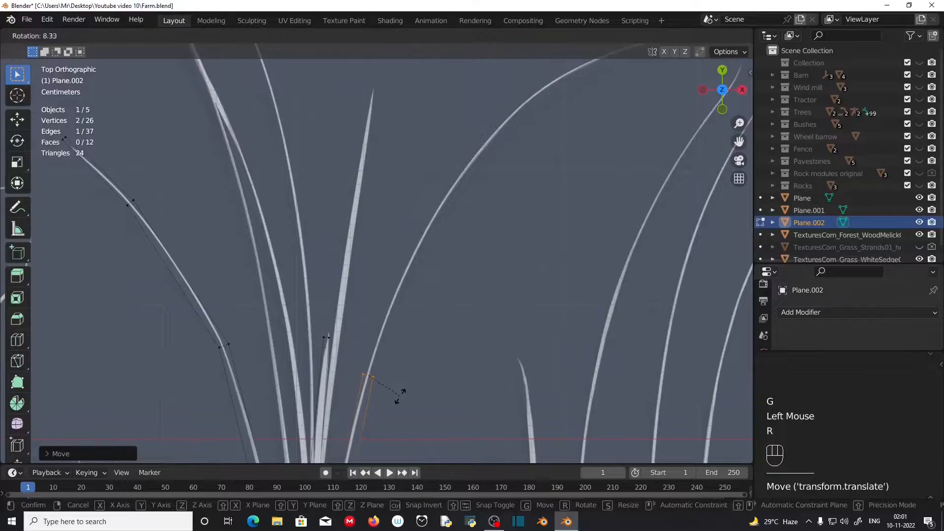
key("e")
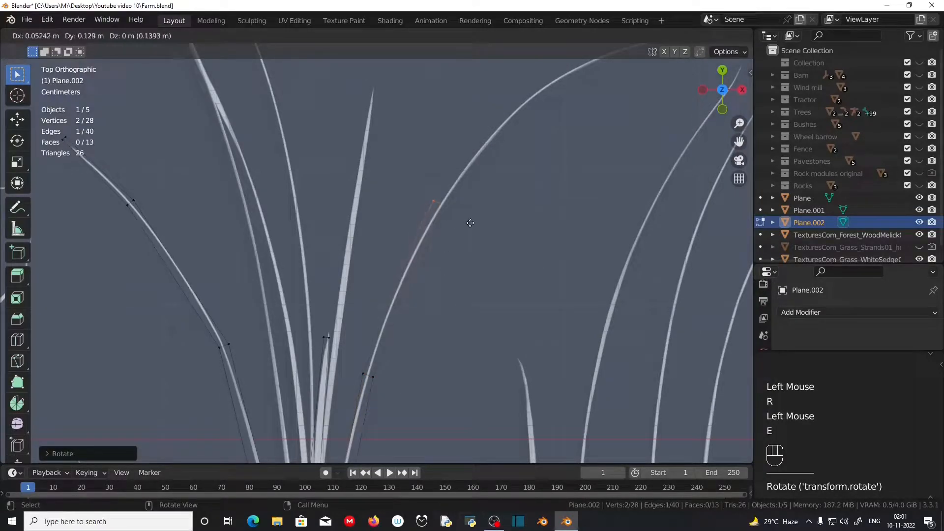
left_click(462, 241)
Extrude the outer right blade's end edge to where the blade starts bending over, rotate it across the blade and narrow it.
middle_click_drag(468, 274, 468, 297, "shift")
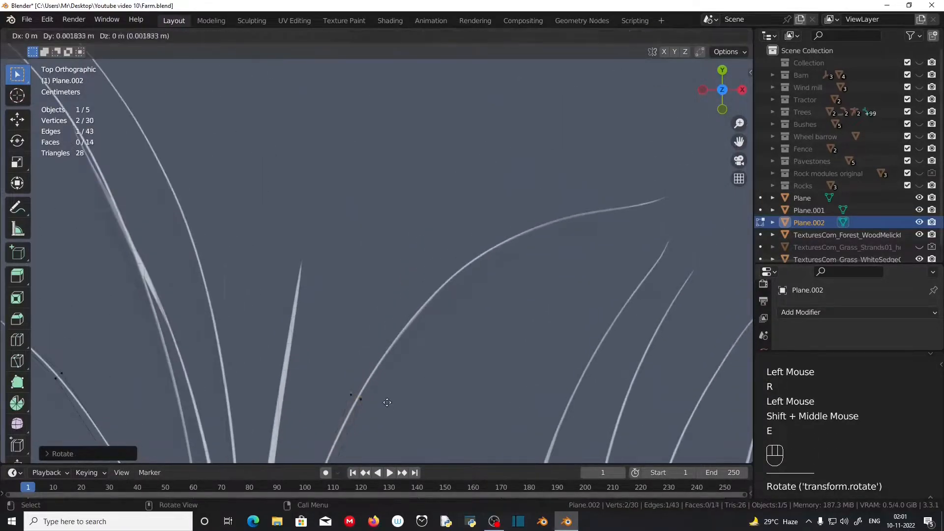
key("e")
left_click(470, 299)
key("r")
left_click(480, 300)
key("s")
left_click(489, 302)
Extrude the outer right blade over its bend, rotate and recentre the end edge on the blade, and scale it to about 0.90.
key("e")
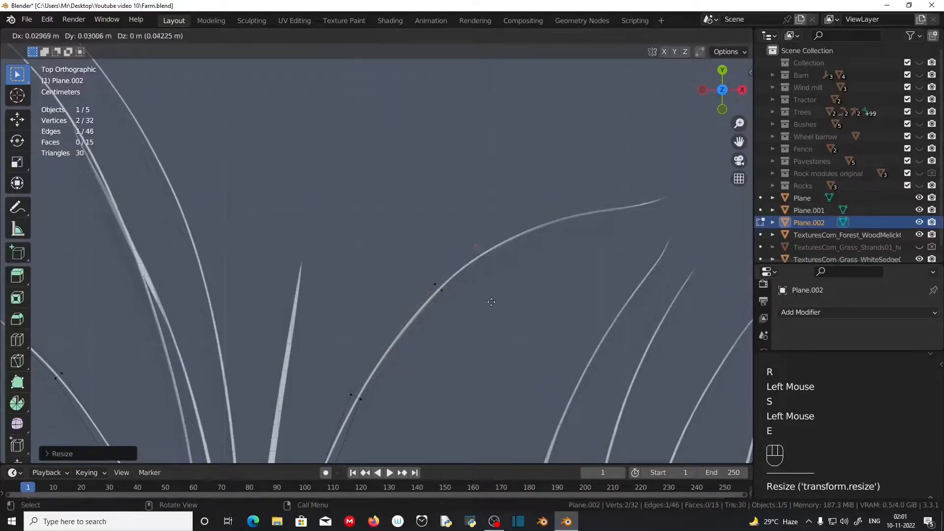
left_click(536, 285)
key("r")
left_click(553, 318)
key("g")
left_click(544, 319)
key("s")
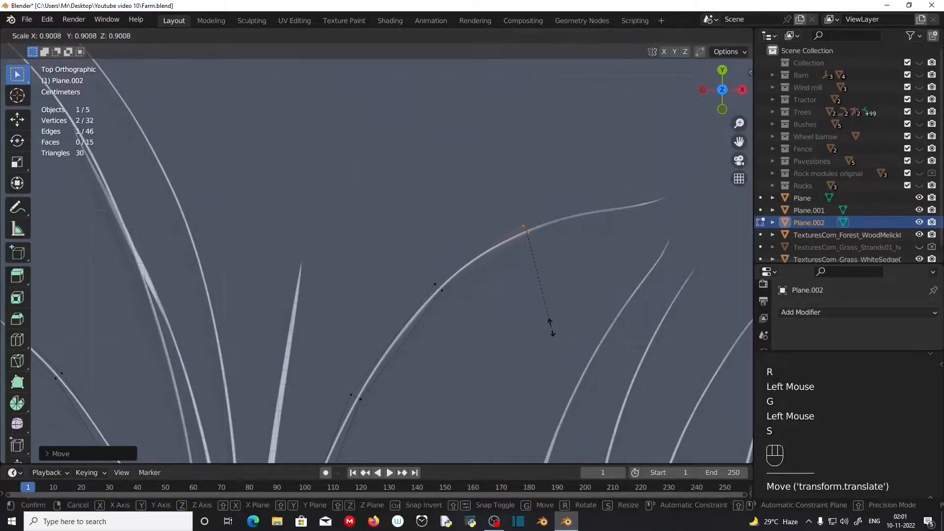
left_click(549, 328)
Extrude the outer right blade onto its nearly horizontal end section, rotating and narrowing the new edge to fit the blade.
key("e")
left_click(632, 309)
key("r")
left_click(609, 339)
key("s")
left_click(619, 351)
Extrude the outer right blade's last segment to its tip and scale down the end edge.
key("e")
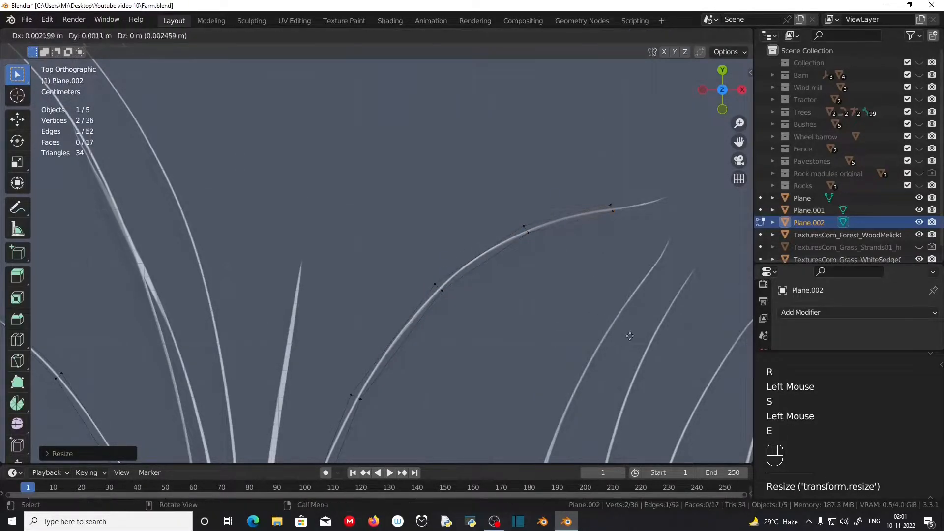
left_click(678, 328)
key("s")
left_click(683, 325)
Extrude the stem edge at the fork about 0.27 m onto the straight upright blade, rotate it, and scale it to about 0.61.
scroll(371, 426, "down", 2)
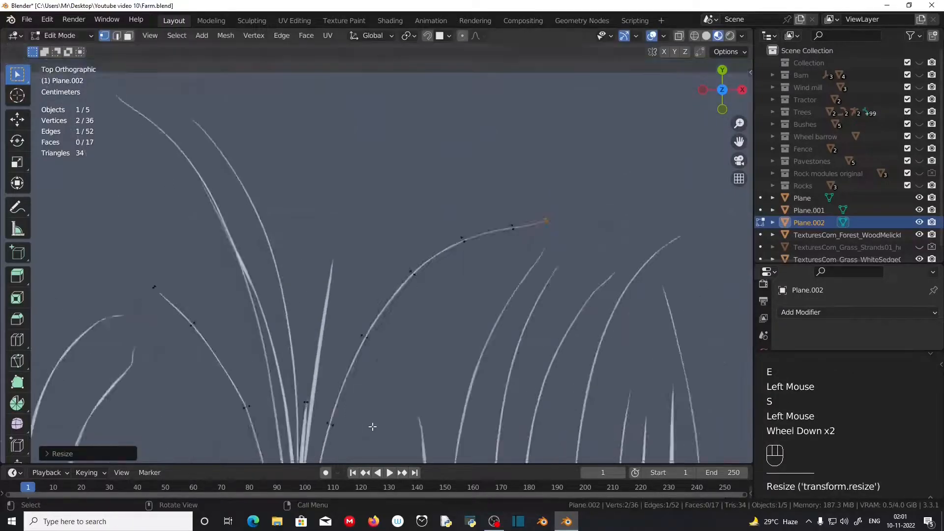
middle_click_drag(371, 426, 443, 256, "shift")
scroll(442, 256, "up", 2)
middle_click_drag(462, 246, 345, 197, "shift")
scroll(344, 198, "down", 2)
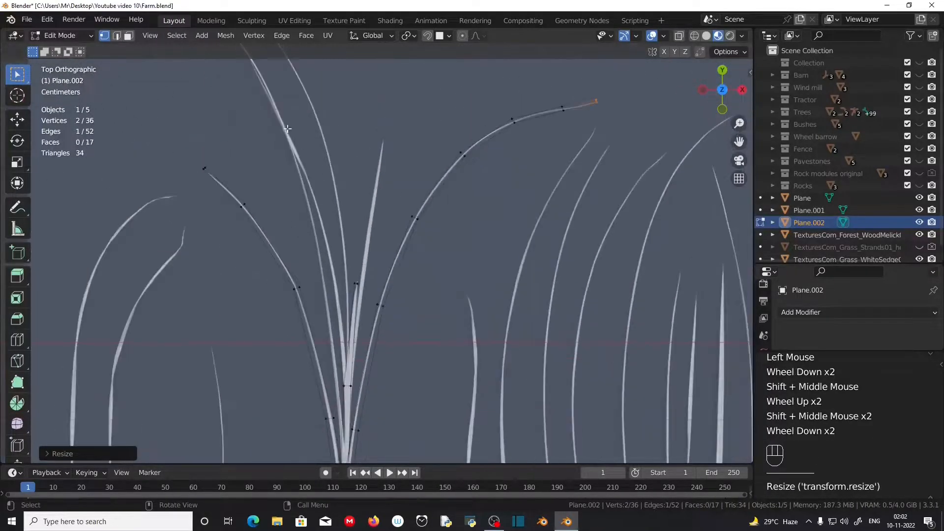
middle_click_drag(400, 289, 413, 193, "shift")
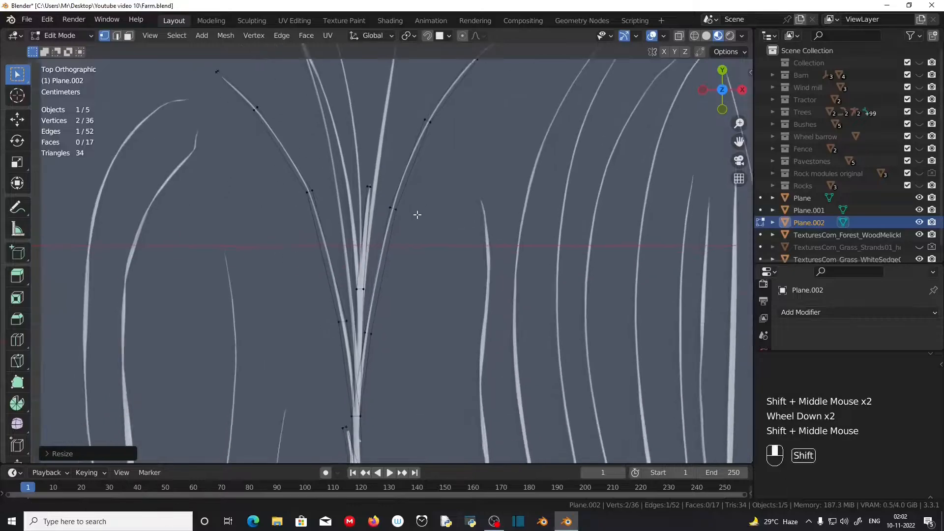
left_click(357, 405)
key("e")
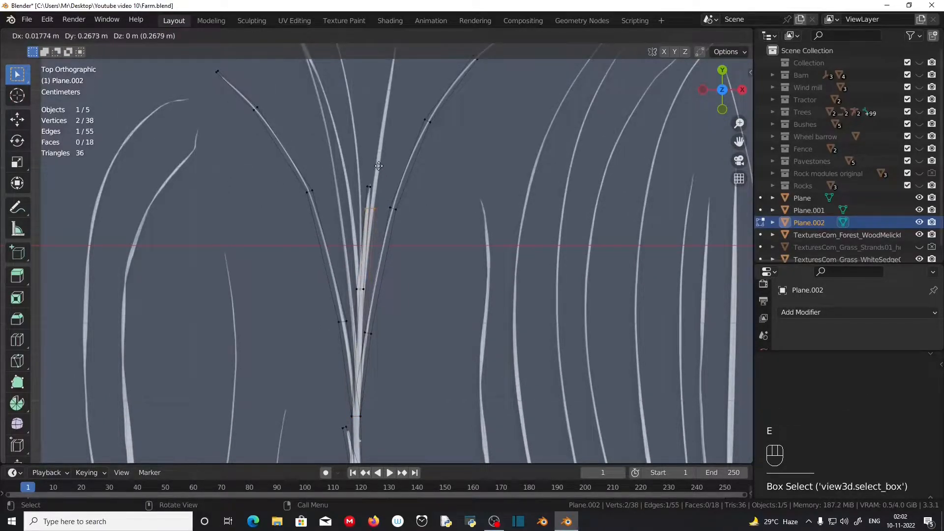
left_click(400, 238)
key("r")
left_click(404, 234)
middle_click_drag(404, 234, 428, 350, "shift")
key("s")
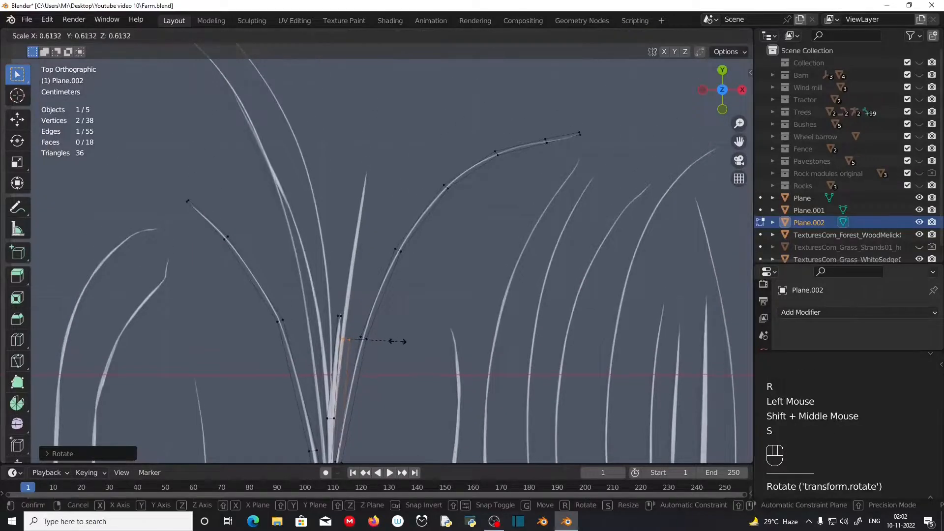
left_click(398, 342)
Extrude the straight upright blade's end edge to its tip and scale it down to a narrow end.
key("e")
left_click(399, 177)
key("s")
left_click(413, 187)
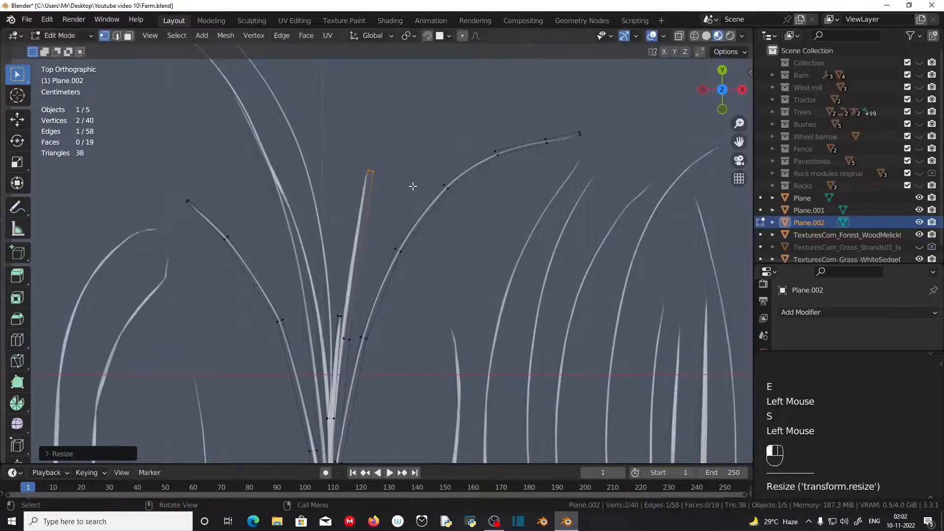
key("s")
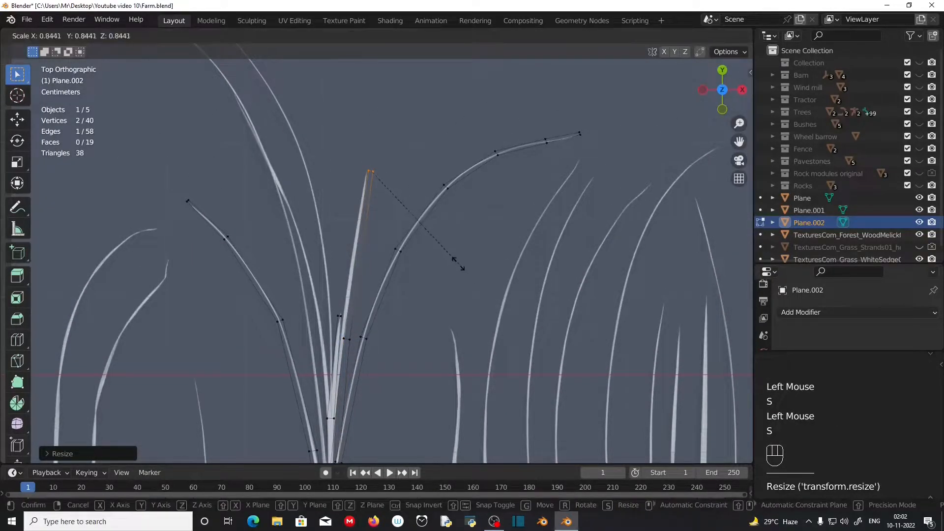
left_click(462, 268)
Extrude the stem edge at the fork about 0.3 m onto the leftmost tall inner blade and rotate it about 13° counterclockwise.
middle_click_drag(462, 268, 421, 297, "shift")
scroll(389, 297, "down", 2)
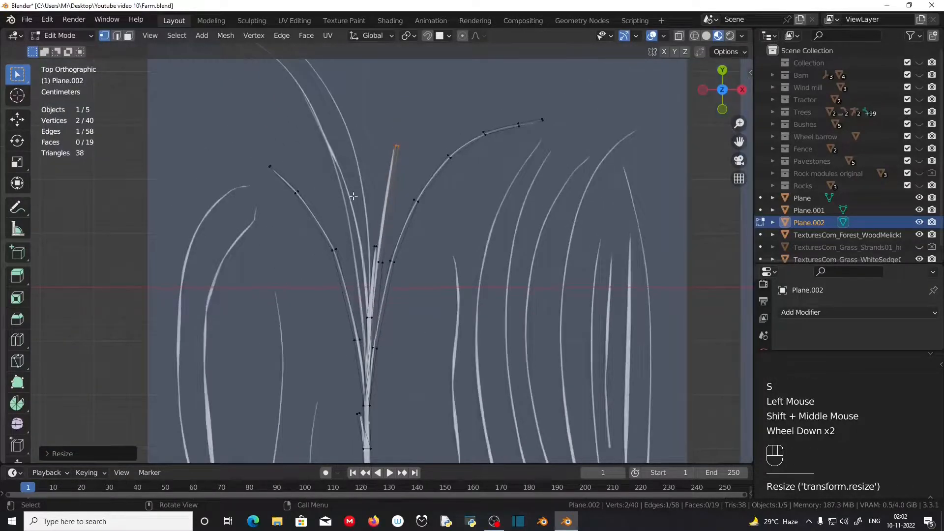
left_click(362, 401)
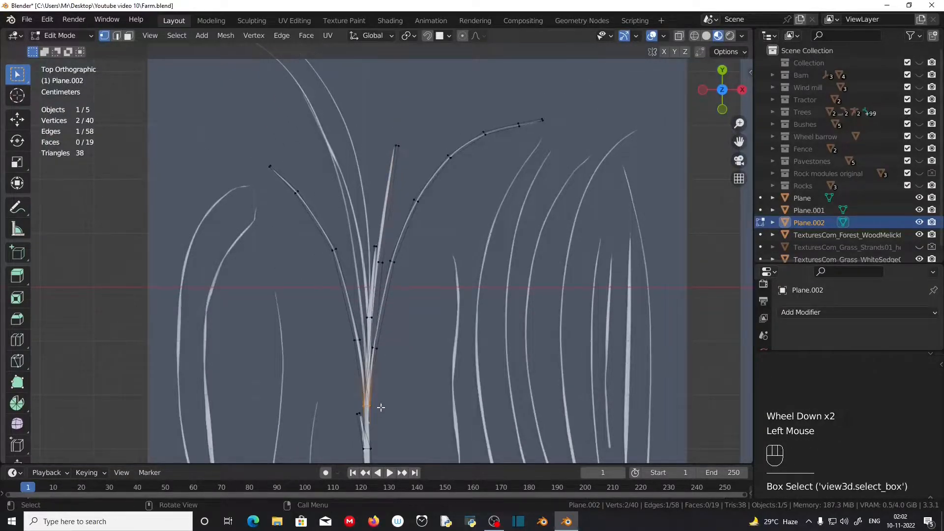
key("e")
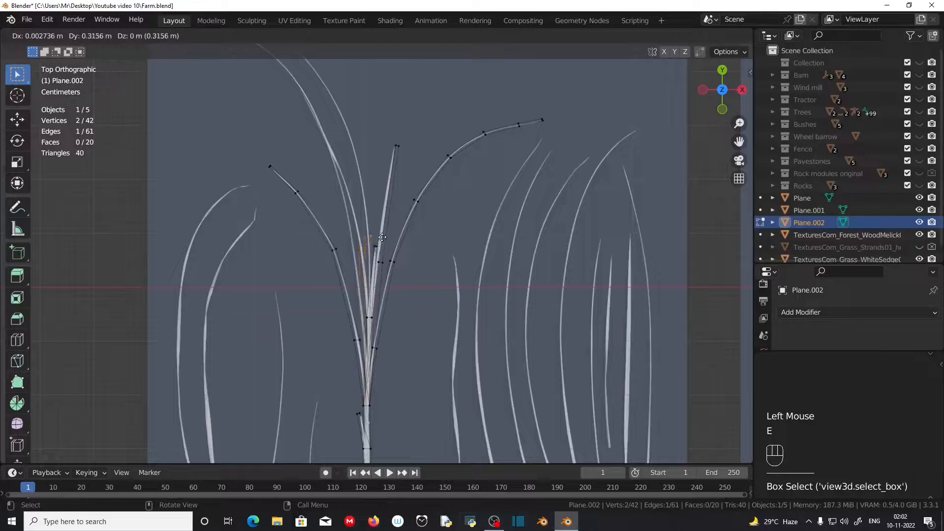
left_click(379, 242)
key("r")
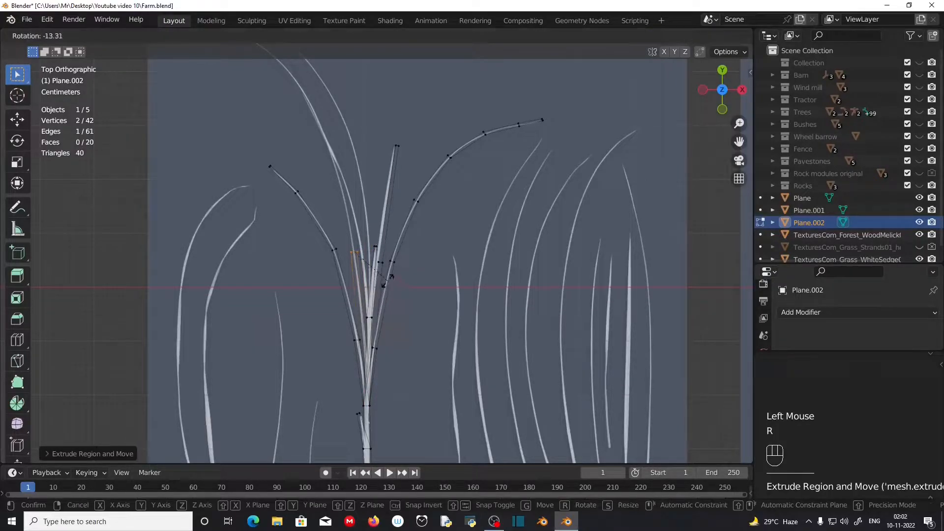
left_click(387, 280)
Extrude the leftmost tall inner blade about 0.22 m further, then rotate and narrow its end edge to follow the blade.
middle_click_drag(398, 301, 405, 393, "shift")
key("e")
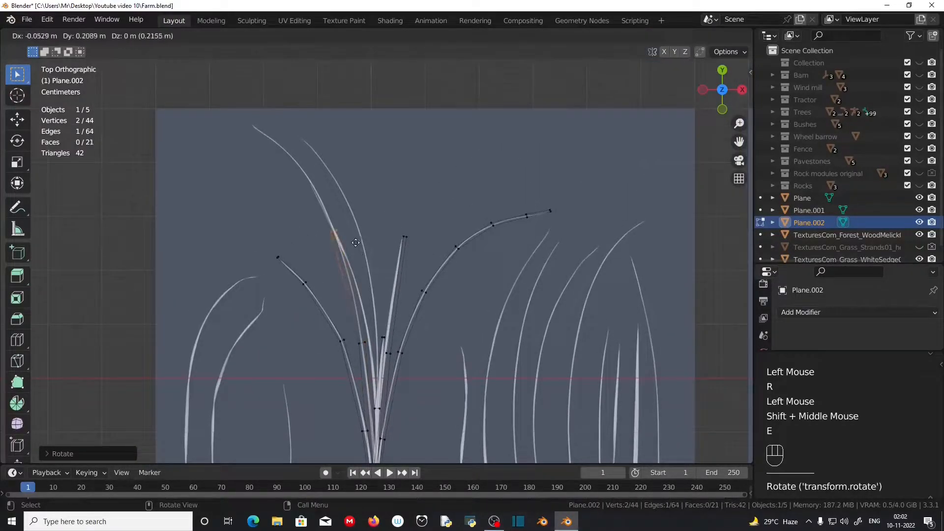
left_click(356, 242)
key("r")
left_click(389, 276)
middle_click_drag(389, 275, 412, 372, "shift")
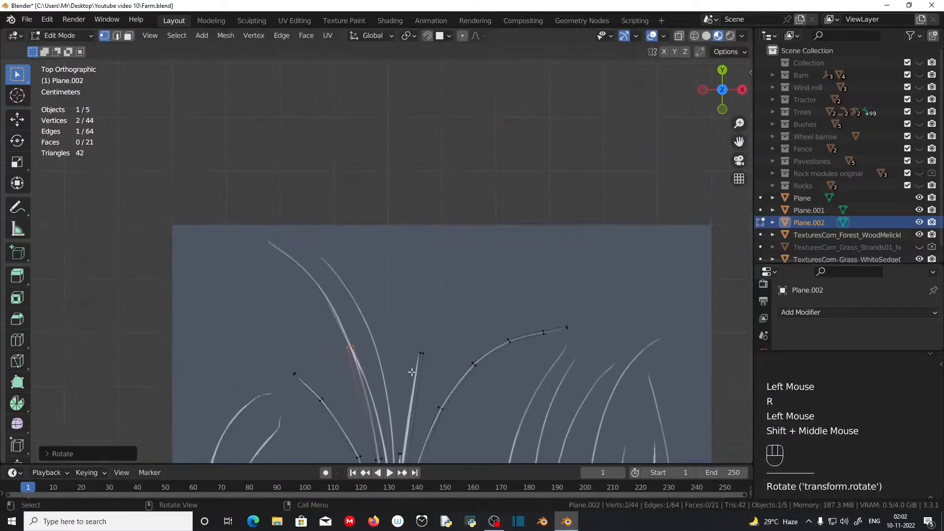
key("s")
left_click(407, 369)
Extrude the leftmost tall inner blade about 0.13 m up its curve and rotate the end edge to sit across it.
key("e")
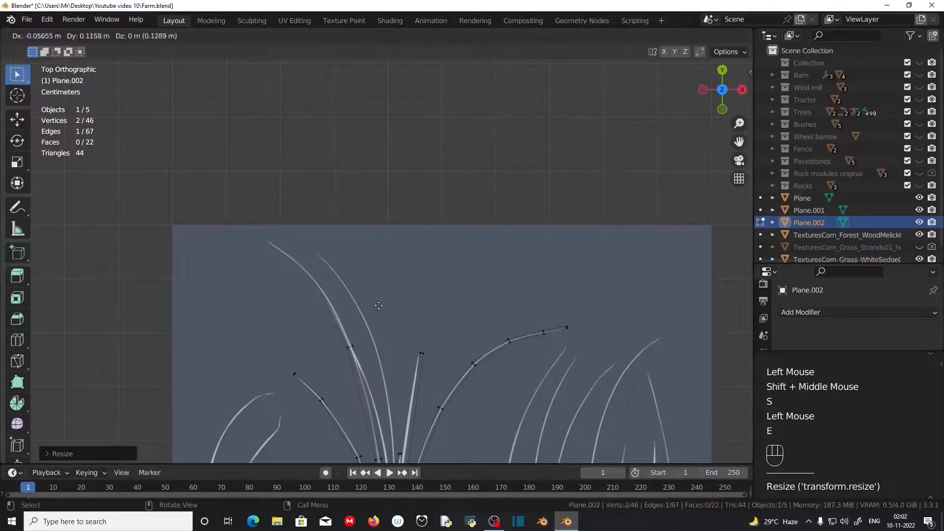
left_click(408, 315)
key("r")
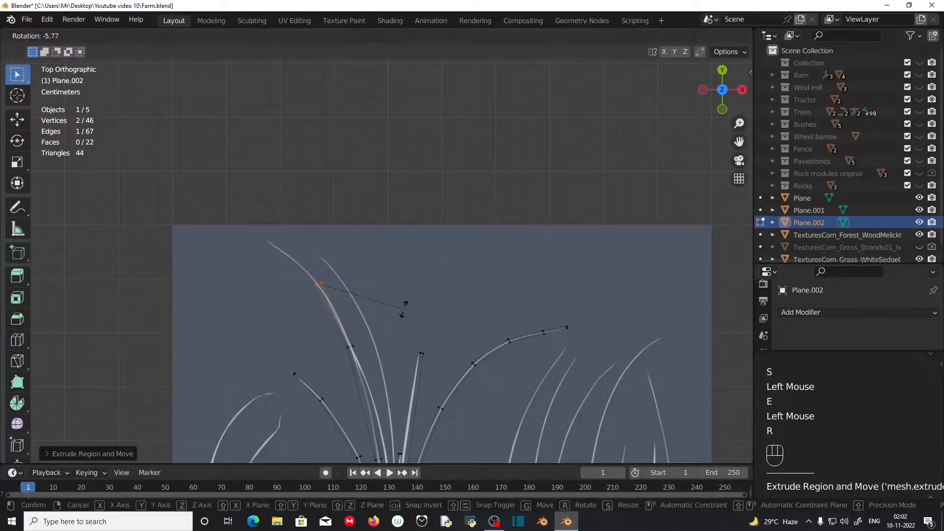
left_click(394, 301)
Extrude the leftmost tall inner blade about 0.13 m to just past its tip and narrow the end edge.
key("e")
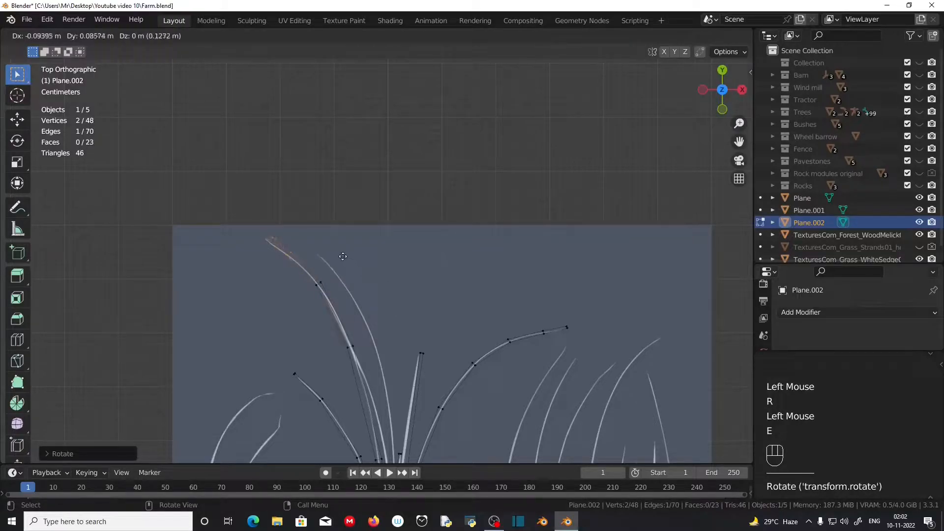
left_click(343, 256)
key("s")
left_click(440, 292)
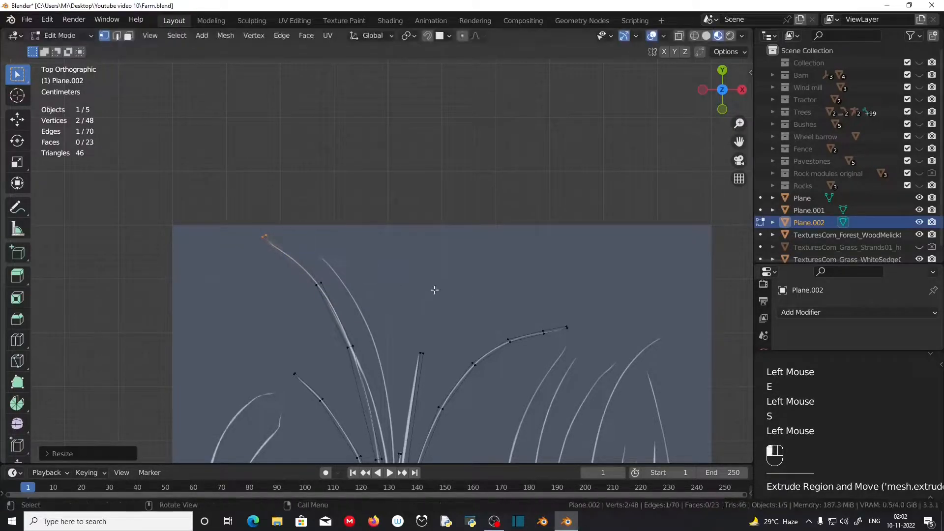
Extrude the stem edge at the fork onto the remaining tall inner blade and rotate the new edge to follow it.
scroll(432, 291, "down", 2)
middle_click_drag(432, 291, 474, 334, "shift")
scroll(404, 177, "up", 2)
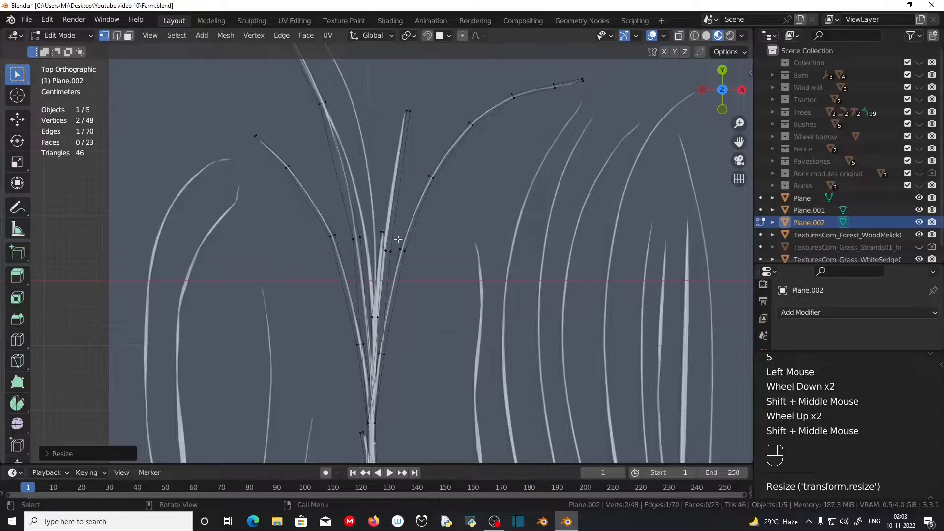
middle_click_drag(409, 253, 410, 285)
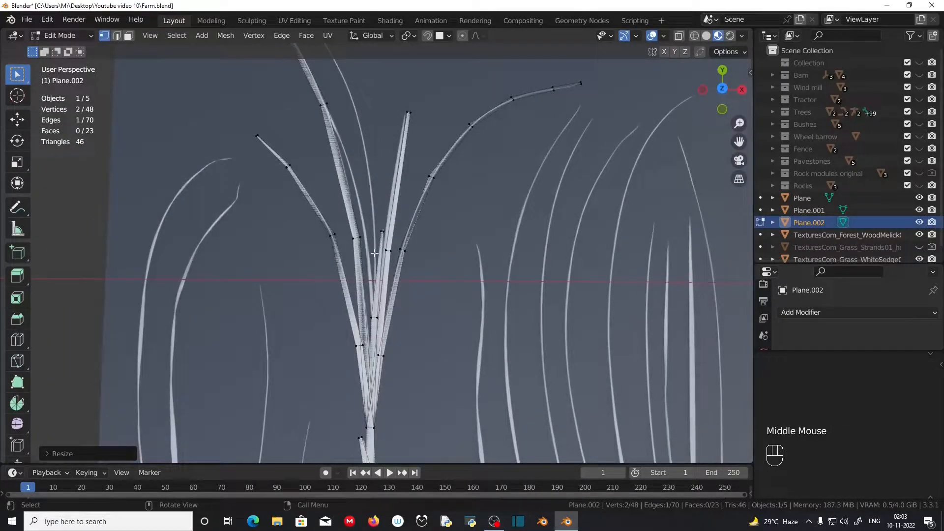
key("KP_7")
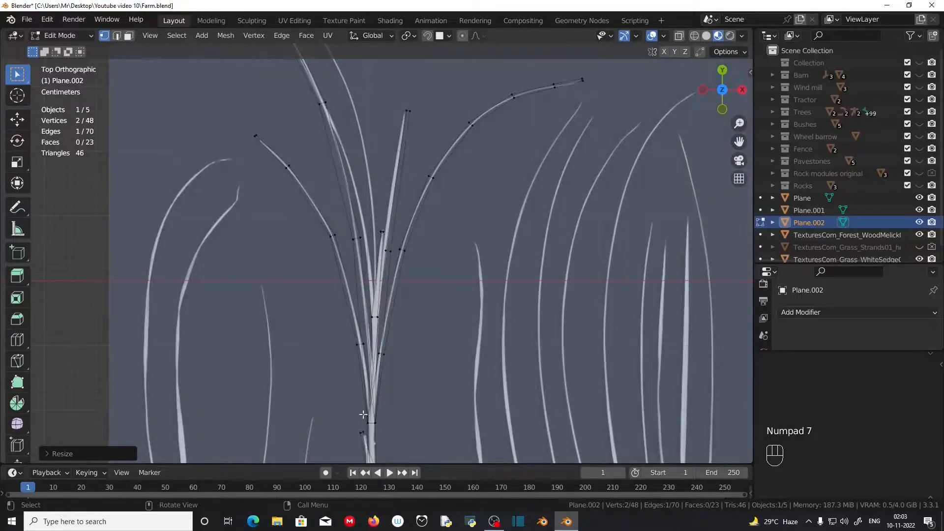
left_click_drag(363, 415, 386, 432)
key("e")
left_click(417, 255)
key("r")
left_click(434, 297)
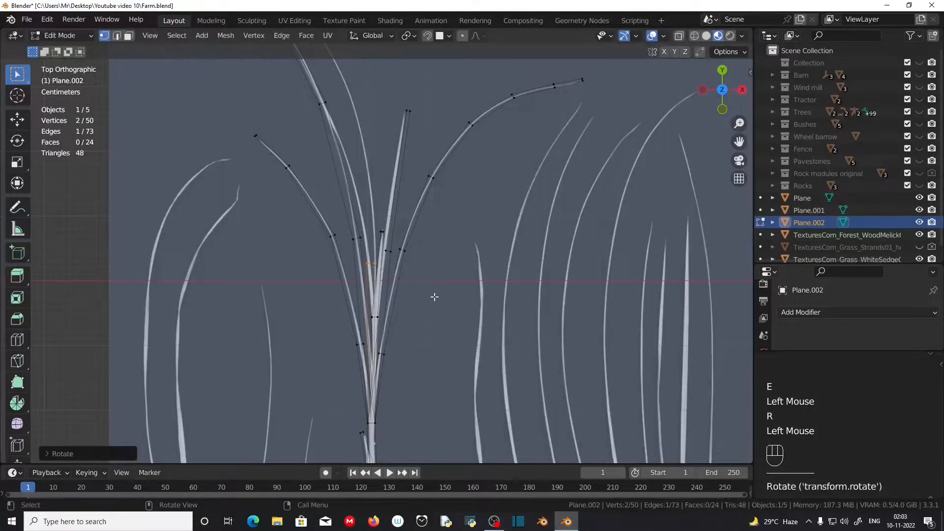
Extrude the remaining tall inner blade's end edge further up and rotate it squarely across the blade.
key("e")
left_click(434, 210)
key("r")
left_click(462, 253)
middle_click_drag(459, 254, 459, 419, "shift")
key("r")
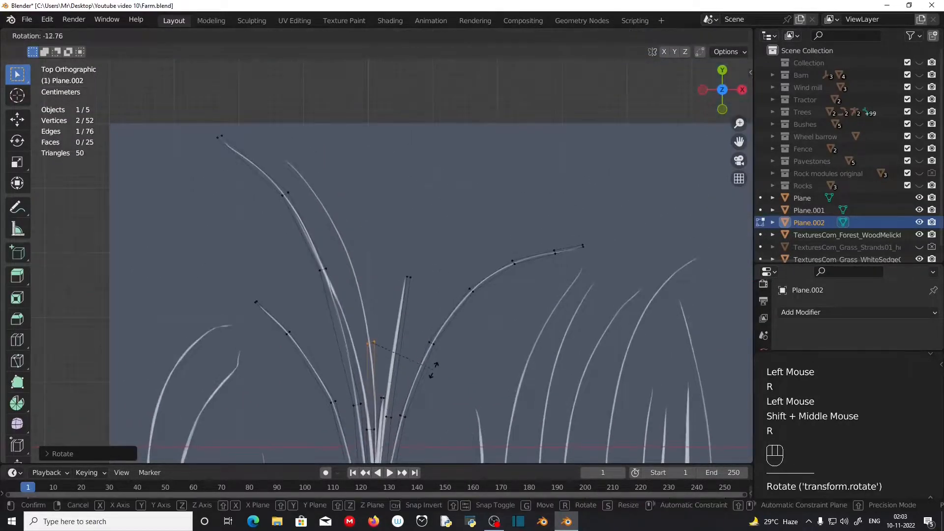
left_click(433, 370)
Extrude the remaining tall inner blade around its upper curve, rotating the edge, and on to its tip with a narrowed end edge.
key("e")
left_click(405, 284)
key("r")
left_click(408, 274)
key("e")
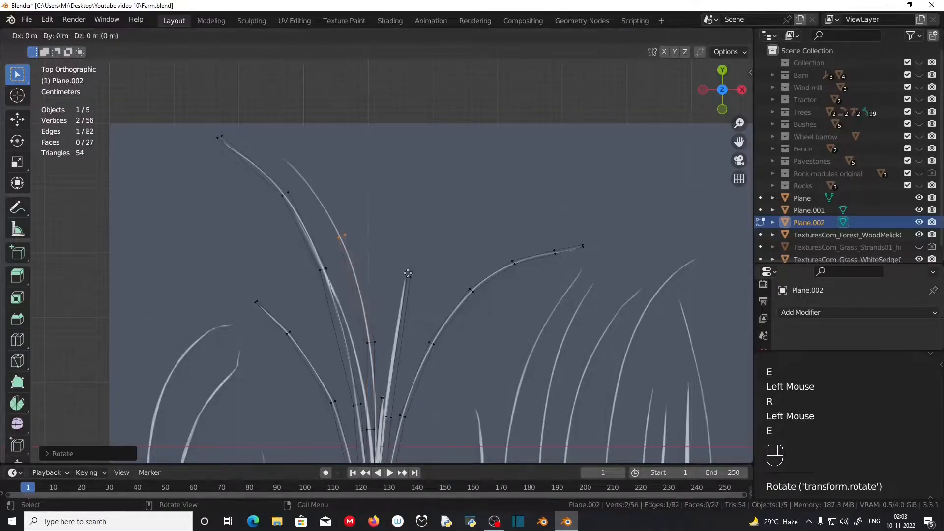
left_click(390, 182)
key("s")
left_click(384, 224)
Leave Edit Mode on the traced clump and hide the White Sedge reference plane.
scroll(383, 223, "down", 3)
middle_click_drag(423, 329, 388, 208, "shift")
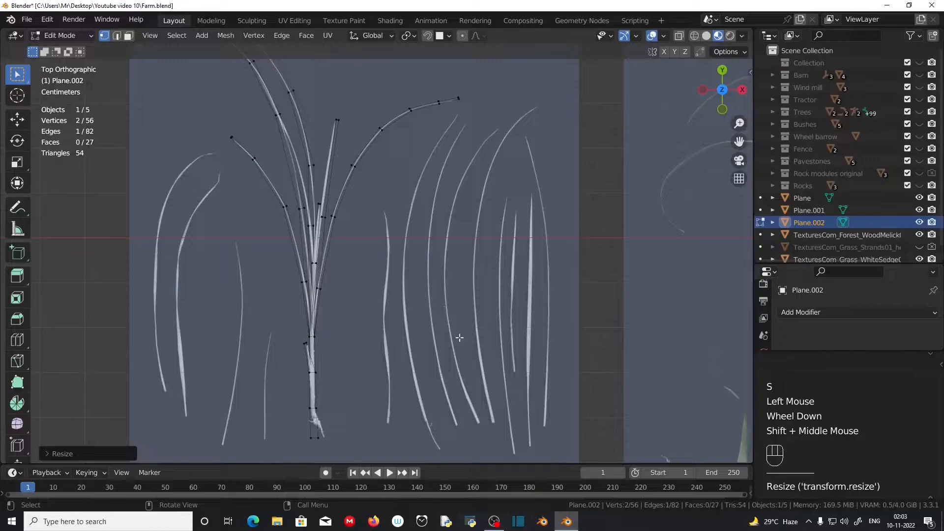
key("Tab")
left_click(470, 365)
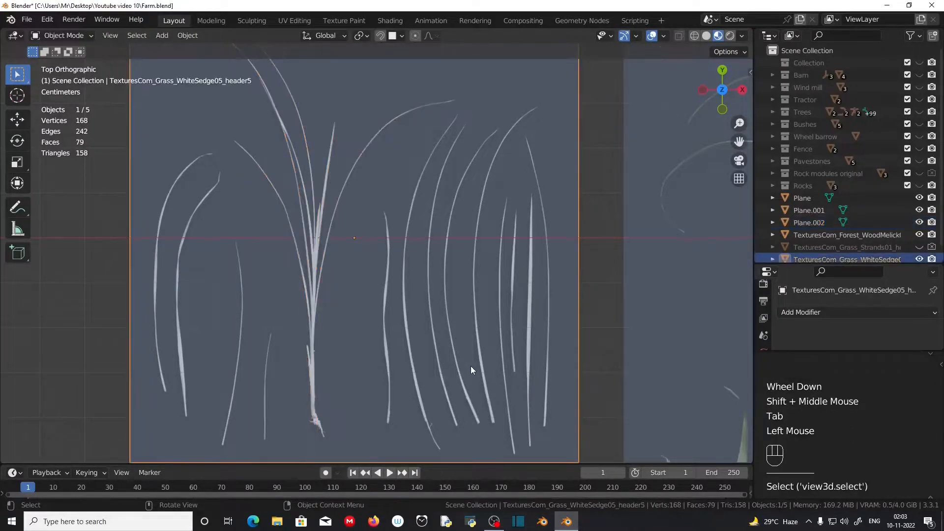
scroll(868, 252, "down", 1)
left_click(919, 250)
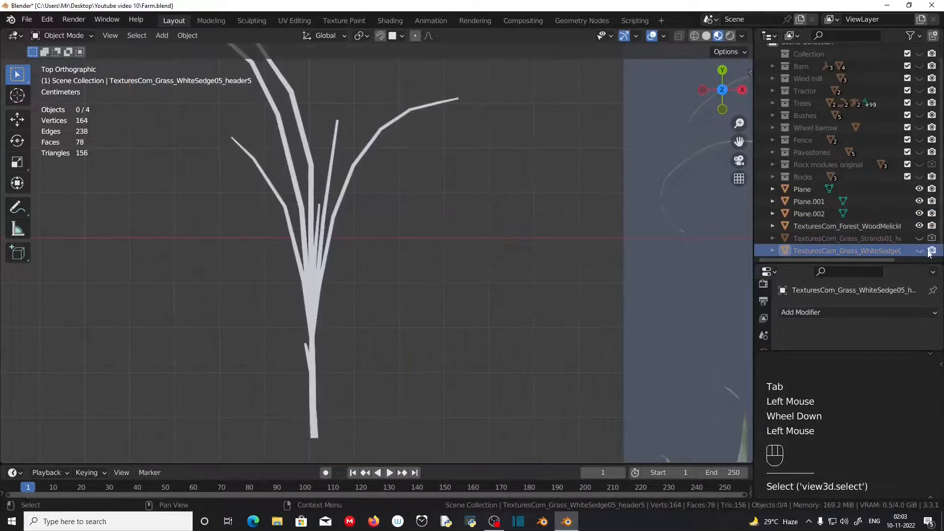
Select the Forest Wood Melick reference plane and place the 3D cursor at the base of its central stem.
scroll(480, 329, "down", 3)
middle_click_drag(457, 333, 373, 322, "shift")
scroll(356, 321, "down", 3)
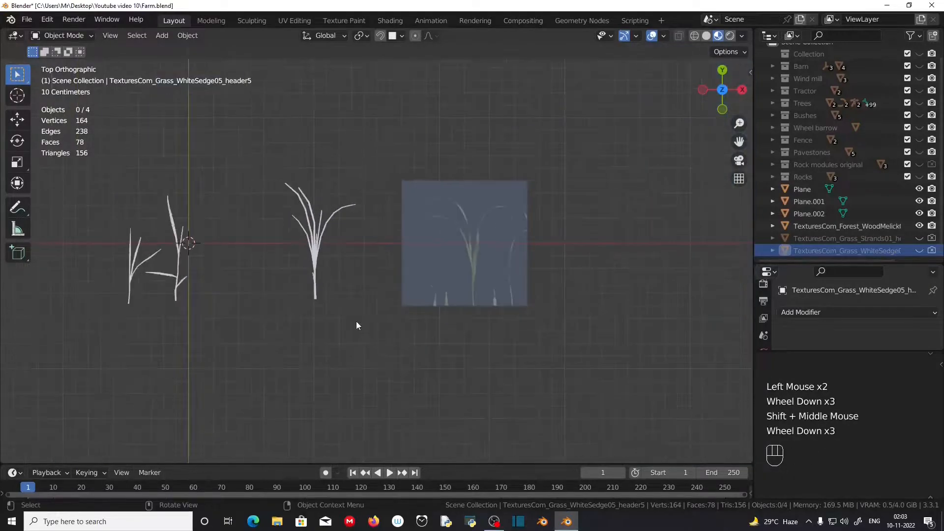
left_click(502, 255)
scroll(496, 274, "up", 2)
middle_click_drag(497, 273, 474, 261, "shift")
scroll(489, 289, "up", 3)
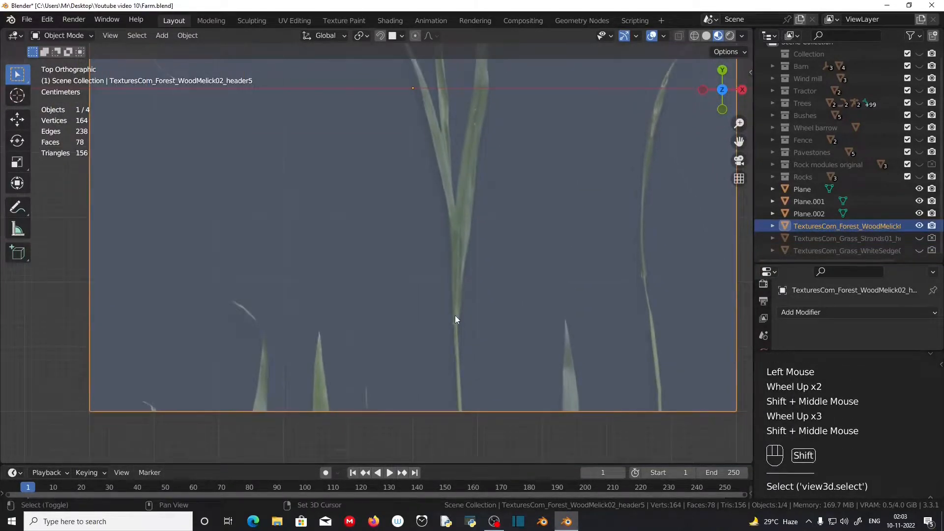
right_click(460, 399, "shift")
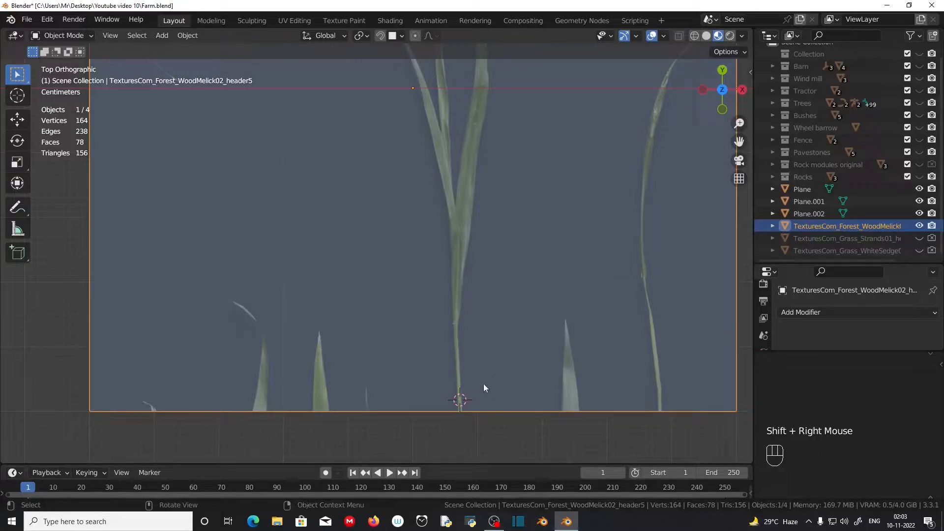
Add a plane at the 3D cursor and scale it down in Edit Mode to a small square at the central stem's base.
key("shift+a")
mouse_move(270, 105)
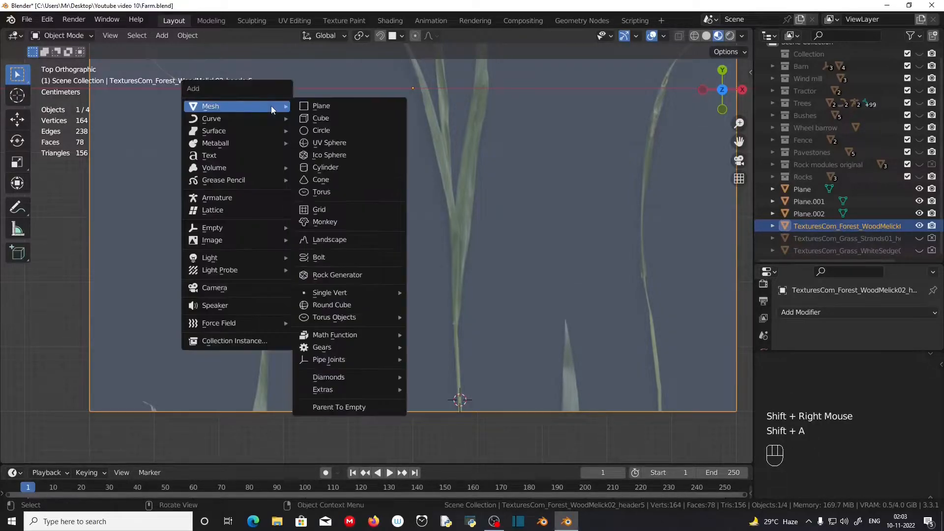
left_click(335, 107)
key("Tab")
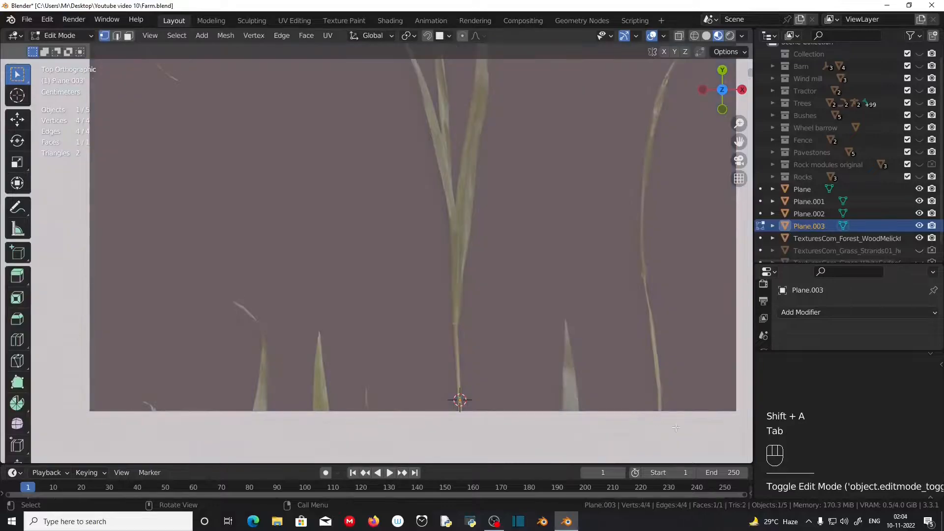
key("s")
left_click(492, 397)
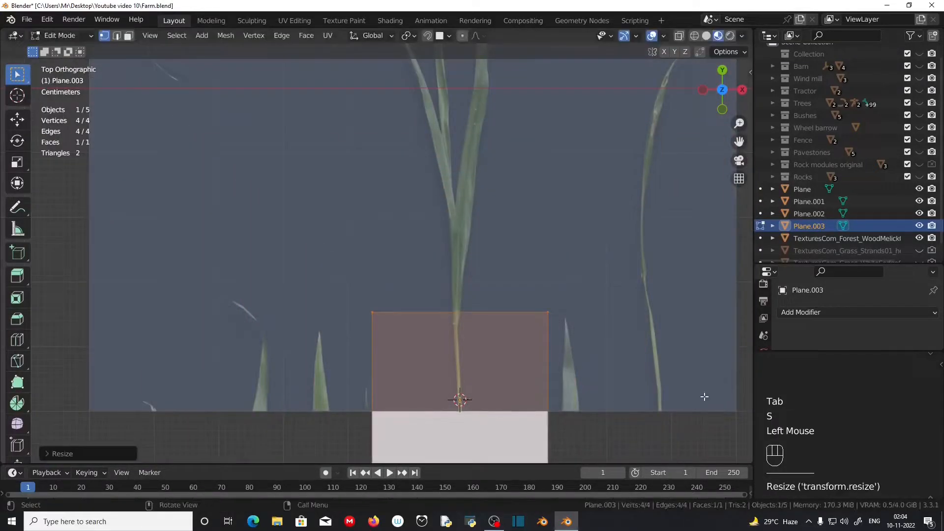
Fit the small square to the foot of the central stem and raise its upper edge to the stem's first joint.
scroll(476, 396, "up", 2)
middle_click_drag(511, 393, 518, 374, "shift")
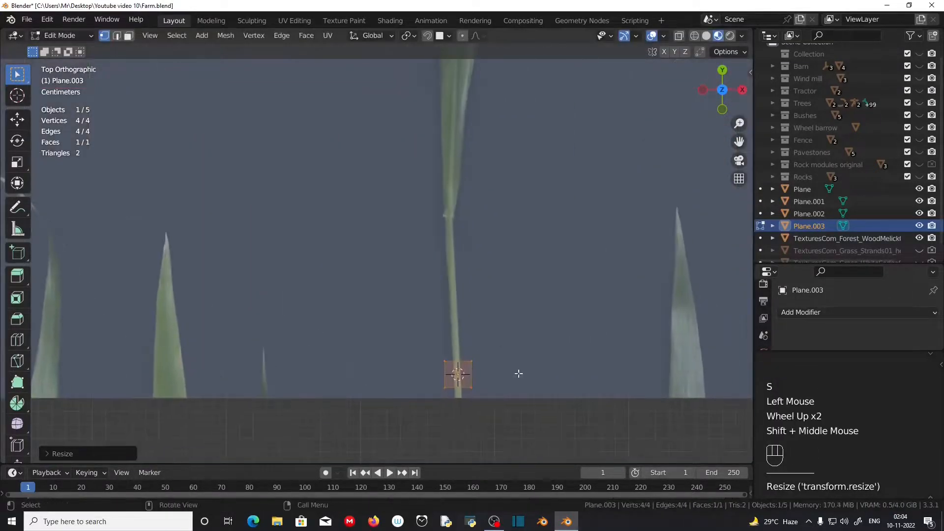
key("g")
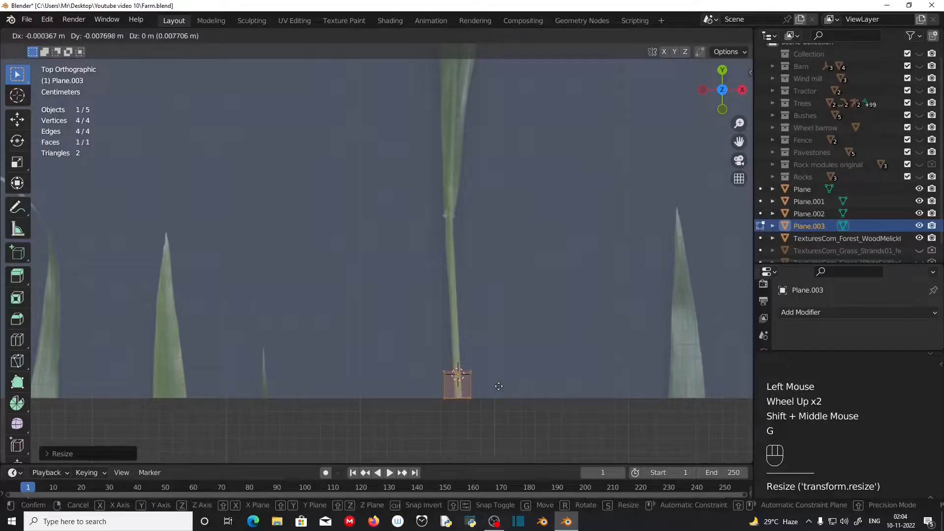
left_click(579, 381)
key("s")
left_click(392, 339)
left_click_drag(391, 339, 491, 376)
key("g")
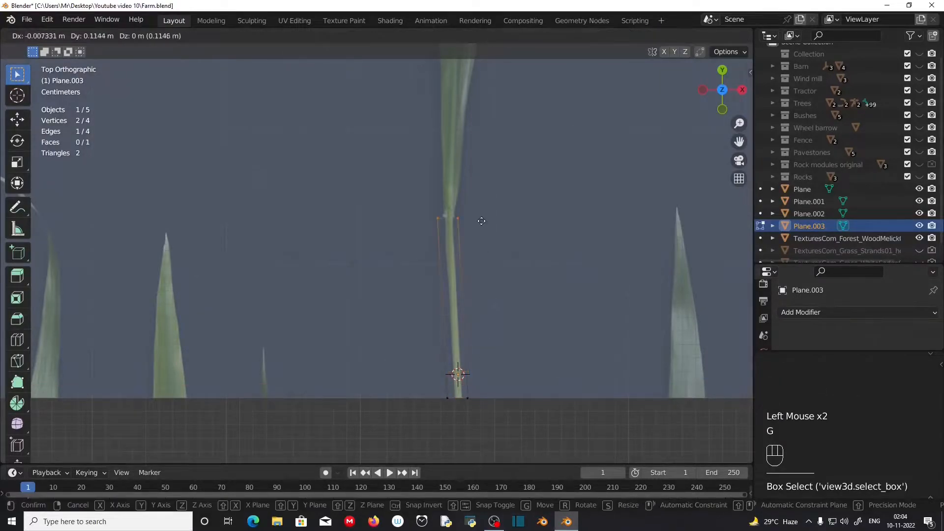
left_click(482, 221)
Extrude the stem's upper edge from the joint to just below the fork, then rotate and widen it across the blades.
middle_click_drag(481, 221, 488, 430, "shift")
key("e")
left_click(491, 274)
key("r")
left_click(489, 284)
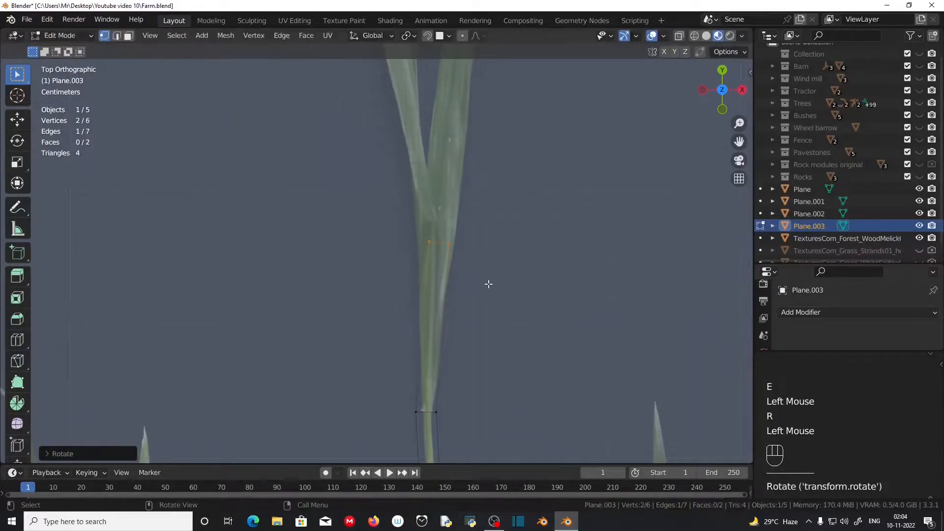
key("s")
left_click(512, 288)
Extrude the edge past the fork along the broad right-hand blade and widen it to cover the blade.
middle_click_drag(512, 289, 480, 413, "shift")
key("e")
left_click(472, 260)
key("s")
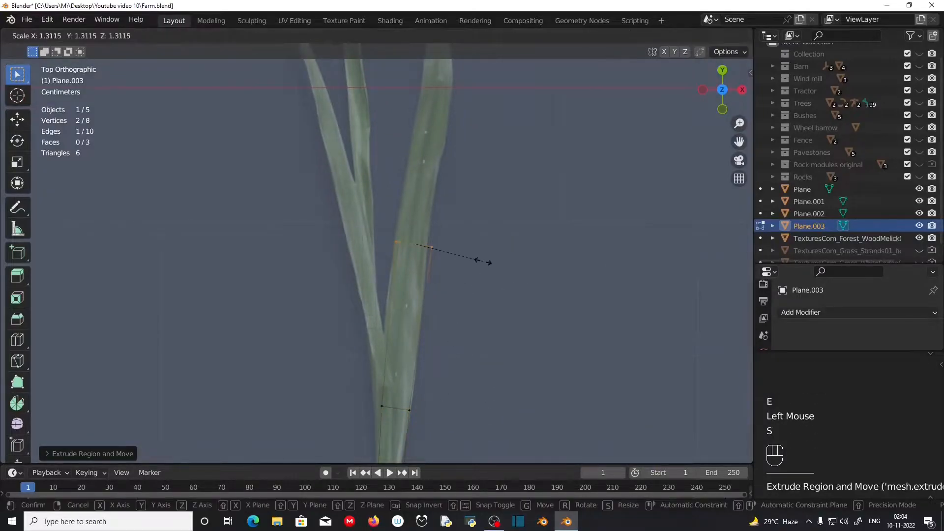
left_click(483, 261)
Extrude the right-hand blade's edge up its wide section, rotate it squarely across the blade and narrow it.
middle_click_drag(483, 261, 500, 274, "shift")
key("e")
left_click(506, 226)
key("r")
left_click(506, 279)
key("s")
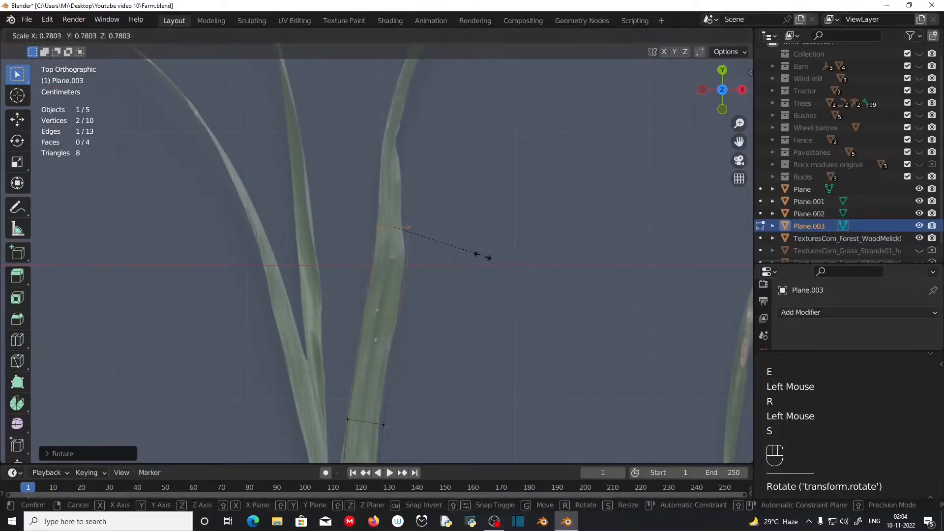
left_click(475, 252)
Extrude the right-hand blade to the start of its upper bend, rotating and scaling the edge to the thinner blade.
middle_click_drag(451, 234, 428, 386, "shift")
key("e")
left_click(443, 239)
key("r")
left_click(464, 272)
key("s")
left_click(492, 269)
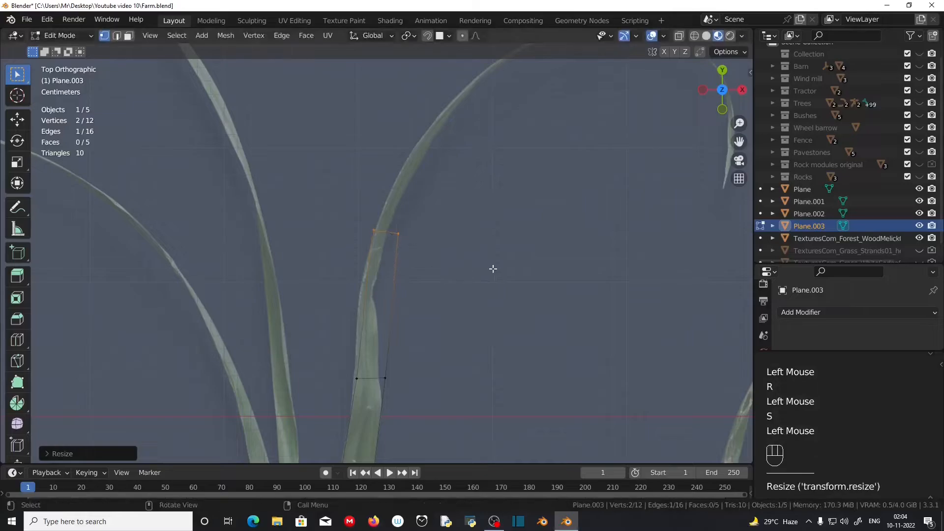
Extrude the right-hand blade's edge into the rising part of its curve and rotate it across the blade.
middle_click_drag(492, 269, 369, 344, "shift")
key("e")
left_click(453, 242)
key("r")
left_click(444, 242)
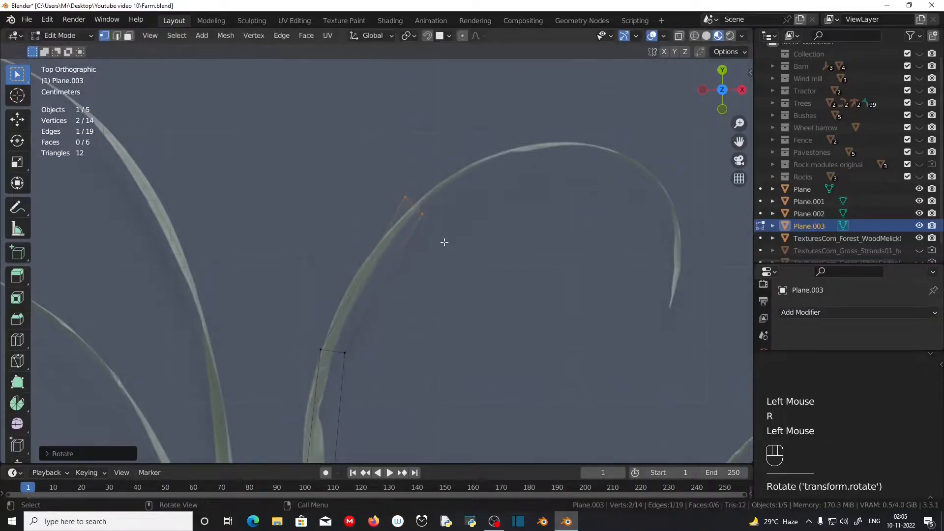
Extrude the right-hand blade's edge to near the crest of its arch, then rotate and narrow it.
key("e")
left_click(547, 251)
key("r")
left_click(541, 282)
key("s")
left_click(530, 246)
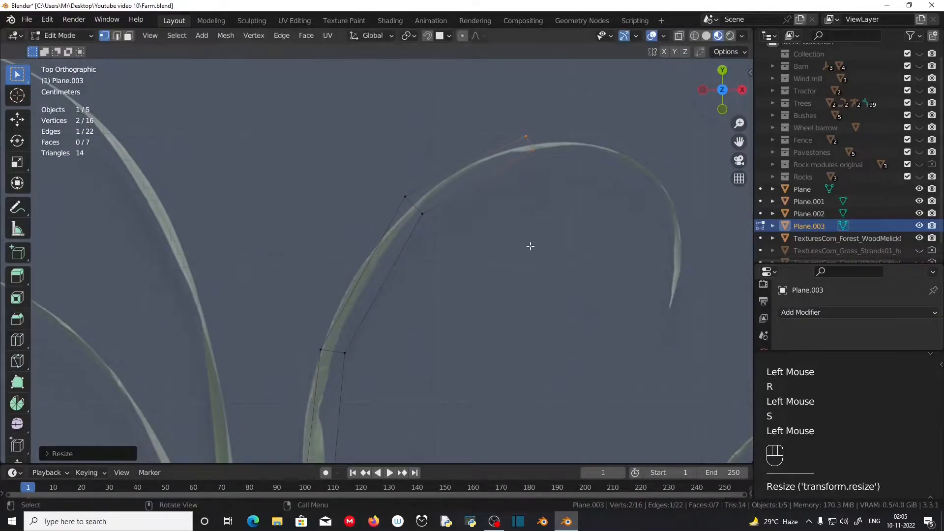
Extrude the right-hand blade's edge past the arch's crest, narrow it and rotate it to follow the bend.
key("e")
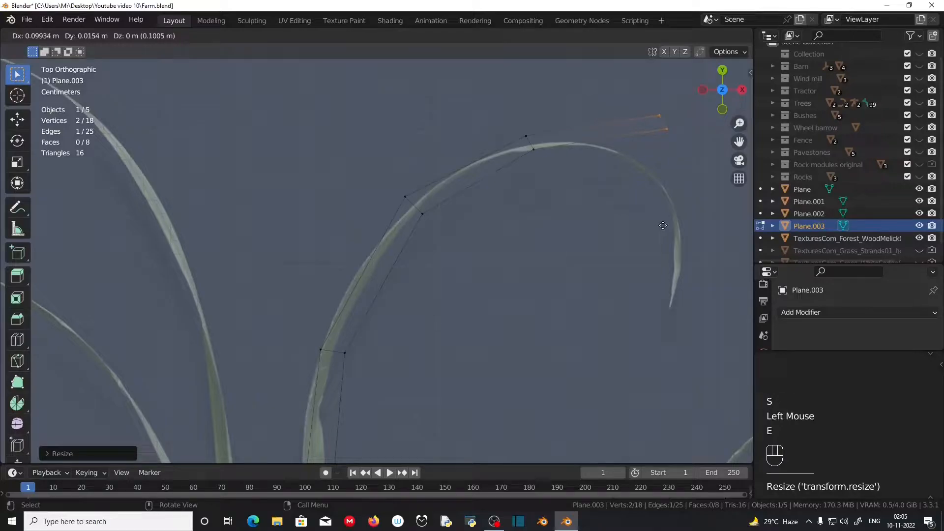
left_click(663, 225)
key("r")
left_click(582, 272)
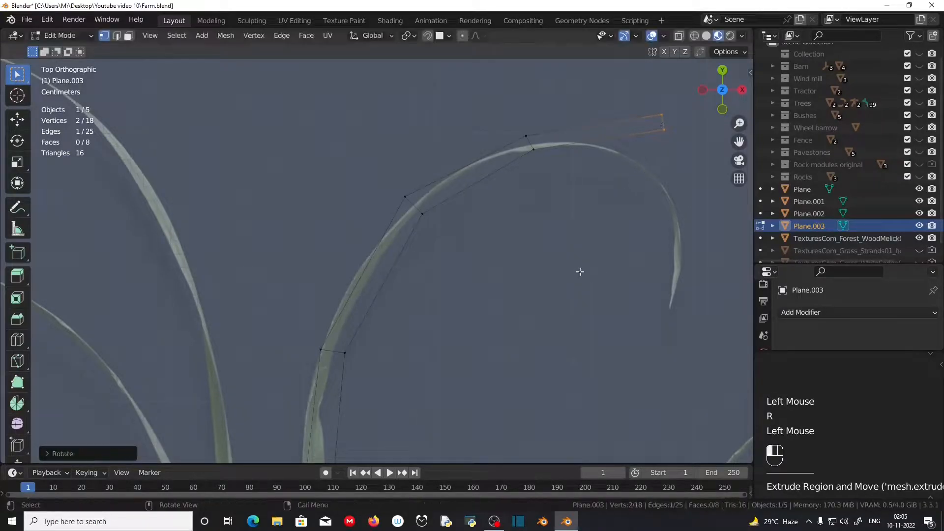
key("s")
left_click(602, 324)
middle_click_drag(585, 314, 363, 419, "shift")
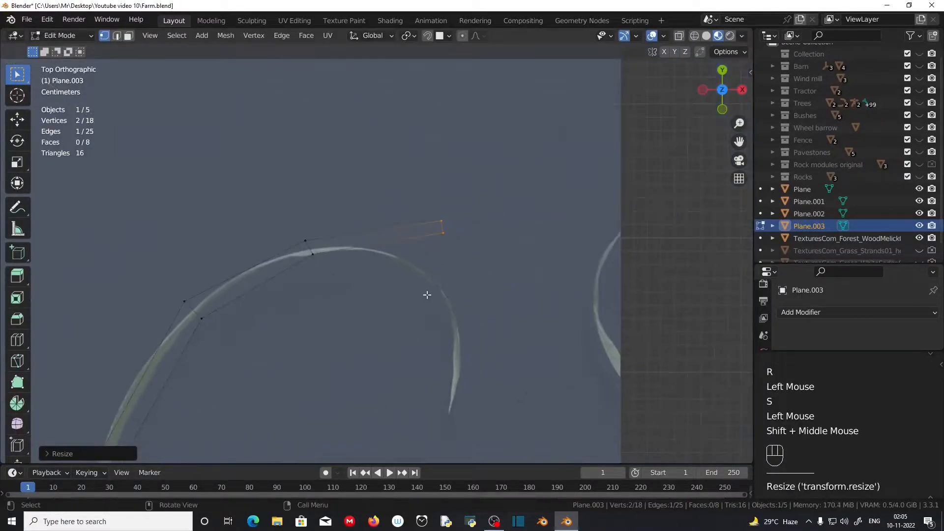
key("r")
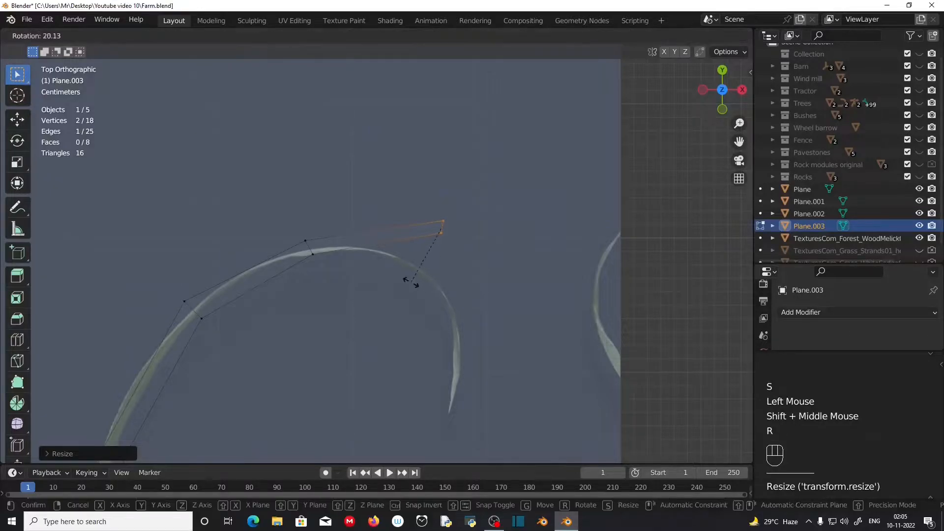
left_click(413, 282)
Extrude the right-hand blade's end edge outward and down beyond the drooping tip, then rotate and narrow it.
key("e")
left_click(505, 319)
key("r")
left_click(468, 379)
key("s")
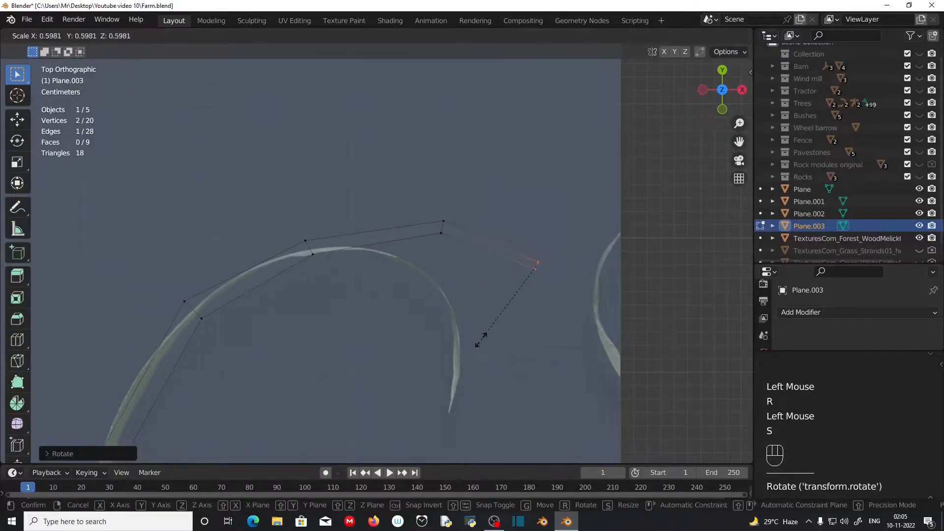
left_click(482, 338)
Select the edge at the stem's joint, extrude a second strand up to the left-hand blades and rotate its edge.
scroll(482, 337, "down", 3)
middle_click_drag(315, 443, 419, 347, "shift")
left_click_drag(379, 389, 411, 409)
key("e")
left_click(408, 280)
key("r")
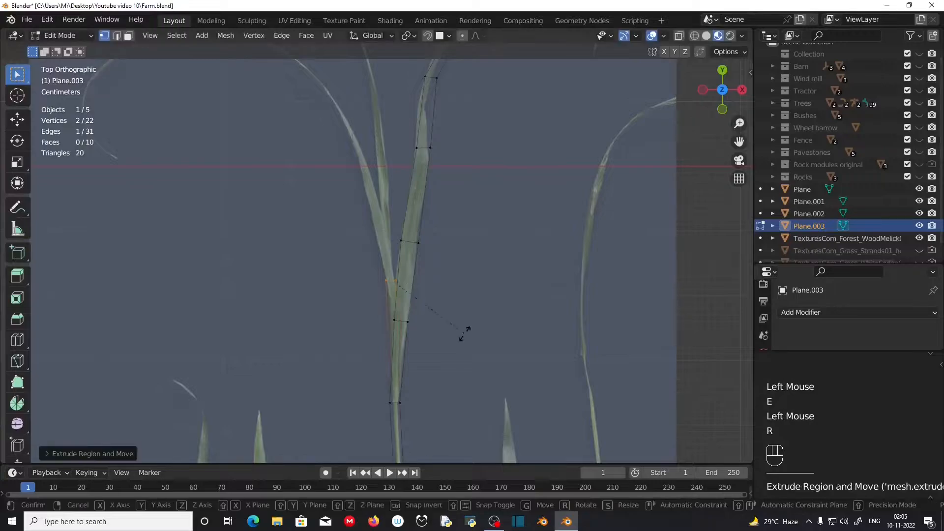
left_click(468, 335)
Extrude the second strand up the inner left-hand blade to the start of its bend and rotate the edge across it.
middle_click_drag(470, 336, 495, 436, "shift")
key("e")
left_click(470, 309)
scroll(472, 326, "up", 2)
middle_click_drag(472, 324, 451, 443, "shift")
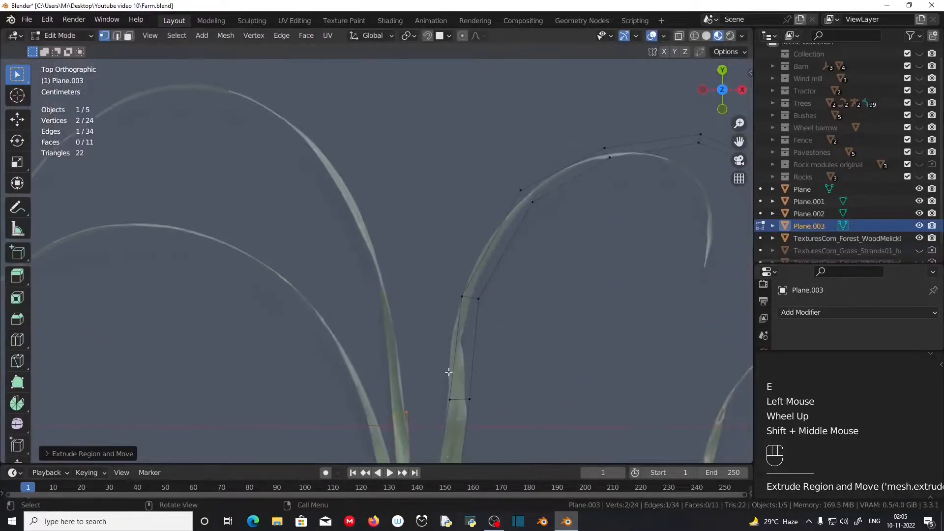
key("e")
left_click(434, 248)
key("r")
left_click(434, 248)
Extrude the inner left-hand blade's edge into its arch, then scale, reposition and rotate it to fit the blade.
key("e")
left_click(408, 164)
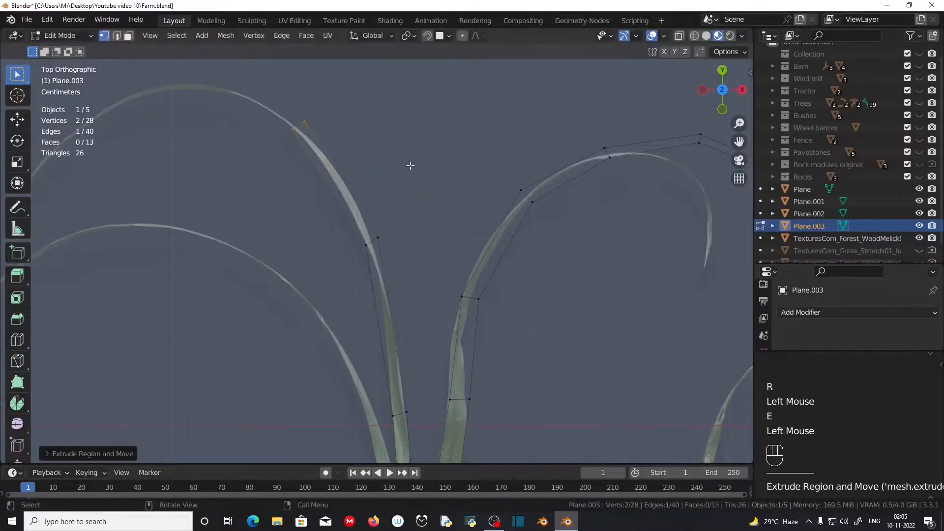
key("s")
left_click(388, 162)
key("g")
left_click(391, 227)
middle_click_drag(390, 227, 419, 267, "shift")
key("r")
left_click(443, 314)
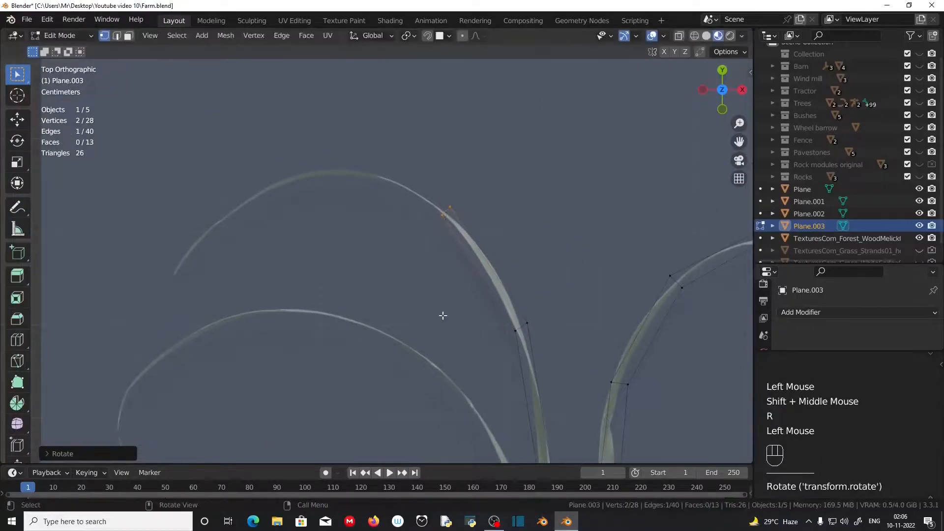
Extrude the inner left-hand blade's edge to the crest of its arch, then rotate and narrow it.
key("e")
left_click(334, 272)
key("r")
left_click(390, 293)
key("s")
left_click(374, 275)
Extrude the inner left-hand blade past its crest, rotate the edge and extrude again down towards the tip.
key("e")
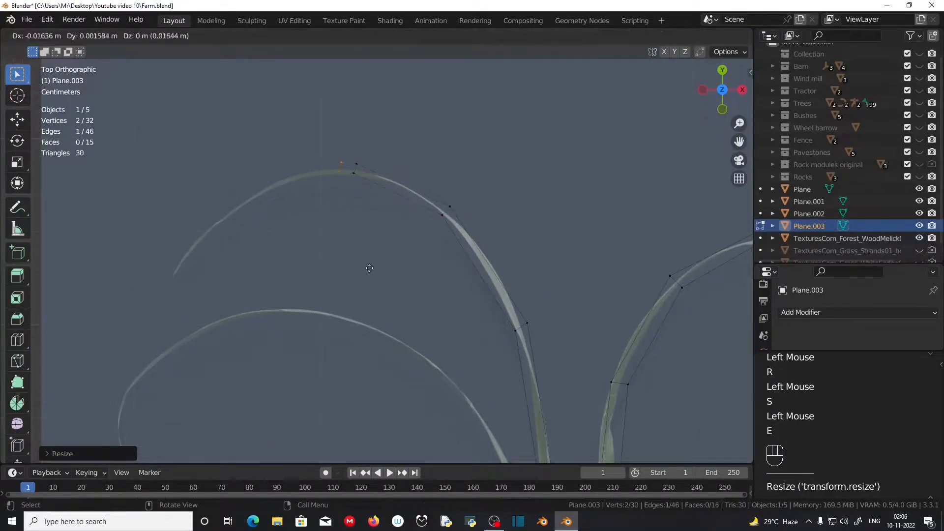
left_click(288, 295)
key("r")
left_click(206, 294)
key("e")
left_click(191, 322)
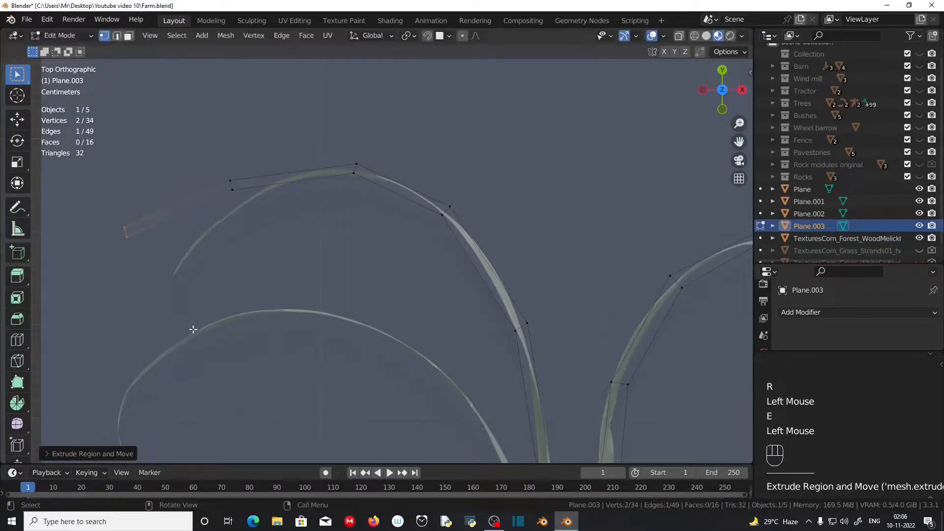
Rotate and narrow the outermost edge of the upper left grass blade to form its tip.
key("r")
left_click(239, 342)
key("s")
left_click(189, 285)
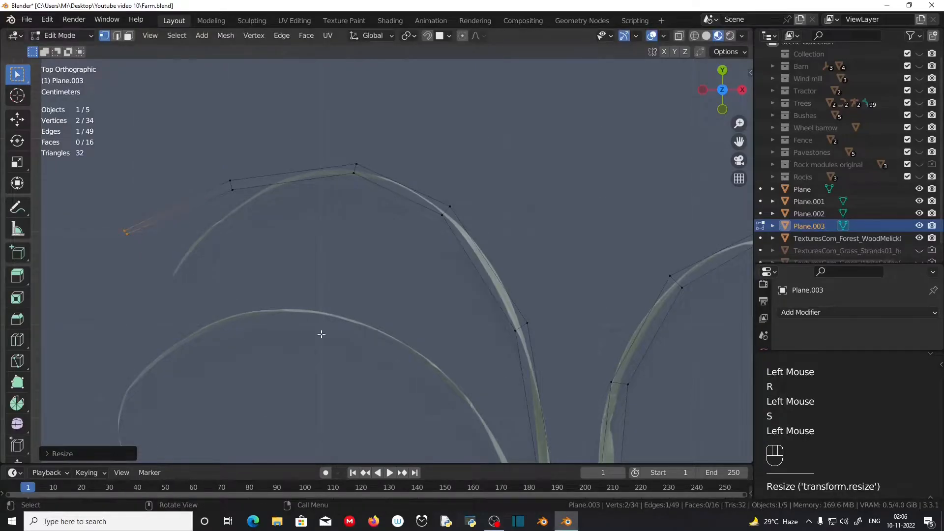
From the edge at the stem's fork, extrude the first segment of the lower left grass blade and rotate it along the reference.
scroll(321, 334, "down", 2)
middle_click_drag(321, 335, 400, 226, "shift")
scroll(481, 428, "down", 1)
middle_click_drag(481, 428, 536, 334, "shift")
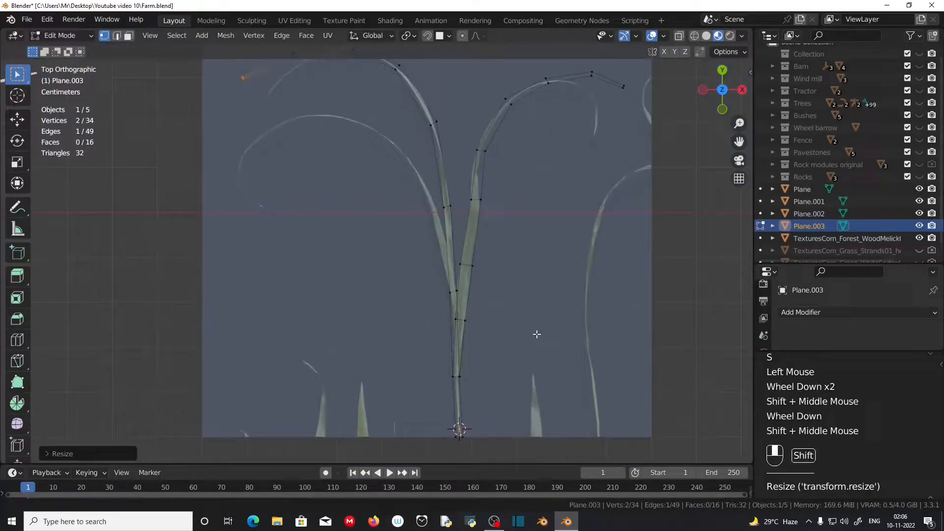
left_click(444, 369)
scroll(482, 388, "up", 2)
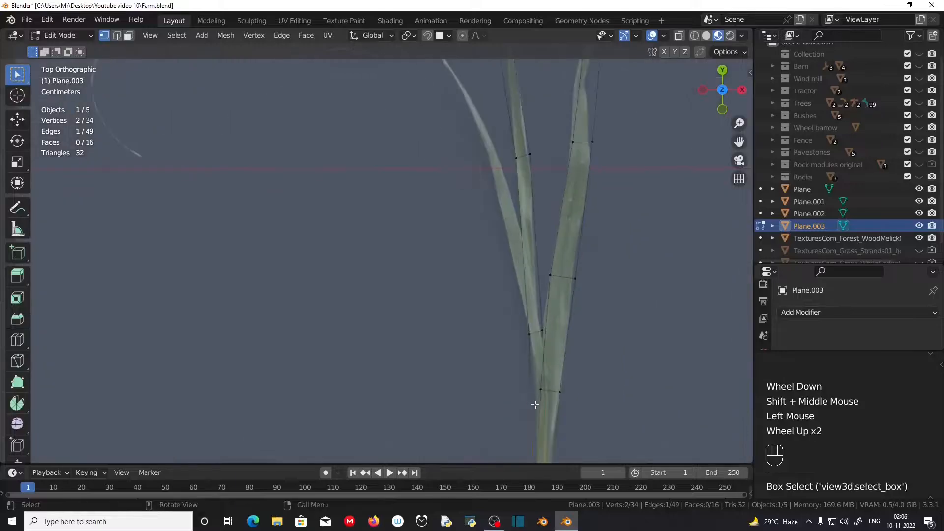
scroll(519, 414, "down", 1)
key("e")
left_click(568, 348)
key("r")
left_click(575, 323)
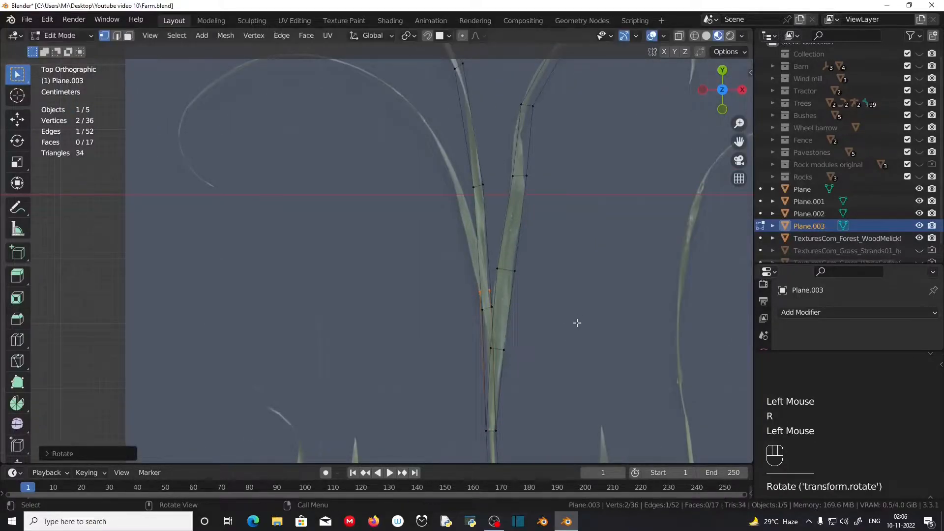
Extrude the next segment of the lower left blade, then scale and rotate its end edge to match the reference.
key("e")
left_click(547, 211)
key("s")
left_click(584, 275)
middle_click_drag(583, 276, 598, 356, "shift")
scroll(599, 360, "up", 1)
key("r")
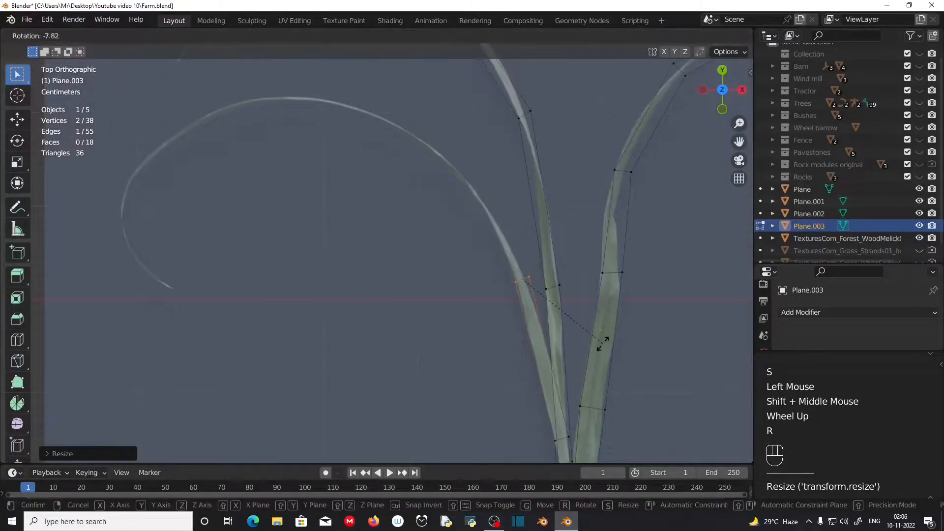
left_click(600, 359)
Extrude two more segments up the curve of the lower left blade, rotating the edge between them to follow the bend.
key("e")
left_click(526, 220)
key("r")
left_click(457, 239)
key("e")
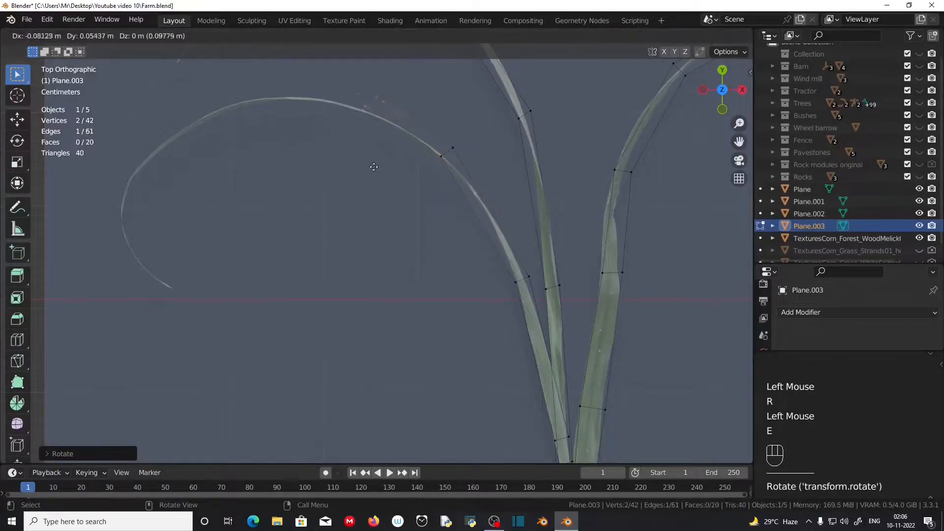
left_click(333, 171)
Extrude a segment across the crest of the lower left blade, then rotate and scale its end edge.
key("e")
left_click(258, 199)
key("r")
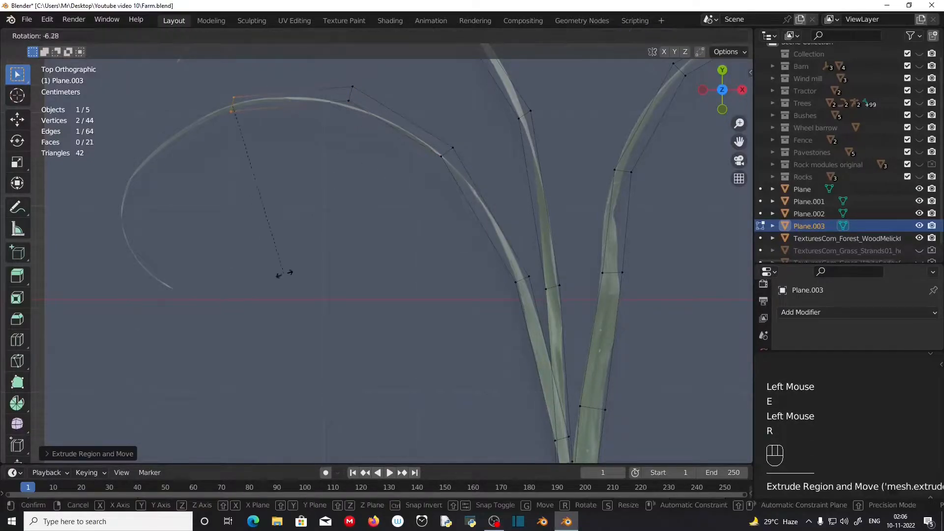
left_click(332, 289)
key("s")
left_click(275, 245)
Extrude the last two drooping segments of the lower left blade, narrow the end into a tip, and return to Object Mode.
key("e")
left_click(208, 293)
key("r")
left_click(318, 299)
key("e")
left_click(276, 339)
key("r")
left_click(221, 306)
key("s")
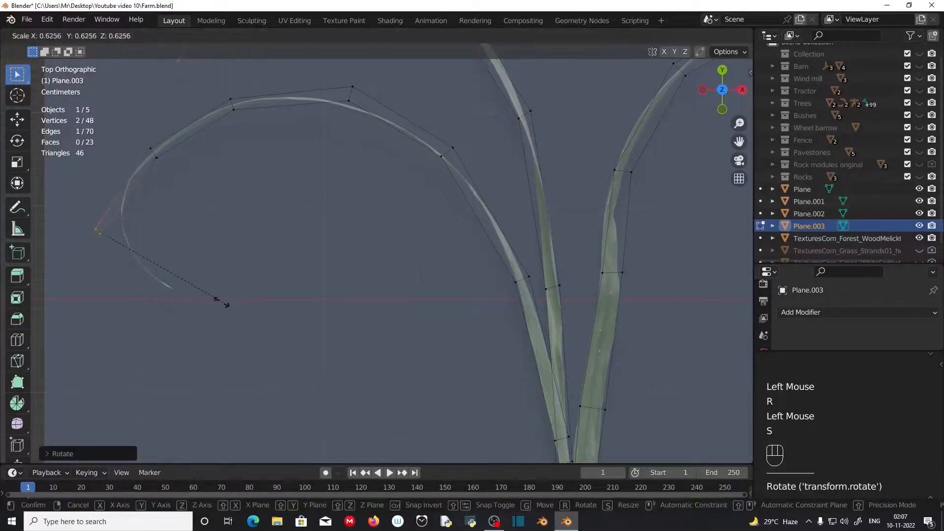
left_click(267, 279)
scroll(266, 279, "down", 2)
middle_click_drag(474, 386, 463, 312, "shift")
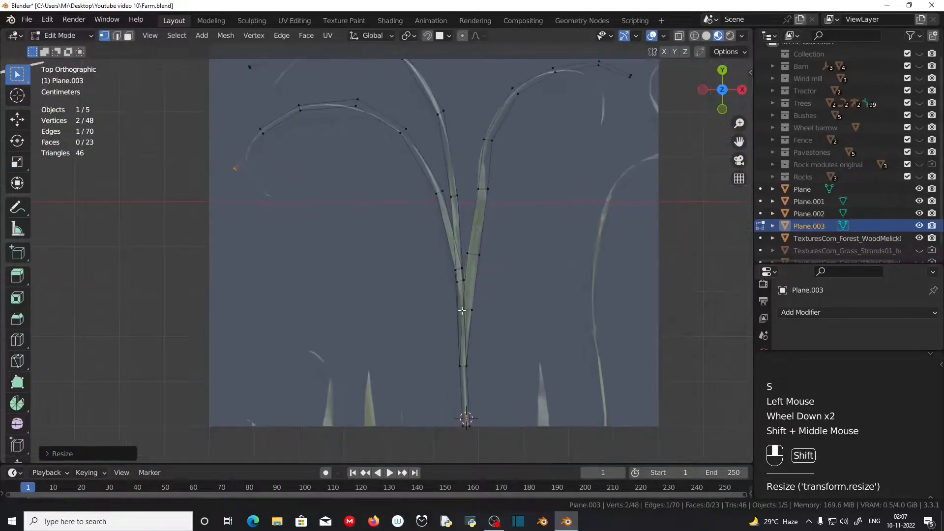
key("Tab")
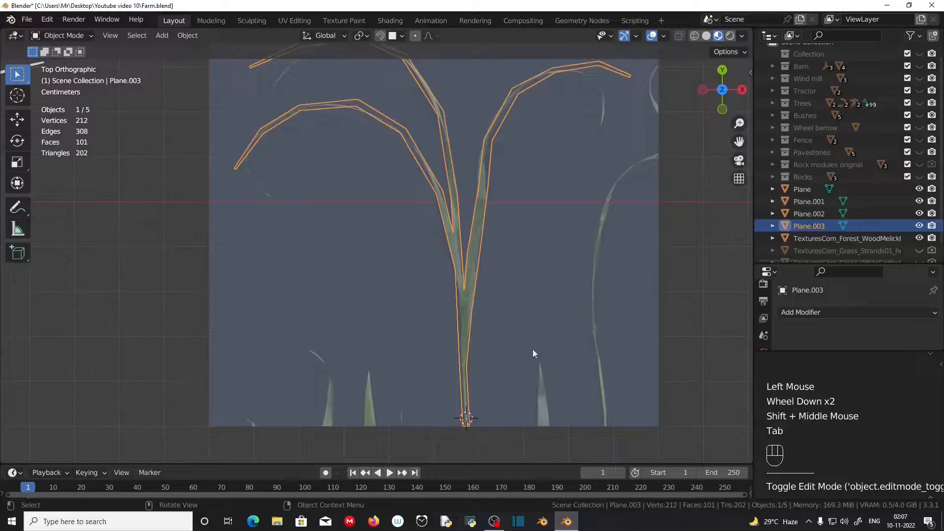
Disable rendering of the TexturesCom_Forest_WoodMelick02 reference and make all three grass reference images visible in the viewport.
left_click(554, 331)
left_click(919, 238)
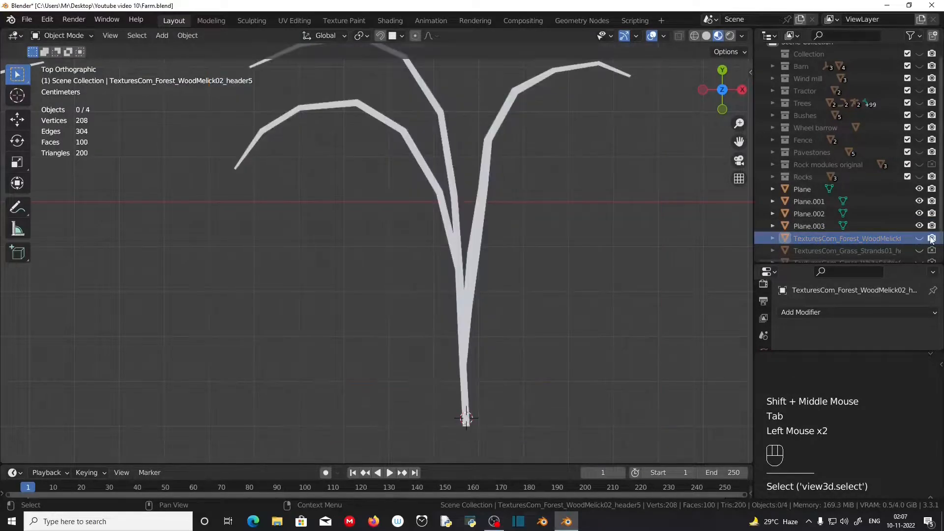
scroll(842, 243, "down", 3)
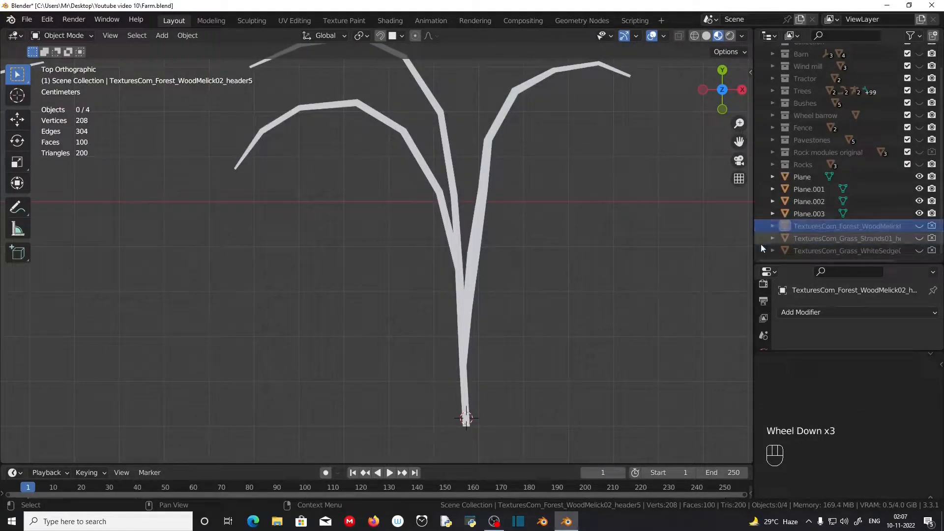
left_click(919, 226)
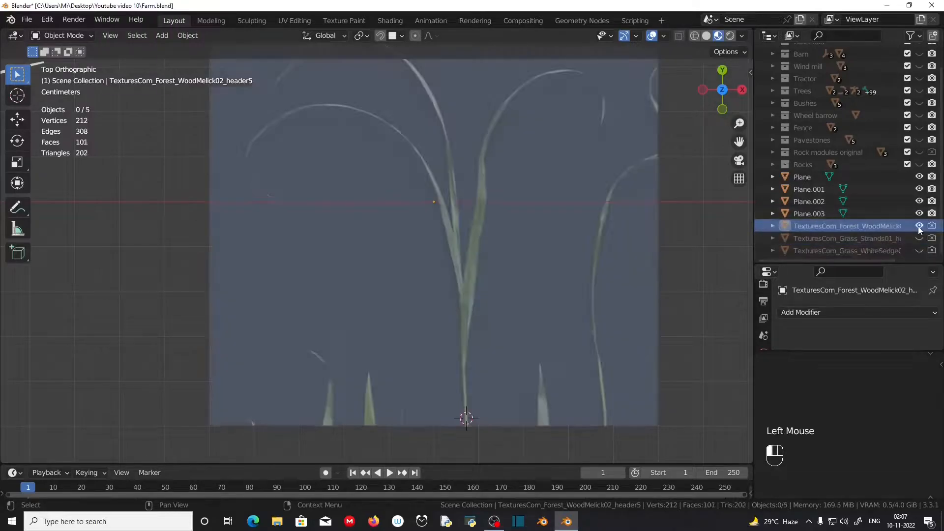
left_click(919, 239)
left_click(919, 250)
Move the three grass reference images into a new collection named "Reference grass" and hide that collection.
scroll(391, 274, "down", 2)
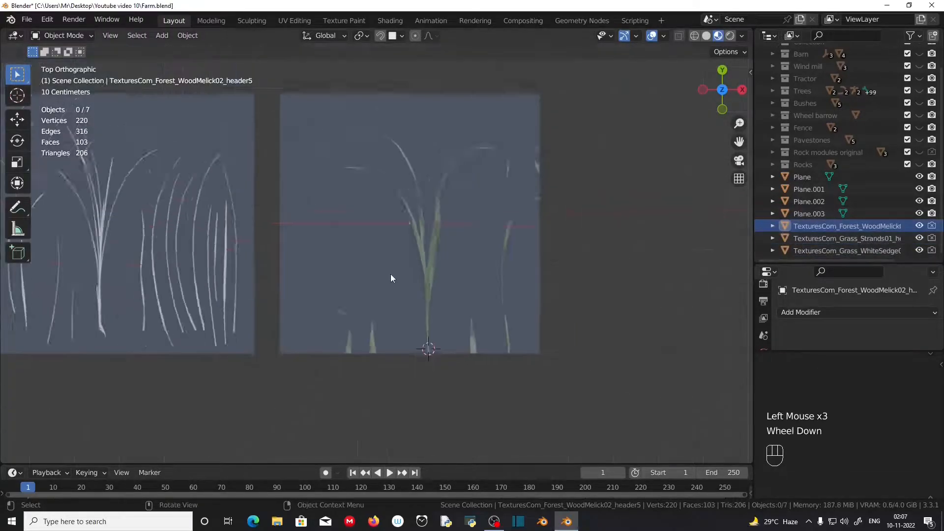
scroll(439, 361, "down", 2)
left_click(439, 288)
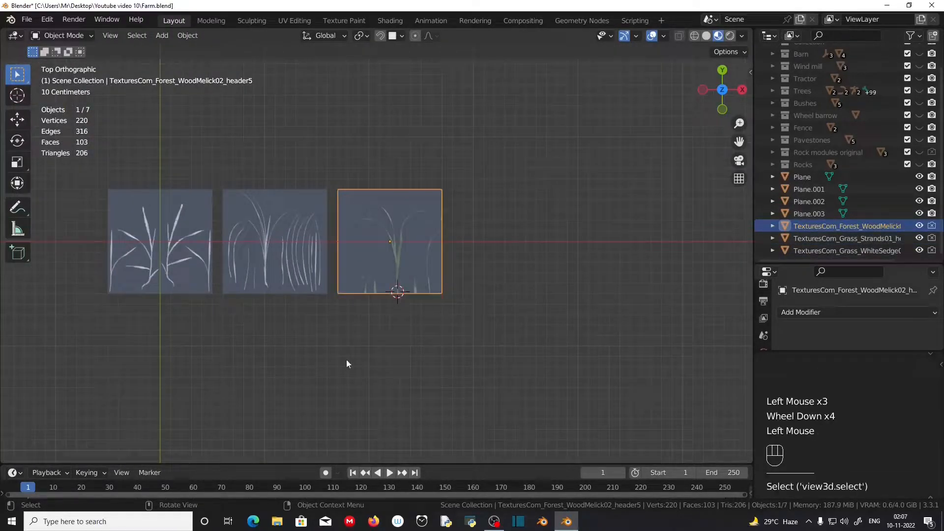
left_click(305, 194, "shift")
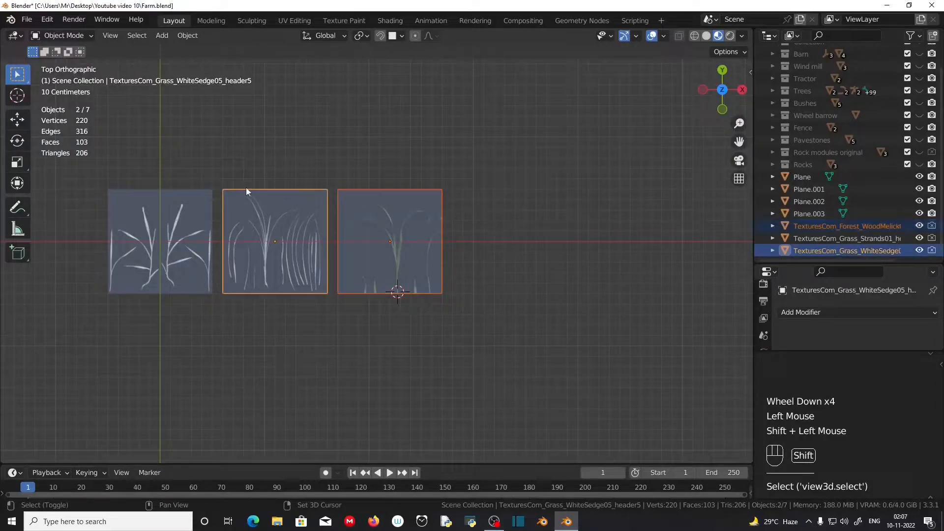
left_click(188, 193, "shift")
key("m")
left_click(278, 150)
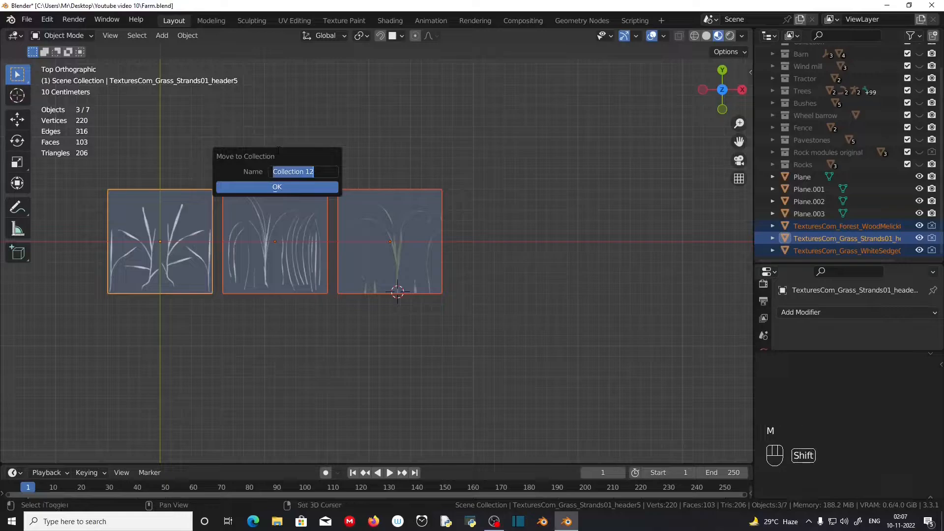
type("Reference grass")
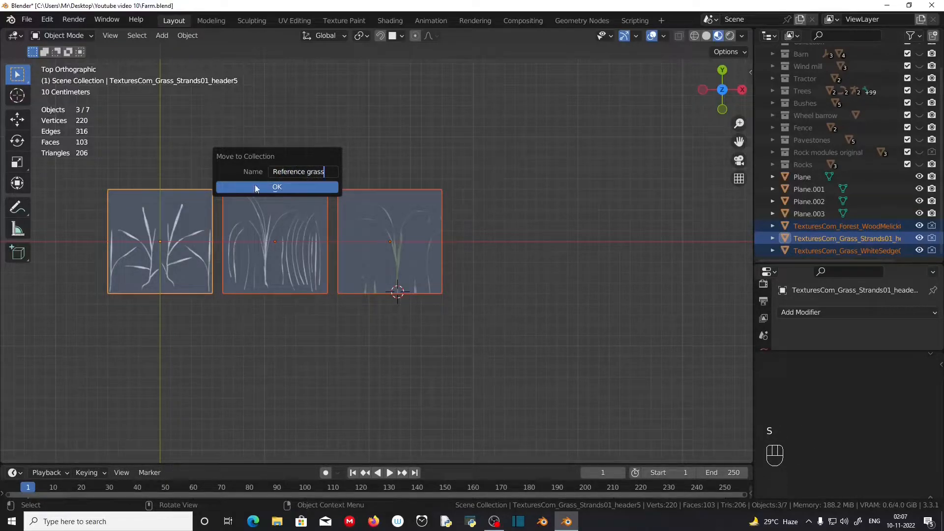
left_click(255, 186)
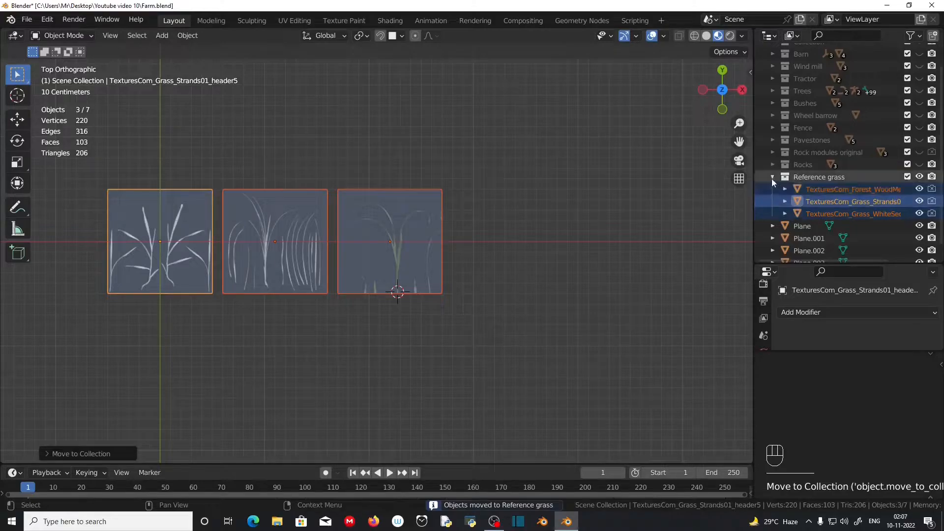
left_click(920, 177)
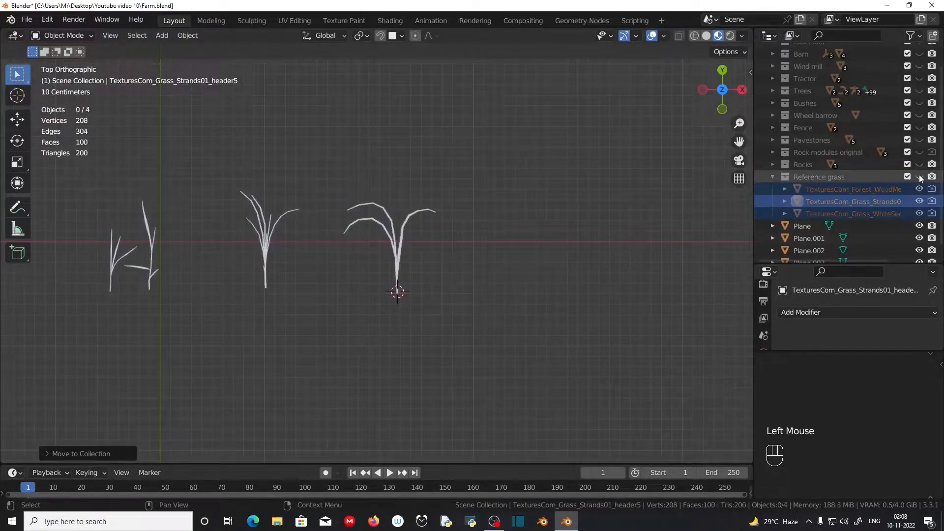
left_click(771, 179)
Set the origin of the three-bladed grass object Plane to its geometry.
scroll(241, 292, "up", 3)
middle_click_drag(241, 292, 512, 229, "shift")
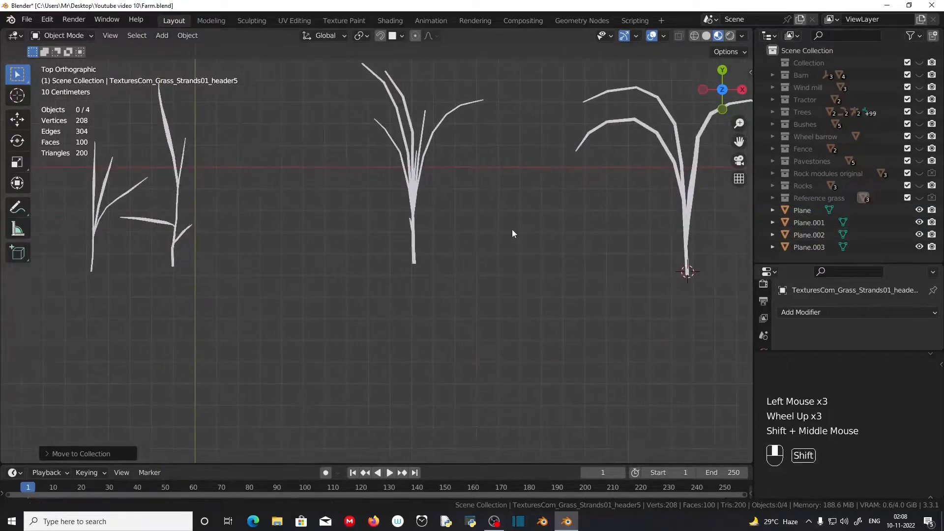
scroll(488, 259, "down", 1)
middle_click_drag(489, 259, 507, 279, "shift")
scroll(507, 279, "up", 1)
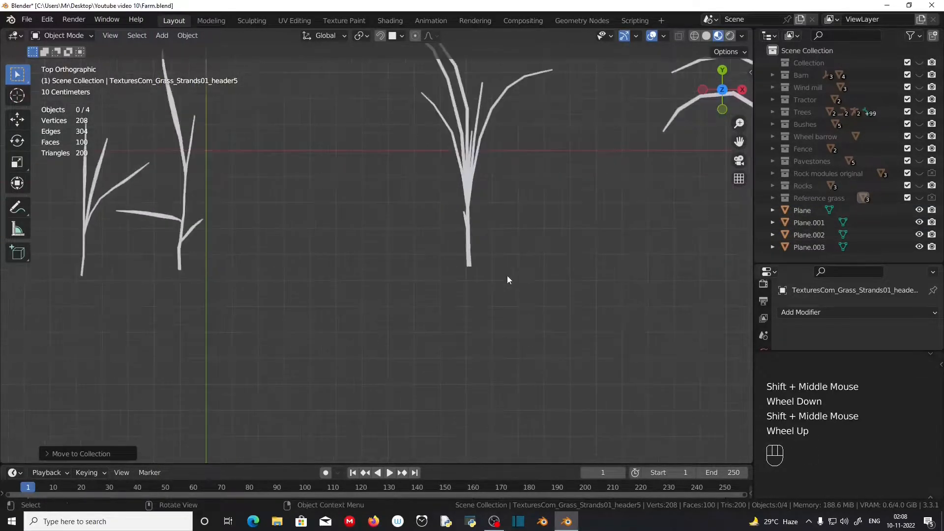
middle_click_drag(268, 277, 485, 331)
scroll(500, 323, "up", 2)
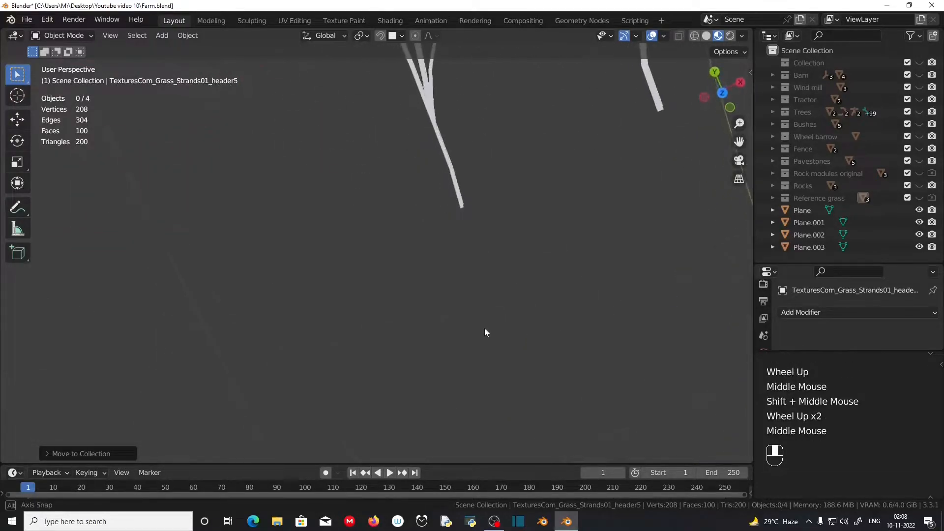
left_click(438, 137)
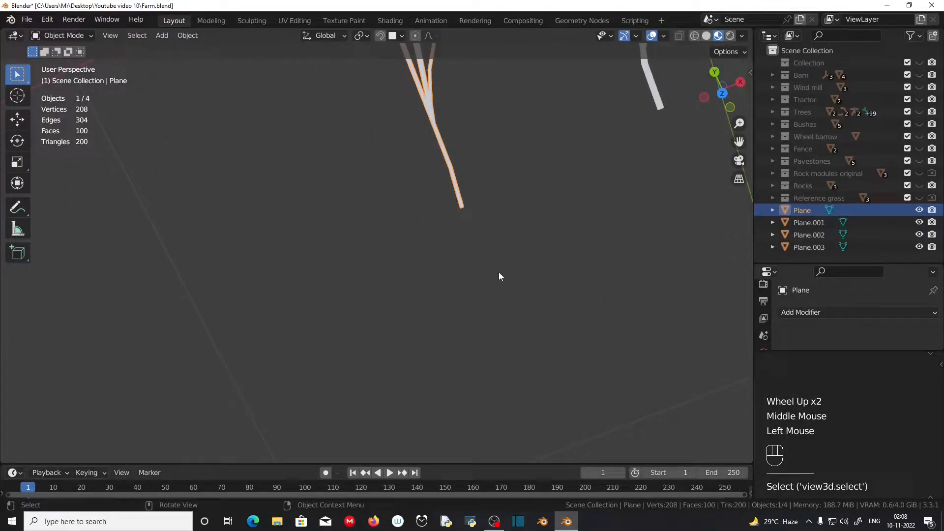
key("KP_Decimal")
scroll(497, 276, "up", 2)
middle_click_drag(497, 276, 559, 306)
scroll(559, 307, "down", 2)
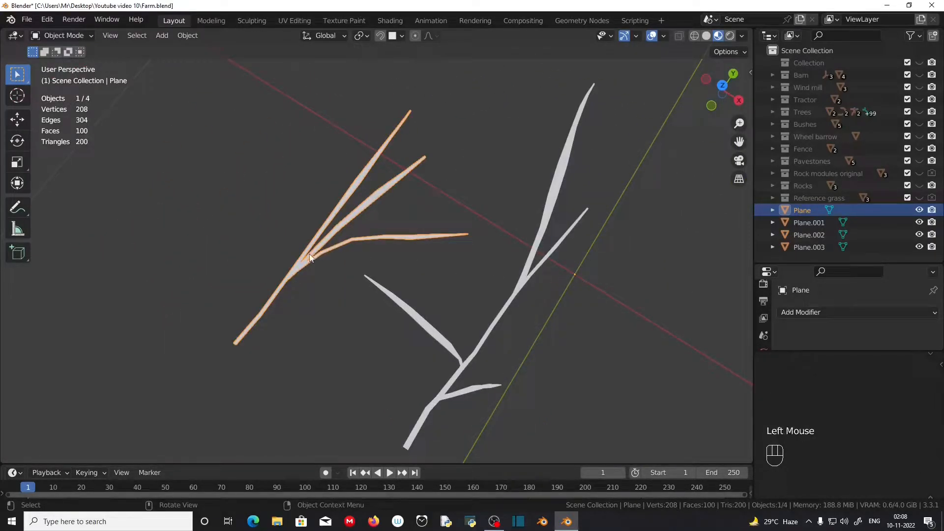
right_click(331, 205)
mouse_move(314, 254)
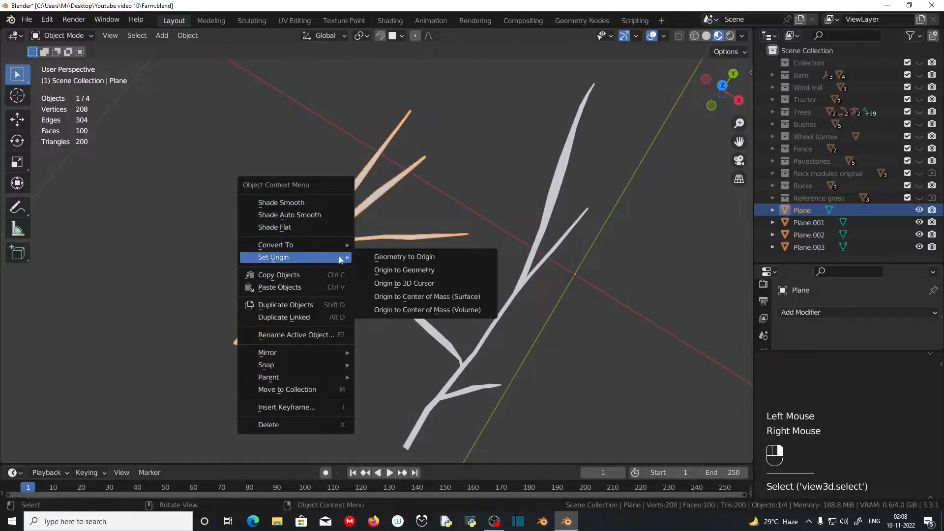
left_click(419, 271)
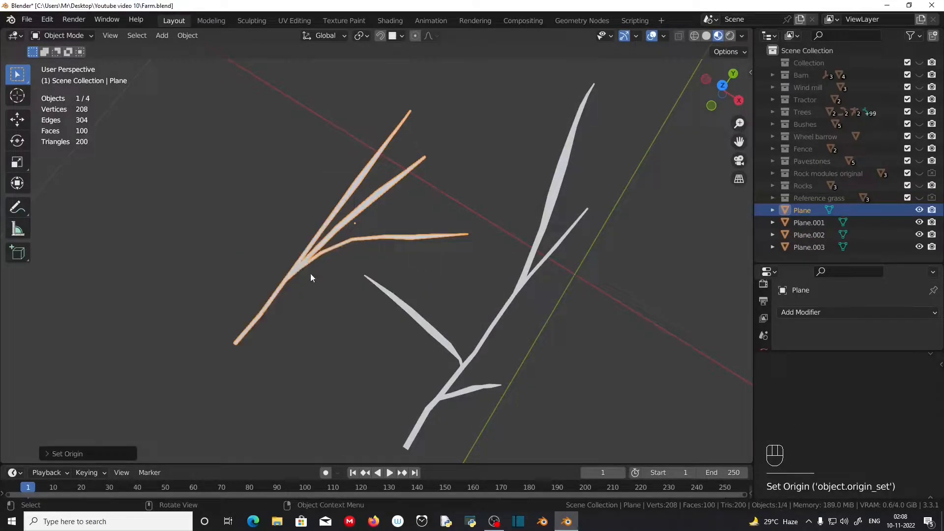
Examine the mesh of the three-bladed grass object in Edit Mode from several angles.
scroll(311, 274, "up", 2)
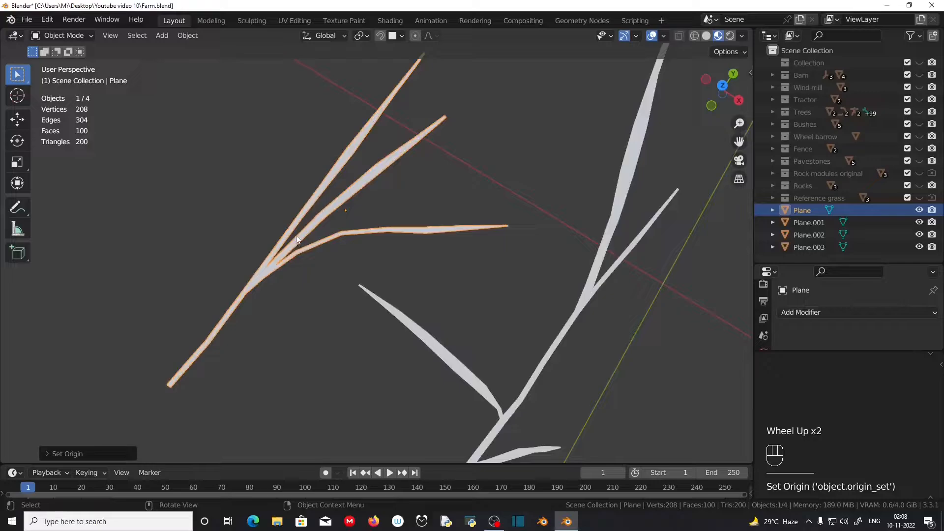
key("KP_Decimal")
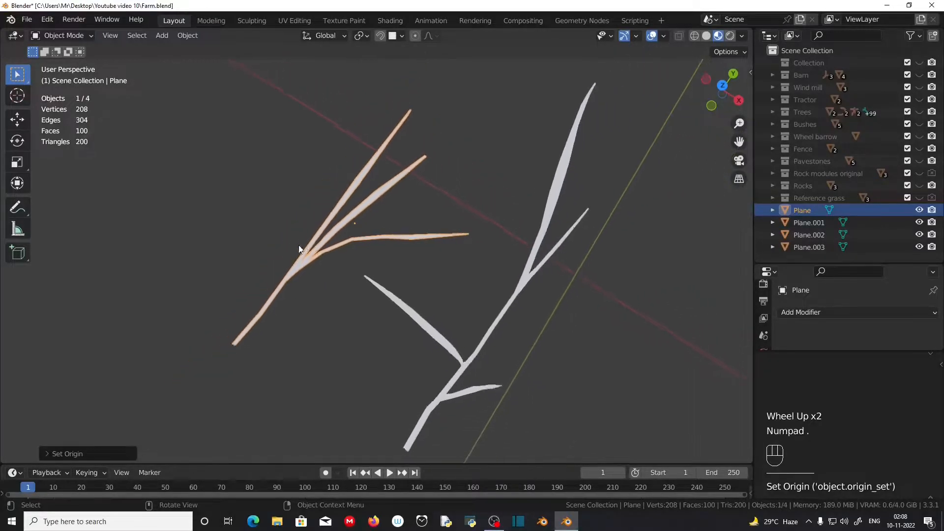
scroll(297, 249, "up", 2)
middle_click_drag(297, 249, 437, 261)
scroll(436, 261, "up", 1)
key("Tab")
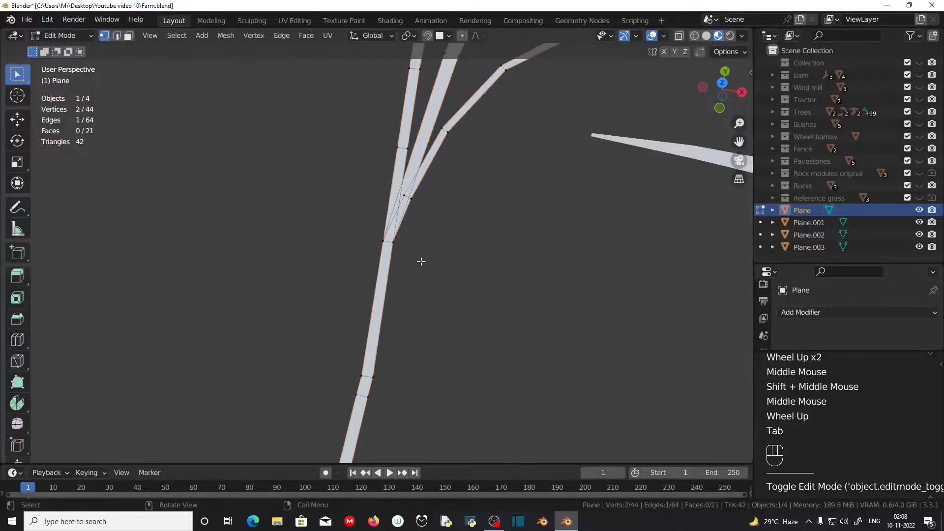
scroll(472, 234, "down", 1)
middle_click_drag(472, 234, 340, 258, "shift")
scroll(413, 354, "down", 3)
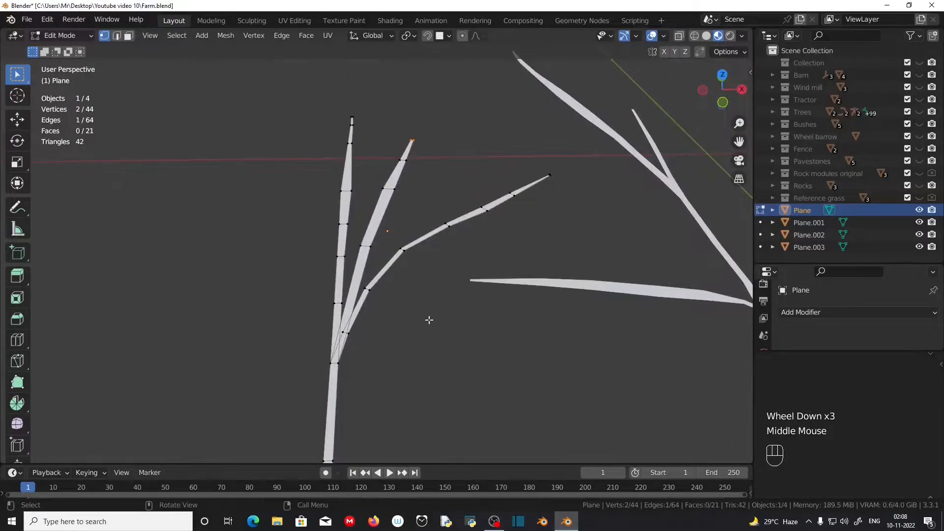
scroll(428, 320, "down", 2)
middle_click_drag(386, 291, 414, 109)
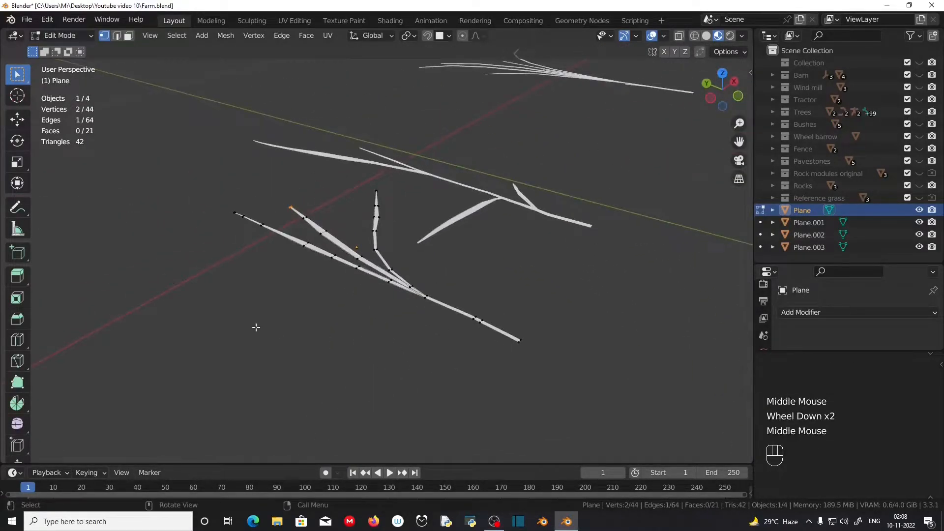
key("Tab")
Rotate all four grass objects together by 90 degrees about the global X axis so they stand upright.
scroll(390, 341, "down", 3)
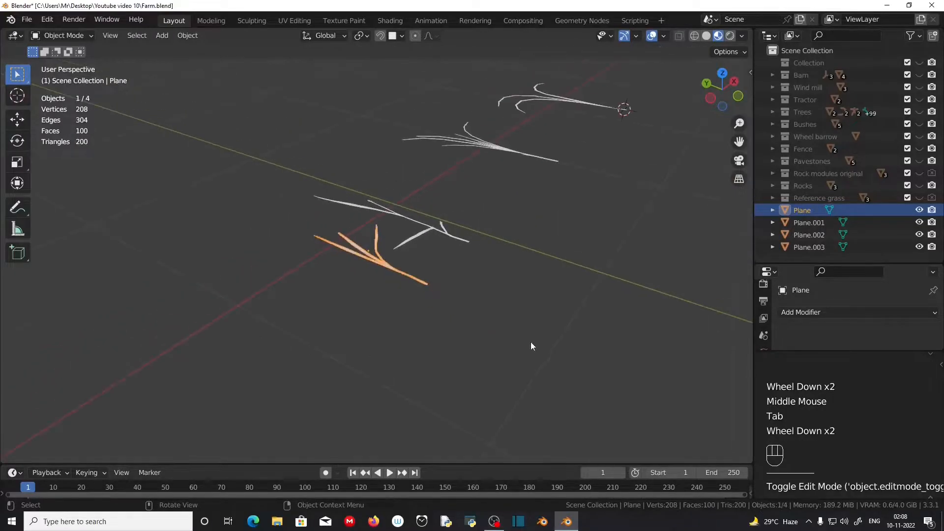
left_click_drag(283, 112, 664, 317)
key("r")
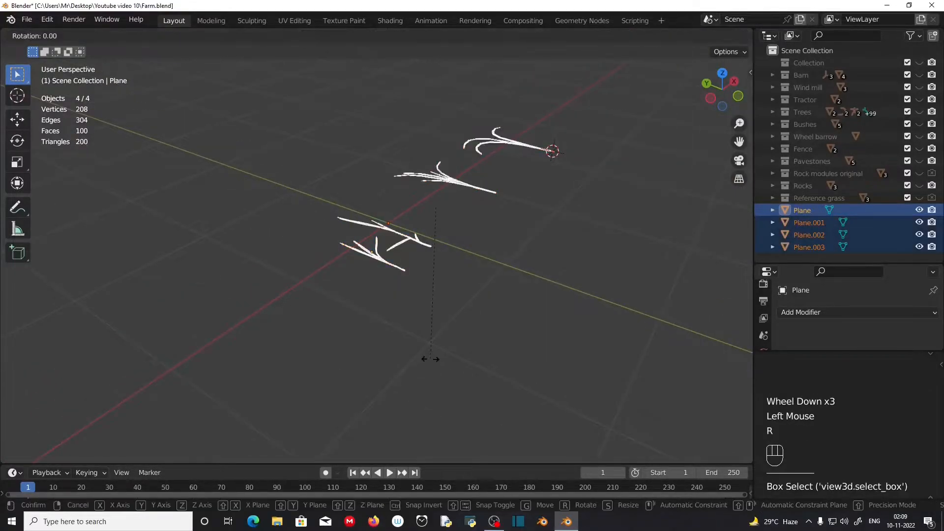
key("x")
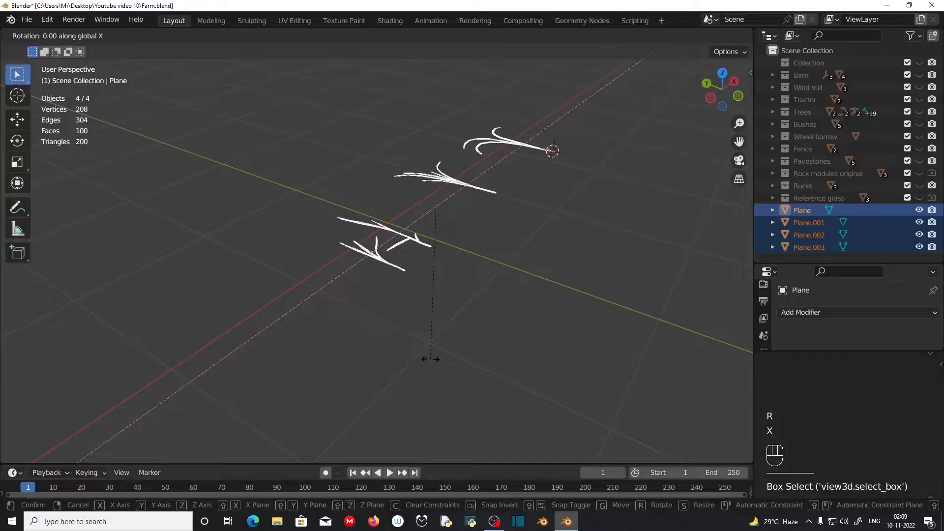
key("KP_9")
key("KP_0")
key("KP_Enter")
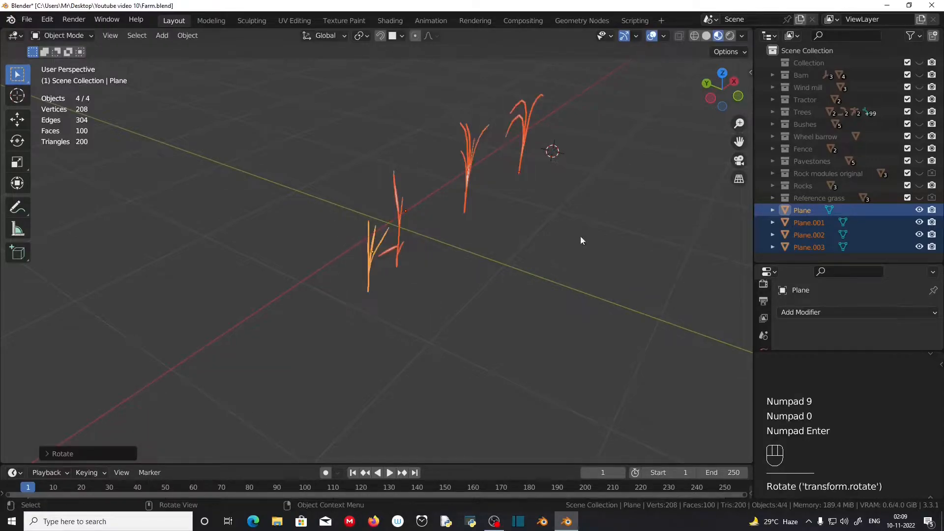
Set the origin of the three-bladed grass object Plane to its geometry, working from the front view.
scroll(488, 267, "up", 2)
middle_click_drag(487, 267, 493, 302)
key("KP_1")
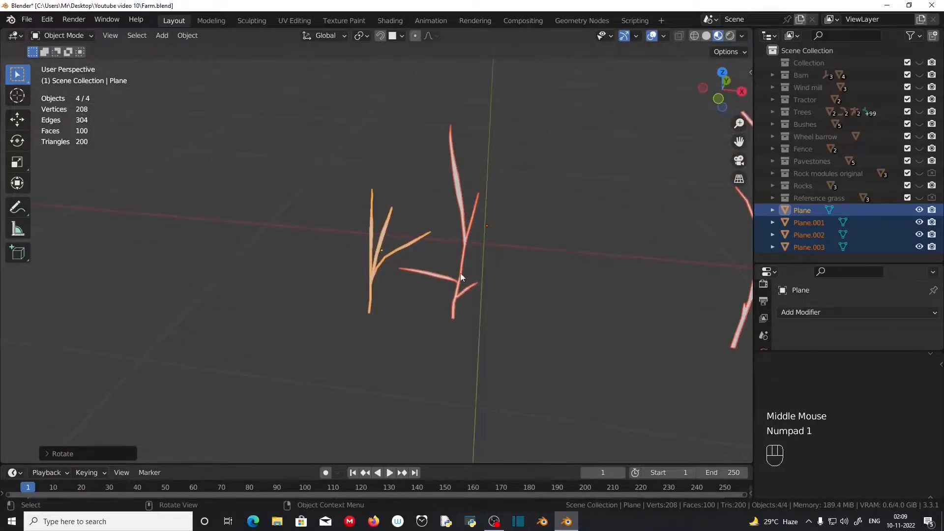
middle_click_drag(453, 335, 429, 356, "shift")
scroll(485, 323, "up", 2)
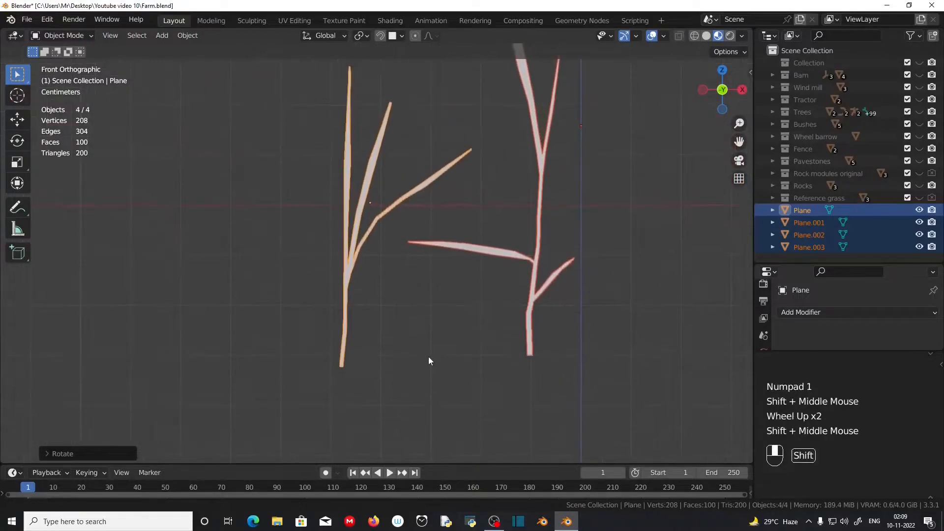
left_click(345, 299)
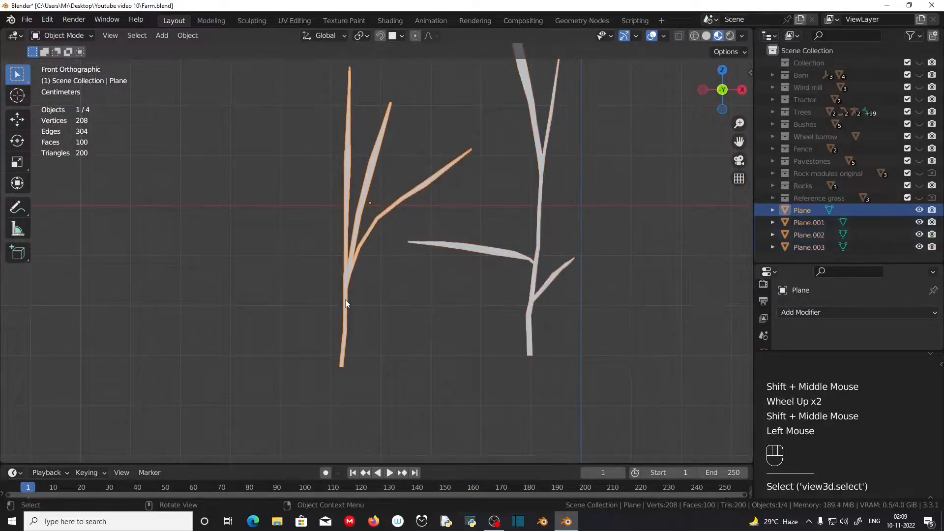
right_click(345, 300)
mouse_move(365, 183)
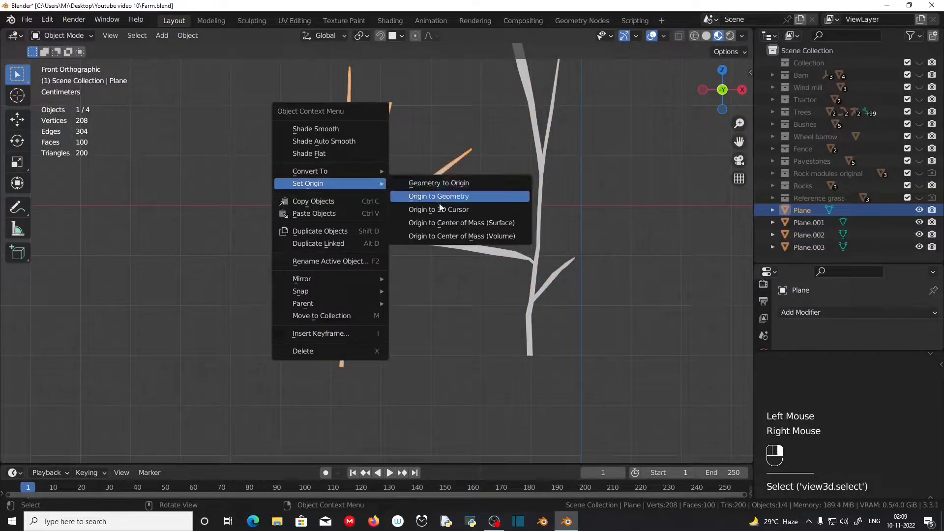
left_click(454, 197)
Set the origin of the branching grass object Plane.001 to its geometry.
scroll(456, 284, "down", 2)
left_click(485, 261)
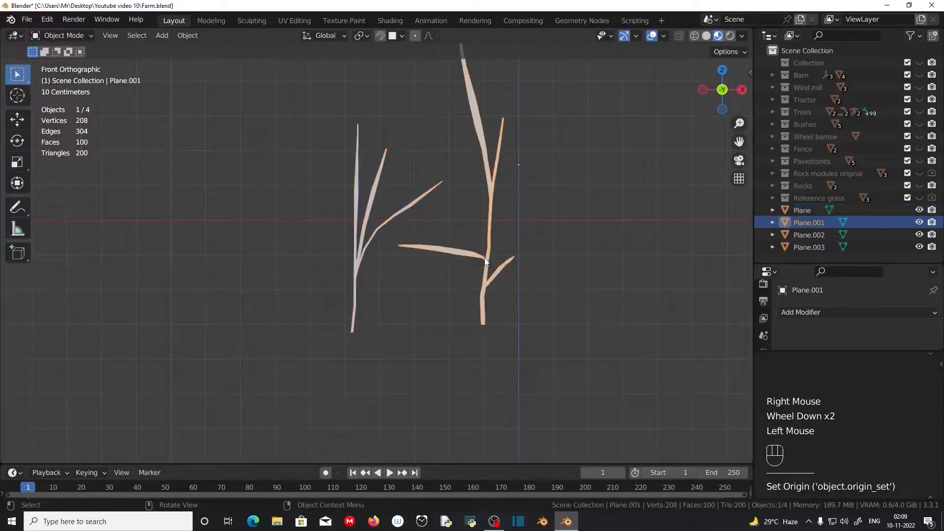
right_click(493, 188)
mouse_move(492, 185)
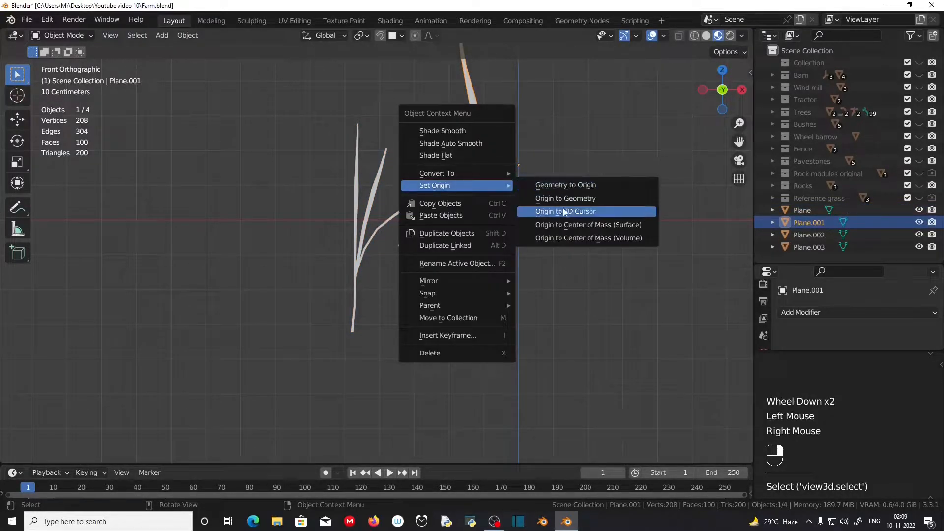
left_click(573, 195)
Set the origin of the dense multi-bladed grass object Plane.002 to its geometry.
middle_click_drag(593, 297, 191, 315, "shift")
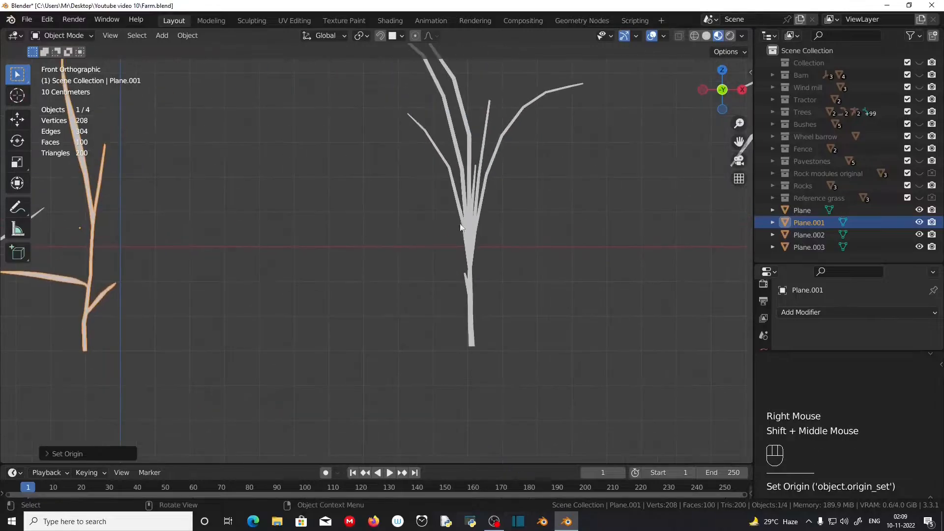
left_click(470, 211)
right_click(471, 209)
mouse_move(471, 209)
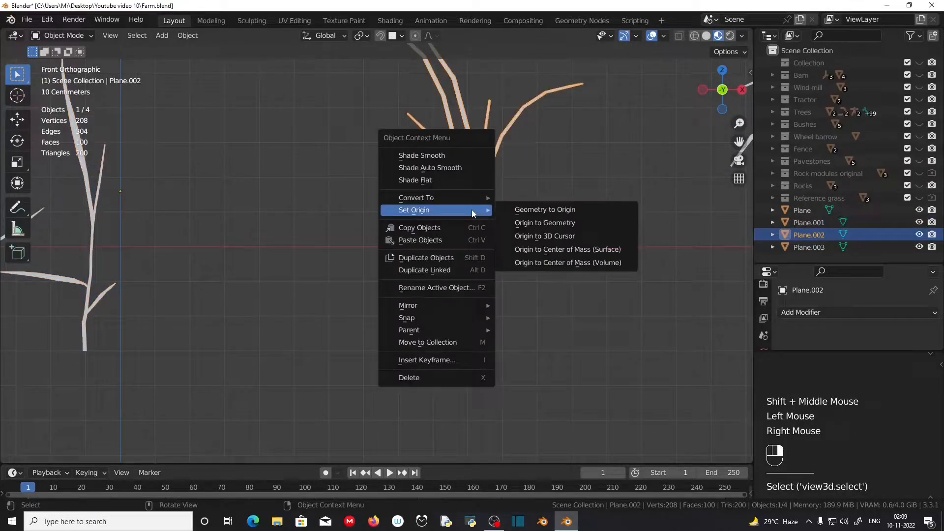
left_click(573, 224)
Set the origin of the drooping grass object Plane.003 to its geometry.
scroll(552, 291, "down", 2)
middle_click_drag(553, 291, 320, 283, "shift")
left_click(505, 217)
right_click(509, 196)
mouse_move(509, 195)
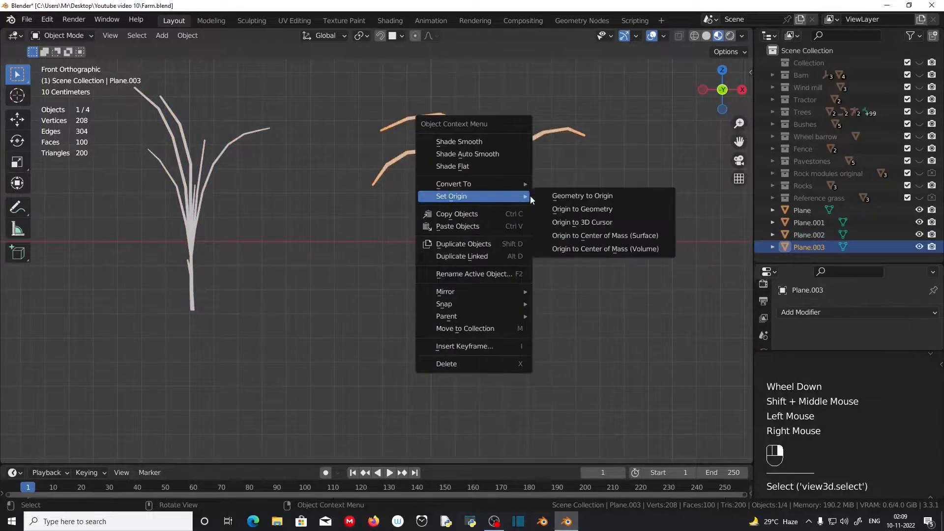
left_click(606, 209)
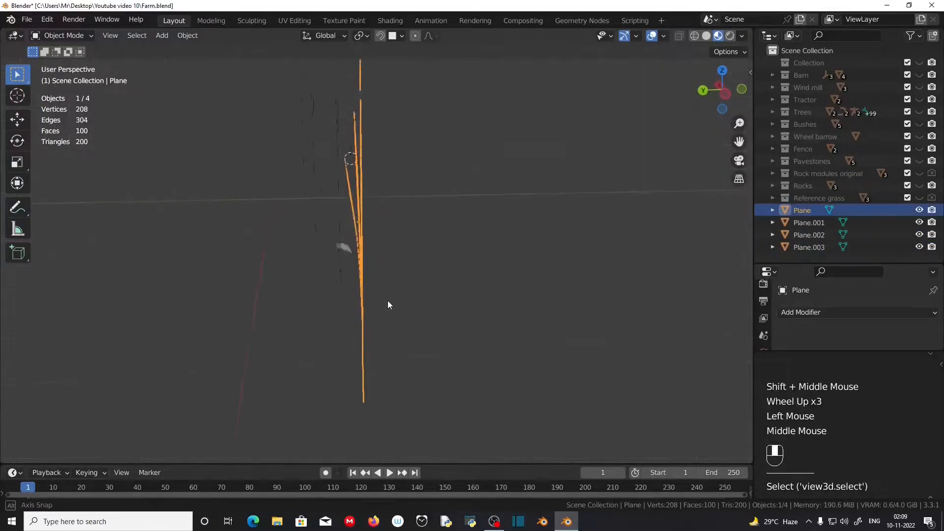
Select the three-bladed grass object Plane and isolate it in local view.
middle_click_drag(387, 300, 323, 304)
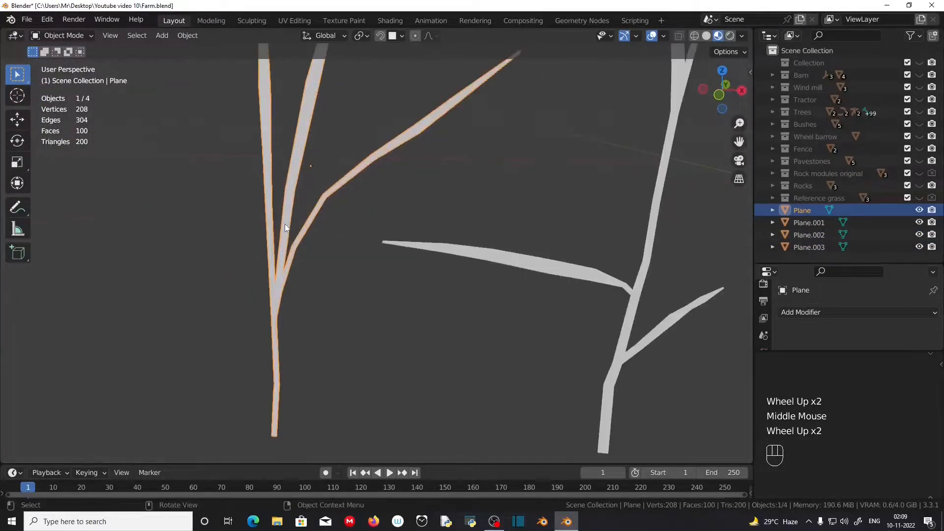
left_click(285, 223)
scroll(290, 251, "down", 1)
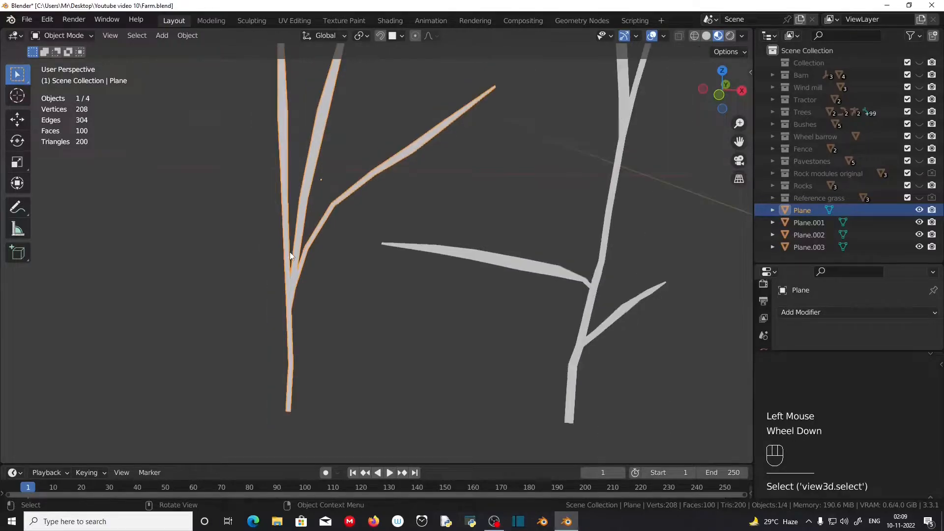
key("KP_Divide")
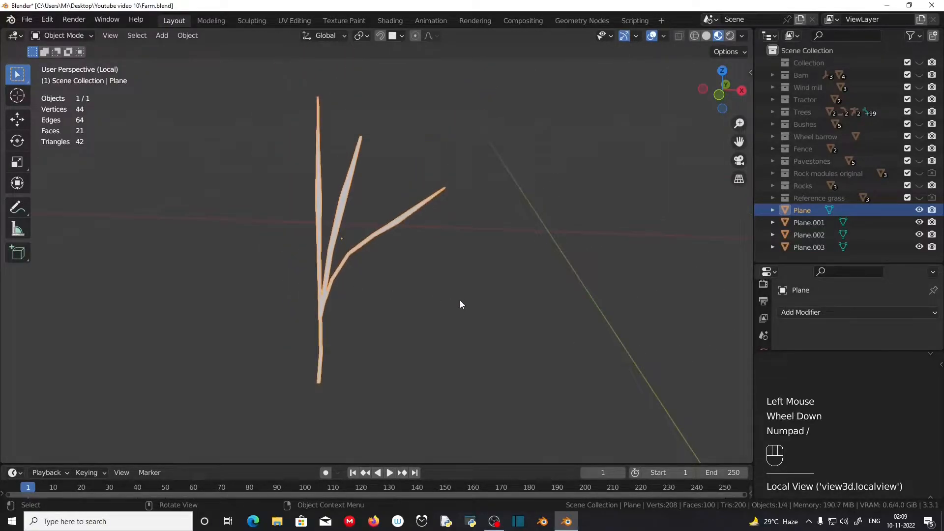
Add a centred lengthwise loop cut along the outward-bending blade of Plane in Edit Mode.
scroll(460, 300, "up", 3)
middle_click_drag(388, 330, 386, 315)
scroll(386, 315, "up", 2)
middle_click_drag(387, 315, 470, 231, "shift")
key("Tab")
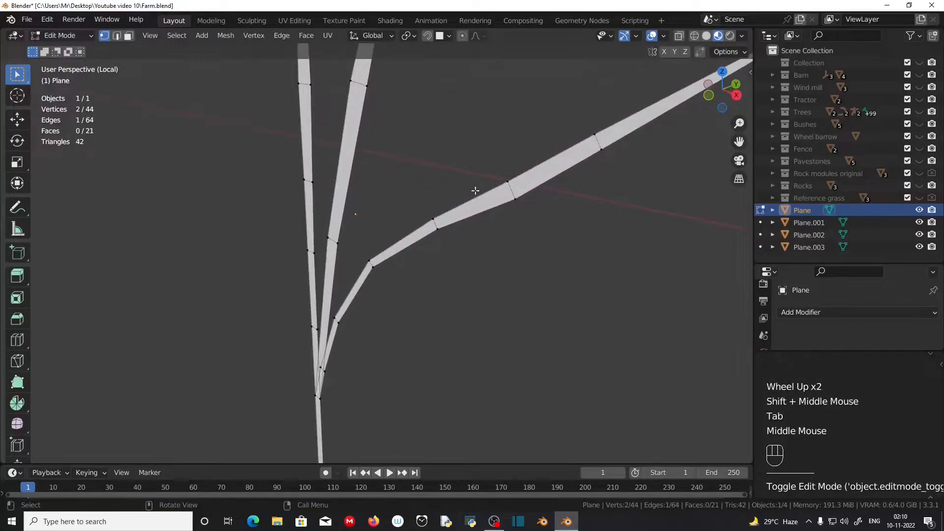
middle_click_drag(475, 190, 462, 252)
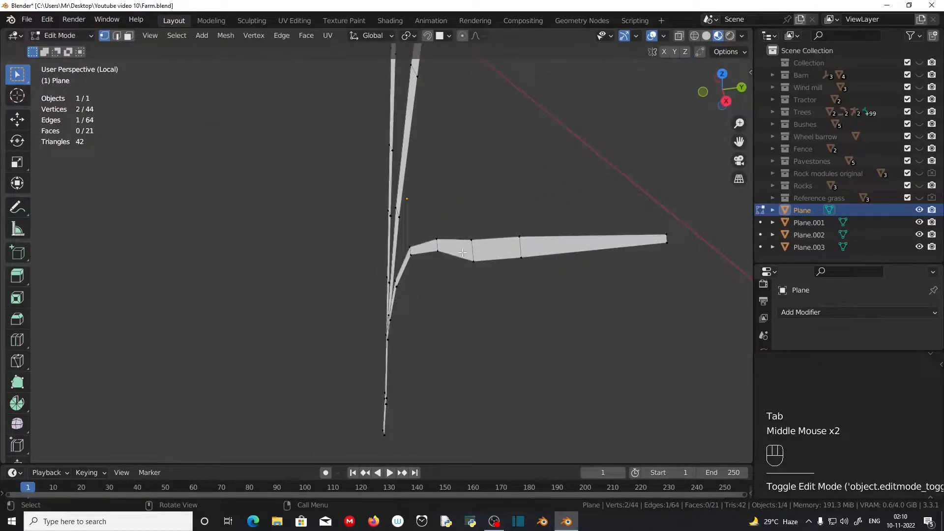
key("ctrl+r")
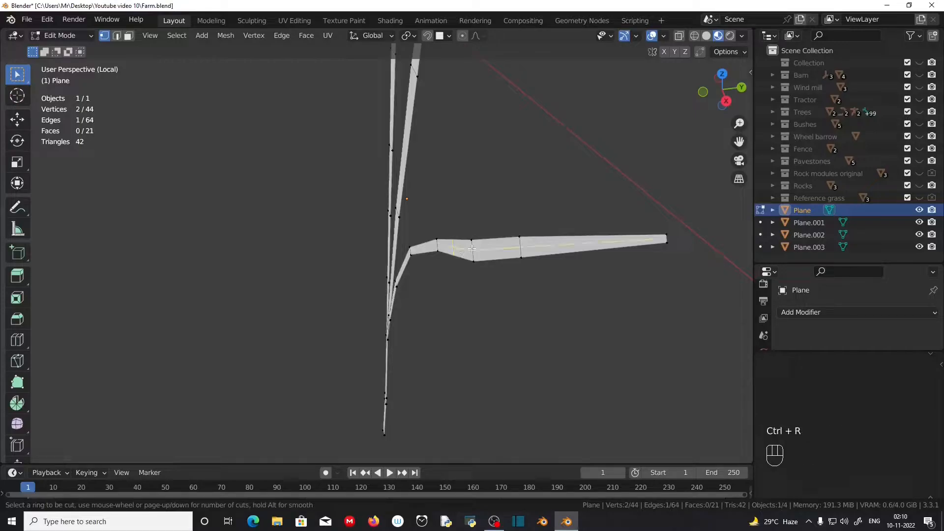
left_click(472, 249)
right_click(462, 272)
Deselect the tip vertex of the bent blade's centre loop and move the remaining loop vertices slightly along positive Y to crease the blade.
middle_click_drag(488, 280, 313, 338)
scroll(312, 339, "up", 2)
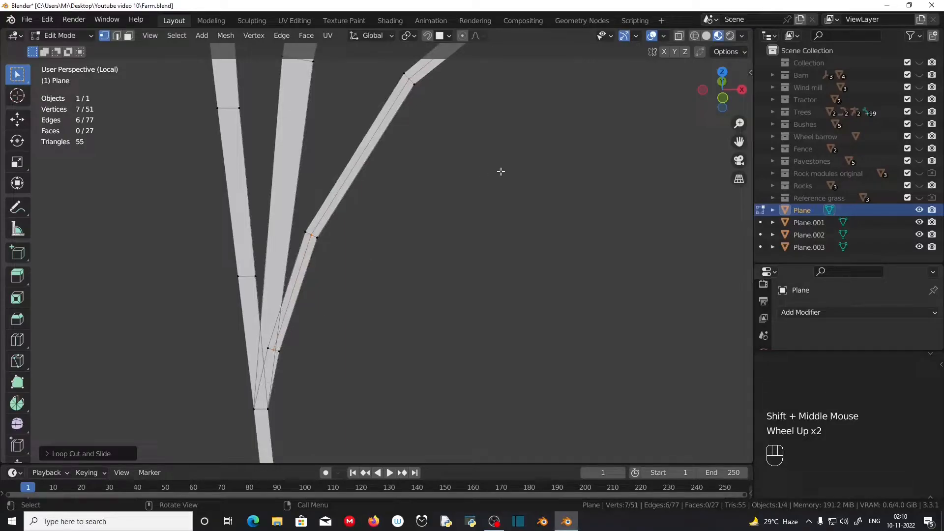
scroll(501, 171, "down", 2)
middle_click_drag(506, 181, 602, 175)
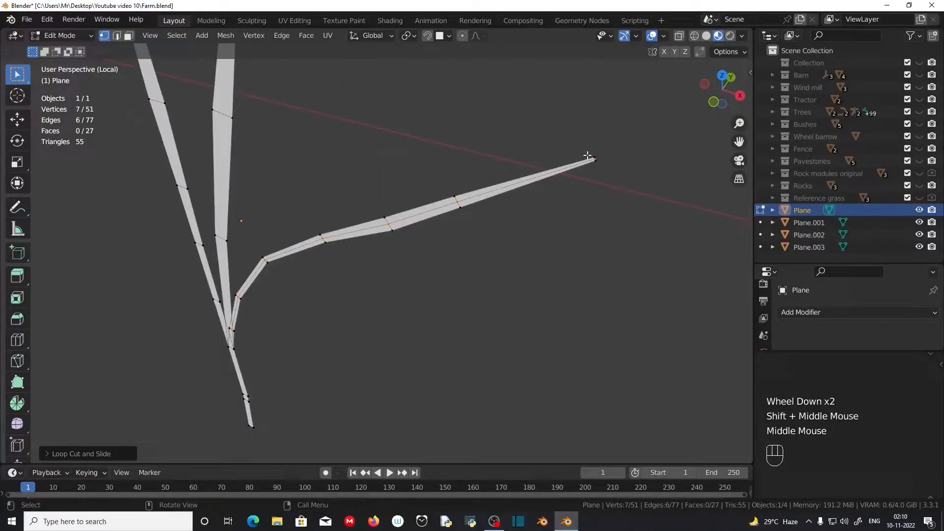
left_click_drag(582, 143, 634, 192, "ctrl")
scroll(626, 196, "up", 3)
middle_click_drag(626, 196, 491, 232)
key("g")
key("y")
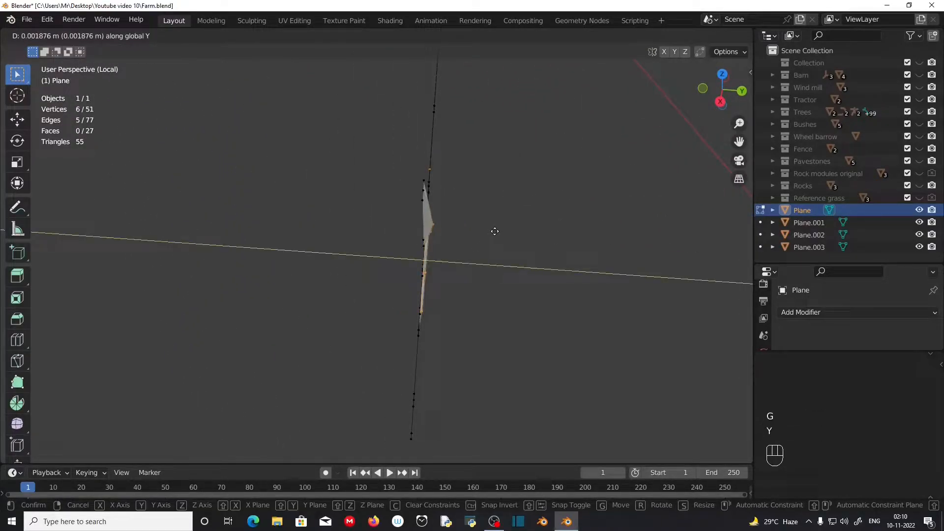
left_click(496, 231)
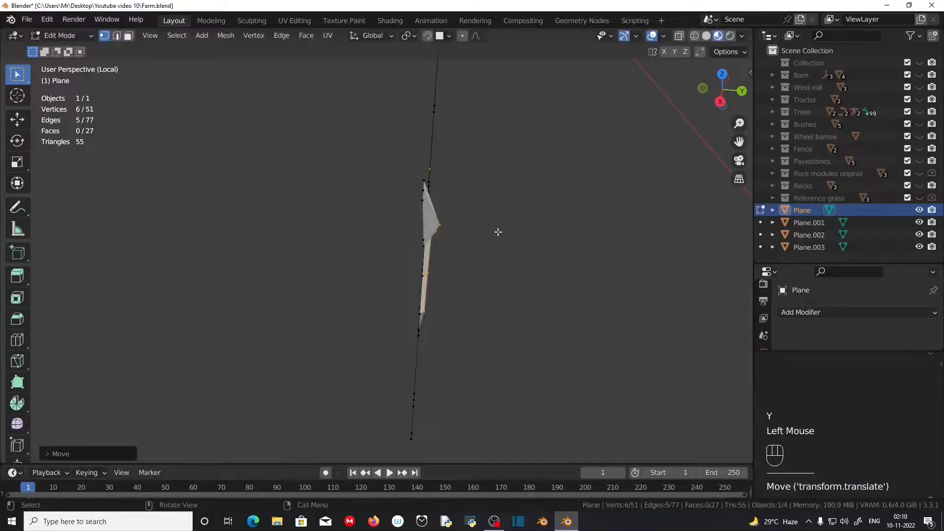
Add a centred lengthwise loop cut along the tall straight blade.
middle_click_drag(497, 232, 500, 252)
scroll(505, 252, "down", 1)
middle_click_drag(360, 255, 458, 259, "shift")
middle_click_drag(297, 240, 414, 244)
middle_click_drag(236, 231, 359, 130, "shift")
middle_click_drag(359, 131, 400, 100)
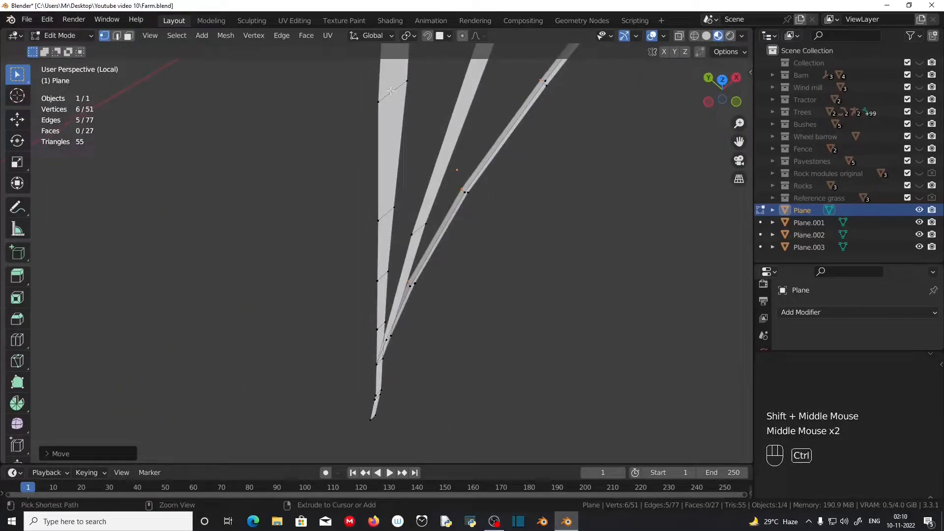
key("ctrl+r")
left_click(390, 91)
right_click(391, 91)
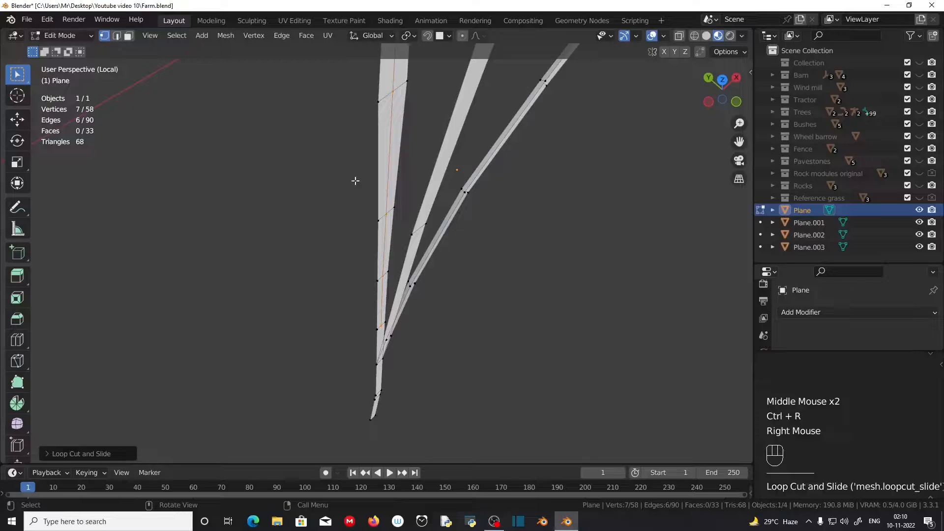
Deselect the tip vertex of the tall blade's centre loop and move the remaining loop vertices about 0.0029 m along Y.
scroll(356, 181, "down", 2)
middle_click_drag(406, 146, 379, 290, "shift")
left_click(355, 182, "ctrl")
scroll(357, 268, "up", 1)
key("g")
key("y")
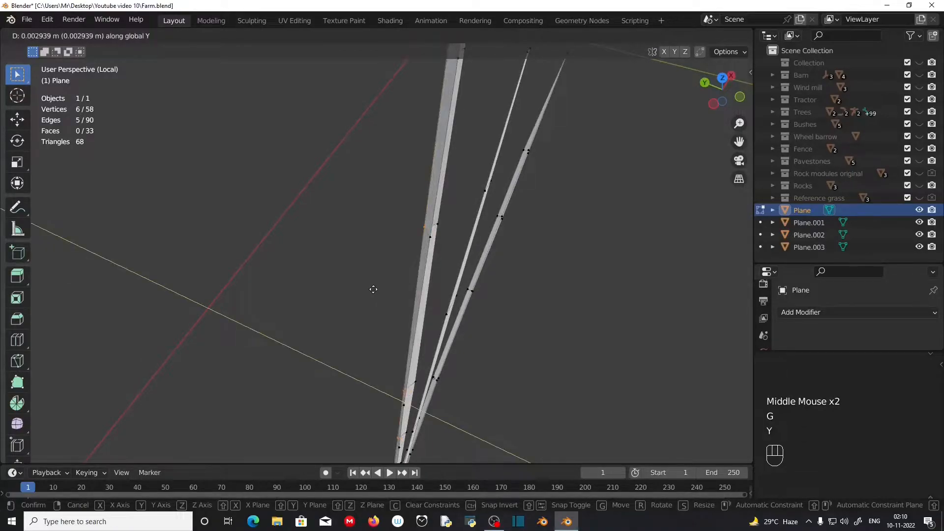
left_click(373, 289)
Add a centred lengthwise loop cut along the middle blade.
middle_click_drag(374, 290, 256, 294)
scroll(343, 295, "up", 1)
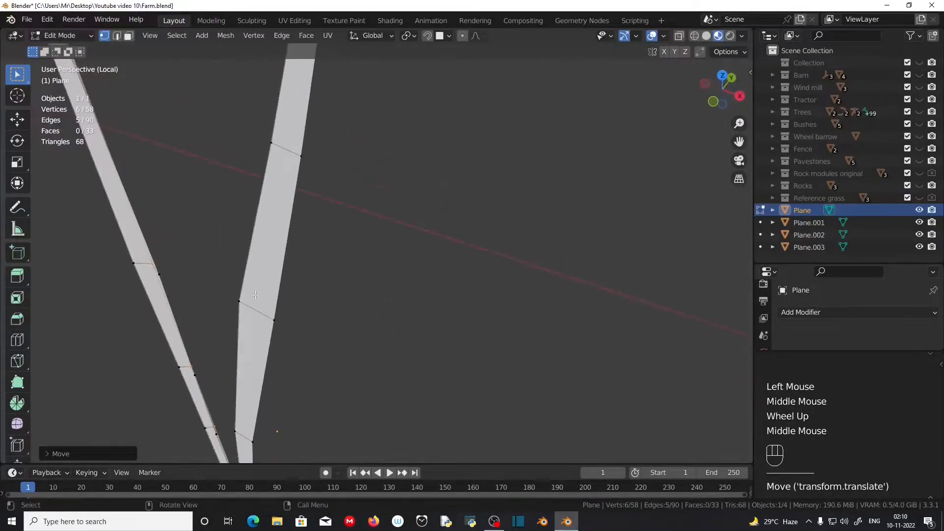
key("ctrl+r")
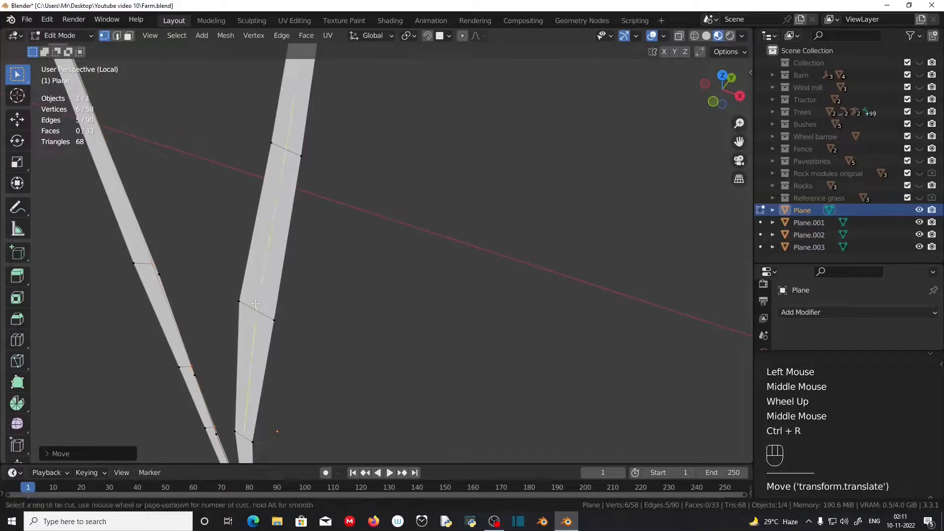
right_click(255, 304)
Deselect the tip vertex of the middle blade's centre loop and move the remaining loop vertices slightly along negative Y.
scroll(342, 110, "down", 2)
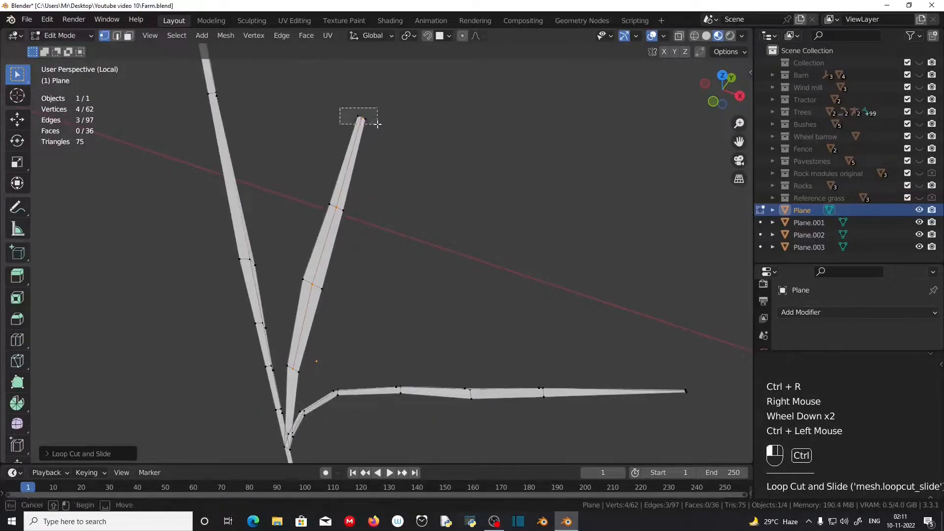
left_click_drag(377, 124, 377, 124, "ctrl")
middle_click_drag(378, 124, 337, 226)
scroll(302, 270, "up", 2)
middle_click_drag(302, 269, 293, 274)
key("g")
key("y")
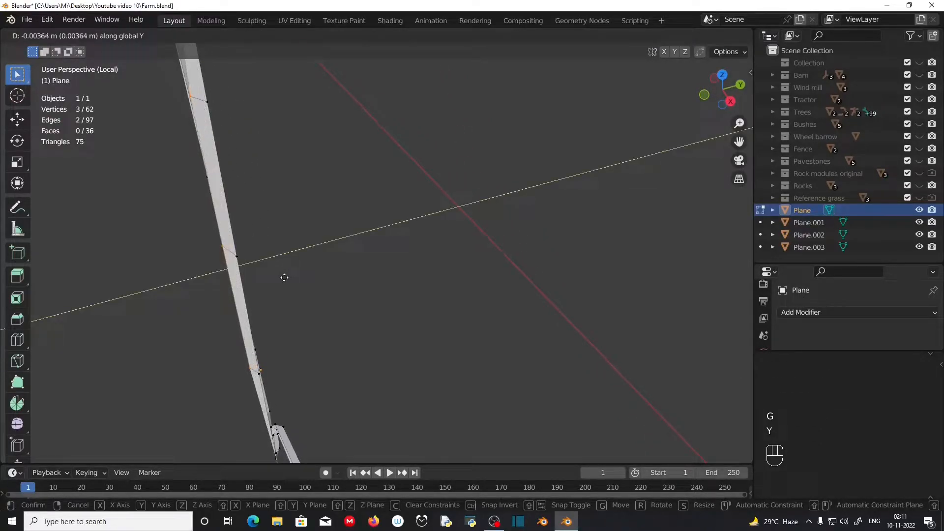
left_click(270, 301)
Examine the creases of the grass blades from several angles.
scroll(270, 301, "down", 1)
scroll(314, 286, "down", 1)
middle_click_drag(269, 301, 356, 273)
scroll(314, 285, "down", 1)
scroll(356, 273, "up", 1)
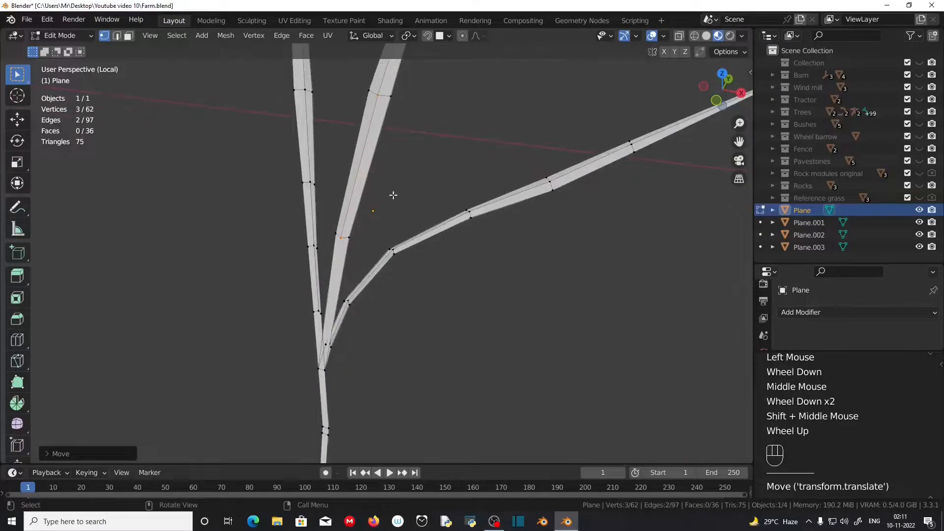
middle_click_drag(394, 195, 373, 221)
scroll(374, 221, "down", 3)
middle_click_drag(374, 221, 331, 255)
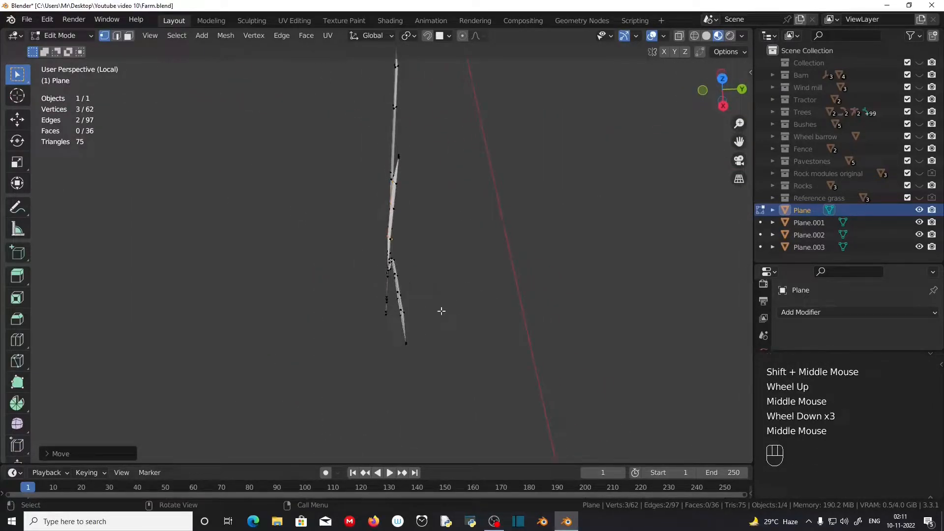
Select the low side blade's tip and move it about 0.011 m with smooth proportional editing at a radius of about 0.092 m.
middle_click_drag(441, 310, 492, 246)
scroll(320, 273, "up", 1)
key("g")
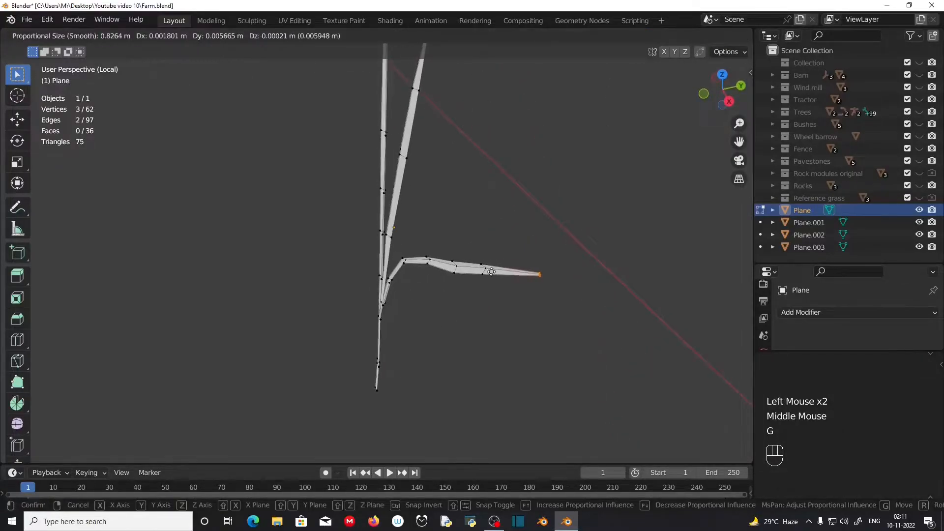
scroll(485, 270, "down", 3)
scroll(485, 272, "up", 4)
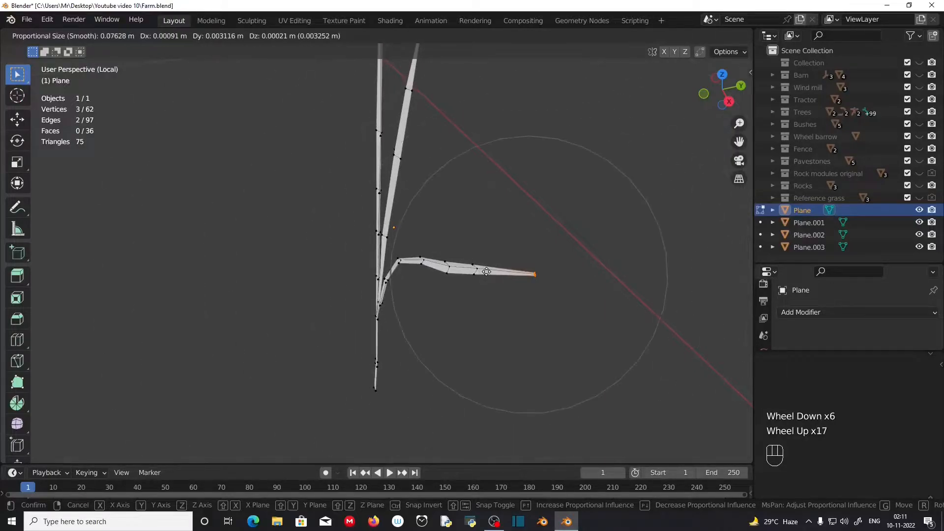
scroll(497, 270, "down", 2)
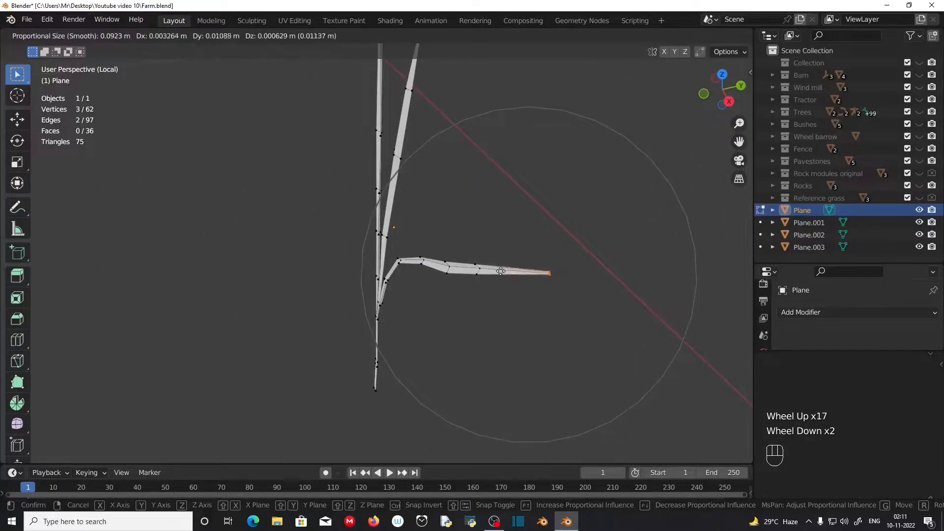
left_click(501, 271)
Move the side blade's tip about 0.019 m, mainly along Y, with a proportional radius of about 0.47 m.
middle_click_drag(501, 271, 460, 305)
key("g")
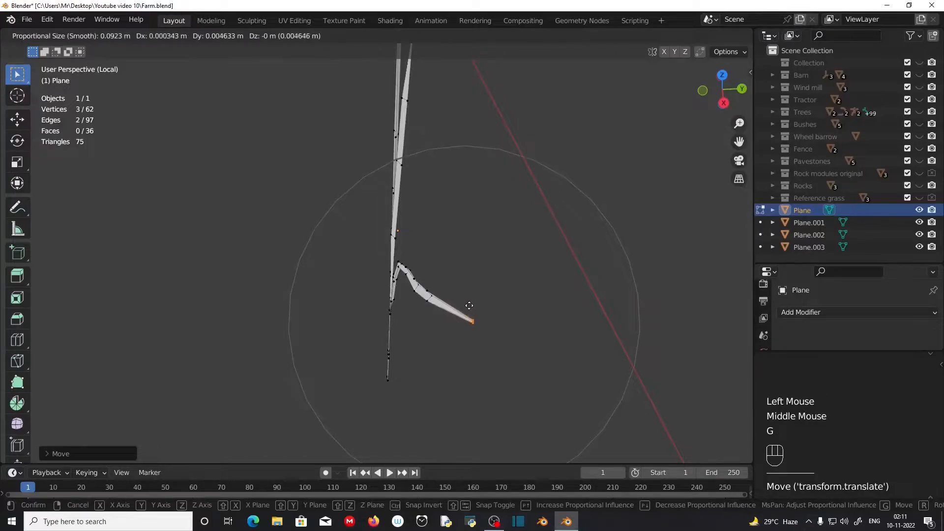
scroll(469, 306, "down", 10)
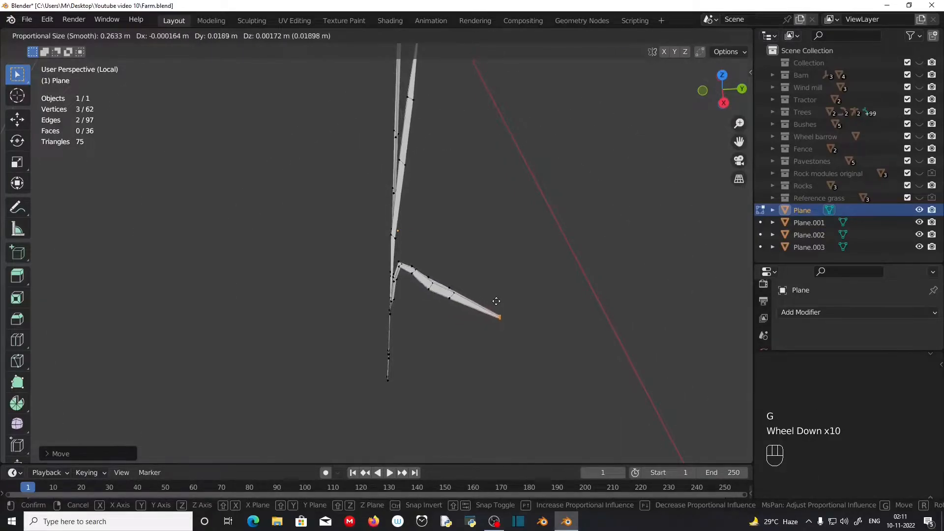
scroll(497, 301, "down", 5)
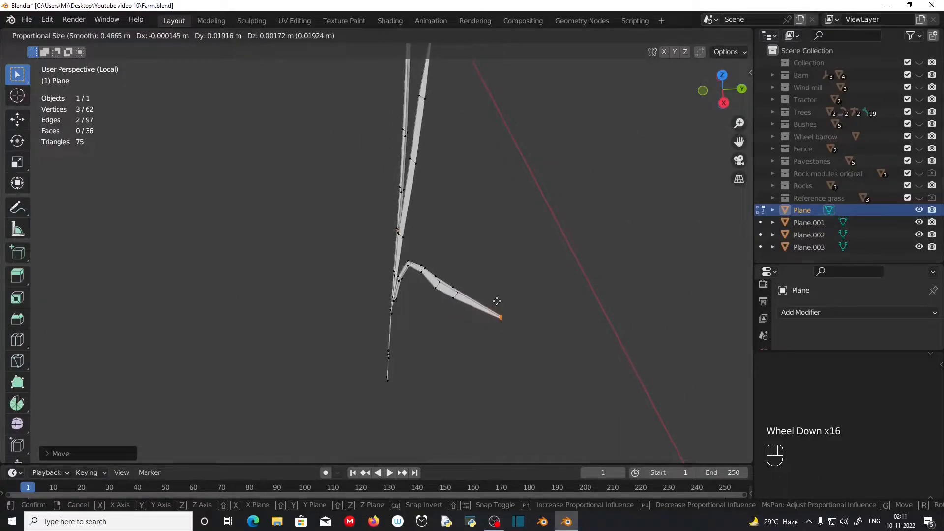
left_click(506, 304)
Select the tall blade's tip and move it about 0.105 m, mainly along negative X, with a proportional radius of about 0.29 m.
scroll(506, 303, "down", 1)
middle_click_drag(506, 303, 288, 357)
middle_click_drag(287, 356, 300, 344)
left_click_drag(377, 122, 355, 148)
key("g")
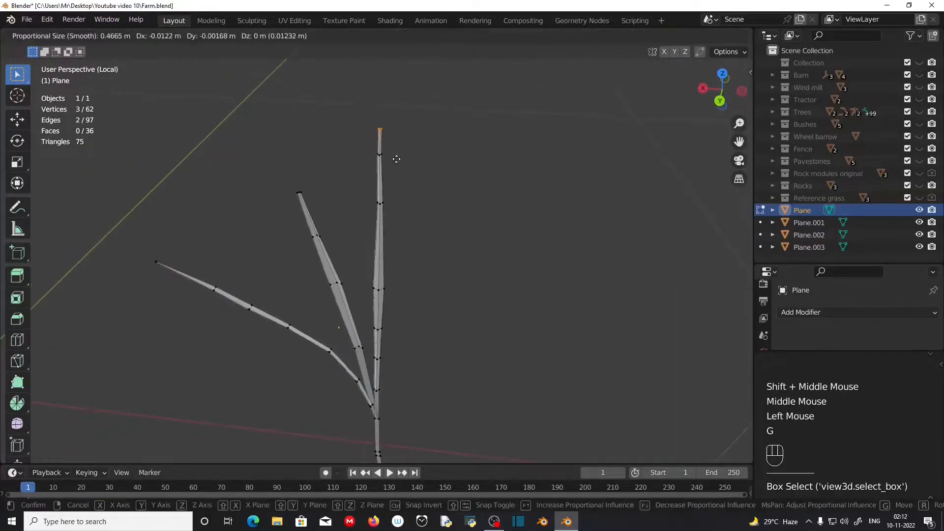
scroll(396, 158, "down", 9)
scroll(397, 158, "up", 13)
scroll(415, 163, "down", 3)
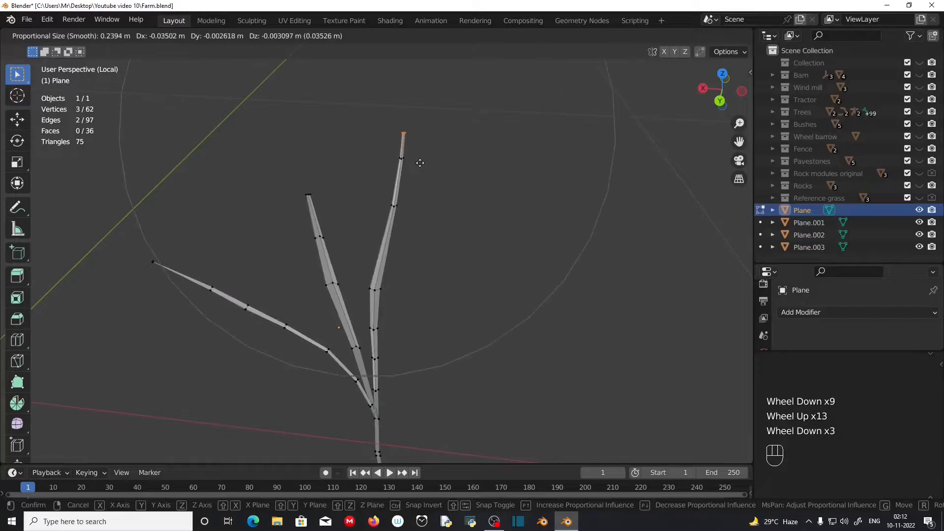
scroll(462, 167, "down", 3)
scroll(487, 171, "up", 5)
scroll(490, 173, "down", 4)
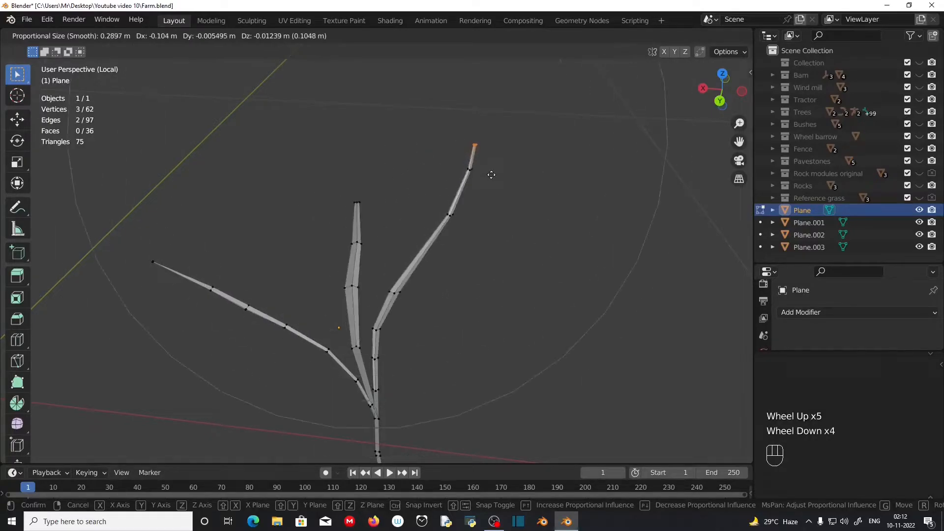
left_click(491, 175)
Move the tall blade's tip about 0.154 m, mainly along Y, with a proportional radius of about 0.42 m.
middle_click_drag(491, 174, 439, 380)
key("KP_7")
scroll(364, 291, "up", 2)
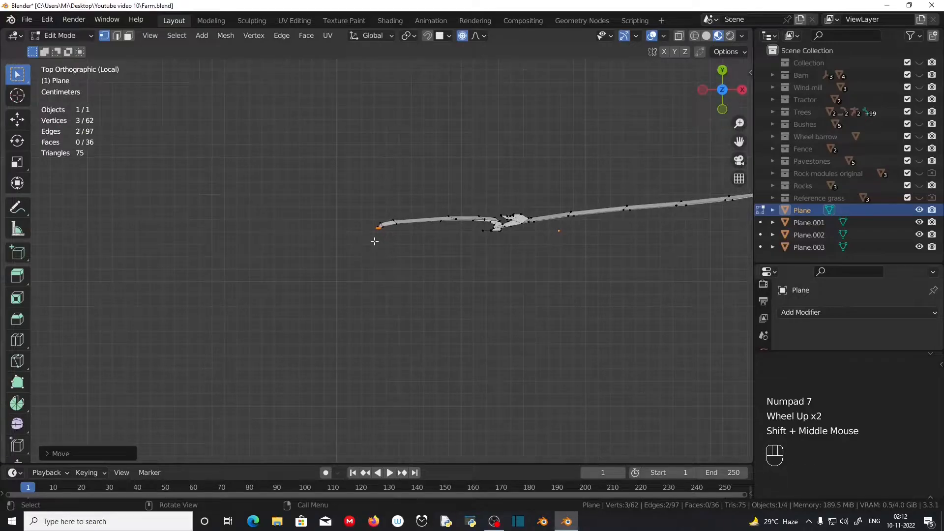
key("g")
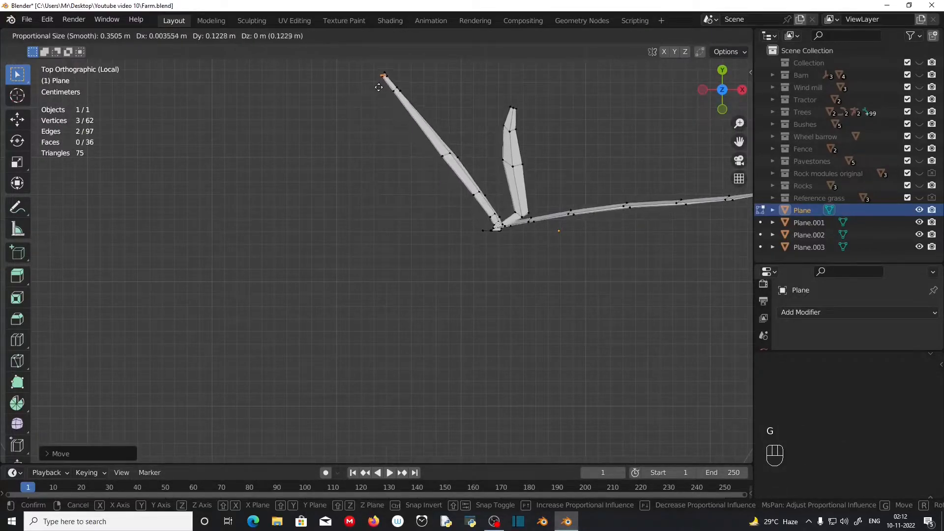
scroll(386, 50, "down", 2)
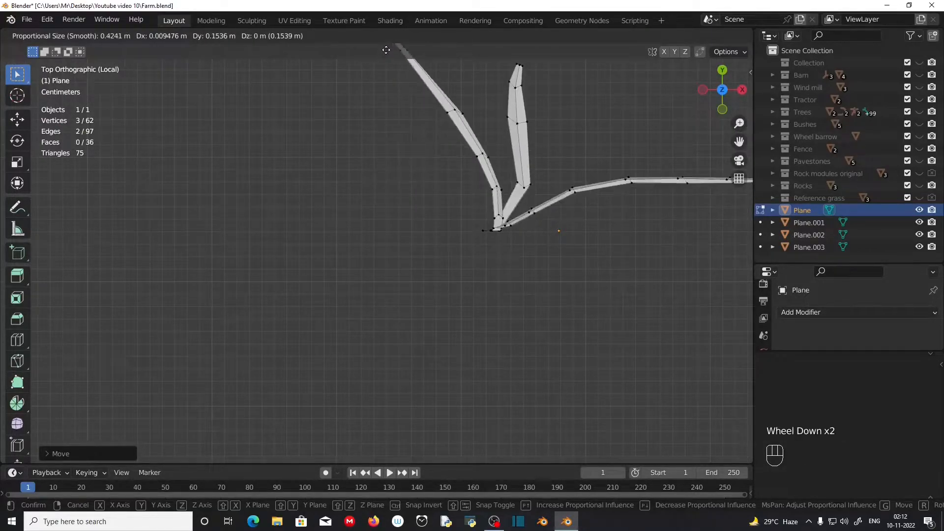
left_click(386, 50)
Select the side blade's tip and bend it towards negative Y with a proportional radius of about 0.32 m.
scroll(374, 148, "down", 1)
middle_click_drag(374, 148, 341, 263)
key("KP_7")
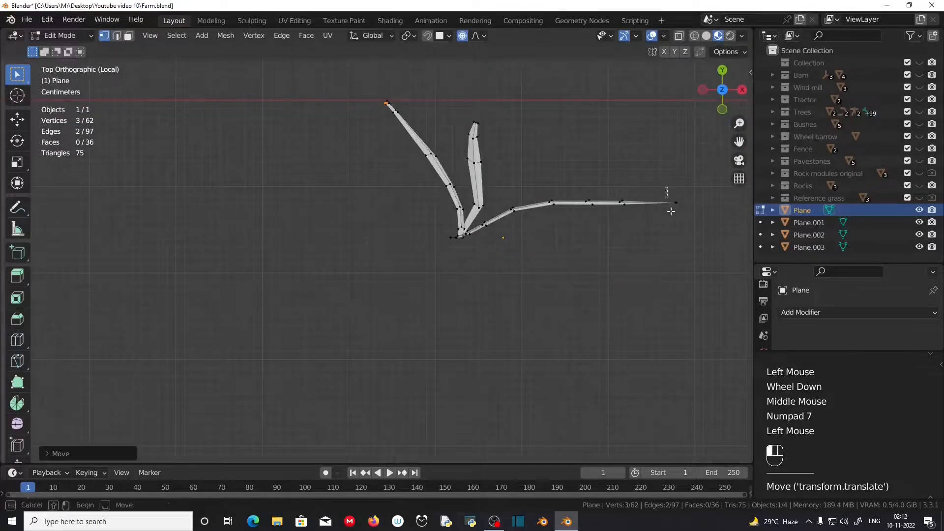
left_click_drag(660, 183, 723, 235)
key("g")
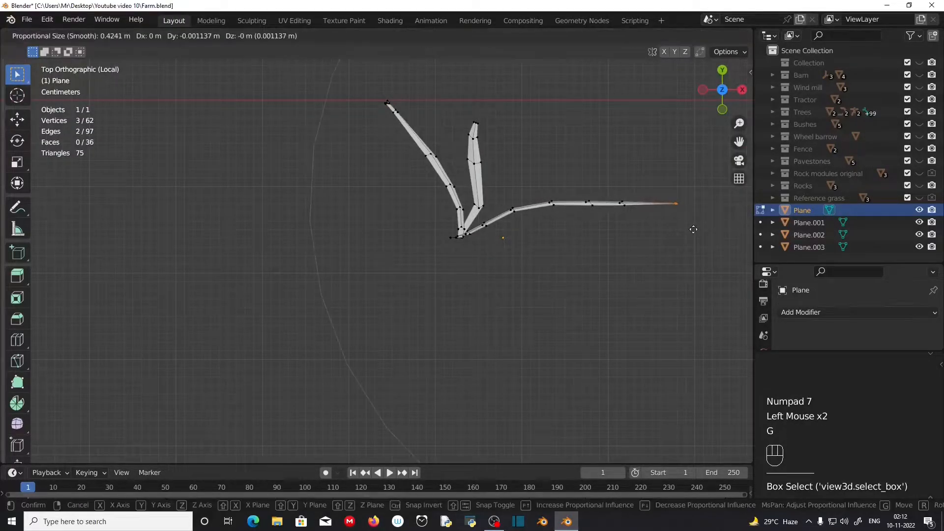
scroll(688, 243, "down", 2)
scroll(685, 251, "up", 7)
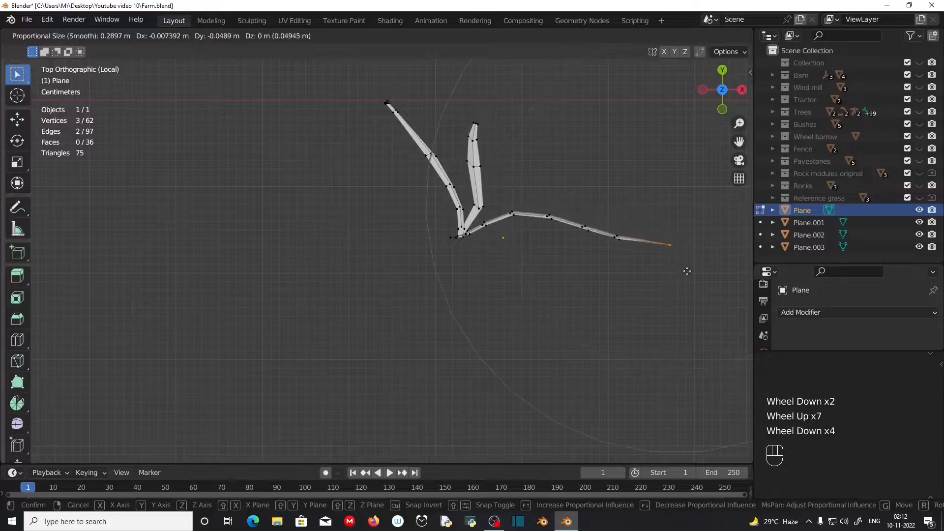
scroll(686, 280, "down", 3)
scroll(684, 290, "up", 3)
scroll(681, 299, "down", 2)
left_click(681, 305)
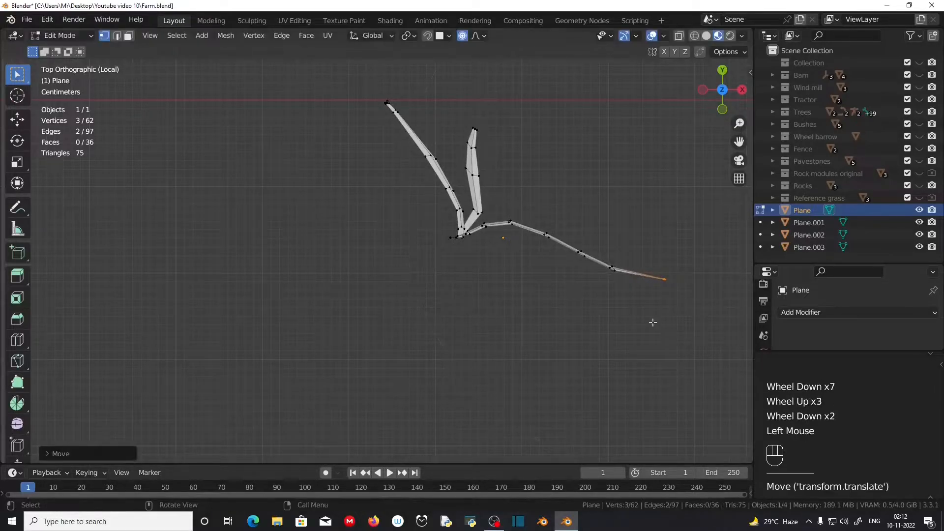
Select the middle blade's end vertices and move them about 0.078 m, mainly along negative Y, with a proportional radius of about 0.12 m.
middle_click_drag(651, 320, 518, 302)
left_click_drag(394, 356, 443, 389)
key("g")
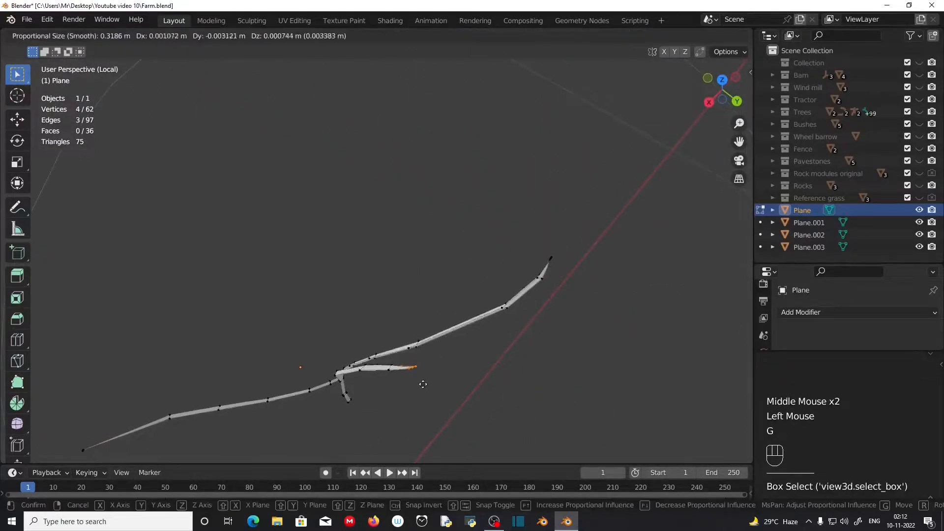
scroll(421, 379, "down", 2)
scroll(413, 376, "up", 8)
scroll(378, 325, "down", 1)
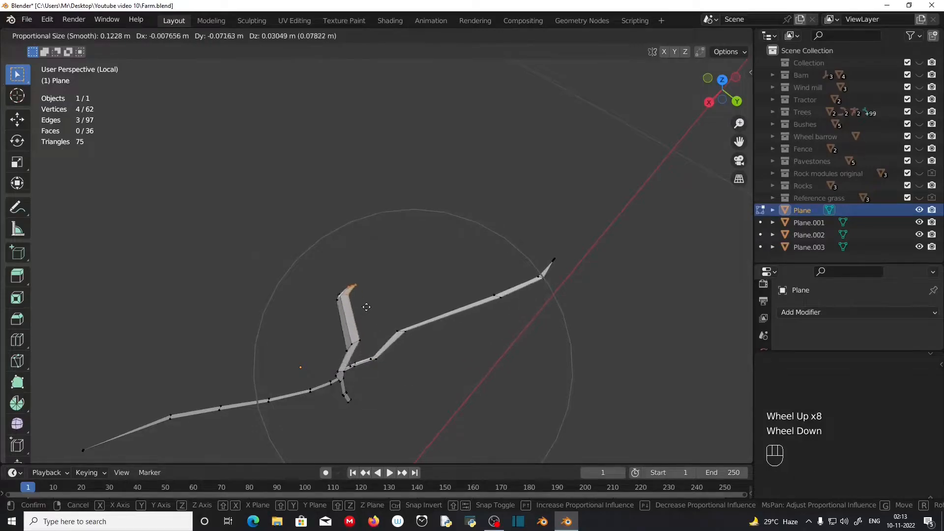
left_click(363, 307)
middle_click_drag(362, 307, 375, 223)
key("g")
scroll(297, 210, "down", 2)
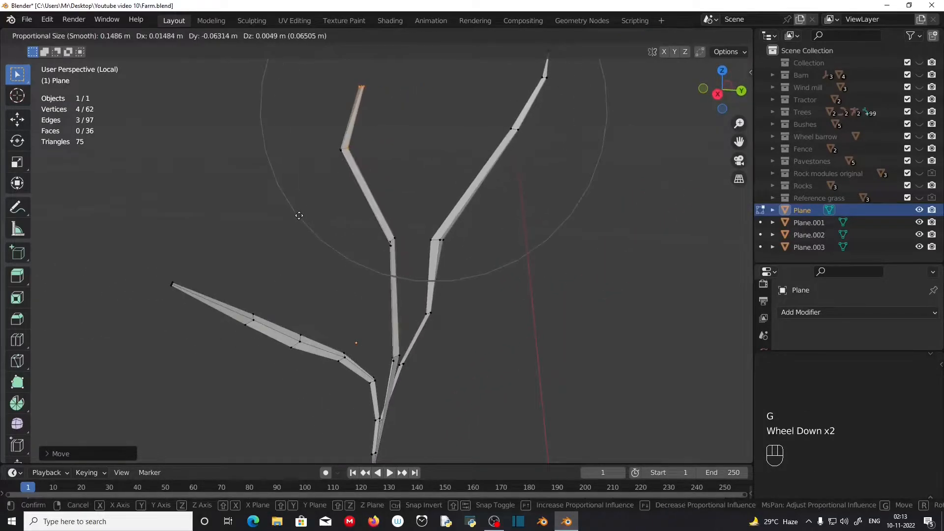
right_click(297, 211)
Move the middle blade's end vertices slightly along negative Y with a wider proportional radius.
middle_click_drag(297, 211, 293, 331)
key("g")
scroll(304, 179, "down", 2)
scroll(298, 178, "down", 3)
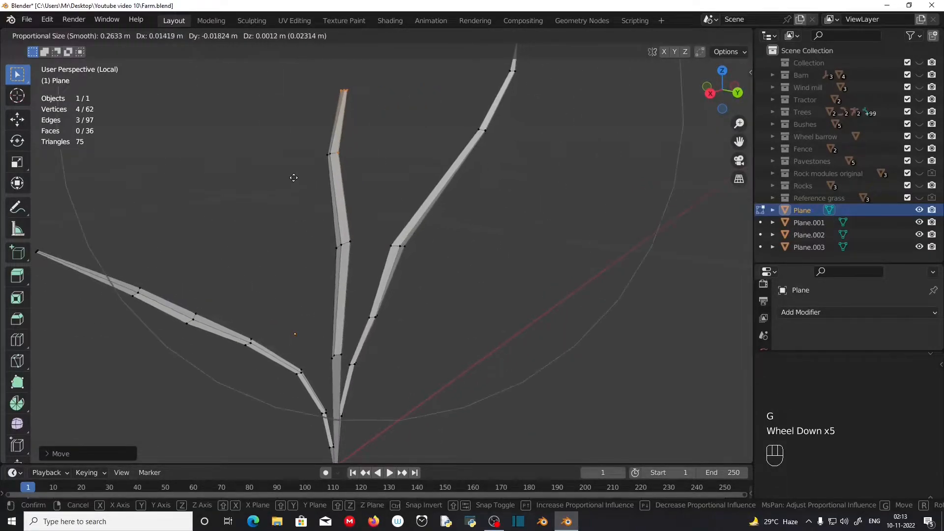
scroll(286, 177, "up", 3)
scroll(276, 177, "down", 2)
left_click(274, 177)
Move the middle blade's tip further towards negative Y with a reduced proportional radius.
middle_click_drag(274, 177, 358, 249)
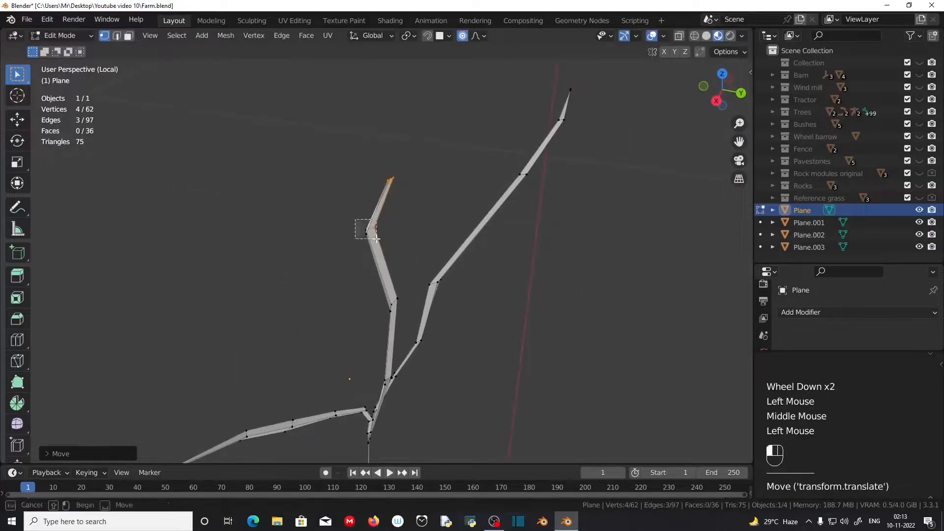
left_click_drag(376, 239, 320, 158)
left_click(392, 183)
key("g")
scroll(392, 184, "down", 3)
scroll(384, 184, "up", 14)
left_click(364, 184)
Lower the middle blade's entire end segment slightly and shift it towards negative Y with proportional editing.
key("g")
scroll(361, 266, "down", 6)
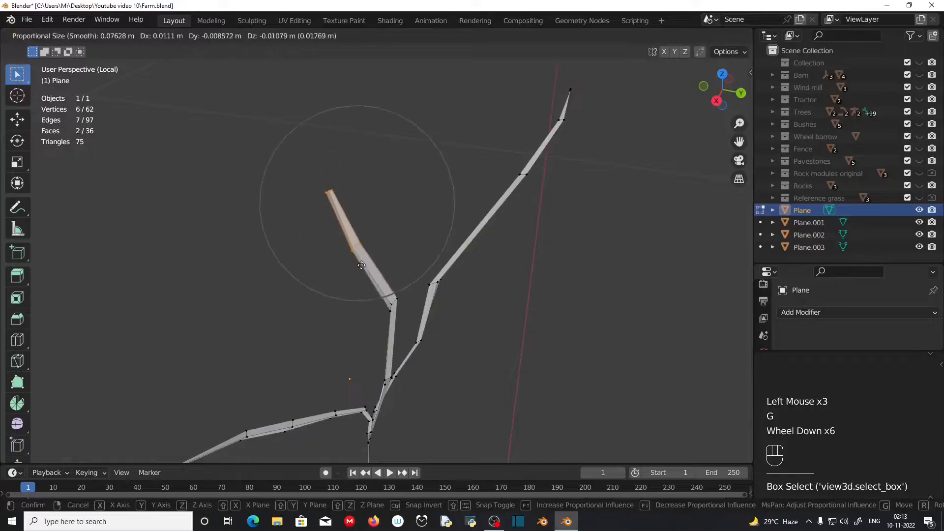
scroll(345, 245, "down", 5)
left_click(319, 234)
Select the side blade's tip and bend it down and towards negative Y with a proportional radius of about 0.11 m.
middle_click_drag(319, 234, 369, 265)
scroll(314, 232, "down", 3)
middle_click_drag(373, 334, 415, 303)
scroll(382, 303, "up", 2)
middle_click_drag(393, 373, 465, 320, "shift")
middle_click_drag(465, 319, 458, 337)
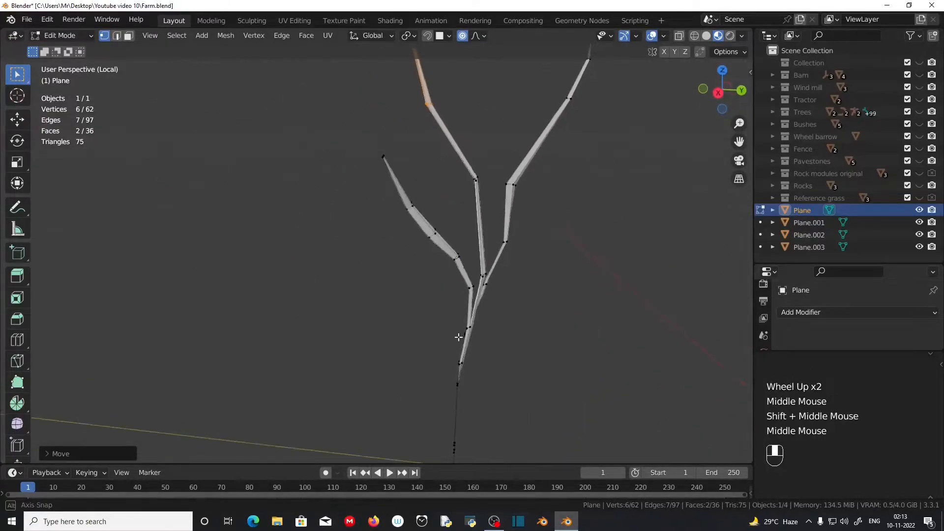
key("KP_1")
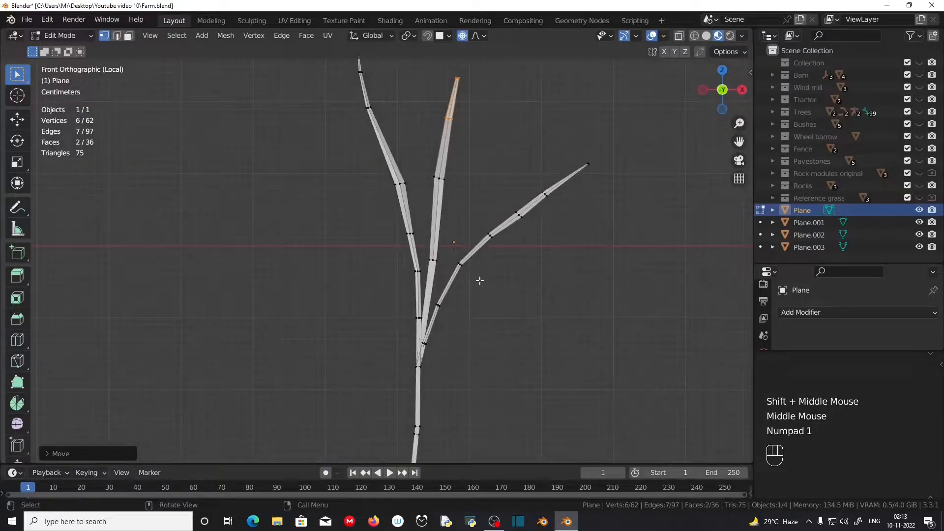
key("KP_3")
scroll(489, 255, "up", 2)
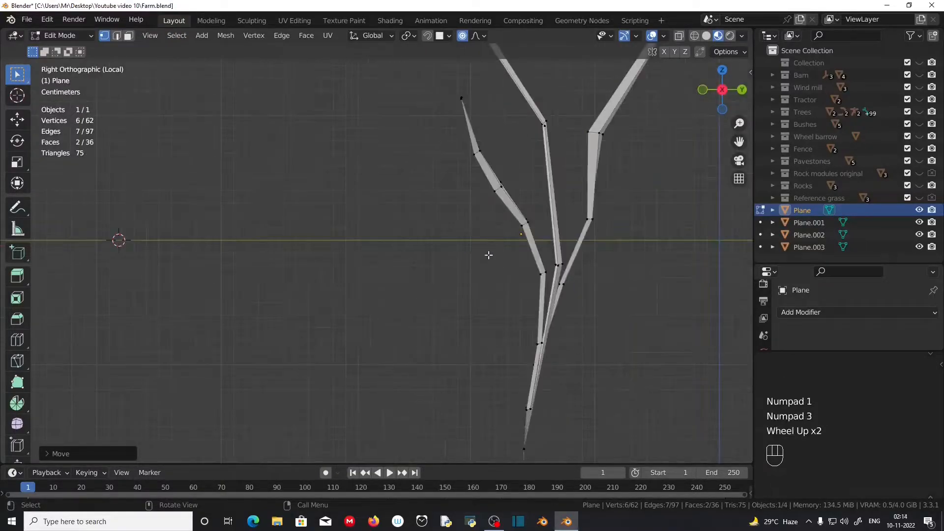
middle_click_drag(489, 255, 408, 341, "shift")
left_click_drag(369, 176, 399, 203)
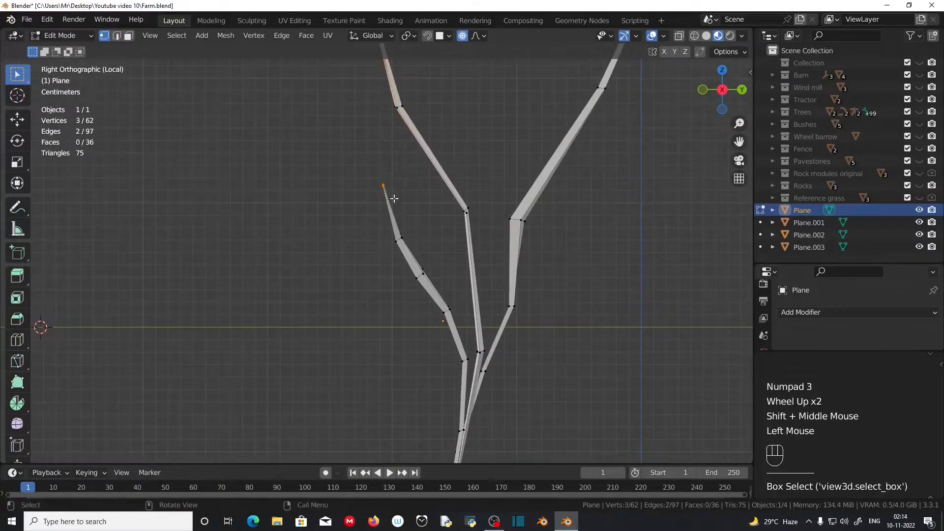
key("g")
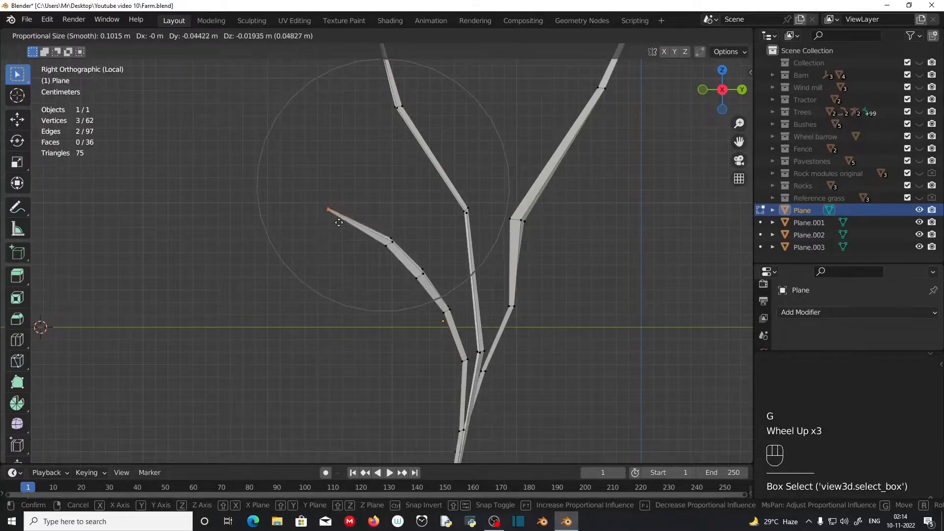
scroll(339, 222, "down", 2)
scroll(338, 220, "up", 2)
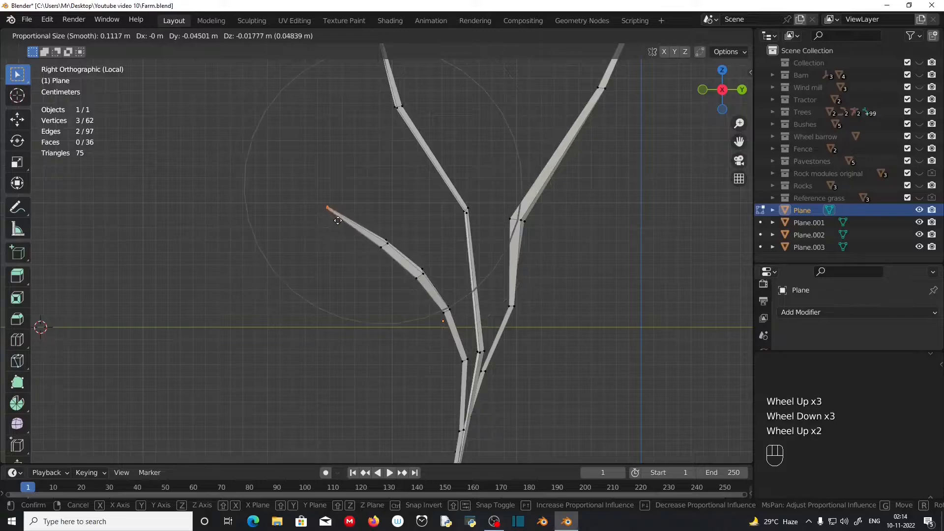
left_click(314, 240)
Select the tall blade's tip and bend it down and outwards along Y with a larger proportional radius.
middle_click_drag(315, 239, 162, 309, "shift")
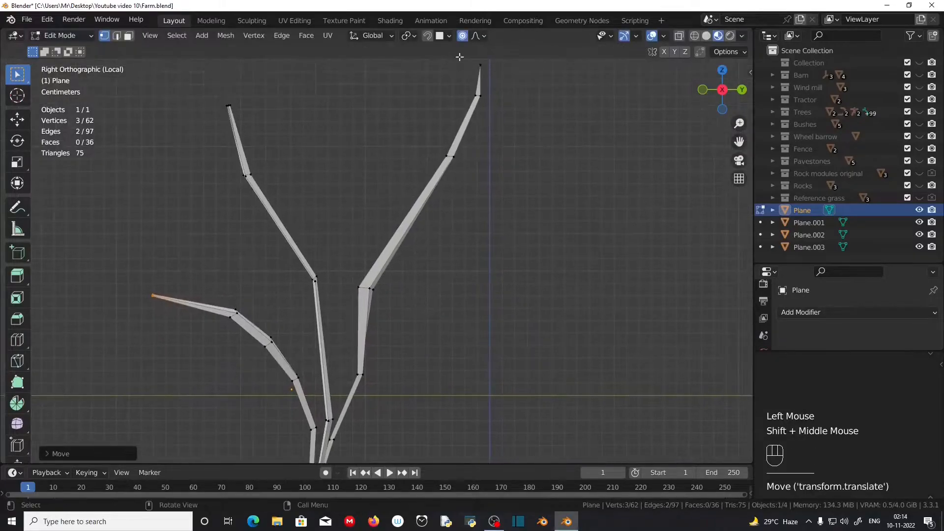
left_click(499, 76)
key("g")
scroll(541, 107, "down", 3)
scroll(555, 118, "down", 3)
left_click(572, 124)
Select the tall blade's middle joint and move it slightly down and outwards along Y with a reduced proportional radius.
left_click_drag(369, 280, 416, 332)
key("g")
scroll(433, 308, "up", 6)
scroll(433, 308, "up", 4)
left_click(443, 313)
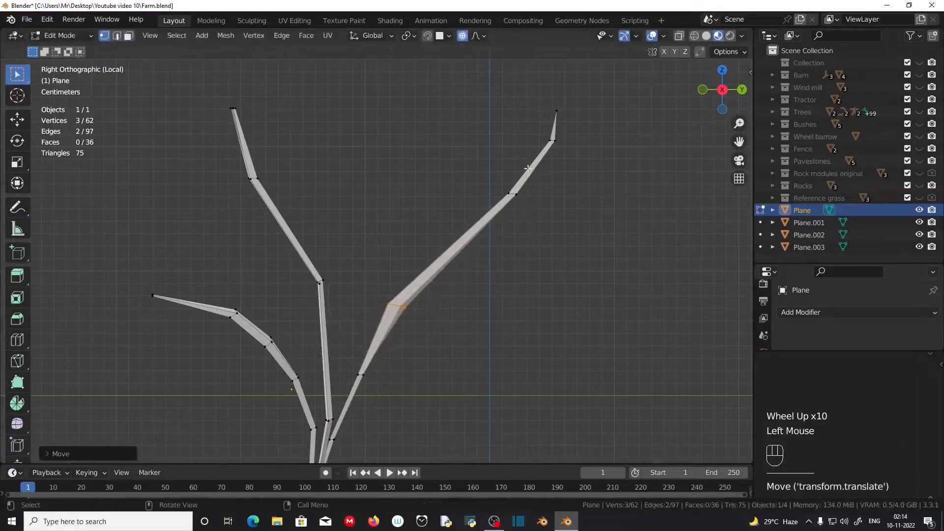
Move the tall blade's tip vertex about 0.012 m down and outwards along Y with a small proportional radius.
key("g")
scroll(597, 140, "up", 5)
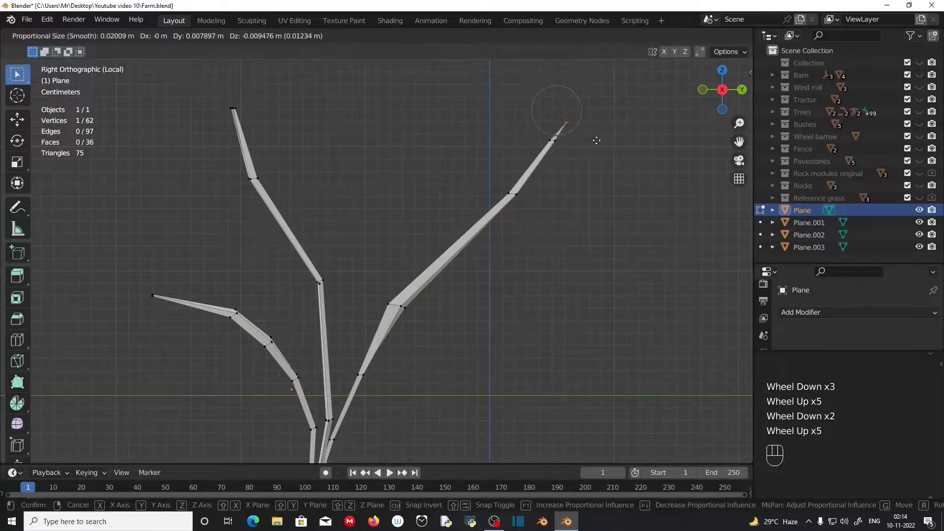
scroll(600, 144, "down", 4)
left_click(599, 145)
Reposition the two upper joints of the tall blade to smooth its curve.
left_click_drag(494, 177, 546, 218)
key("g")
left_click(523, 203)
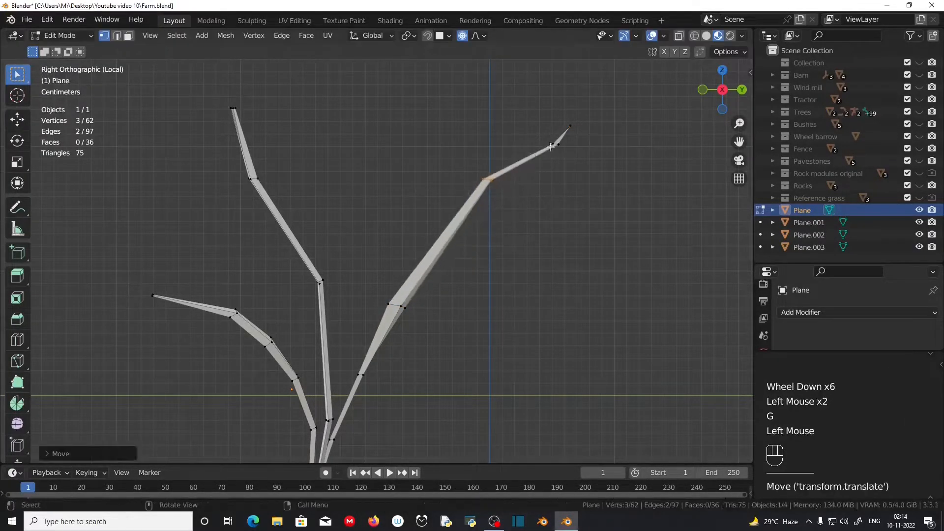
left_click_drag(537, 129, 571, 155)
key("g")
left_click(555, 145)
Smooth the middle blade's curve in side view by moving its upper joint, lower joint and tip with a small proportional radius.
scroll(393, 271, "down", 2)
left_click_drag(278, 190, 311, 220)
key("g")
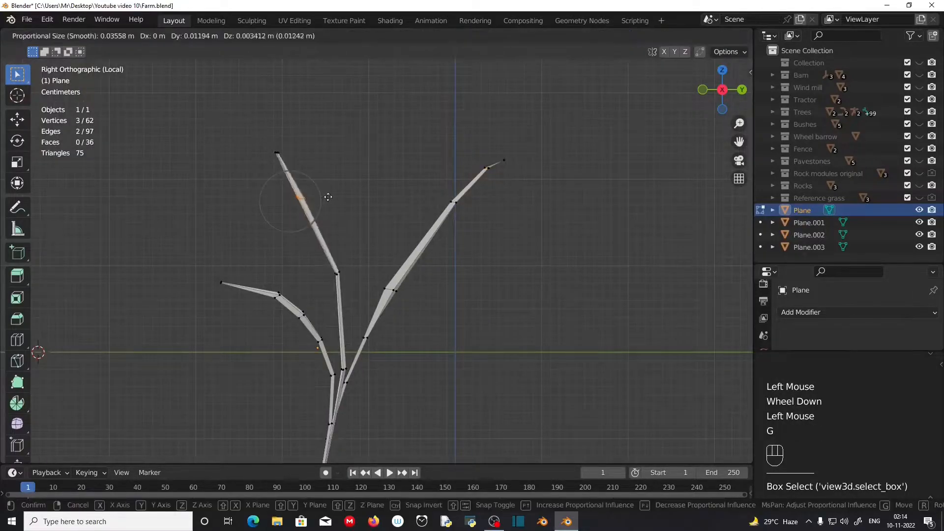
left_click(331, 277)
key("g")
left_click(361, 290)
left_click_drag(267, 143, 298, 167)
key("g")
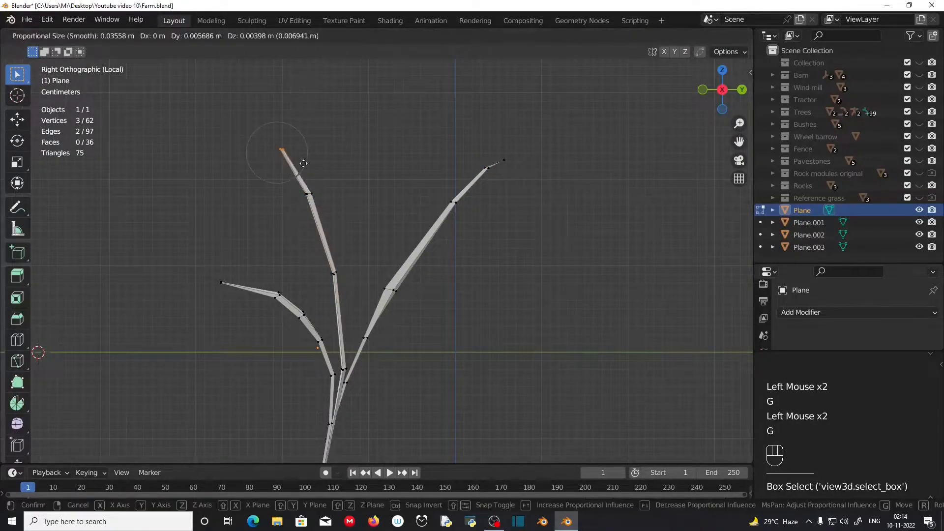
left_click(305, 163)
Select the plant's whole mesh and move it about 0.057 m along X and 0.323 m up, placing the stem's base at the origin point.
scroll(344, 222, "down", 1)
middle_click_drag(393, 283, 285, 260)
scroll(350, 375, "up", 2)
scroll(375, 355, "down", 2)
scroll(312, 359, "down", 2)
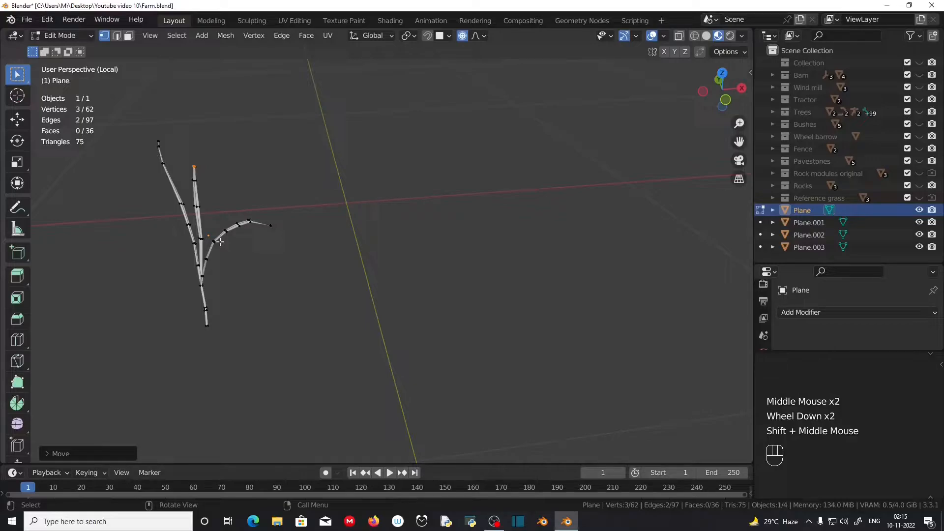
key("KP_1")
scroll(223, 258, "up", 2)
middle_click_drag(223, 257, 592, 247, "shift")
key("g")
right_click(444, 293)
key("a")
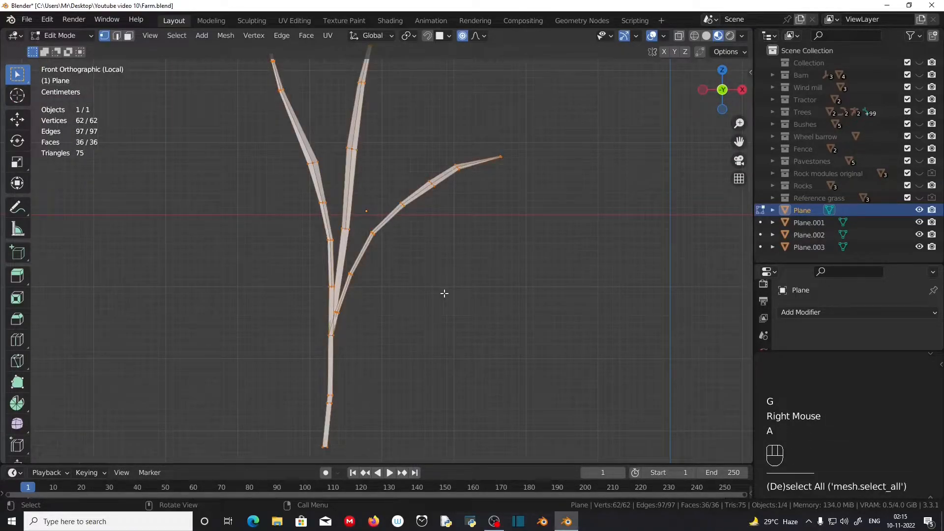
key("g")
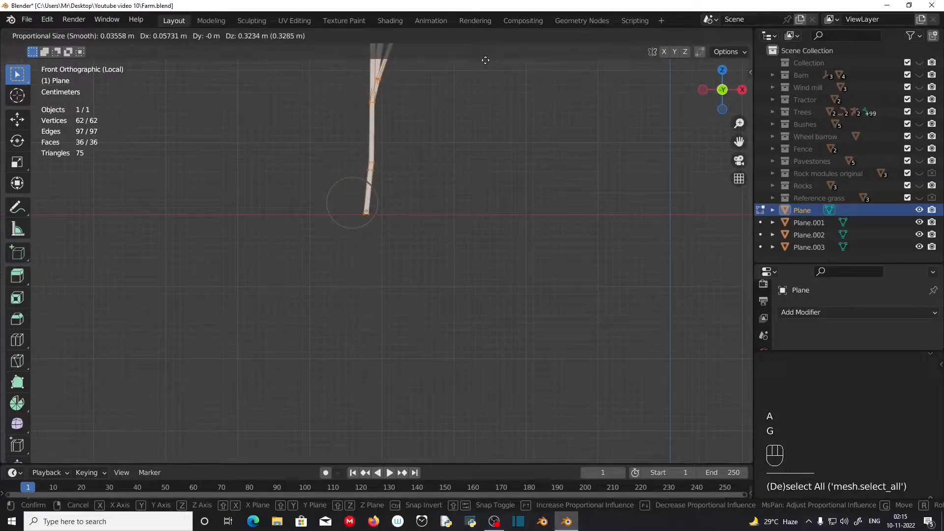
left_click(485, 60)
Leave Edit Mode and move the plant along Y until its base lies on the X axis.
scroll(369, 234, "down", 3)
key("KP_7")
scroll(369, 234, "up", 3)
middle_click_drag(369, 234, 407, 251)
scroll(404, 253, "down", 3)
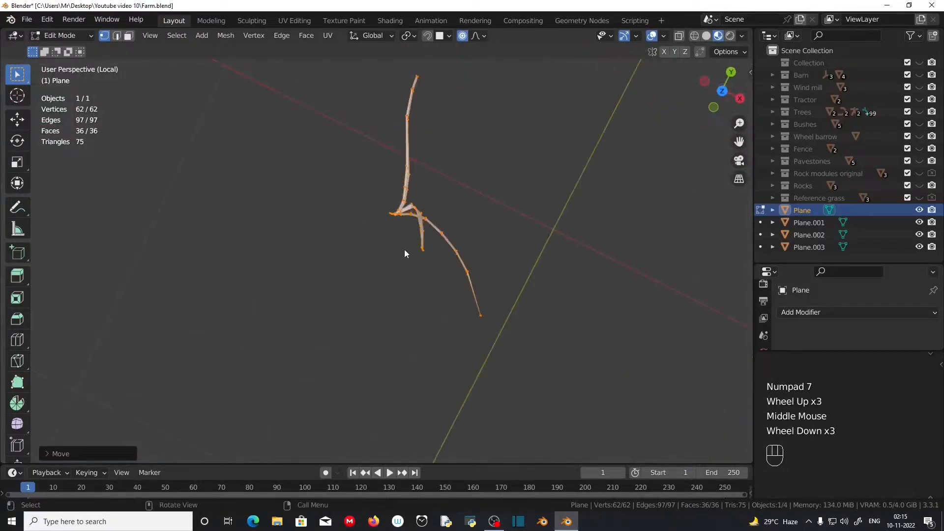
key("Tab")
scroll(453, 270, "down", 2)
middle_click_drag(453, 270, 376, 254)
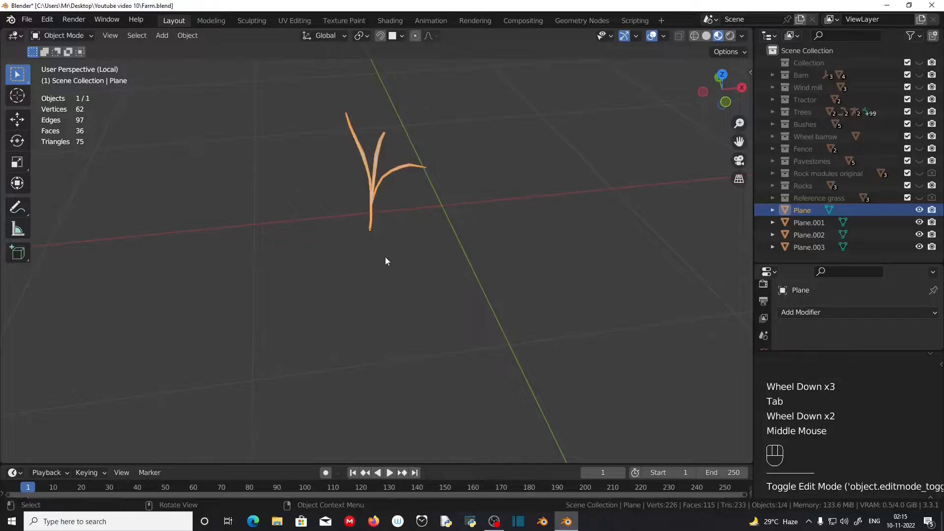
key("KP_1")
scroll(385, 260, "up", 4)
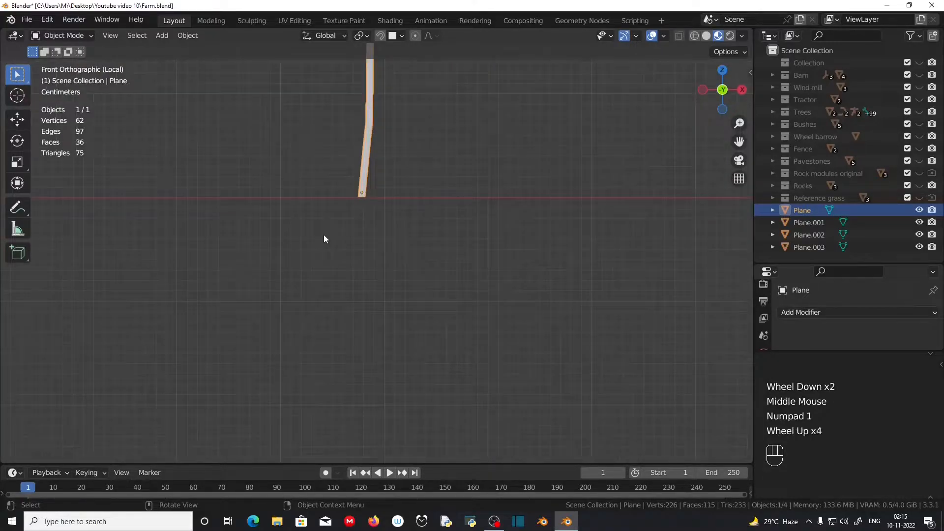
key("KP_7")
middle_click_drag(323, 235, 353, 382, "shift")
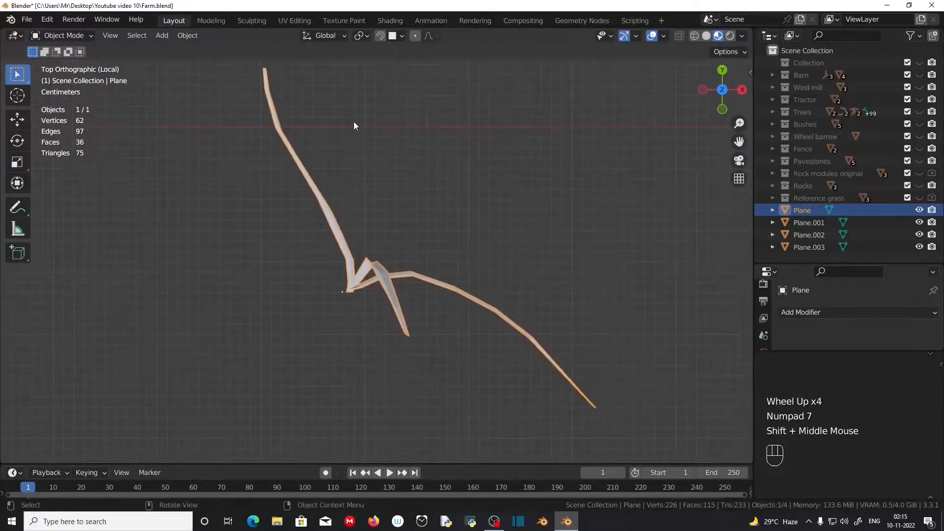
key("g")
key("y")
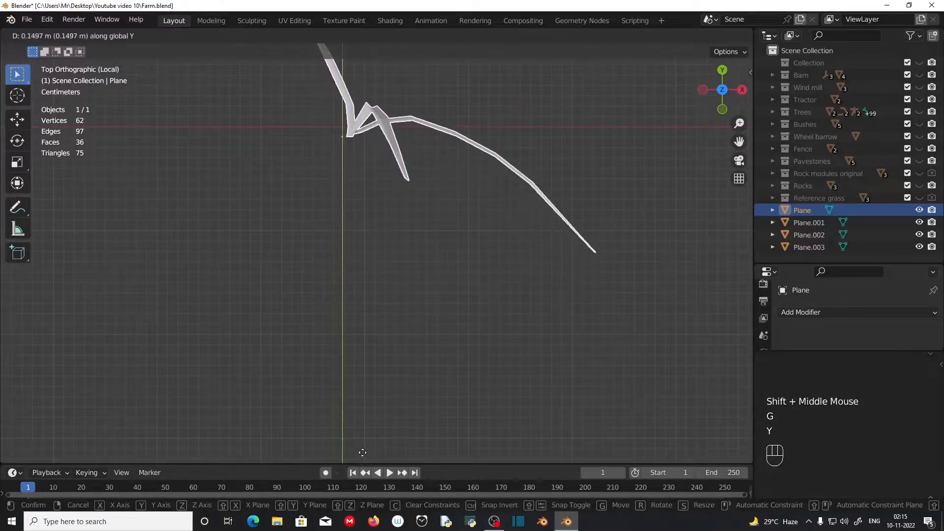
left_click(364, 449)
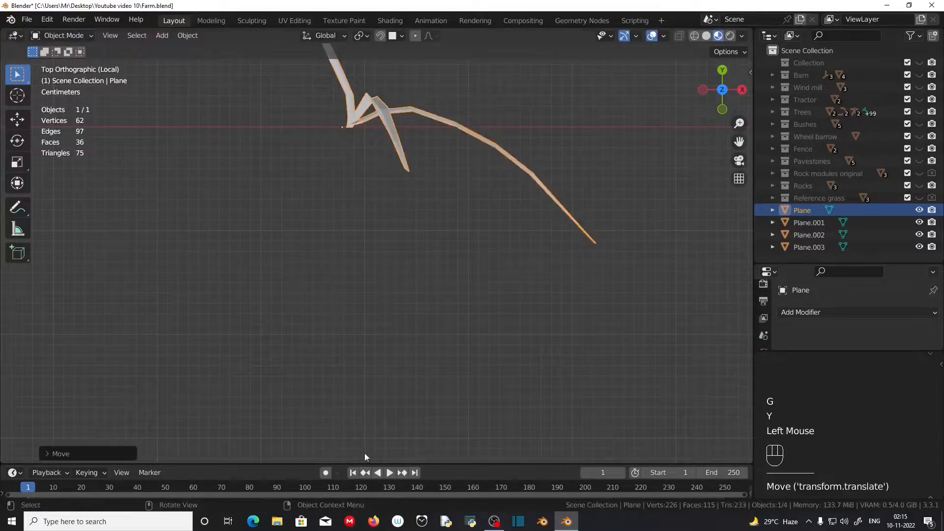
Exit local view, isolate the second plant with the two low side leaves and enter Edit Mode on it.
middle_click_drag(420, 311, 443, 335)
scroll(442, 334, "down", 4)
middle_click_drag(443, 335, 408, 354, "shift")
key("KP_Divide")
scroll(229, 350, "down", 3)
middle_click_drag(408, 354, 585, 361)
left_click(450, 270)
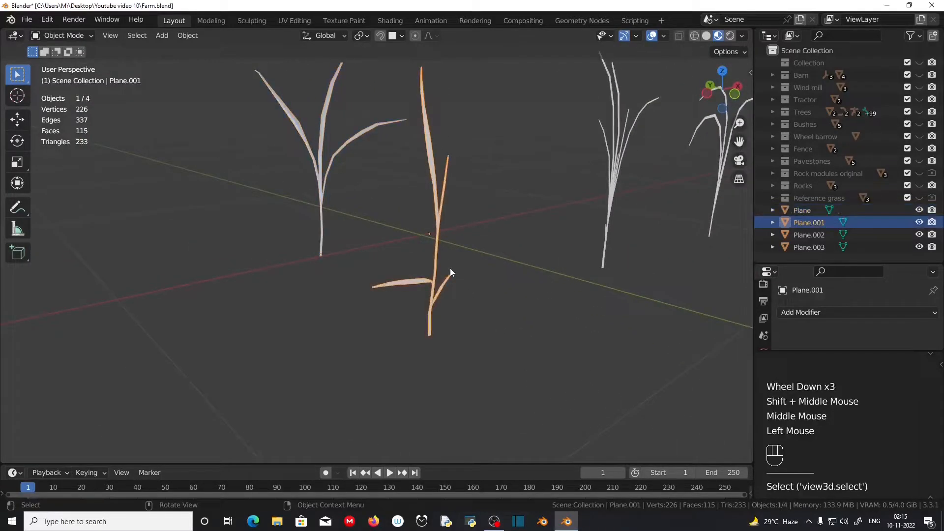
key("KP_Divide")
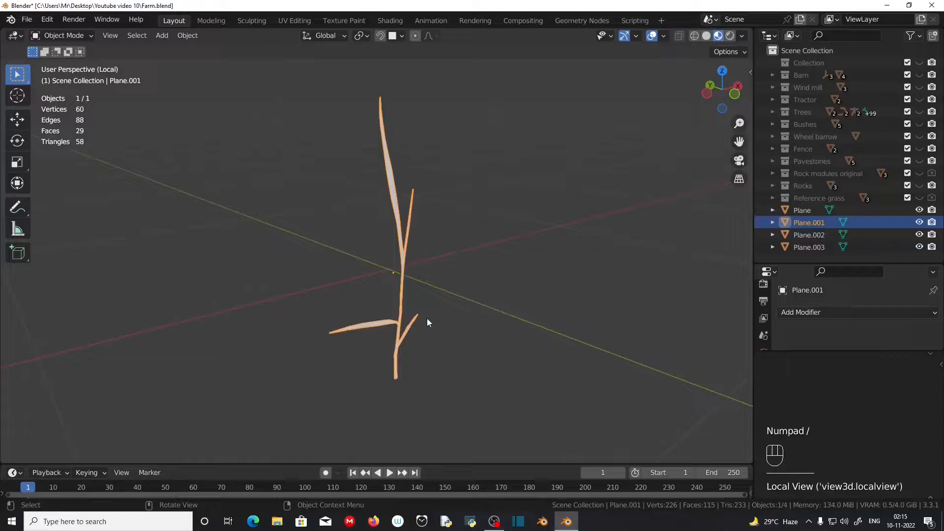
key("Tab")
Add a centred lengthwise loop cut to the lowest short leaf and deselect the loop's tip vertex.
scroll(423, 320, "up", 2)
middle_click_drag(438, 333, 466, 339)
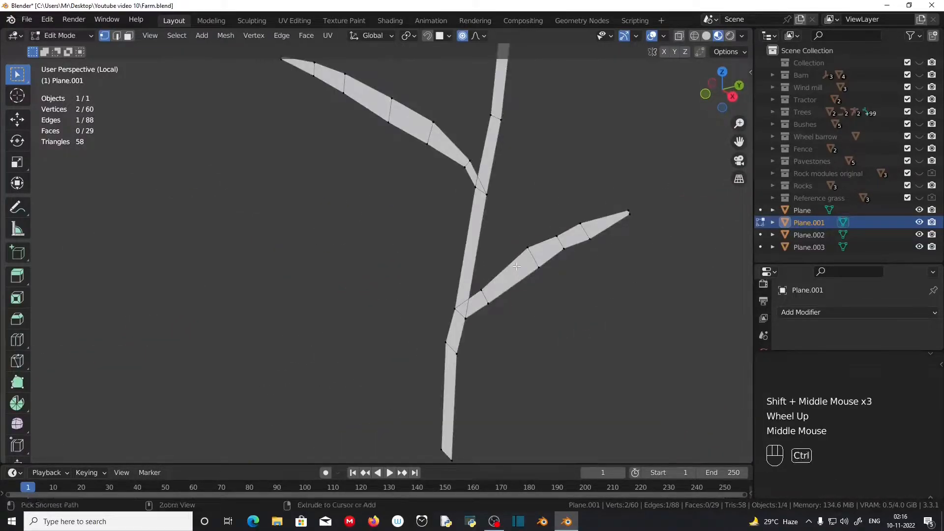
key("ctrl+r")
right_click(532, 259)
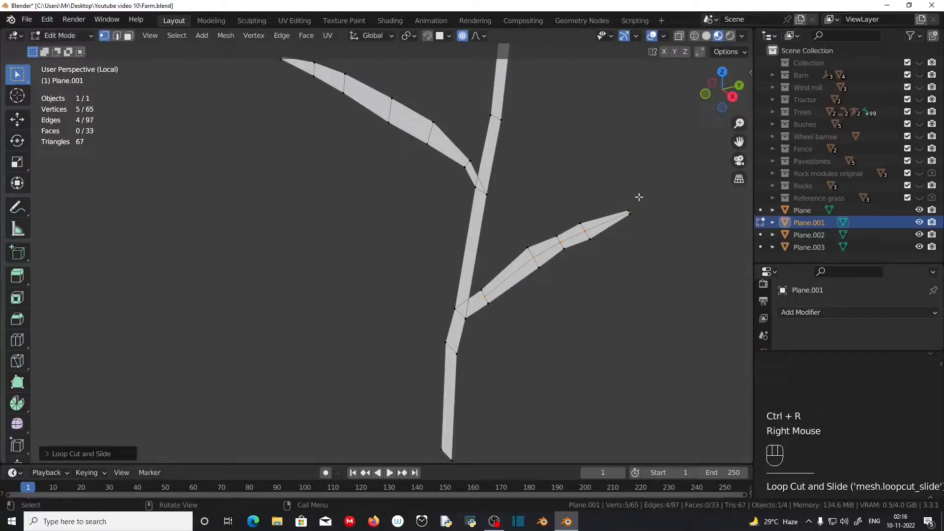
left_click_drag(648, 227, 649, 227, "ctrl")
middle_click_drag(649, 280, 575, 344)
key("g")
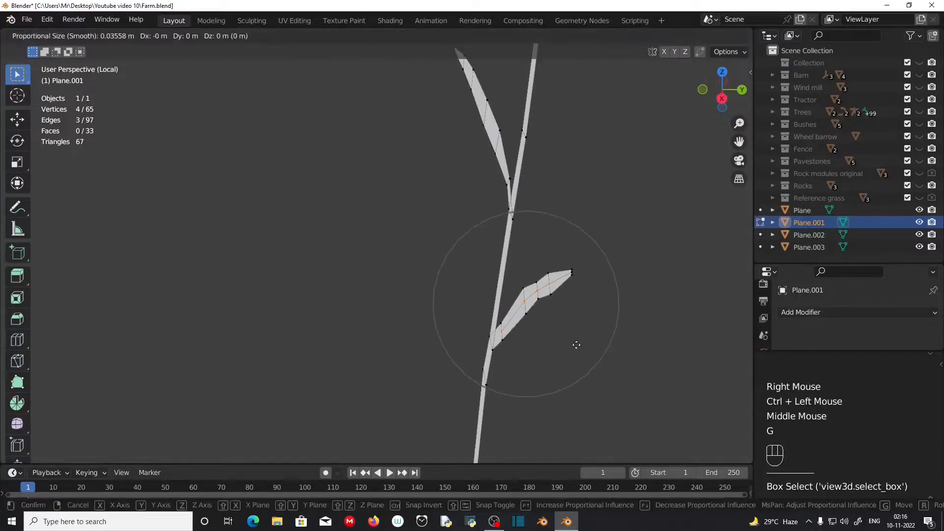
key("y")
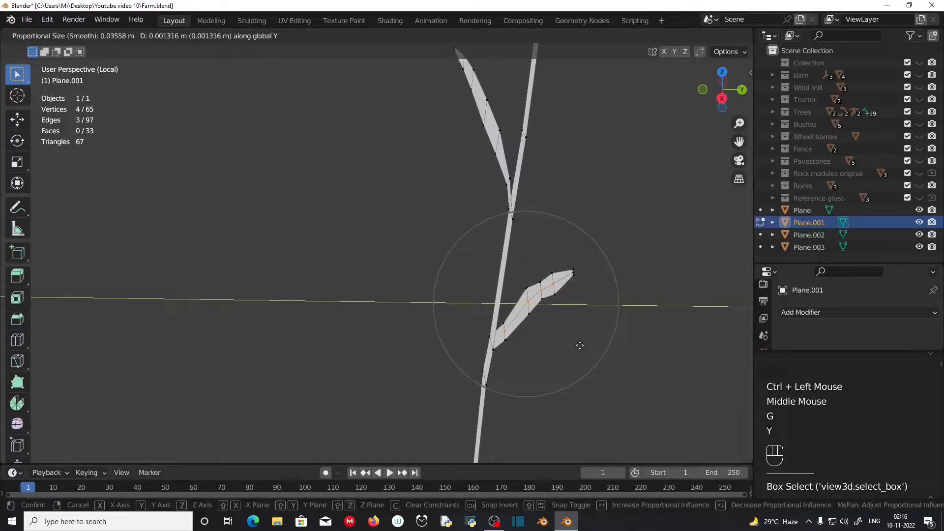
right_click(580, 345)
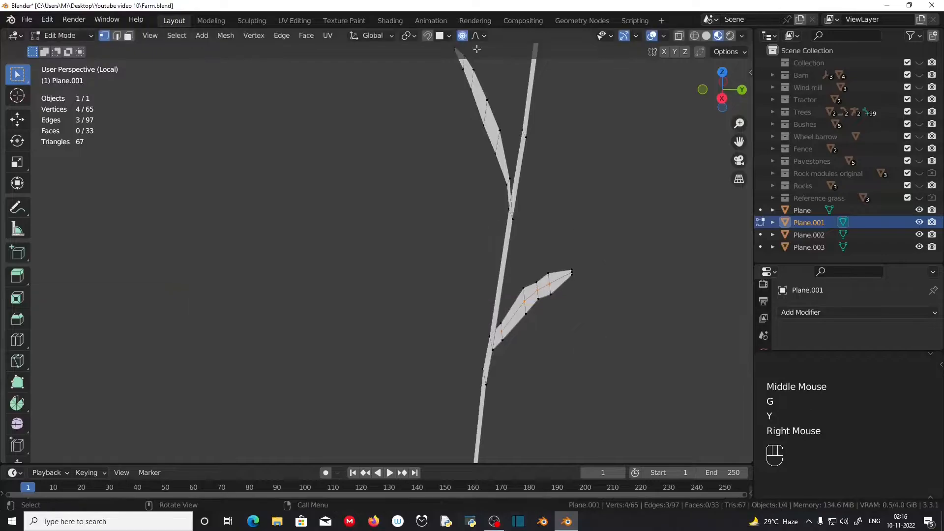
Turn off proportional editing and move the lowest short leaf's centre vertices along Y to crease it.
key("g")
key("y")
left_click(514, 363)
Add a centred lengthwise loop cut to the long lower leaf and offset it to crease the leaf.
middle_click_drag(519, 364, 626, 375)
middle_click_drag(403, 295, 679, 339, "shift")
key("ctrl+r")
left_click(514, 184)
right_click(511, 182)
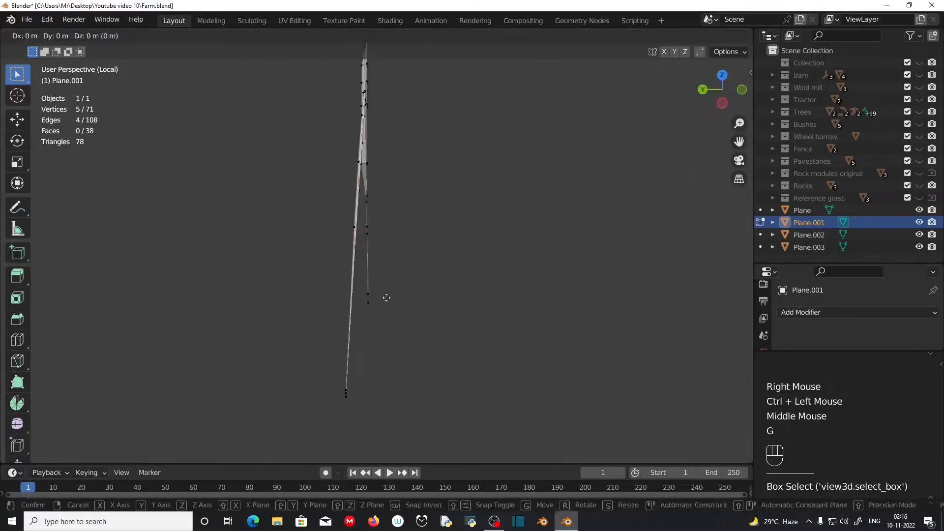
left_click(384, 295)
Loop-cut the narrow upper blade along its centre, deselect the loop's base vertex and move the rest along Y as a crease.
middle_click_drag(384, 295, 373, 370)
scroll(303, 309, "down", 2)
scroll(373, 371, "up", 1)
key("ctrl+r")
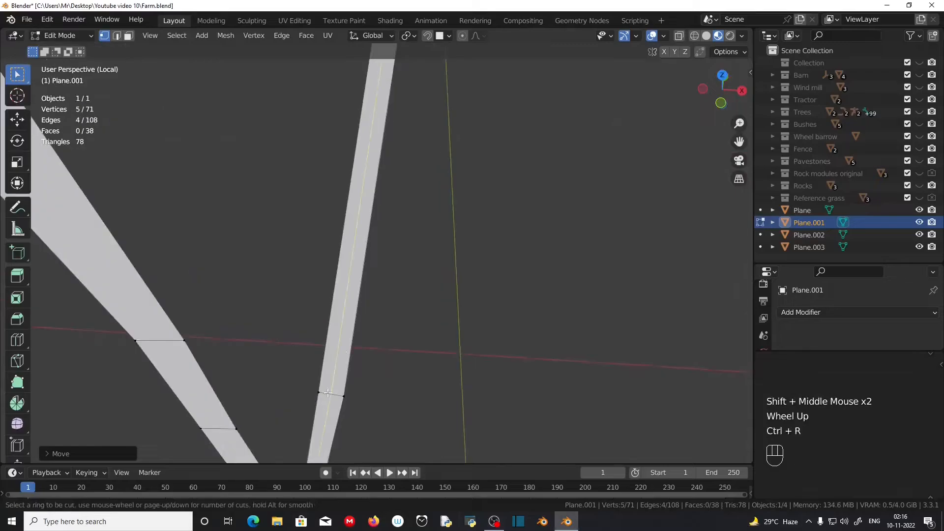
left_click(327, 393)
right_click(327, 393)
scroll(327, 393, "down", 1)
left_click_drag(305, 408, 354, 445, "ctrl")
middle_click_drag(354, 394, 275, 300)
key("g")
key("y")
left_click(253, 318)
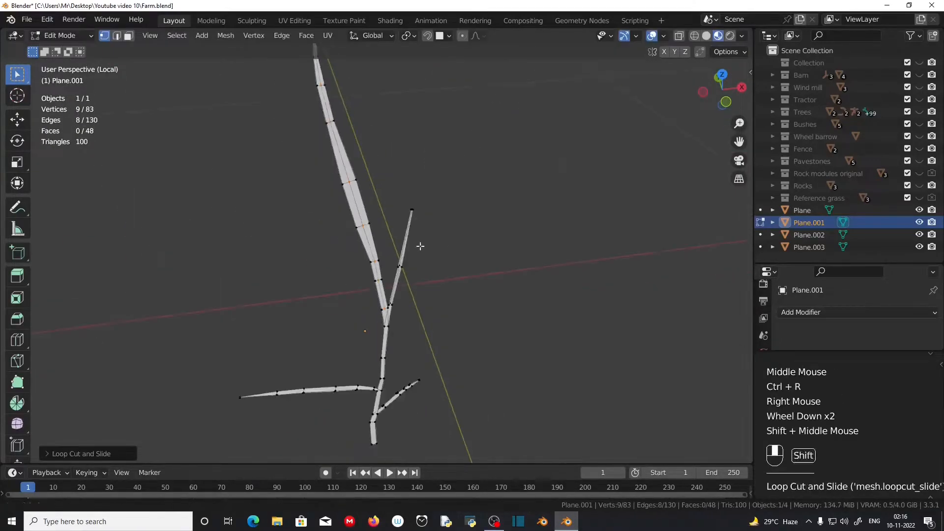
Crease the tallest blade by deselecting its centre loop's base vertex and moving the remaining loop vertices along Y.
left_click_drag(403, 297, 369, 322, "ctrl")
middle_click_drag(315, 354, 381, 377)
key("g")
key("y")
left_click(522, 377)
Bend the lowest short leaf's tip towards positive Y in top view, using proportional editing with an enlarged radius.
scroll(523, 377, "down", 2)
middle_click_drag(522, 377, 374, 364)
middle_click_drag(374, 364, 405, 255, "shift")
scroll(411, 388, "up", 1)
left_click_drag(177, 251, 203, 276)
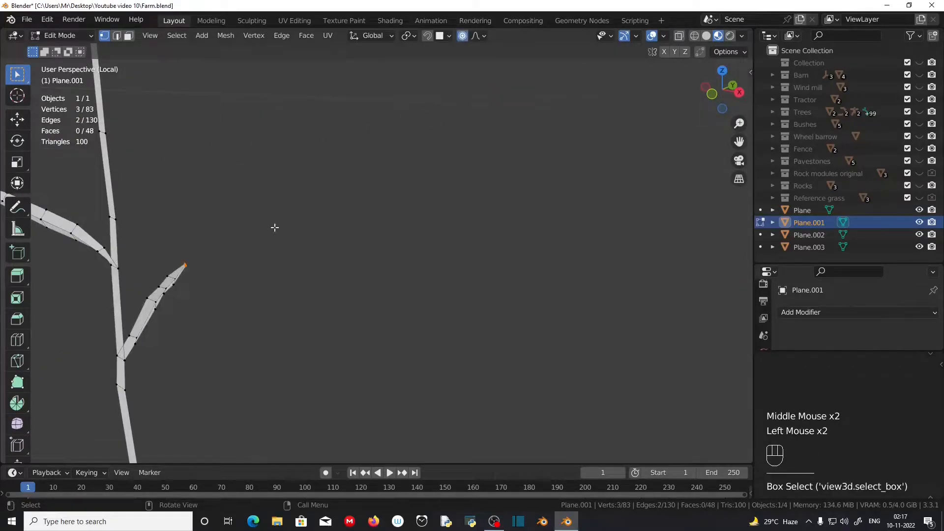
middle_click_drag(274, 227, 380, 229, "shift")
key("KP_7")
key("g")
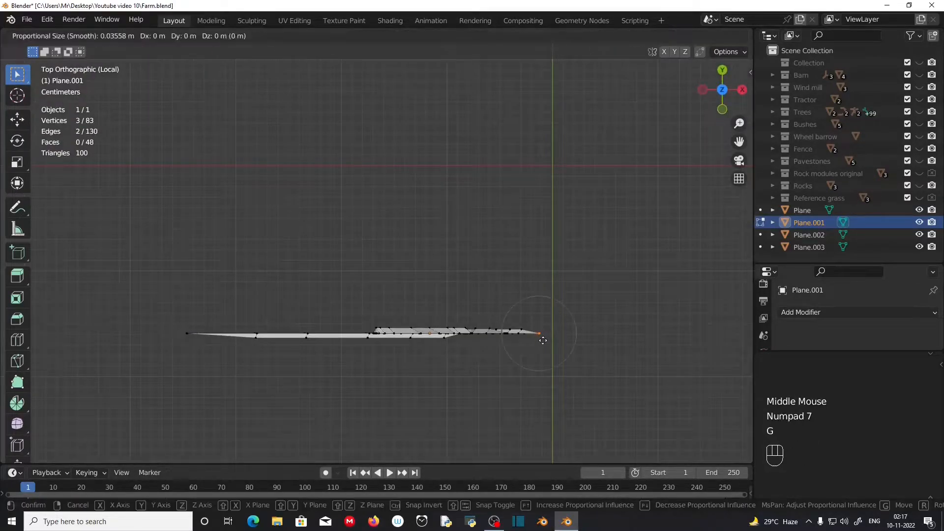
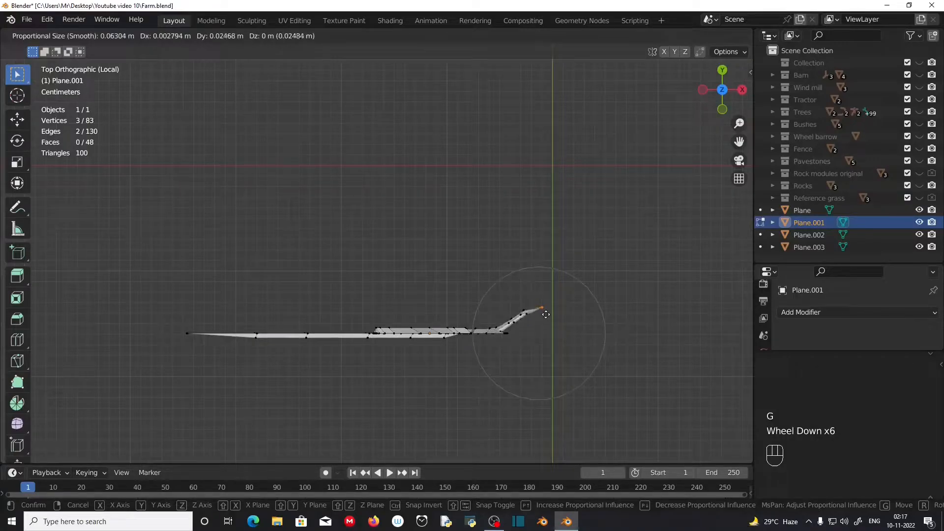
scroll(538, 295, "up", 8)
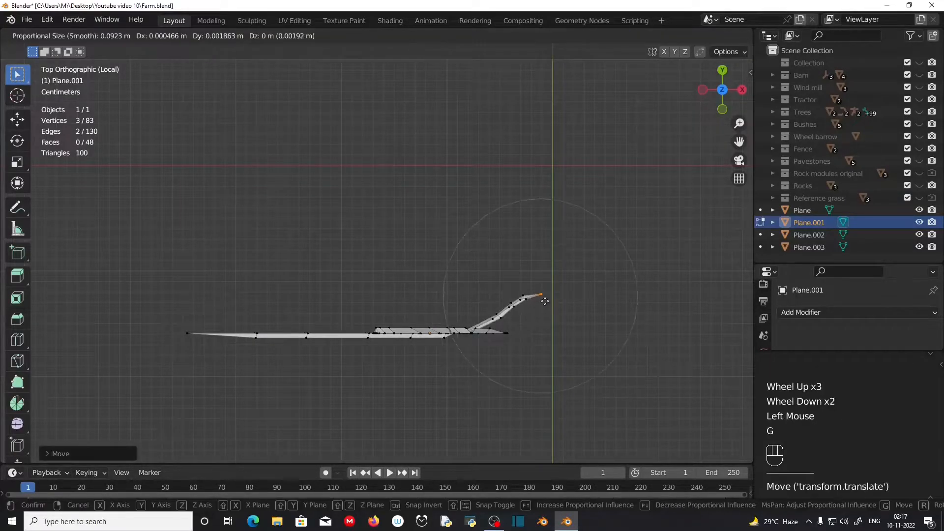
left_click(540, 294)
Bend the long lower leaf's tip towards negative Y with a larger proportional radius.
middle_click_drag(540, 293, 597, 366)
key("g")
scroll(212, 362, "down", 13)
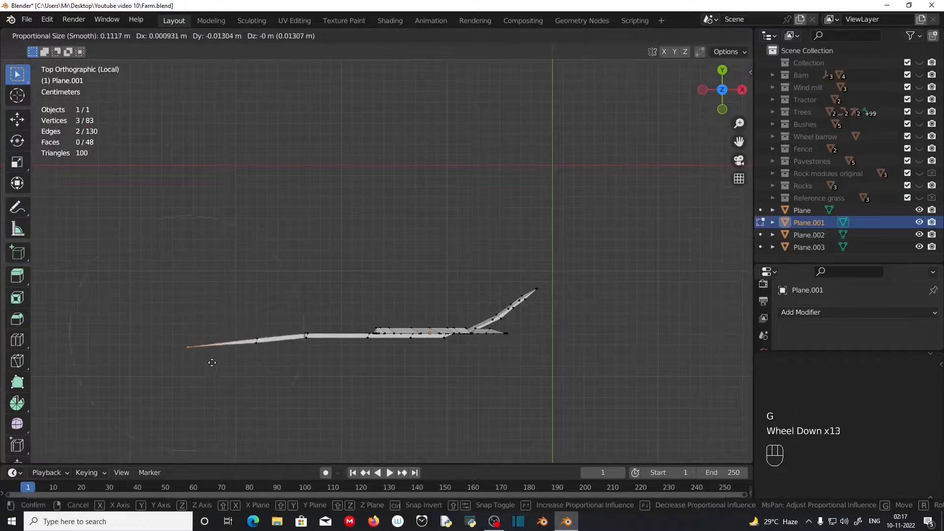
left_click(214, 389)
Refine the long lower leaf's curve by moving its outer joint with a smaller proportional radius and readjusting its tip.
left_click_drag(272, 358, 250, 382)
key("g")
scroll(267, 383, "up", 9)
left_click(266, 379)
middle_click_drag(266, 379, 445, 356)
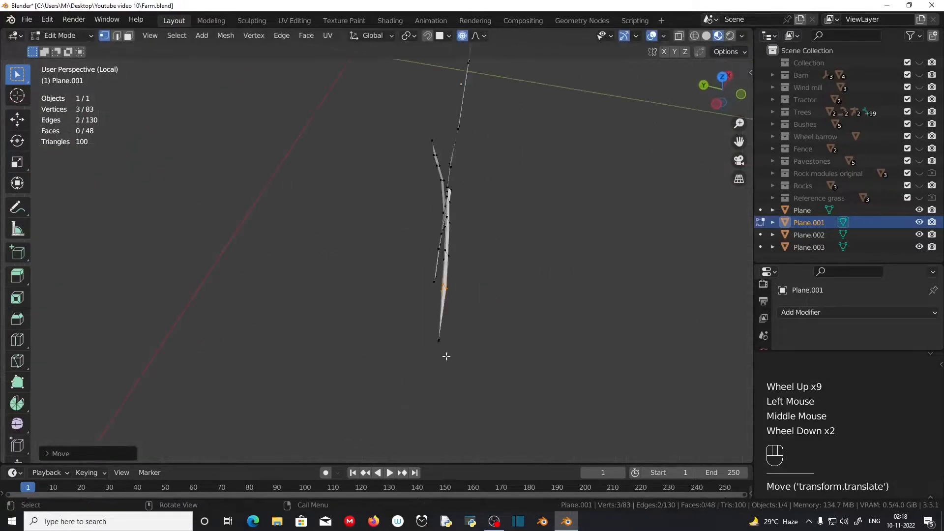
left_click_drag(427, 328, 461, 354)
key("g")
scroll(474, 351, "down", 2)
left_click(474, 351)
Select the narrow upper blade's tip and bend it outwards with a reduced proportional radius.
middle_click_drag(475, 351, 436, 99)
scroll(436, 99, "up", 2)
left_click_drag(409, 72, 435, 99)
key("g")
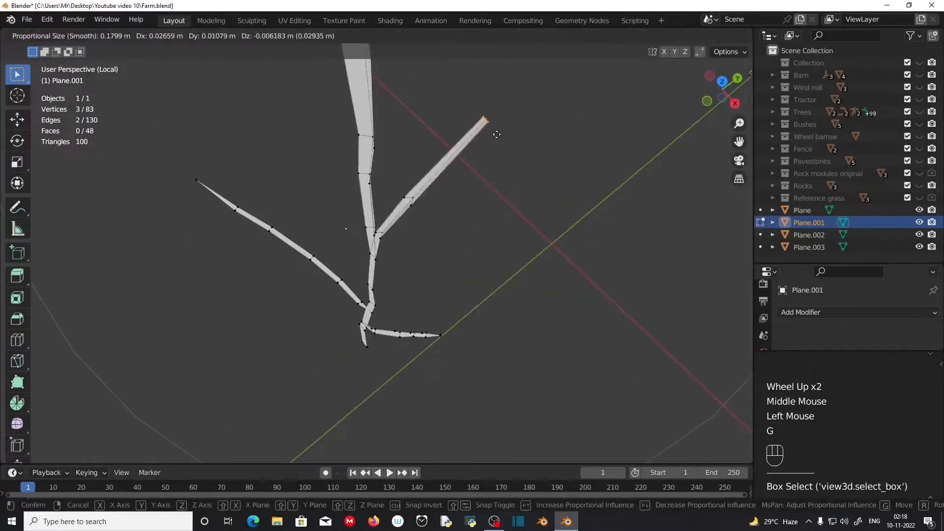
scroll(497, 135, "up", 7)
left_click(494, 138)
Select the tallest blade's tip and bend it in top view with an enlarged proportional radius.
middle_click_drag(494, 139, 464, 187)
scroll(383, 295, "down", 3)
middle_click_drag(384, 295, 428, 256)
left_click_drag(369, 135, 398, 159)
key("g")
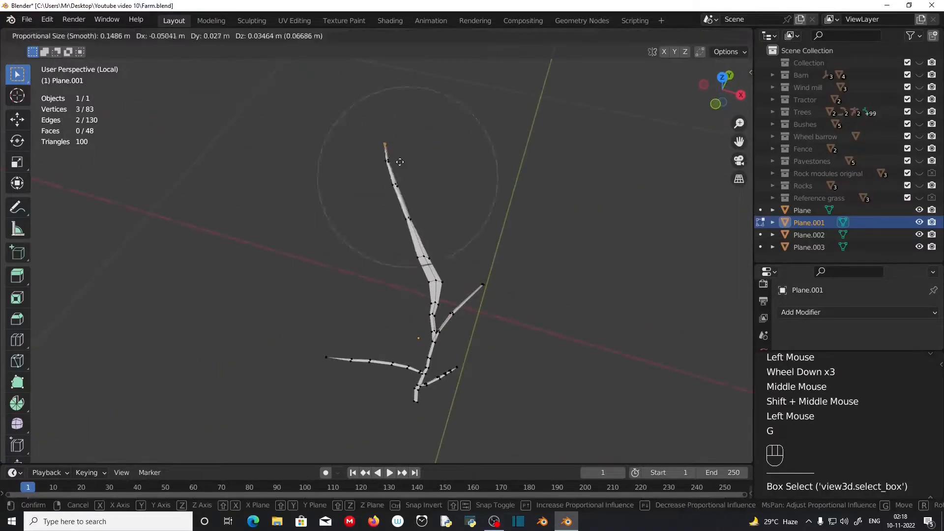
right_click(374, 216)
middle_click_drag(373, 216, 427, 275)
key("KP_7")
scroll(481, 400, "up", 2)
key("g")
scroll(476, 354, "down", 4)
left_click(476, 354)
Bend the tallest blade's tip further from an angled side view with a wider proportional radius.
middle_click_drag(476, 354, 543, 404)
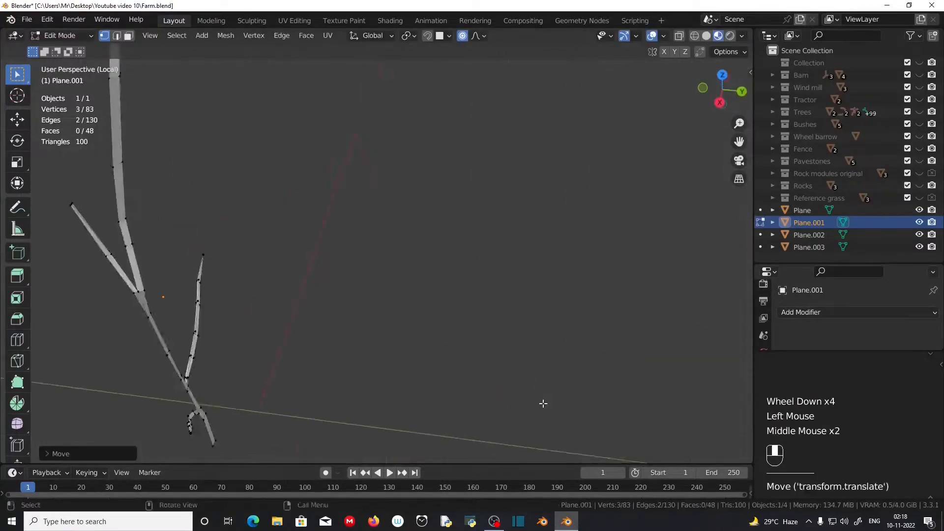
middle_click_drag(319, 157, 288, 211, "shift")
key("g")
scroll(394, 250, "down", 3)
left_click(393, 250)
Select the tallest blade's end vertices and adjust its tip curve with a much smaller proportional radius.
left_click_drag(354, 224, 374, 248)
key("g")
scroll(379, 246, "up", 20)
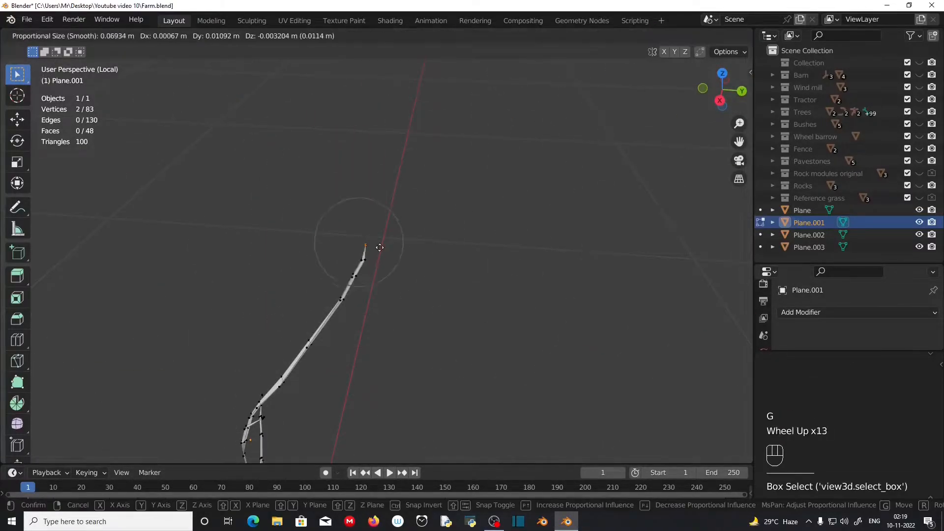
left_click(388, 219)
Raise the long lower leaf's middle joint about 0.013 m in front view with a proportional radius of about 0.135 m.
middle_click_drag(380, 330, 501, 371, "shift")
key("KP_1")
scroll(404, 228, "up", 2)
scroll(502, 371, "up", 2, "shift")
left_click_drag(391, 251, 408, 269)
key("g")
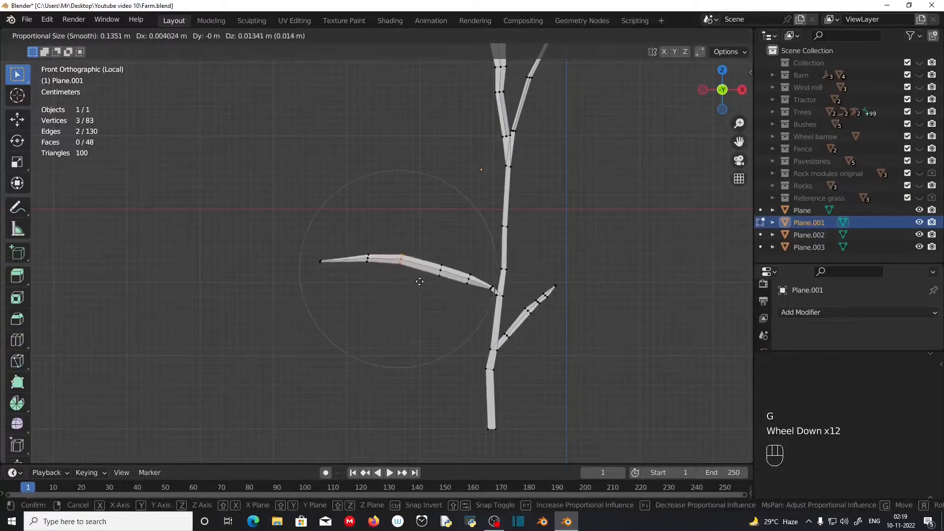
left_click(420, 281)
Pull the long lower leaf's tip down with proportional editing to make the leaf droop.
left_click_drag(307, 257, 332, 283)
key("g")
left_click(330, 314)
Move the lowest short leaf's tip about 0.011 m outwards along X with a proportional radius of about 0.084 m.
left_click_drag(543, 279, 566, 297)
key("g")
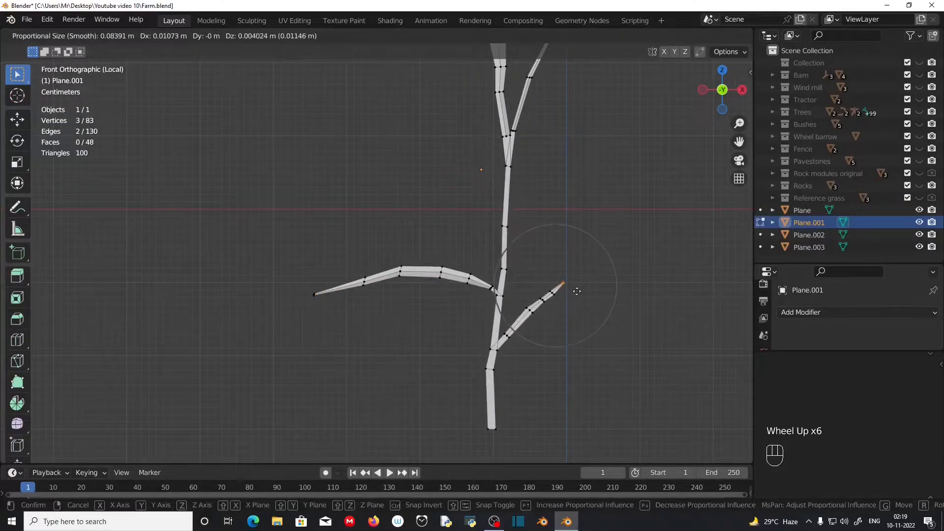
left_click(577, 291)
Move the narrow upper blade's tip outwards and slightly down in front view with a larger proportional radius.
scroll(577, 291, "down", 1)
middle_click_drag(577, 292, 527, 410, "shift")
left_click_drag(467, 162, 502, 188)
key("g")
scroll(514, 193, "down", 8)
left_click(515, 197)
middle_click_drag(487, 232, 531, 294, "shift")
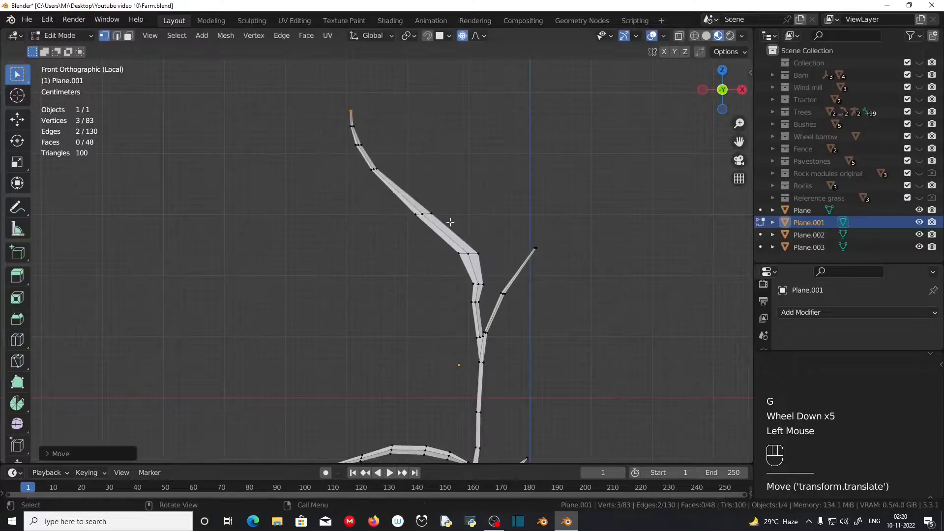
Shift the two joints in the lower half of the wide upper blade towards −X in front view, using a smaller proportional radius.
left_click_drag(450, 236, 492, 264)
key("g")
scroll(487, 264, "up", 12)
left_click(476, 263)
left_click_drag(452, 295, 500, 274)
key("g")
left_click(492, 275)
Rotate and reposition the wide blade's two middle joints in front view to even out its curve.
left_click_drag(401, 191, 445, 239)
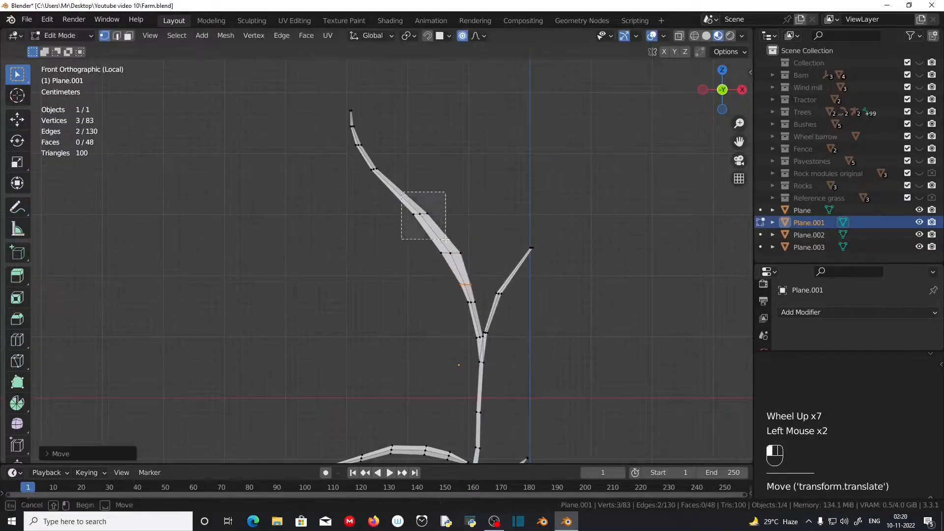
key("r")
left_click(464, 201)
key("g")
left_click(468, 198)
left_click_drag(358, 153, 399, 191)
key("r")
left_click(418, 176)
key("g")
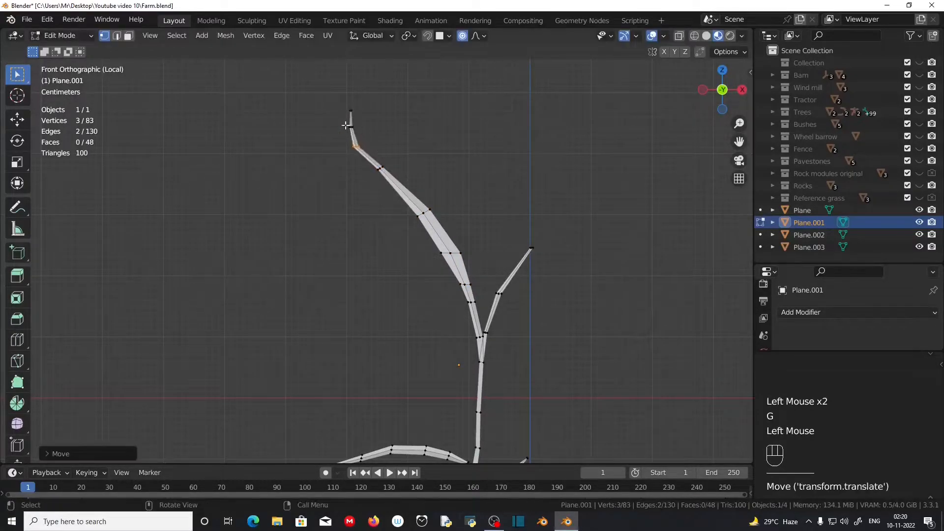
Move the last joints and tip of the wide upper blade outwards in front view to continue its arc.
key("g")
left_click_drag(340, 118, 301, 133)
left_click(322, 128)
key("g")
left_click(307, 143)
Move the wide blade's tip outwards along +Y in right view with a larger proportional radius.
scroll(344, 207, "down", 1)
middle_click_drag(354, 221, 411, 255)
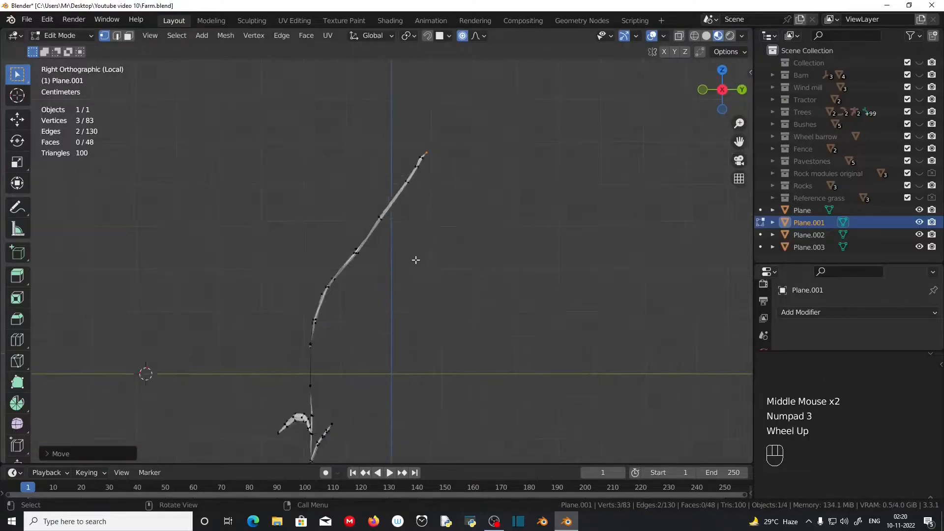
key("g")
scroll(457, 143, "down", 6)
scroll(472, 167, "down", 6)
left_click(472, 167)
Move the narrow upper blade's tip towards −Y in right view with a proportional radius of about 0.149 m.
scroll(376, 252, "up", 1)
left_click_drag(326, 230, 350, 253)
key("g")
scroll(349, 251, "up", 8)
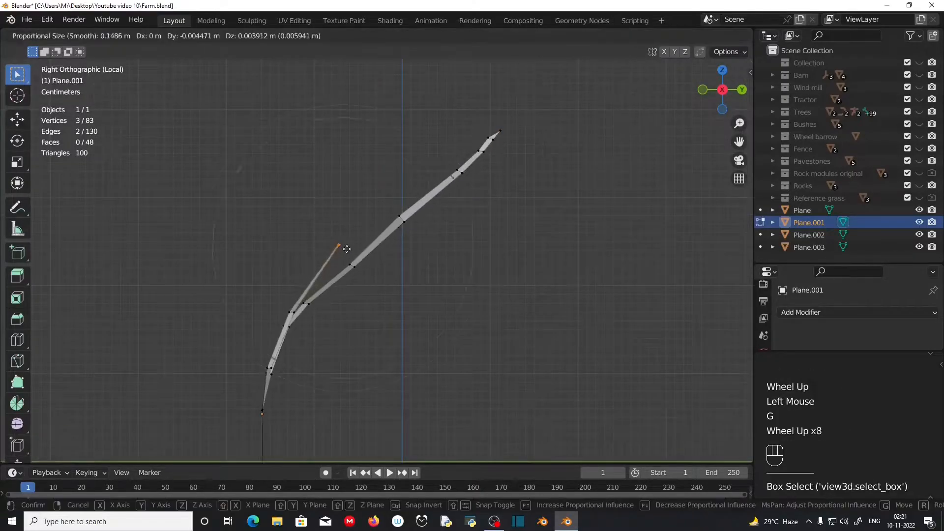
left_click(294, 235)
Raise the wide blade's middle joint about 0.034 m with a proportional radius of about 0.239 m to arch the blade.
middle_click_drag(344, 256, 443, 275)
left_click_drag(363, 221, 395, 253)
key("g")
scroll(403, 231, "down", 5)
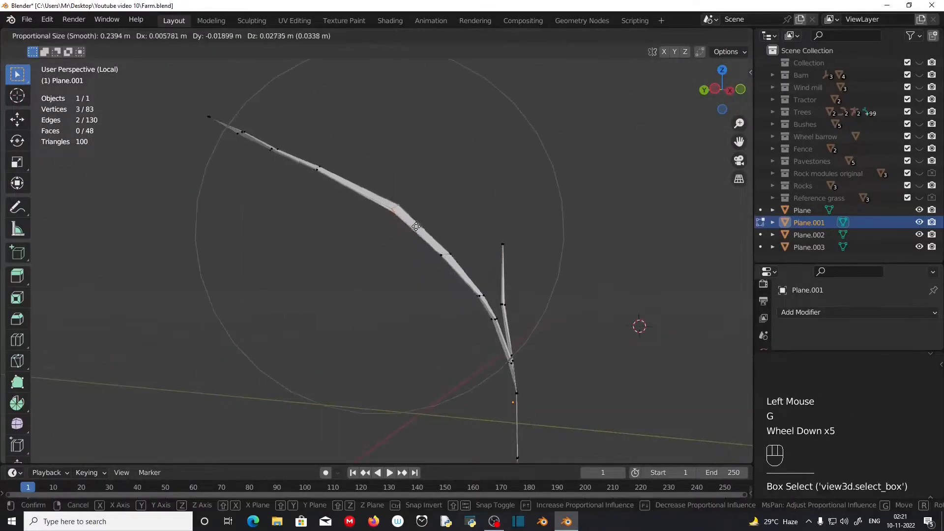
left_click(413, 226)
Move the plant's whole mesh upwards in front view so its stem base sits on the object origin.
middle_click_drag(418, 245, 473, 313)
key("a")
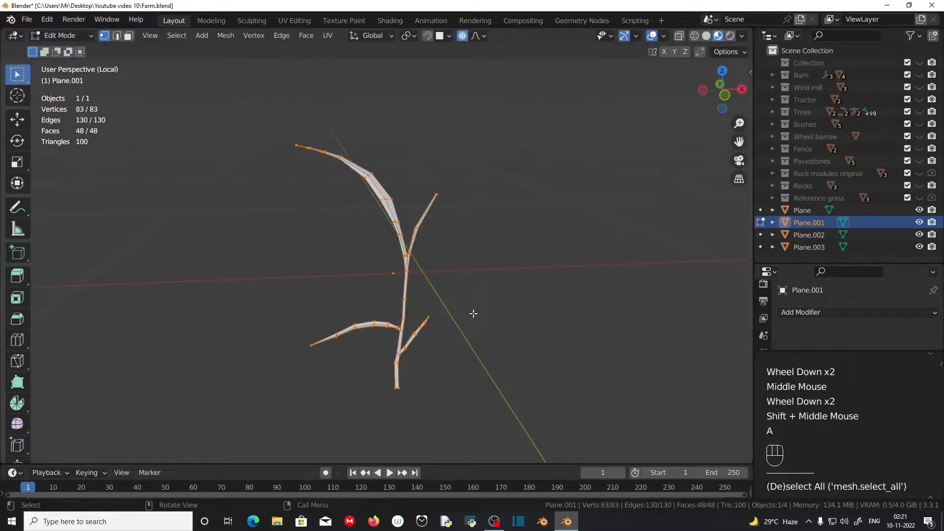
key("KP_1")
scroll(472, 319, "up", 2)
middle_click_drag(474, 327, 480, 228, "shift")
key("g")
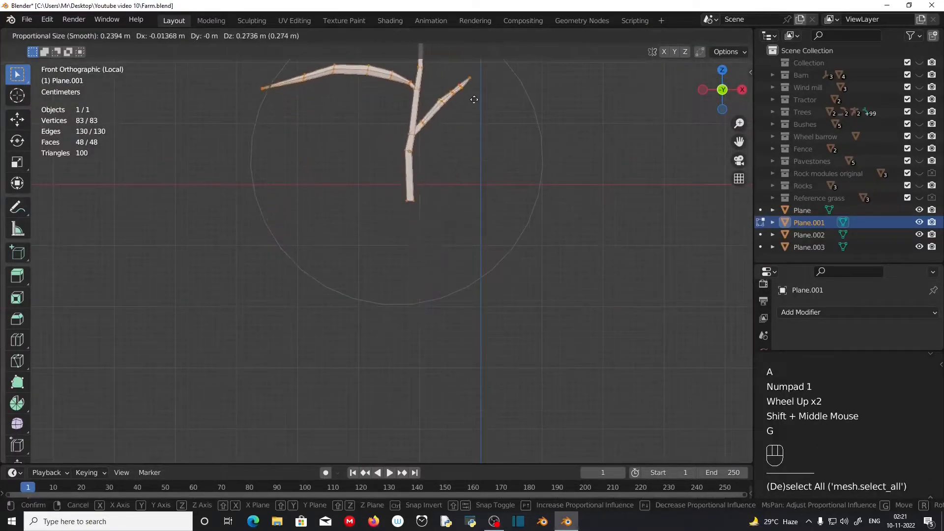
left_click(472, 52)
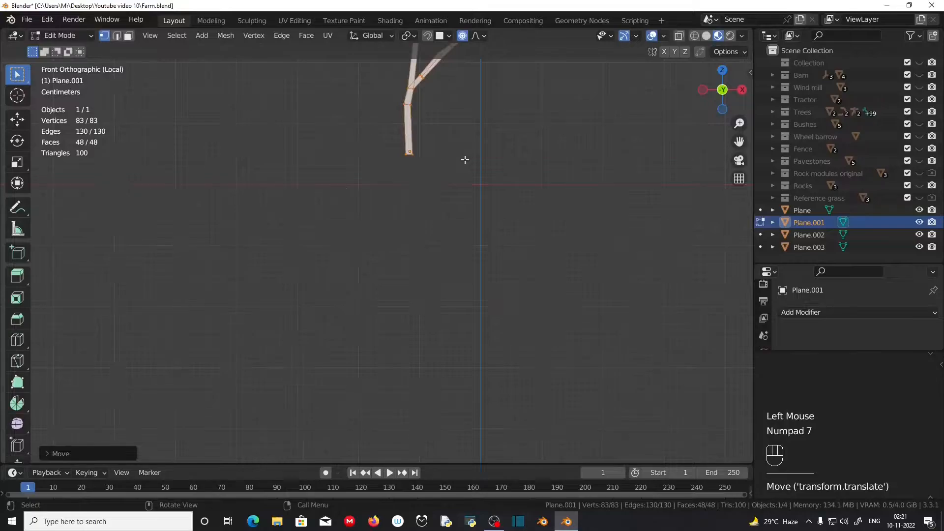
Return to Object Mode and move the plant in top view until its base lies on the X axis.
scroll(445, 304, "up", 3)
middle_click_drag(482, 342, 474, 248, "shift")
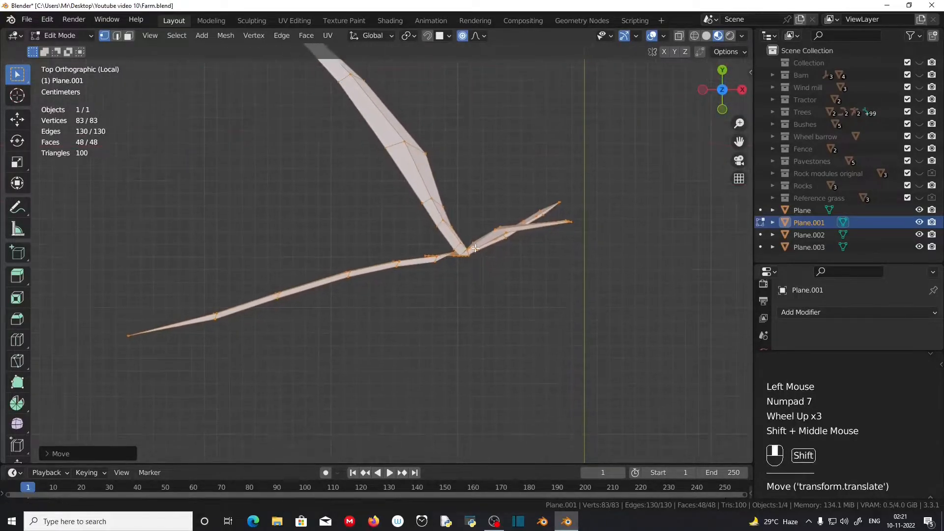
scroll(516, 316, "up", 1)
scroll(497, 312, "down", 3)
key("Tab")
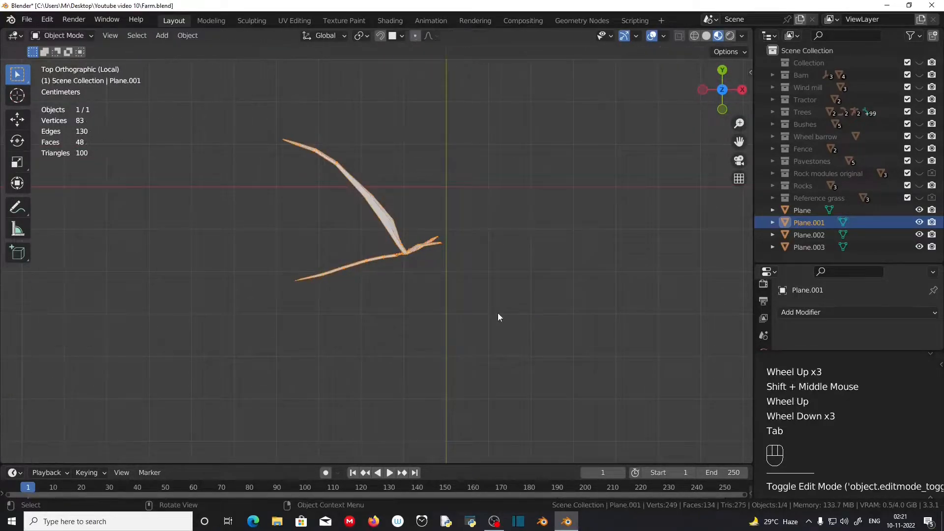
key("g")
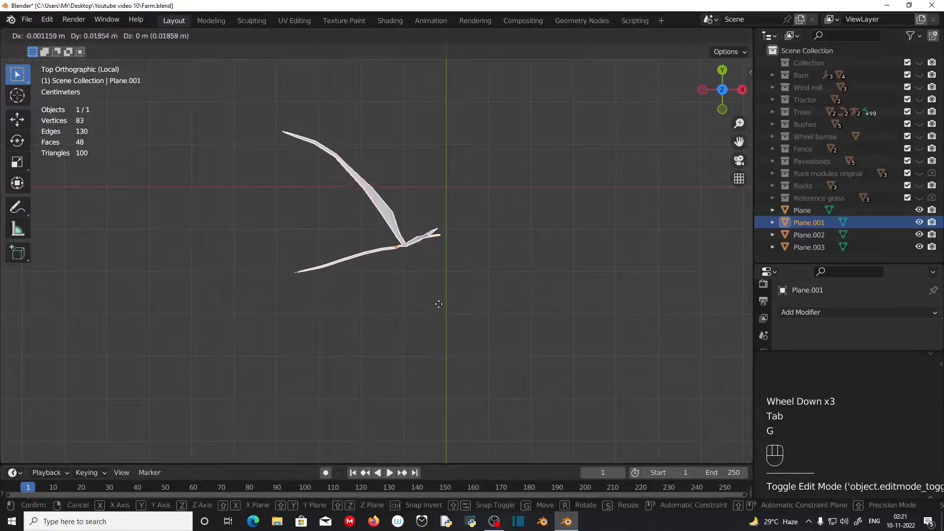
left_click(436, 246)
Leave local view and lower the plant in front view so its stem base rests on the ground line.
scroll(433, 278, "down", 2)
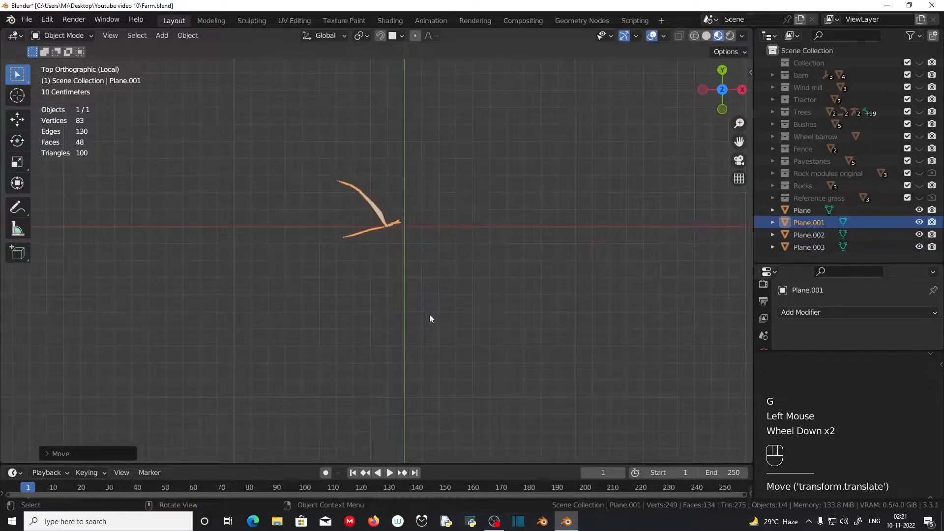
key("KP_Divide")
middle_click_drag(488, 274, 490, 309, "shift")
key("KP_1")
scroll(491, 314, "up", 4)
key("g")
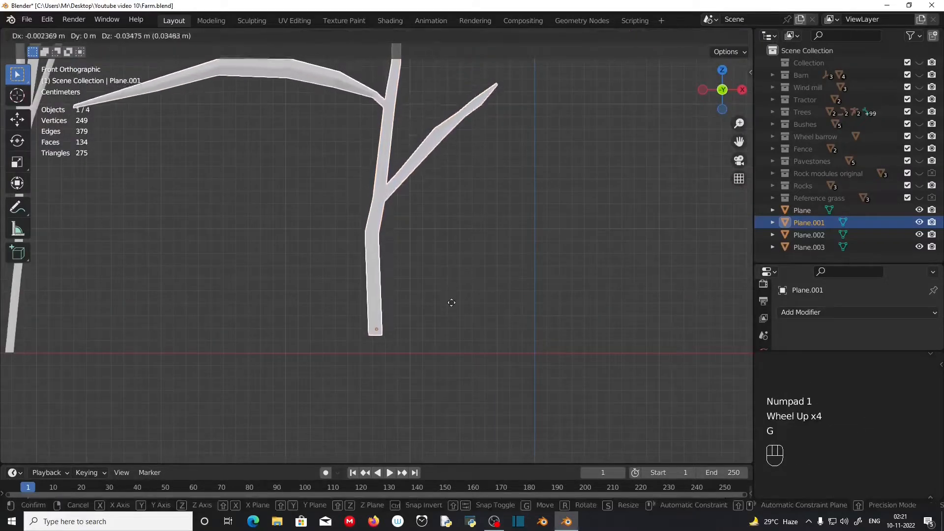
left_click(455, 318)
Select the many-bladed grass clump (Plane.002) and isolate it in local view.
scroll(456, 317, "down", 3)
middle_click_drag(455, 317, 487, 318, "shift")
scroll(487, 317, "down", 2)
middle_click_drag(487, 317, 374, 237, "shift")
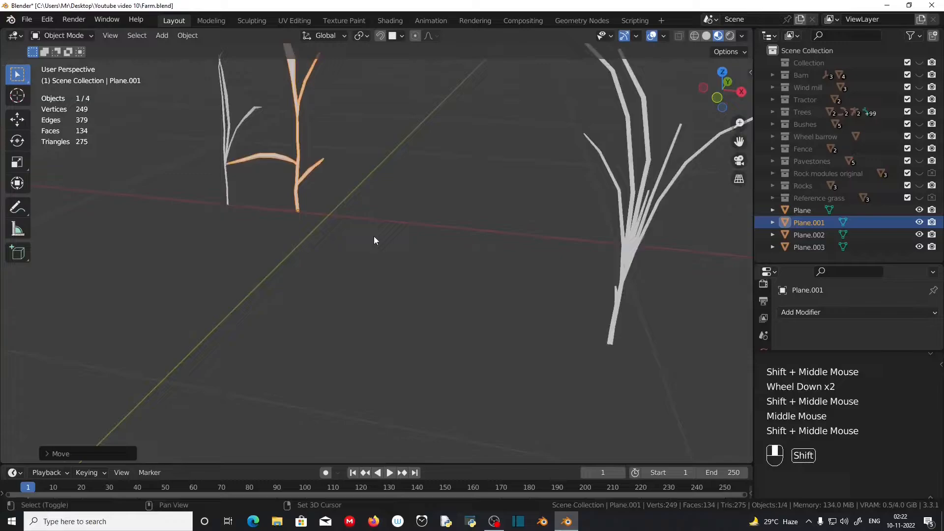
left_click(641, 244)
key("KP_Divide")
key("KP_Divide")
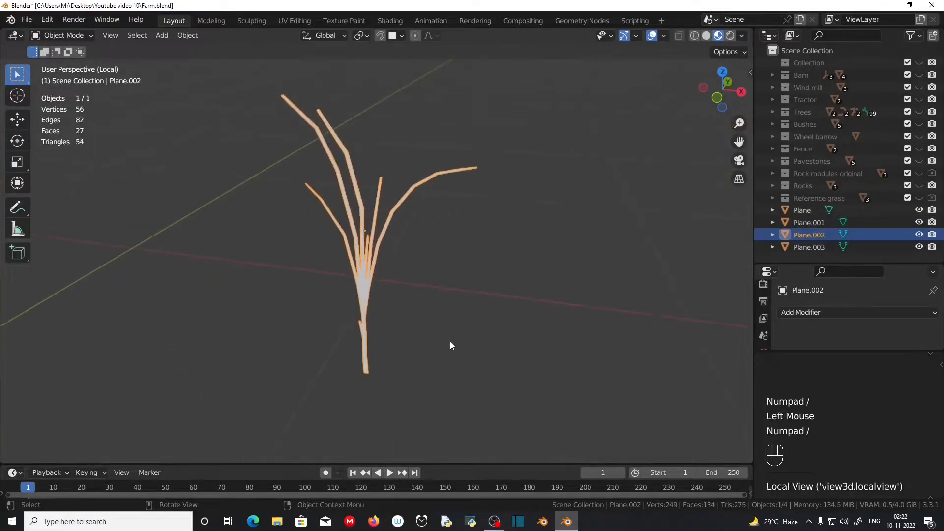
Enter Edit Mode on the grass clump and add a centred lengthwise loop cut to the outermost −X blade.
scroll(449, 344, "up", 2)
middle_click_drag(449, 344, 377, 362)
middle_click_drag(374, 272, 492, 290, "shift")
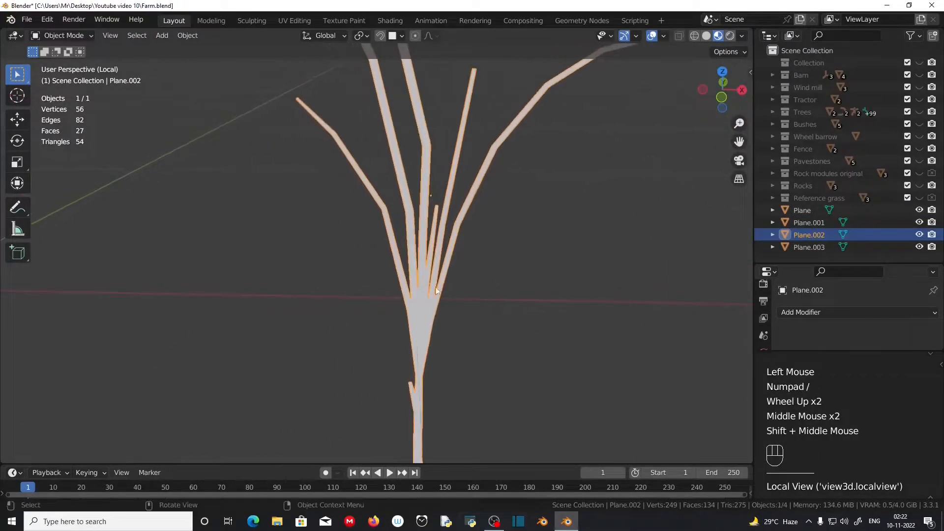
key("Tab")
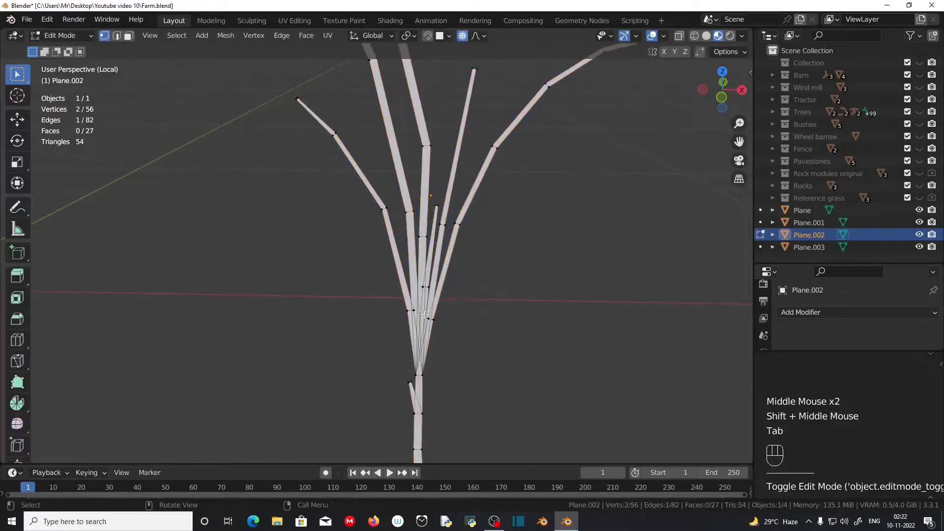
middle_click_drag(443, 312, 416, 273, "shift")
scroll(485, 259, "up", 1)
key("ctrl+r")
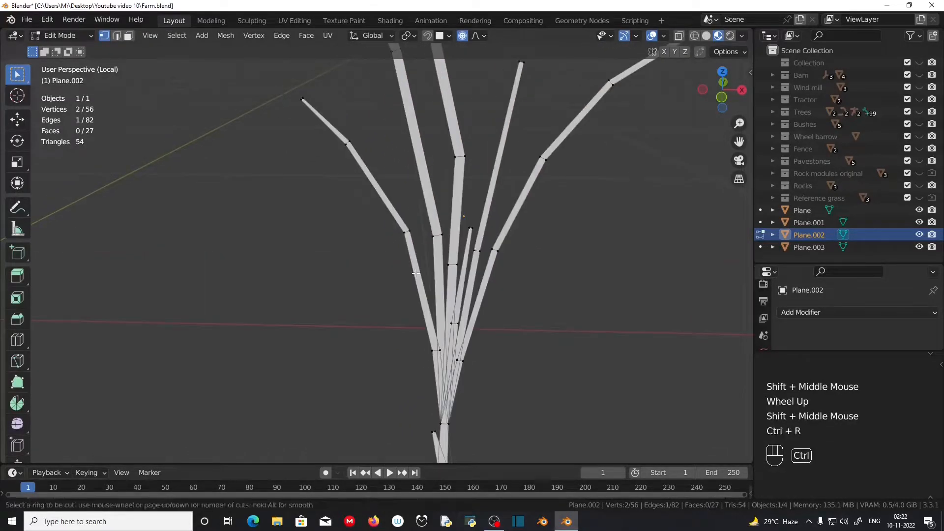
left_click(408, 229)
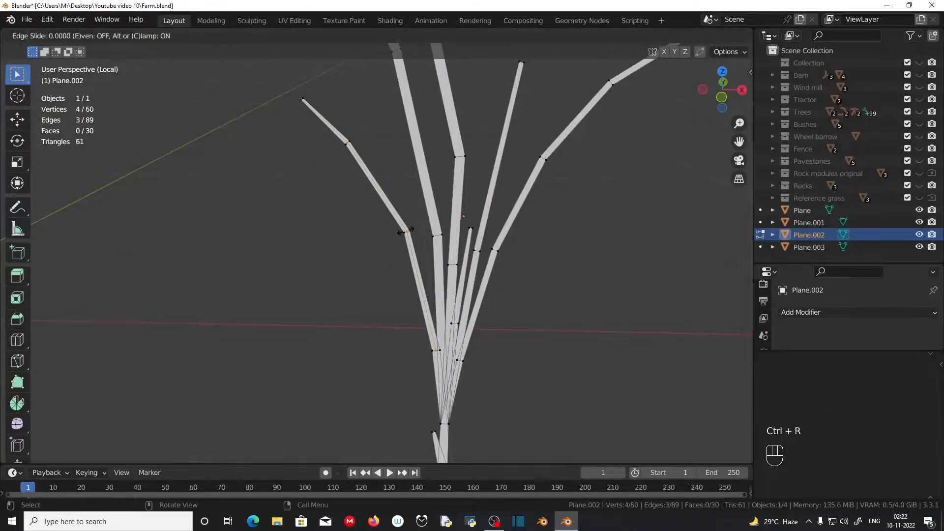
right_click(407, 284)
Turn off proportional editing and move the outer −X blade's centre loop, without its tip vertex, about 0.003 m along Y.
left_click_drag(282, 80, 310, 106, "ctrl")
scroll(310, 106, "up", 2)
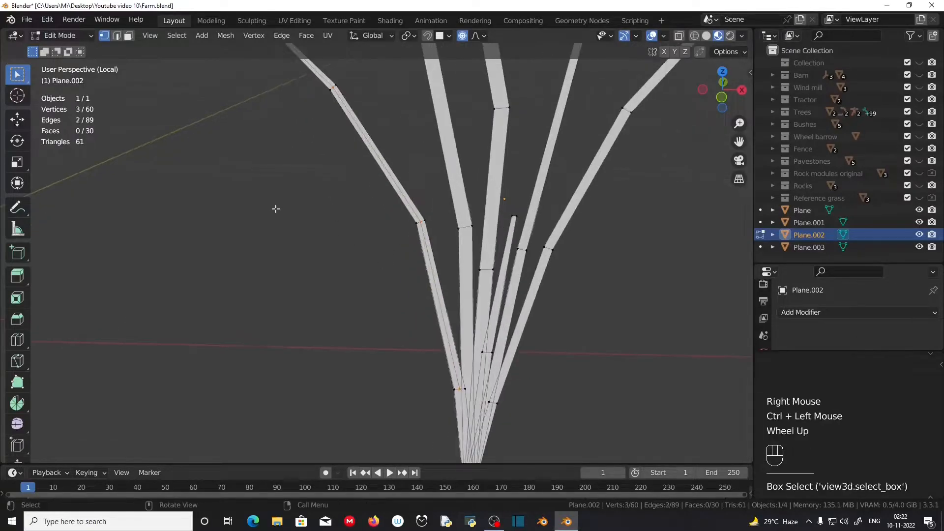
middle_click_drag(310, 106, 397, 265)
key("g")
key("y")
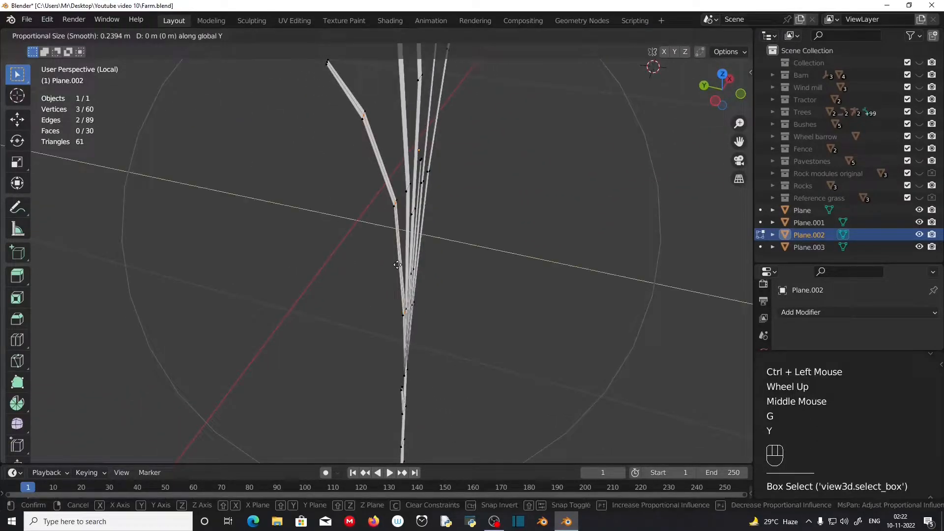
right_click(395, 264)
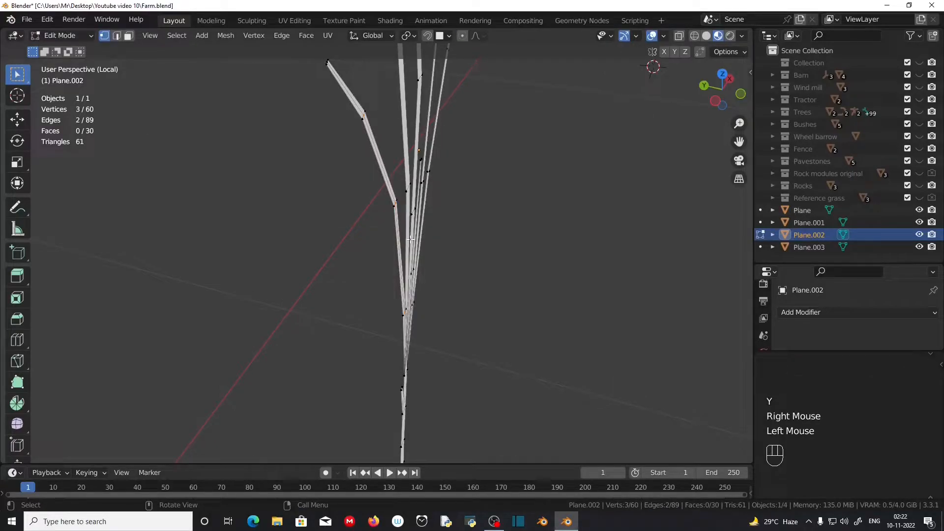
key("g")
key("y")
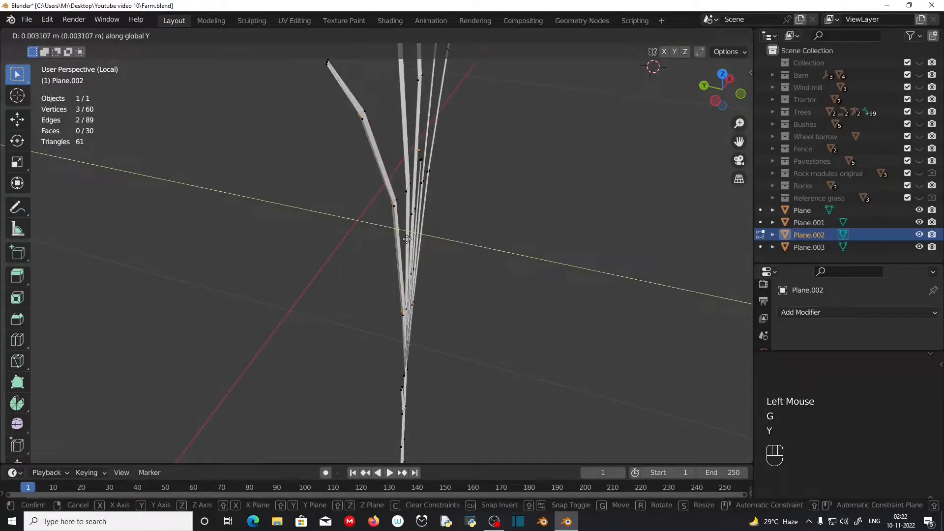
left_click(407, 240)
Add a centred lengthwise loop cut to the long curved blade on the +X side.
scroll(407, 239, "up", 2)
middle_click_drag(407, 239, 395, 283)
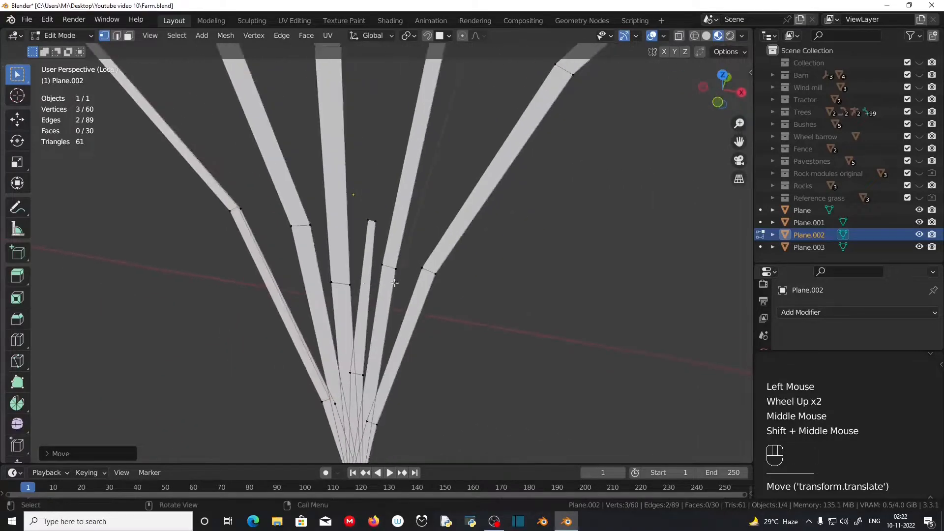
left_click(433, 269)
right_click(459, 291)
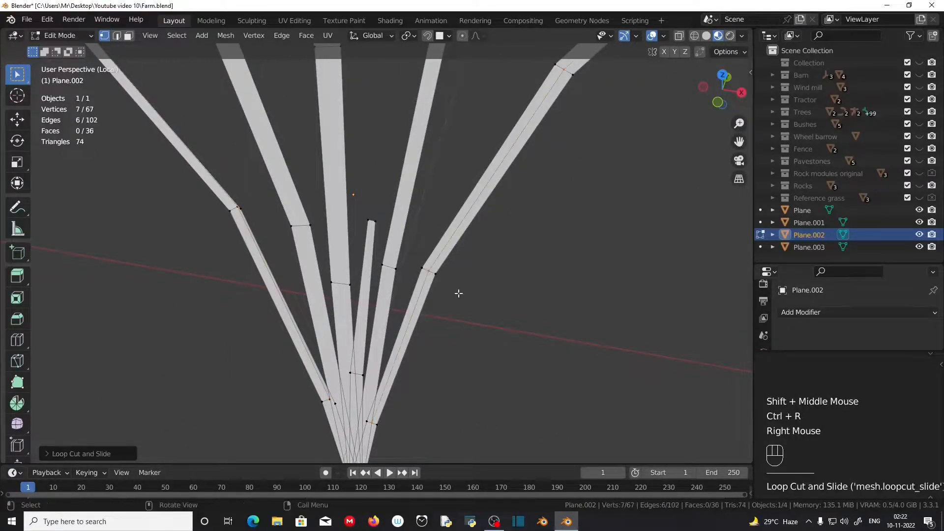
Deselect the long curved blade's tip vertex and move its centre loop about −0.005 m along Y to crease it.
scroll(492, 275, "down", 2)
middle_click_drag(517, 257, 516, 259, "ctrl")
middle_click_drag(516, 259, 363, 361, "shift")
left_click_drag(594, 161, 623, 198, "ctrl")
middle_click_drag(623, 198, 535, 255)
key("g")
key("y")
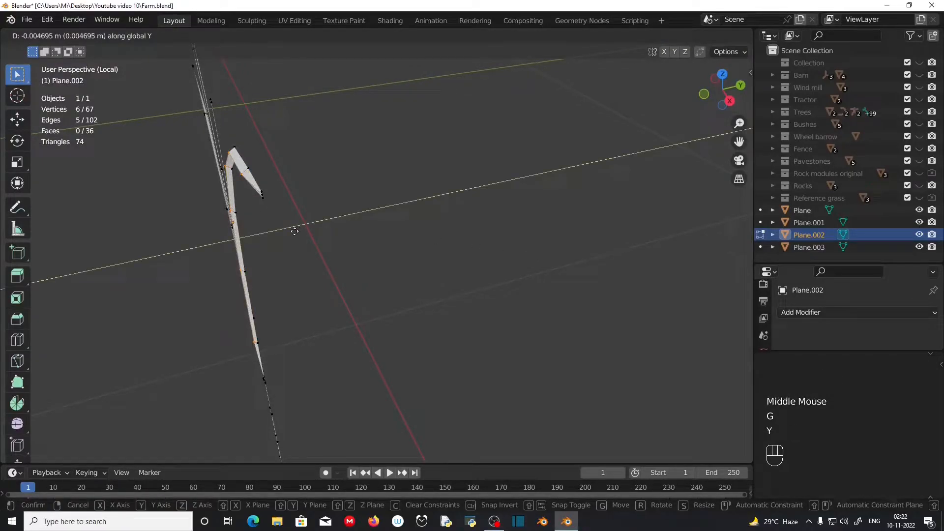
left_click(295, 231)
Add a centred loop cut to the thin upright blade on the +X side and crease it by moving the loop along Y.
scroll(275, 246, "down", 2)
middle_click_drag(276, 246, 304, 216)
left_click(270, 331)
right_click(269, 331)
scroll(310, 264, "up", 2)
key("g")
key("y")
left_click(225, 261)
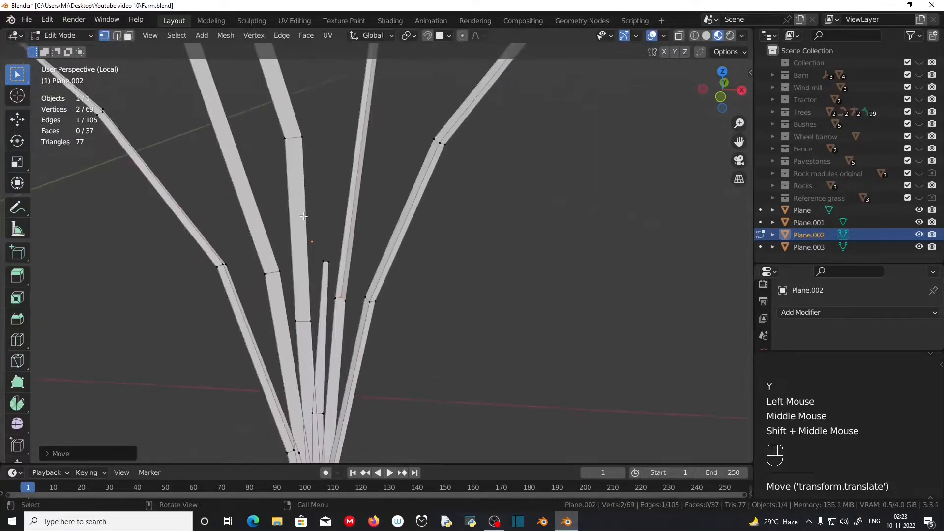
Loop-cut the next tall blade lengthwise, deselect its tip vertex and move the centre loop along Y to crease it.
key("ctrl+r")
right_click(272, 268)
scroll(272, 268, "down", 2)
middle_click_drag(272, 267, 331, 204, "shift")
left_click(331, 204, "ctrl")
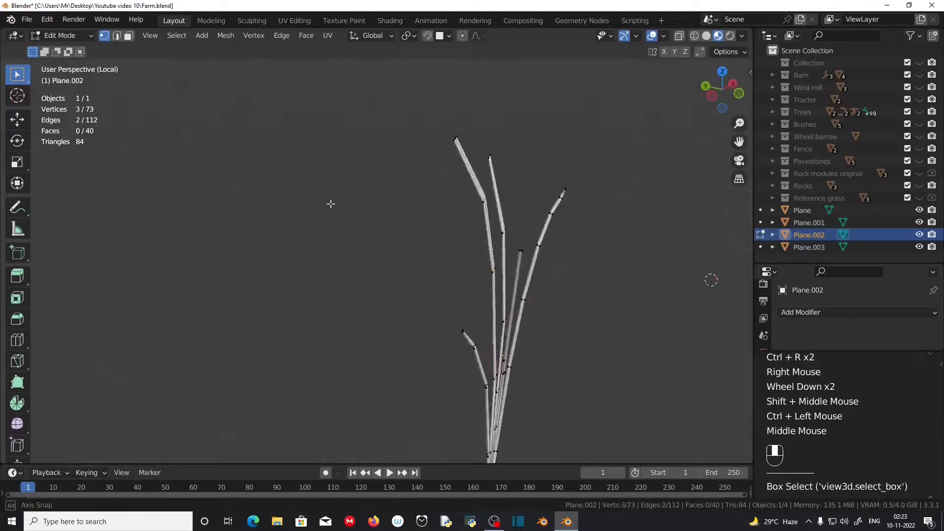
scroll(331, 204, "up", 3)
key("g")
key("y")
left_click(479, 297)
Deselect the tip vertex of the remaining tall middle blade's centre loop and move the loop along Y to crease it.
left_click(269, 296, "ctrl")
middle_click_drag(270, 295, 473, 276)
key("g")
key("y")
left_click(276, 297)
Add a centred loop cut to the short middle blade and move its centre edge along Y to crease it.
scroll(276, 297, "down", 2)
scroll(482, 289, "up", 3)
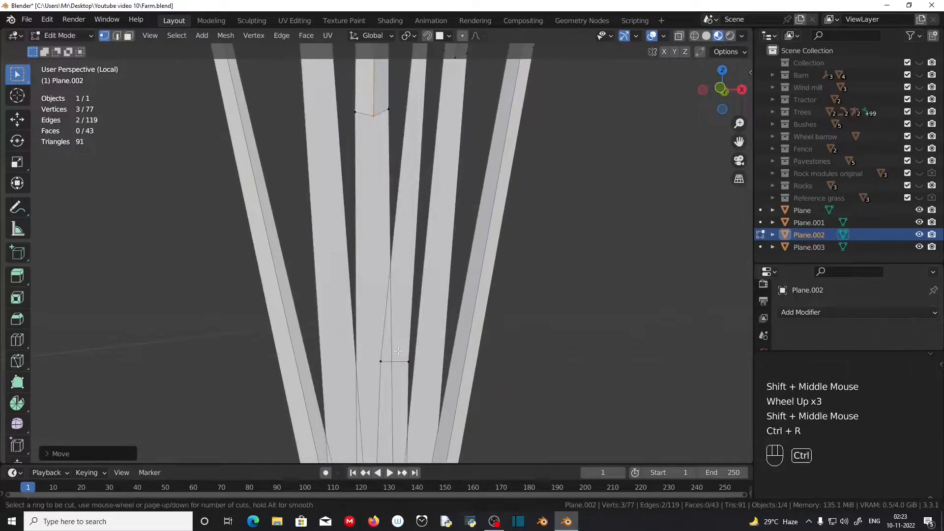
right_click(398, 351)
middle_click_drag(398, 350, 333, 263)
scroll(215, 286, "down", 2)
key("g")
key("y")
left_click(219, 287)
Move the upper section of the curved +X blade about 0.073 m outwards and 0.090 m down in front view.
scroll(219, 288, "up", 1)
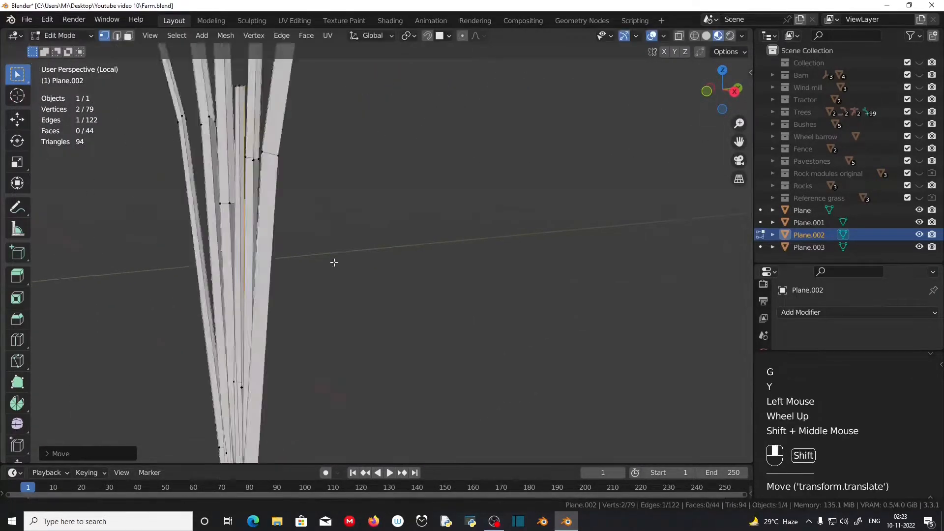
scroll(381, 253, "down", 2)
key("KP_1")
middle_click_drag(481, 250, 423, 231, "shift")
scroll(523, 259, "down", 2)
scroll(423, 231, "up", 1)
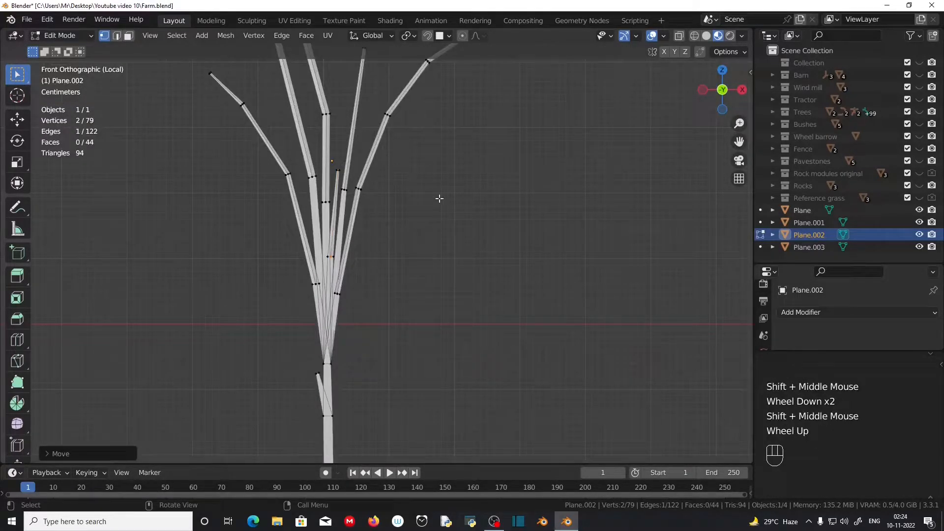
middle_click_drag(382, 205, 382, 285, "shift")
left_click(372, 286)
left_click(372, 287)
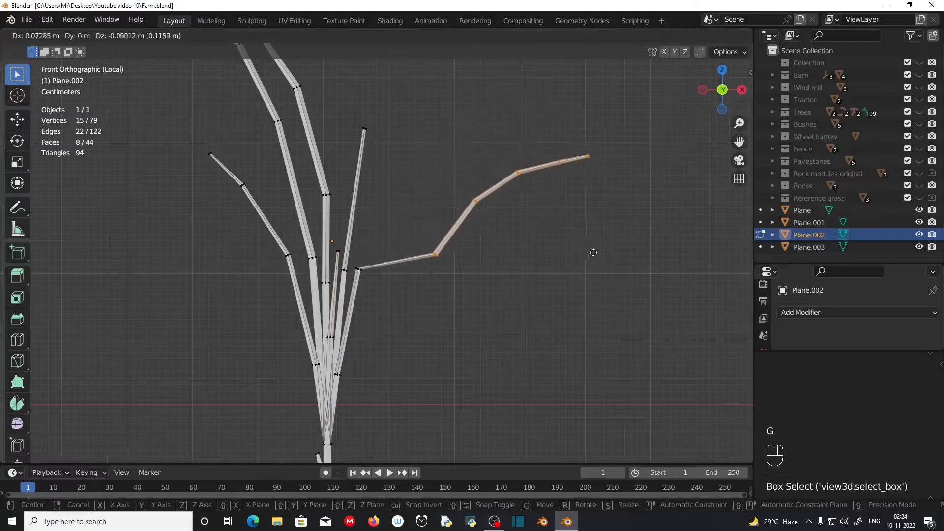
key("g")
left_click(398, 309)
Reposition the curved +X blade's lower and middle joints in front view to form a smooth arc.
left_click_drag(329, 363, 361, 383)
key("g")
left_click(372, 383)
left_click_drag(365, 279, 384, 301)
key("g")
left_click(395, 312)
left_click_drag(423, 243, 458, 272)
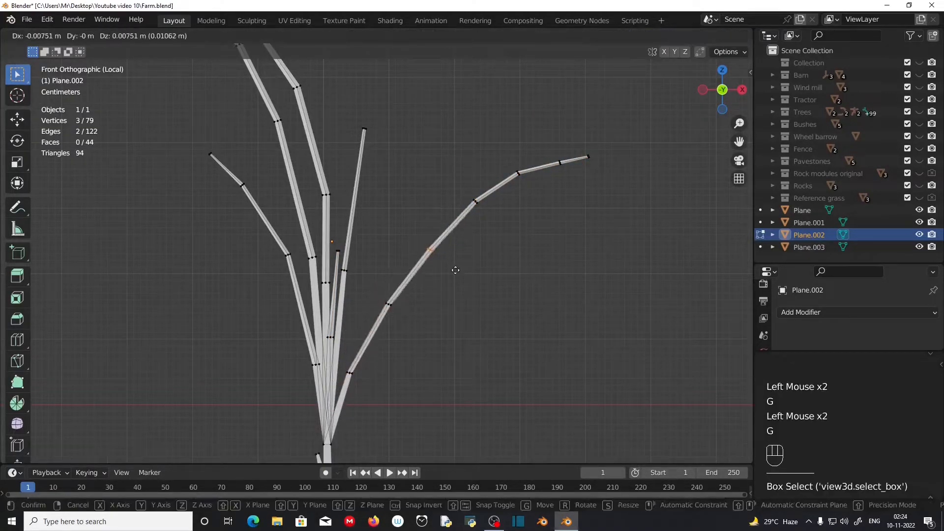
left_click(538, 195)
Adjust the position and rotation of the curved +X blade's tip in front view.
left_click_drag(576, 143, 594, 164)
key("g")
left_click(596, 171)
key("r")
left_click(597, 168)
right_click(597, 172)
Pull the curved +X blade's tip down with proportional editing to make the blade droop.
key("g")
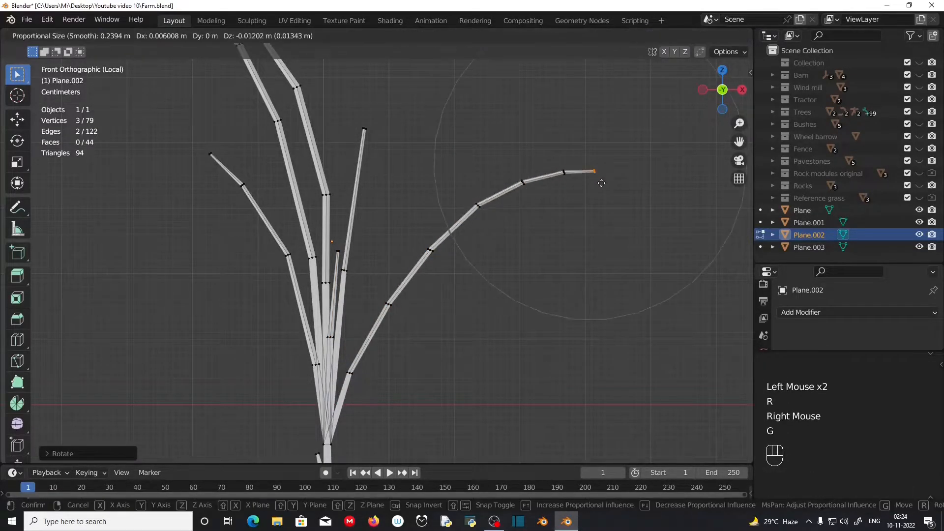
scroll(601, 234, "down", 5)
scroll(601, 232, "up", 4)
left_click(600, 232)
Move the lower −X blade's tip outwards and down in front view with a reduced proportional editing radius.
middle_click_drag(210, 157, 348, 114, "shift")
left_click(345, 98)
key("g")
scroll(347, 103, "up", 7)
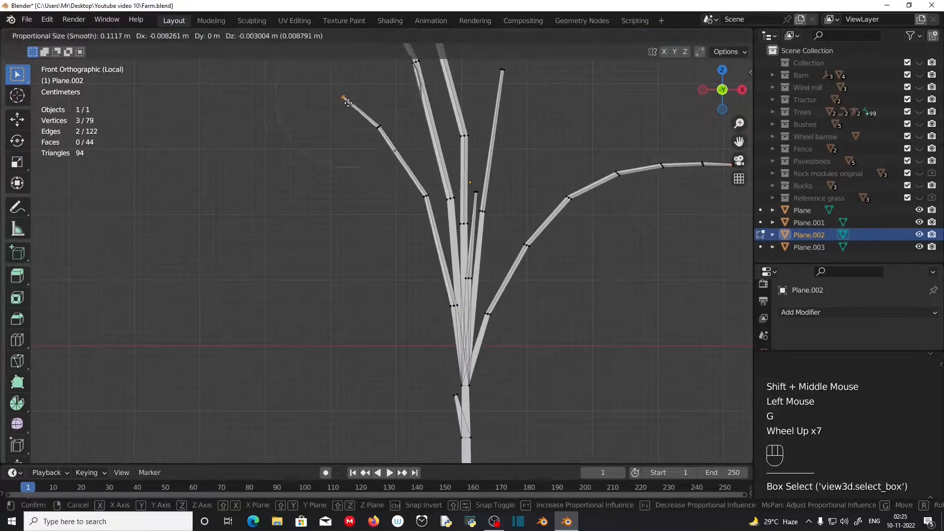
left_click(334, 116)
Reposition and rotate the lower −X blade's joints in front view without proportional editing so the blade leans outwards.
left_click_drag(413, 185, 438, 206)
left_click(462, 36)
key("g")
left_click_drag(464, 294, 442, 324)
left_click(254, 159)
key("r")
left_click(445, 307)
Pull the lower −X blade's tip down with a larger proportional editing radius to round off its bend.
left_click_drag(216, 128, 250, 160)
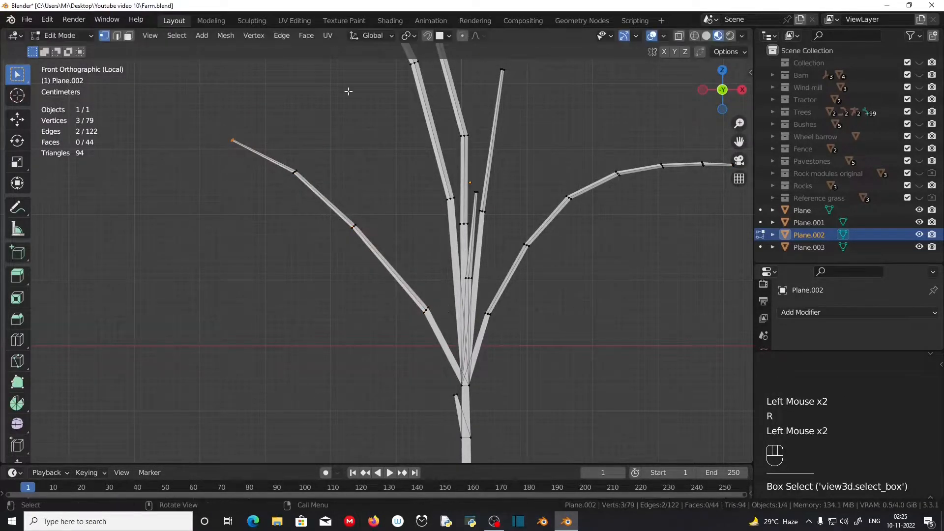
left_click(463, 36)
key("g")
scroll(251, 175, "down", 5)
left_click(253, 197)
Move the shorter +X blade's tip and lower joint outwards in front view without proportional editing.
middle_click_drag(552, 168, 520, 244, "shift")
left_click_drag(457, 131, 498, 162)
key("g")
right_click(509, 168)
left_click(463, 36)
key("g")
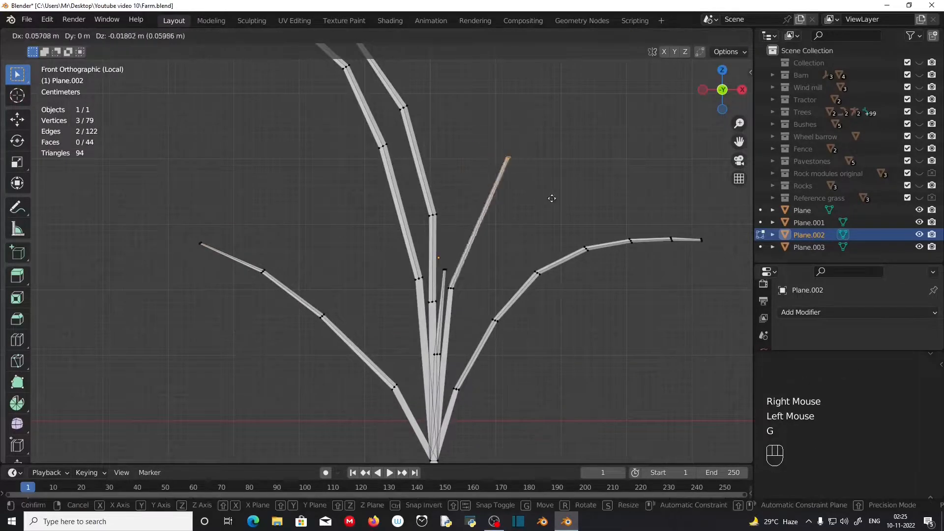
left_click(597, 210)
key("g")
left_click(490, 287)
Add a loop cut across the shorter +X blade's upper segment, rotating and moving it to form a bend.
scroll(503, 240, "up", 2)
key("ctrl+r")
left_click(579, 227)
right_click(579, 227)
key("r")
left_click(570, 241)
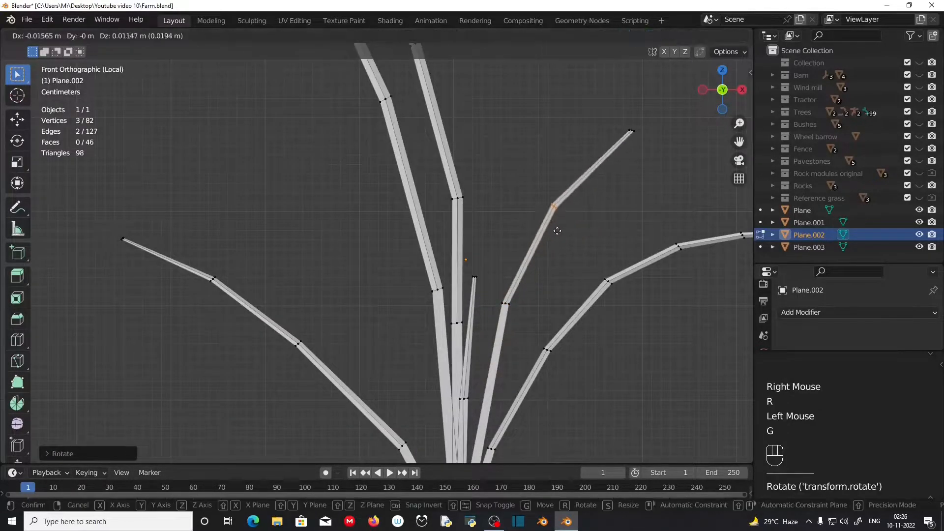
left_click(641, 191)
Adjust the shorter +X blade's tip in front view with proportional editing.
key("g")
right_click(647, 192)
left_click(462, 36)
key("g")
left_click(669, 161)
Bend the outer tall −X blade into an outward arc in front view by moving its tip, lower joint and middle joint.
middle_click_drag(610, 148, 618, 193, "shift")
scroll(619, 193, "down", 3)
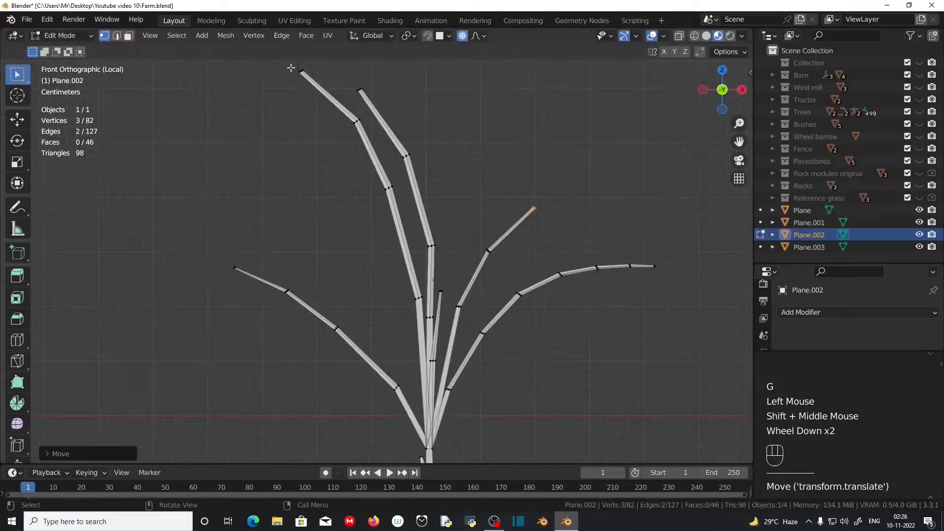
key("g")
left_click(241, 225)
left_click_drag(394, 268, 424, 317)
key("g")
left_click(403, 323)
left_click_drag(400, 167, 374, 203)
key("g")
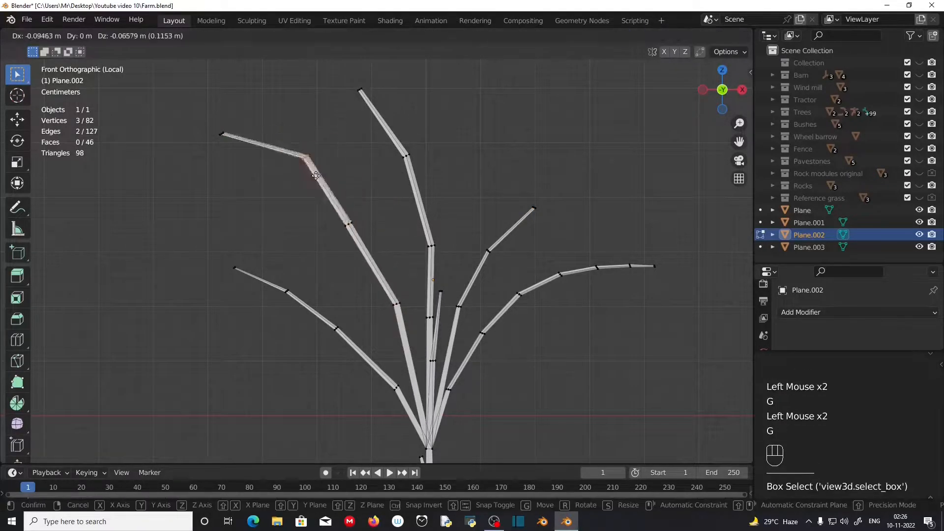
left_click(363, 240)
Scale the tip of the inner tall −X blade in front view.
left_click_drag(347, 79, 373, 101)
key("s")
left_click(194, 113)
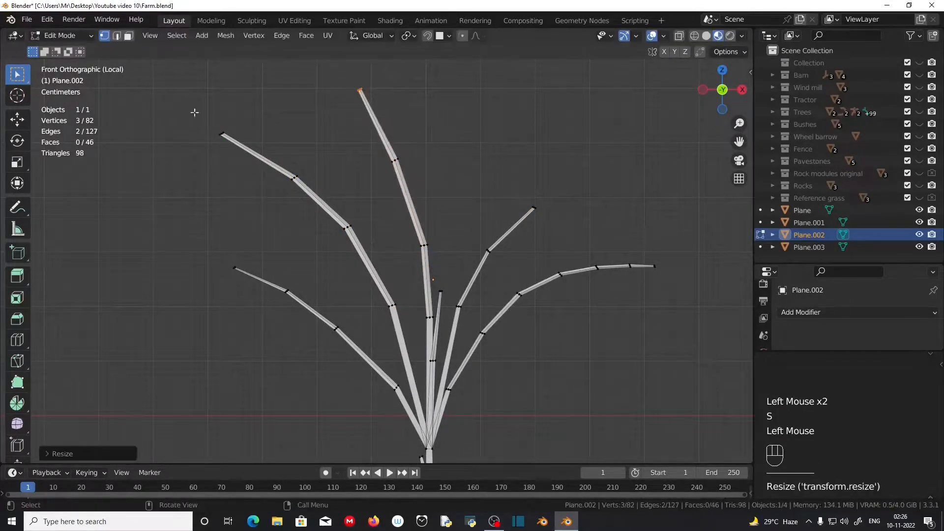
Reposition the small central blade's tip and joint in front view.
left_click_drag(427, 280, 455, 303)
key("g")
left_click(459, 305)
left_click_drag(420, 349, 448, 371)
key("g")
left_click(487, 344)
Shift the long curved +X blade's tip sideways towards +Y with proportional editing.
scroll(494, 340, "down", 1)
middle_click_drag(493, 339, 417, 276)
scroll(446, 356, "up", 1)
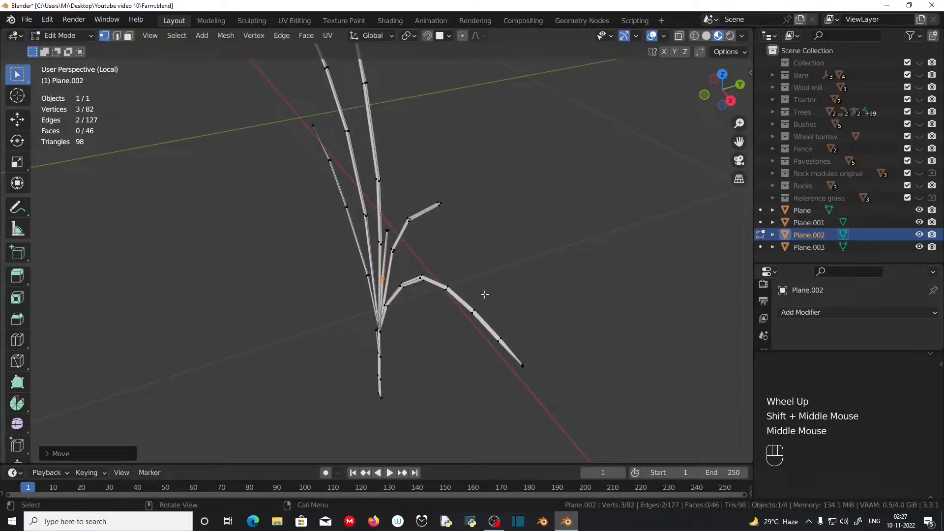
scroll(515, 290, "up", 2)
middle_click_drag(484, 294, 456, 182)
scroll(514, 291, "down", 1)
left_click_drag(617, 125, 649, 155)
middle_click_drag(648, 155, 521, 236)
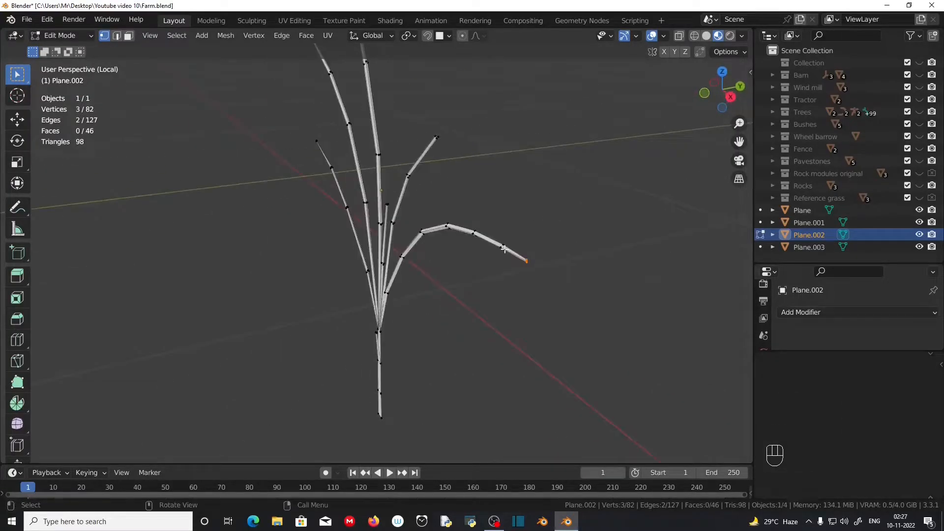
left_click(461, 36)
key("g")
left_click(621, 265)
Bend the outer tall −X blade towards −Y in top view by moving its tip with a large proportional editing radius.
middle_click_drag(621, 266, 534, 314)
key("KP_7")
left_click_drag(232, 271, 258, 302)
key("g")
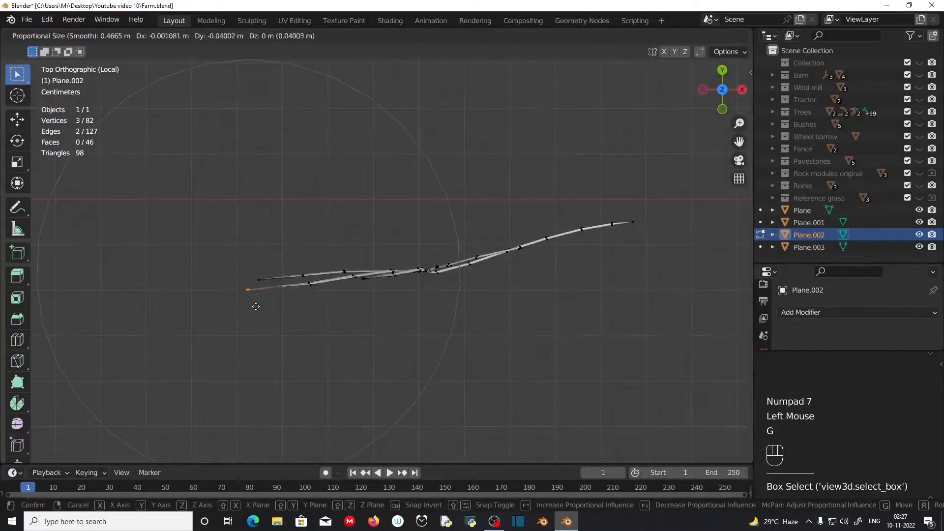
scroll(263, 345, "down", 3)
left_click(266, 386)
Move a neighbouring −X blade's tip in perspective view with a much smaller proportional editing radius.
middle_click_drag(267, 387, 347, 212)
left_click_drag(346, 211, 366, 241)
key("g")
scroll(337, 242, "up", 9)
left_click(337, 243)
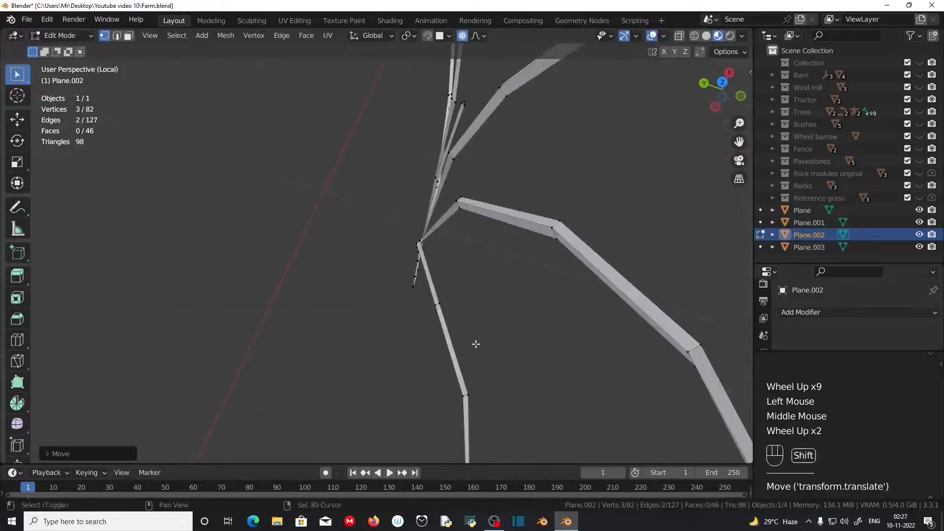
Reposition the lower −X blade's lowest joint in top view with proportional editing.
middle_click_drag(476, 344, 445, 264, "shift")
key("KP_7")
left_click_drag(445, 264, 466, 281)
key("g")
left_click(463, 270)
Move the lower −X blade's middle joint towards +Y in top view without proportional editing.
left_click_drag(365, 296, 393, 328)
key("g")
scroll(383, 309, "down", 6)
scroll(384, 310, "up", 5)
right_click(383, 309)
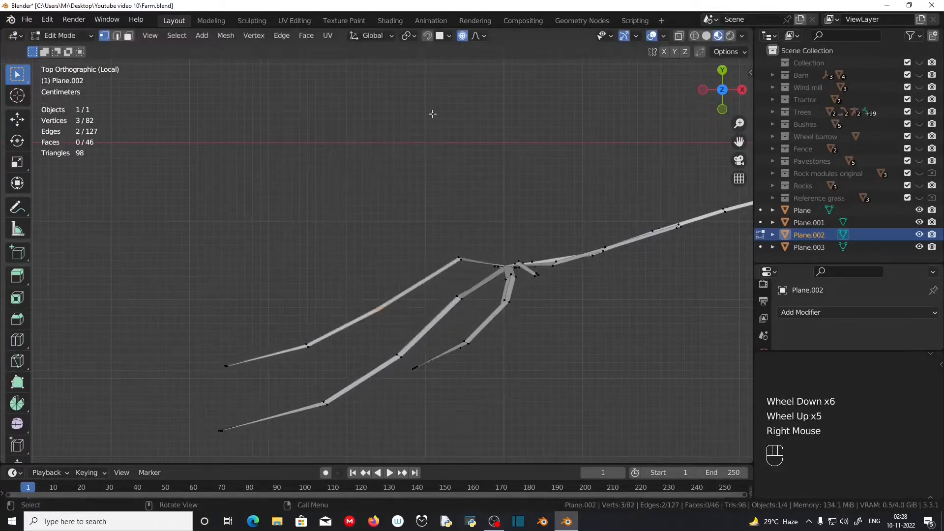
left_click(462, 36)
key("g")
left_click(367, 299)
Try to move the lower −X blade's end section in top view, and undo the move.
key("g")
left_click_drag(203, 328, 325, 385)
right_click(305, 359)
key("g")
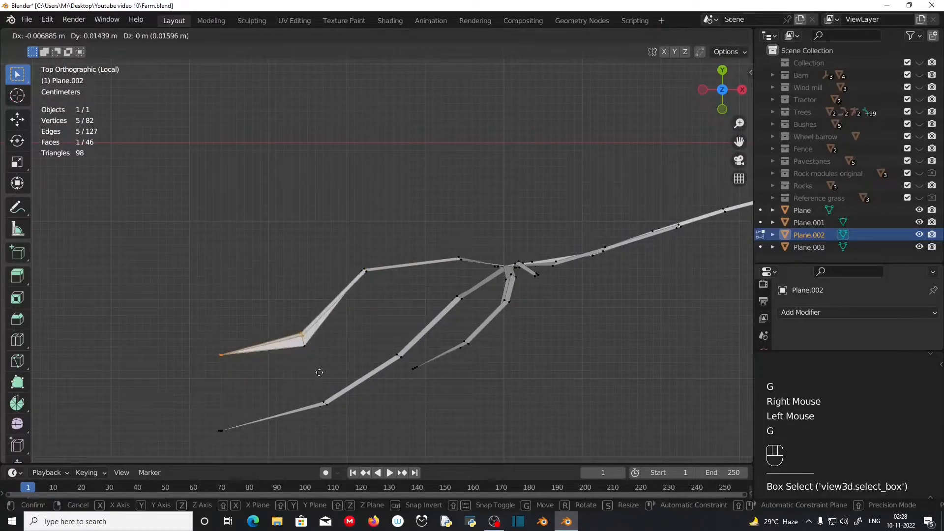
key("KP_7")
key("g")
left_click(274, 391)
key("ctrl+z")
Reselect the lower −X blade's end section and move it in top view to continue the blade's smooth curve.
middle_click_drag(274, 392, 305, 320)
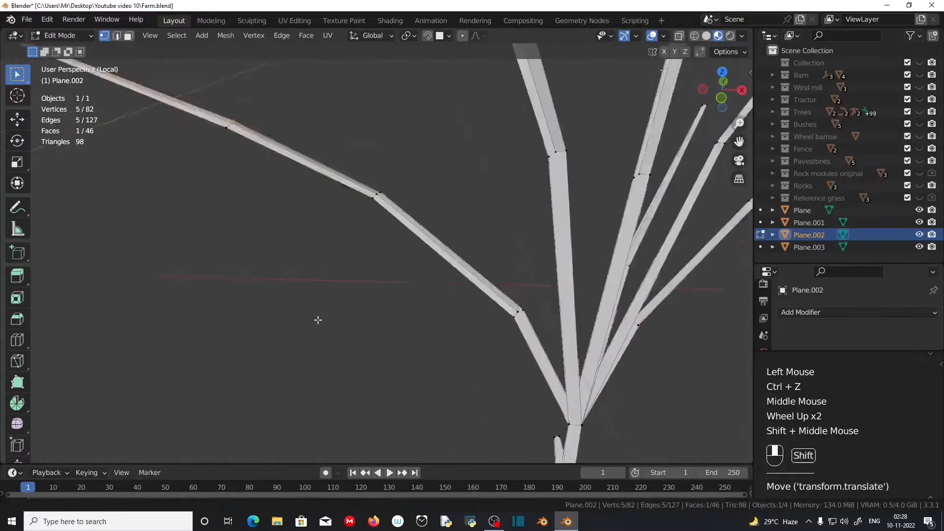
left_click_drag(215, 202, 335, 303)
key("KP_7")
key("g")
left_click(325, 315)
key("ctrl+KP_Add")
key("ctrl+KP_Add")
key("g")
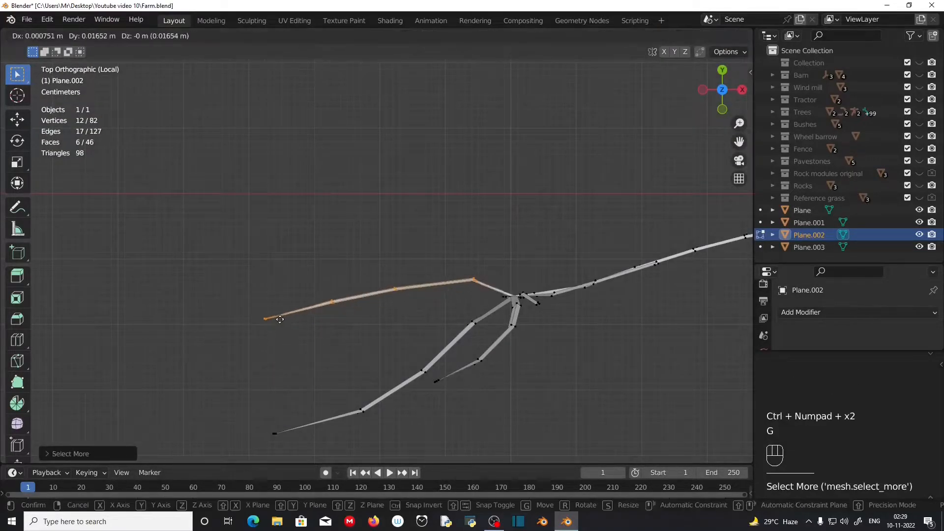
right_click(276, 318)
Move the lower −X blade's lowest joint slightly towards −Y in top view.
left_click_drag(455, 271, 483, 307)
key("g")
left_click(483, 312)
Adjust the lower −X blade's tip towards +Y in top view with a larger proportional editing radius.
middle_click_drag(482, 312, 476, 436)
key("KP_7")
left_click_drag(222, 297, 314, 359)
left_click(462, 35)
key("g")
scroll(274, 323, "down", 11)
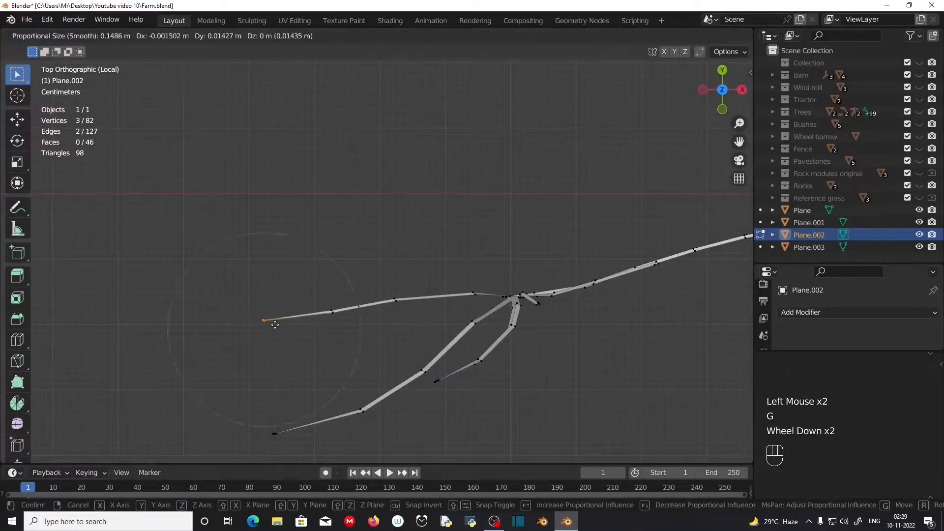
left_click(273, 316)
Select the inner tall blade from its tip down to its lowest joint and move it along Y towards +Y.
left_click_drag(413, 399, 480, 377)
scroll(459, 375, "down", 2)
middle_click_drag(477, 396, 409, 296)
middle_click_drag(409, 297, 408, 297, "shift")
key("ctrl+KP_Add")
key("ctrl+KP_Add")
key("ctrl+KP_Add")
key("r")
key("y")
right_click(452, 291)
key("g")
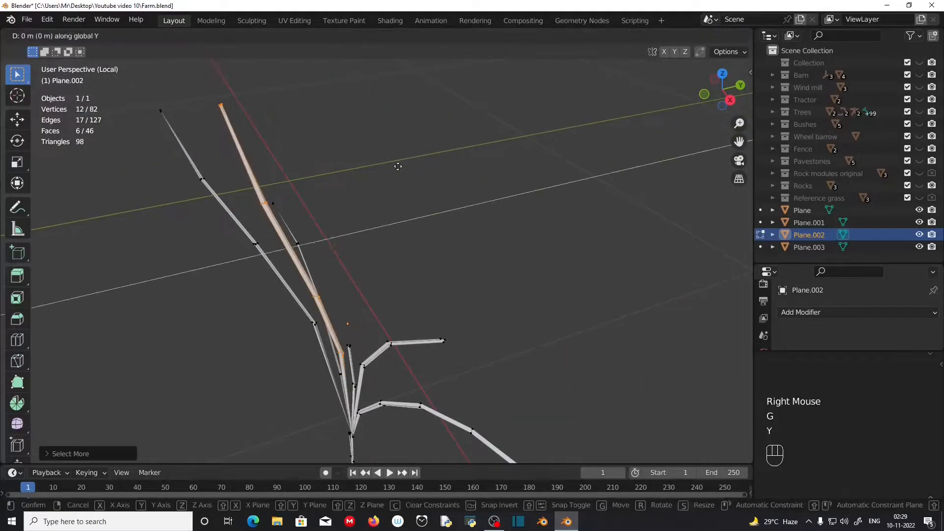
left_click(436, 226)
Move the inner tall blade's upper joints outwards towards +Y in right view.
key("KP_3")
scroll(436, 226, "up", 1)
scroll(353, 289, "up", 2)
middle_click_drag(436, 226, 387, 288, "shift")
scroll(396, 231, "down", 5)
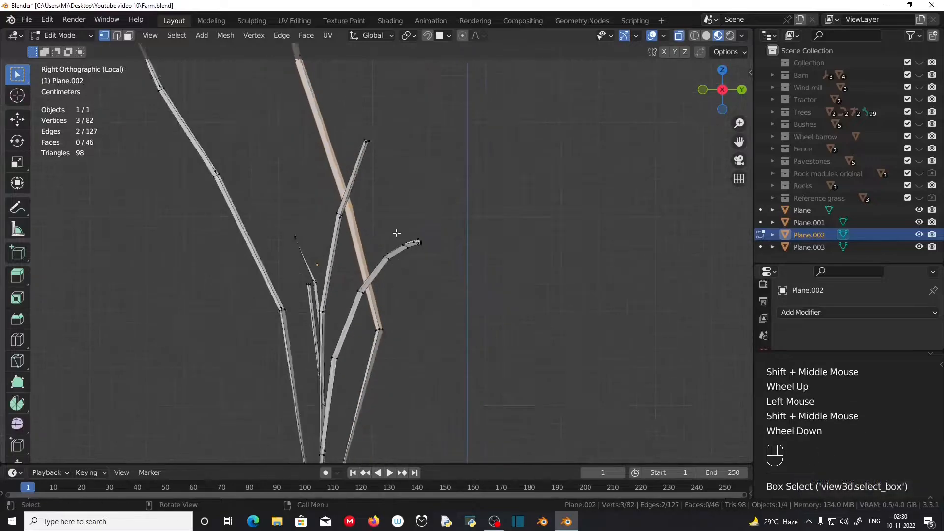
left_click(377, 290, "shift")
left_click(377, 290, "shift")
key("g")
left_click(476, 189)
Move the inner tall blade's tip outwards and down in right view to finish its arc.
left_click_drag(355, 87, 393, 116)
key("g")
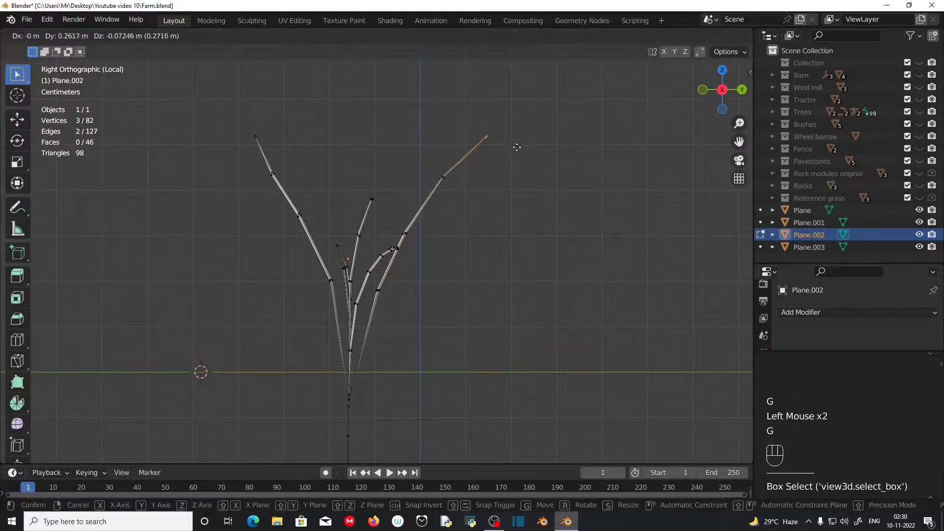
left_click(500, 161)
Reposition the outer tall −X blade's joint next to the tip in right view.
scroll(377, 251, "up", 3)
left_click_drag(283, 288, 303, 307)
key("g")
left_click(291, 307)
Select the inner +X blade's upper section from its tip and move it outwards in top view.
middle_click_drag(374, 294, 393, 309)
key("KP_7")
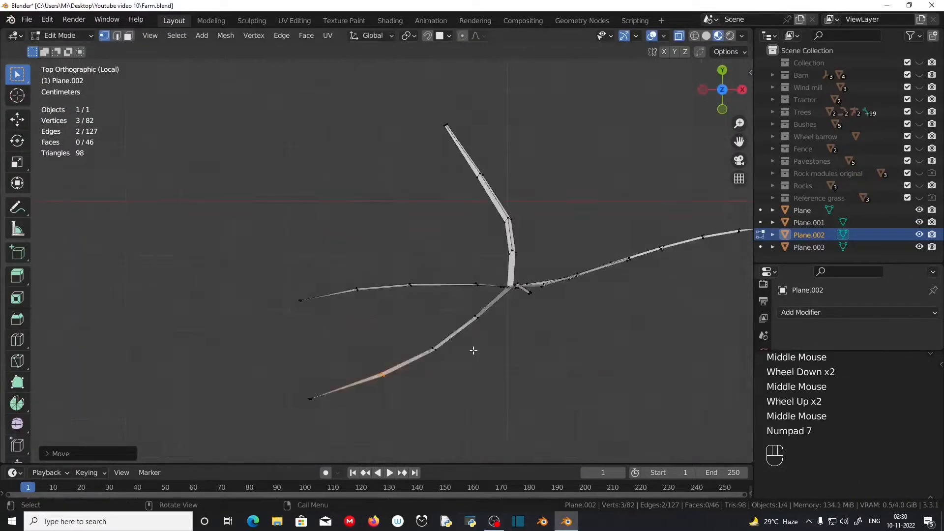
middle_click_drag(473, 350, 445, 339, "shift")
middle_click_drag(445, 339, 436, 274)
scroll(430, 310, "down", 2)
scroll(436, 275, "up", 2)
left_click_drag(552, 428, 572, 445)
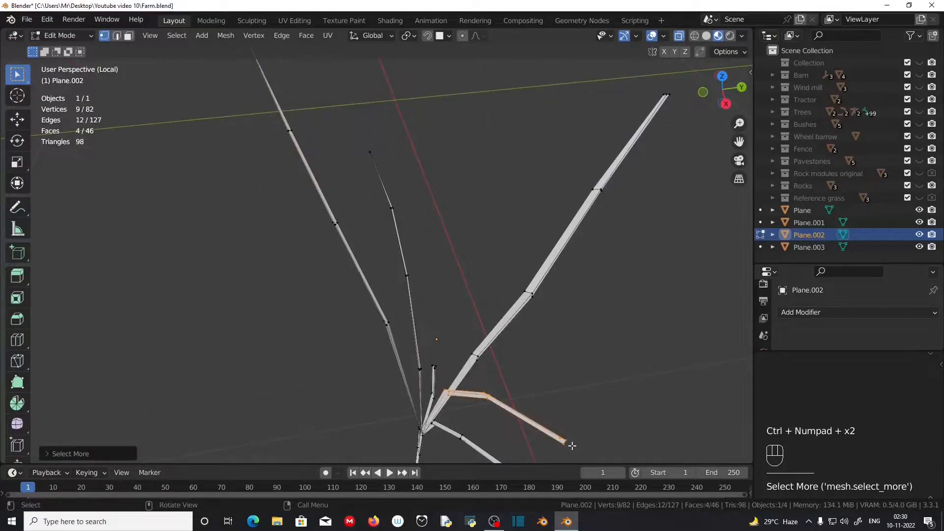
key("KP_7")
key("g")
left_click(595, 293)
Move the inner +X blade's outer joint and tip in top view to continue its outward curve.
left_click_drag(501, 226, 532, 254)
key("g")
left_click(570, 266)
left_click_drag(609, 205, 633, 222)
key("g")
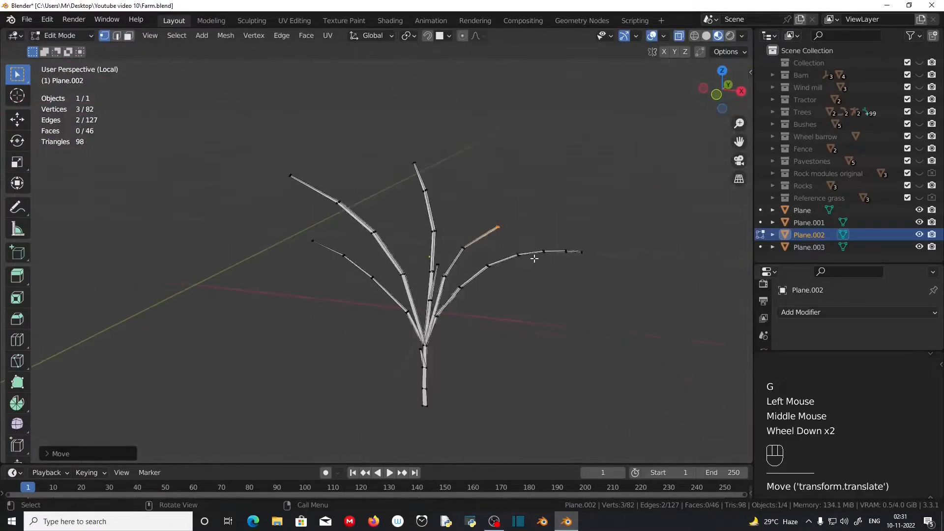
Select the plant's whole mesh and move it up about 0.53 m in front view, placing the stem base at the object's origin.
middle_click_drag(534, 258, 389, 307)
scroll(499, 287, "up", 2)
scroll(389, 307, "down", 1)
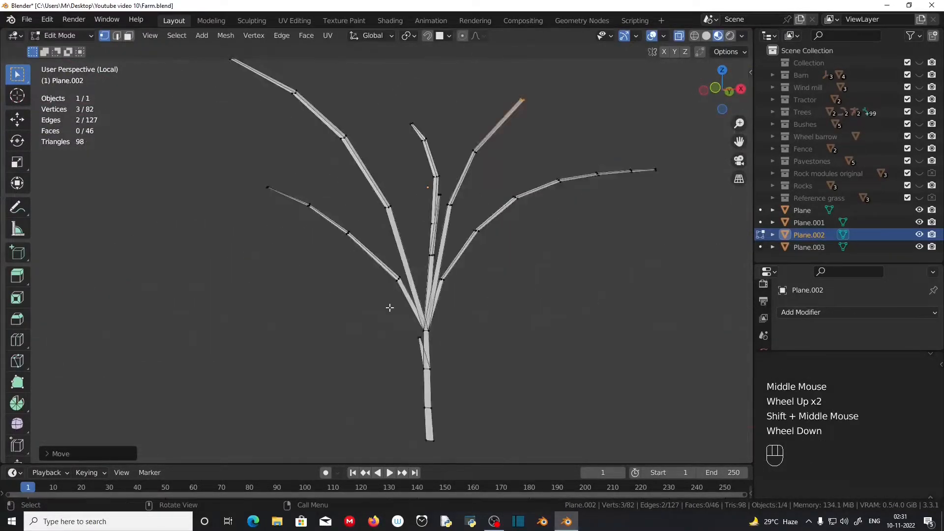
key("KP_1")
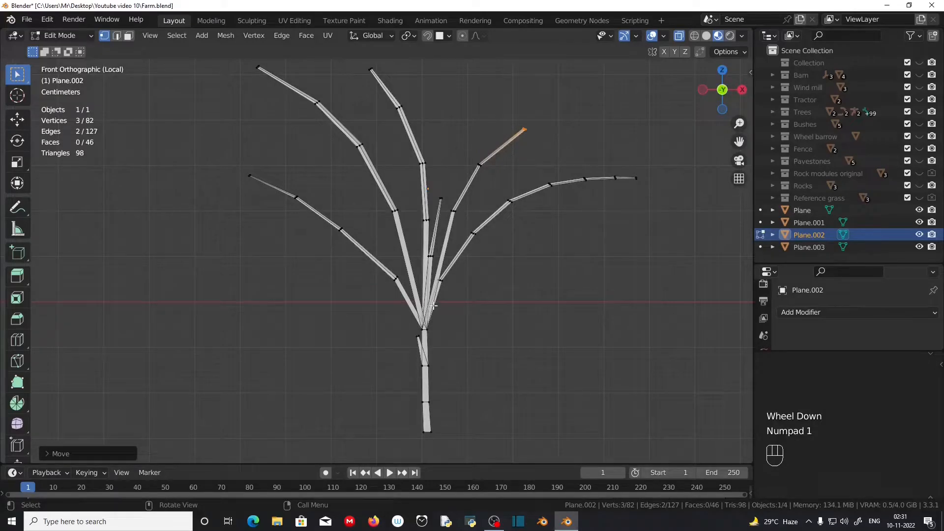
key("g")
right_click(435, 280)
key("a")
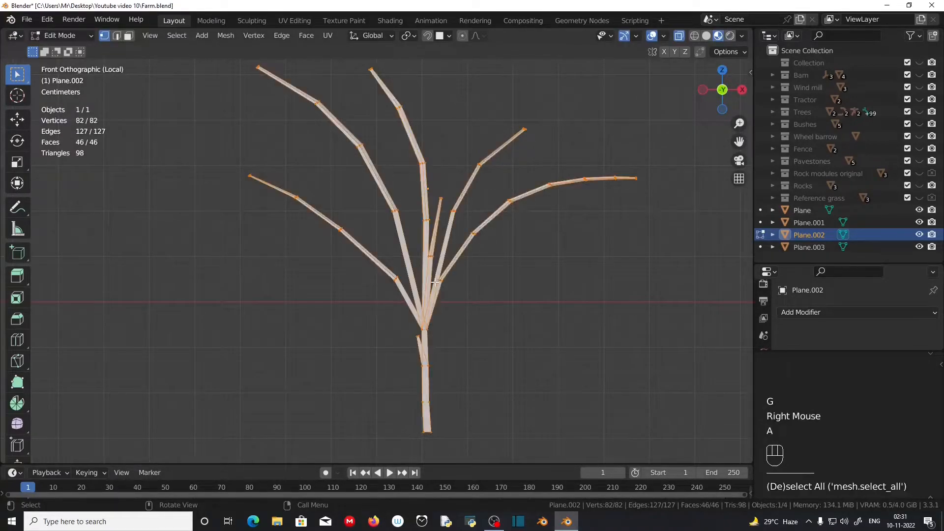
key("g")
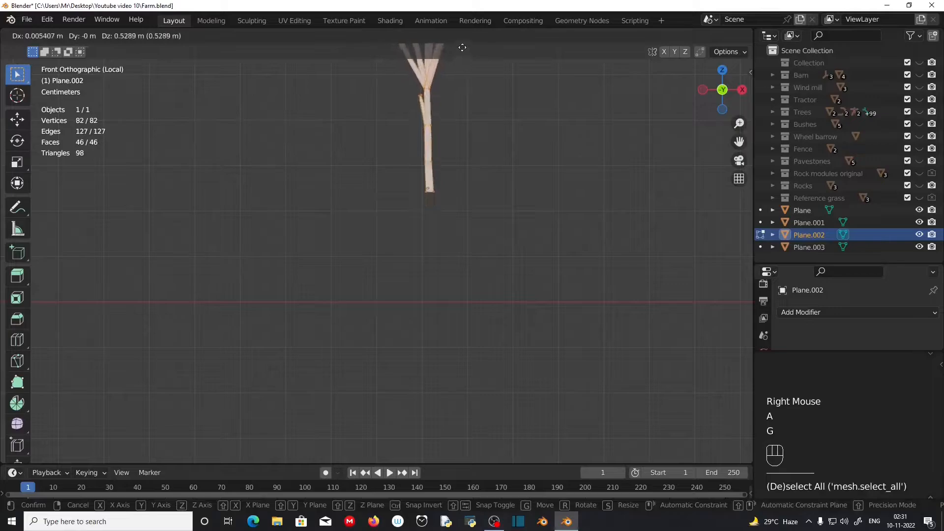
left_click(461, 46)
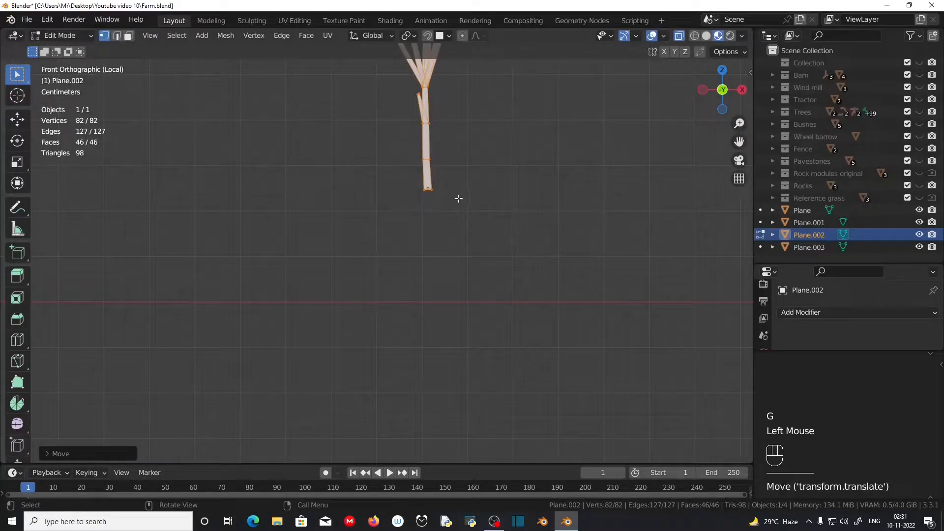
Return to Object Mode and move the plant about 0.15 m towards +Y in top view, centring its stem on the X axis.
key("Tab")
scroll(459, 203, "down", 2)
middle_click_drag(458, 203, 370, 282)
key("KP_7")
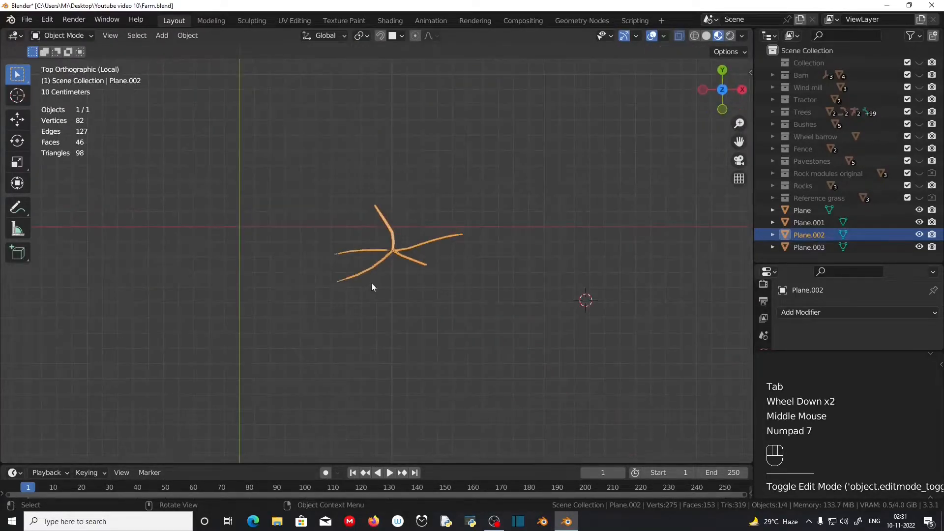
key("g")
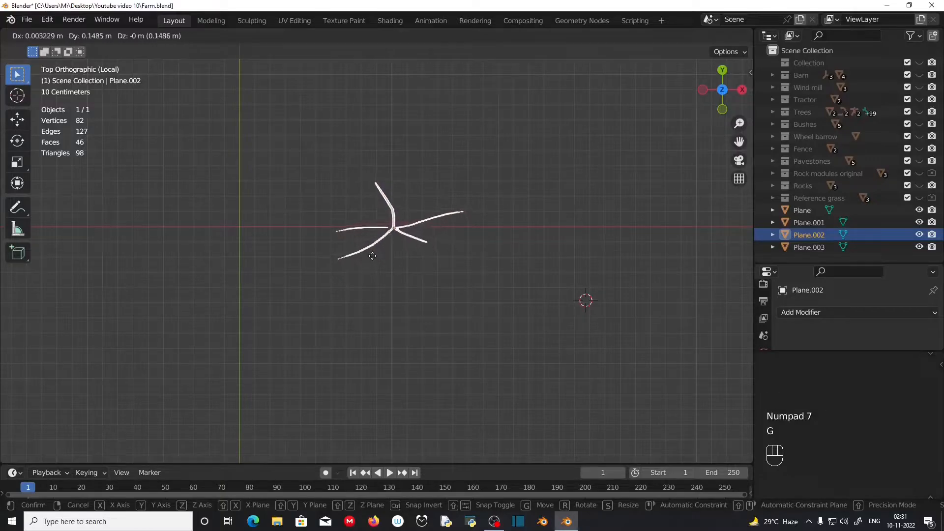
left_click(372, 255)
Lower the plant in front view until its stem base rests on the X axis line.
key("KP_1")
scroll(453, 285, "up", 2)
key("g")
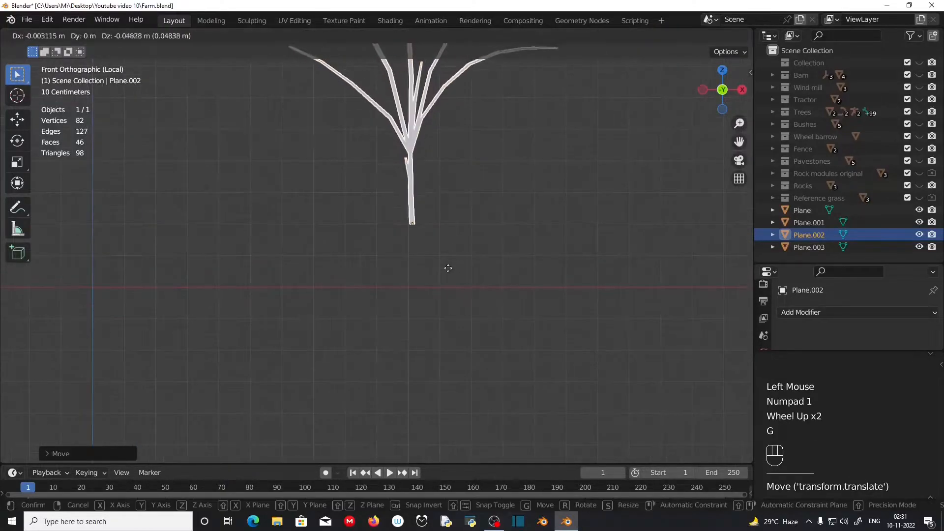
left_click(449, 332)
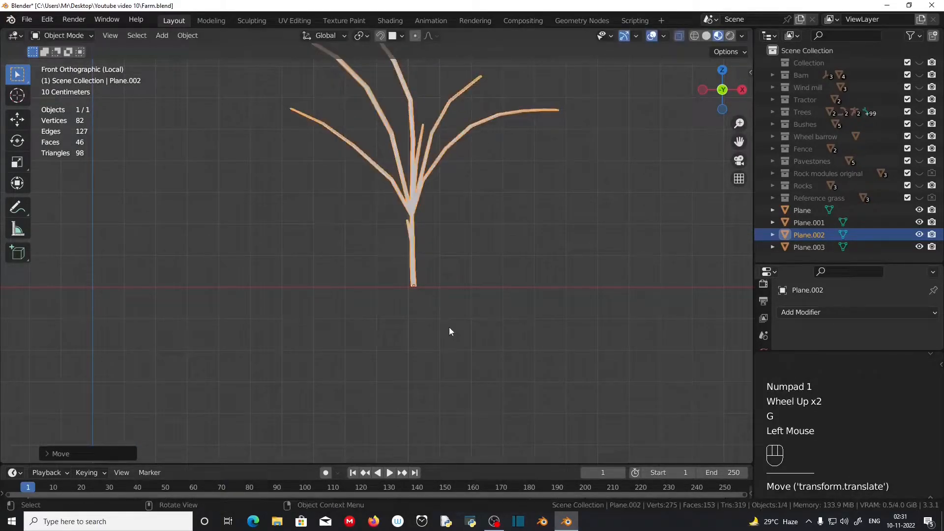
Exit local view and move the plant along X towards −X, beside the two finished grass plants.
key("KP_Divide")
scroll(450, 326, "down", 2)
middle_click_drag(450, 327, 500, 350, "shift")
key("g")
key("x")
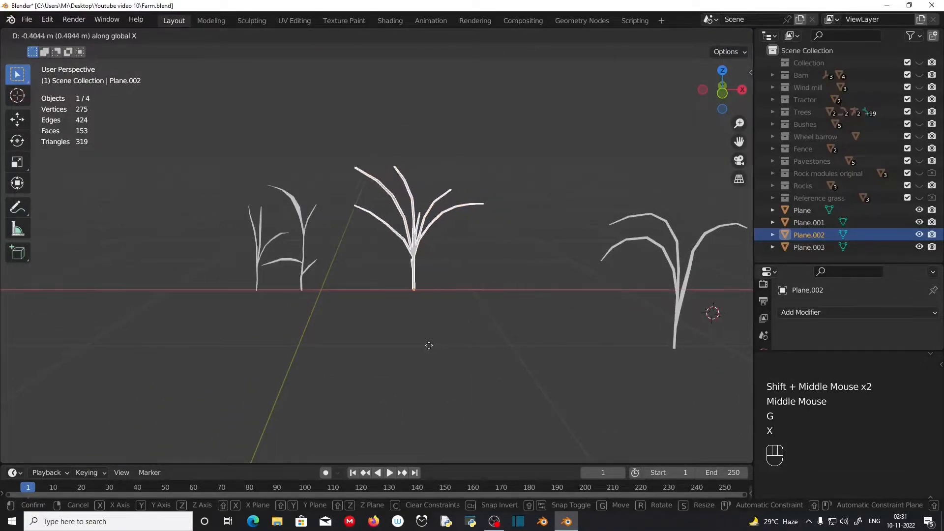
left_click(412, 351)
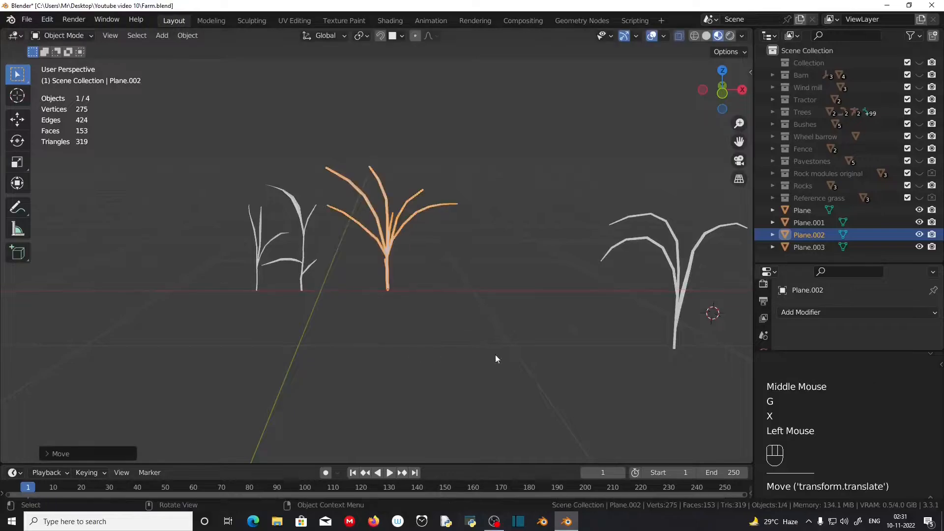
Enter Edit Mode on the Plane.003 plant and add a centred lengthwise loop cut to its +X blade.
left_click(679, 320)
key("Tab")
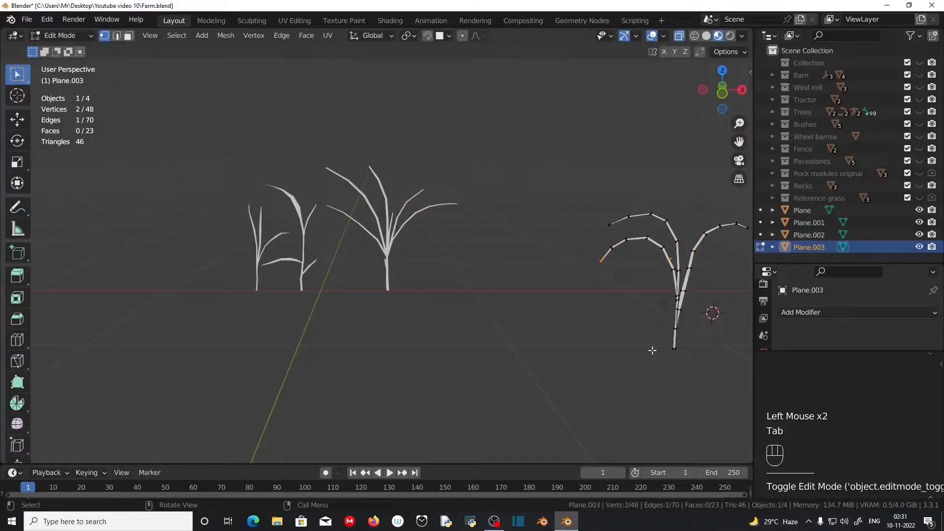
key("a")
key("KP_Decimal")
scroll(455, 310, "up", 2)
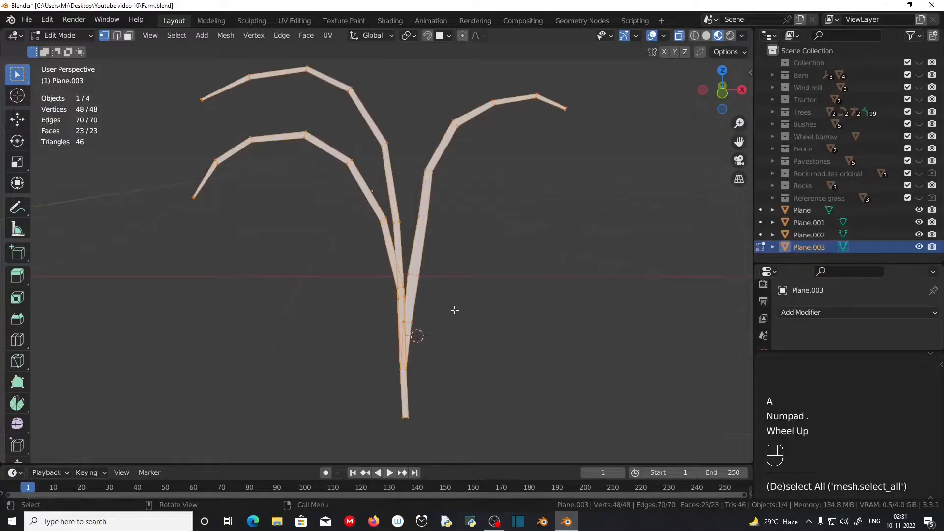
middle_click_drag(454, 309, 485, 316)
scroll(430, 217, "up", 2)
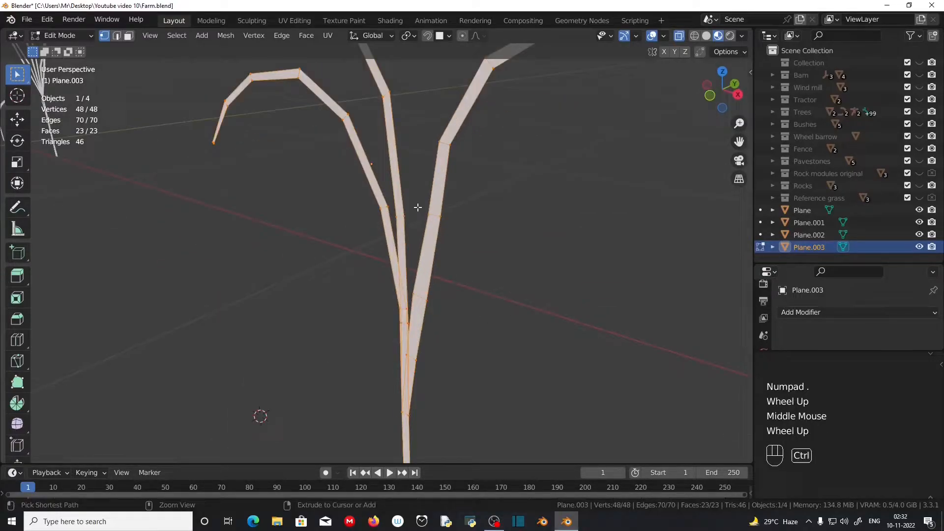
right_click(432, 218)
Deselect the +X blade's tip vertex and move the rest of its midline along Y by about 0.009 m.
scroll(472, 228, "down", 2)
middle_click_drag(472, 228, 506, 265, "shift")
left_click_drag(498, 178, 527, 244, "ctrl")
scroll(522, 244, "up", 2)
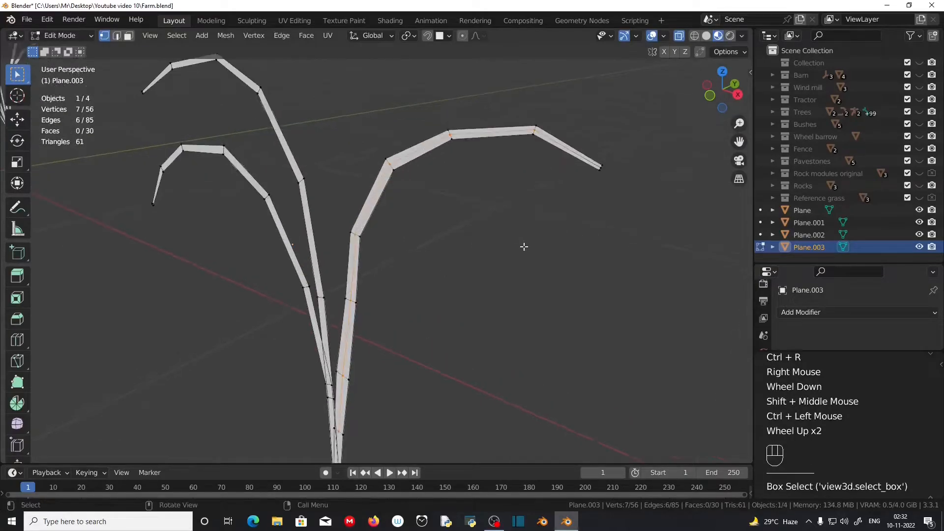
middle_click_drag(522, 244, 485, 257)
key("g")
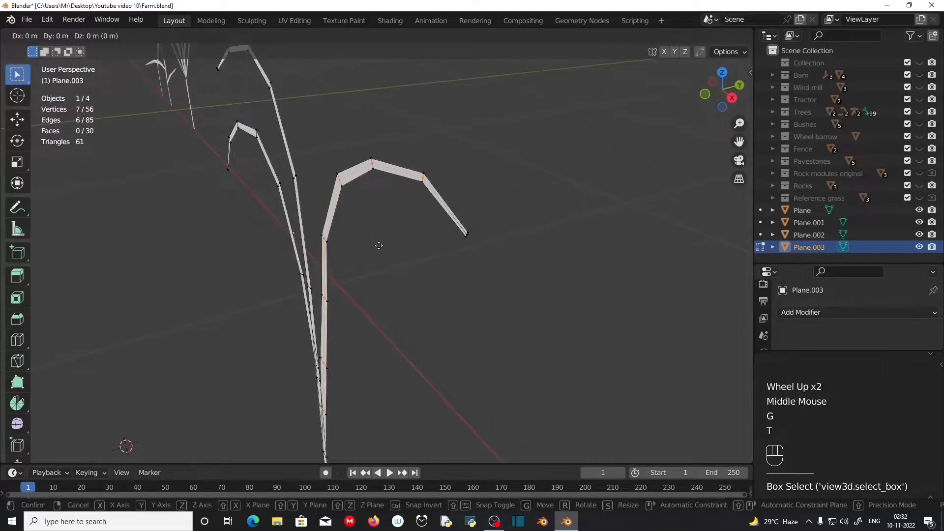
key("y")
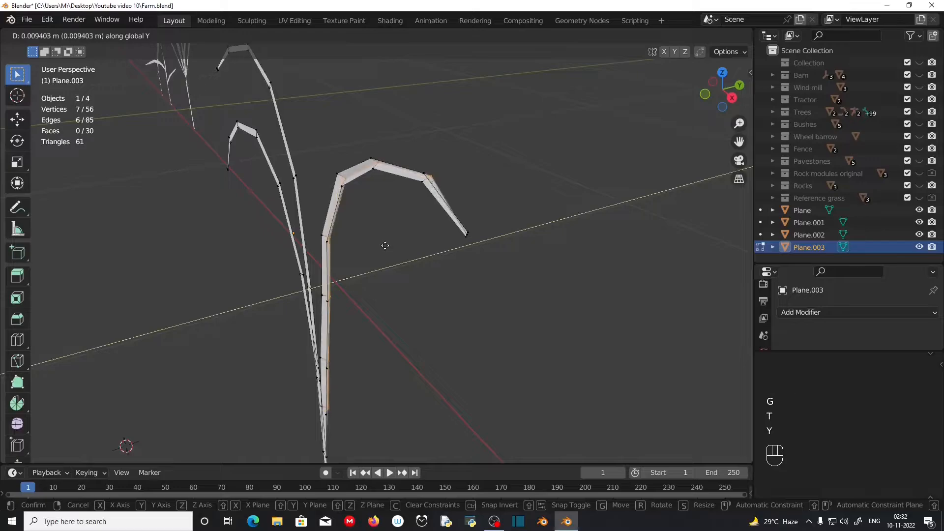
left_click(384, 246)
Add a centred lengthwise loop cut to the lower −X blade and move its midline, without the tip, along Y towards −Y.
middle_click_drag(385, 246, 368, 228)
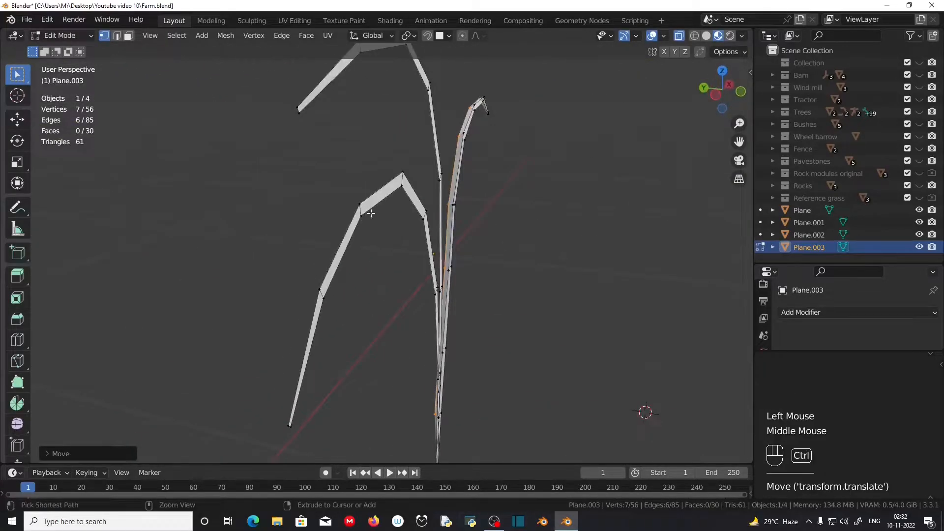
right_click(283, 387)
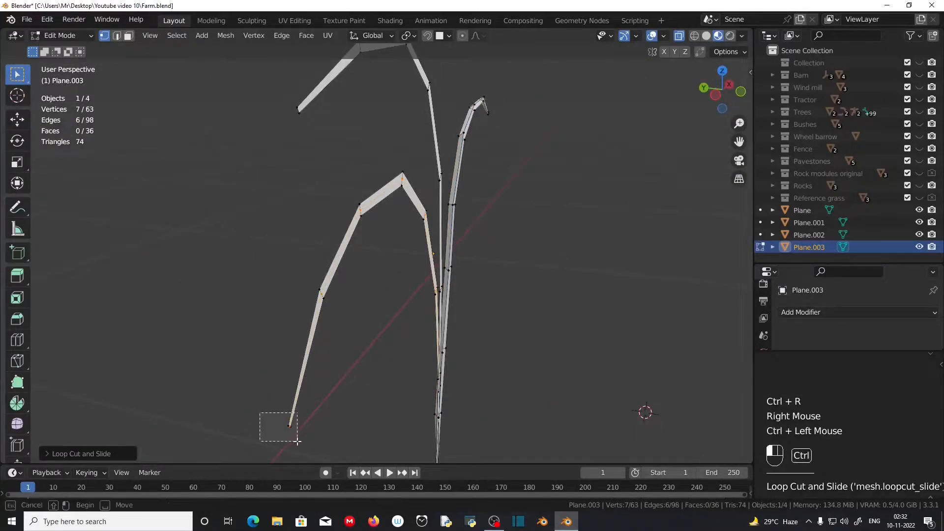
left_click_drag(297, 441, 297, 442, "ctrl")
key("g")
key("y")
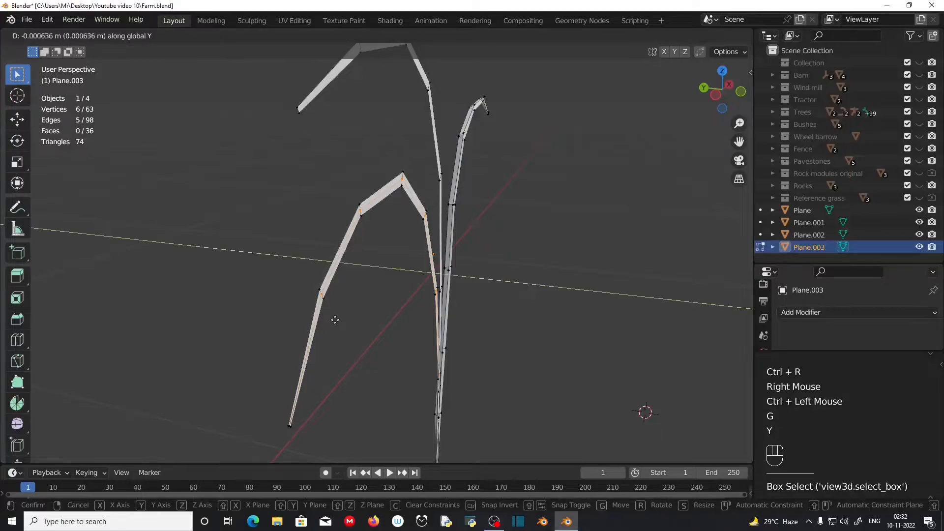
left_click(341, 322)
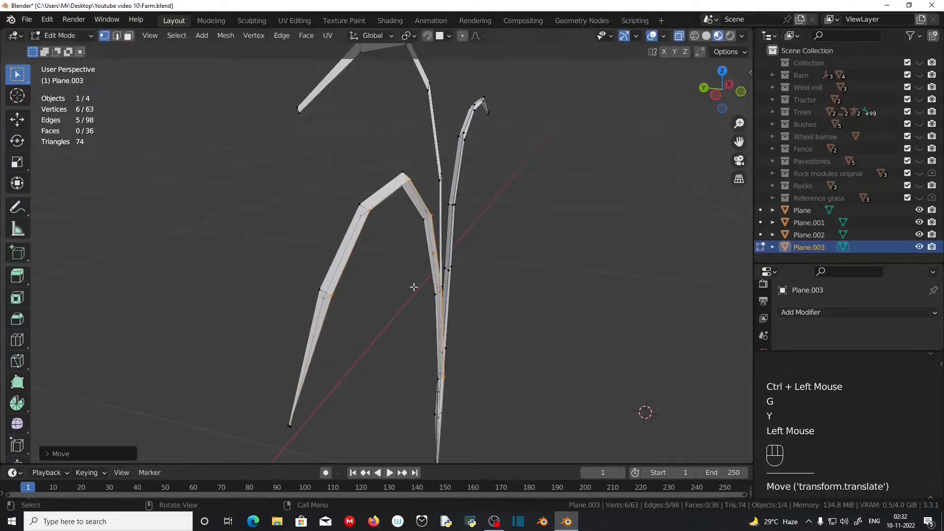
Add a centred lengthwise loop cut to the upper −X blade and move its midline, without the tip, slightly towards +Y.
middle_click_drag(414, 287, 400, 320)
key("ctrl+r")
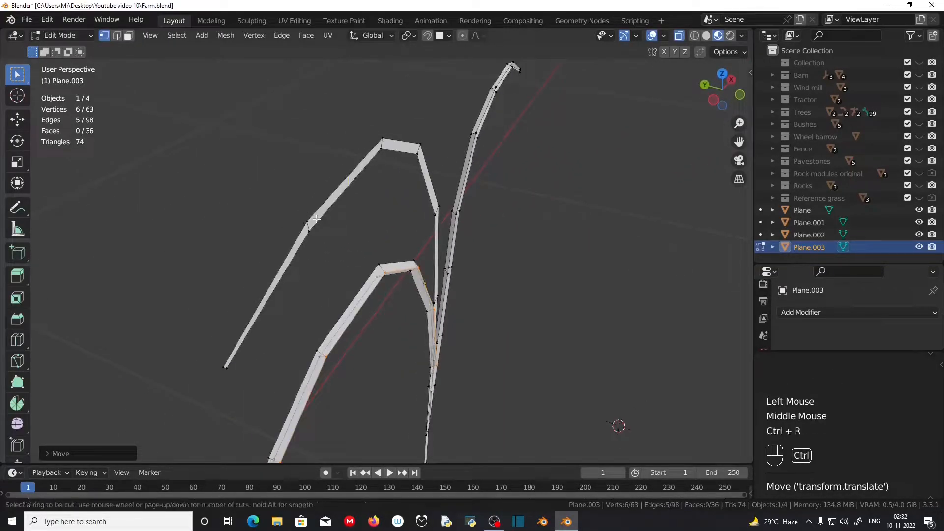
left_click(311, 226)
right_click(310, 226)
left_click_drag(207, 389, 281, 335, "ctrl")
key("g")
key("y")
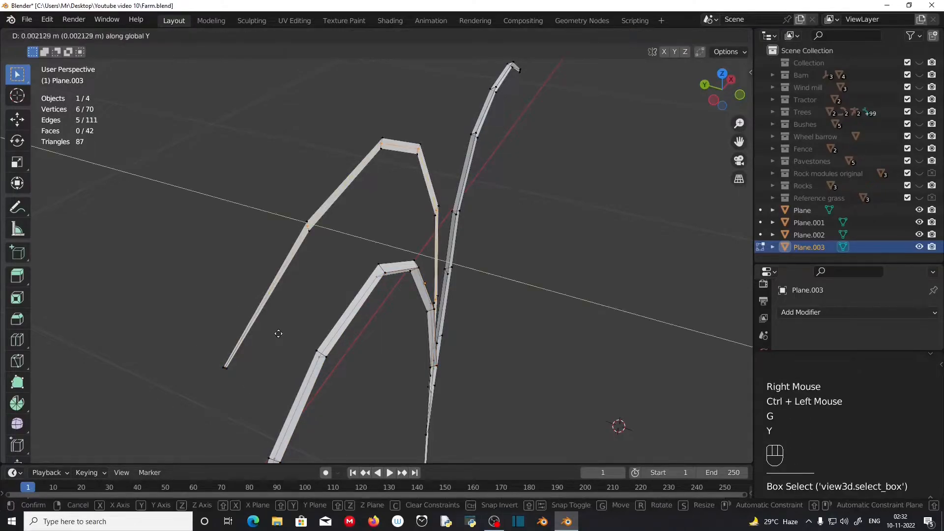
left_click(278, 333)
middle_click_drag(278, 332, 275, 300)
scroll(346, 327, "down", 2)
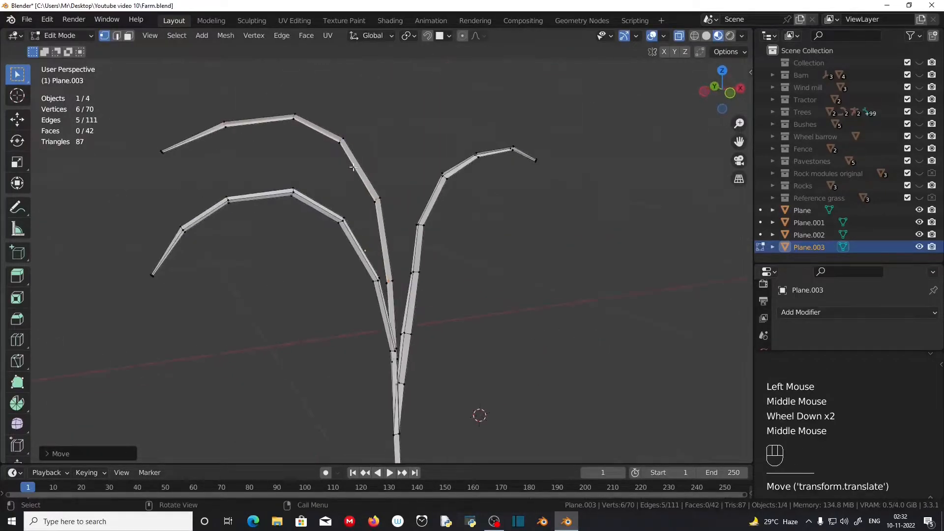
Select the lower −X blade from its tip down to its lowest joint and move it about 0.03 m towards −Y in top view.
left_click_drag(133, 296, 176, 255)
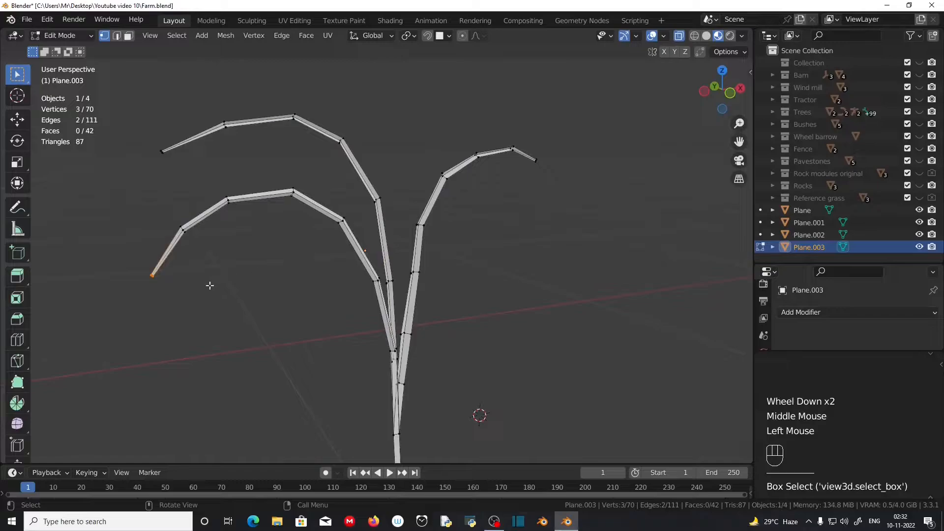
middle_click_drag(236, 291, 205, 278)
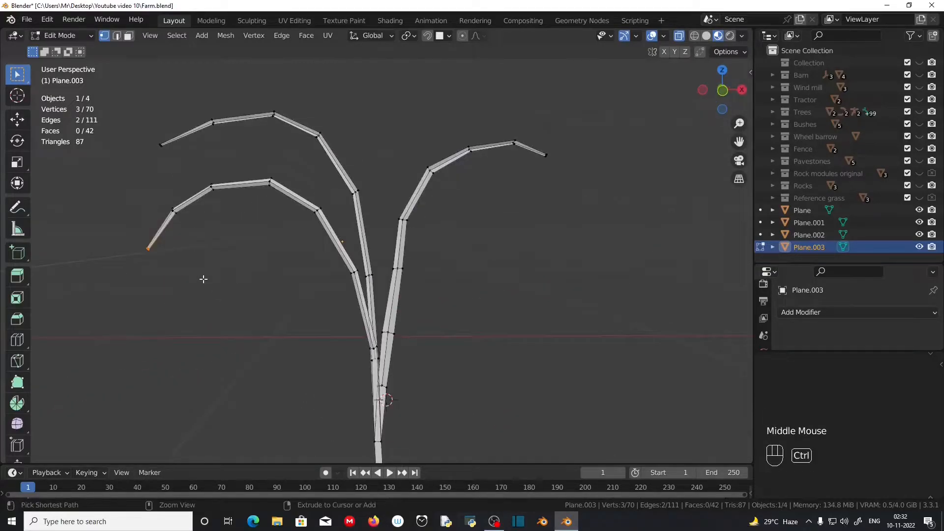
key("ctrl+KP_Add")
key("ctrl+KP_Add")
key("ctrl+KP_Add")
key("ctrl+KP_Add")
key("ctrl+KP_Add")
key("ctrl+KP_Add")
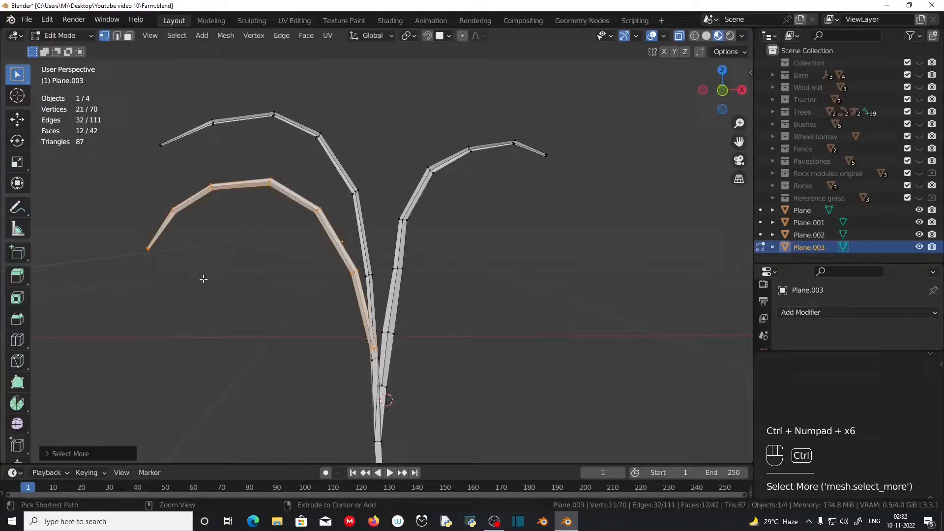
key("ctrl+KP_Add")
key("ctrl+KP_Subtract")
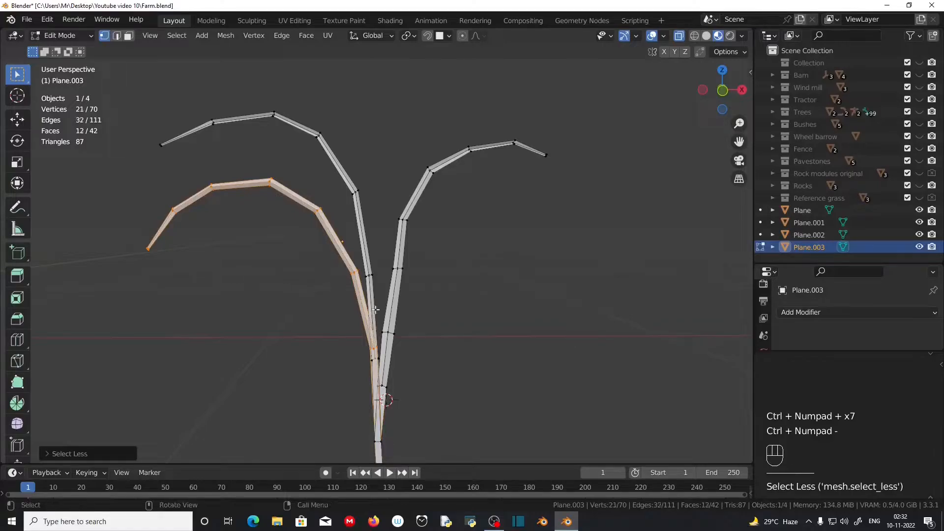
key("KP_7")
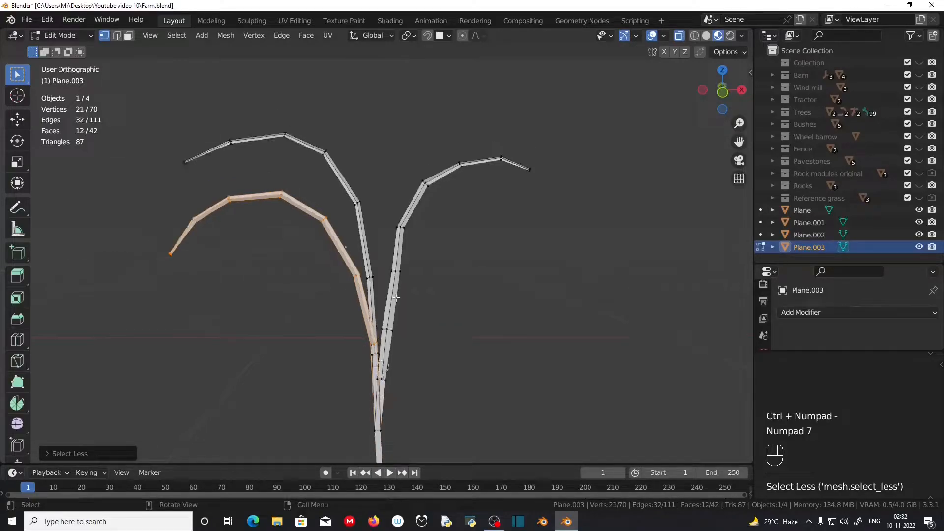
scroll(348, 301, "up", 2)
key("g")
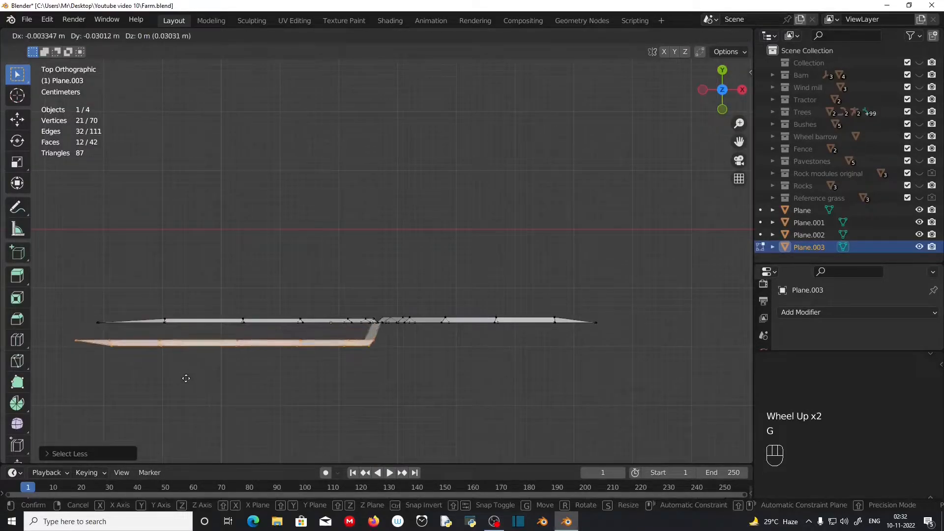
left_click(185, 381)
Move the lower −X blade's second joint and then its remaining outer joints further towards −Y in top view.
scroll(185, 381, "up", 1)
middle_click_drag(327, 373, 367, 272, "shift")
left_click_drag(366, 250, 386, 277)
key("g")
left_click(386, 300)
left_click_drag(308, 249, 340, 276)
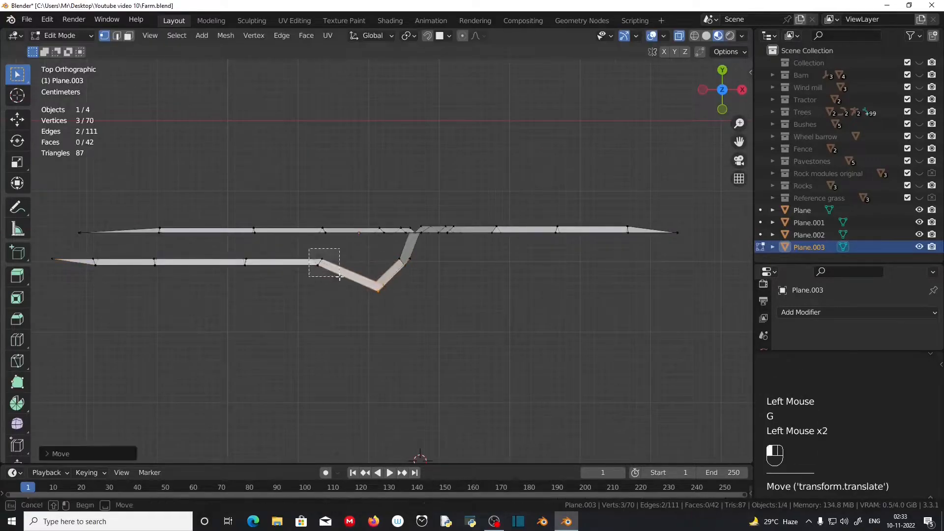
left_click_drag(47, 238, 337, 298)
key("g")
left_click(282, 362)
Bend the lower −X blade's outer joints and tip progressively further towards −Y in top view, continuing its curve.
middle_click_drag(282, 362, 329, 283, "shift")
left_click_drag(101, 227, 319, 268)
left_click_drag(98, 263, 227, 319)
key("g")
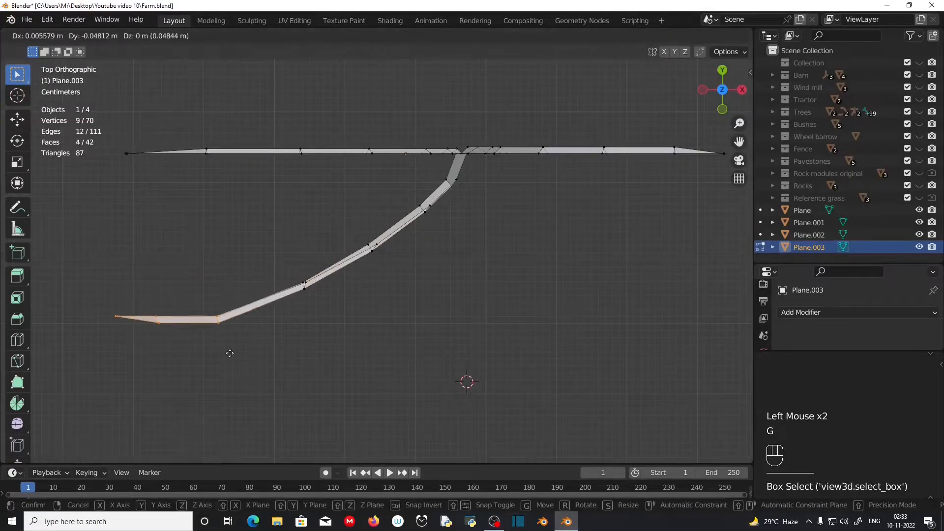
left_click(230, 352)
left_click_drag(101, 297, 174, 344)
key("g")
left_click(179, 362)
left_click_drag(105, 317, 131, 339)
key("g")
middle_click_drag(391, 261, 418, 295)
Select the +X blade from its tip down to near its base and move it towards +Y in top view.
left_click_drag(546, 227, 605, 284)
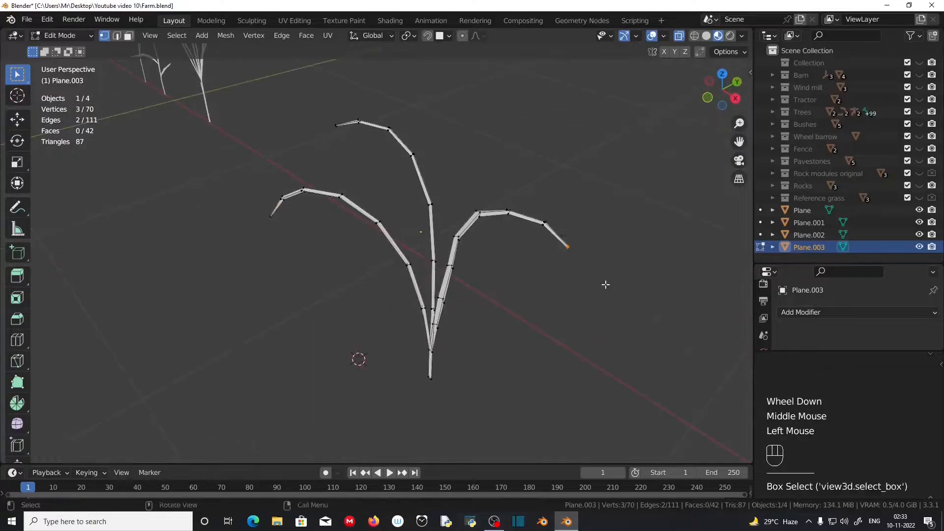
key("ctrl+KP_Add")
key("ctrl+KP_Add")
key("ctrl+KP_Add")
key("ctrl+KP_Add")
key("ctrl+KP_Add")
key("ctrl+KP_Add")
middle_click_drag(605, 285, 513, 330)
key("KP_7")
scroll(565, 212, "up", 1)
key("g")
left_click(477, 314)
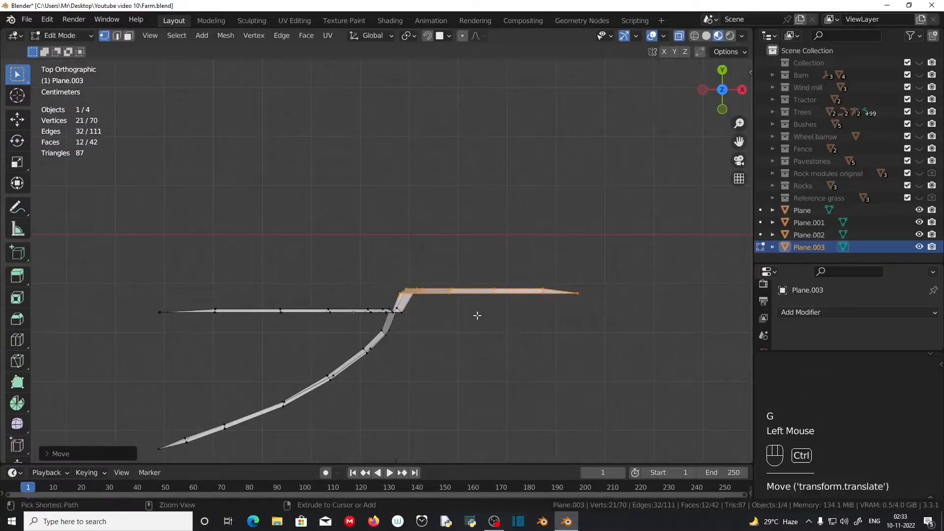
Shrink the +X blade's selection one joint at a time towards the tip, moving each remaining section further towards +Y.
key("ctrl+KP_Subtract")
key("g")
left_click(478, 296)
key("ctrl+KP_Subtract")
key("g")
left_click(495, 287)
key("ctrl+KP_Subtract")
key("g")
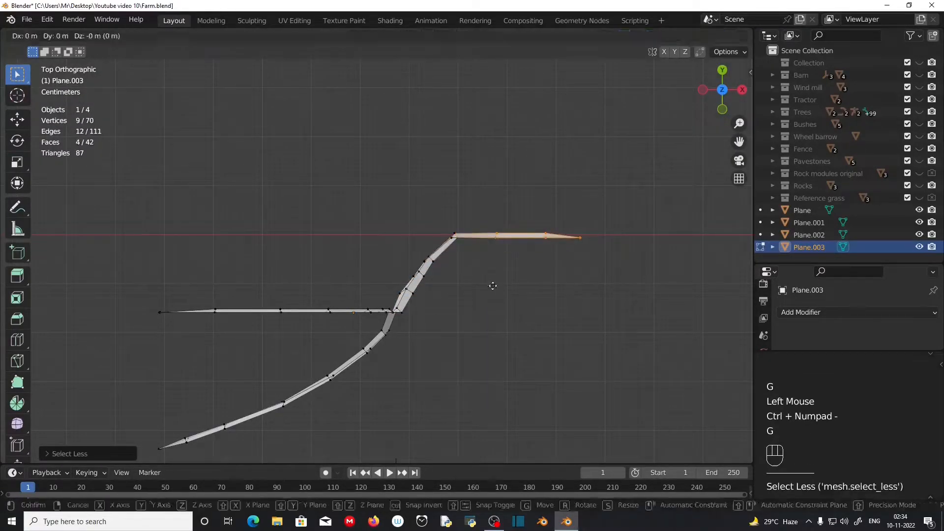
left_click(489, 268)
key("ctrl+KP_Subtract")
key("g")
left_click(483, 252)
key("ctrl+KP_Subtract")
key("g")
left_click(482, 247)
With proportional editing on, reposition the tips of the +X blade and the lower −X blade to soften their curves.
middle_click_drag(481, 247, 526, 219)
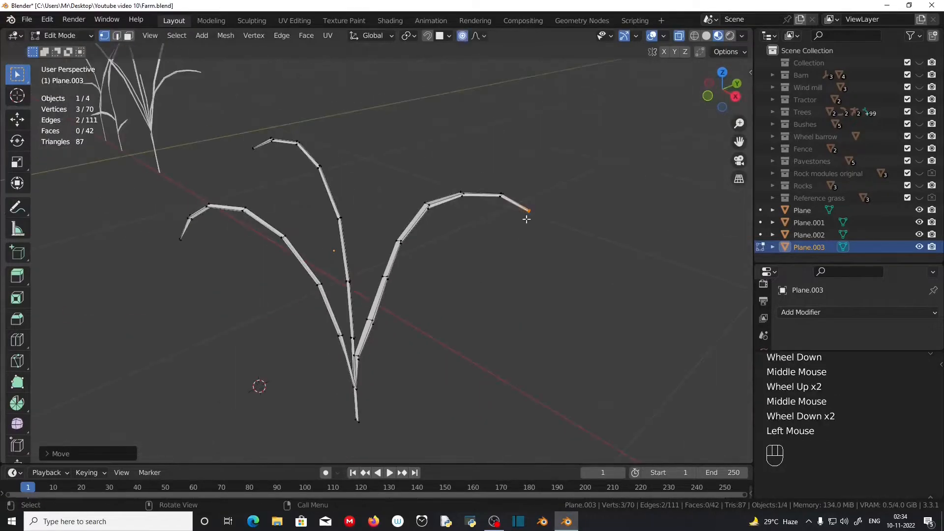
key("g")
scroll(536, 217, "down", 5)
left_click(539, 214)
left_click_drag(166, 216, 194, 248)
key("g")
left_click(177, 263)
Reposition the upper −X blade's tip with proportional editing to bend the blade sideways.
middle_click_drag(177, 263, 371, 344)
left_click_drag(376, 344, 404, 371)
middle_click_drag(404, 371, 327, 329)
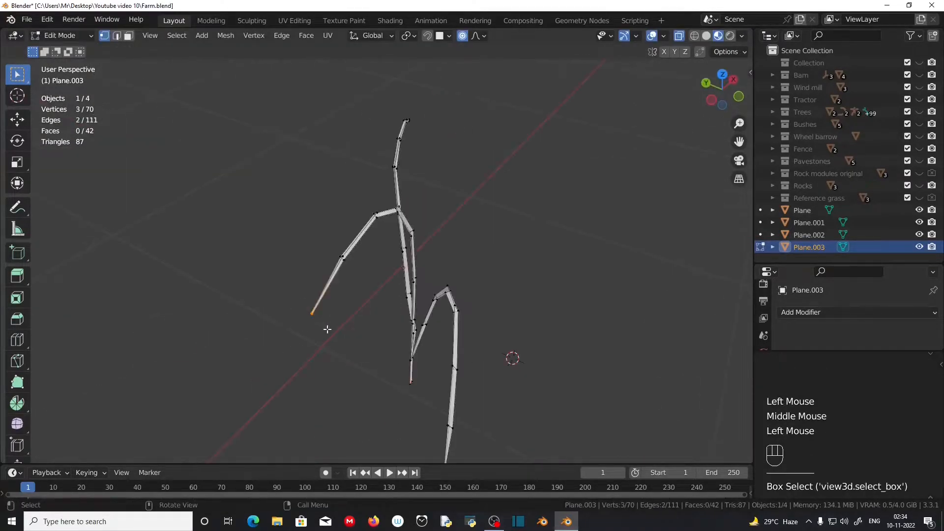
key("g")
left_click(295, 302)
scroll(373, 371, "down", 2)
middle_click_drag(295, 302, 335, 295)
left_click_drag(299, 292, 334, 327)
Select the plant's whole mesh and move it up in front view so the stem base sits at the object's origin.
key("a")
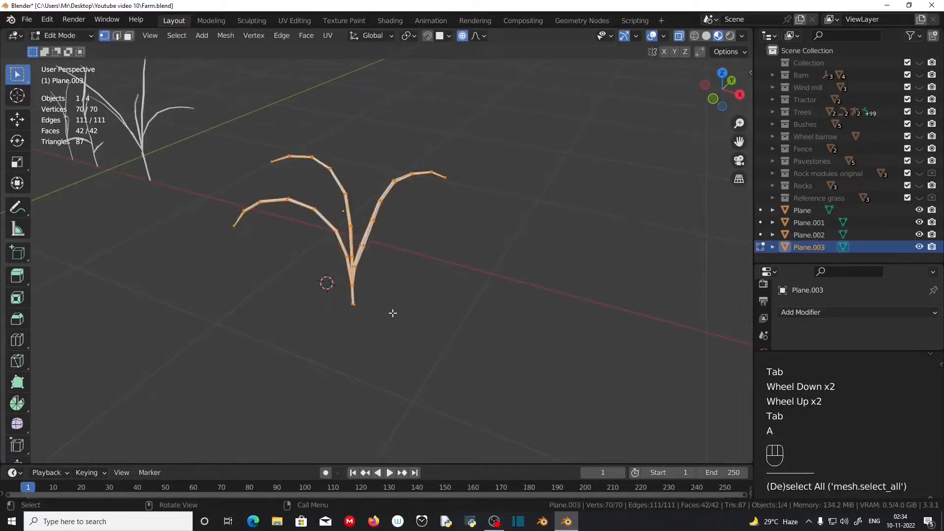
key("KP_1")
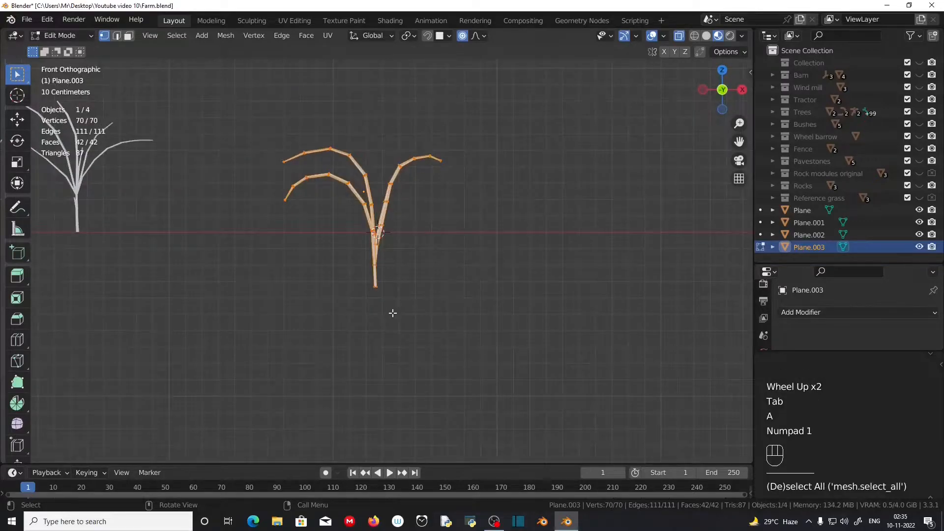
scroll(392, 313, "up", 2)
middle_click_drag(475, 229, 453, 338, "shift")
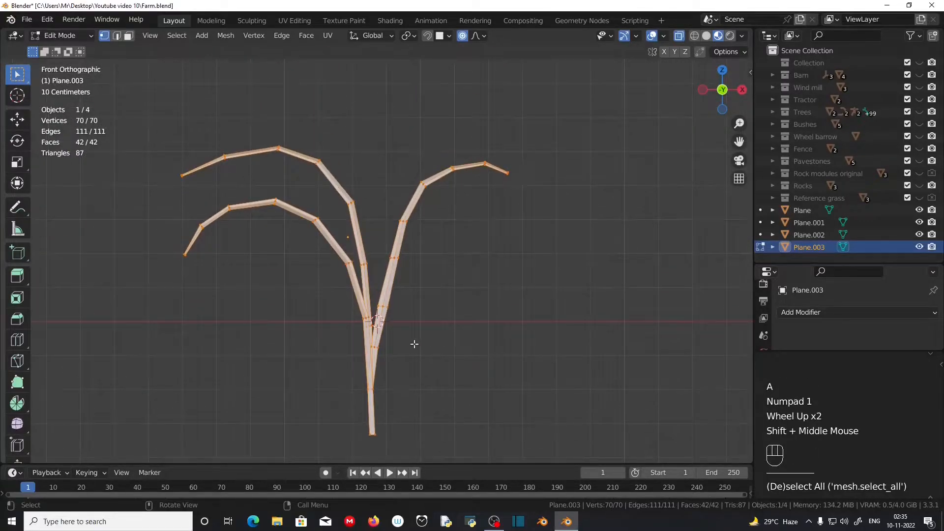
key("g")
left_click(388, 150)
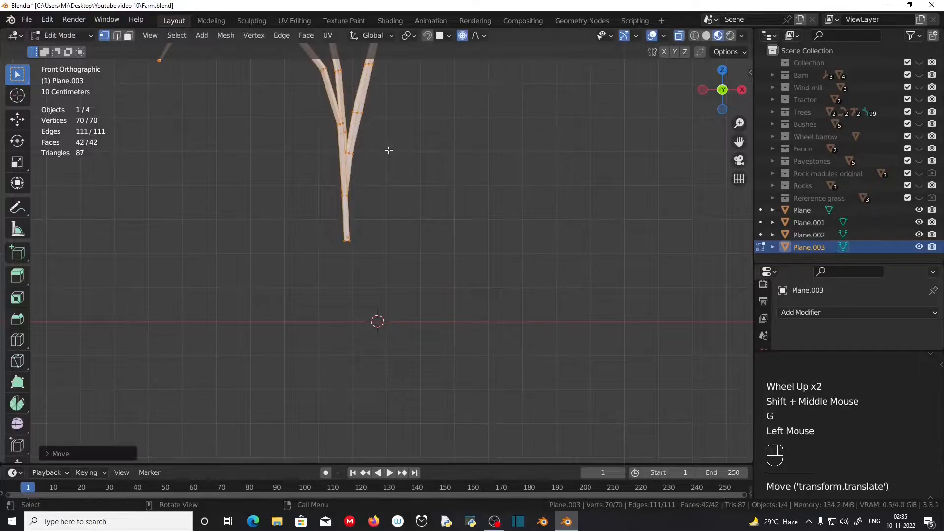
Move the plant object down to ground level in front view and onto the X axis in top view.
key("Tab")
key("g")
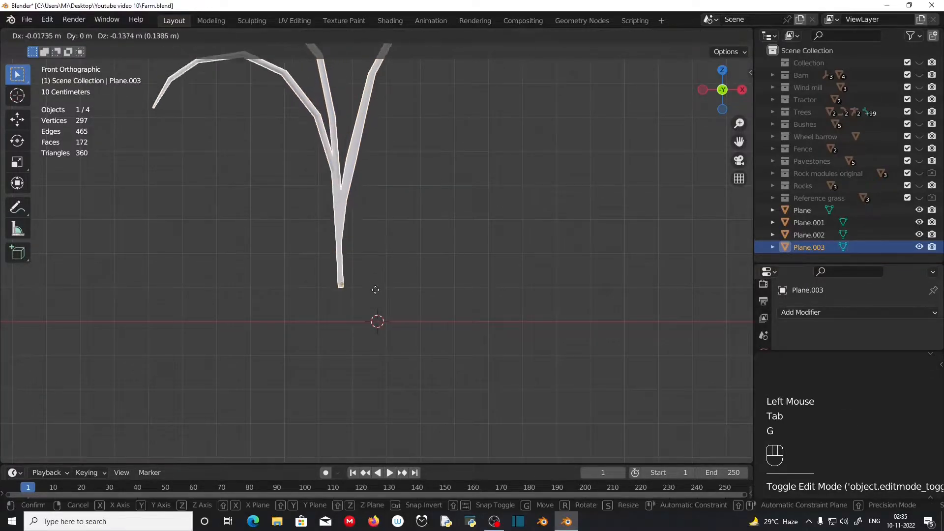
left_click(373, 324)
middle_click_drag(374, 324, 434, 411)
key("KP_7")
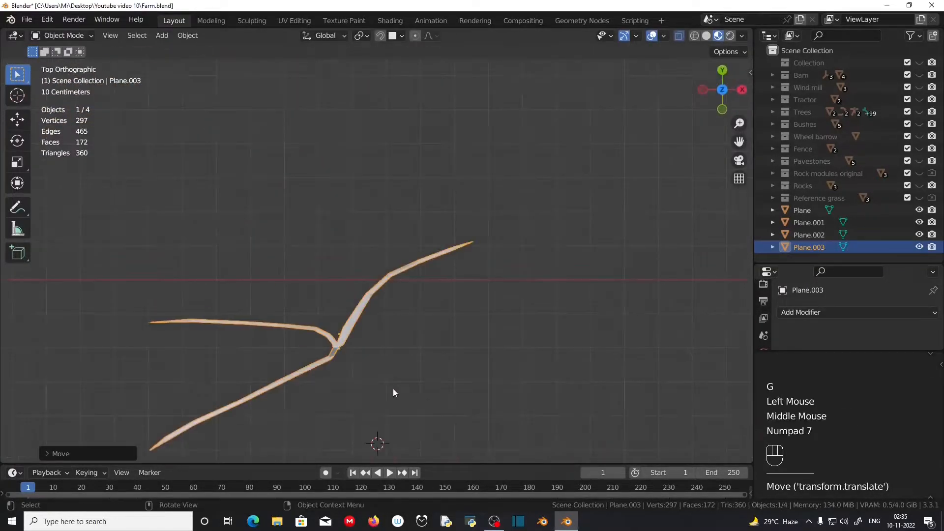
scroll(393, 388, "up", 3)
key("g")
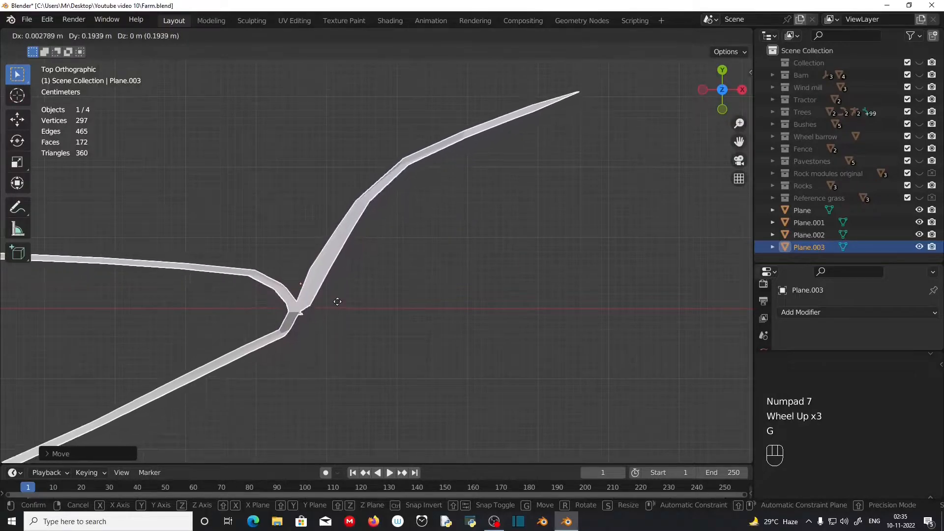
left_click(325, 324)
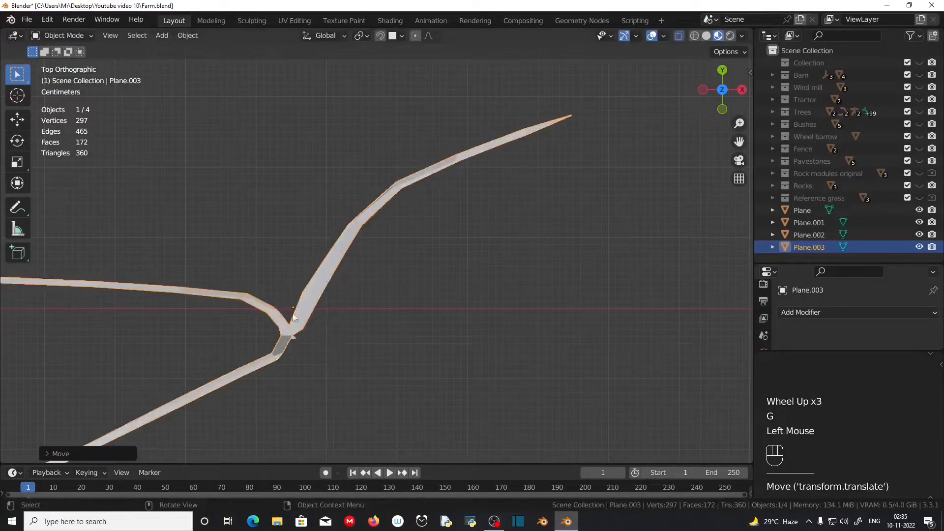
Shift the plant's whole mesh towards +Y in top view so its stem base meets the origin on the X axis.
key("Tab")
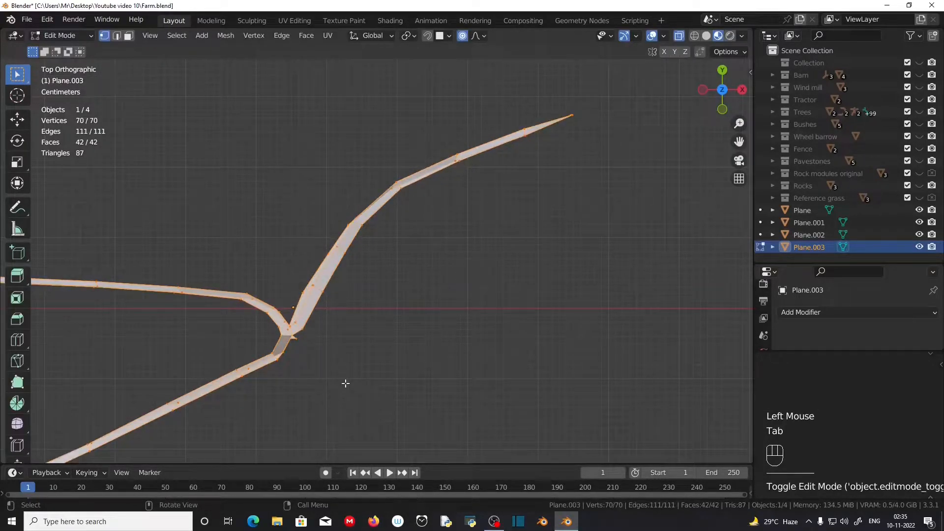
key("g")
left_click(348, 361)
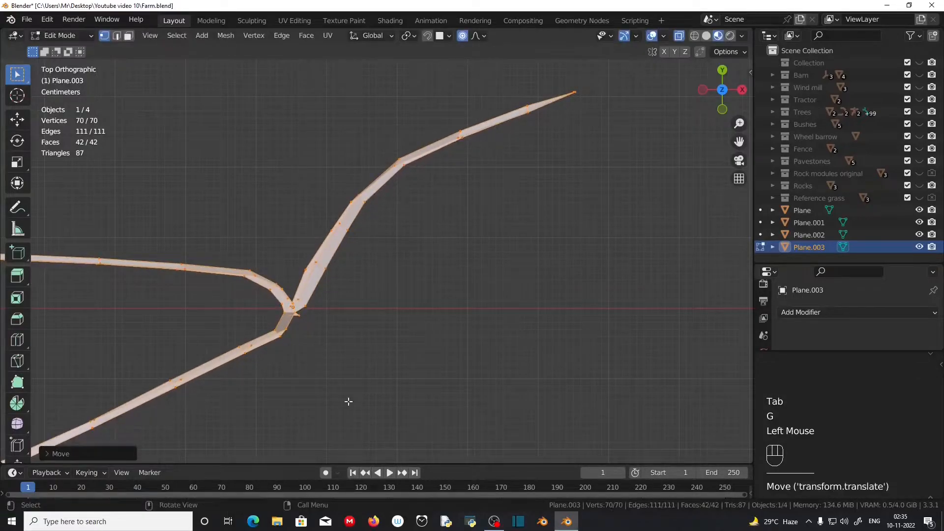
key("Tab")
Move the plant along the X axis towards −X, closer to the other grass plants.
scroll(319, 432, "down", 2)
middle_click_drag(311, 428, 585, 278)
scroll(585, 278, "down", 2)
key("g")
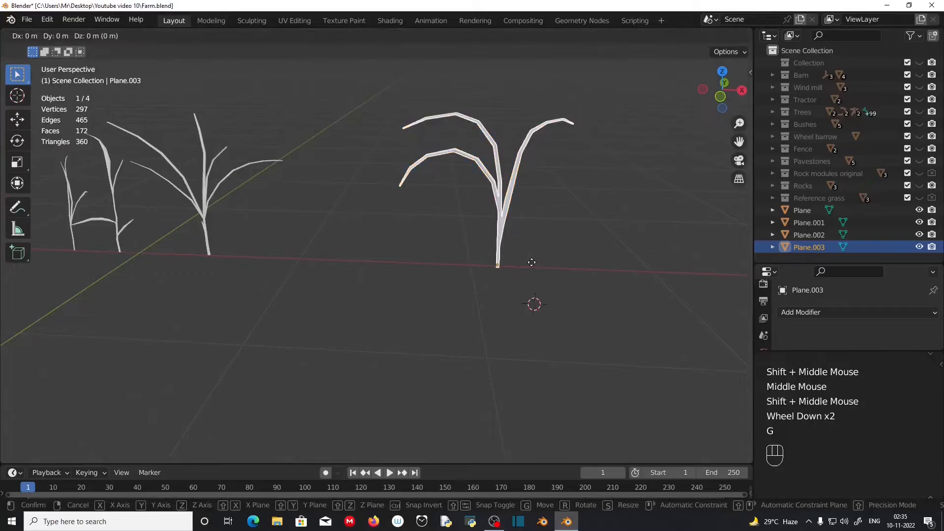
key("x")
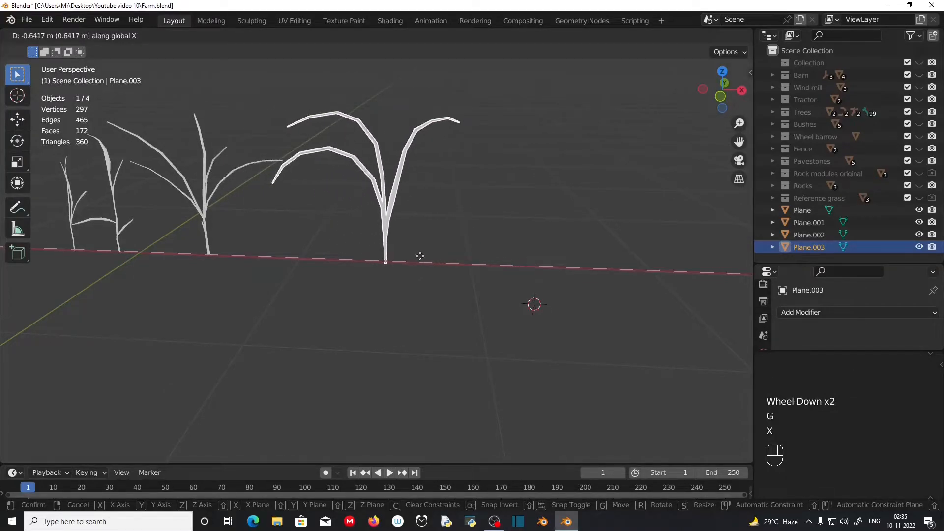
left_click(361, 267)
In Plane.002's mesh, nudge the joints of the long −X blade one by one to smooth its curve.
scroll(352, 277, "up", 2)
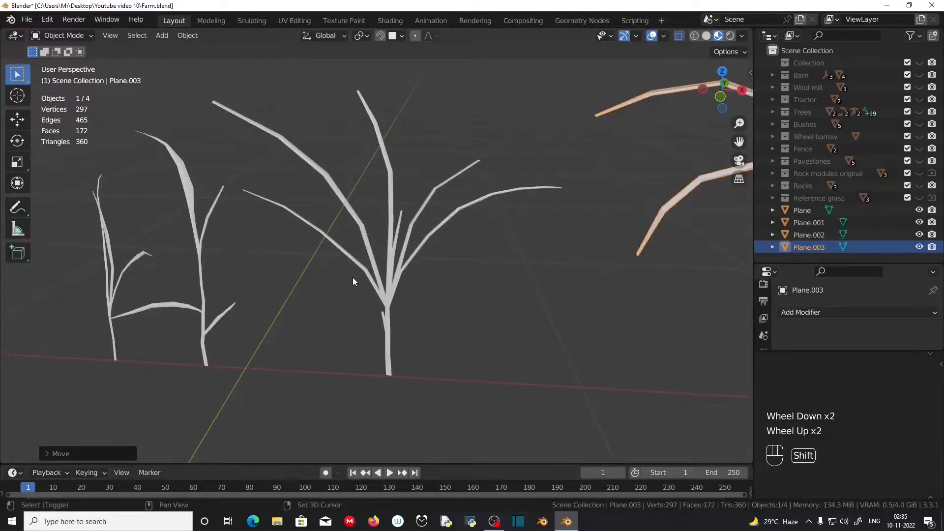
middle_click_drag(353, 282, 358, 274, "shift")
left_click(334, 215)
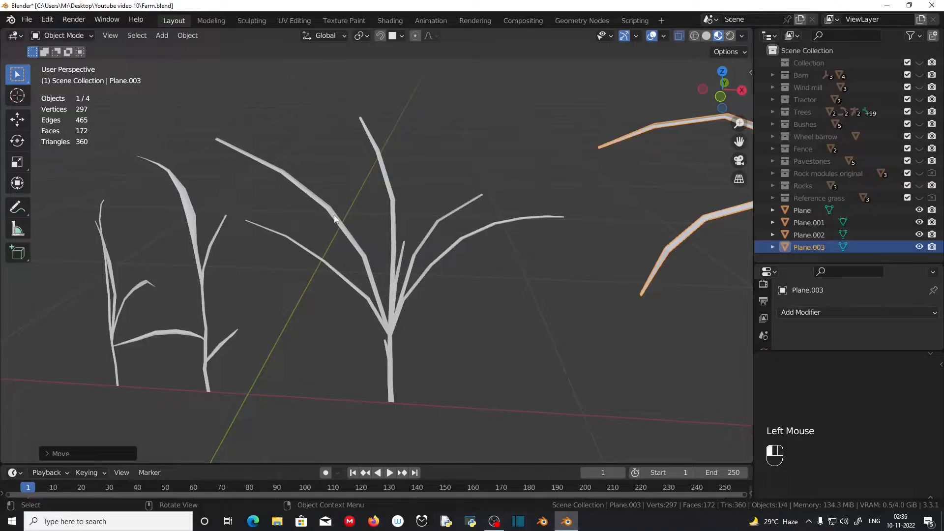
key("Tab")
left_click_drag(317, 200, 338, 215)
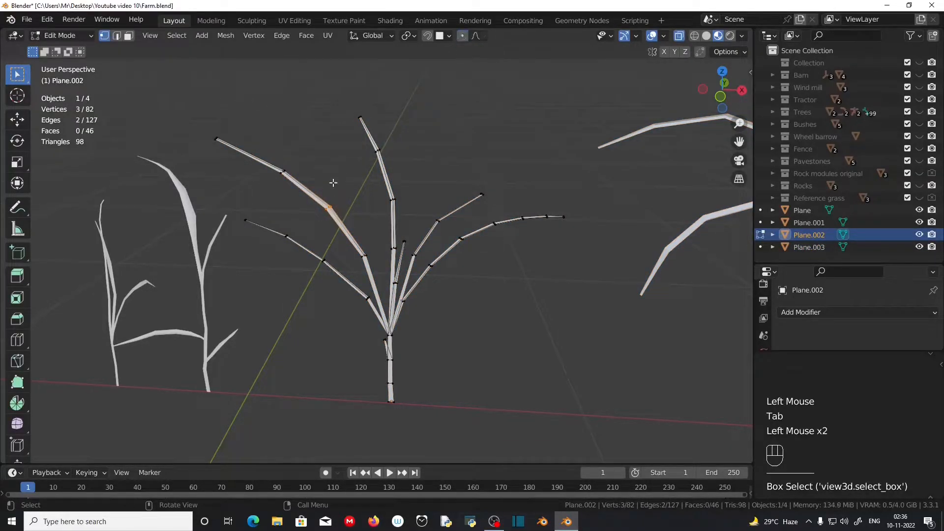
key("g")
left_click(332, 204)
left_click(297, 184)
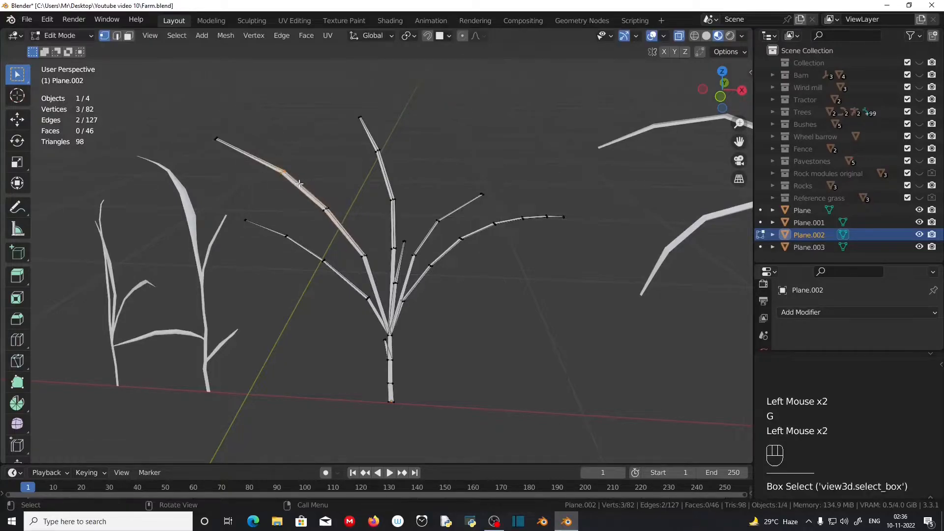
key("g")
left_click(298, 185)
left_click(364, 255)
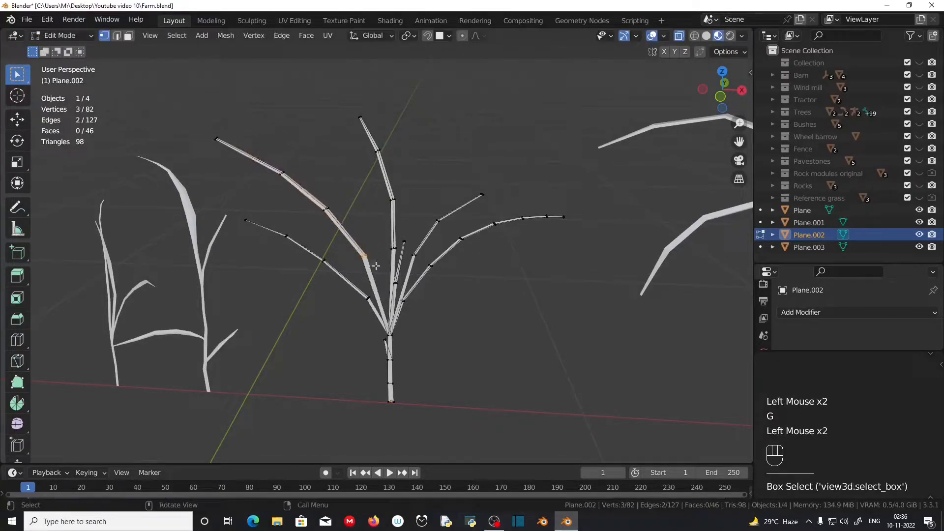
key("g")
left_click(373, 267)
Nudge two joints of Plane.002's tall middle blade and the upper joint of its shorter +X blade into smoother bends.
left_click(392, 201)
key("g")
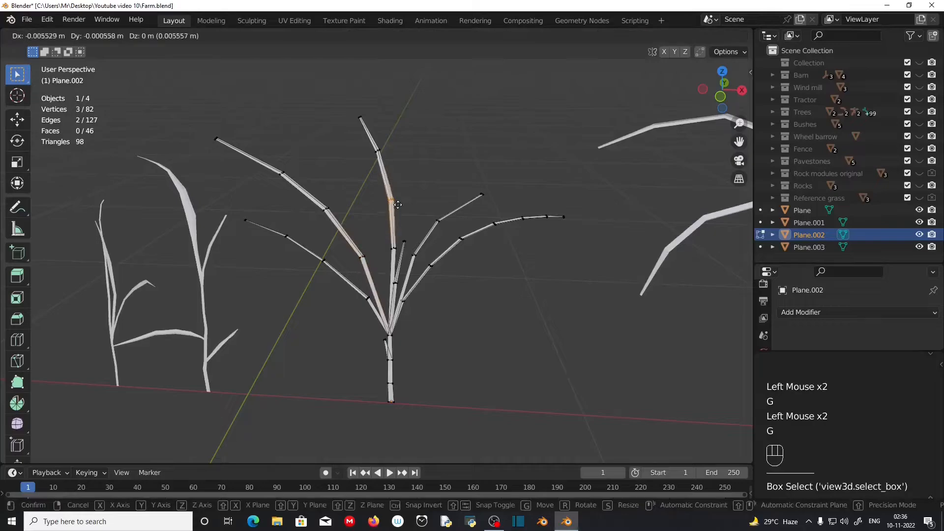
left_click(377, 143)
left_click(377, 146)
key("g")
left_click(376, 148)
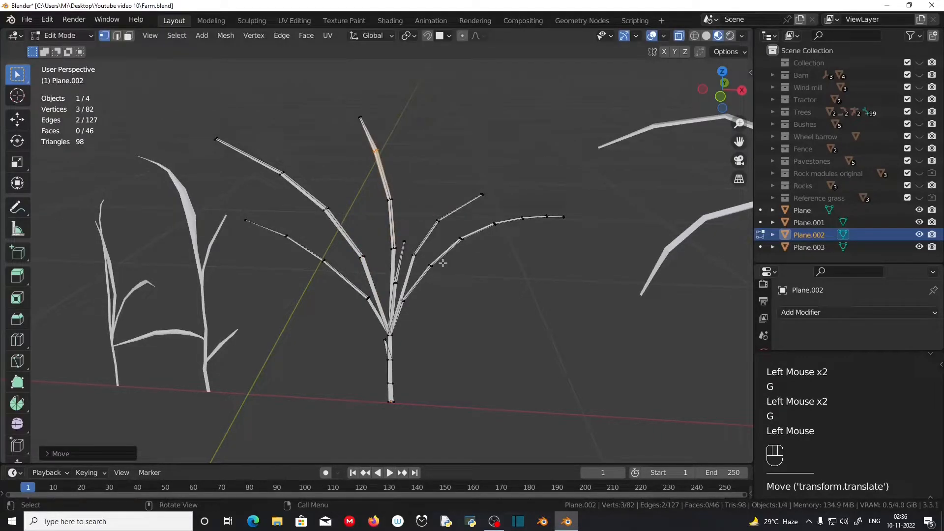
left_click(437, 220)
key("g")
left_click(412, 253)
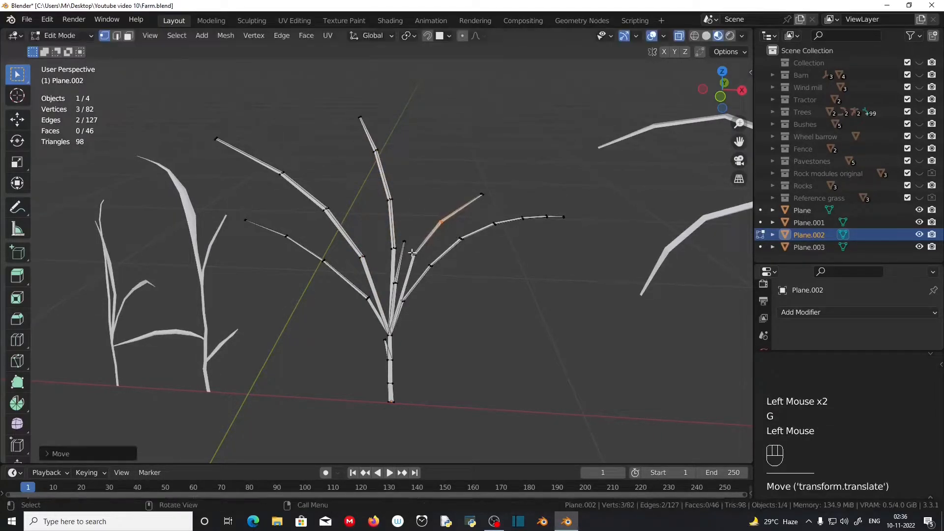
middle_click_drag(412, 253, 561, 271)
scroll(440, 314, "down", 2)
key("Tab")
In Plane.003's mesh, adjust the joints around the lower −X blade's arch to smooth its bend.
scroll(436, 308, "down", 3)
scroll(447, 305, "up", 2)
left_click(526, 286)
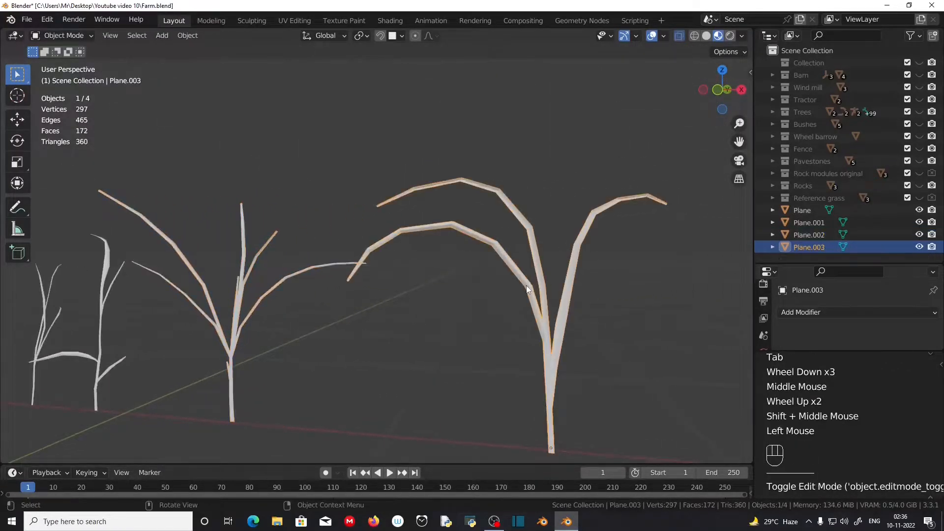
key("Tab")
left_click_drag(446, 216, 468, 240)
key("g")
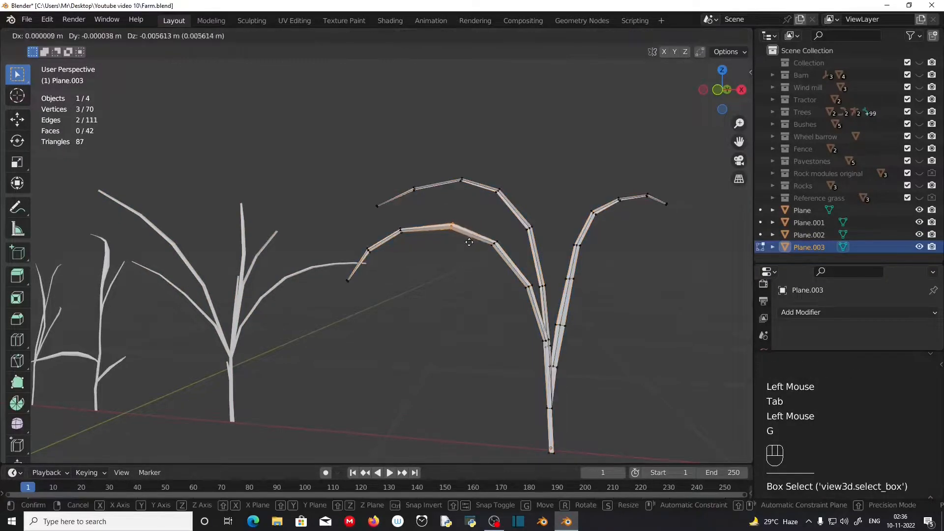
left_click(468, 241)
key("g")
left_click_drag(391, 220, 383, 259)
left_click(413, 238)
key("g")
left_click(506, 261)
Move two joints on the upper −X blade of Plane.003 slightly to even out its curve.
middle_click_drag(597, 285, 619, 286)
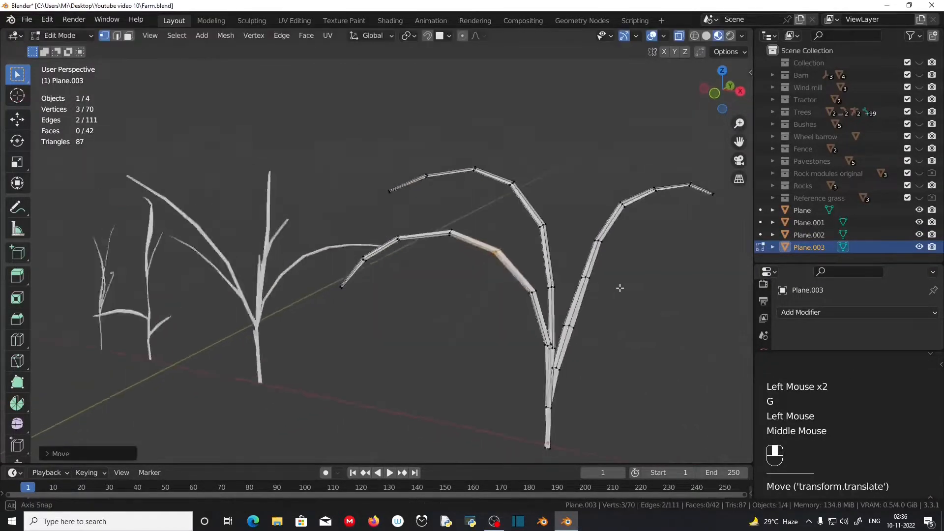
left_click_drag(531, 211, 555, 234)
key("g")
left_click(556, 240)
middle_click_drag(523, 186, 486, 179)
left_click_drag(468, 169, 484, 190)
key("g")
left_click(483, 196)
Lower the joint next to the +X blade's tip slightly and return to Object Mode.
middle_click_drag(511, 206, 484, 236)
middle_click_drag(484, 246, 491, 272, "shift")
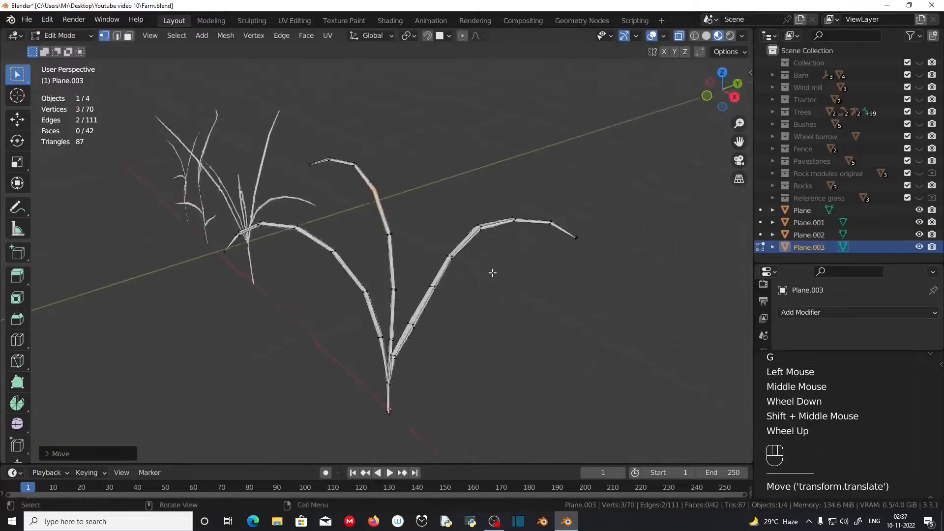
left_click_drag(531, 202, 554, 229)
key("g")
left_click(554, 234)
middle_click_drag(496, 250, 473, 293)
key("Tab")
scroll(414, 295, "up", 2)
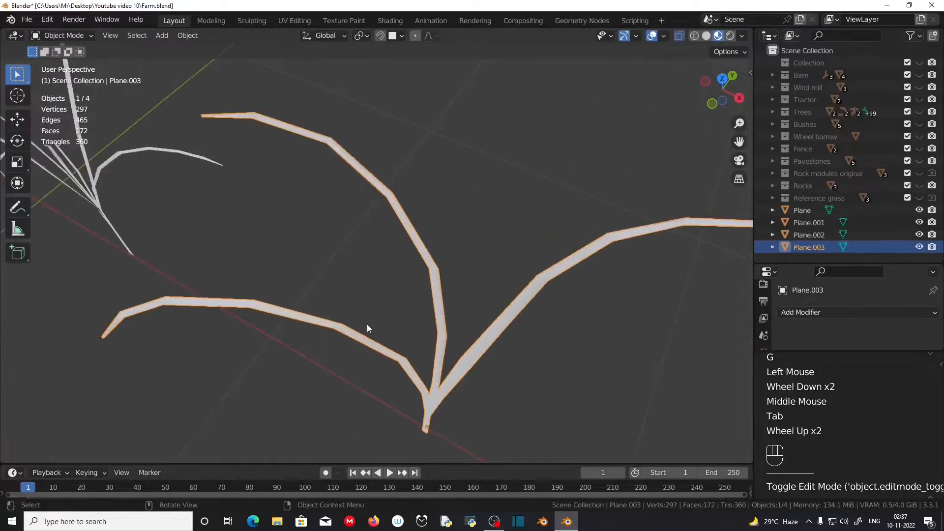
Select the smallest grass plant, Plane, and open the UV Editing workspace.
middle_click_drag(366, 329, 417, 264)
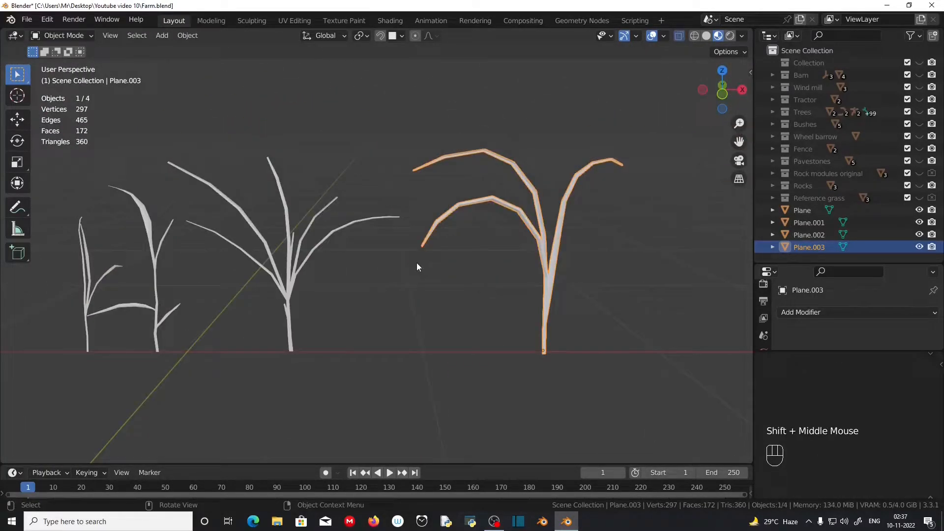
left_click(82, 290)
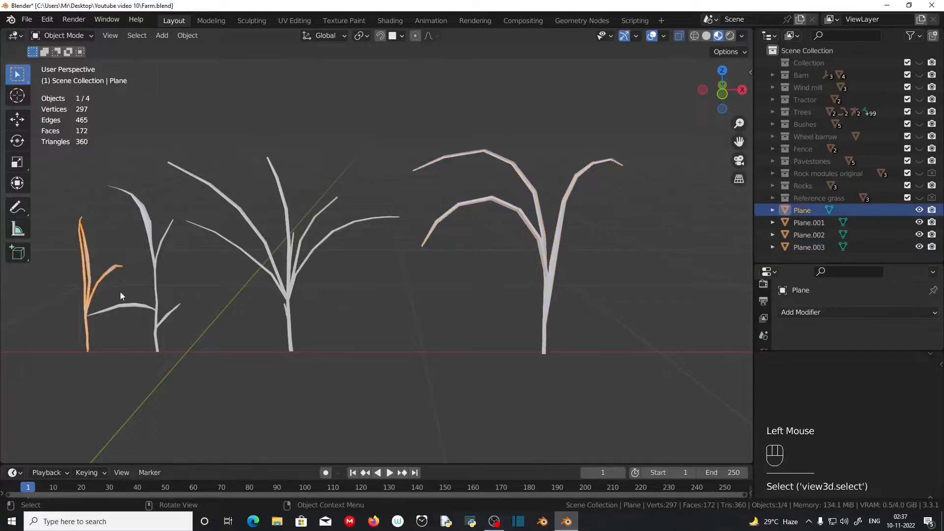
middle_click_drag(120, 291, 309, 304, "shift")
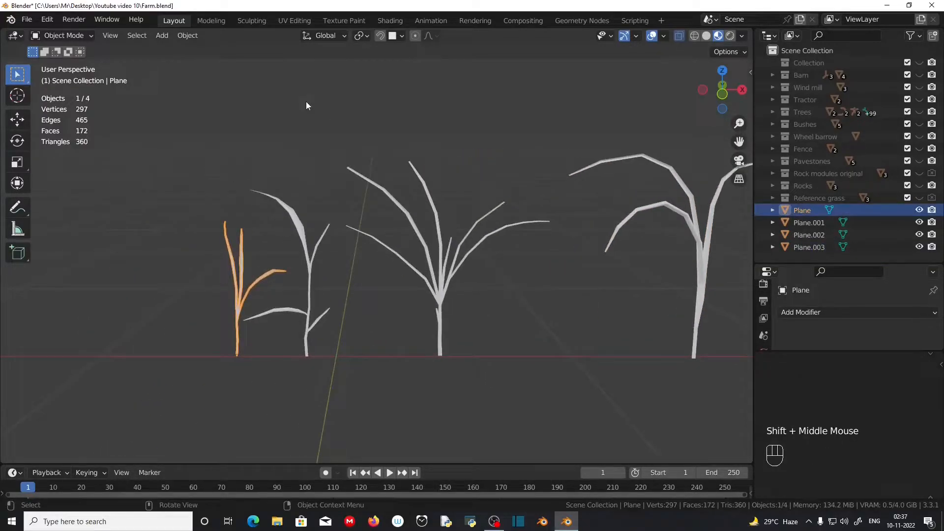
left_click(291, 21)
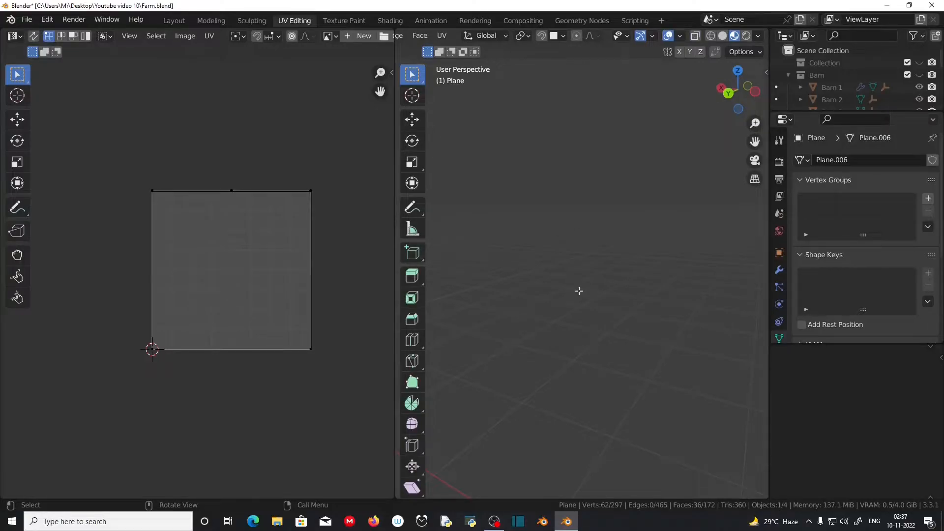
Unwrap the whole mesh of the smallest grass plant, Plane, and return to Object Mode.
scroll(579, 291, "down", 4)
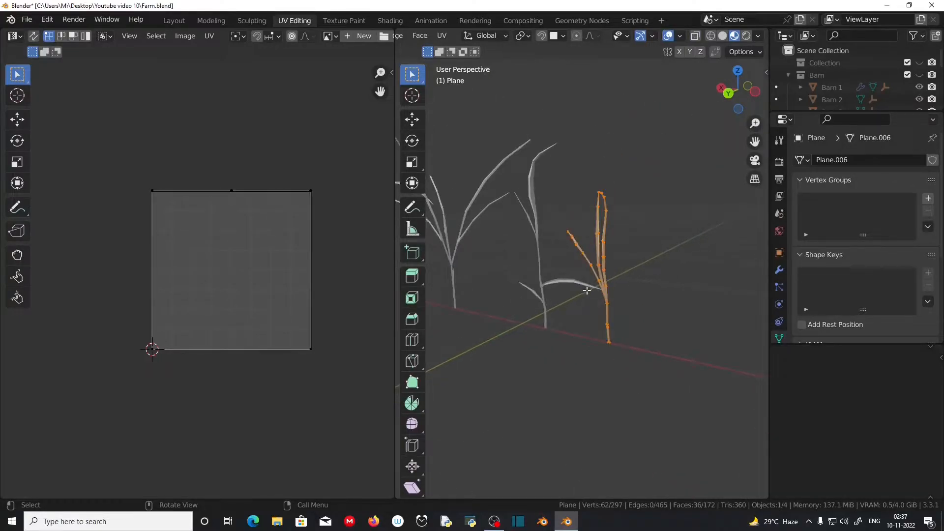
scroll(586, 290, "up", 2)
key("a")
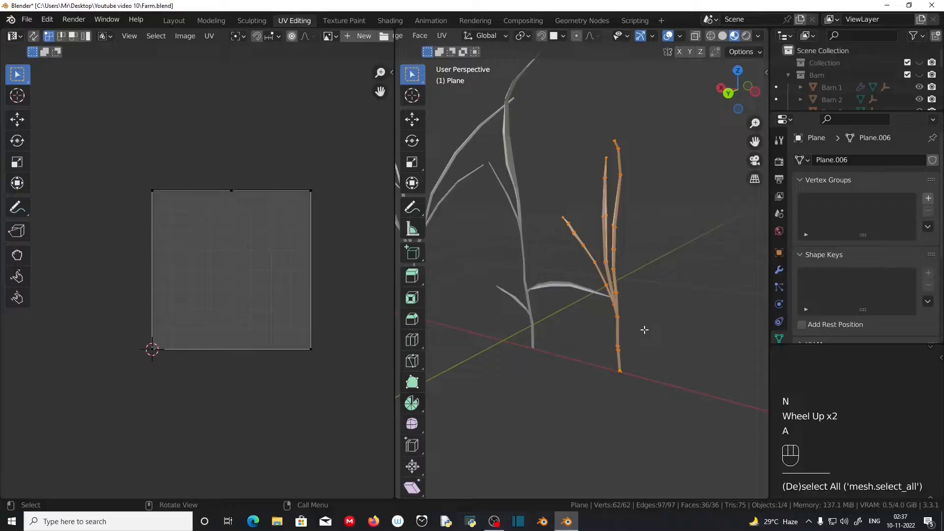
key("u")
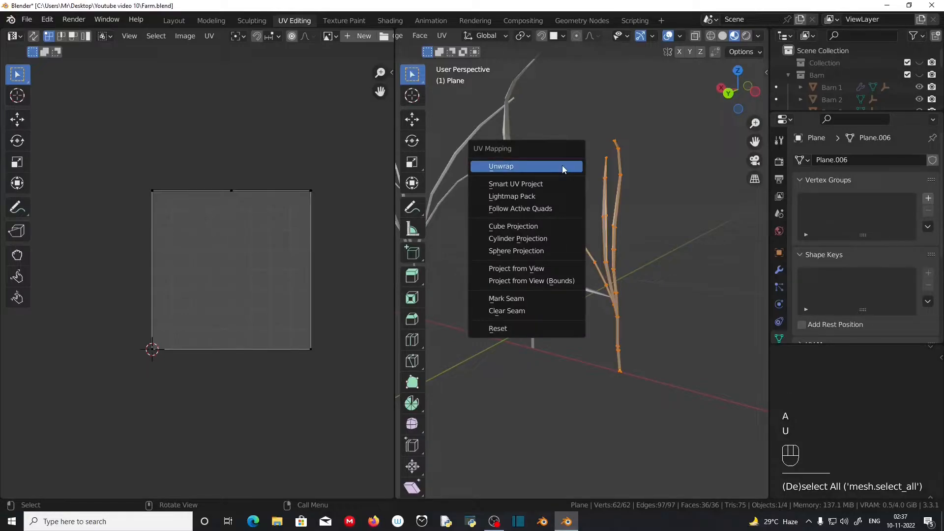
left_click(563, 168)
scroll(257, 301, "up", 2)
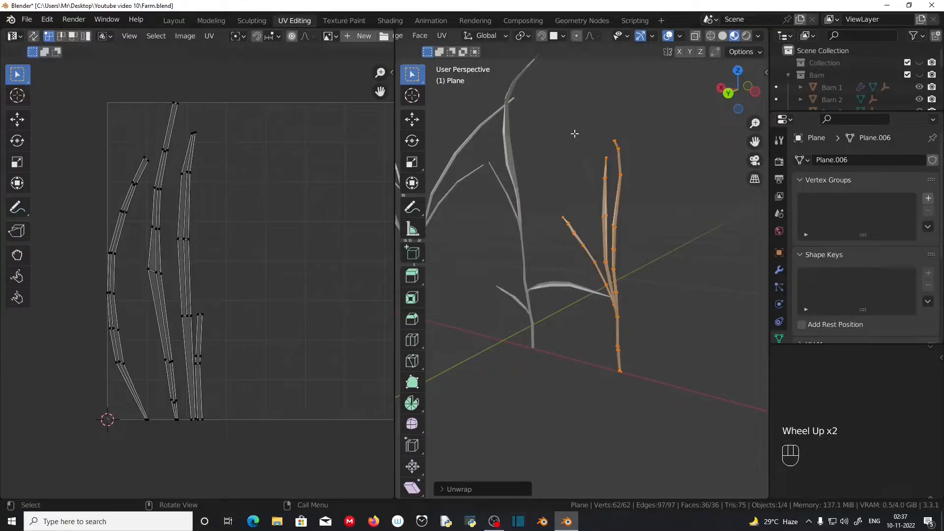
key("Tab")
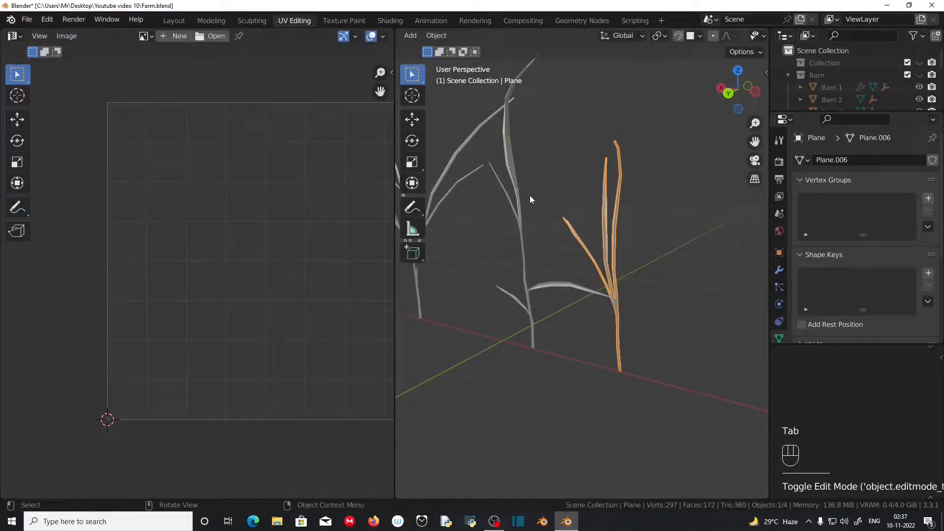
Unwrap all faces of the neighbouring grass plant, Plane.001, and leave Edit Mode.
left_click(517, 198)
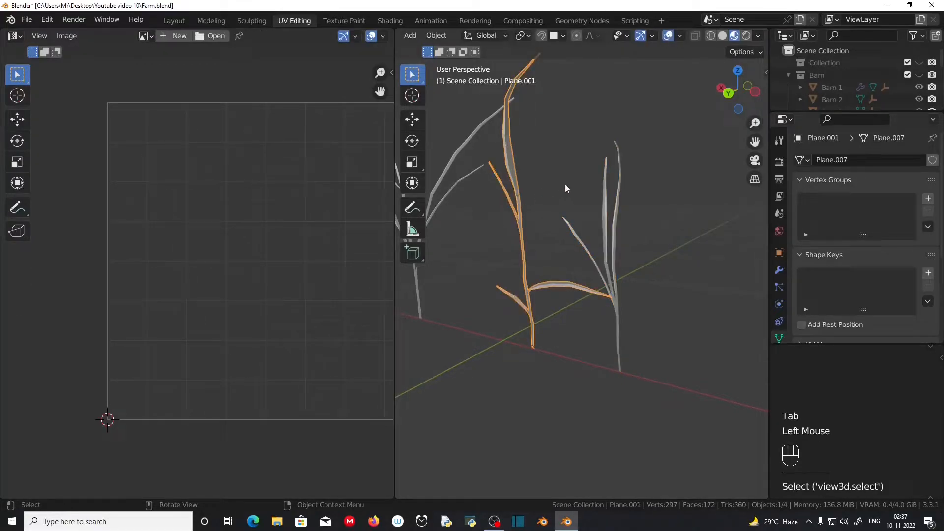
key("Tab")
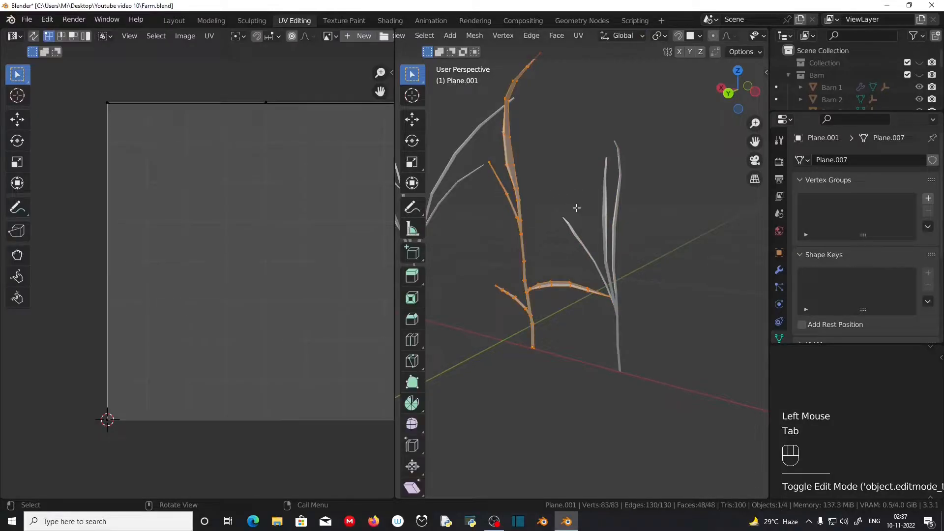
key("a")
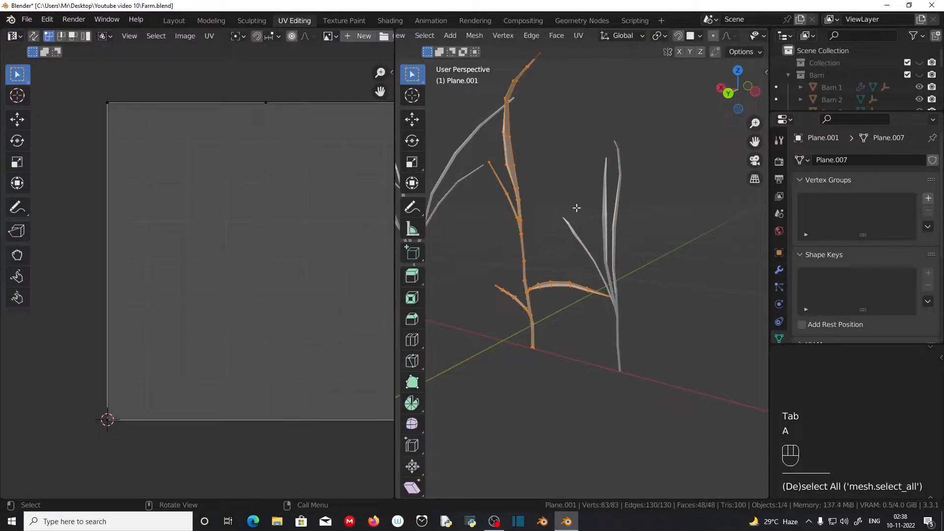
key("u")
left_click(577, 208)
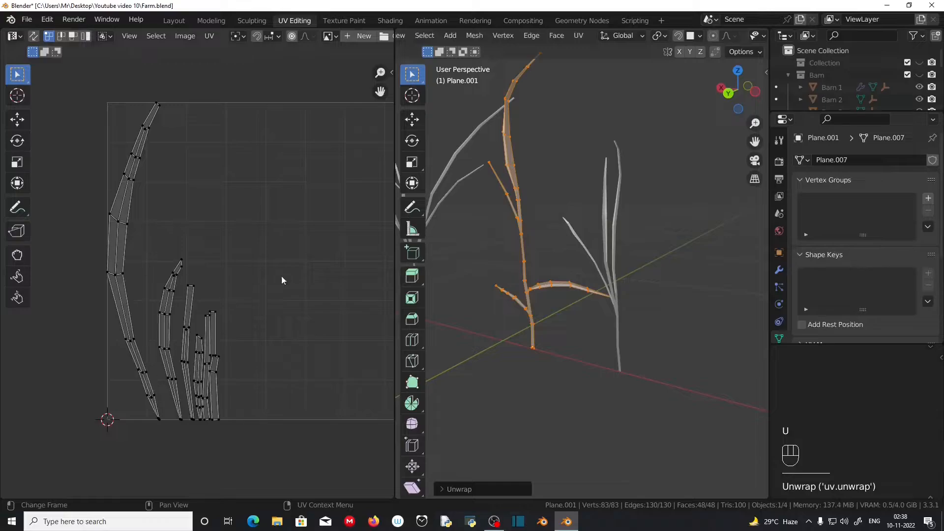
key("Tab")
Select the grass plant Plane.002, unwrap its entire mesh and exit Edit Mode.
middle_click_drag(483, 243, 501, 225)
left_click(500, 225)
key("Tab")
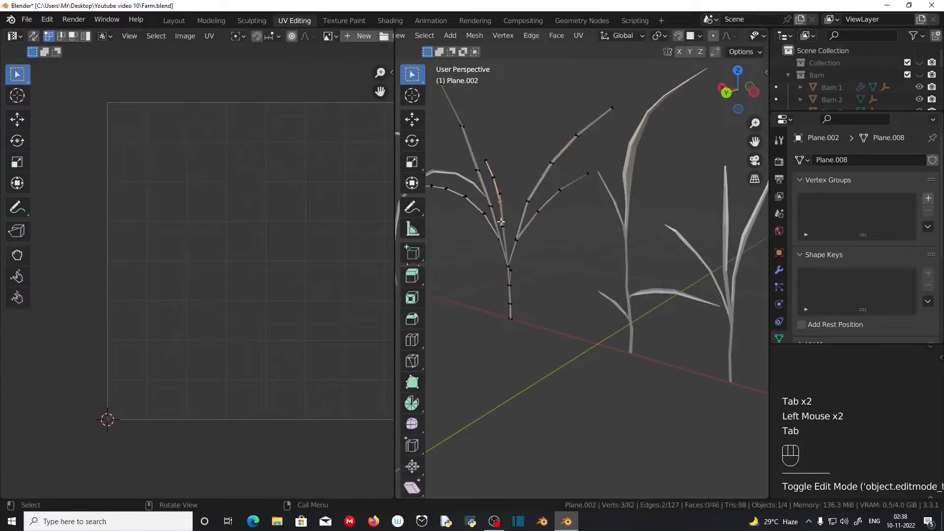
key("a")
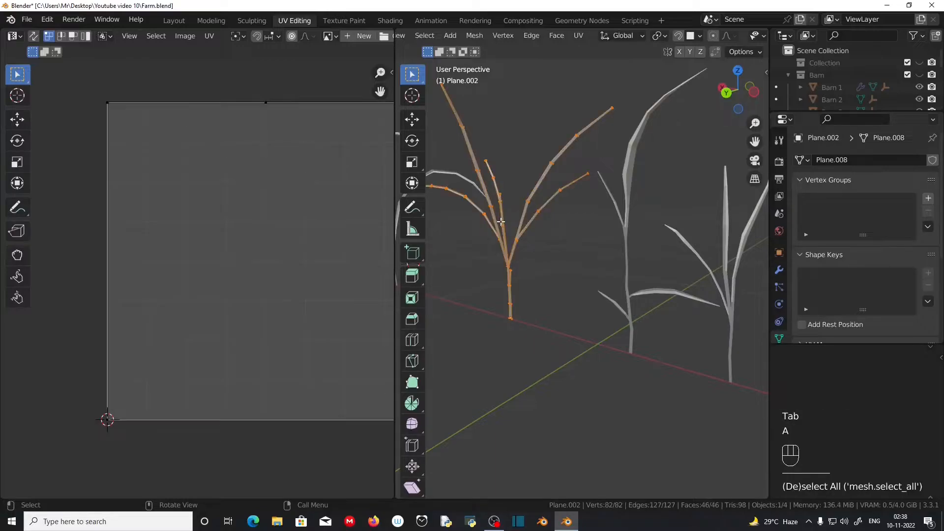
key("u")
left_click(501, 221)
key("Tab")
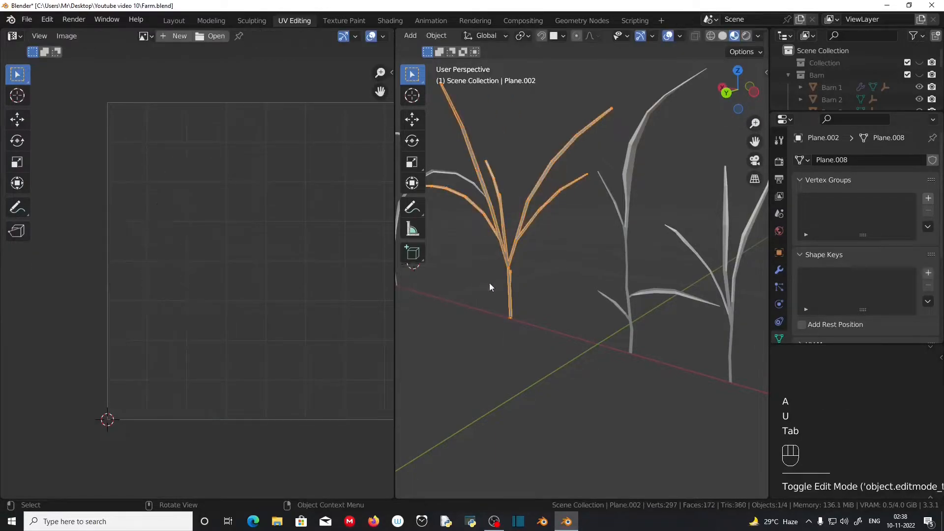
Select the arching grass plant Plane.003, unwrap its full mesh and go back to Object Mode.
middle_click_drag(487, 285, 469, 226, "shift")
left_click(464, 226)
key("Tab")
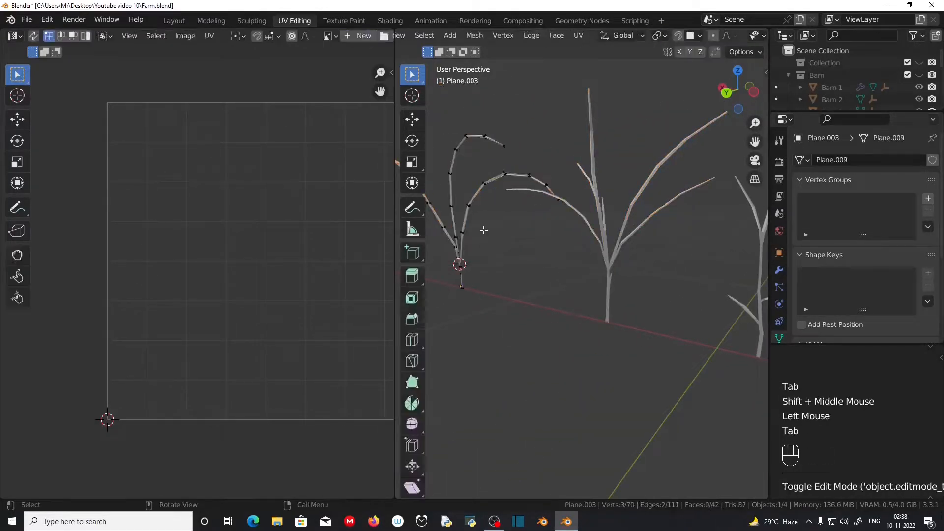
key("a")
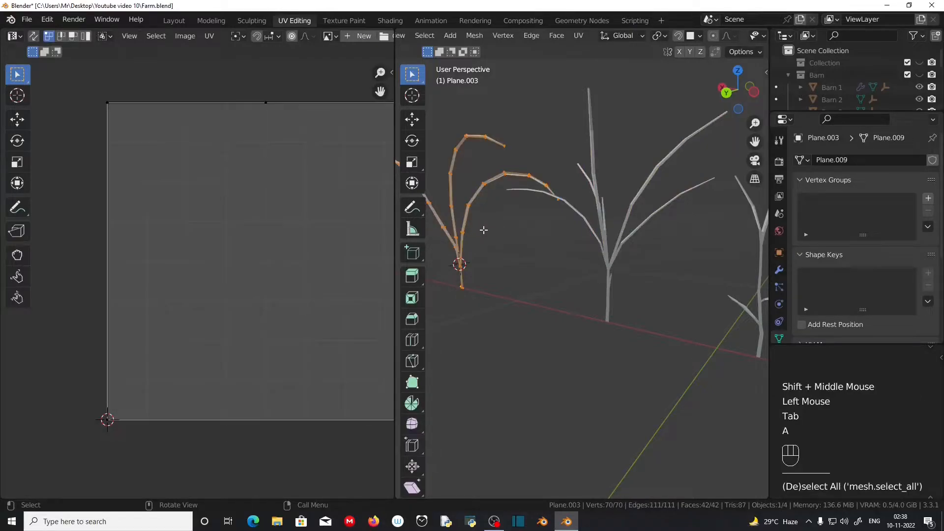
key("u")
left_click(483, 232)
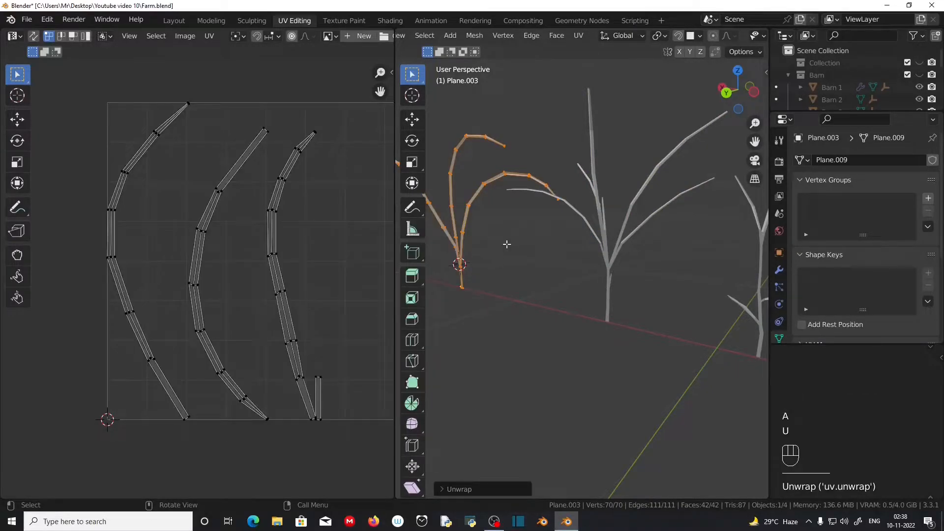
scroll(569, 269, "down", 4)
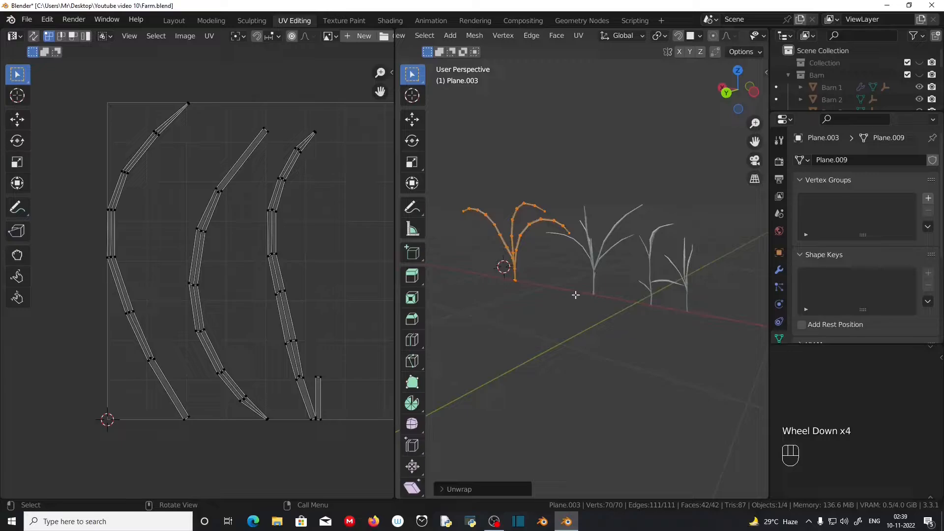
key("Tab")
Return to the Layout workspace, select the smallest grass plant, Plane, and open the Shading workspace.
left_click(178, 20)
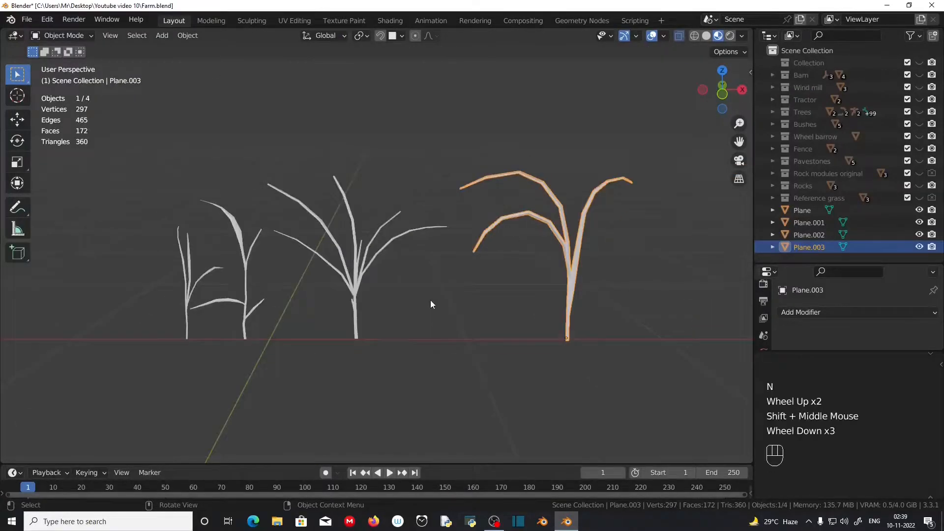
scroll(431, 304, "up", 1)
middle_click_drag(384, 311, 480, 291, "shift")
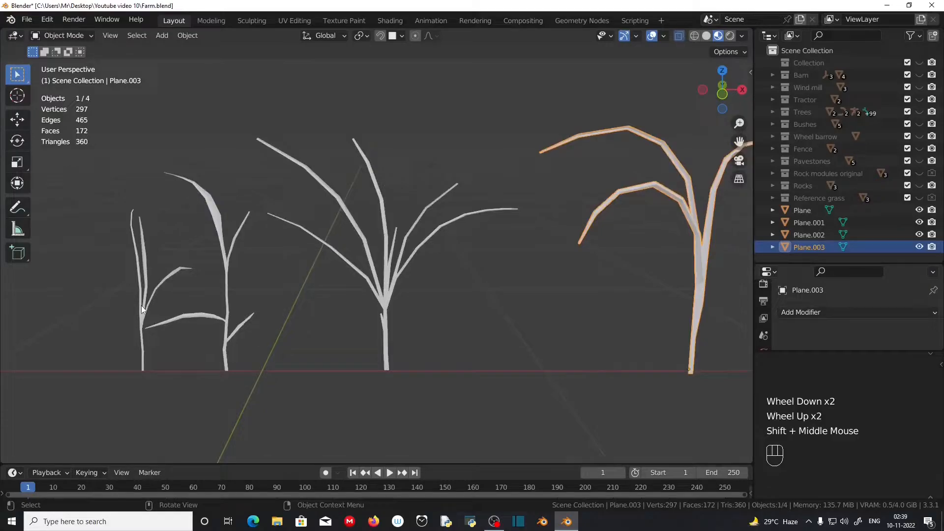
left_click(141, 305)
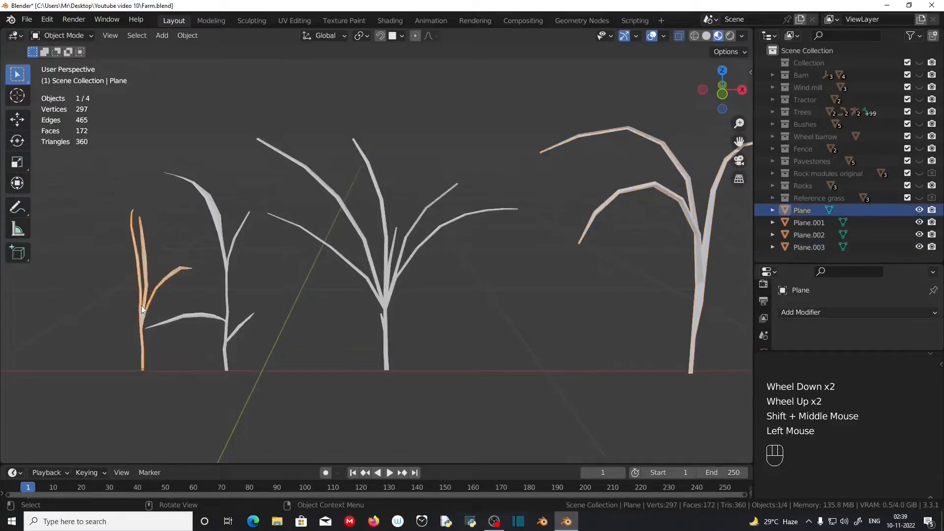
left_click(141, 297)
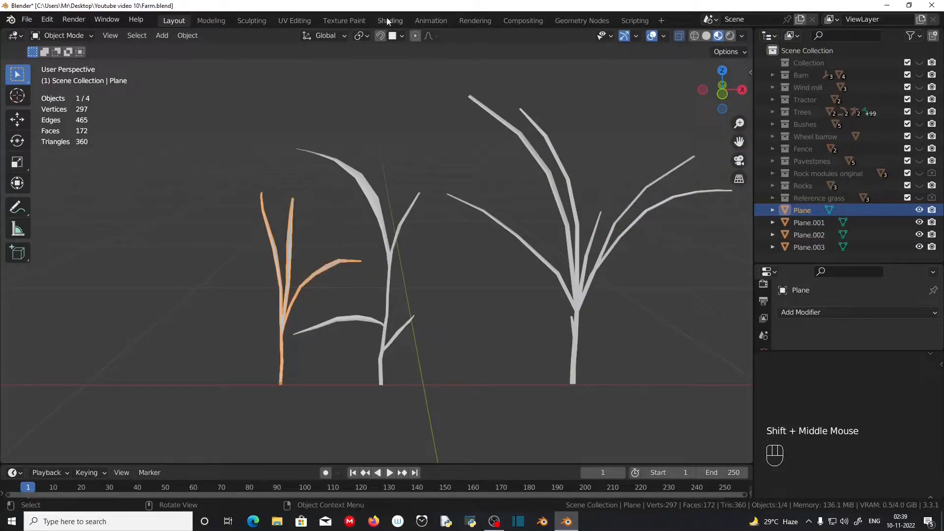
left_click(388, 21)
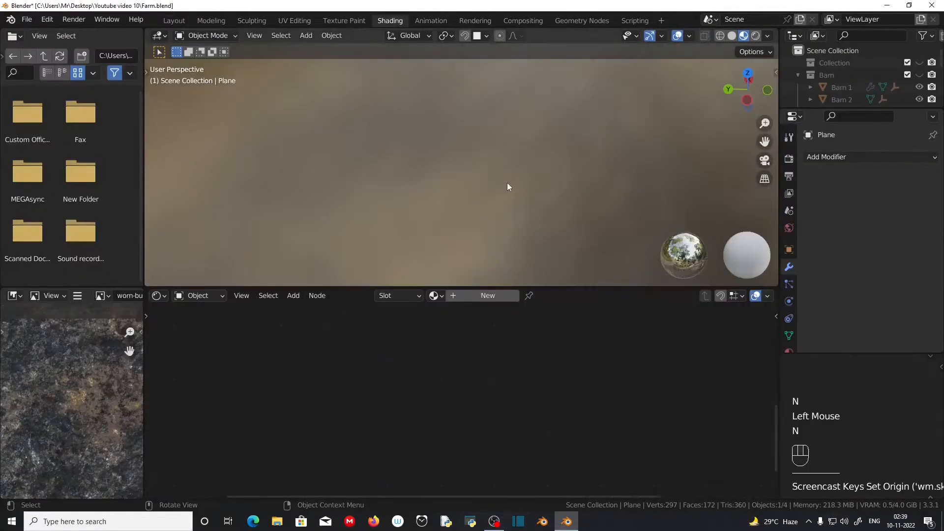
Create a new material for the Plane grass plant and name it "Grass 1".
key("KP_Decimal")
scroll(507, 185, "up", 2)
middle_click_drag(475, 175, 468, 209)
left_click(471, 297)
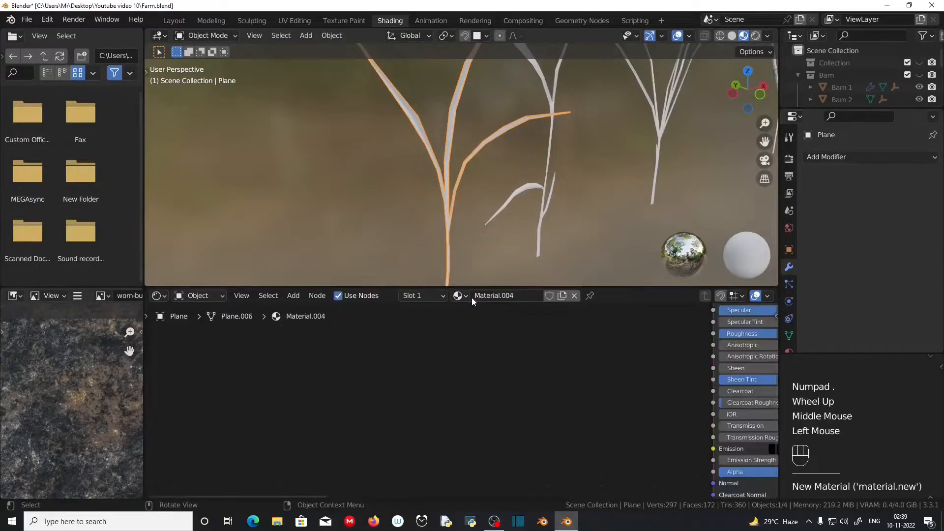
scroll(451, 360, "down", 1)
left_click(504, 295)
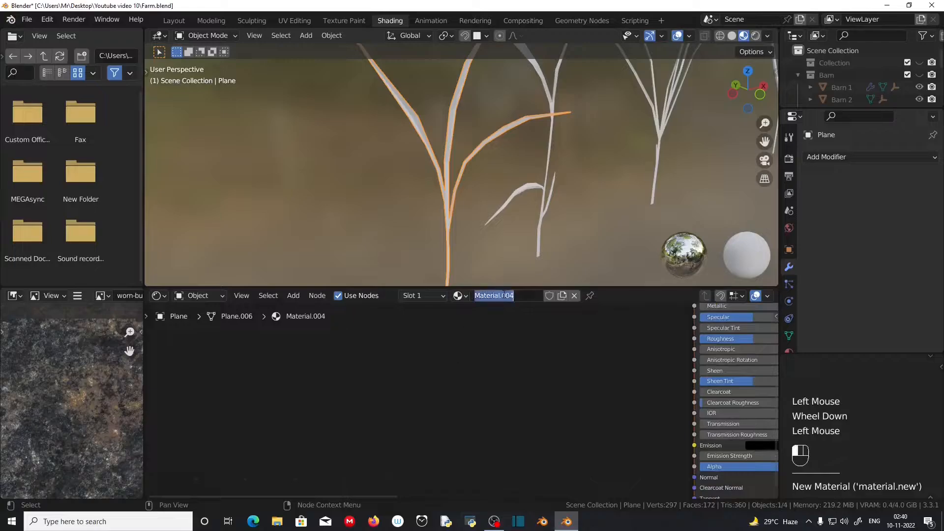
type("Grass")
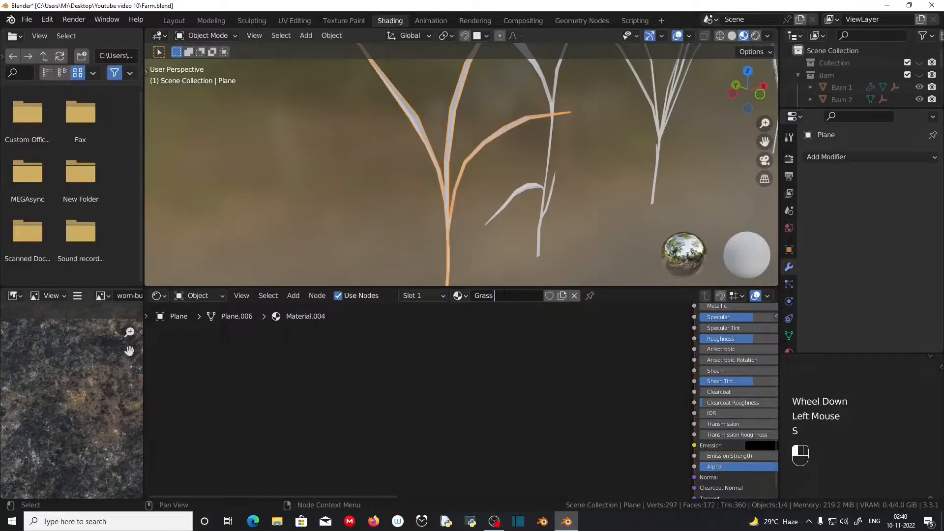
type(" 1")
key("Return")
Select the Principled BSDF node in the Grass 1 material.
key("Home")
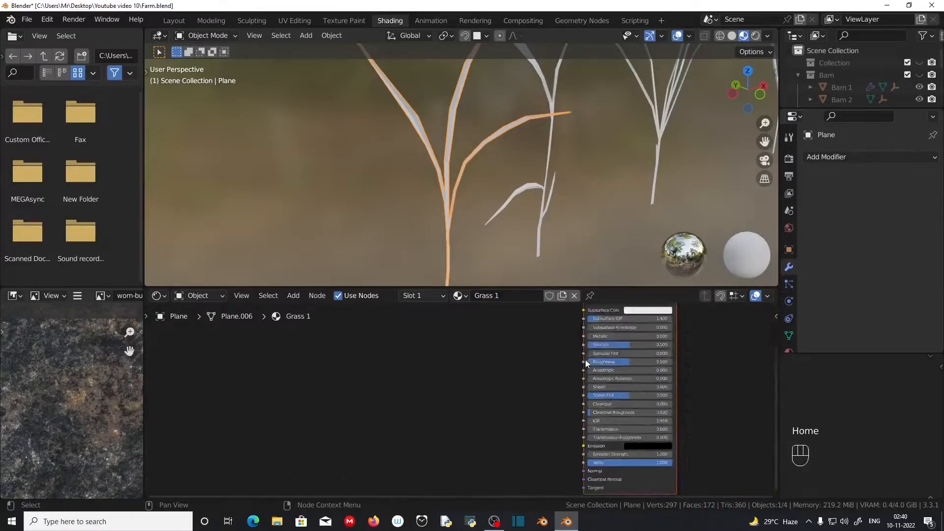
scroll(522, 379, "up", 1)
middle_click_drag(522, 379, 611, 419)
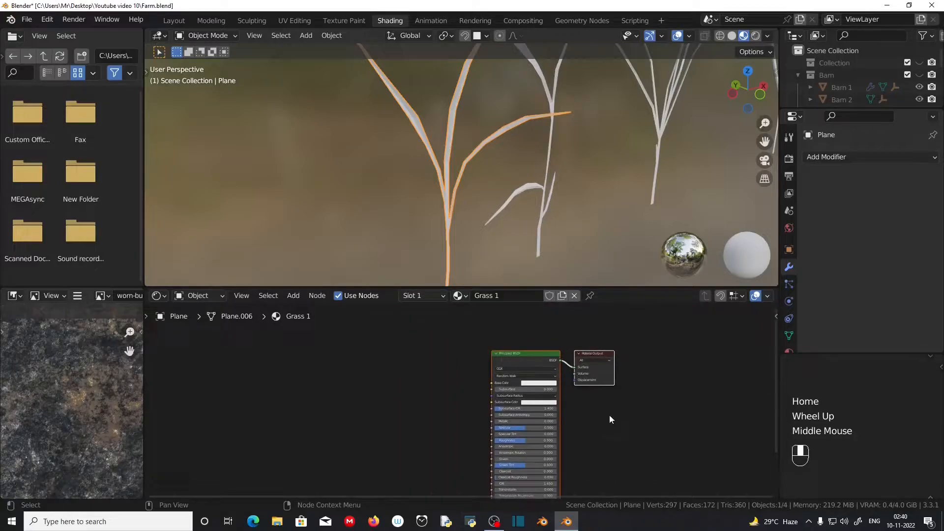
scroll(536, 371, "up", 3)
left_click(536, 371)
Search the add-on preferences for "node" to check whether Node Wrangler is enabled, and close the preferences.
left_click(47, 19)
left_click(88, 195)
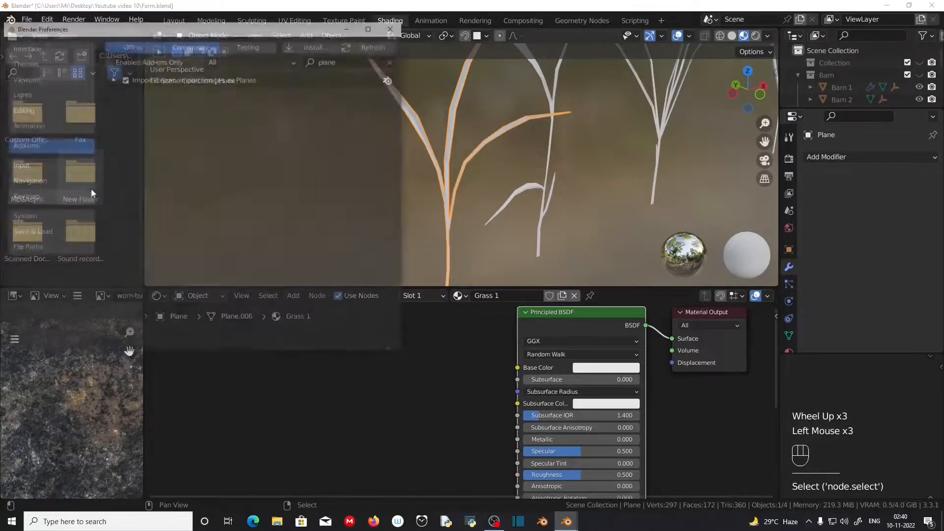
left_click(334, 60)
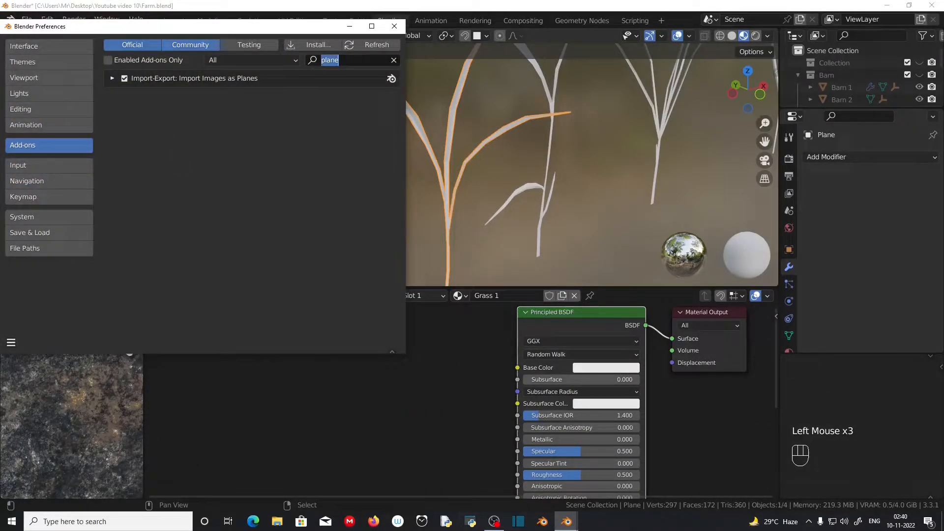
left_click(394, 60)
left_click(340, 63)
type("n")
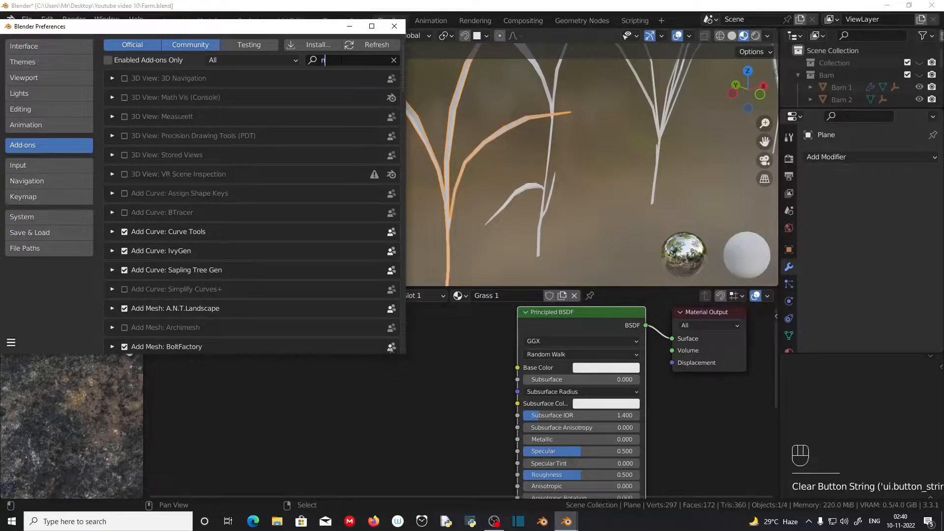
type("ode")
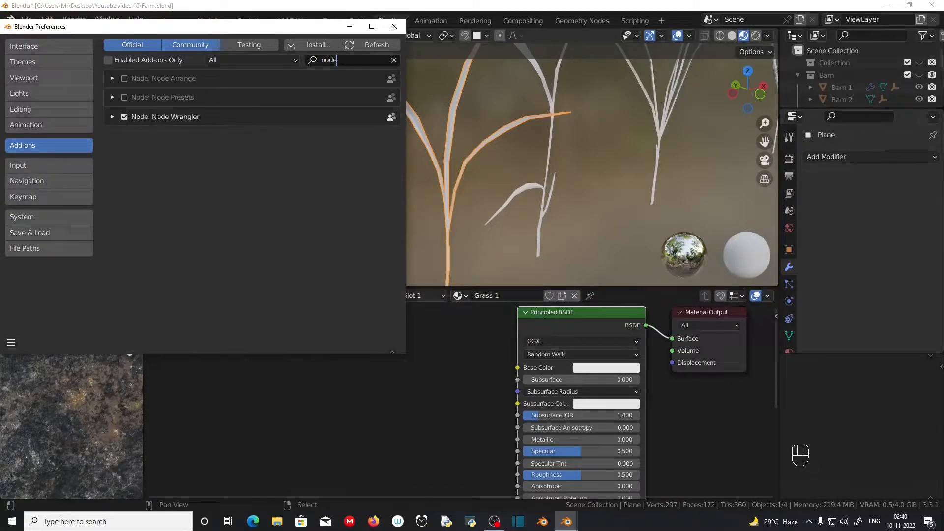
left_click(394, 26)
Add a Node Wrangler texture setup to the Principled BSDF, with Texture Coordinate, Mapping and Image Texture nodes feeding Base Color.
scroll(380, 359, "up", 2)
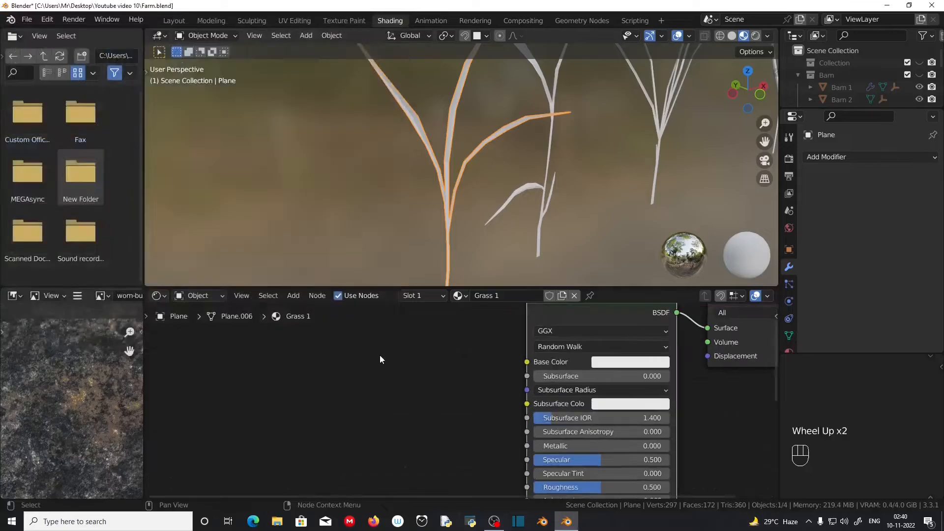
left_click(584, 312)
scroll(582, 314, "down", 2)
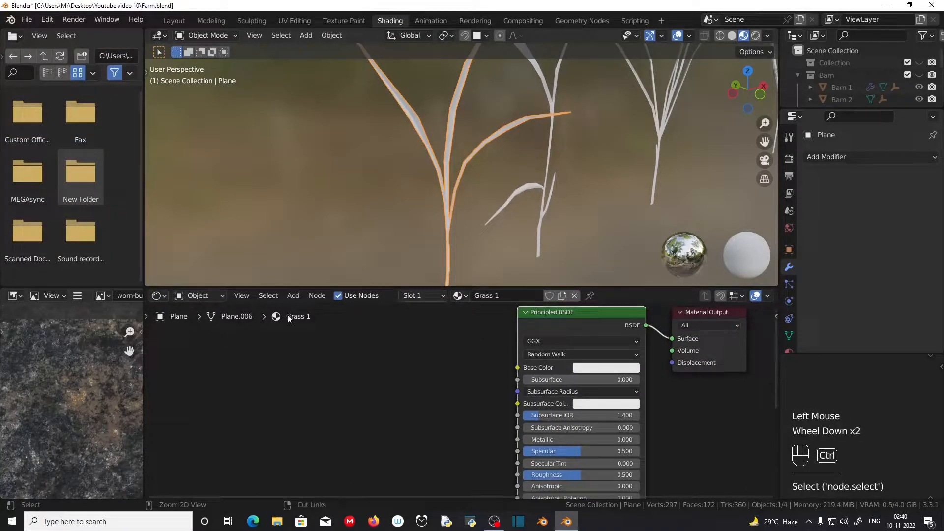
key("ctrl+t")
scroll(294, 365, "up", 2)
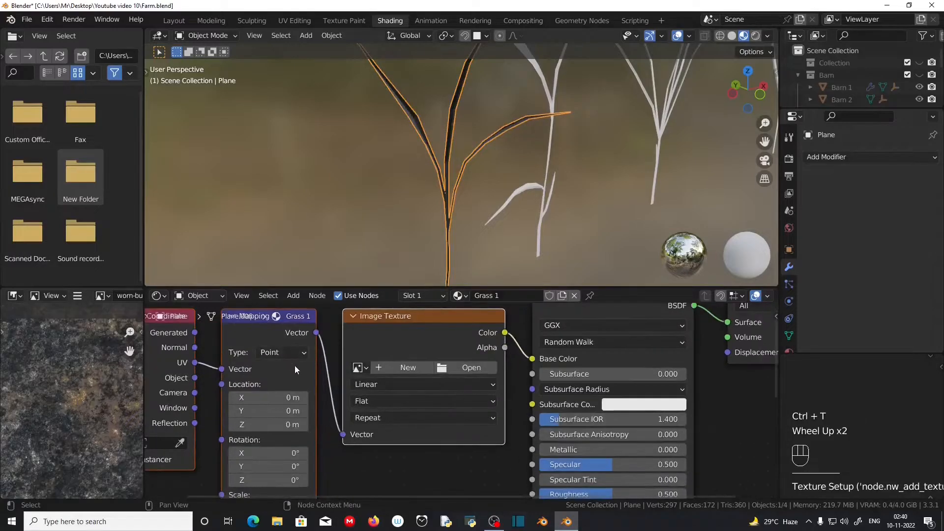
middle_click_drag(294, 365, 386, 369)
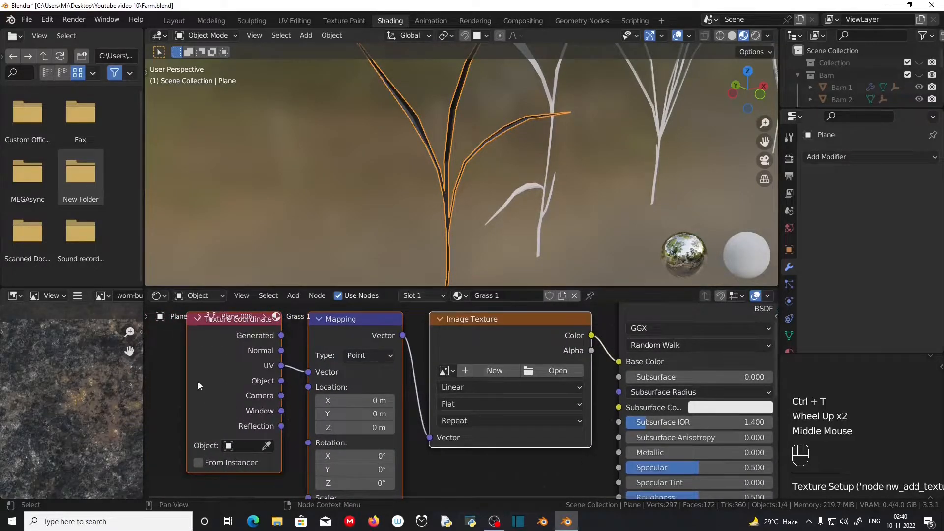
scroll(208, 385, "up", 1)
middle_click_drag(208, 385, 217, 410)
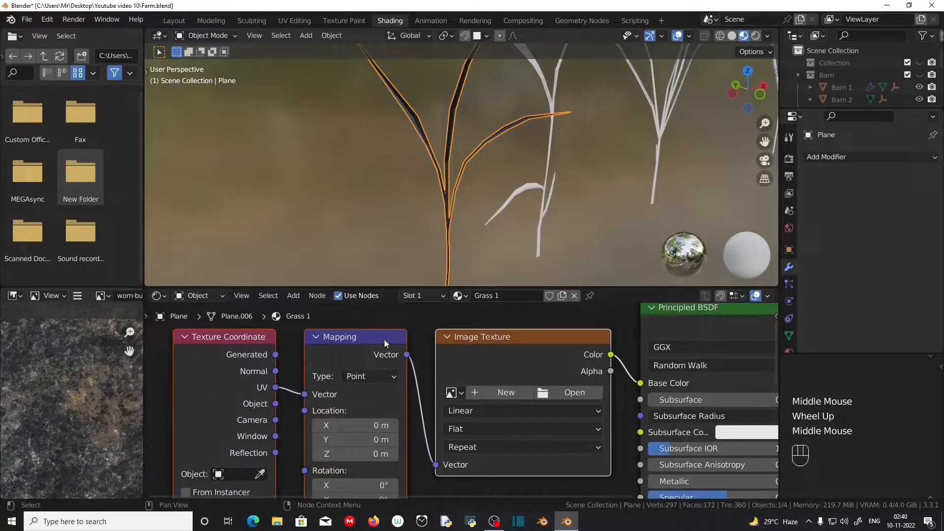
Load TexturesCom_Forest_WoodMelick02_header3.jpg from E:\Blender textures\TEXTURES\Bark t\Grass into the Image Texture node.
scroll(539, 369, "up", 2)
middle_click_drag(596, 400, 476, 406)
left_click(476, 405)
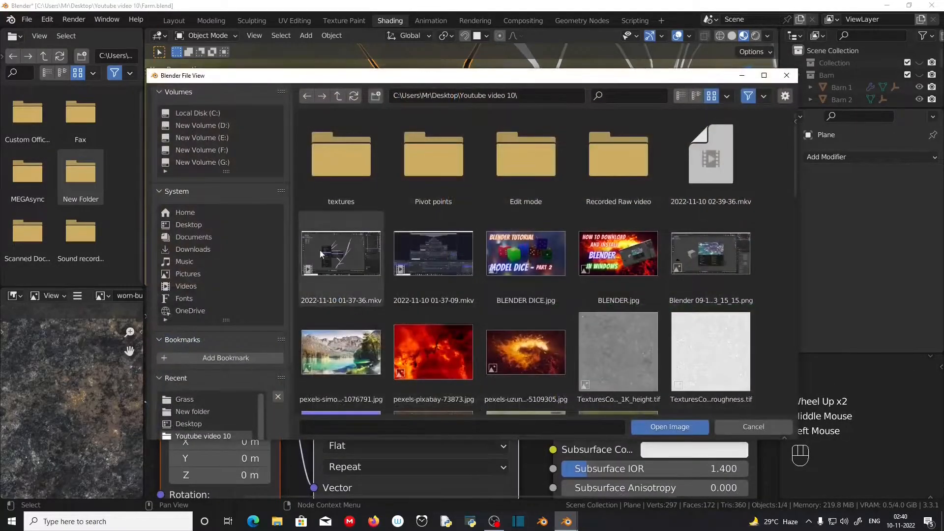
left_click(238, 139)
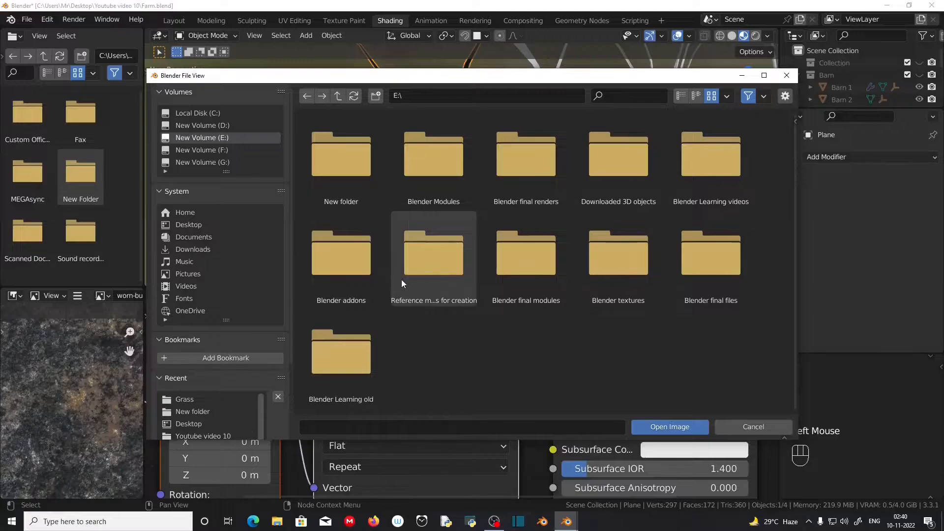
double_click(635, 282)
double_click(385, 178)
double_click(384, 178)
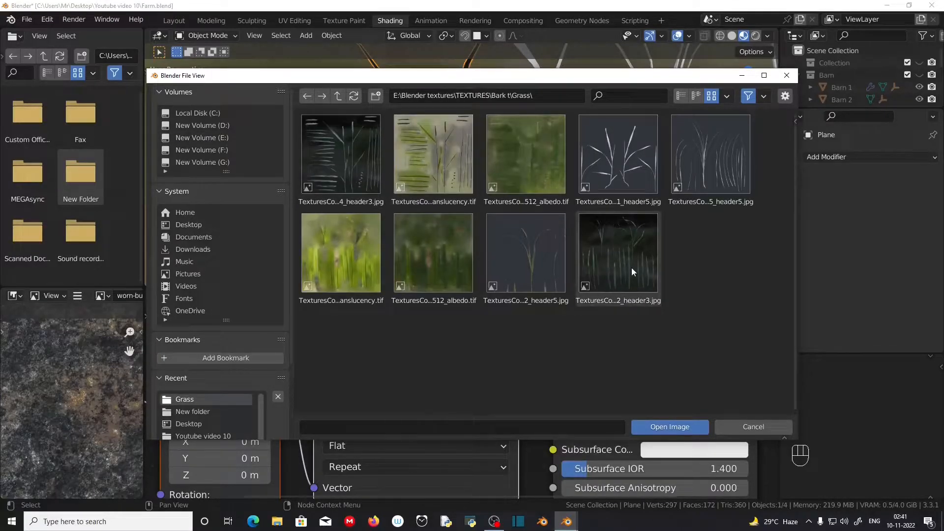
left_click(632, 272)
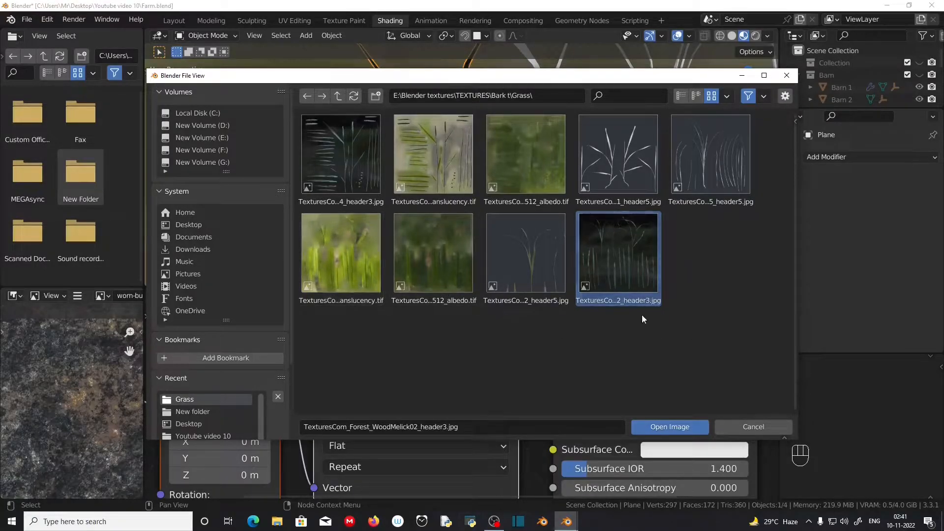
left_click(669, 425)
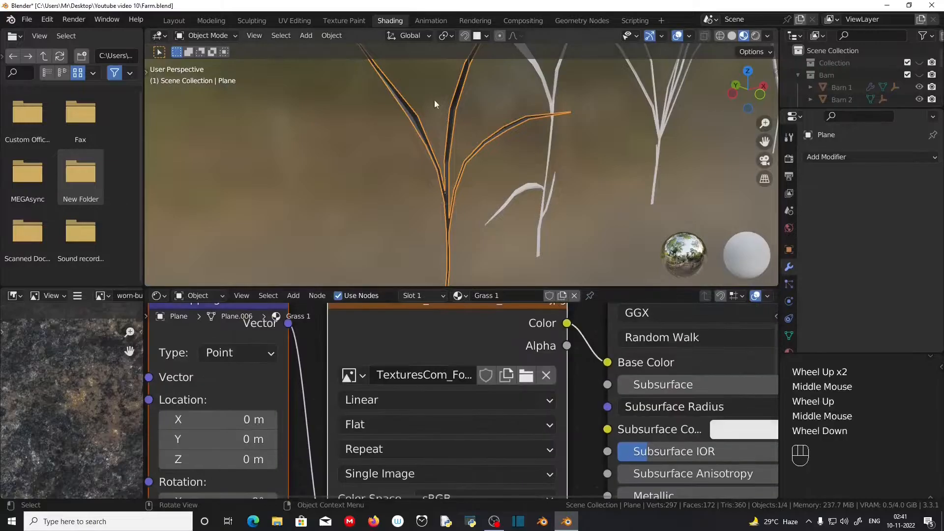
Check the grass texture on the plant's blades up close and select its image texture node.
scroll(436, 181, "up", 2)
middle_click_drag(437, 181, 392, 198)
scroll(392, 198, "up", 2)
scroll(392, 197, "down", 2)
scroll(448, 341, "down", 2)
left_click(448, 342)
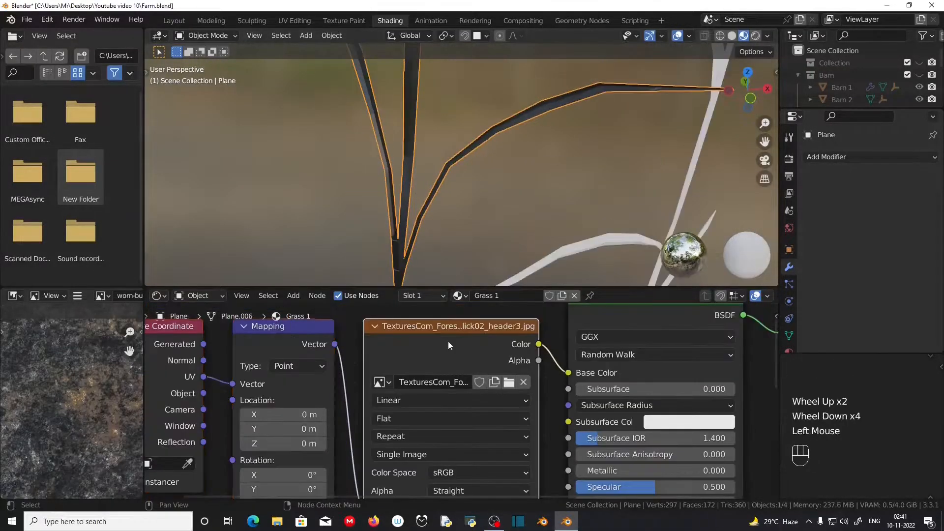
scroll(447, 341, "down", 2)
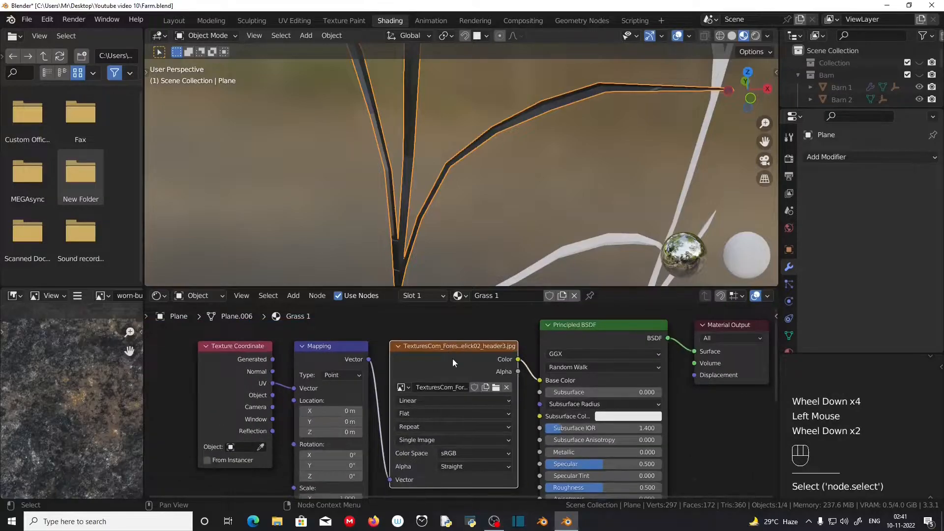
Open the UV Editing workspace and maximize the UV editor, showing the plant's islands over the grass image.
left_click(290, 21)
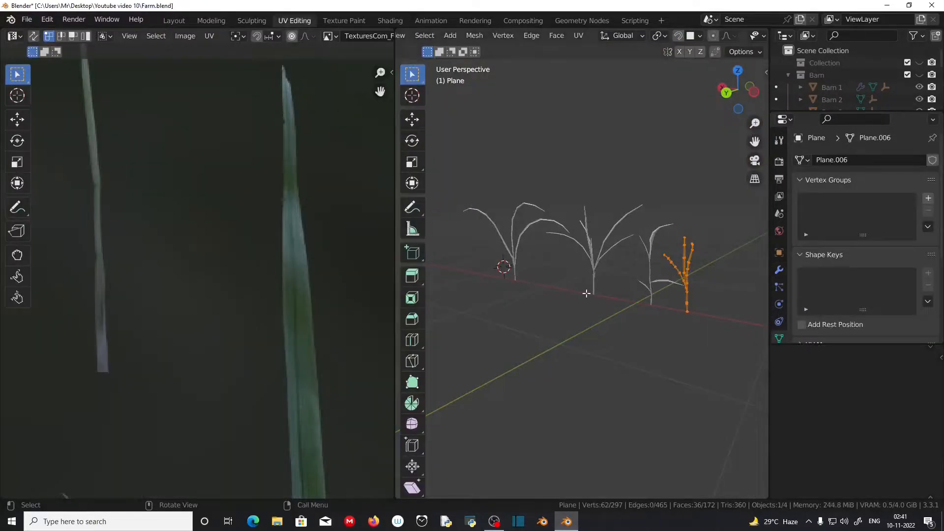
scroll(270, 356, "down", 3)
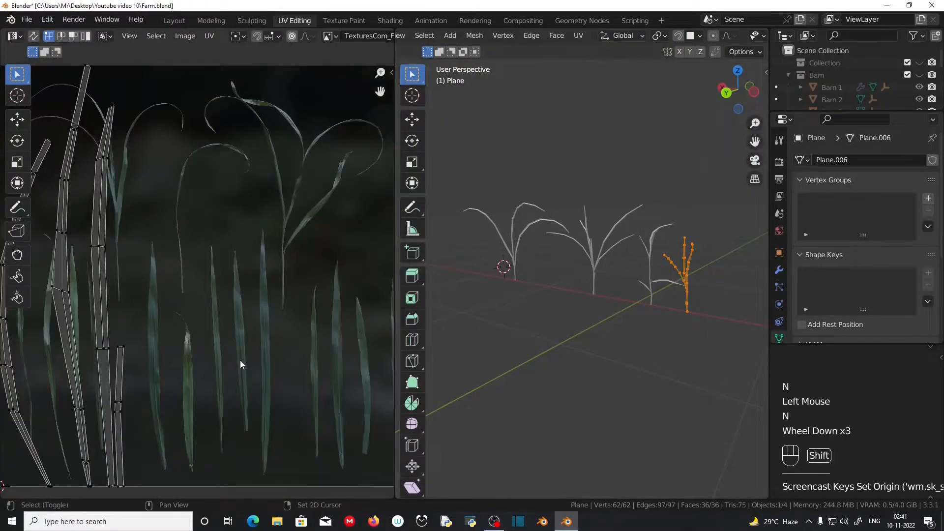
middle_click_drag(240, 360, 270, 322, "shift")
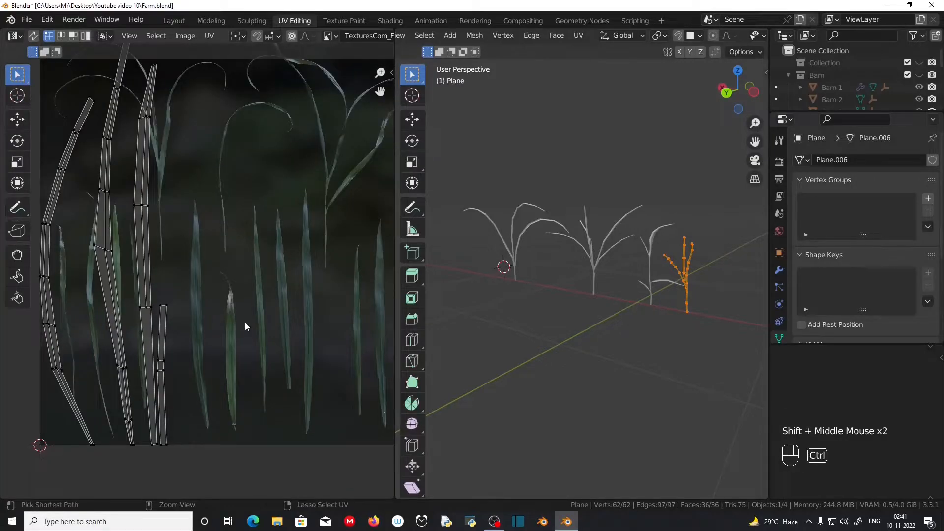
key("ctrl+space")
scroll(494, 347, "up", 5)
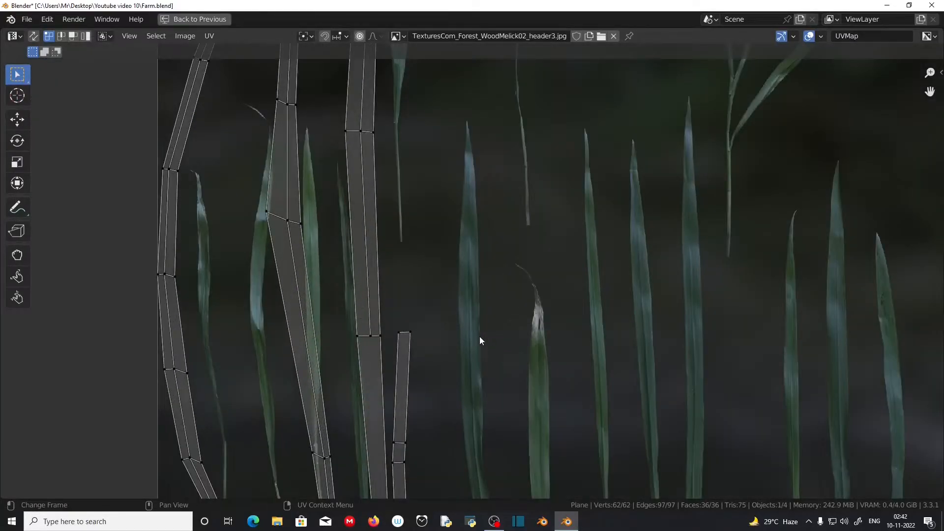
scroll(461, 353, "down", 3)
middle_click_drag(467, 344, 465, 308, "shift")
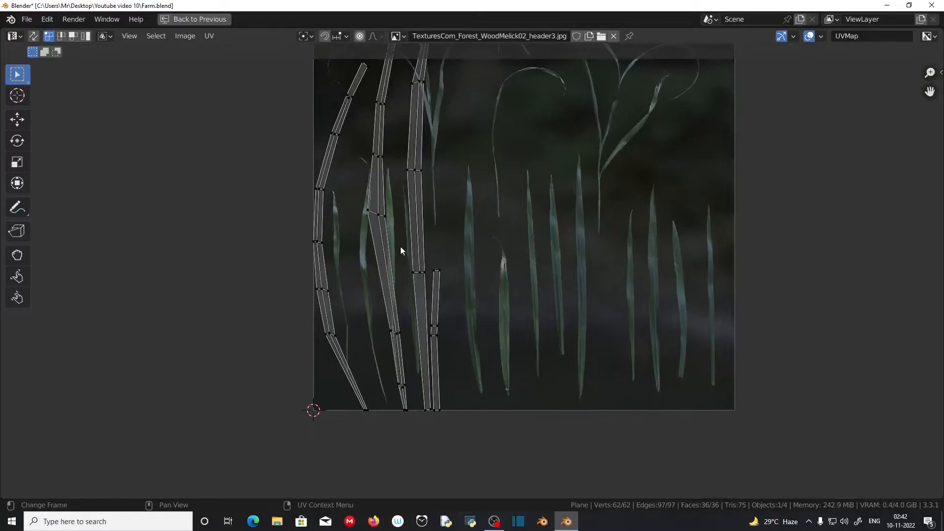
Move the short UV island onto the wide blade beside the withered-tip blade in the grass image.
scroll(437, 300, "up", 2)
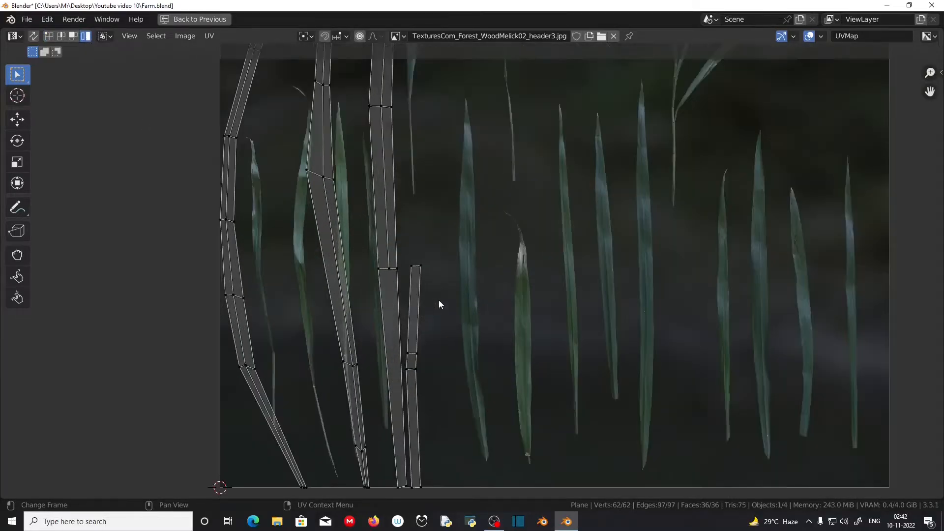
left_click(407, 353)
key("g")
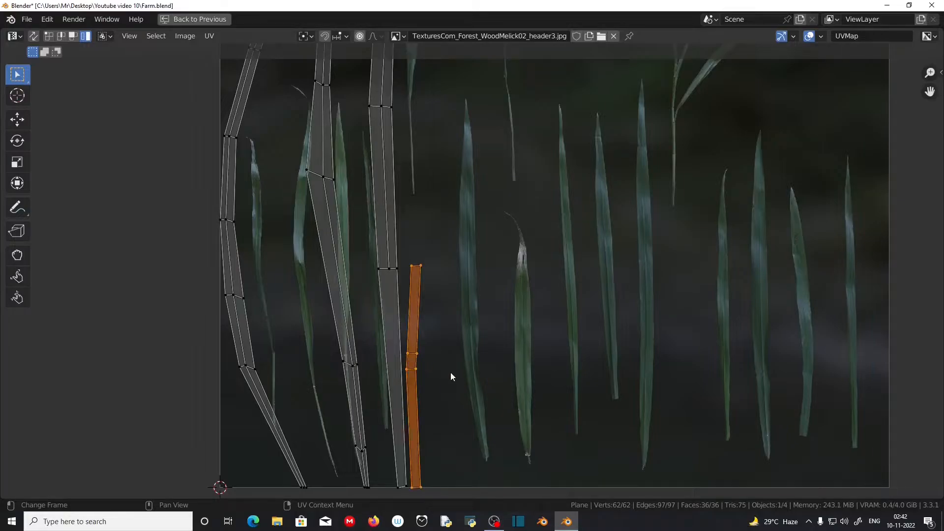
left_click(504, 358)
Adjust the short island's lower, middle and upper vertices so that they follow the shape of the wide blade.
scroll(503, 364, "up", 3)
middle_click_drag(503, 365, 507, 279)
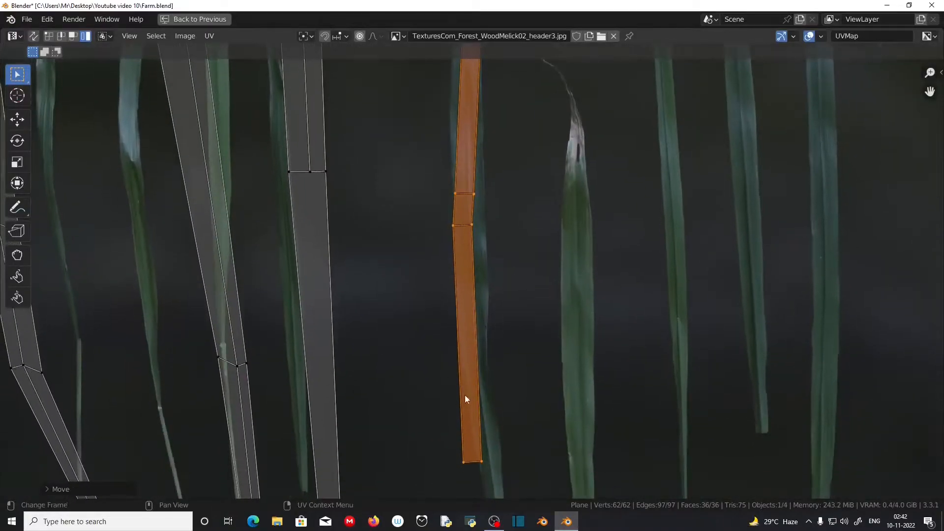
left_click_drag(452, 444, 514, 482)
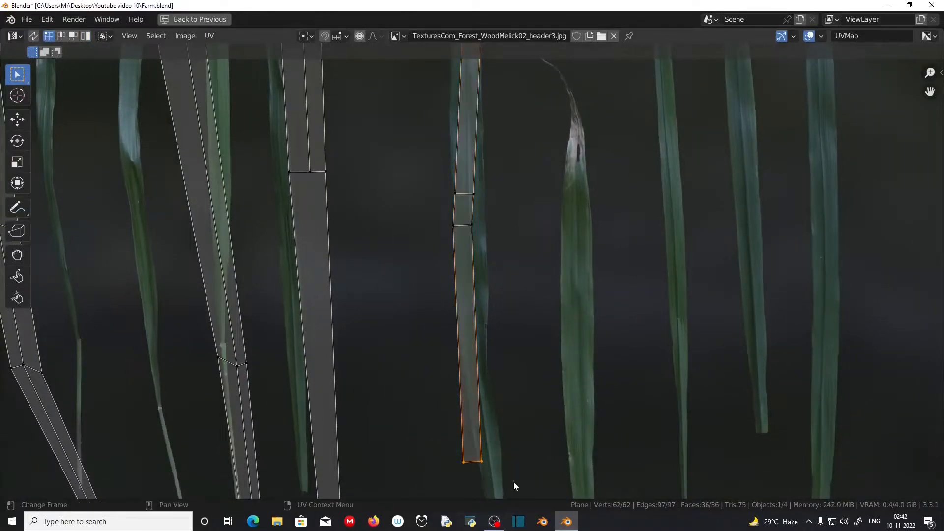
key("g")
left_click(529, 483)
left_click_drag(433, 172, 504, 245)
key("g")
left_click(511, 249)
middle_click_drag(516, 295, 532, 454, "shift")
left_click_drag(460, 157, 537, 200)
key("g")
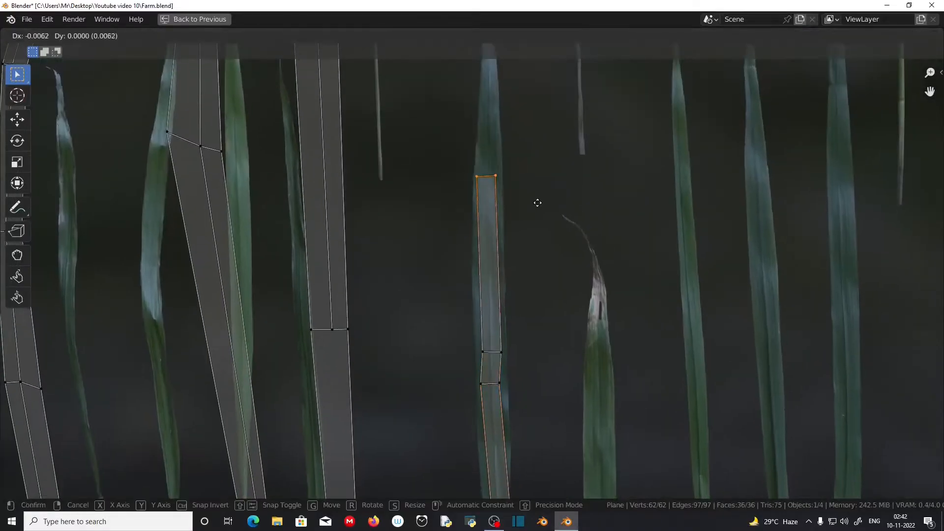
left_click(531, 202)
Select the wide bent UV island in island mode, restore the split layout and widen the UV editor.
scroll(374, 288, "down", 5)
left_click(423, 255)
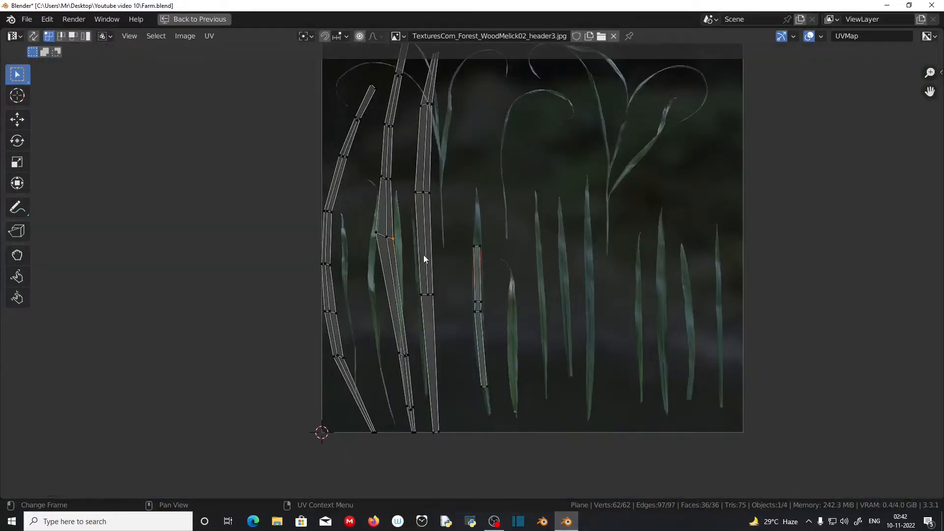
key("4")
scroll(445, 296, "up", 2)
key("ctrl+space")
left_click_drag(406, 339, 707, 339)
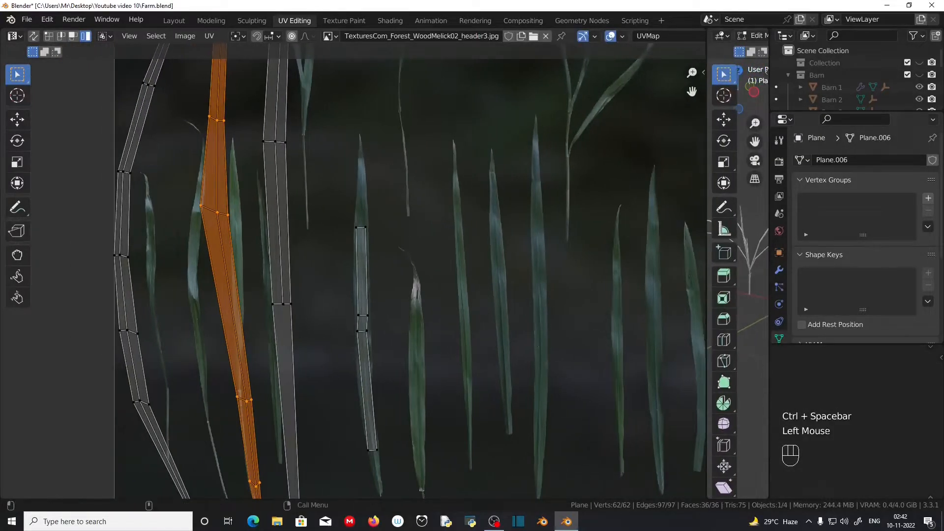
scroll(412, 380, "down", 2)
middle_click_drag(412, 380, 381, 401, "shift")
scroll(379, 364, "up", 2)
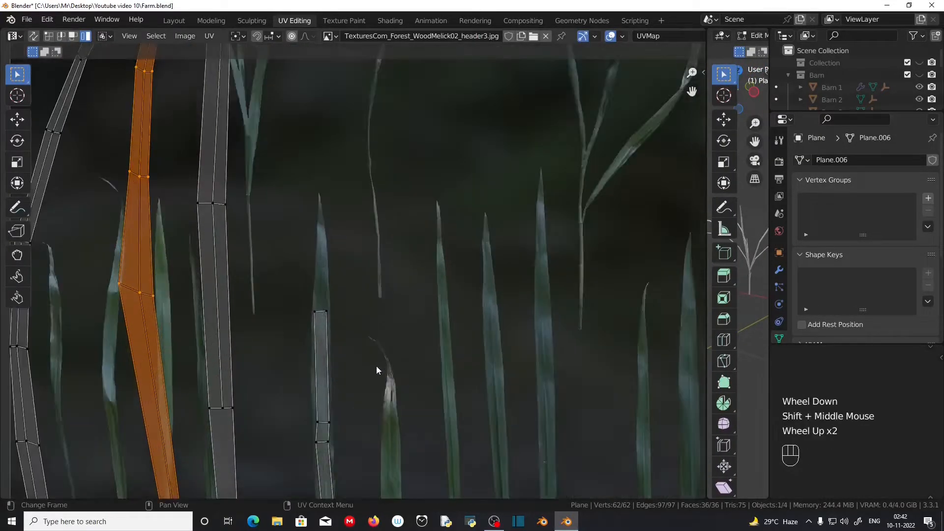
scroll(376, 366, "down", 2)
Scale the selected bent UV island to about half size and move it onto the tallest blade.
key("s")
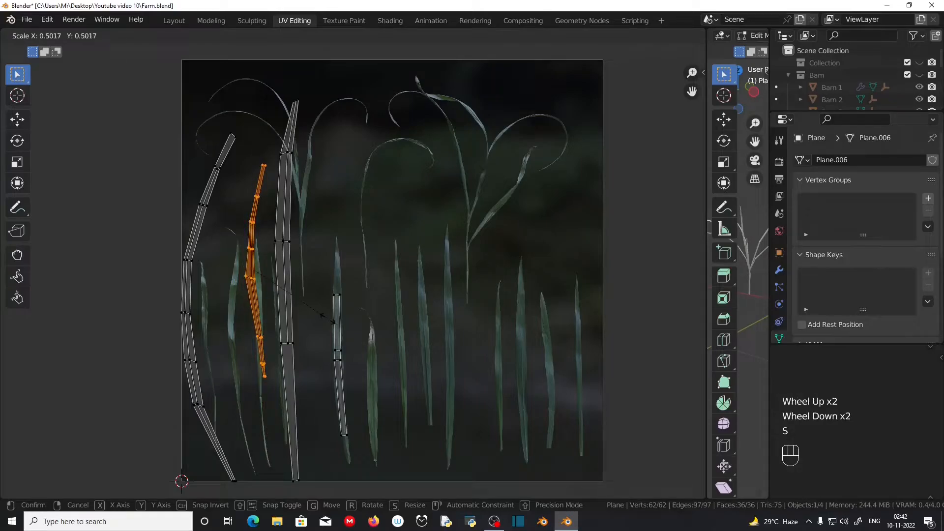
left_click(322, 316)
key("g")
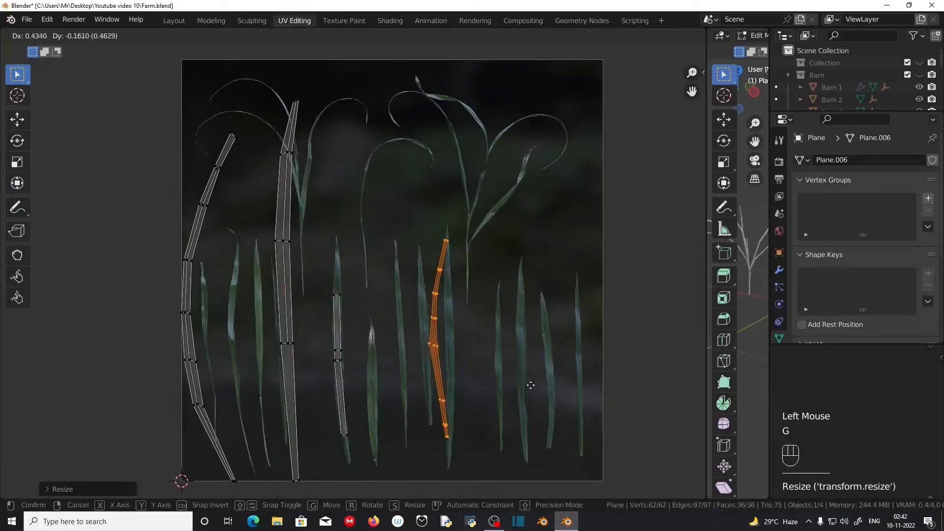
left_click(541, 385)
Switch to vertex selection and move the bent island's two lowest vertex rows onto the tallest blade.
scroll(541, 385, "up", 2)
middle_click_drag(619, 280, 299, 120, "shift")
left_click(49, 36)
left_click(443, 337)
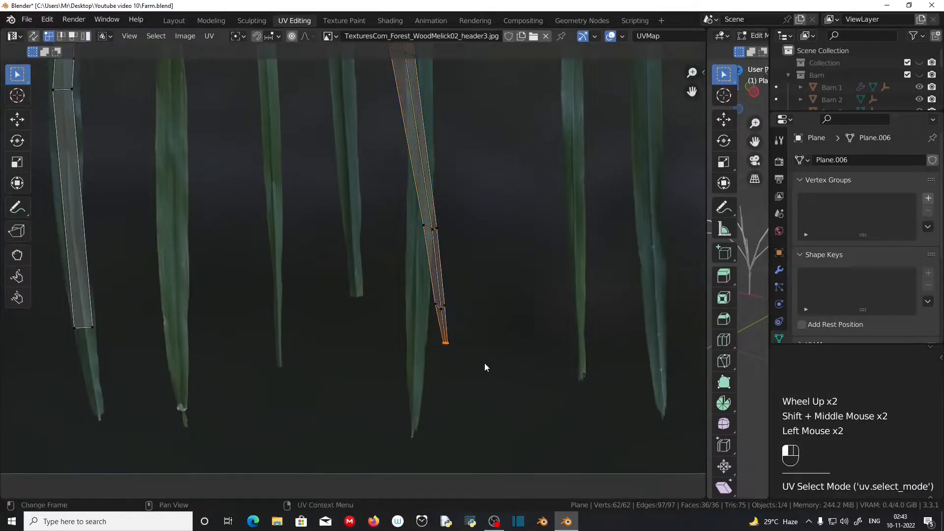
key("g")
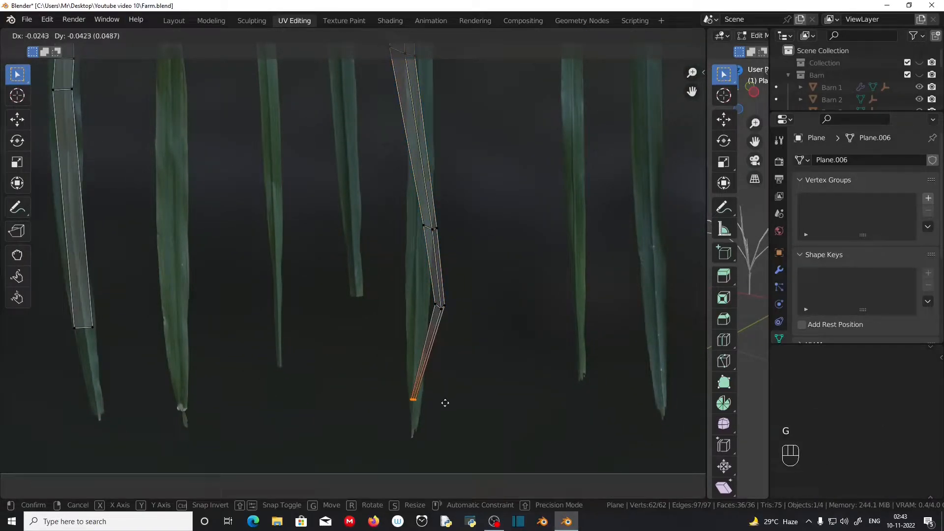
left_click(445, 403)
left_click(426, 284)
key("g")
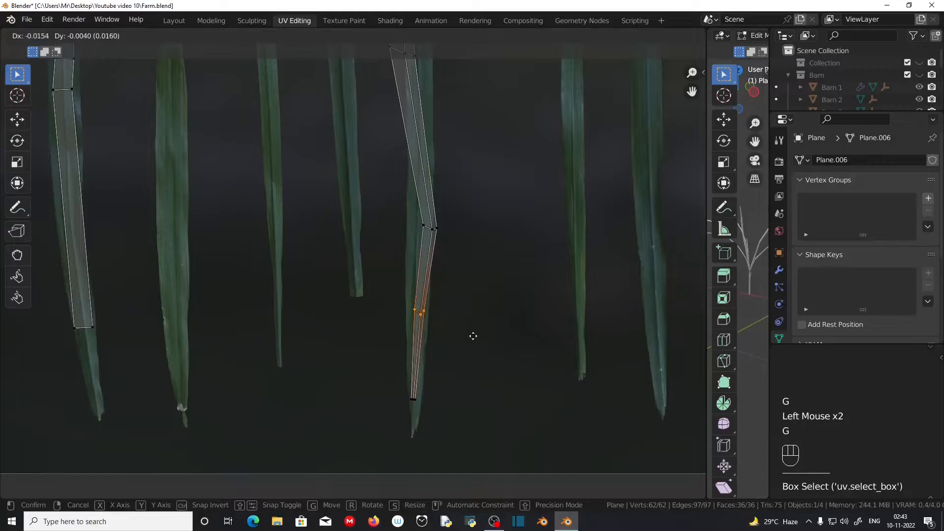
left_click(470, 335)
Align the bent island's middle vertex rows with the tallest blade, scaling the widest row to fit.
middle_click_drag(482, 236, 489, 368, "shift")
left_click(414, 192)
key("g")
left_click(466, 219)
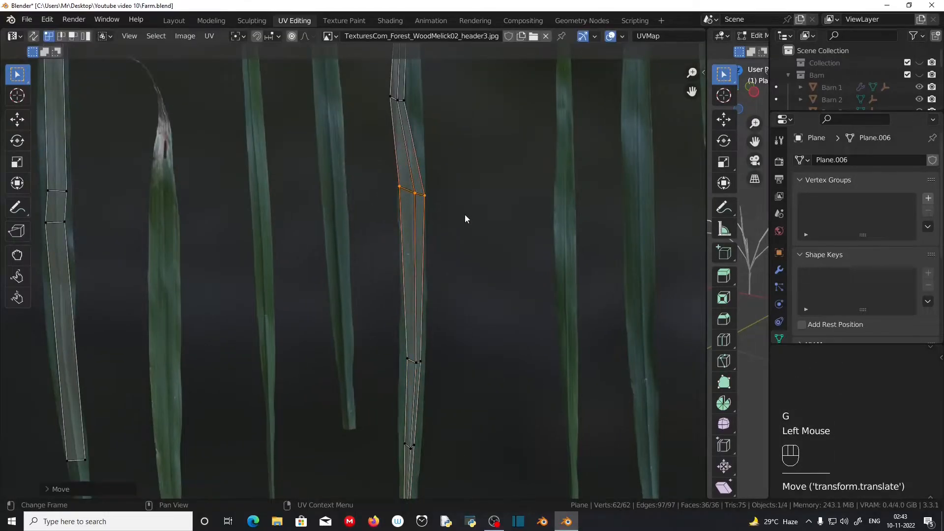
key("s")
left_click(455, 212)
middle_click_drag(452, 207, 455, 340, "shift")
left_click_drag(379, 205, 437, 256)
key("g")
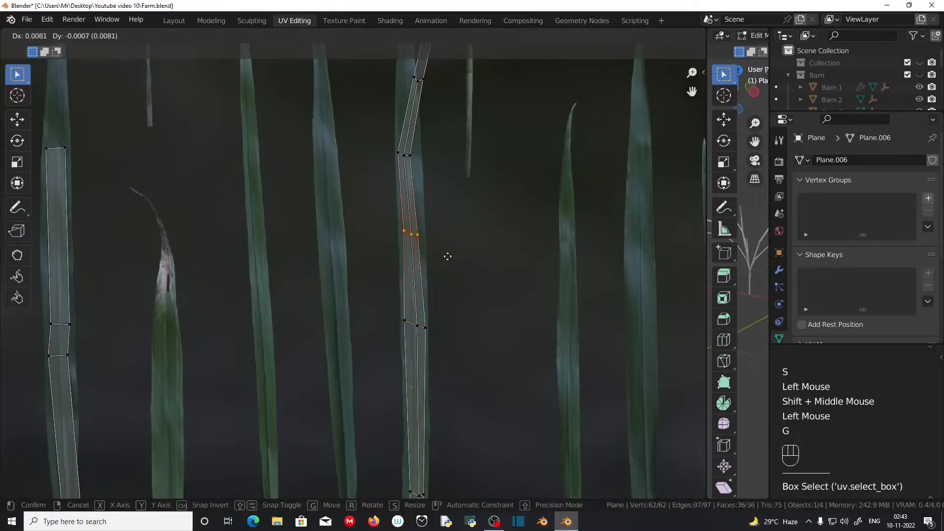
left_click(445, 254)
Move the bent island's three uppermost vertex rows into line with the tip of the tallest blade.
middle_click_drag(377, 132, 378, 244, "shift")
left_click_drag(377, 244, 450, 286)
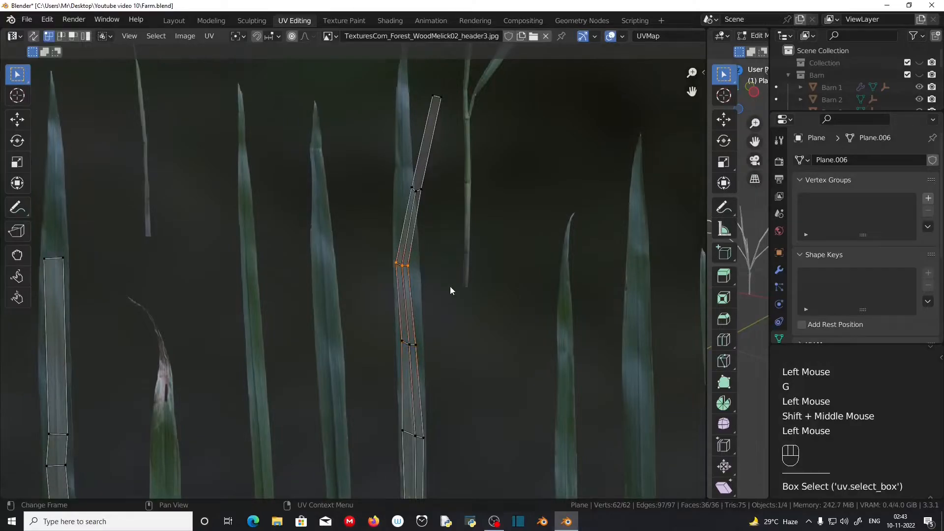
key("g")
left_click(455, 286)
left_click_drag(398, 169, 434, 204)
key("g")
left_click(423, 207)
left_click_drag(422, 81, 456, 115)
key("g")
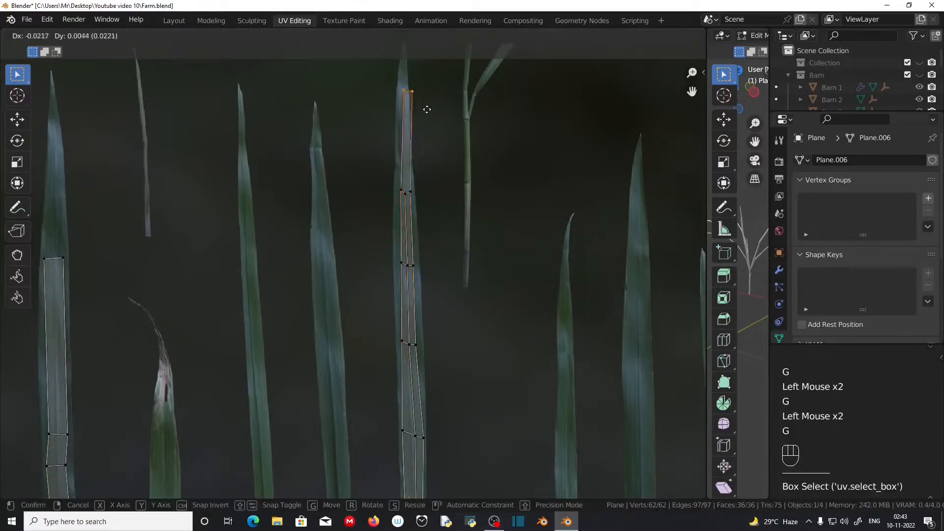
left_click(427, 109)
Scale down the long straight UV island and move it onto the second blade beyond the tallest one.
scroll(289, 257, "down", 2)
middle_click_drag(288, 257, 304, 238, "shift")
left_click(303, 236)
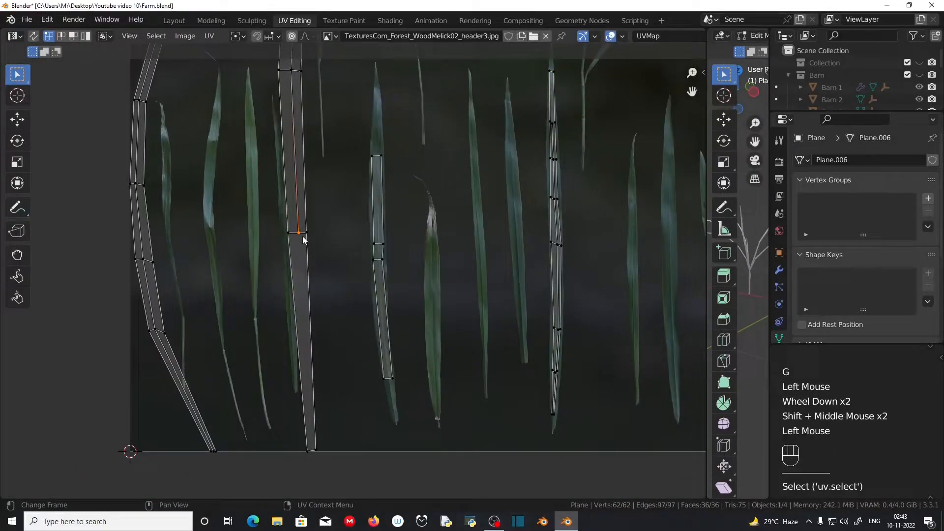
left_click(89, 38)
left_click(300, 185)
key("s")
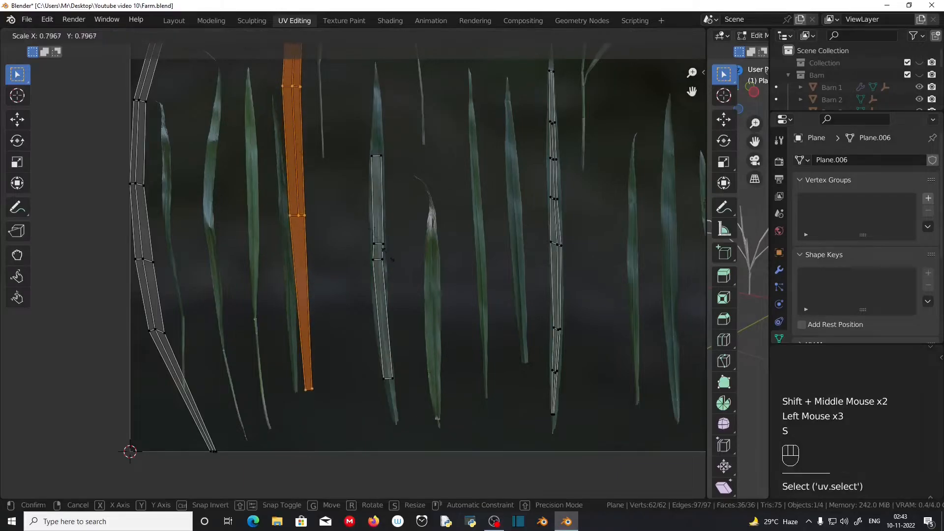
left_click(348, 193)
middle_click_drag(452, 315, 317, 316, "shift")
key("g")
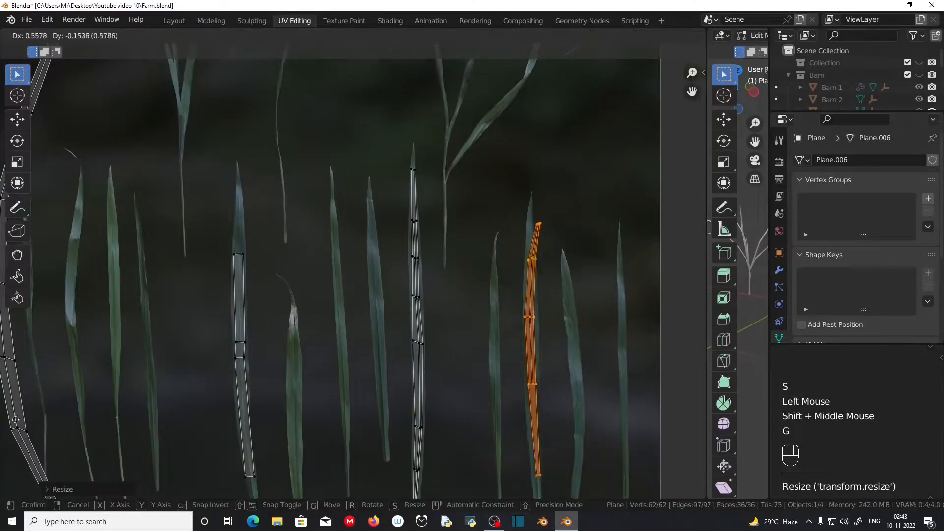
left_click(678, 424)
Fit the long straight island's vertices to the outline of its blade using vertex selection.
scroll(678, 424, "up", 2)
middle_click_drag(372, 258, 309, 138, "shift")
left_click(49, 36)
left_click(389, 412)
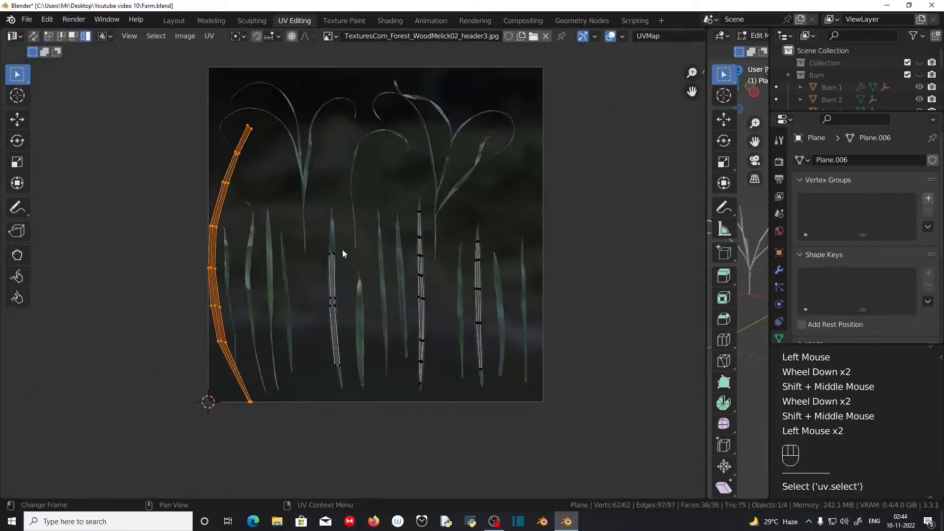
Scale down the remaining curved UV island and move it onto the blade just before the tallest one.
scroll(301, 278, "up", 2)
middle_click_drag(300, 278, 295, 275, "shift")
key("s")
left_click(179, 295)
key("g")
left_click(459, 324)
Switch to vertex selection and move a lower vertex row of the curved island onto its blade.
scroll(353, 351, "up", 4)
middle_click_drag(354, 351, 359, 297, "shift")
key("1")
left_click_drag(350, 336, 382, 359)
key("g")
left_click(367, 452)
Straighten the curved island's upper vertex rows along its blade up to the tip.
middle_click_drag(361, 232, 381, 432, "shift")
key("g")
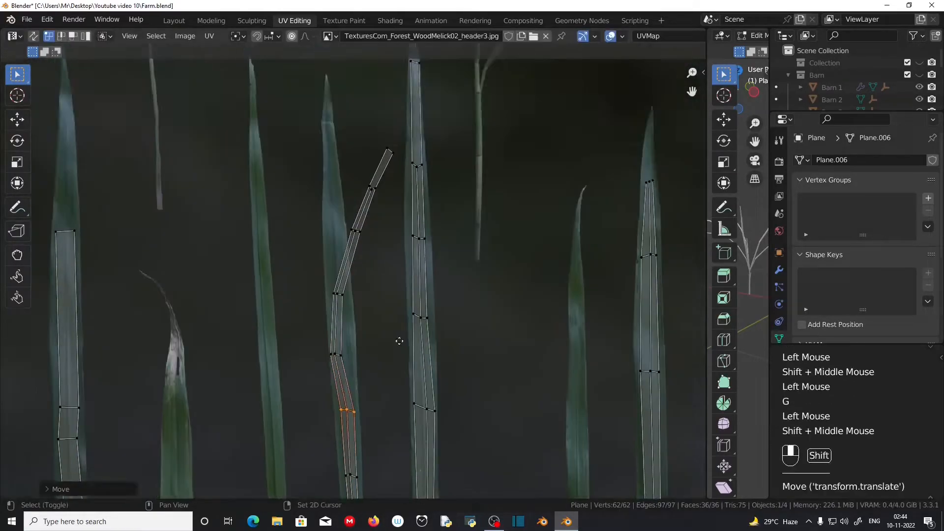
key("g")
left_click_drag(331, 345, 358, 378)
key("g")
left_click(350, 300)
left_click_drag(374, 207, 392, 234)
key("g")
left_click(353, 208)
scroll(353, 208, "down", 2)
middle_click_drag(353, 208, 462, 323, "shift")
scroll(462, 323, "down", 2)
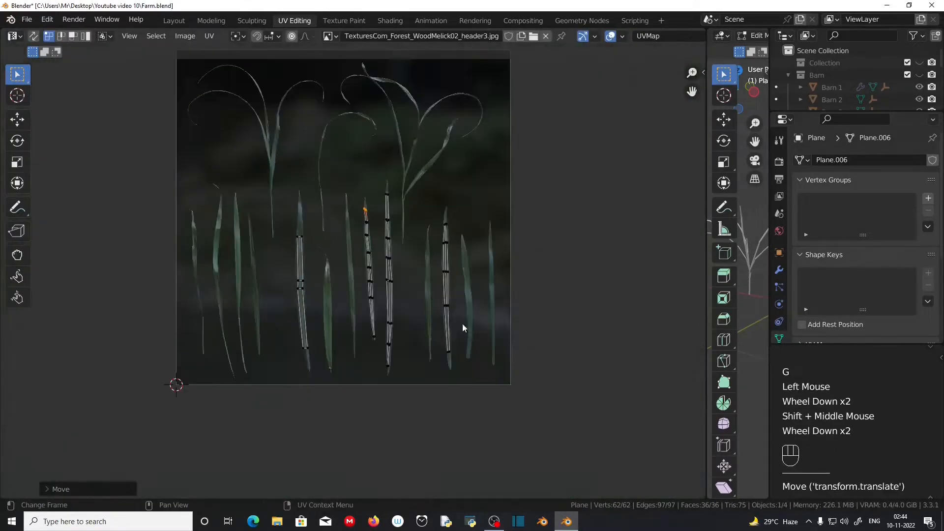
Assign the existing Grass 1 material to the untextured plant with the long drooping blades in the Shading workspace.
scroll(503, 352, "up", 1)
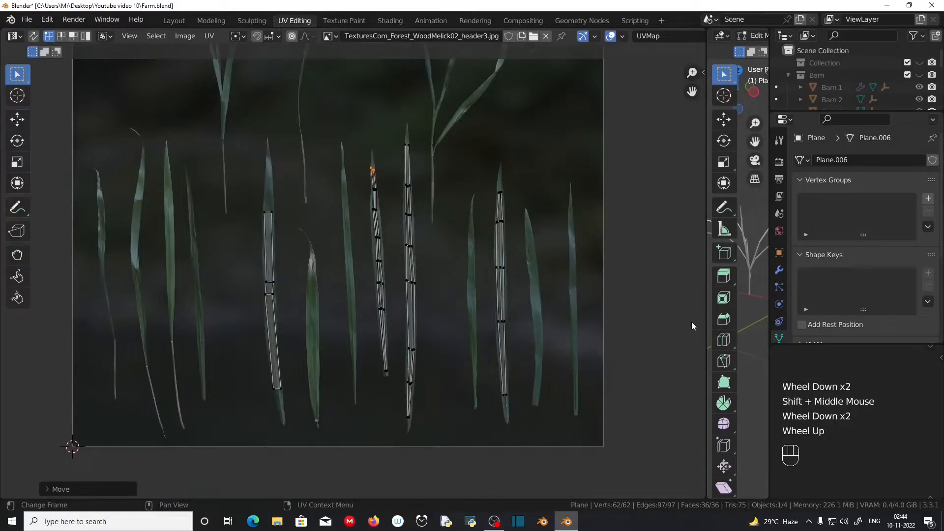
left_click_drag(704, 325, 304, 322)
middle_click_drag(403, 345, 437, 360, "shift")
scroll(447, 354, "up", 2)
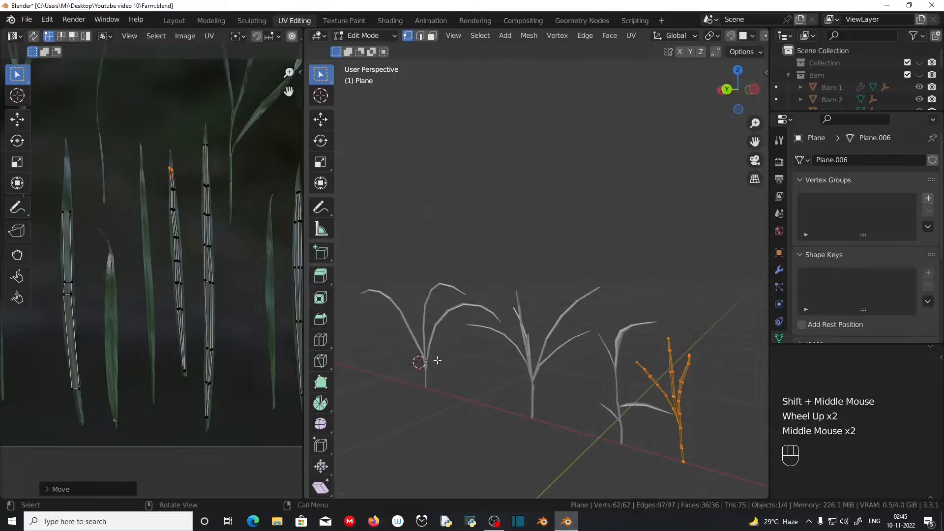
left_click(396, 20)
scroll(414, 228, "down", 5)
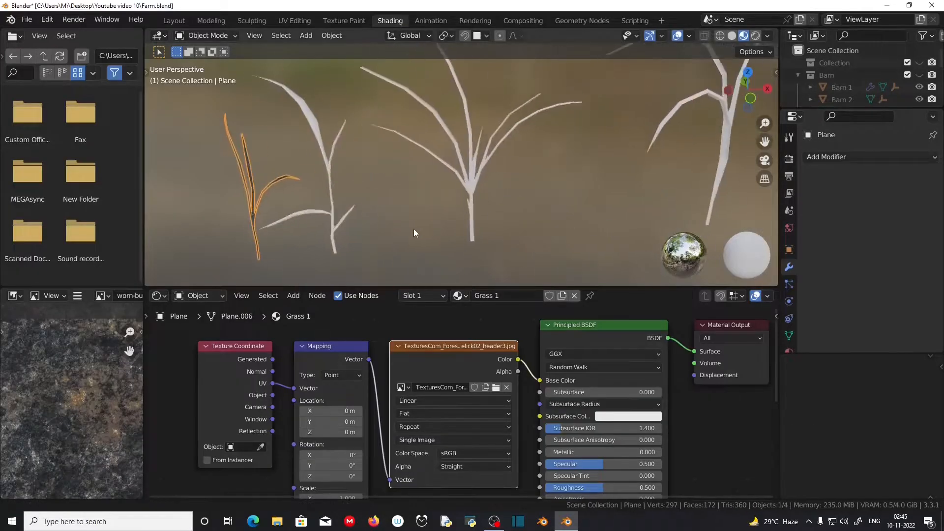
scroll(644, 144, "up", 3)
left_click(648, 145)
middle_click_drag(647, 146, 590, 172)
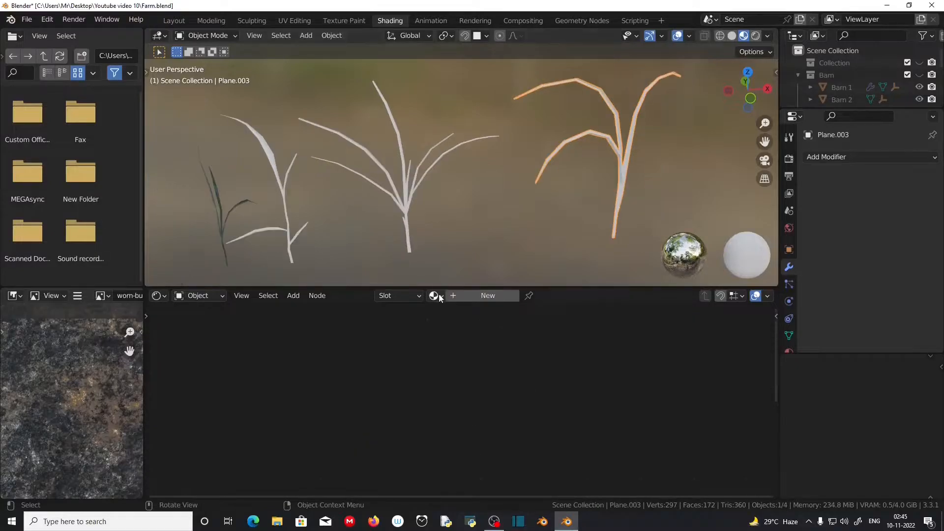
left_click(435, 295)
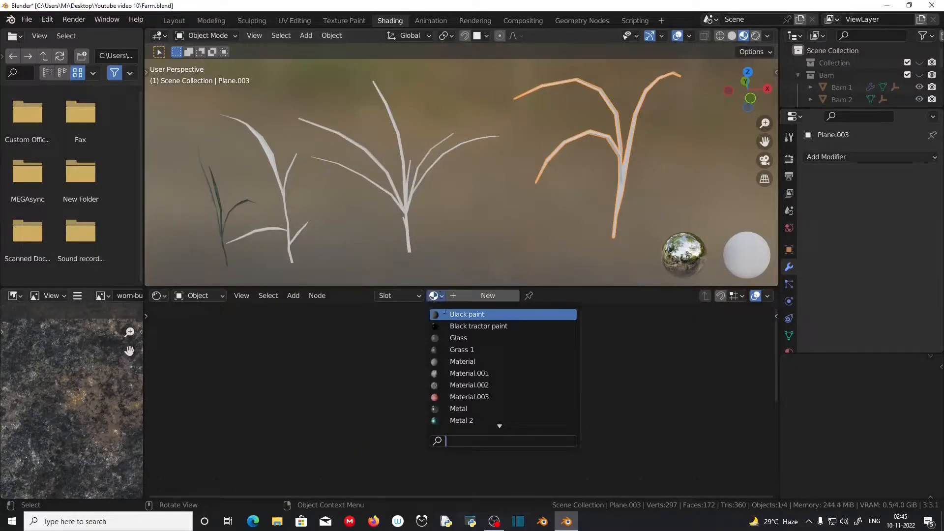
left_click(484, 350)
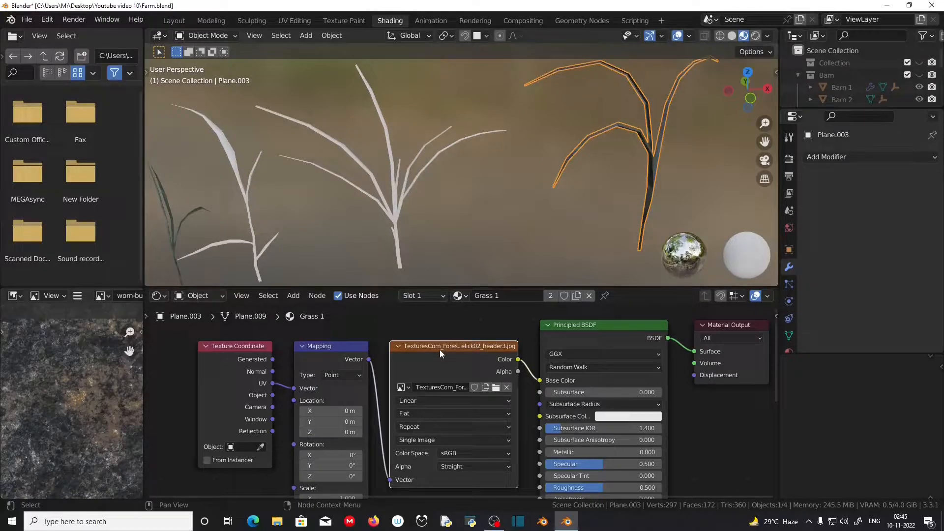
Switch to the UV Editing workspace, show all of the drooping plant's UVs and enlarge the UV editor.
left_click(294, 20)
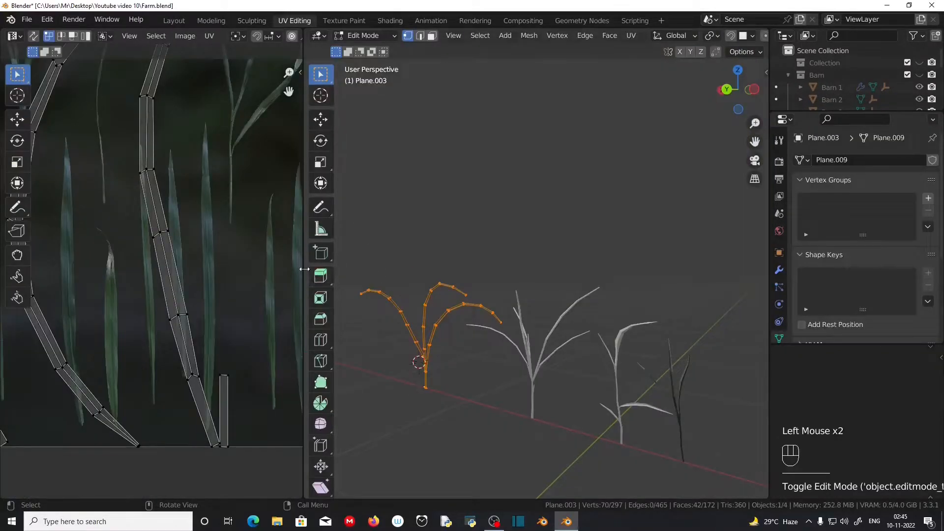
left_click_drag(304, 269, 373, 285)
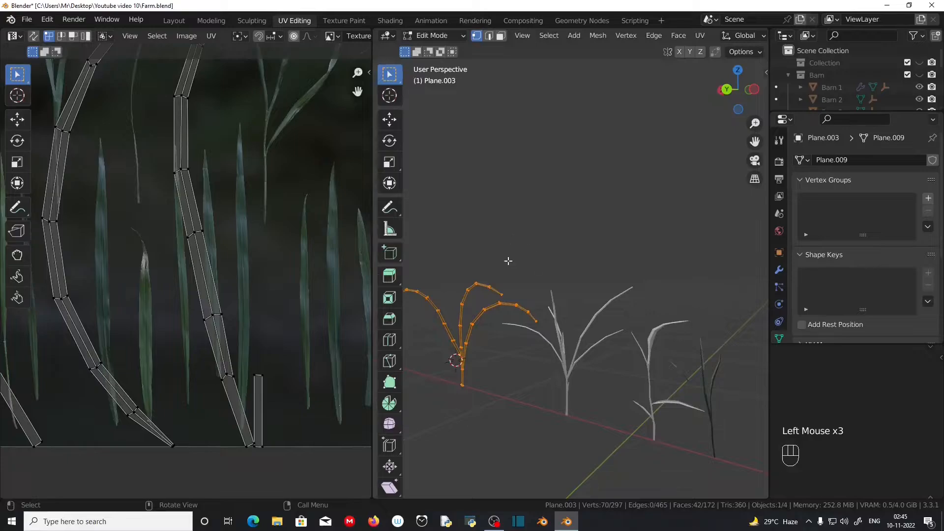
key("a")
left_click_drag(371, 304, 698, 308)
middle_click_drag(559, 232, 565, 312, "shift")
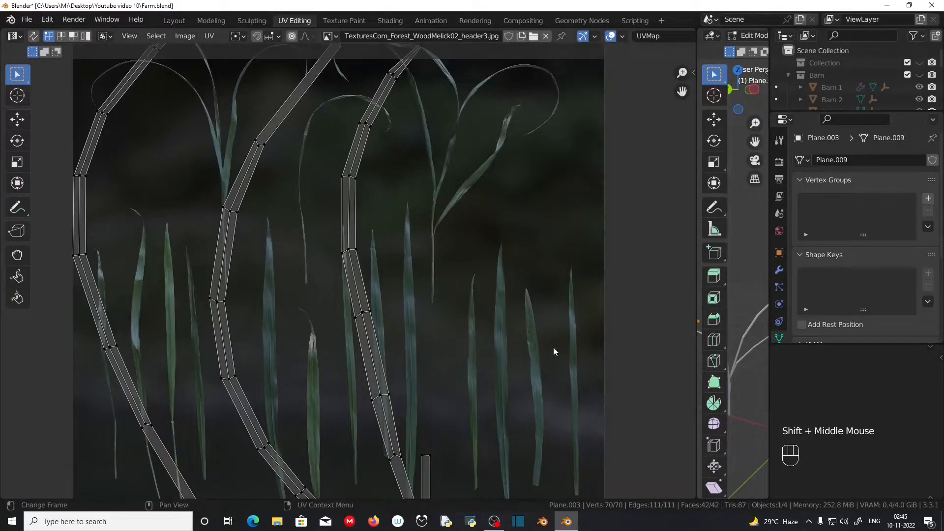
scroll(547, 346, "down", 1)
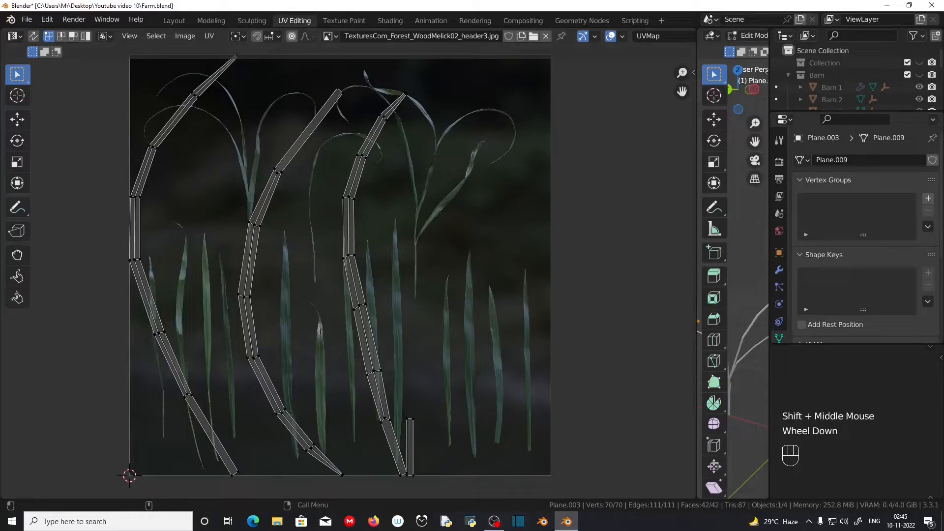
scroll(412, 339, "up", 2)
scroll(331, 365, "down", 2)
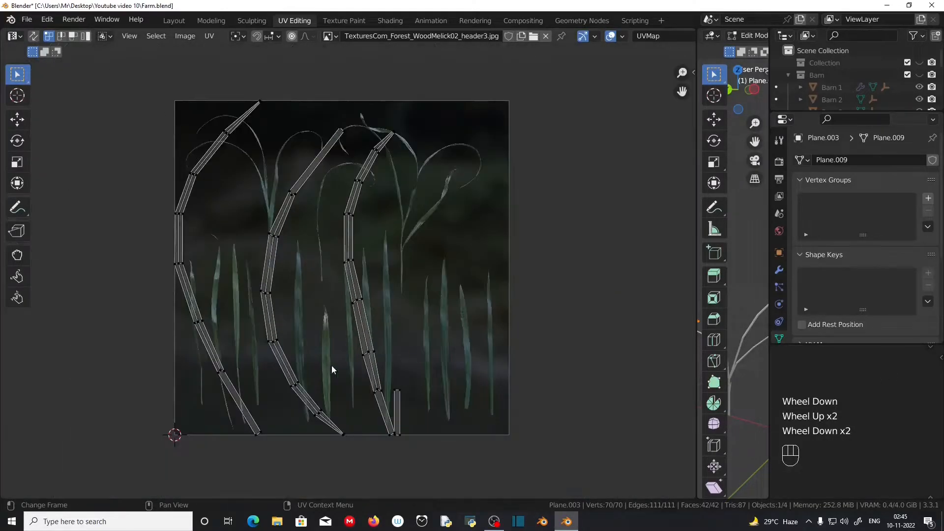
Use island selection to move the short straight UV island onto the short blade with the pale tip.
left_click(395, 401)
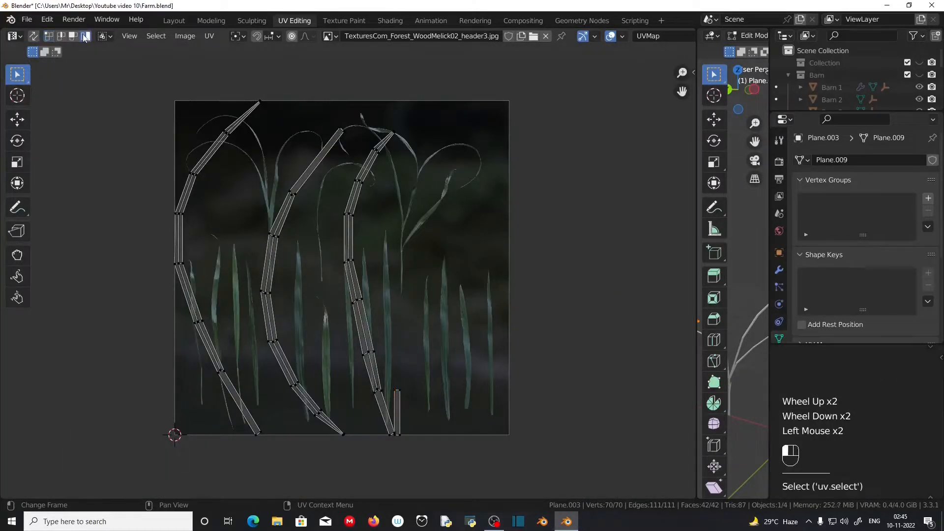
left_click(400, 400)
scroll(413, 406, "up", 2)
middle_click_drag(416, 408, 523, 370, "shift")
key("g")
left_click(345, 242)
Scale the curved island beside the short one to about 0.52 and move its lower end onto the tallest blade.
scroll(345, 242, "down", 2)
middle_click_drag(345, 241, 367, 389, "shift")
left_click(381, 339)
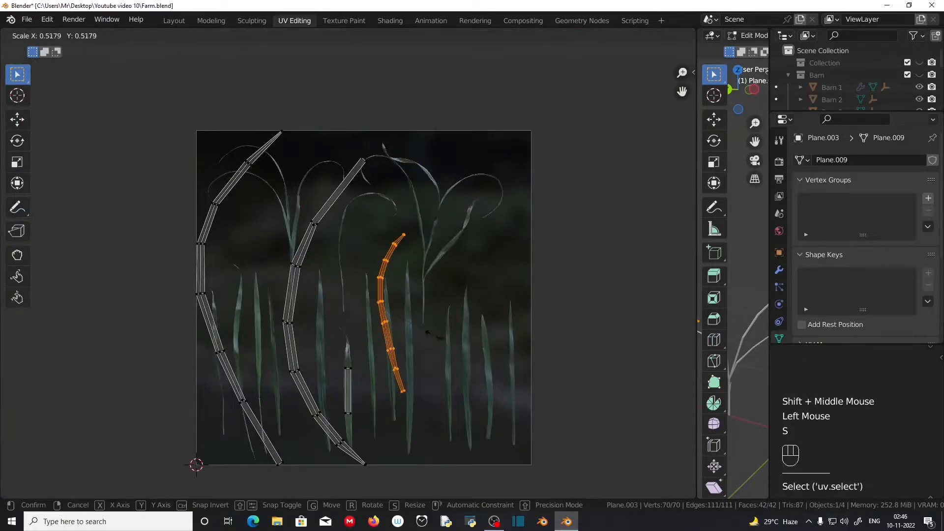
left_click(435, 336)
middle_click_drag(435, 336, 433, 285, "shift")
scroll(432, 285, "up", 3)
middle_click_drag(433, 285, 487, 315, "shift")
left_click_drag(396, 339, 469, 413)
middle_click_drag(469, 413, 452, 322, "shift")
key("g")
left_click(472, 476)
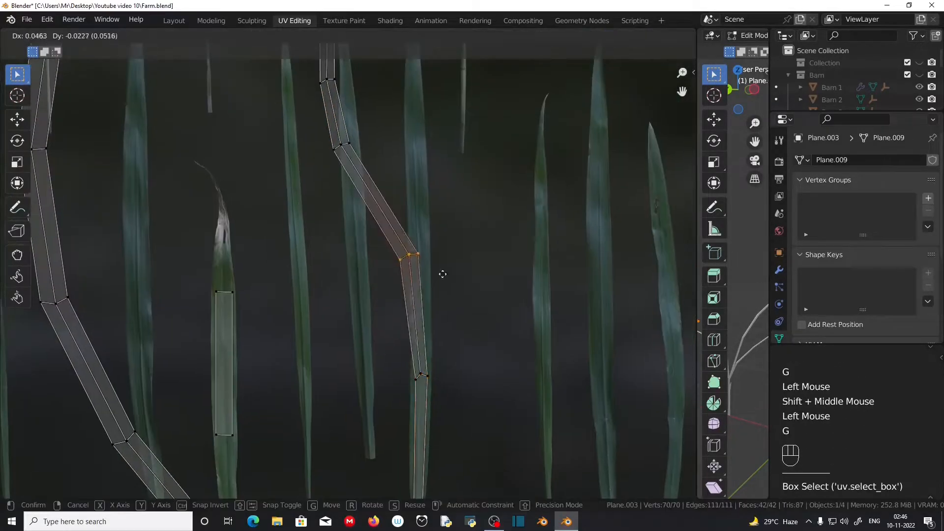
Straighten the island's remaining vertex rows along the tallest blade up to its tip.
left_click(453, 290)
middle_click_drag(384, 162, 381, 261, "shift")
left_click_drag(315, 224, 355, 255)
key("g")
left_click(431, 284)
middle_click_drag(369, 197, 359, 279, "shift")
left_click_drag(290, 246, 331, 276)
key("g")
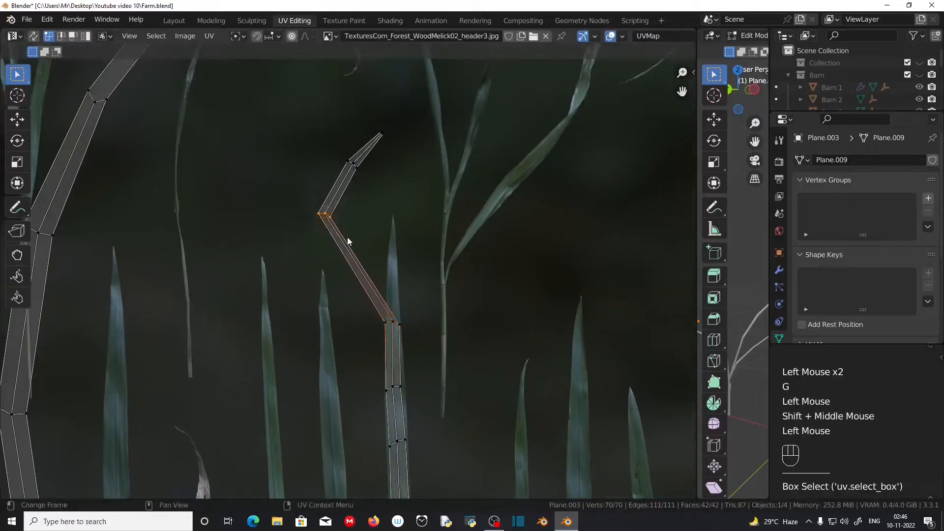
left_click(415, 290)
left_click_drag(339, 150, 382, 191)
key("g")
left_click(422, 256)
Select the whole island on the tallest blade, then scale and move it along Y to match the blade's length.
middle_click_drag(401, 290, 420, 44, "shift")
left_click(86, 36)
left_click(393, 256)
key("s")
key("y")
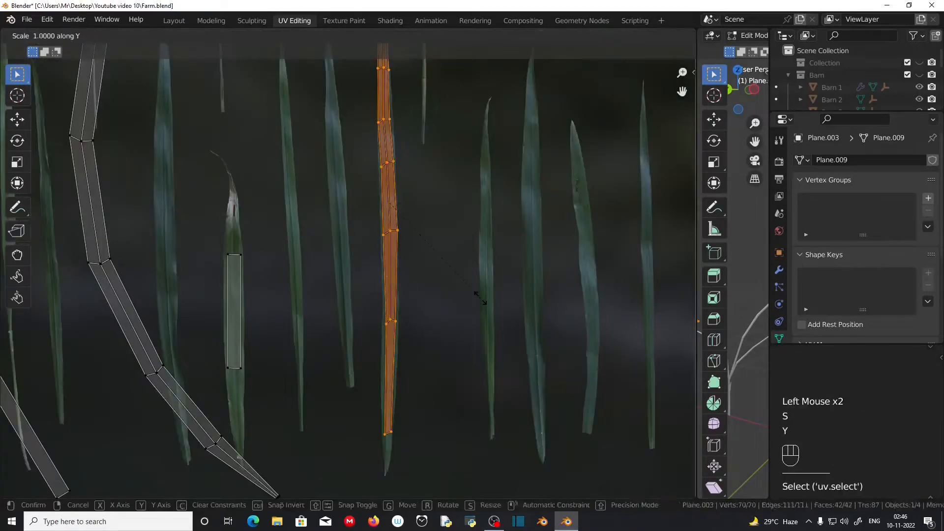
left_click(470, 289)
key("g")
key("y")
left_click(425, 378)
Switch to vertex selection, then scale and move a lower vertex row of the island to the tallest blade's width.
middle_click_drag(412, 475, 417, 352, "shift")
scroll(417, 352, "up", 2)
left_click(49, 36)
left_click_drag(344, 359, 438, 401)
key("s")
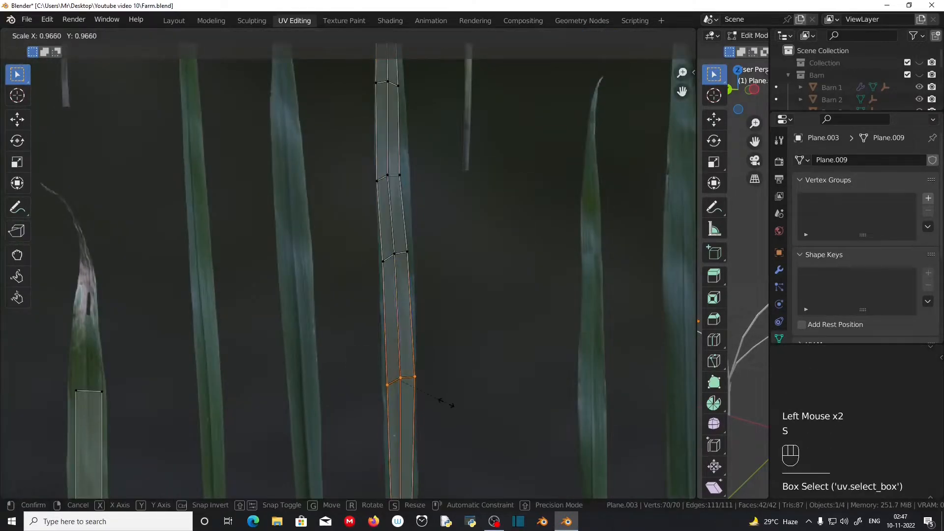
left_click(446, 404)
key("g")
left_click(445, 402)
Adjust the island's upper vertex row and tip to the outline of the tallest blade.
middle_click_drag(393, 167, 393, 302, "shift")
left_click_drag(358, 289, 408, 329)
key("g")
left_click(414, 330)
middle_click_drag(403, 207, 398, 300, "shift")
left_click_drag(362, 150, 412, 120)
key("g")
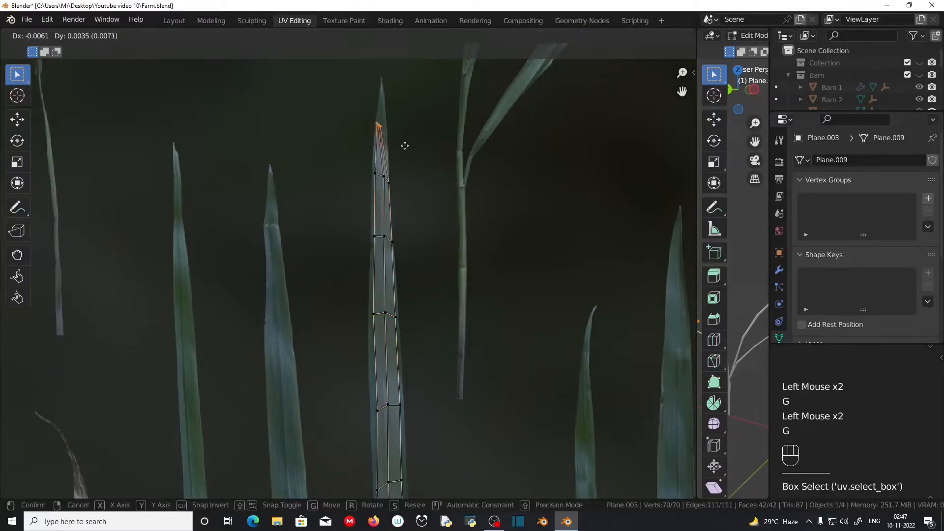
left_click(403, 139)
Scale down the middle curved UV island and move it onto the long blade beside the short pale-tipped one.
scroll(396, 142, "down", 6)
left_click(85, 36)
left_click(235, 255)
key("s")
left_click(279, 210)
left_click(289, 266)
scroll(275, 274, "up", 5)
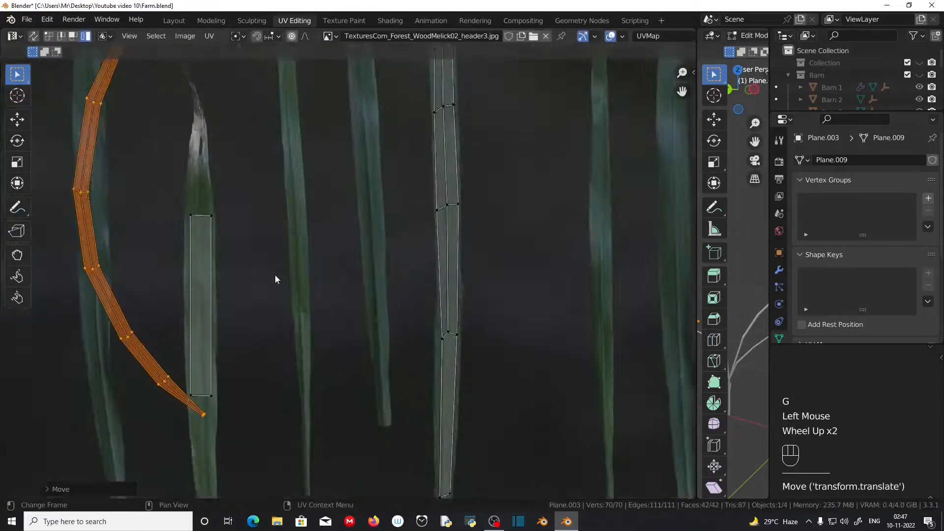
Move the middle island's lower end and lower vertex rows onto the long blade.
middle_click_drag(276, 274, 439, 96, "shift")
left_click_drag(344, 225, 376, 255)
key("g")
left_click(299, 374)
left_click_drag(308, 194, 335, 219)
key("g")
left_click(287, 307)
left_click_drag(275, 150, 312, 180)
key("g")
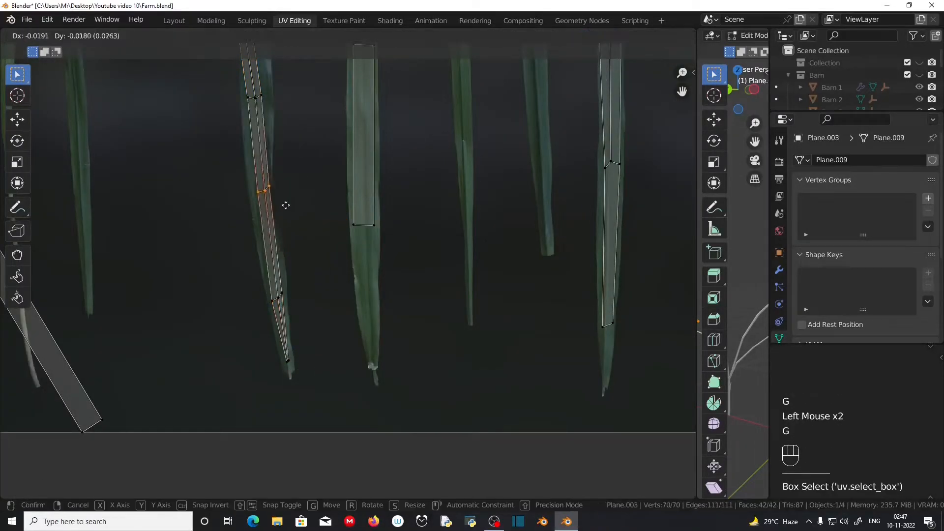
left_click(282, 220)
Straighten the middle island's upper vertex rows along the long blade towards its tip.
middle_click_drag(280, 167, 274, 329, "shift")
left_click_drag(210, 162, 277, 274)
key("g")
middle_click_drag(270, 267, 278, 413, "shift")
left_click_drag(231, 217, 282, 268)
key("g")
left_click(283, 276)
middle_click_drag(302, 236, 310, 311, "shift")
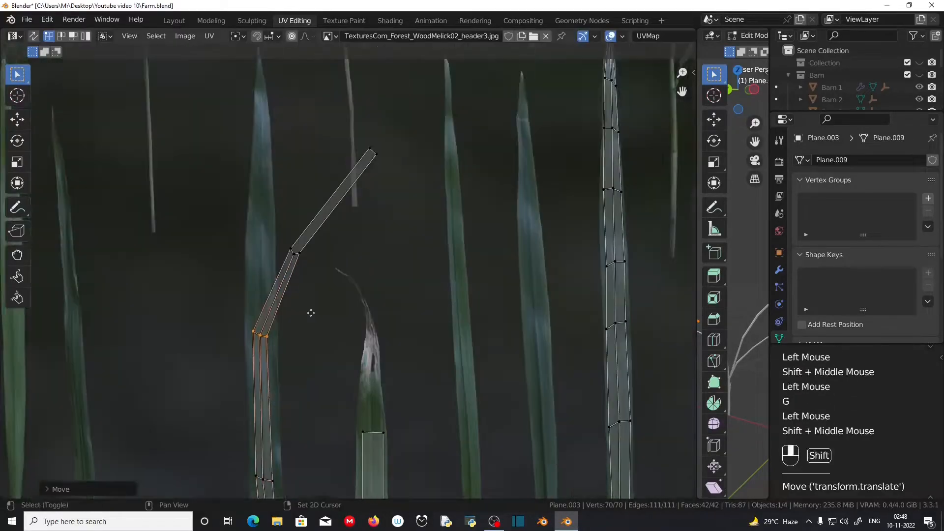
left_click_drag(278, 222, 325, 275)
key("g")
left_click(287, 265)
Move the last curved UV island over to the far group of blades and rescale it to their length.
left_click(225, 169)
key("g")
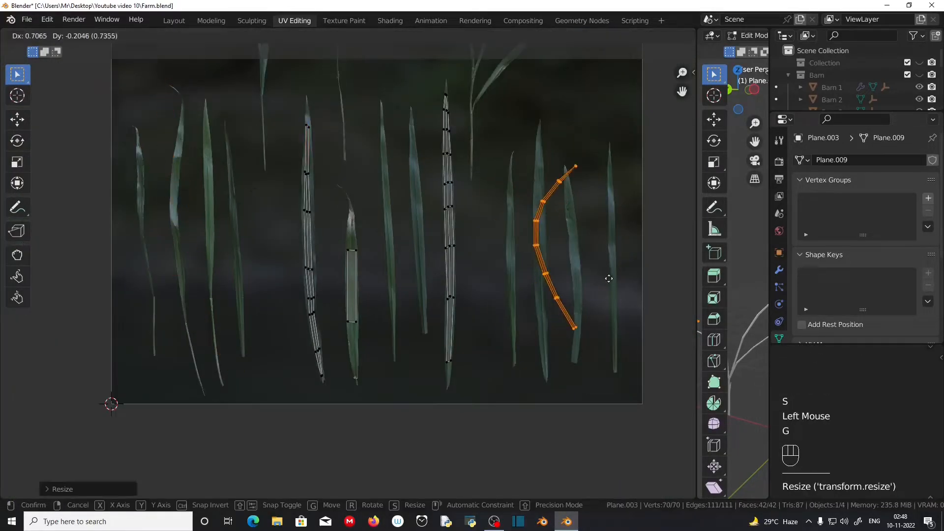
left_click(608, 277)
key("s")
left_click(615, 283)
Fit the last curved island's lower vertex rows onto the longest blade of the far group.
scroll(462, 301, "up", 2)
middle_click_drag(462, 301, 123, 236, "shift")
left_click(241, 239)
middle_click_drag(255, 147, 272, 285, "shift")
left_click_drag(218, 233, 276, 283)
key("g")
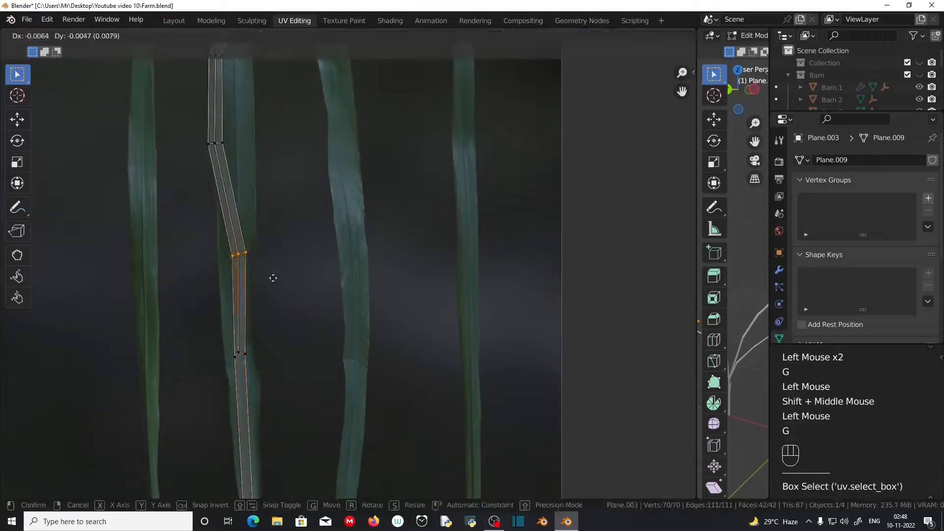
left_click(272, 278)
Straighten the last island's upper vertices along its blade and place the end vertices near the blade's tip.
middle_click_drag(265, 148, 303, 284, "shift")
left_click_drag(231, 261, 301, 305)
key("g")
left_click(315, 59)
scroll(320, 78, "down", 2)
middle_click_drag(328, 147, 343, 184, "shift")
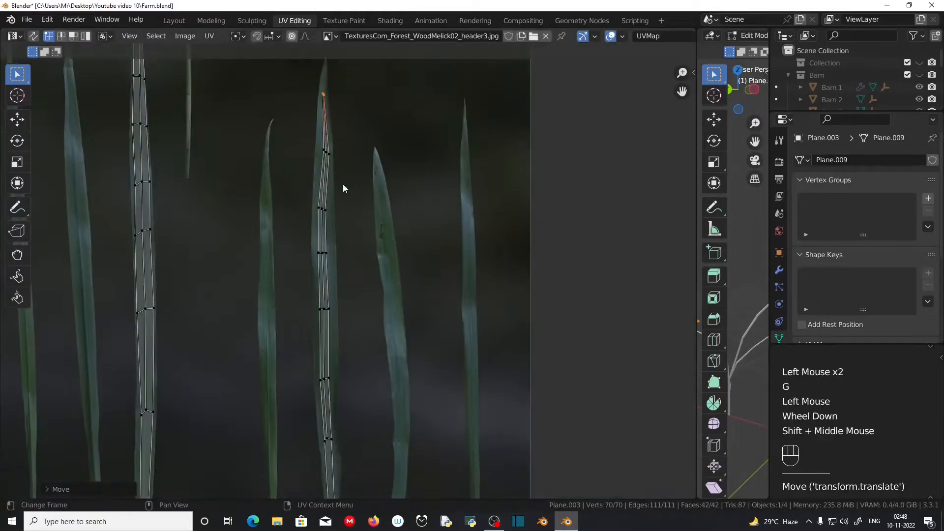
Select the whole last island and widen it along X to fill its blade.
left_click(85, 36)
left_click(329, 305)
key("s")
key("x")
left_click(373, 307)
Shift a middle vertex row of the widened island to follow its blade using vertex selection.
middle_click_drag(354, 344, 332, 187, "shift")
middle_click_drag(316, 285, 325, 428, "shift")
middle_click_drag(319, 158, 329, 300, "shift")
middle_click_drag(324, 162, 335, 305, "shift")
left_click_drag(295, 275, 353, 326)
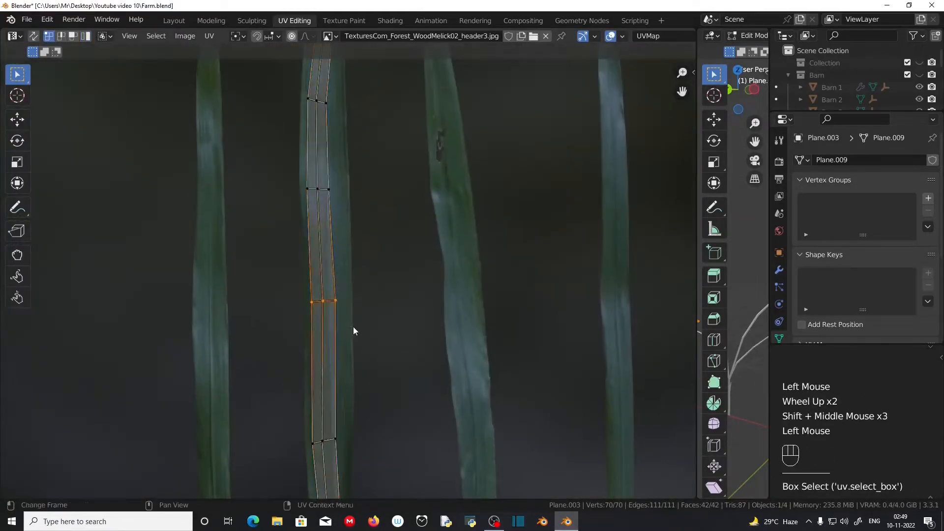
key("g")
left_click(355, 327)
Examine how all of the plant's fitted UV islands lie over the grass image.
middle_click_drag(418, 193, 400, 394, "shift")
scroll(400, 394, "down", 2)
scroll(387, 393, "down", 3)
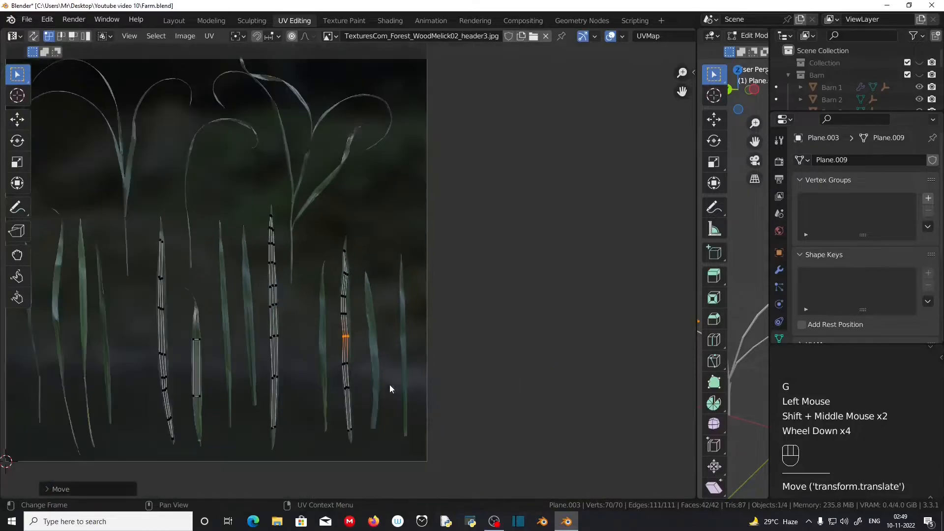
middle_click_drag(235, 338, 270, 286, "shift")
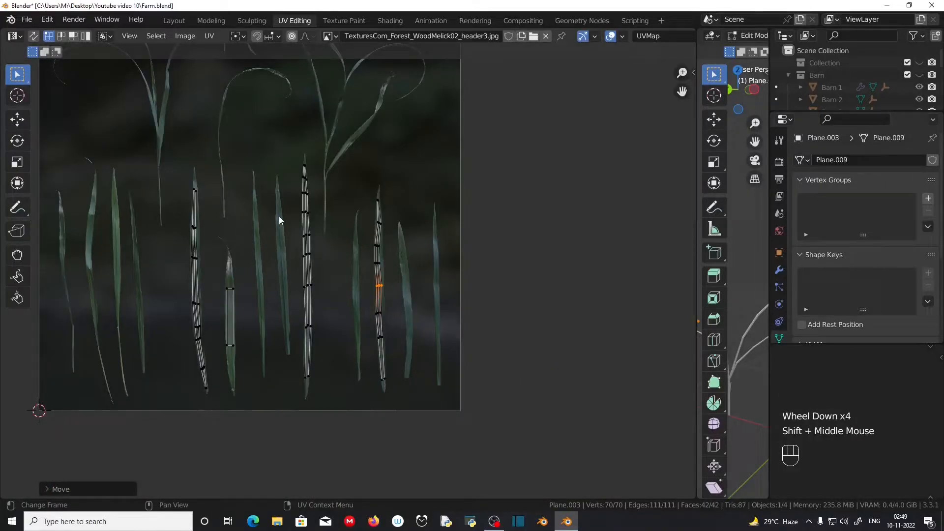
middle_click_drag(282, 223, 309, 293, "shift")
left_click_drag(697, 285, 407, 280)
Replace the Grass 1 material's image texture with TexturesCom_Forest_WoodMelick02_512_albedo.tif in the Shading workspace.
left_click(393, 22)
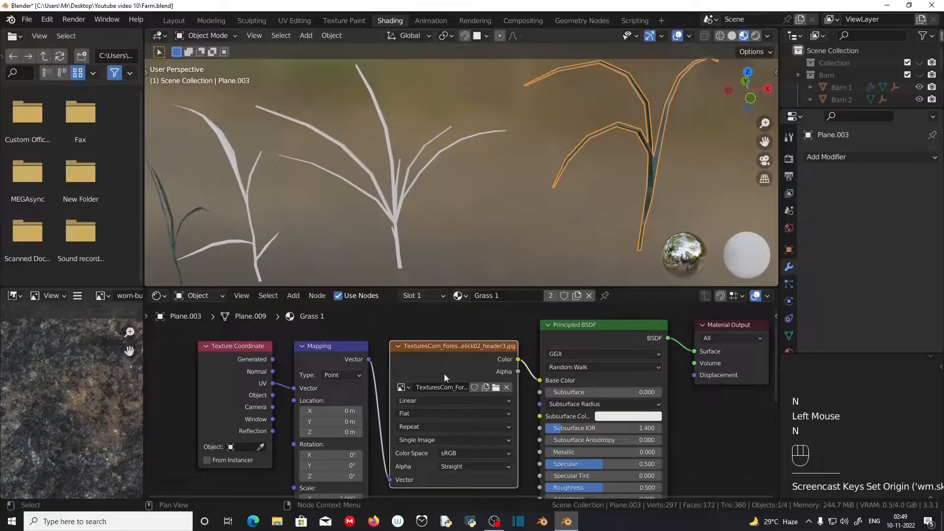
scroll(444, 374, "up", 3)
scroll(440, 345, "down", 2)
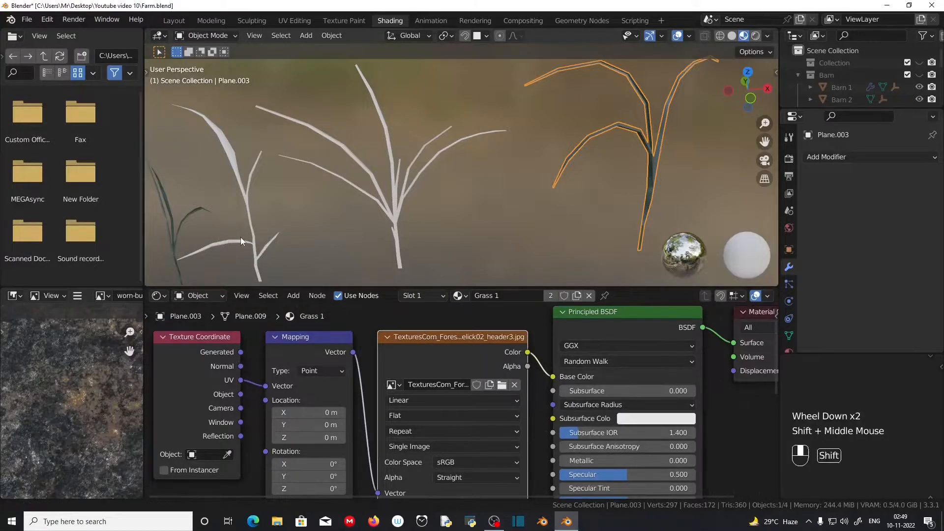
middle_click_drag(240, 237, 355, 212, "shift")
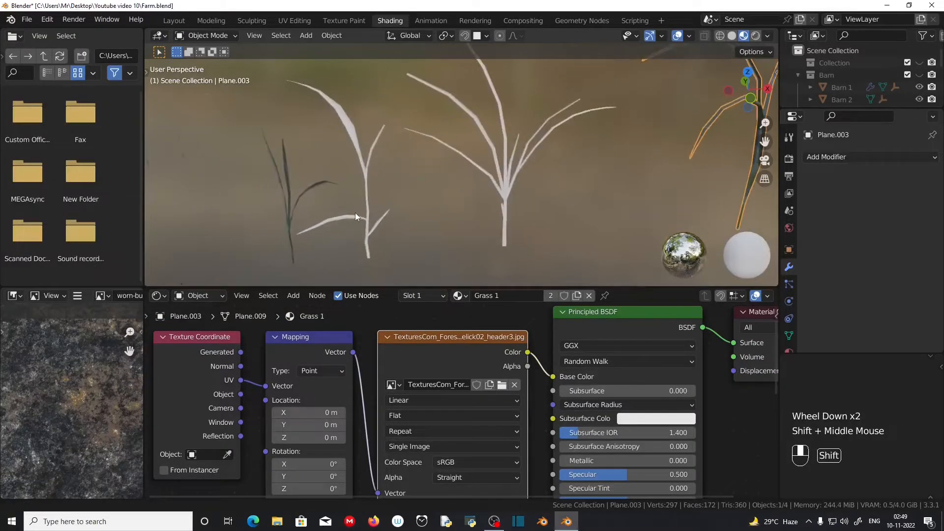
left_click(502, 384)
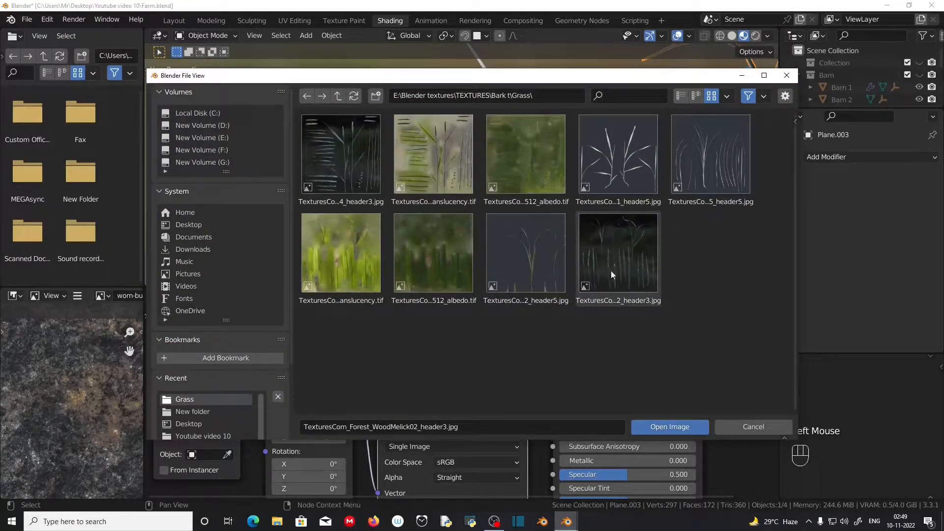
left_click(346, 237)
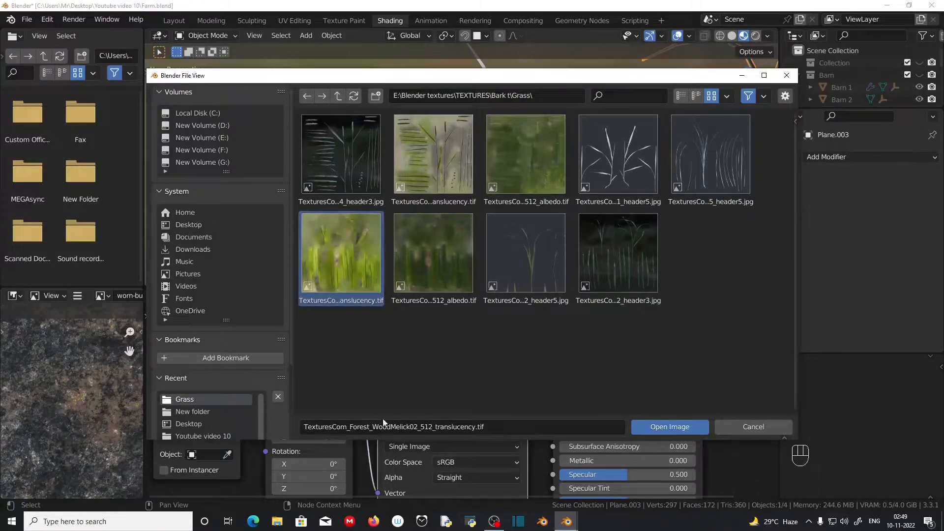
left_click(430, 278)
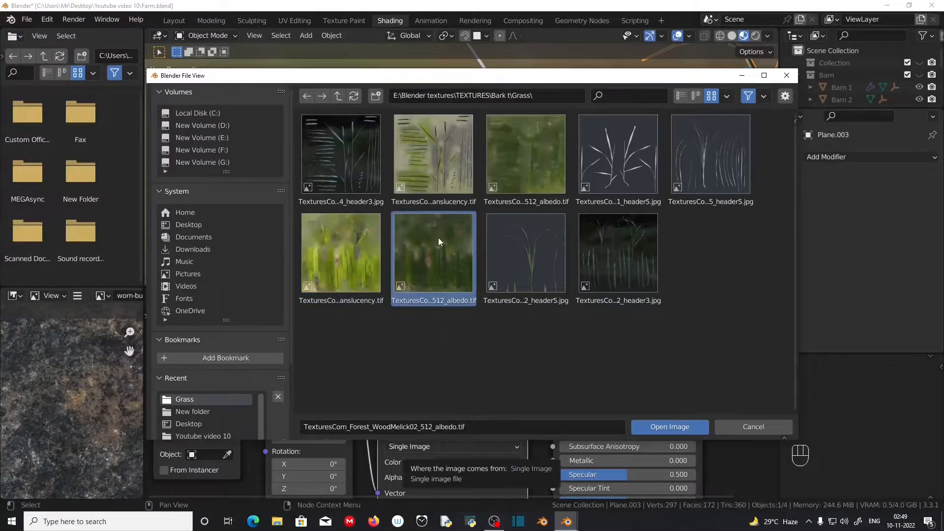
left_click(669, 427)
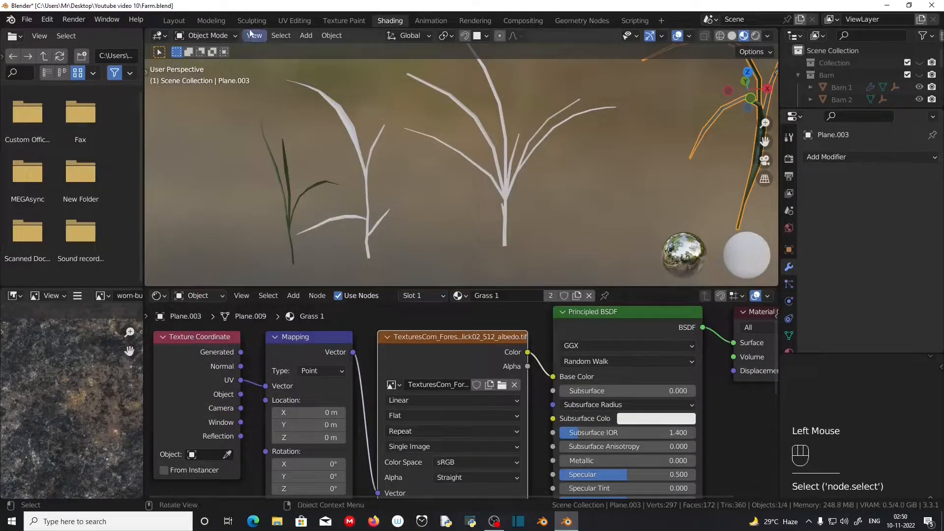
Return to the UV Editing workspace and enlarge the UV editor so it takes most of the 3D view's width.
left_click(294, 20)
scroll(192, 263, "up", 6)
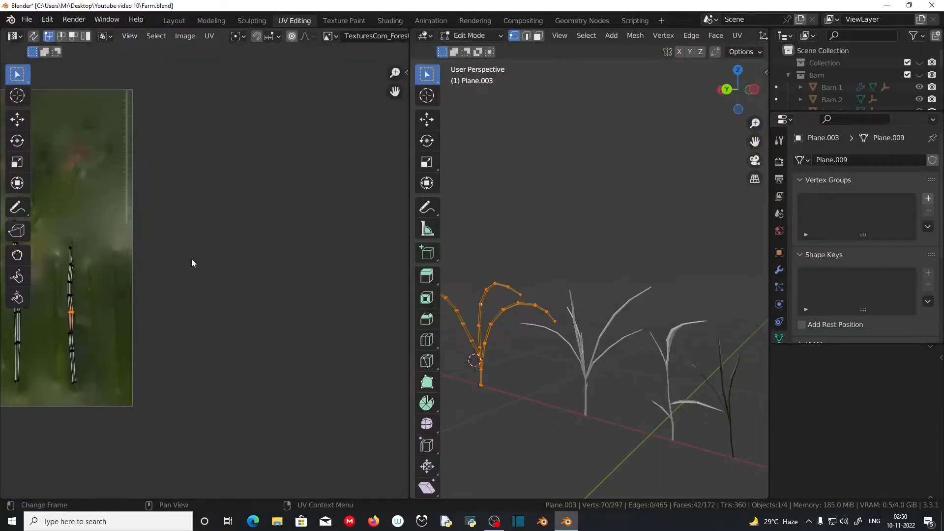
middle_click_drag(147, 263, 1, 294)
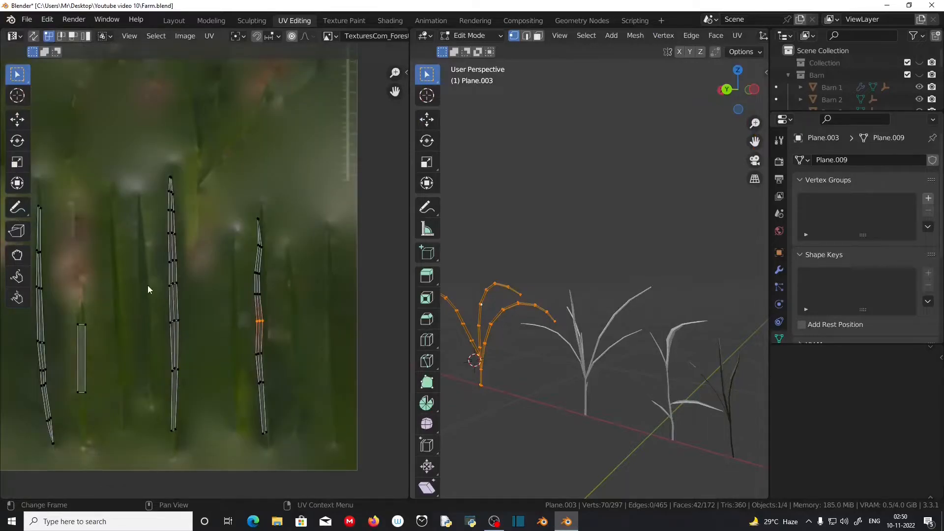
scroll(147, 288, "up", 3)
middle_click_drag(143, 290, 206, 263)
left_click_drag(410, 297, 677, 315)
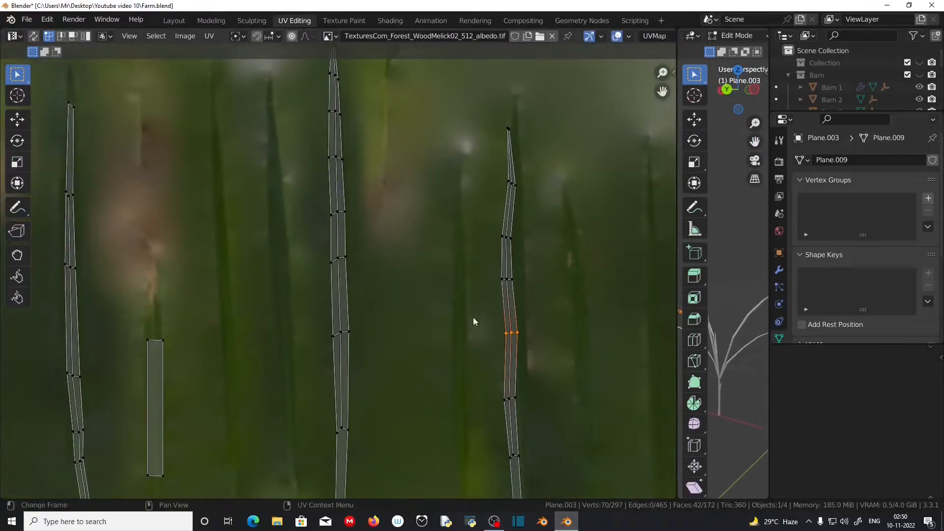
Examine how each of the plant's UV islands lines up with the blades in the WoodMelick02 albedo image.
middle_click_drag(219, 374, 250, 279)
scroll(303, 230, "down", 2)
scroll(273, 296, "up", 2)
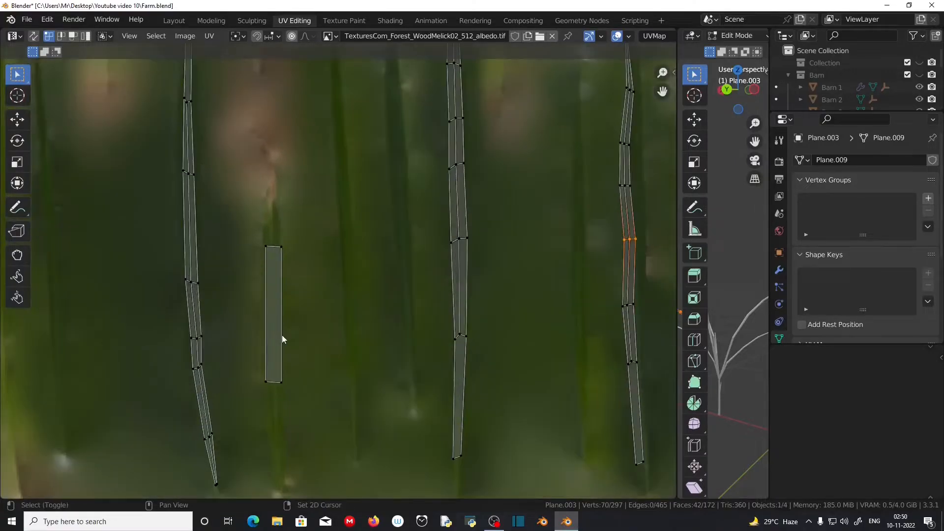
middle_click_drag(282, 335, 296, 290, "shift")
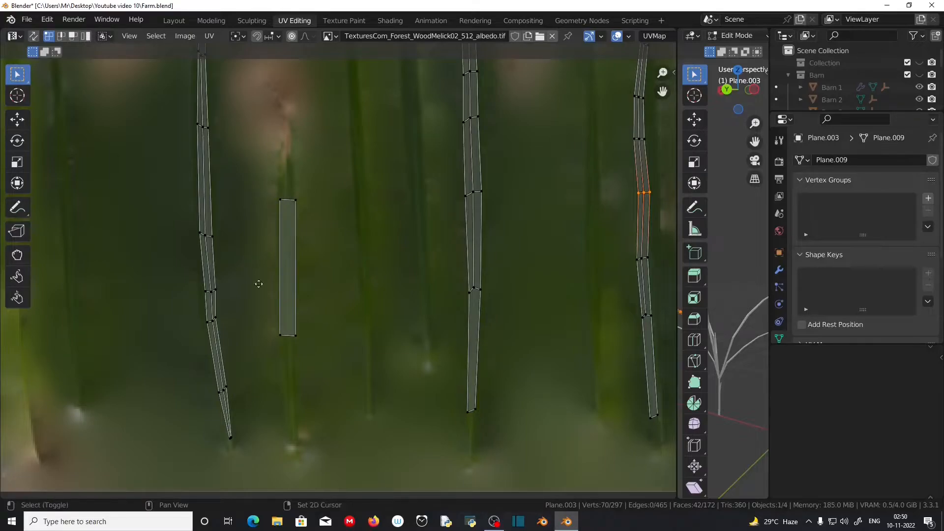
middle_click_drag(258, 284, 319, 365)
middle_click_drag(379, 307, 139, 377)
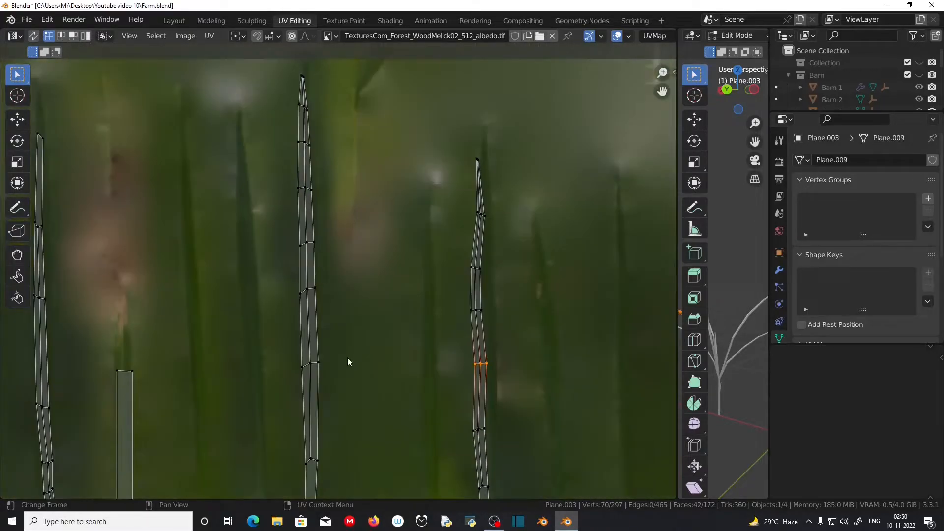
scroll(338, 345, "down", 1)
middle_click_drag(337, 353, 306, 303)
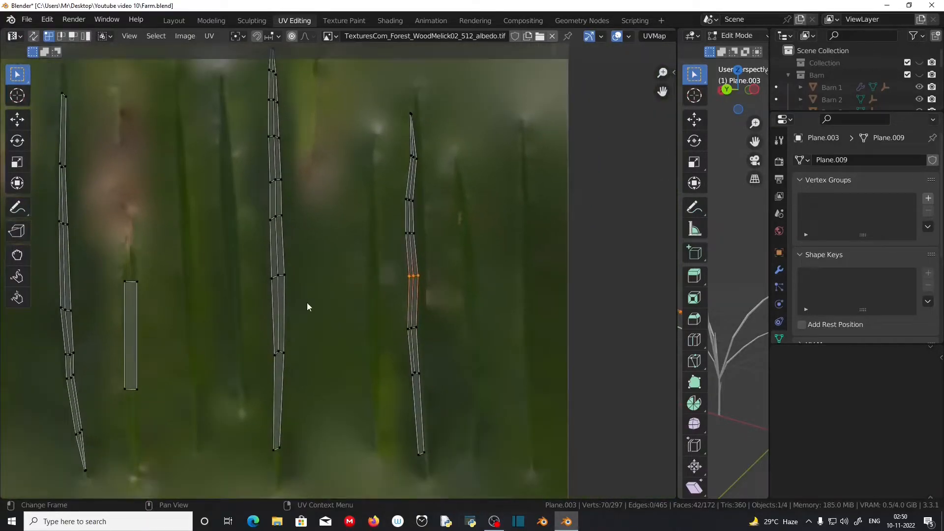
middle_click_drag(333, 343, 320, 298)
scroll(358, 305, "up", 2)
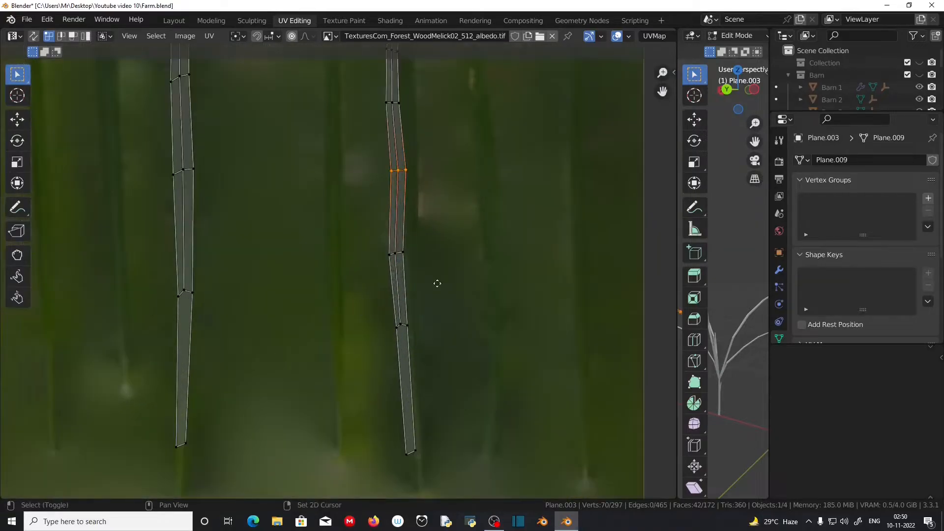
Shift the whole UV island of the rightmost grass blade slightly to the right along the X axis over the albedo texture.
middle_click_drag(436, 281, 397, 350)
key("4")
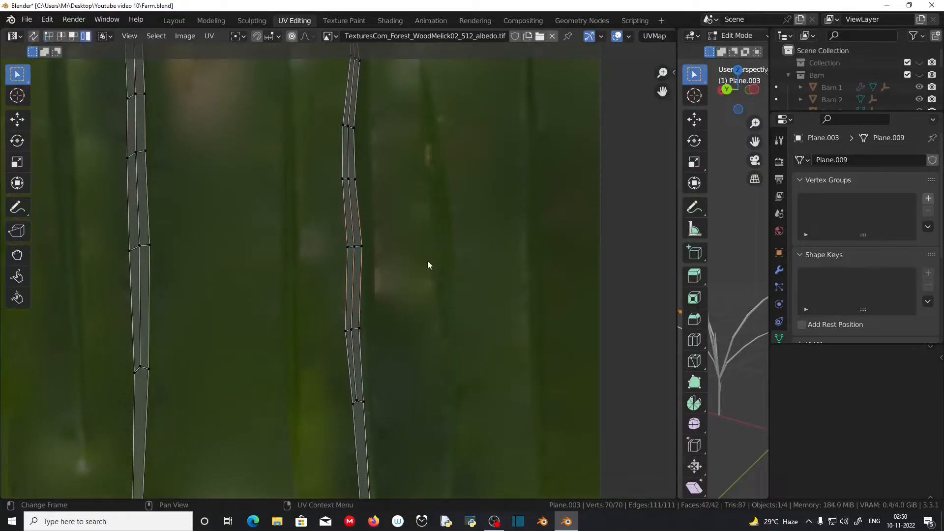
left_click(356, 258)
key("g")
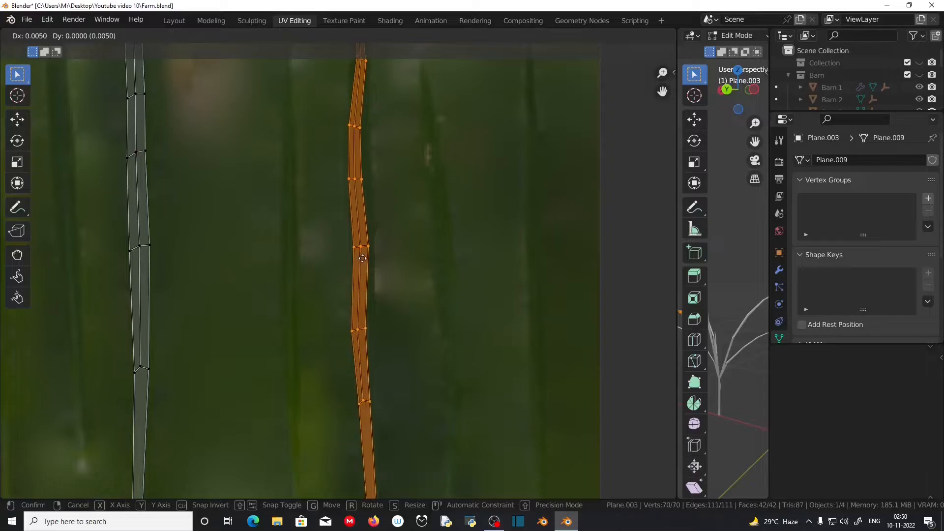
left_click(363, 261)
scroll(397, 298, "down", 2)
middle_click_drag(397, 302, 418, 310)
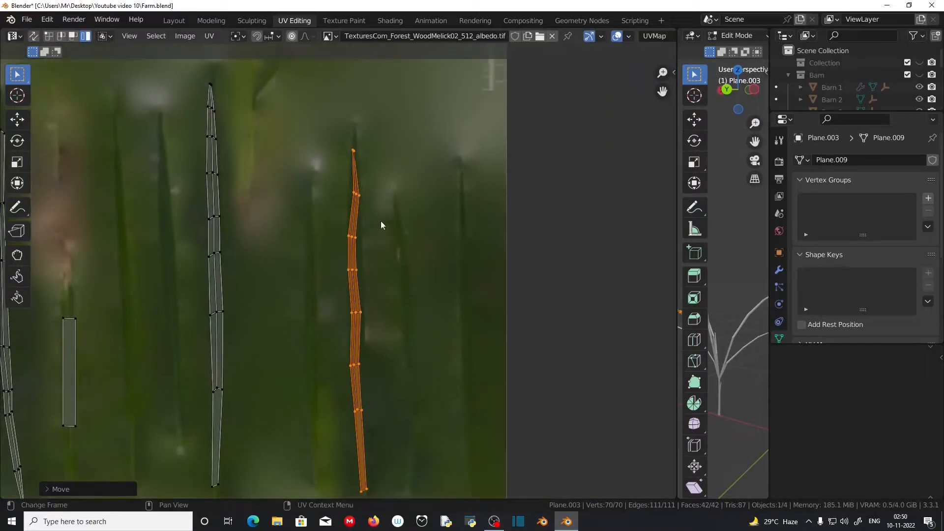
scroll(396, 437, "down", 2)
middle_click_drag(396, 430, 426, 374)
scroll(424, 379, "up", 4)
middle_click_drag(307, 393, 398, 409)
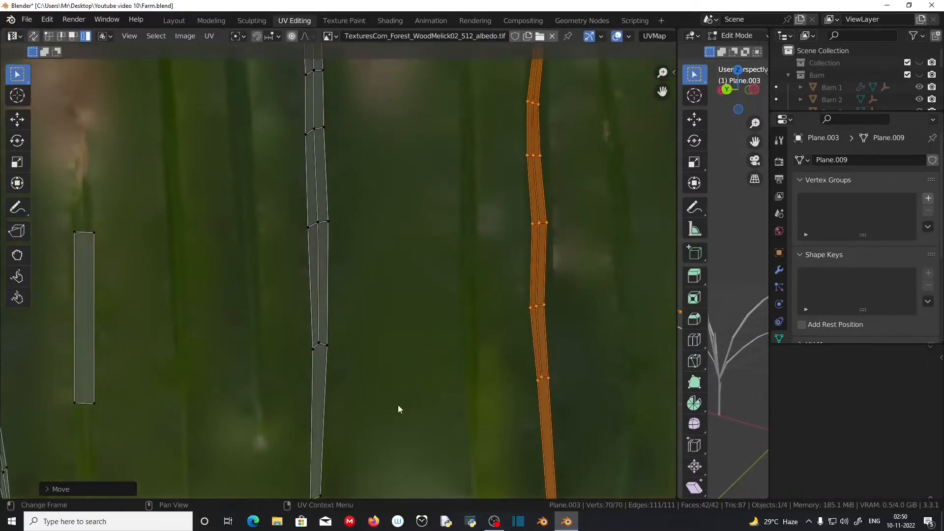
scroll(398, 409, "down", 4)
Widen the 3D viewport, then switch to the Shading workspace and check the textured grass clump.
left_click_drag(676, 368, 289, 367)
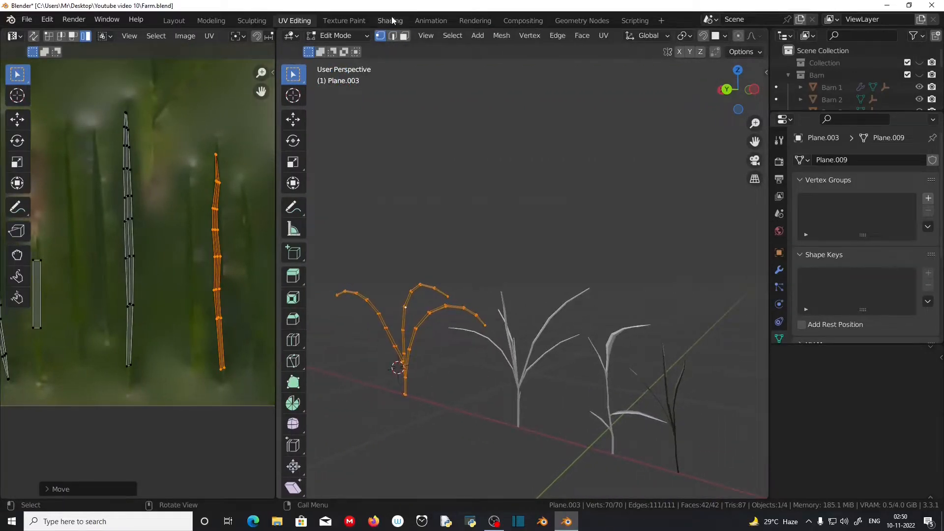
left_click(392, 20)
scroll(432, 213, "up", 1)
middle_click_drag(433, 214, 492, 211)
scroll(492, 211, "up", 2)
mouse_move(492, 211)
middle_mouse_down()
mouse_move(573, 208)
mouse_move(520, 217)
mouse_move(579, 225)
mouse_move(459, 229)
mouse_move(514, 225)
mouse_move(510, 271)
middle_mouse_up()
left_click(580, 214)
scroll(383, 237, "down", 2)
middle_click_drag(338, 228, 394, 227)
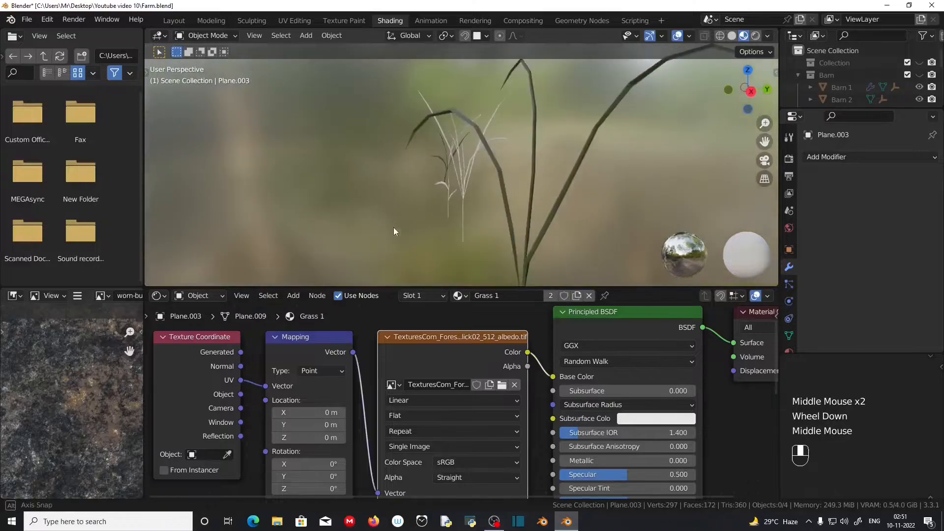
scroll(442, 231, "up", 2)
middle_click_drag(474, 234, 550, 235)
Enlarge the shader editor and duplicate the albedo image texture node, placing the copy below the original.
left_click_drag(515, 286, 514, 245)
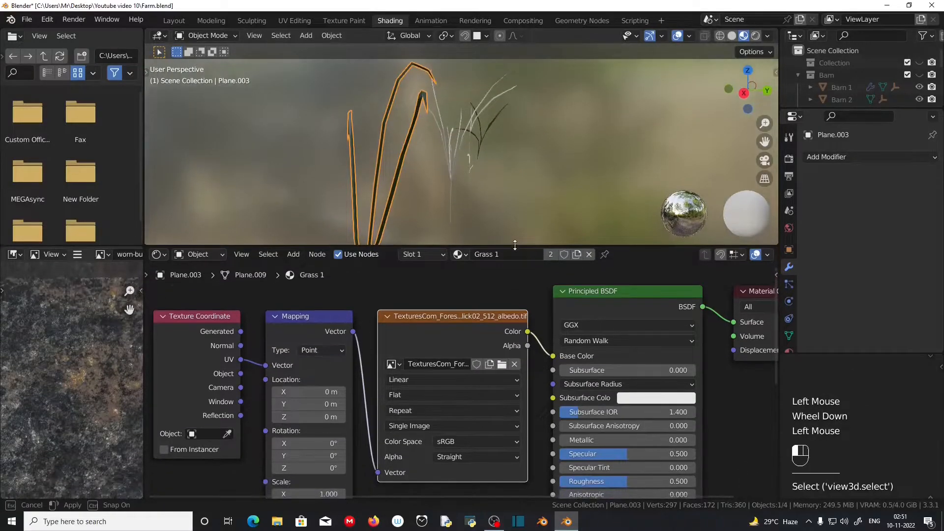
scroll(461, 317, "down", 1)
scroll(456, 357, "down", 2)
middle_click_drag(460, 365, 403, 348, "shift")
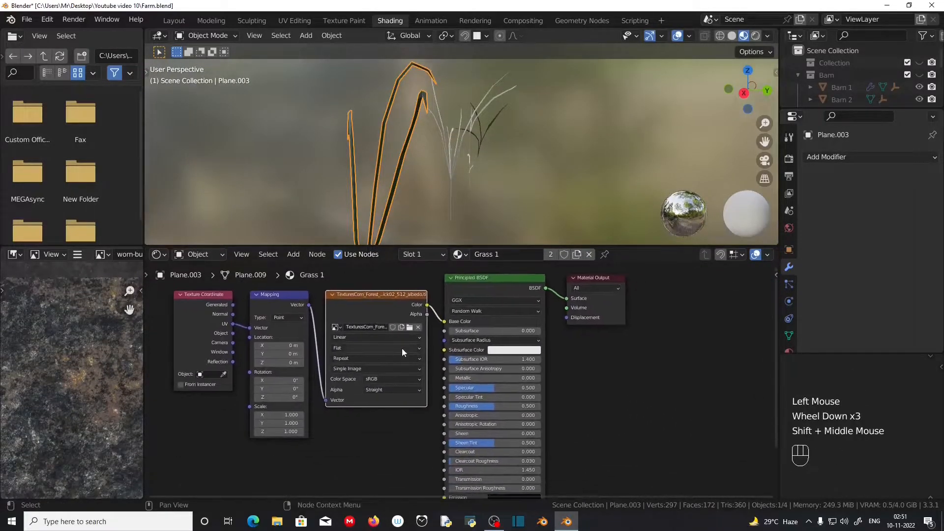
scroll(390, 308, "down", 1)
left_click(390, 307)
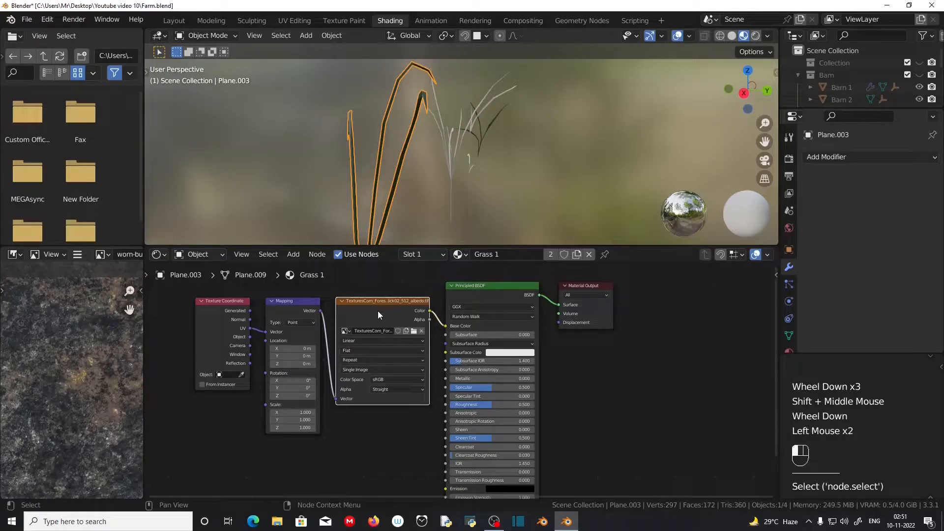
key("shift+d")
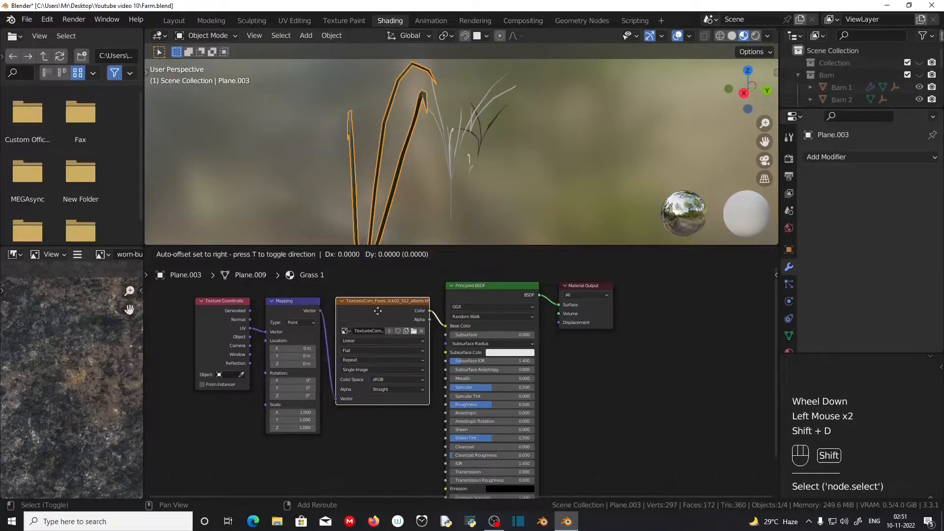
left_click(396, 409)
scroll(395, 410, "down", 2)
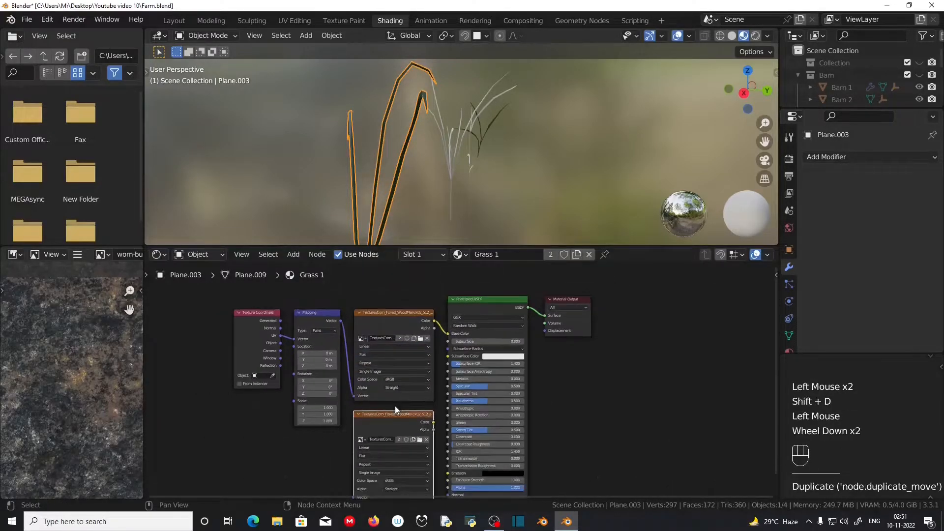
Link the Mapping node's Vector output to the Vector input of the duplicated image texture.
middle_click_drag(394, 411, 359, 337)
scroll(369, 308, "down", 1)
scroll(359, 338, "up", 1)
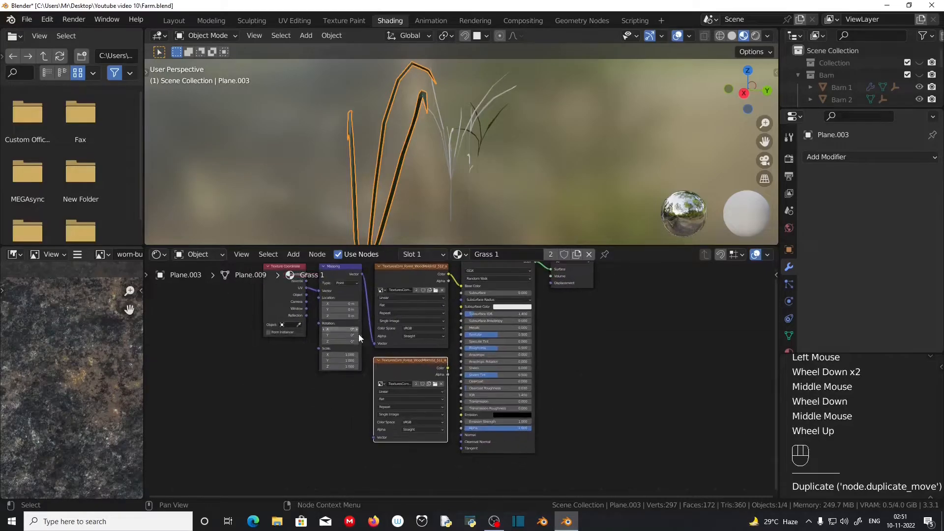
left_click(364, 272)
left_click_drag(361, 274, 373, 437)
Load TexturesCom_Forest_WoodMelick02_512_translucency.tif into the duplicated image texture node.
scroll(457, 427, "up", 4)
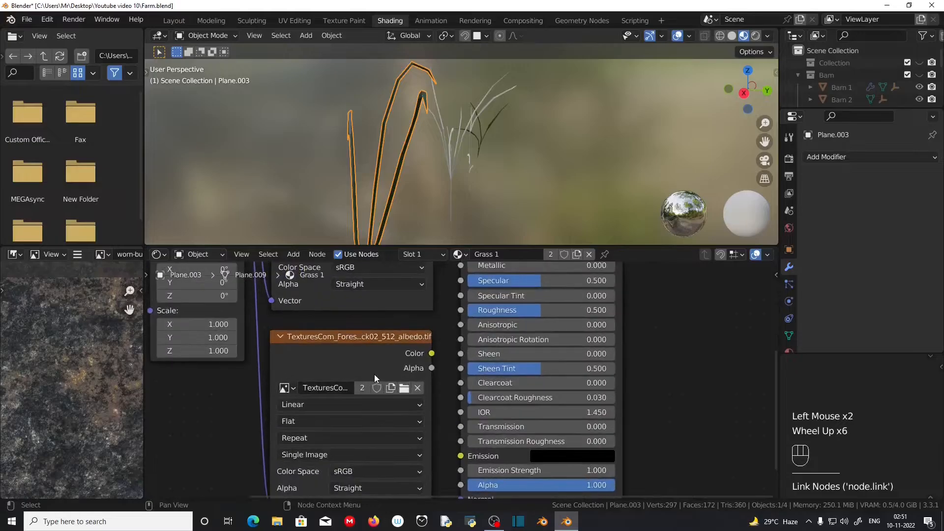
scroll(373, 373, "up", 4)
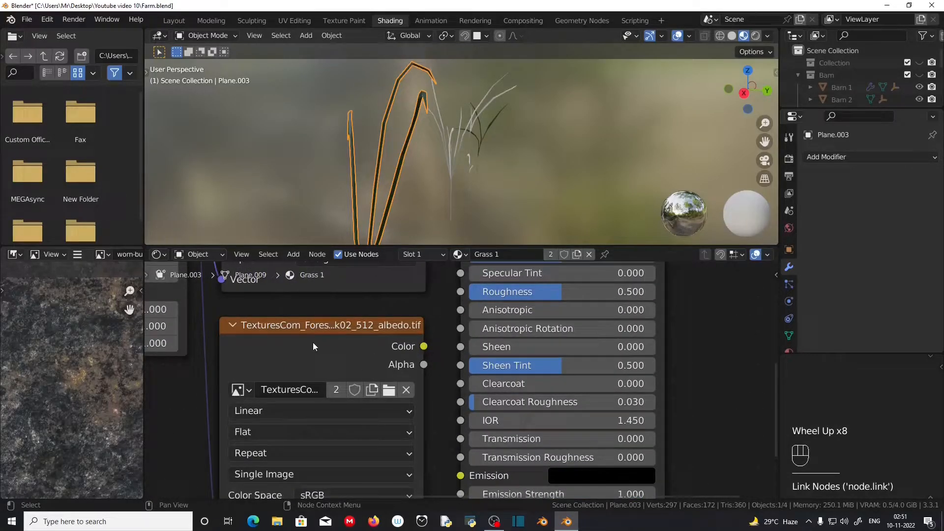
left_click(389, 389)
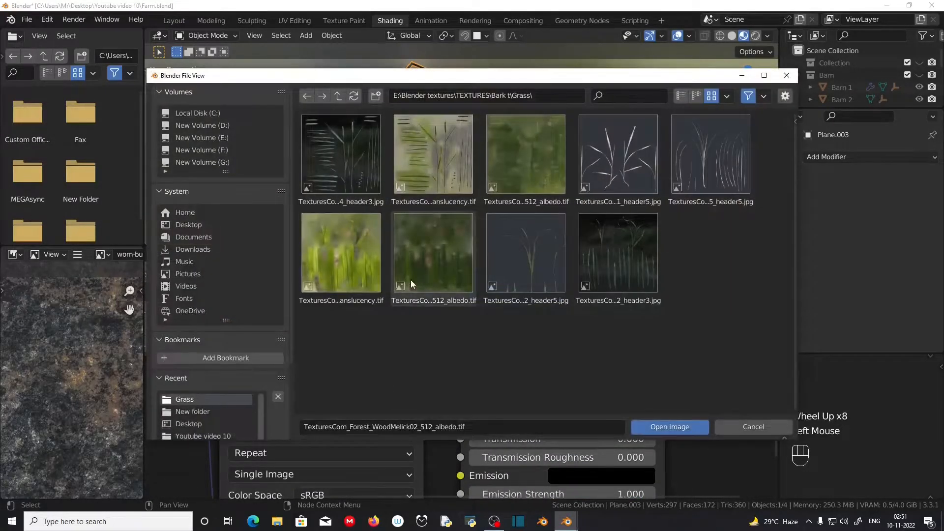
left_click(355, 270)
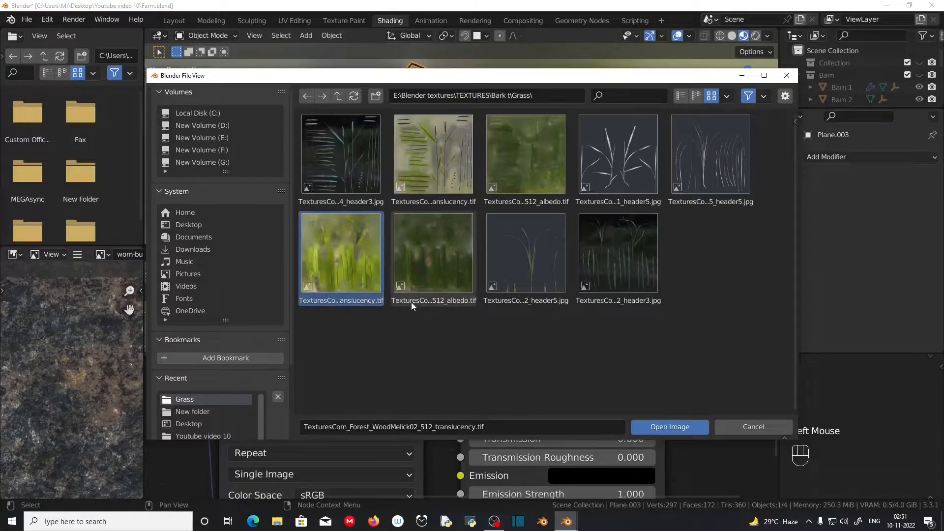
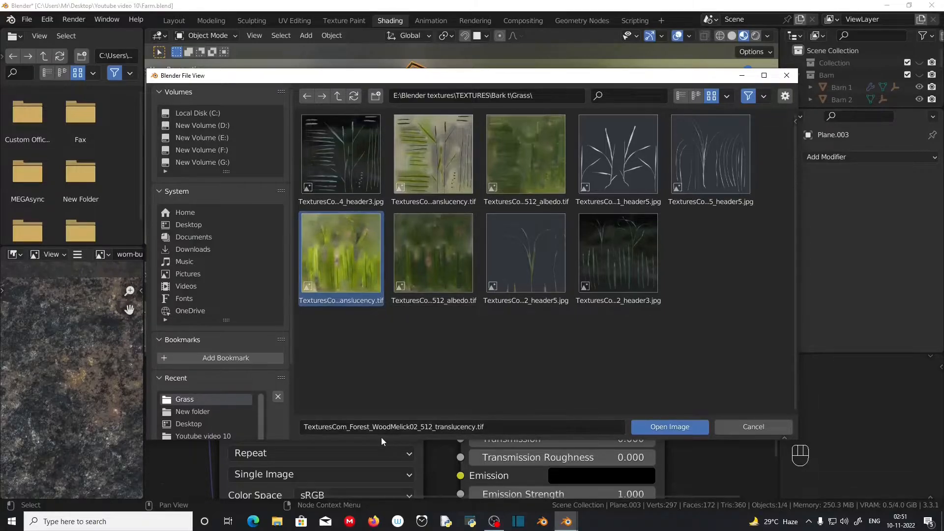
left_click(669, 427)
Move the Material Output node farther right to make room after the Principled BSDF.
scroll(443, 383, "down", 4)
scroll(356, 365, "down", 1)
middle_click_drag(442, 384, 364, 353, "shift")
middle_click_drag(547, 331, 499, 448)
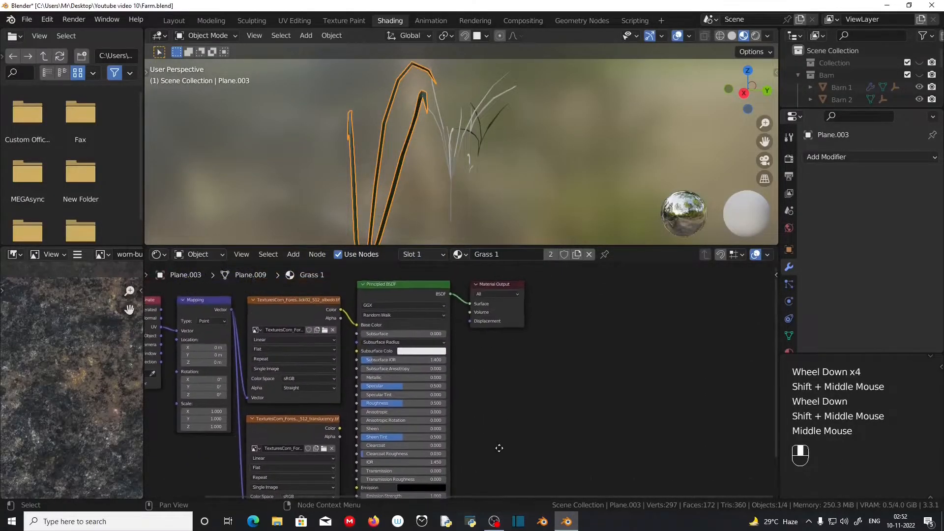
left_click_drag(505, 284, 620, 297)
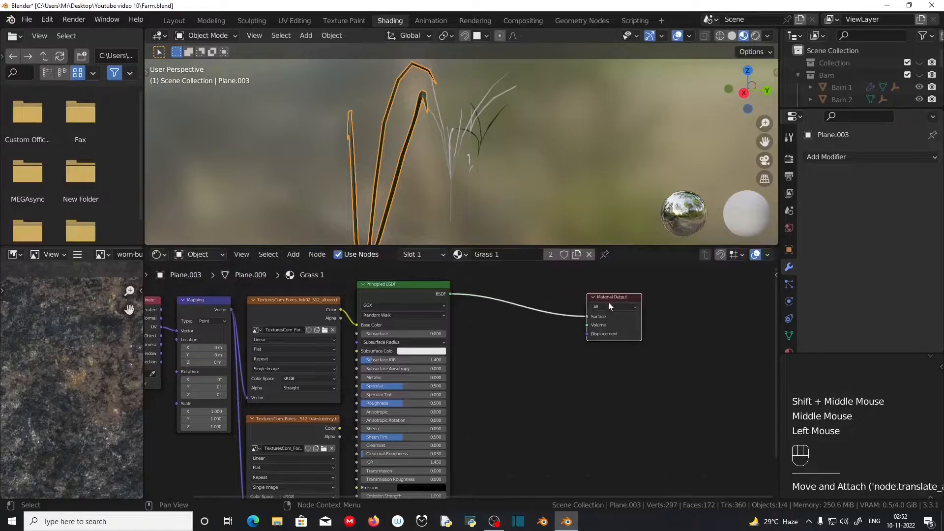
Add a Translucent BSDF below the Principled BSDF and feed its Color from the translucency texture's Color output.
middle_click_drag(258, 437, 288, 299, "shift")
key("shift+a")
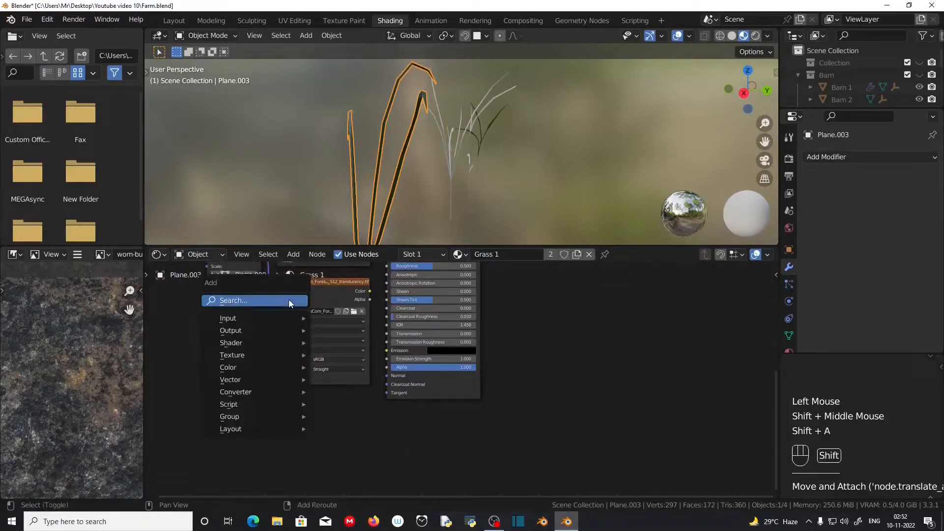
mouse_move(263, 344)
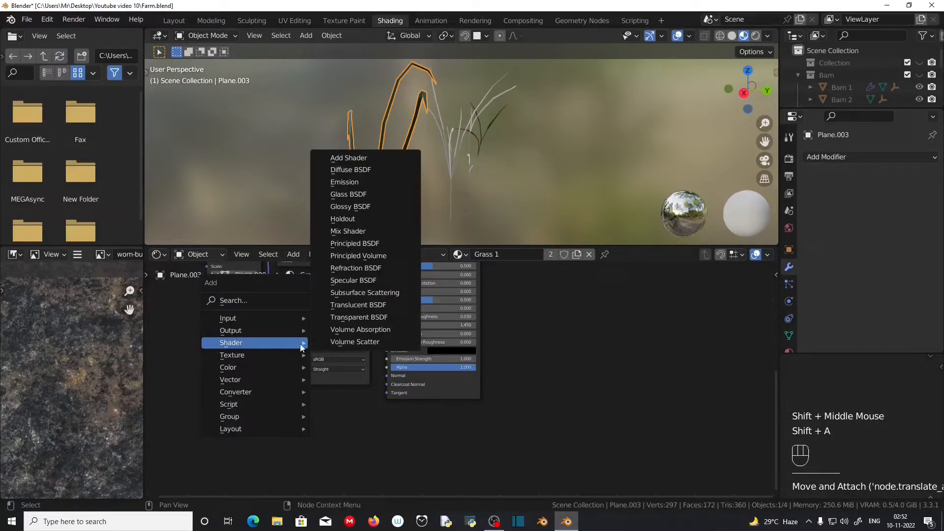
left_click(388, 306)
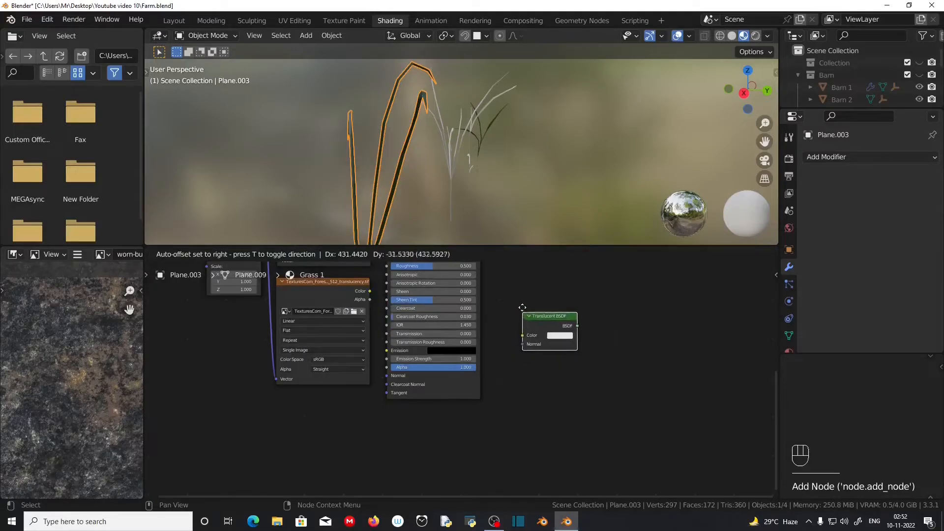
left_click(417, 429)
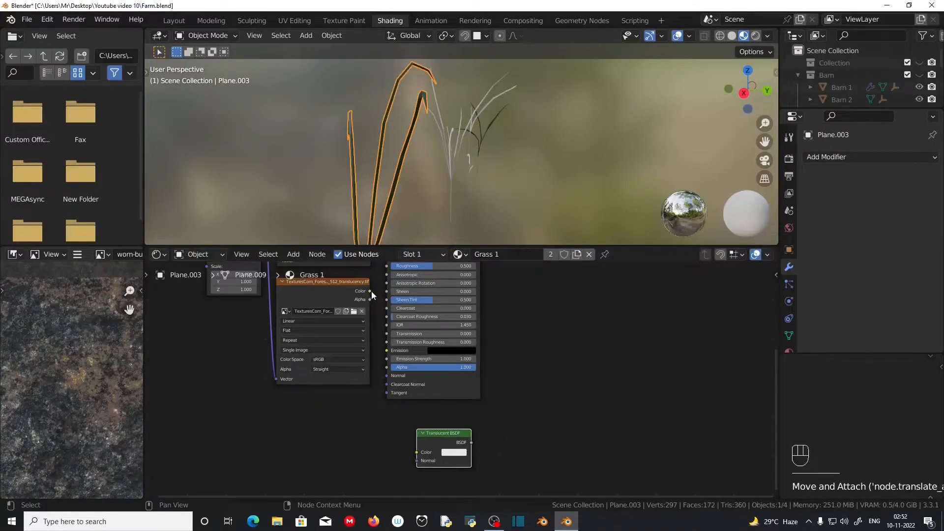
left_click_drag(370, 291, 415, 449)
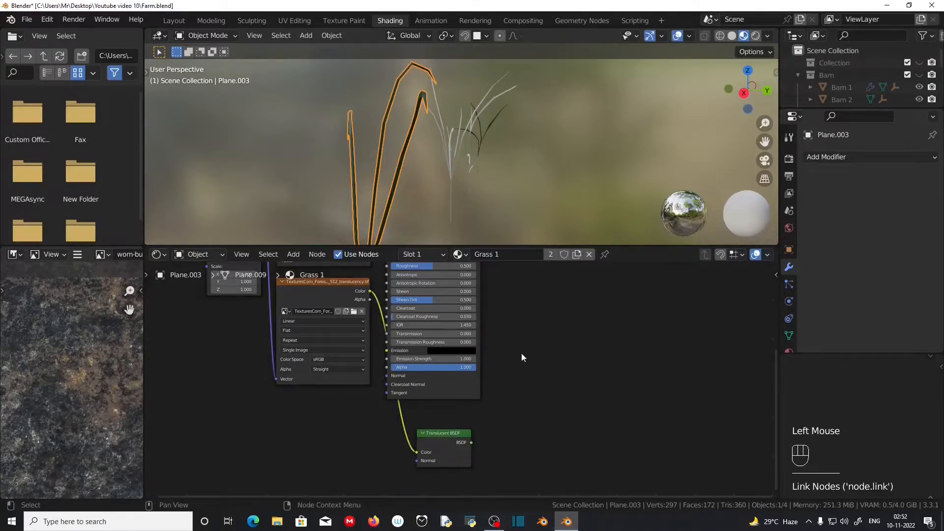
Insert a Mix Shader on the link between the Principled BSDF and the Material Output.
scroll(521, 353, "down", 2)
middle_click_drag(521, 353, 448, 387, "shift")
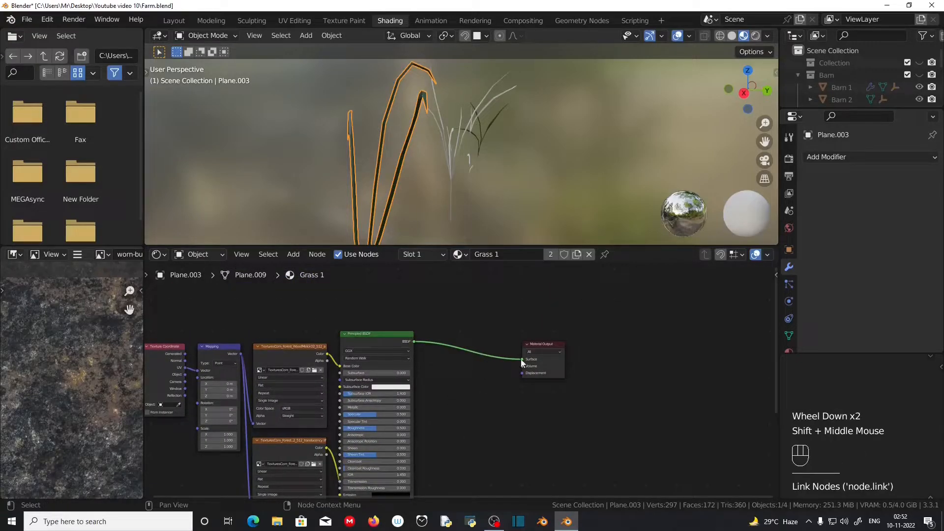
middle_click_drag(426, 430, 392, 359, "shift")
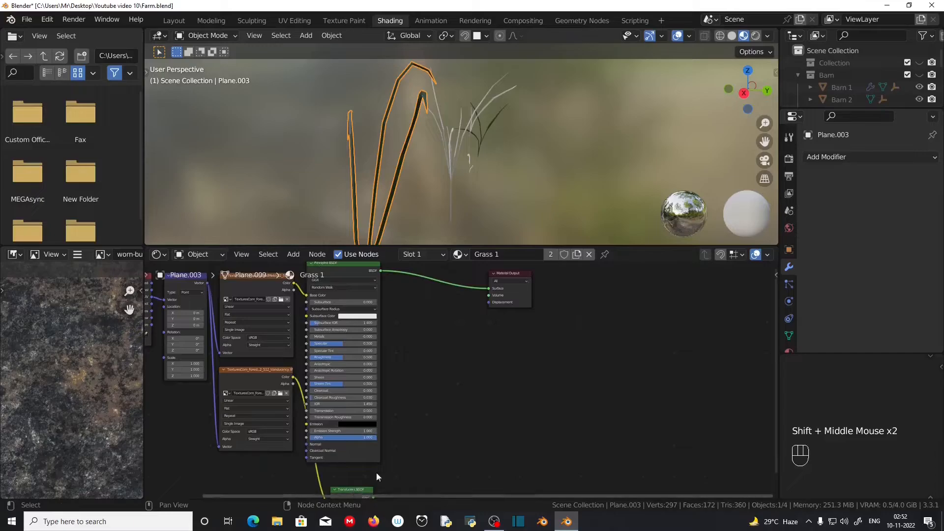
scroll(412, 323, "down", 1)
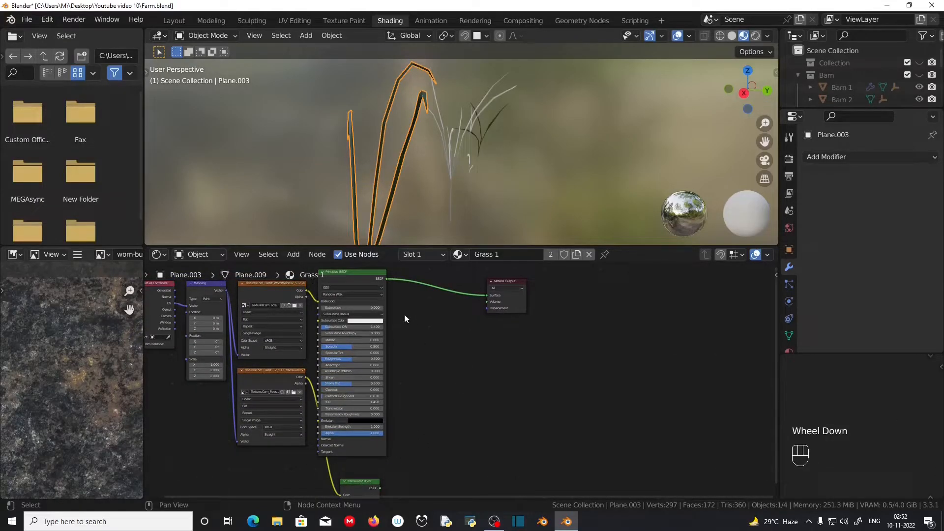
scroll(336, 377, "down", 1)
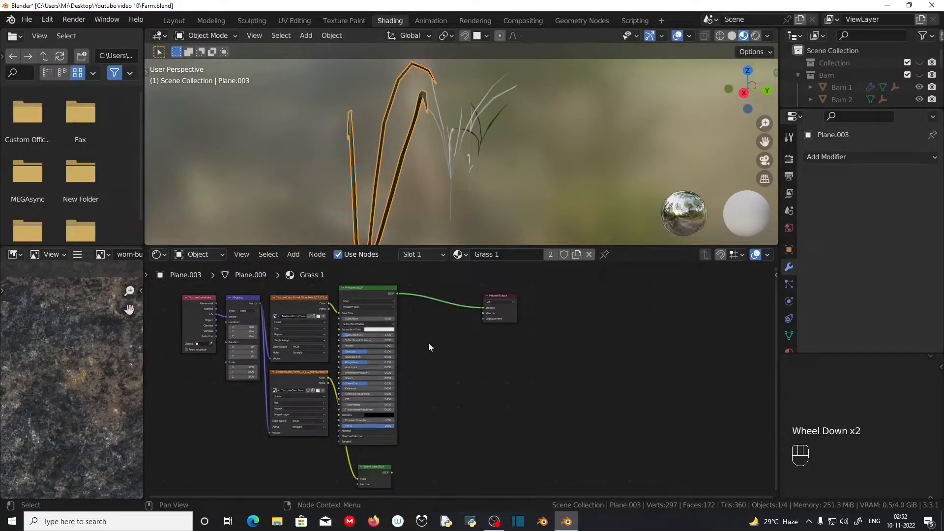
key("shift+a")
mouse_move(423, 335)
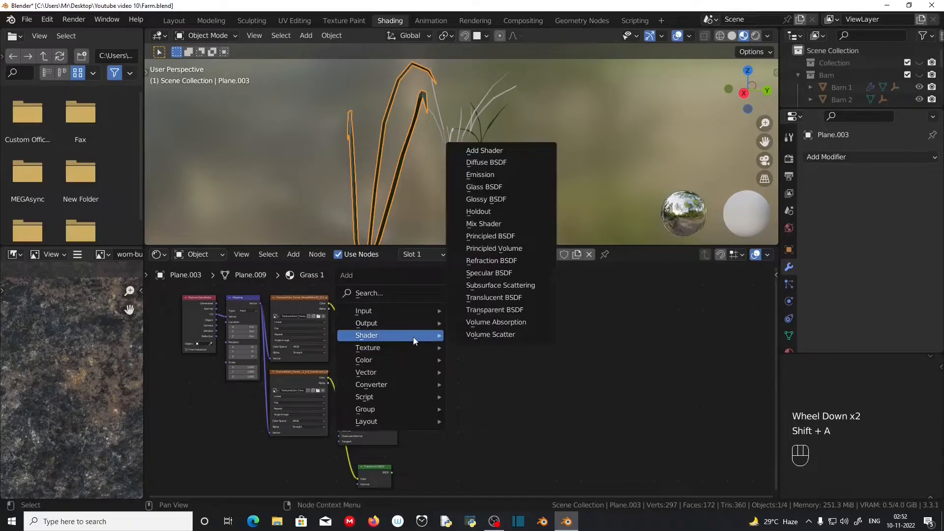
left_click(521, 224)
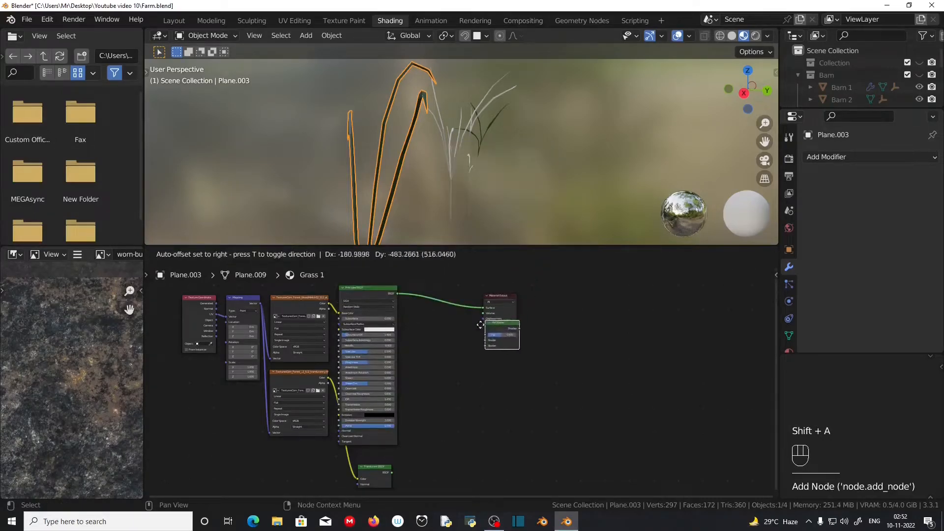
left_click(437, 294)
Link the Translucent BSDF output to the second Shader input of the Mix Shader.
scroll(438, 378, "up", 2)
middle_click_drag(437, 378, 416, 336)
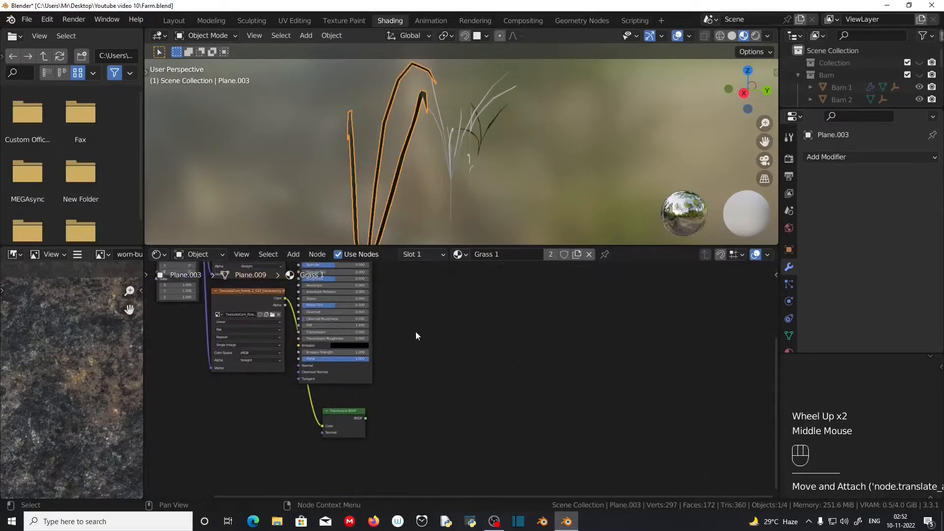
left_click_drag(366, 418, 412, 348)
Examine the Mix Shader connections and the shading of the deselected grass clump in the viewport.
scroll(414, 379, "up", 5)
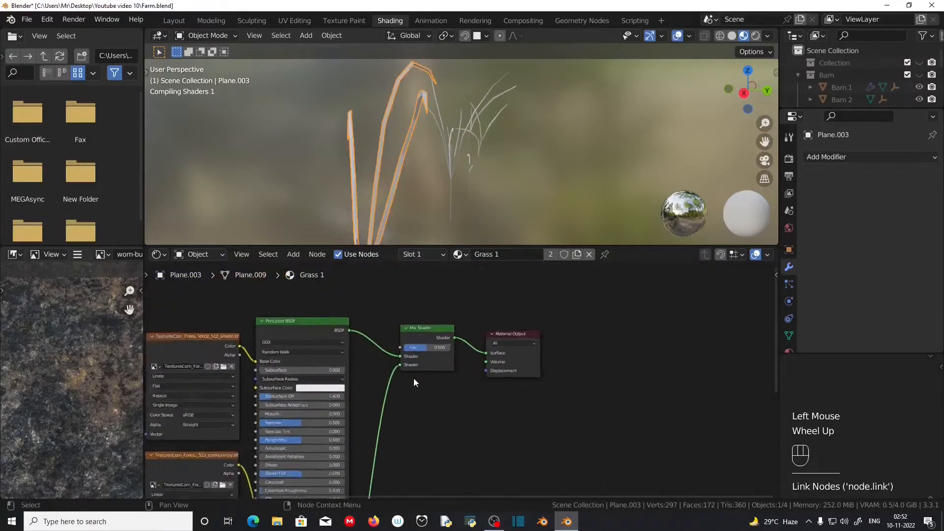
middle_click_drag(414, 379, 497, 451, "shift")
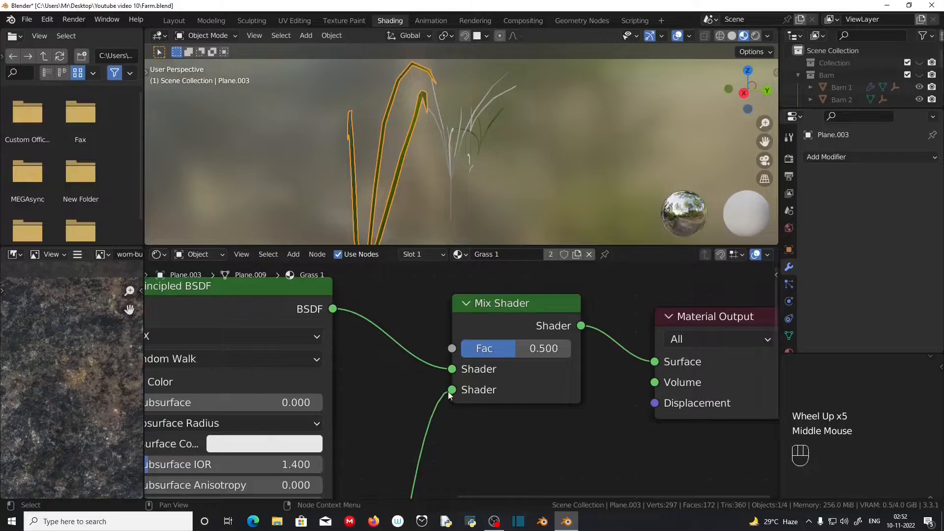
scroll(444, 410, "down", 2)
middle_click_drag(439, 440, 385, 494)
scroll(405, 220, "up", 2)
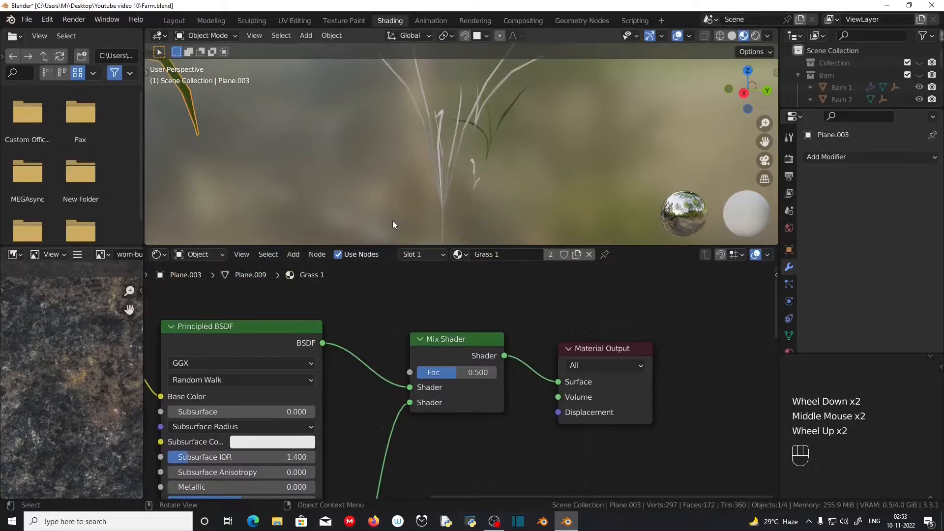
scroll(392, 220, "down", 1)
left_click(334, 178)
scroll(332, 181, "down", 1)
middle_click_drag(329, 184, 384, 236)
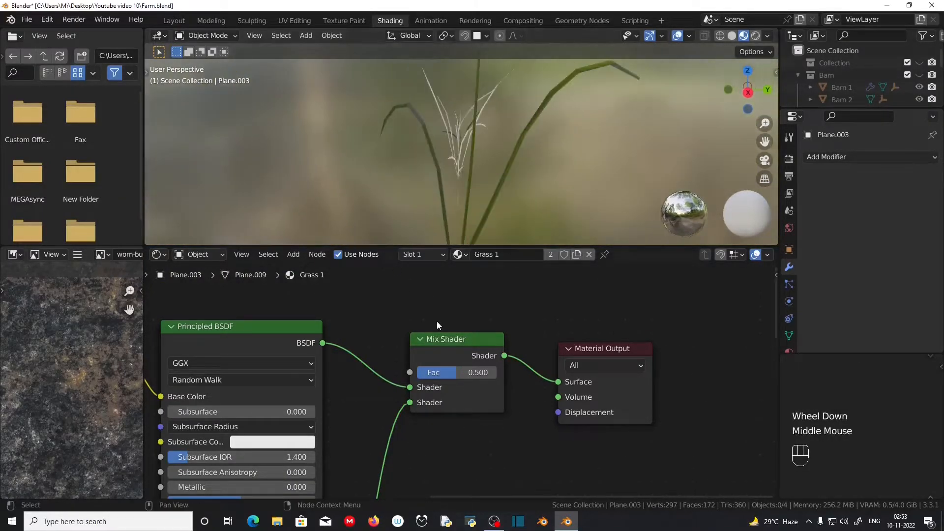
Disconnect the Translucent BSDF from the Mix Shader to compare the shading, and reconnect it to the second Shader input.
left_click_drag(410, 403, 403, 411)
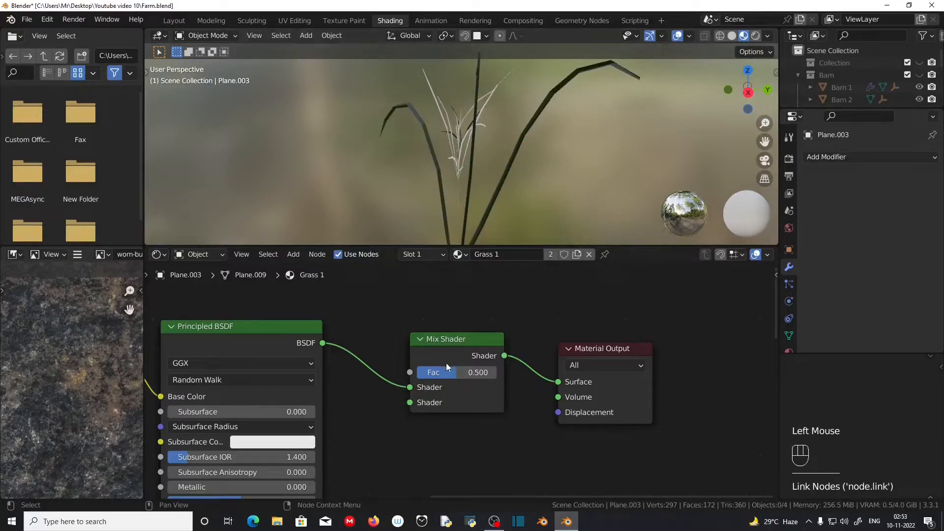
scroll(447, 367, "down", 2)
middle_click_drag(447, 366, 421, 453)
scroll(354, 482, "down", 1)
left_click_drag(354, 484, 414, 382)
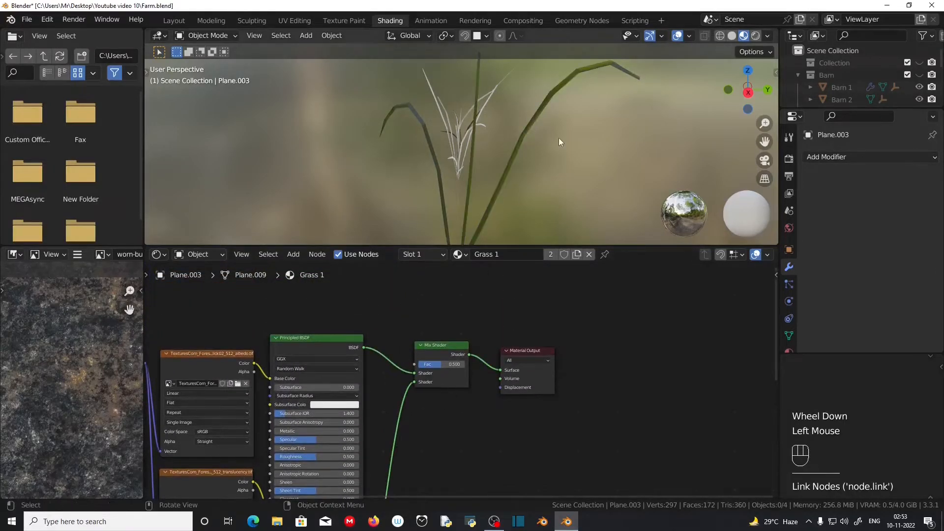
Select the untextured clump with the side leaves, Plane.001, and give it a new material.
scroll(557, 187, "up", 1)
middle_click_drag(554, 189, 437, 170)
scroll(305, 189, "up", 2)
scroll(431, 176, "down", 1)
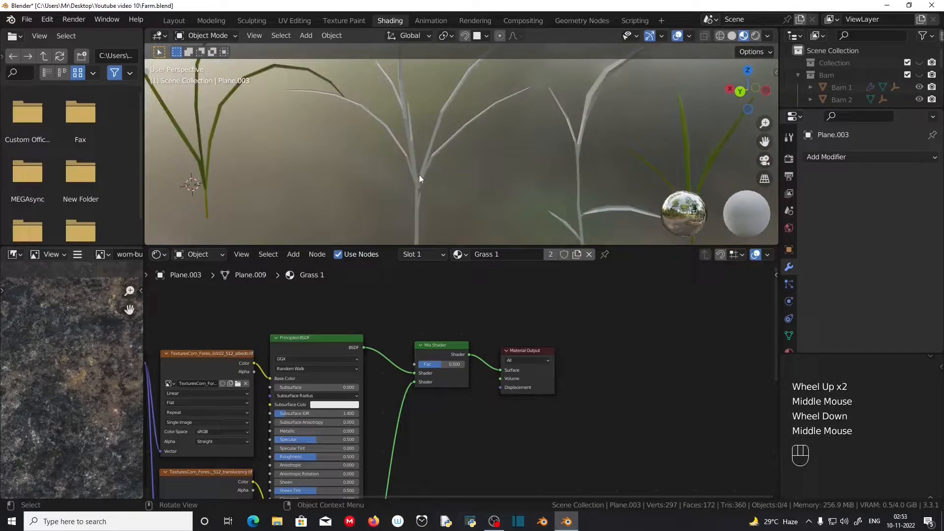
scroll(498, 281, "down", 3)
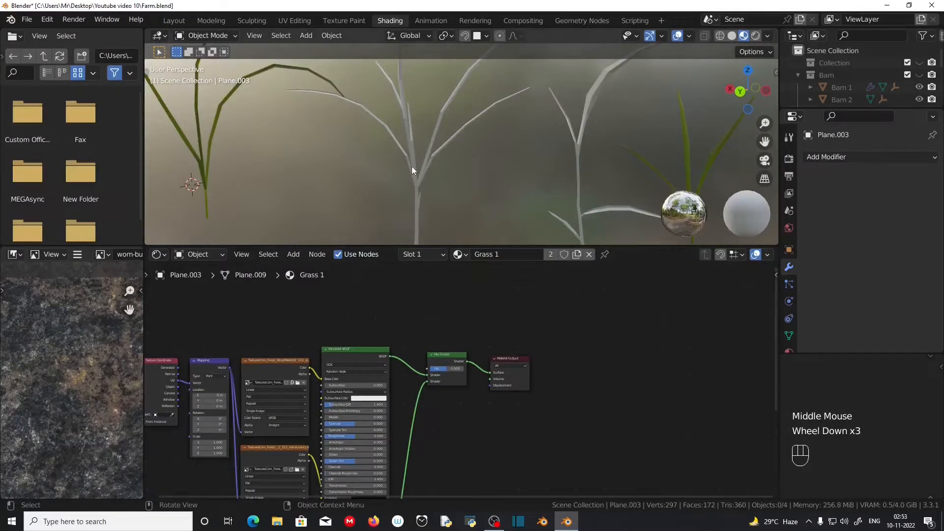
left_click(580, 186)
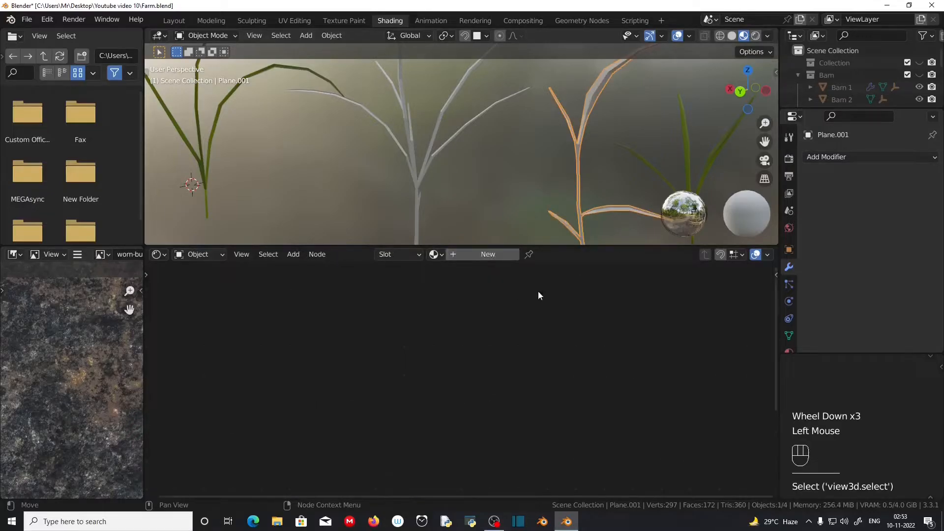
left_click(575, 148)
left_click(506, 254)
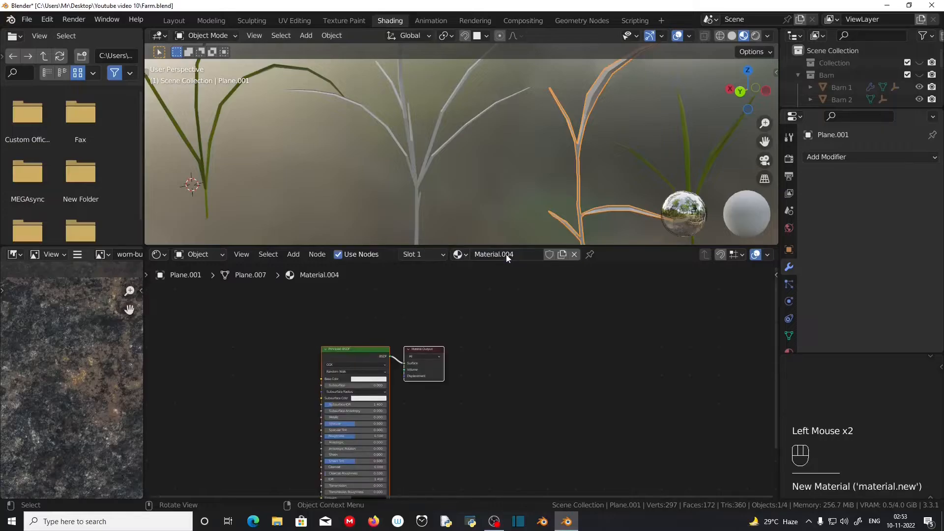
Add a texture setup with Texture Coordinate, Mapping and Image Texture nodes to the new material's Principled BSDF.
scroll(506, 344, "up", 2)
middle_click_drag(511, 339, 658, 338)
scroll(658, 337, "up", 2)
left_click(521, 326)
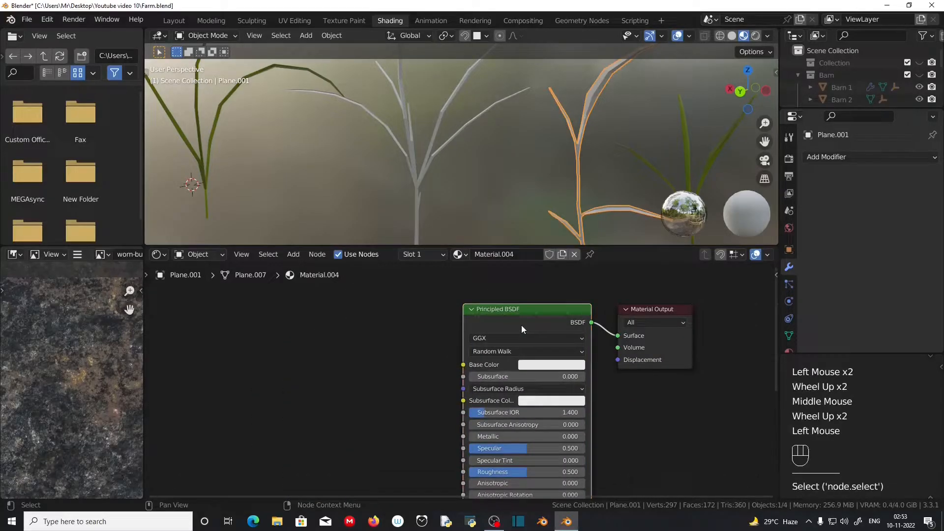
key("ctrl+t")
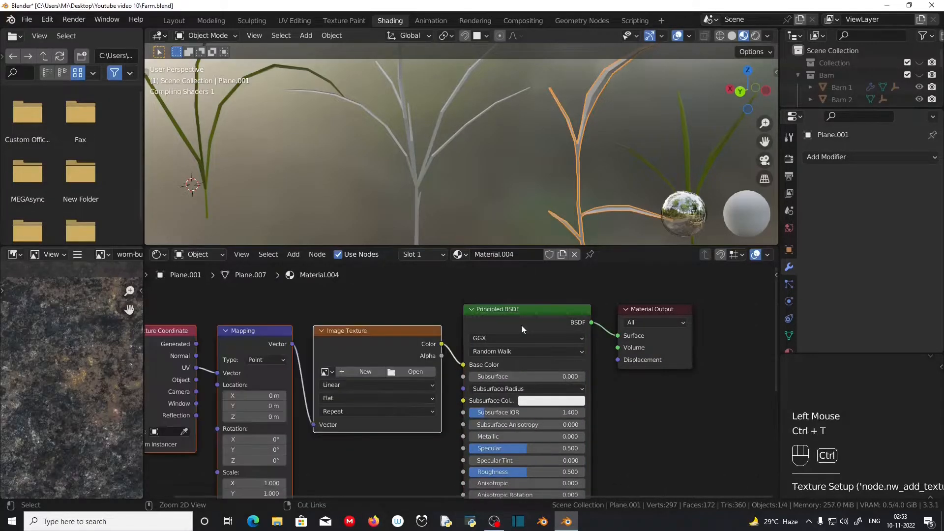
Load TexturesCom_Crop_Wheat04_header3.jpg from the Grass texture folder into the Image Texture node.
scroll(507, 307, "up", 2)
middle_click_drag(489, 316, 687, 310)
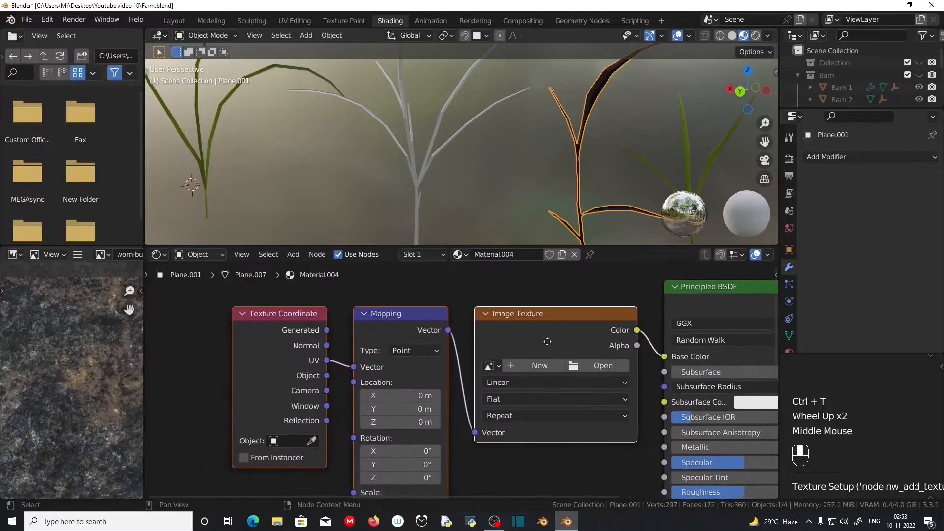
scroll(688, 356, "up", 1)
left_click(636, 366)
key("BackSpace")
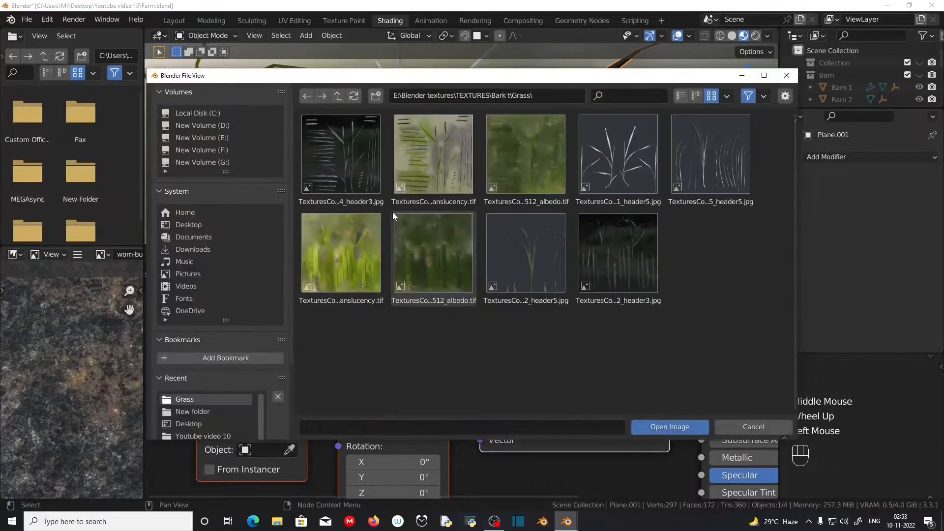
left_click(345, 153)
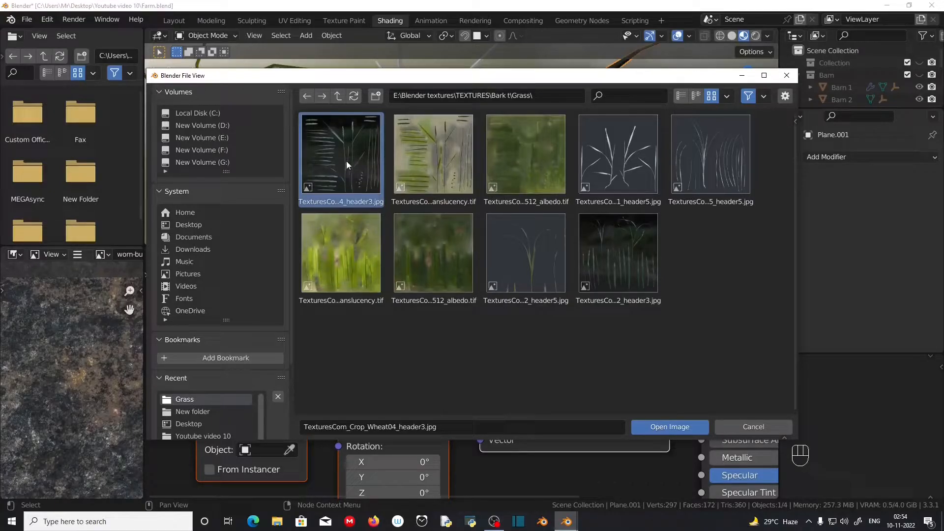
left_click(462, 160)
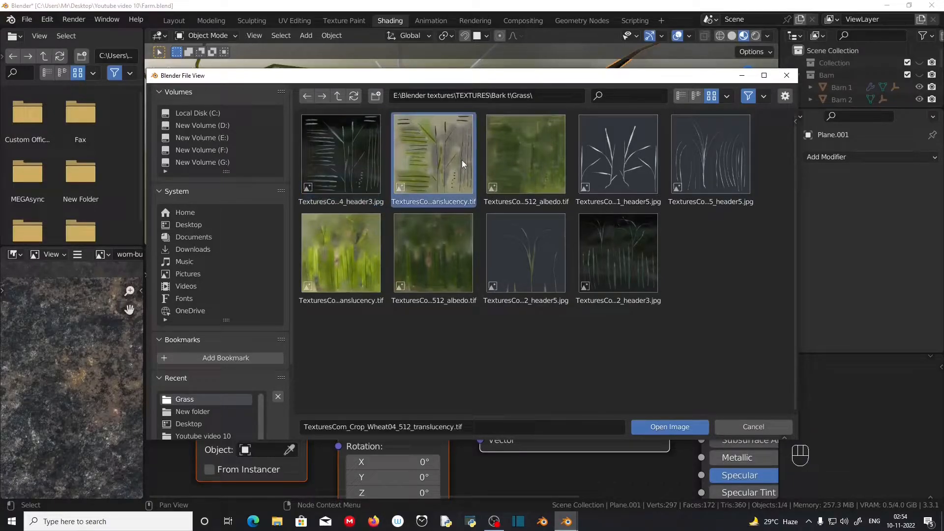
left_click(545, 154)
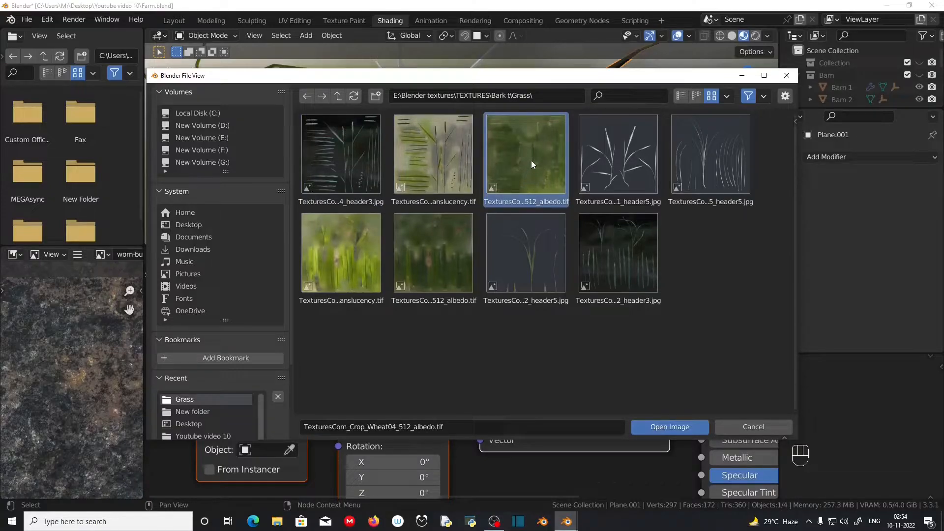
left_click(349, 159)
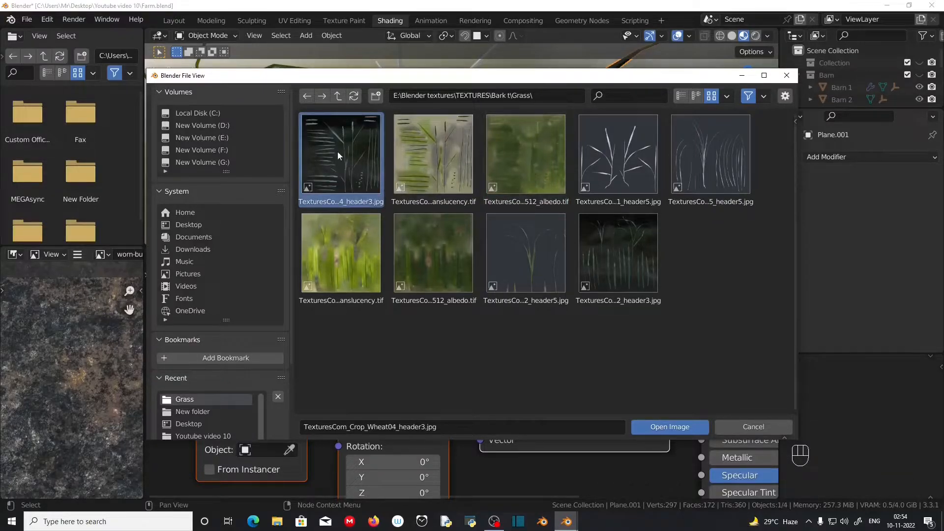
left_click(652, 427)
Switch to the UV Editing workspace, select the clump's entire mesh and widen the UV editor to show the wheat image.
left_click(290, 20)
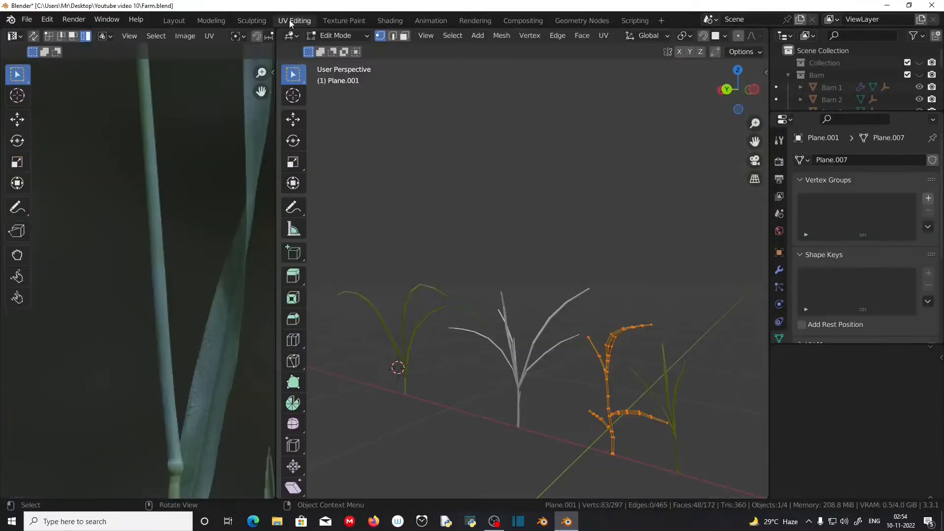
middle_click_drag(502, 277, 575, 295, "shift")
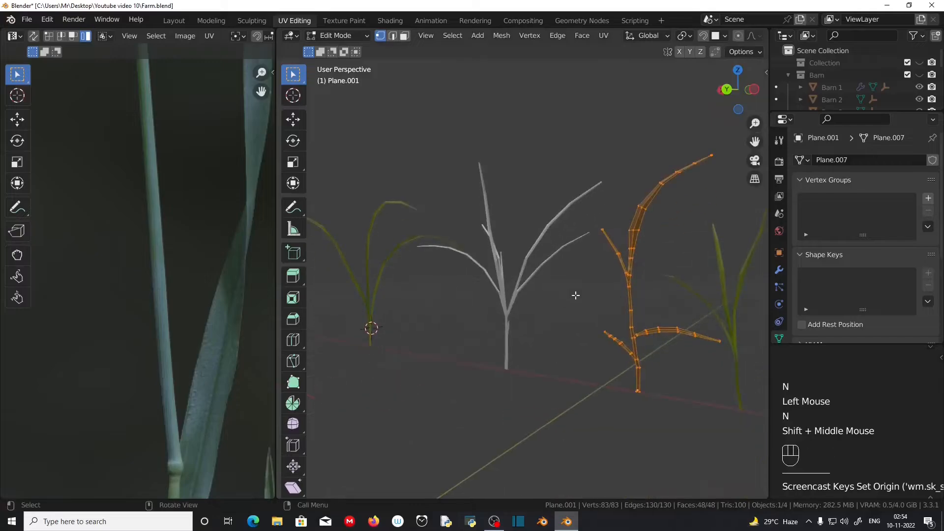
key("a")
scroll(113, 296, "down", 5)
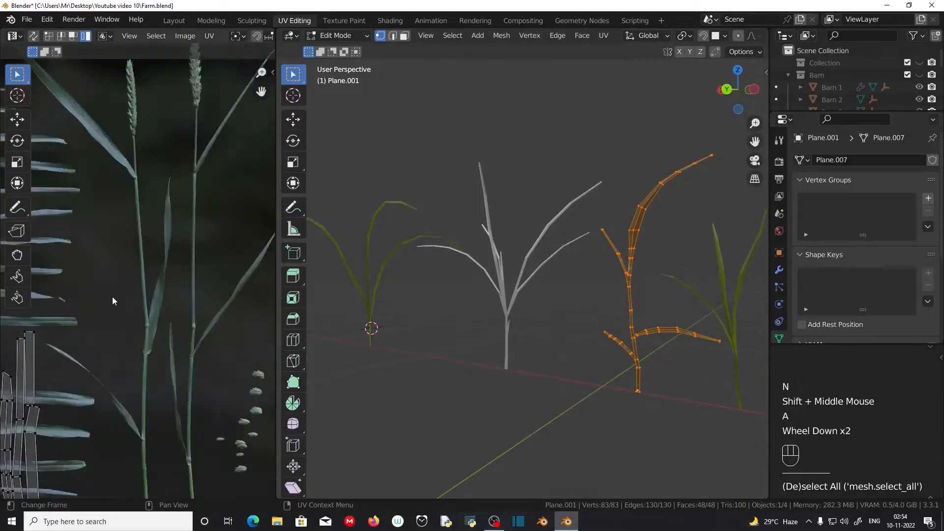
scroll(122, 312, "up", 1)
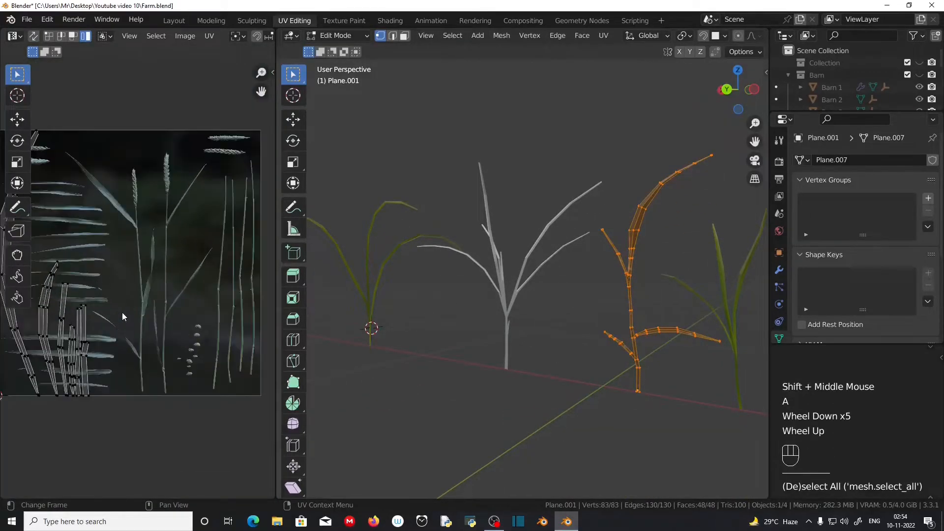
left_click_drag(275, 310, 661, 310)
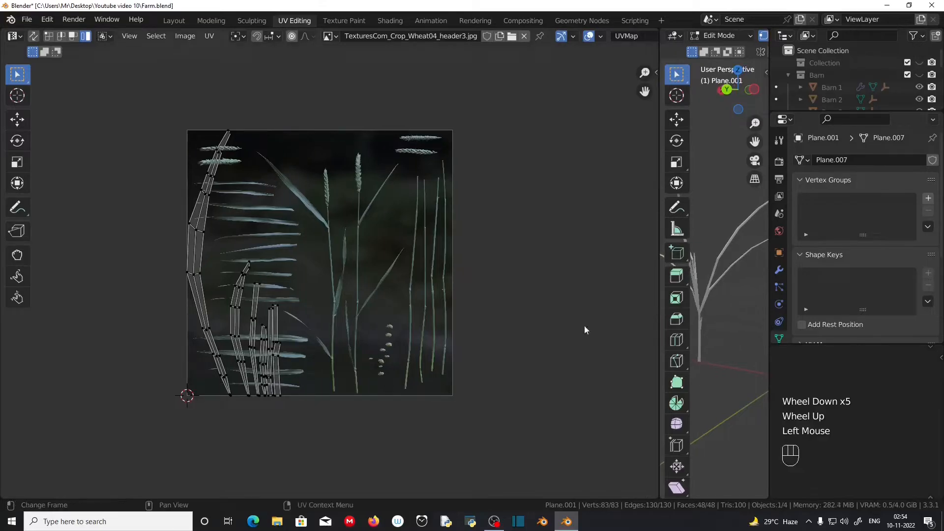
Rotate the short two-segment UV island to horizontal, scale it and place it on the second-lowest leaf of the wheat image.
scroll(344, 265, "up", 4)
scroll(375, 362, "down", 1)
middle_click_drag(290, 429, 332, 349, "shift")
left_click(323, 439)
scroll(344, 369, "up", 3)
key("r")
left_click(353, 315)
key("s")
left_click(326, 358)
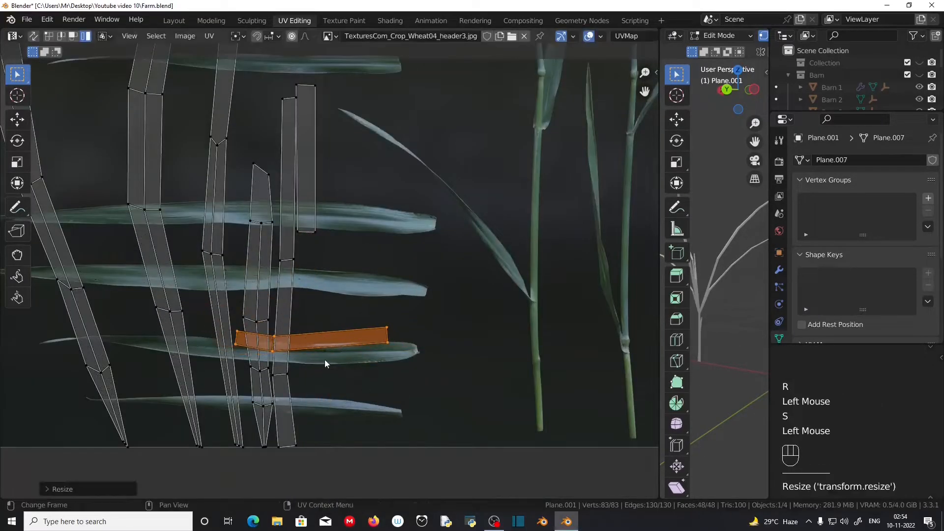
key("g")
left_click(323, 375)
Adjust the end vertices of the island on the second-lowest leaf and scale them in Y to fit the leaf's width.
left_click(49, 36)
scroll(330, 279, "up", 3)
left_click_drag(195, 413, 224, 462)
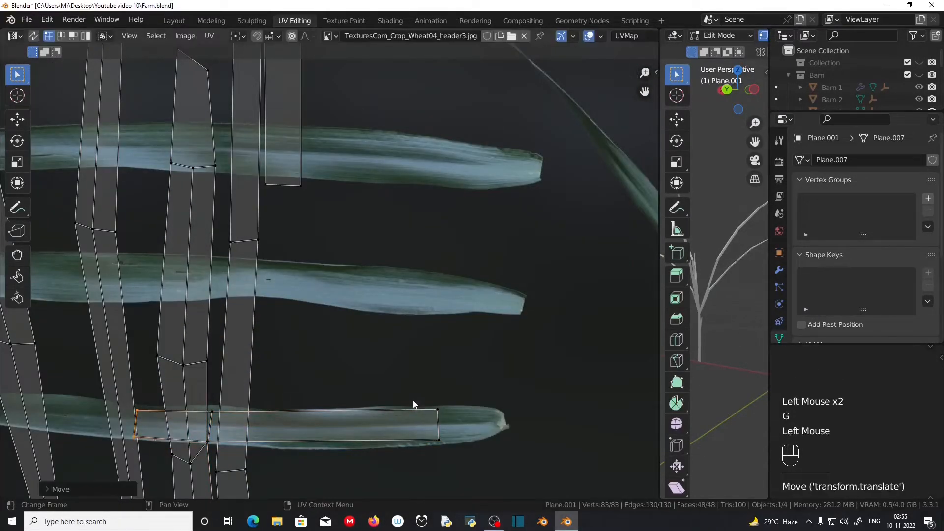
scroll(316, 436, "down", 2)
double_click(395, 430)
key("s")
key("y")
left_click(383, 418)
Rotate the narrow three-segment island to horizontal, scale it and move it onto the third leaf from the image's bottom.
left_click(278, 339)
scroll(295, 340, "down", 3)
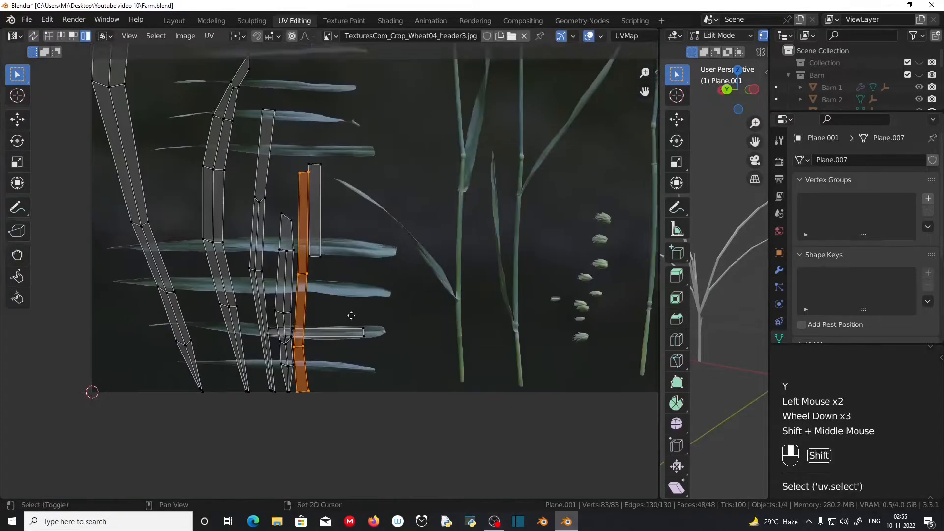
middle_click_drag(345, 265, 316, 405, "shift")
key("r")
left_click(301, 277)
scroll(334, 442, "up", 2)
key("s")
left_click(508, 388)
key("g")
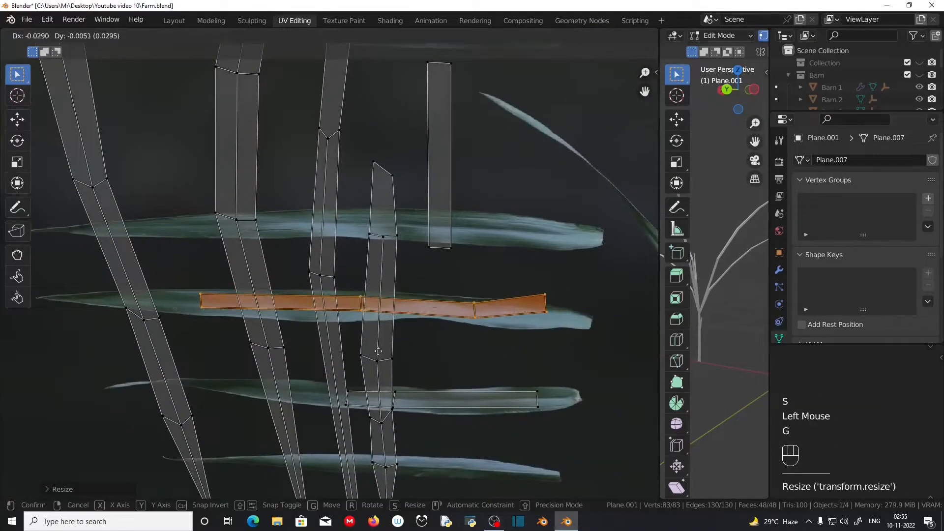
left_click(466, 393)
Move the base-end vertices of the three-segment island down to follow the third leaf's bend.
left_click(524, 282)
left_click_drag(524, 281, 549, 332)
key("g")
left_click(548, 345)
Rotate the small rectangular island to horizontal and fit it by scaling inside the fifth leaf from the image's bottom.
left_click(438, 160)
key("r")
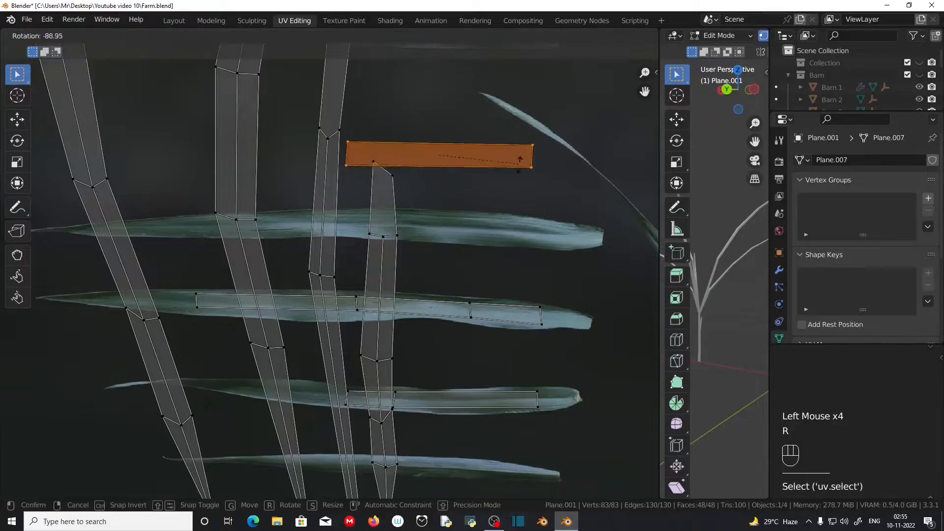
left_click(520, 157)
scroll(520, 157, "down", 2)
middle_click_drag(428, 164, 413, 327, "shift")
scroll(413, 327, "up", 3)
key("s")
left_click(435, 476)
left_click(482, 372)
key("s")
left_click(485, 370)
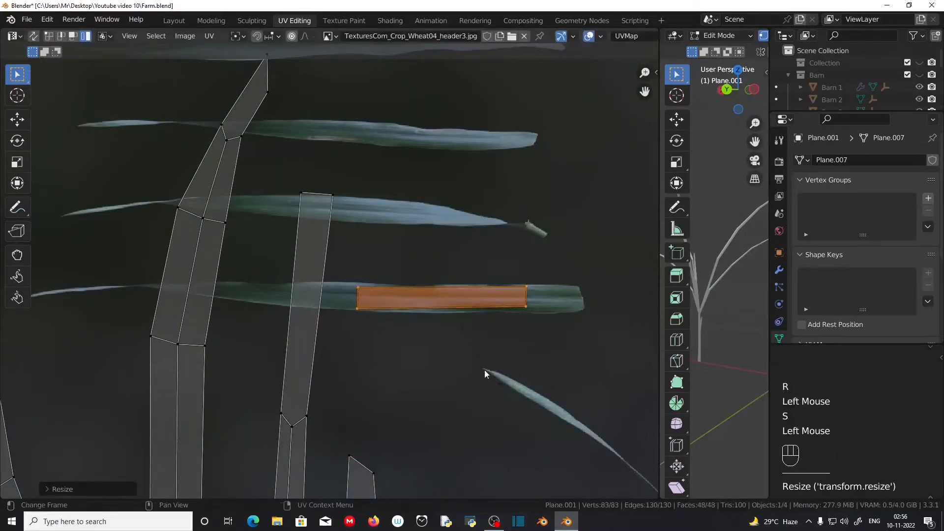
Rotate the long tapered island to horizontal and move it onto the fourth leaf from the image's bottom.
scroll(485, 370, "down", 2)
middle_click_drag(485, 370, 411, 245, "shift")
left_click(323, 341)
scroll(324, 274, "up", 2)
key("r")
left_click(397, 415)
key("g")
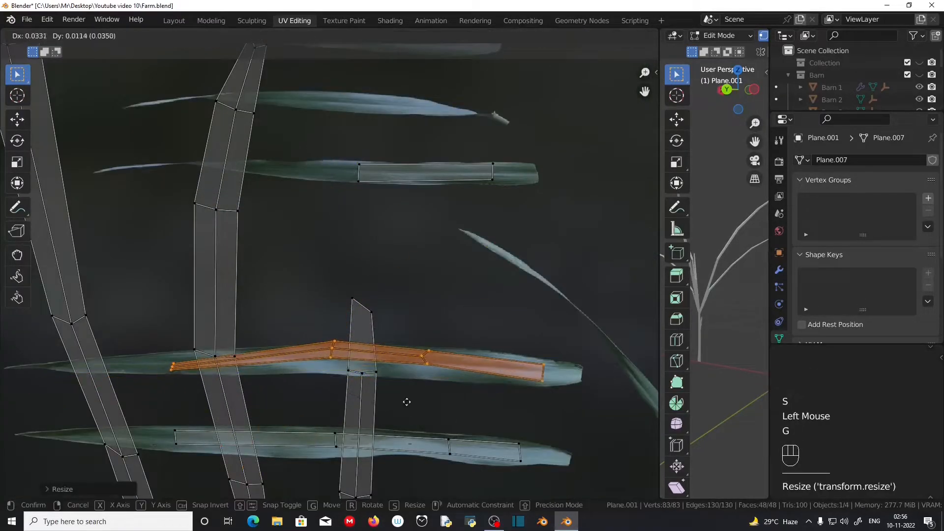
left_click(407, 403)
Move the tapered island's inner and tip vertices so its outline stays within the fourth leaf.
left_click(49, 36)
left_click_drag(413, 340, 442, 378)
key("g")
left_click(438, 376)
left_click_drag(315, 330, 343, 371)
scroll(377, 374, "down", 2)
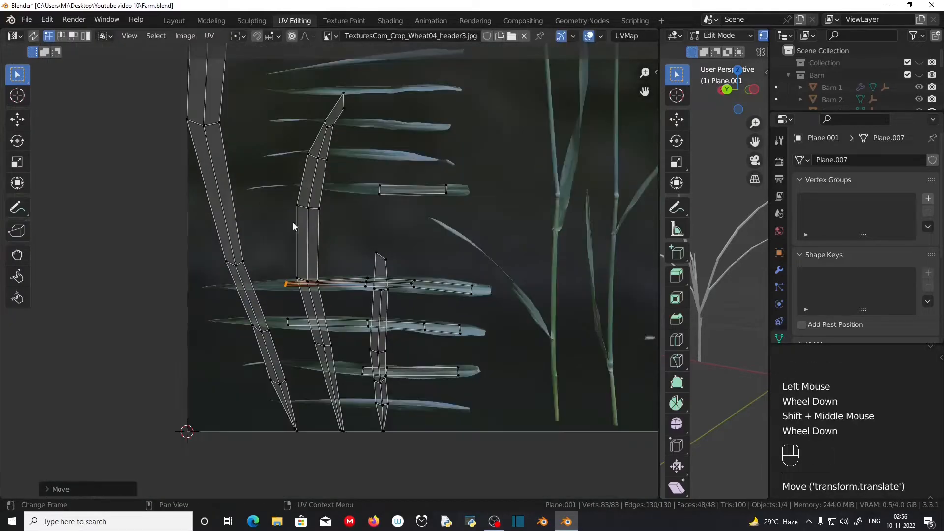
Select the second-largest curved island, move it upward, rotate it to horizontal and scale it down.
left_click(85, 36)
left_click(313, 206)
middle_click_drag(406, 223, 385, 416, "shift")
key("g")
left_click(343, 85)
key("r")
left_click(331, 143)
key("s")
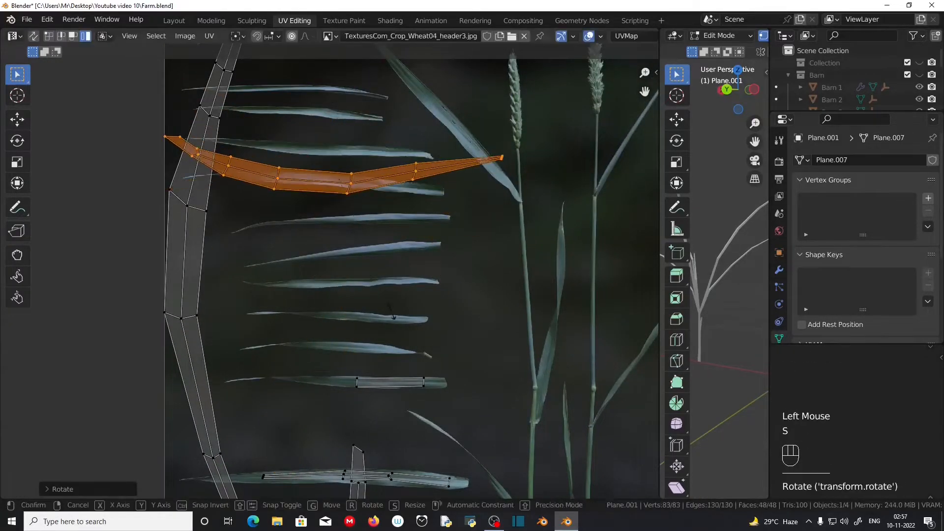
left_click(319, 171)
Move the curved island onto the diagonal leaf joined to the first wheat stem and rotate it to the leaf's slope.
scroll(319, 171, "up", 2)
middle_click_drag(318, 171, 298, 283, "shift")
key("g")
left_click(298, 266)
scroll(403, 331, "down", 2)
scroll(327, 276, "up", 1)
key("g")
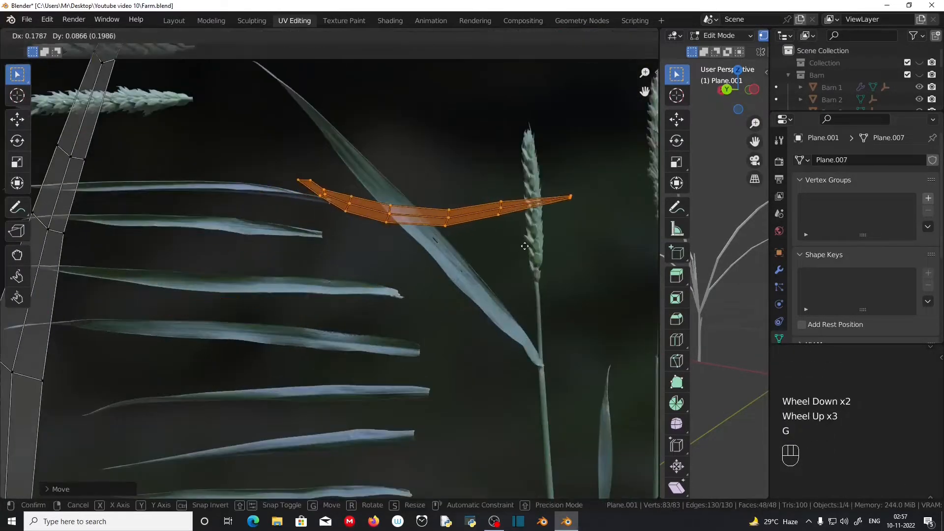
left_click(524, 243)
key("r")
left_click(487, 275)
Reposition the island's vertices along the diagonal leaf so the strip follows its shape up to the tip.
scroll(438, 242, "up", 2)
middle_click_drag(438, 242, 419, 287, "shift")
left_click_drag(402, 224, 439, 280)
key("g")
left_click(424, 302)
left_click_drag(477, 268, 524, 328)
key("g")
left_click(490, 389)
middle_click_drag(491, 257, 547, 385, "shift")
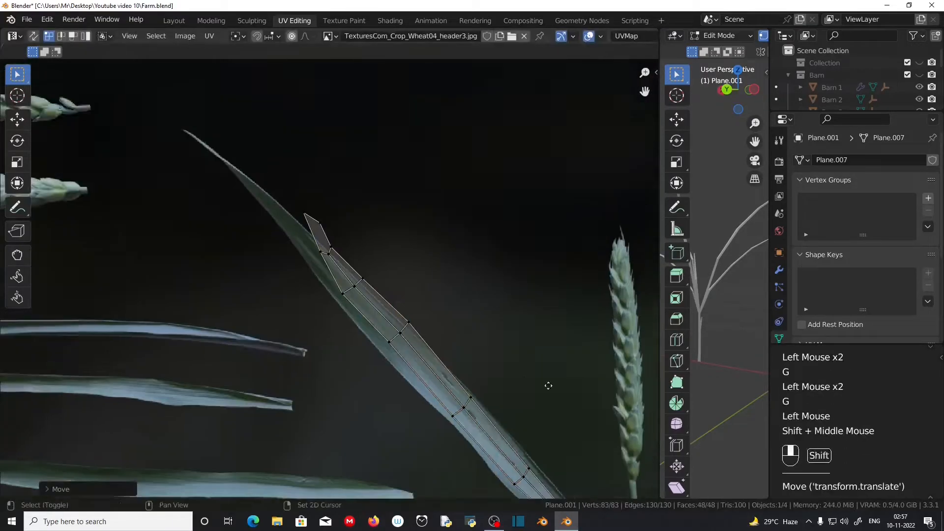
left_click_drag(380, 307, 427, 355)
left_click(315, 245)
Scale down the largest curved island, rotate it to horizontal and move it to the fourth leaf from the image's top.
scroll(408, 310, "down", 2)
middle_click_drag(408, 310, 396, 229, "shift")
left_click(213, 264)
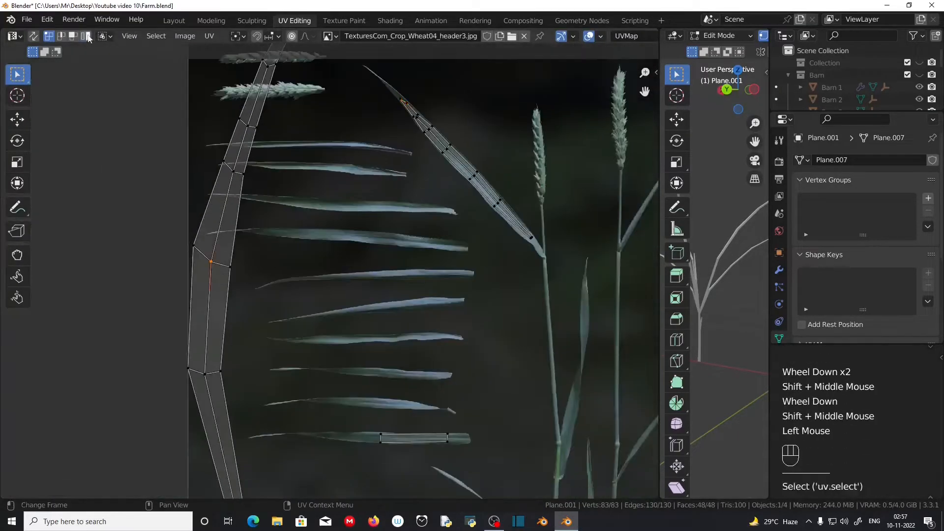
left_click(85, 36)
left_click(213, 263)
key("s")
left_click(295, 281)
key("r")
left_click(290, 392)
key("g")
left_click(472, 216)
Shrink the largest island slightly and move its middle and tip-side vertices onto the fourth leaf.
scroll(387, 188, "up", 3)
middle_click_drag(387, 188, 376, 214, "shift")
scroll(376, 214, "down", 1)
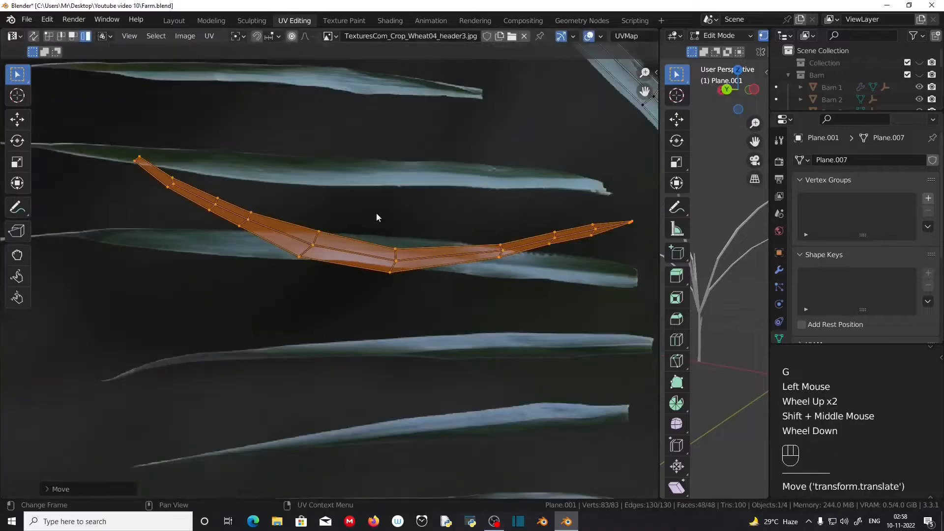
key("s")
left_click(259, 265)
left_click_drag(295, 219, 330, 261)
key("g")
left_click(331, 265)
left_click_drag(201, 196, 235, 249)
key("g")
left_click(230, 259)
left_click_drag(171, 193, 196, 229)
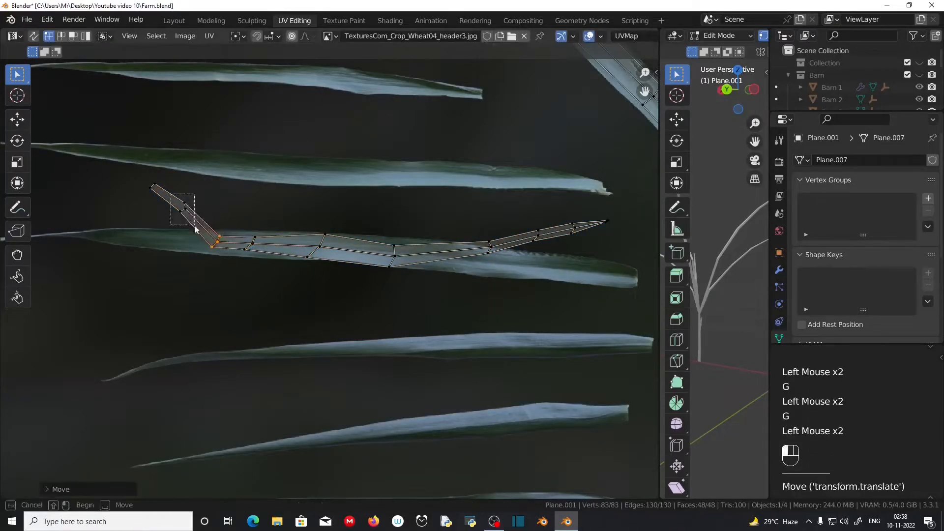
Move the largest island's base-side vertices down so that end follows the fourth leaf.
left_click_drag(525, 224, 548, 248)
key("g")
left_click(545, 279)
left_click_drag(562, 218, 581, 246)
key("g")
left_click(584, 283)
left_click_drag(594, 210, 617, 232)
key("g")
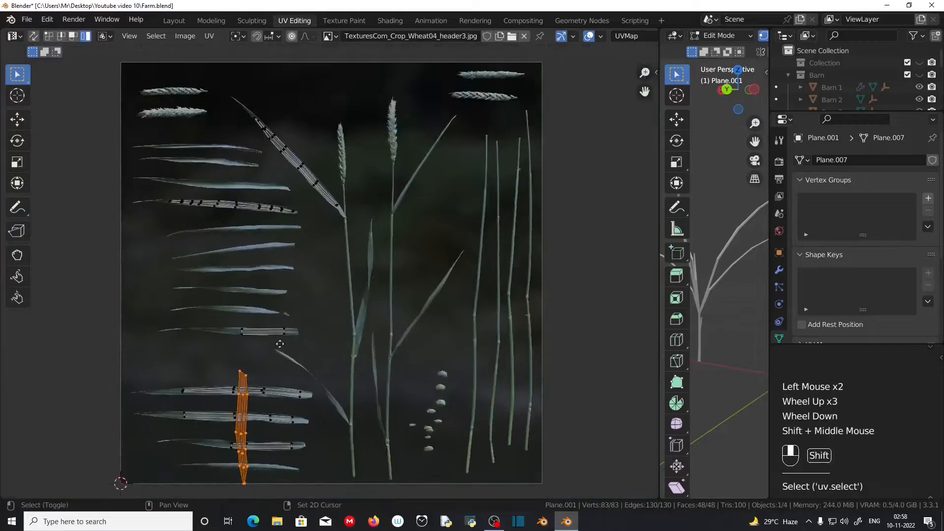
Move the remaining upright island to the third leaf from the image's top, rotate it to horizontal and scale it to fit.
middle_click_drag(280, 344, 285, 363, "shift")
key("g")
left_click(282, 264)
scroll(282, 263, "up", 3)
middle_click_drag(282, 263, 512, 426, "shift")
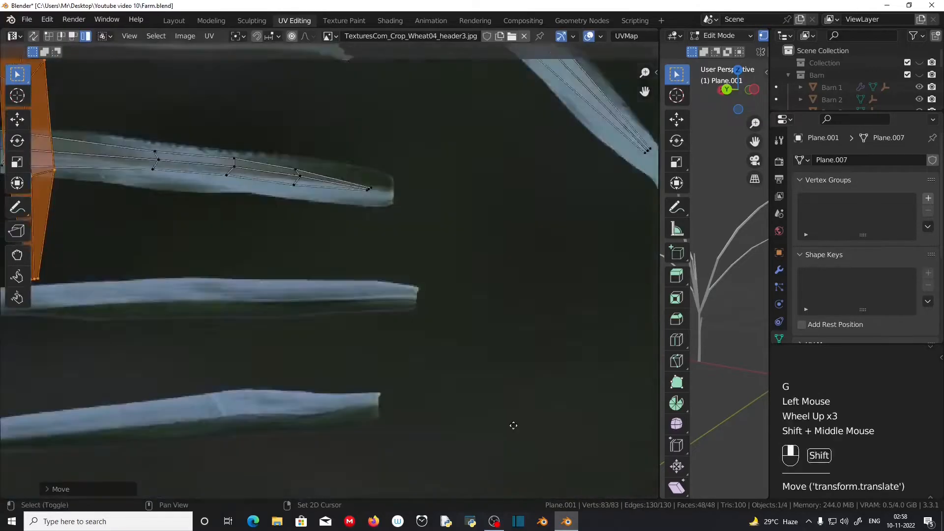
scroll(101, 184, "down", 1)
middle_click_drag(101, 183, 281, 392, "shift")
key("r")
key("g")
left_click(310, 379)
key("s")
left_click(319, 351)
scroll(330, 280, "up", 2)
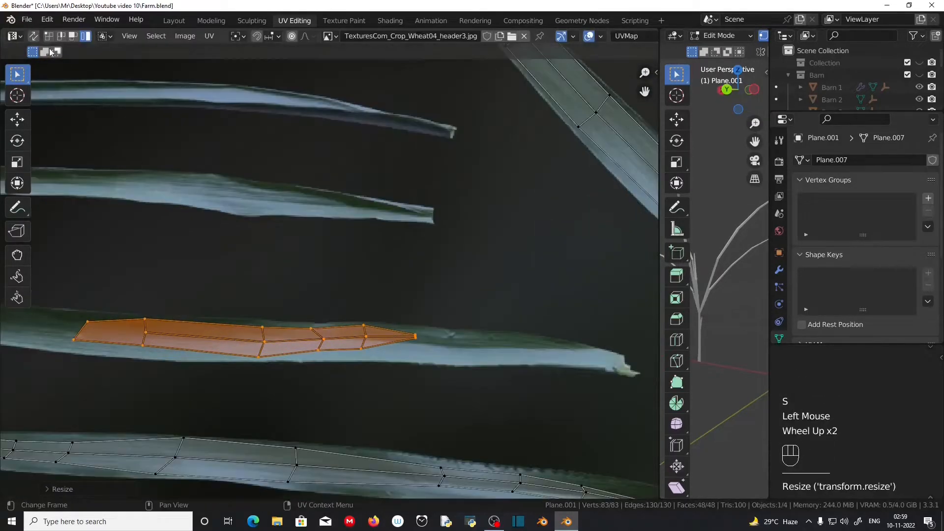
Reposition individual vertices of that island so the strip follows the third leaf's shape.
left_click(48, 36)
left_click_drag(355, 311, 433, 361)
key("g")
left_click_drag(163, 347, 164, 348)
key("g")
left_click(161, 353)
Widen the 3D viewport, leave Edit Mode and select the untextured grass clump.
scroll(264, 410, "down", 4)
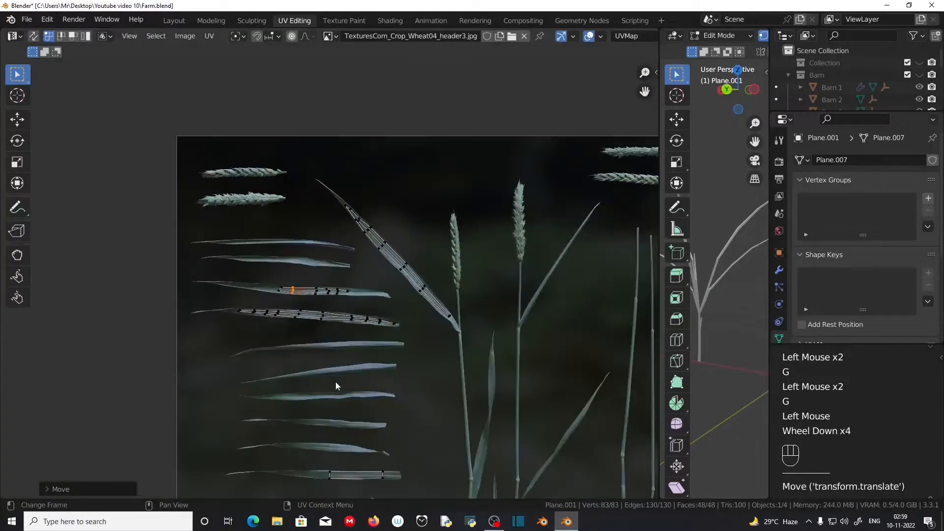
middle_click_drag(335, 378, 306, 307, "shift")
scroll(306, 306, "down", 3)
middle_click_drag(375, 357, 298, 319, "shift")
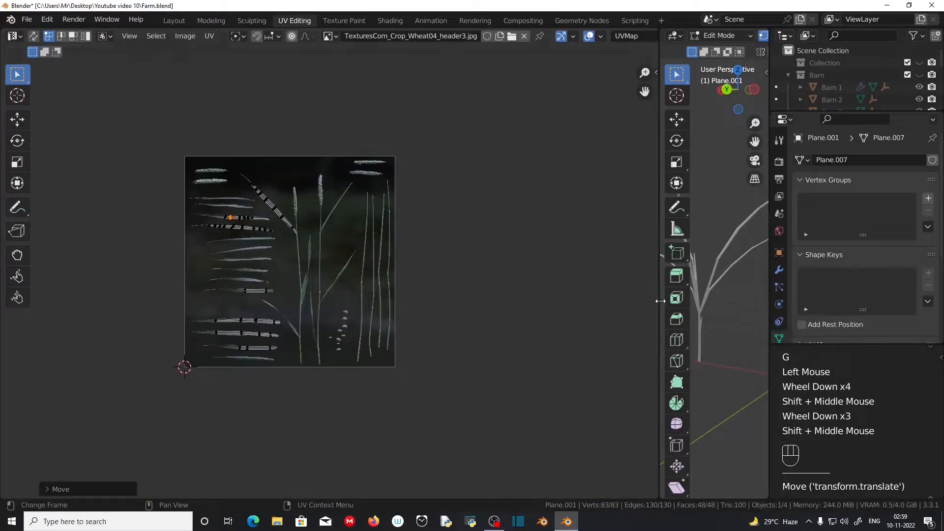
left_click_drag(660, 301, 416, 301)
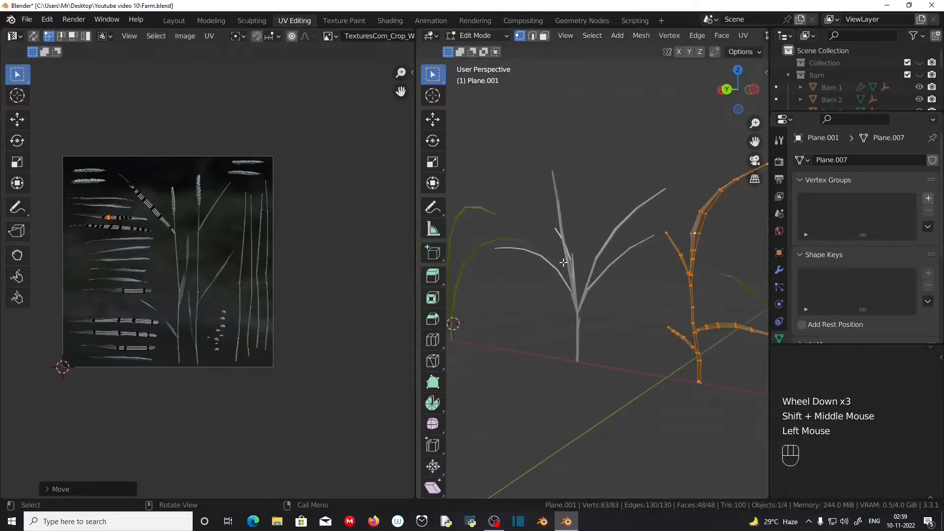
key("Tab")
left_click(573, 280)
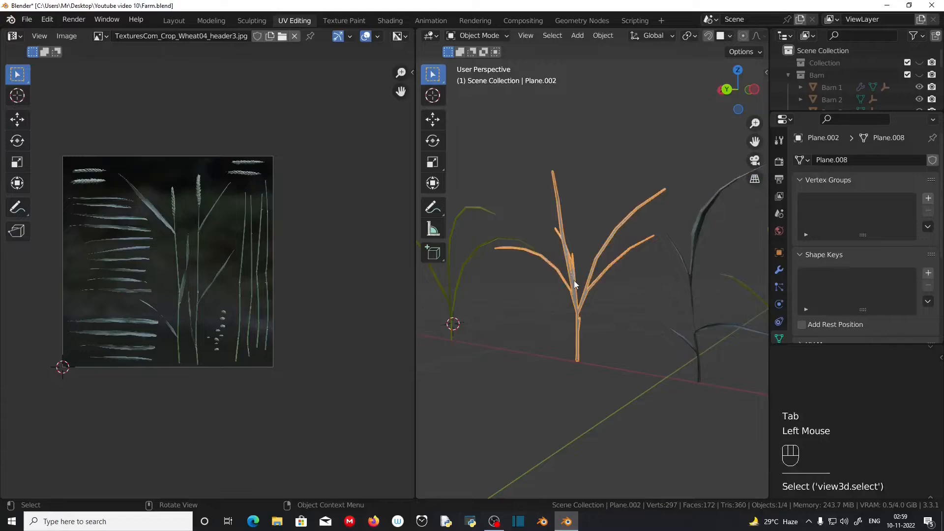
In the Shading workspace, select the wheat-textured clump and rename its material Grass 2.
left_click(390, 20)
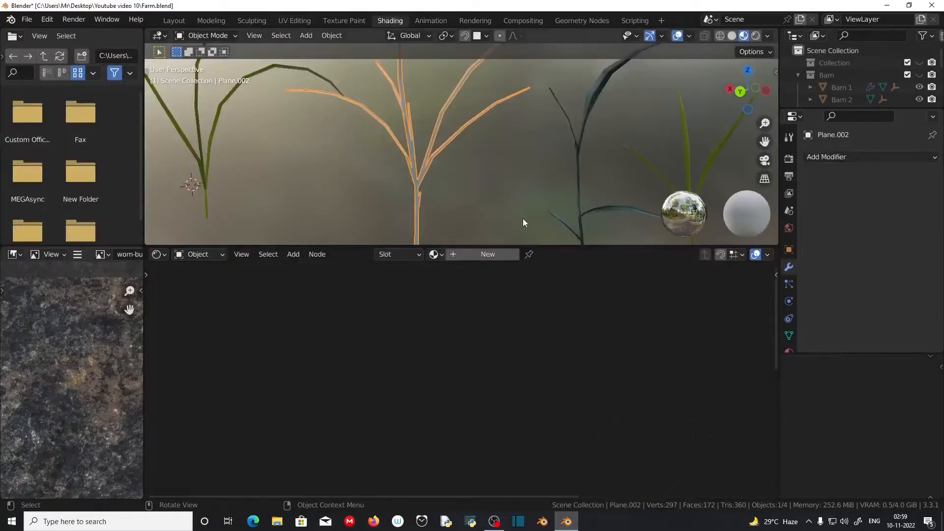
scroll(523, 223, "up", 1)
left_click(435, 254)
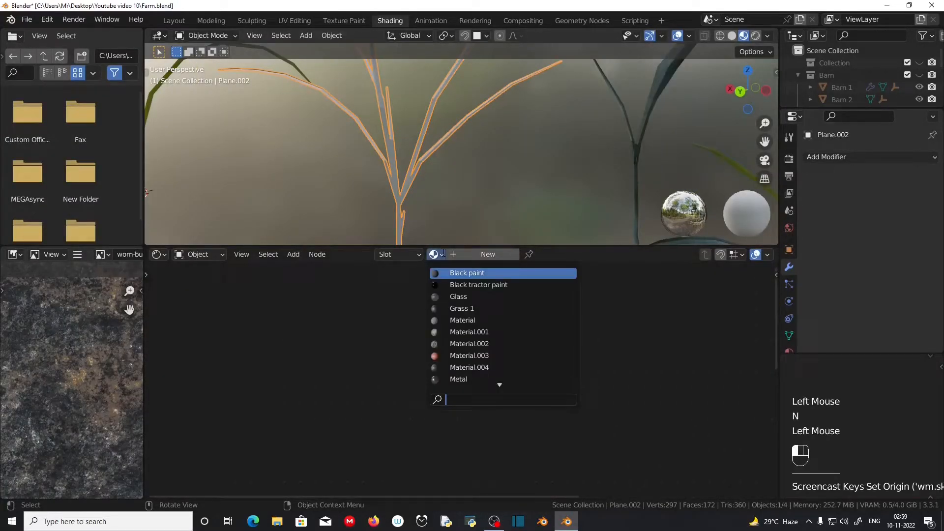
left_click(636, 139)
left_click(521, 254)
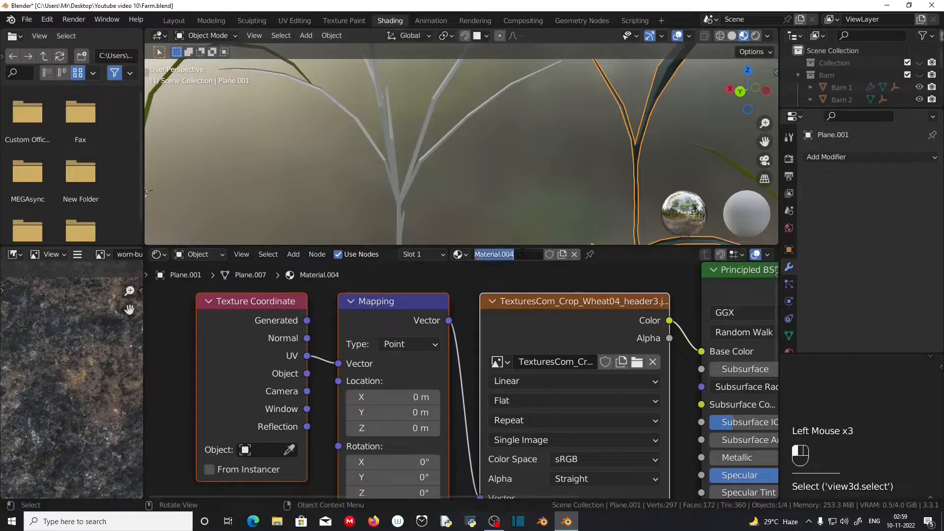
left_click(522, 253)
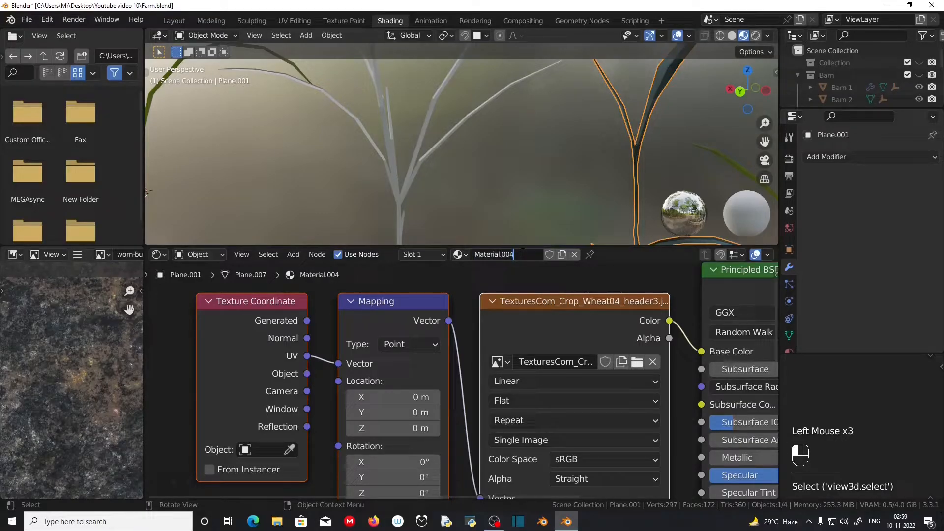
key("ctrl+a")
type("Gra")
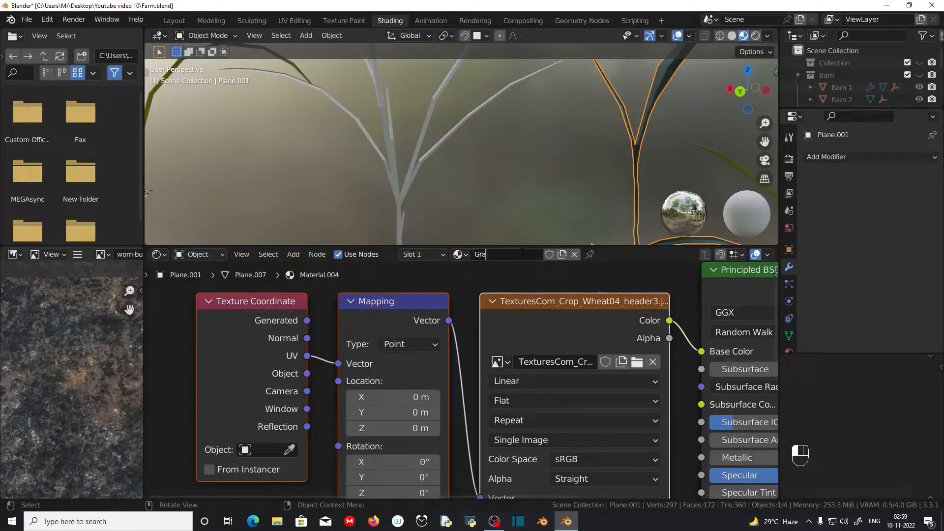
Assign the existing Grass 2 material to the untextured clump.
left_click(392, 179)
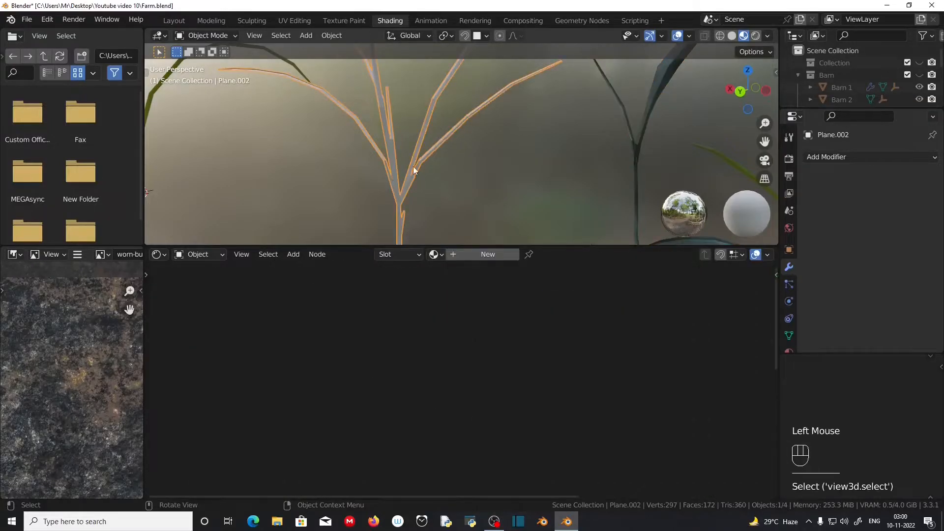
left_click(435, 255)
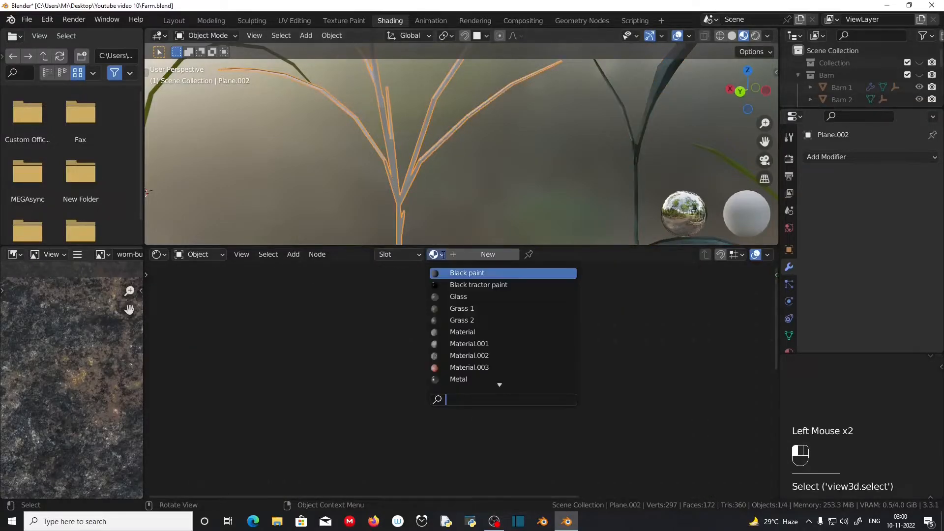
left_click(469, 320)
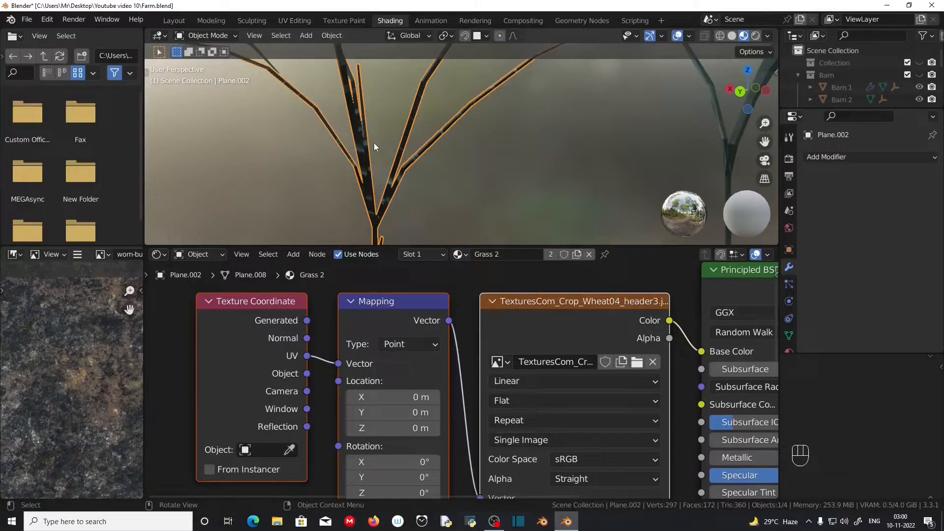
Return to the UV Editing workspace, select the clump's entire mesh and widen the UV editor to show its islands on the wheat texture.
left_click(294, 20)
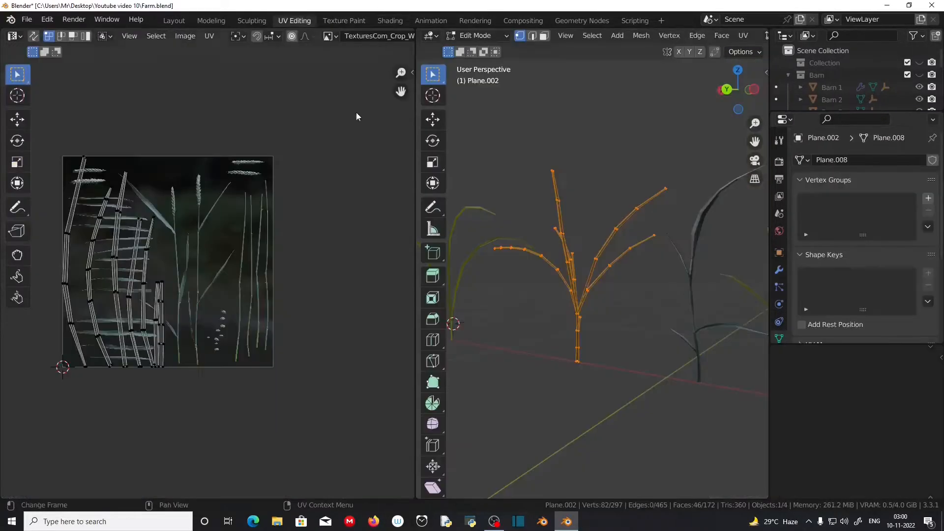
scroll(672, 294, "up", 4)
middle_click_drag(672, 294, 573, 344)
left_click(589, 377)
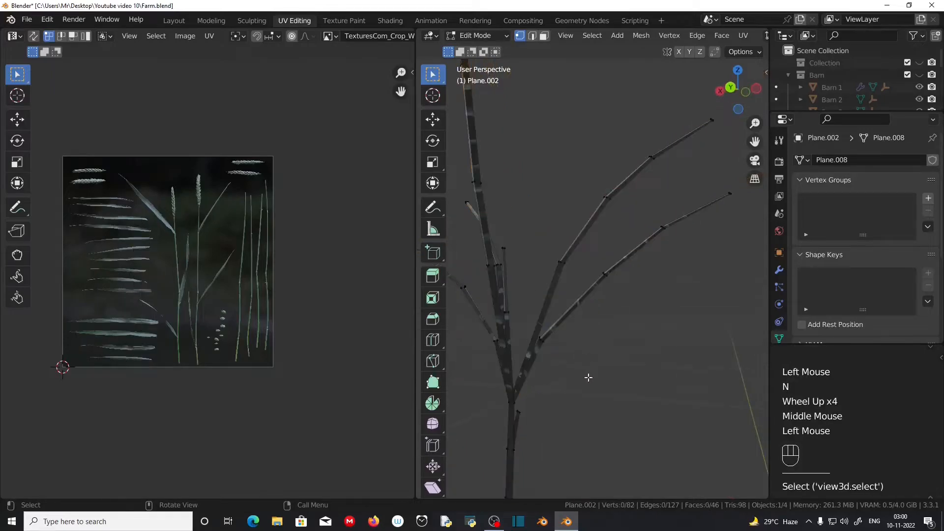
key("a")
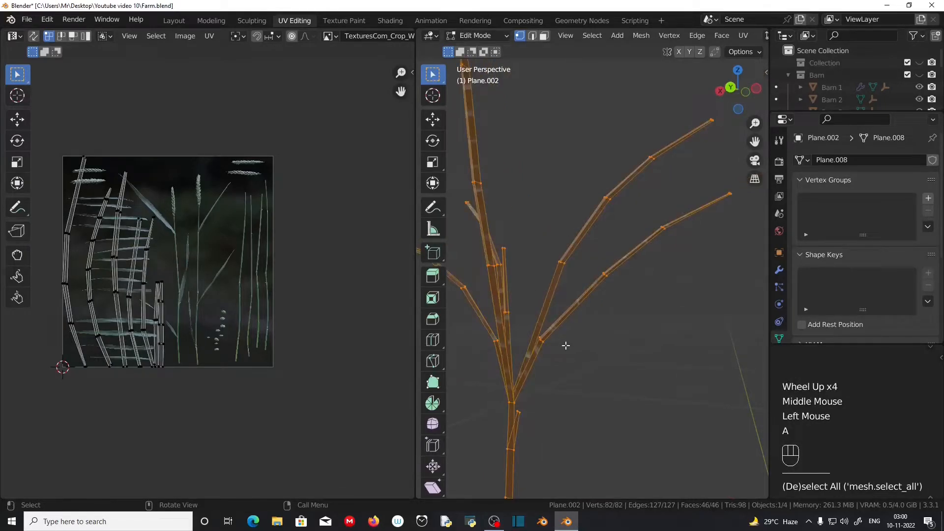
scroll(566, 345, "down", 4)
scroll(565, 346, "up", 4)
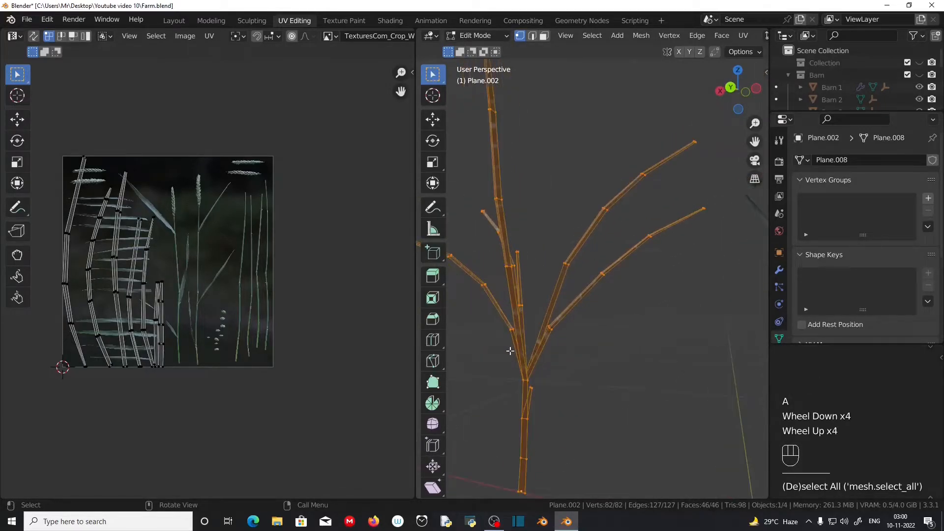
left_click_drag(417, 306, 714, 308)
scroll(369, 309, "up", 3)
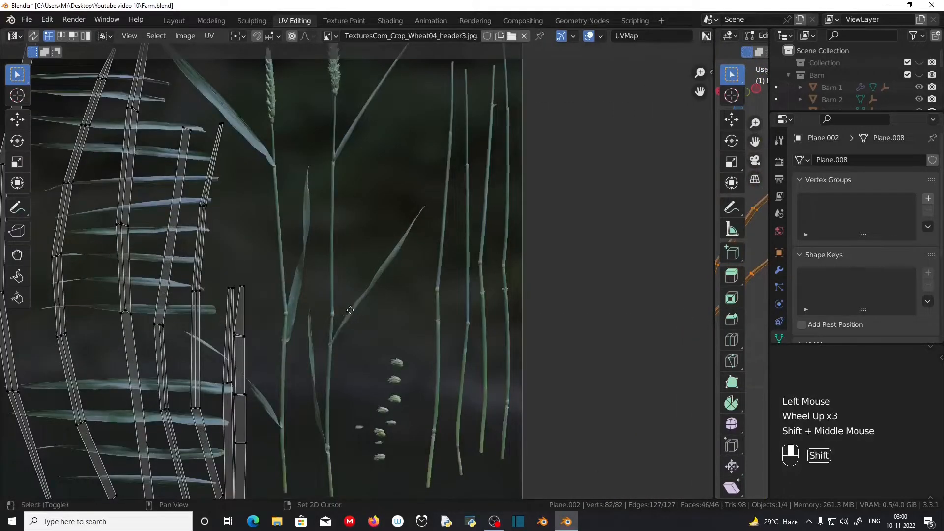
middle_click_drag(349, 314, 363, 353, "shift")
scroll(363, 353, "down", 2)
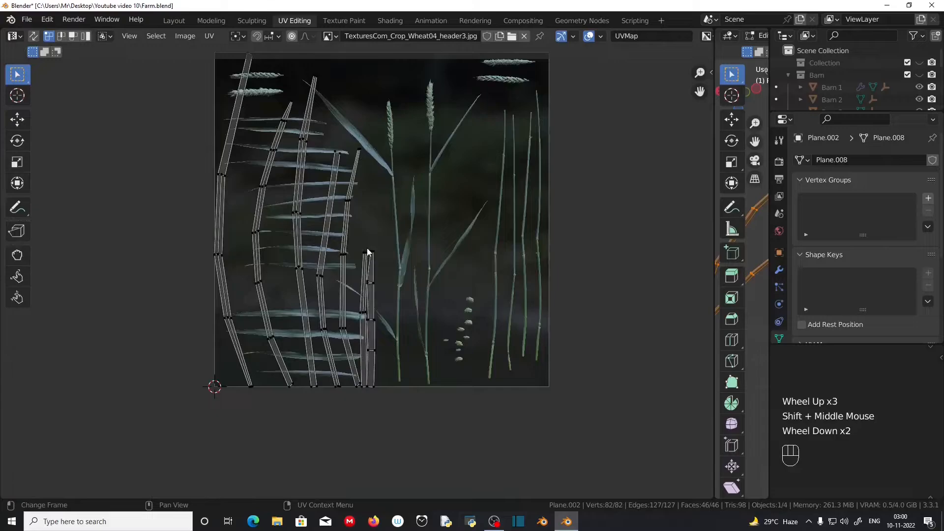
Rotate the short, wide rectangular island to horizontal and move it onto the second leaf from the image's bottom.
left_click(371, 355)
scroll(384, 358, "up", 4)
middle_click_drag(391, 359, 435, 152, "shift")
scroll(435, 152, "up", 2)
key("r")
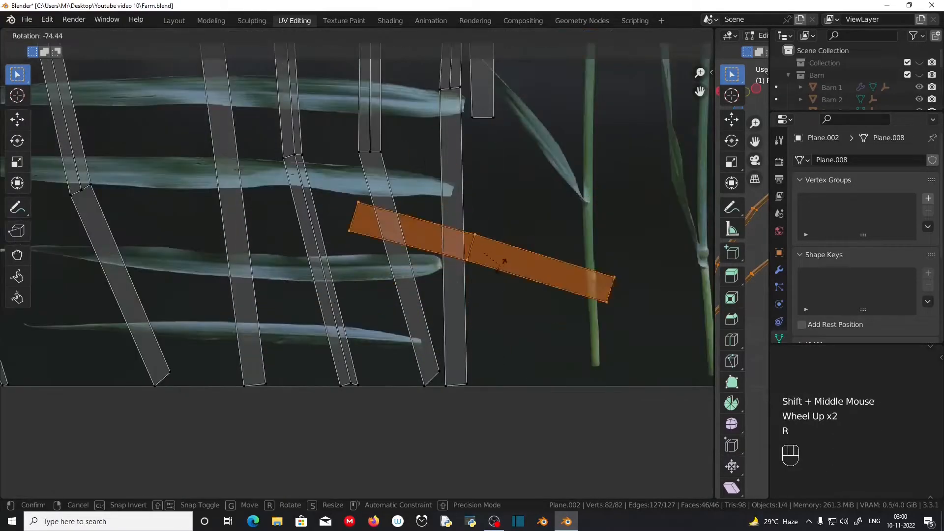
left_click(505, 258)
key("g")
left_click(322, 328)
Adjust the rectangular island's middle and base-end vertices to follow the leaf, then scale the selected vertices.
left_click(48, 36)
left_click_drag(183, 217, 221, 281)
key("g")
left_click(222, 289)
left_click_drag(384, 229, 424, 280)
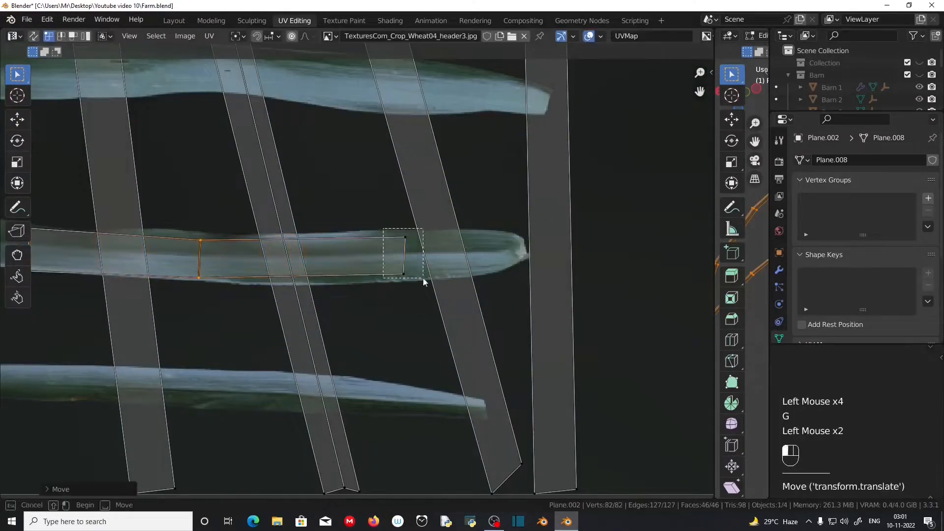
key("g")
left_click(426, 278)
middle_click_drag(237, 300, 387, 312, "shift")
key("s")
left_click(368, 346)
Rotate the short tapered island to horizontal and place it over the rectangular island on the second leaf from the bottom.
scroll(368, 347, "down", 4)
middle_click_drag(367, 346, 339, 465, "shift")
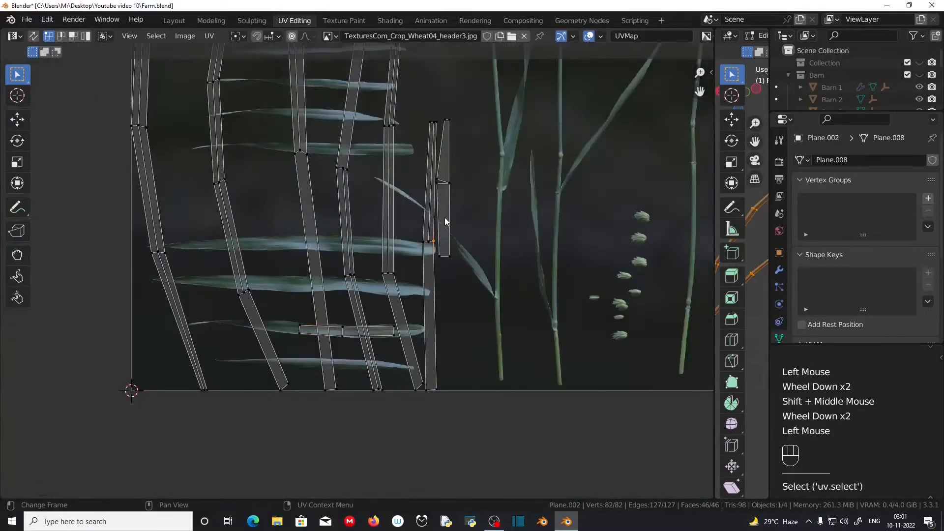
left_click(85, 36)
left_click(443, 164)
scroll(495, 181, "up", 2)
key("g")
left_click(276, 415)
key("r")
left_click(327, 379)
scroll(327, 377, "up", 2)
middle_click_drag(327, 376, 337, 306, "shift")
scroll(337, 306, "up", 1)
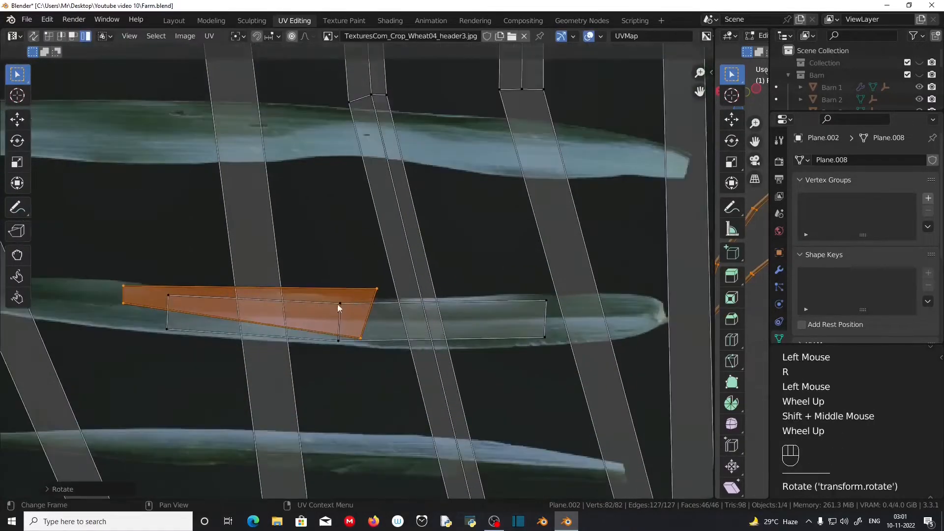
key("g")
left_click(331, 315)
Move the small single-segment island onto the sixth leaf from the image's bottom, rotate it along the leaf and scale it to fit.
left_click(523, 191)
scroll(492, 207, "down", 4)
middle_click_drag(452, 214, 455, 303, "shift")
scroll(456, 304, "up", 4)
key("g")
left_click(206, 118)
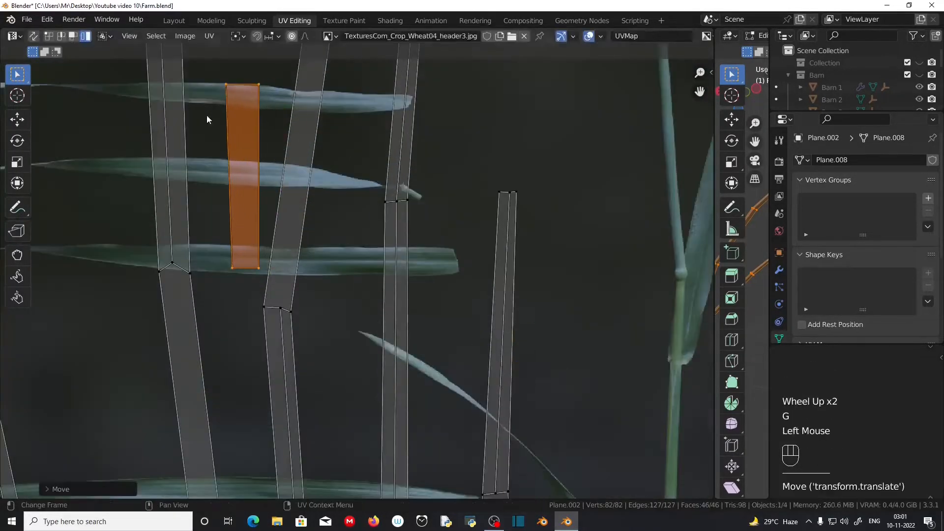
key("r")
left_click(186, 211)
key("r")
left_click(209, 205)
key("g")
left_click(193, 186)
key("s")
left_click(191, 179)
Rotate the narrow straight island to horizontal, scale it down and place it on the fifth leaf from the image's bottom.
scroll(304, 280, "down", 3)
middle_click_drag(310, 280, 325, 229, "shift")
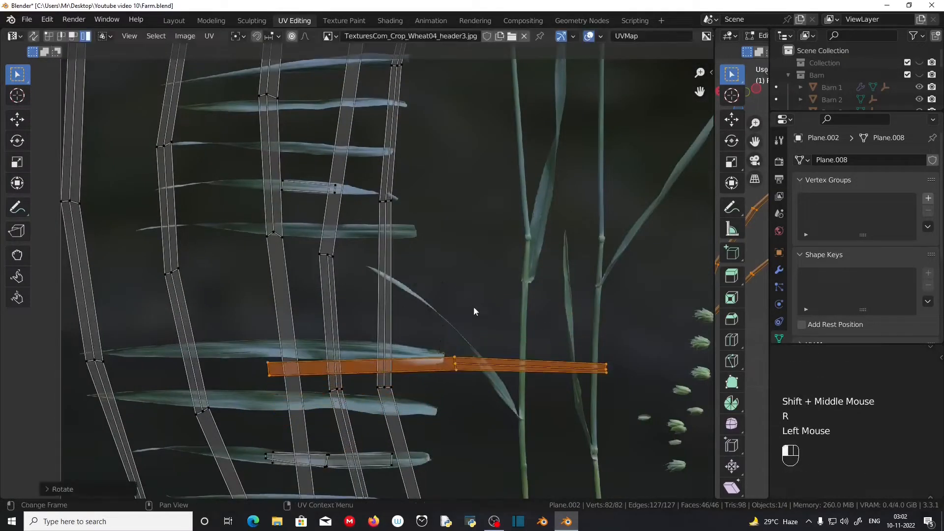
key("s")
left_click(452, 333)
scroll(432, 373, "up", 2)
key("g")
left_click(255, 164)
key("s")
left_click(363, 301)
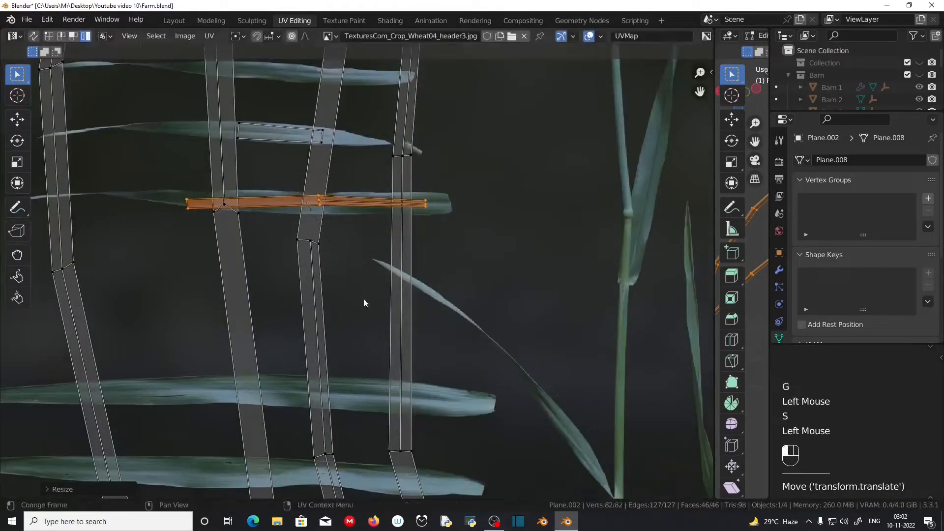
Move the straight island's base-end vertices onto the fifth leaf and stretch the whole island along Y.
scroll(362, 301, "up", 2)
left_click_drag(500, 227, 546, 270)
key("g")
left_click(547, 264)
left_click(85, 36)
left_click(256, 239)
key("s")
key("y")
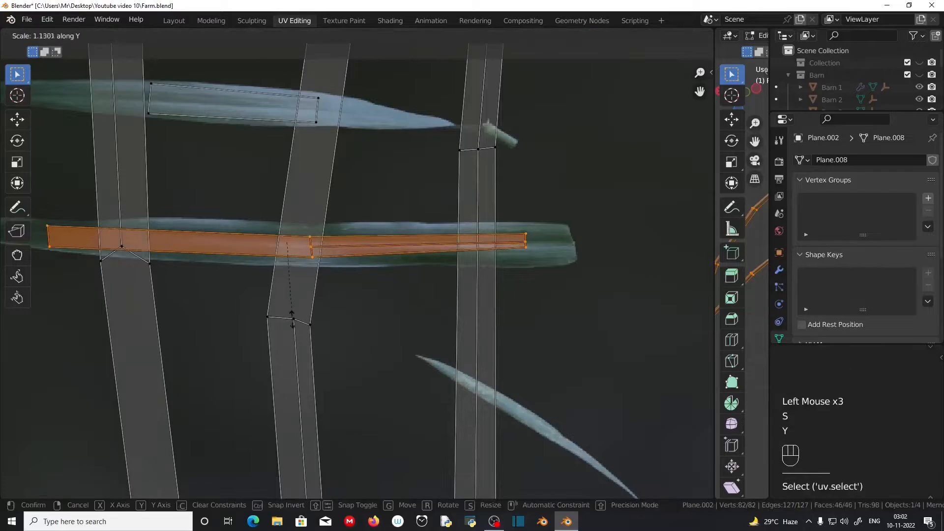
left_click(301, 335)
Rotate the next curved island to roughly horizontal, scale it down and move it onto the third leaf from the image's bottom.
scroll(304, 339, "down", 6)
middle_click_drag(373, 321, 379, 234, "shift")
key("r")
left_click(610, 345)
key("s")
left_click(429, 286)
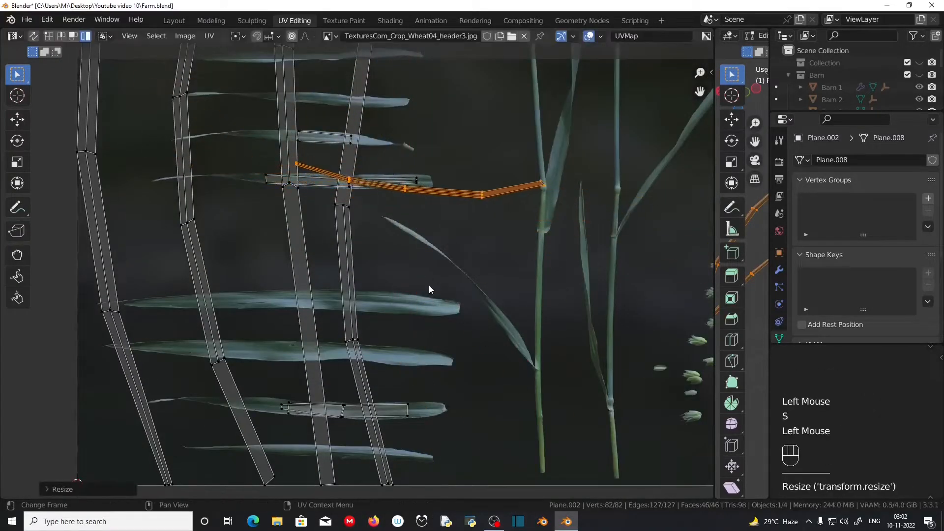
key("g")
left_click(294, 442)
key("s")
Reposition the curved island's base-end and middle vertices along the third leaf from the bottom.
left_click(48, 36)
left_click_drag(546, 258, 583, 291)
key("g")
left_click(602, 323)
left_click_drag(447, 289, 413, 319)
key("g")
left_click(416, 315)
left_click_drag(231, 274, 284, 323)
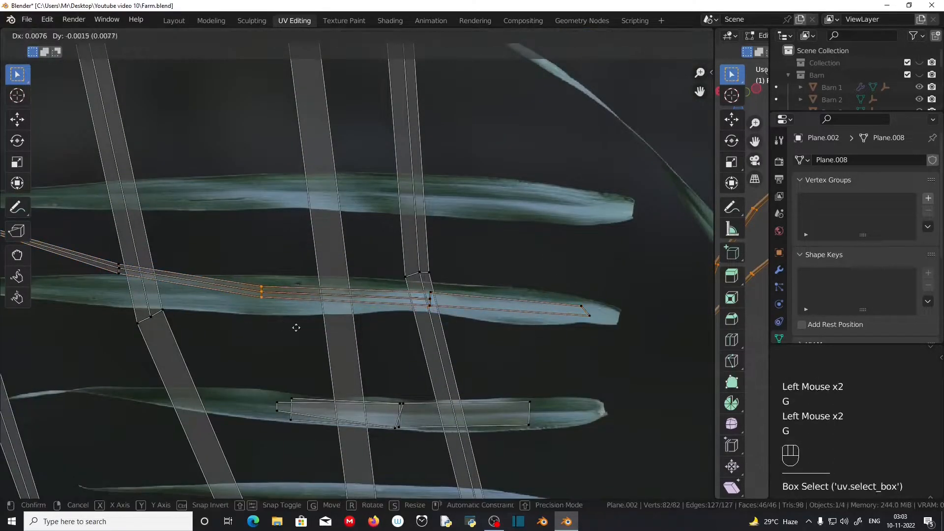
Select the whole island on the third leaf from the bottom and widen it along Y.
left_click(85, 35)
left_click(394, 301)
middle_click_drag(528, 359, 354, 334, "shift")
key("s")
key("y")
left_click(363, 365)
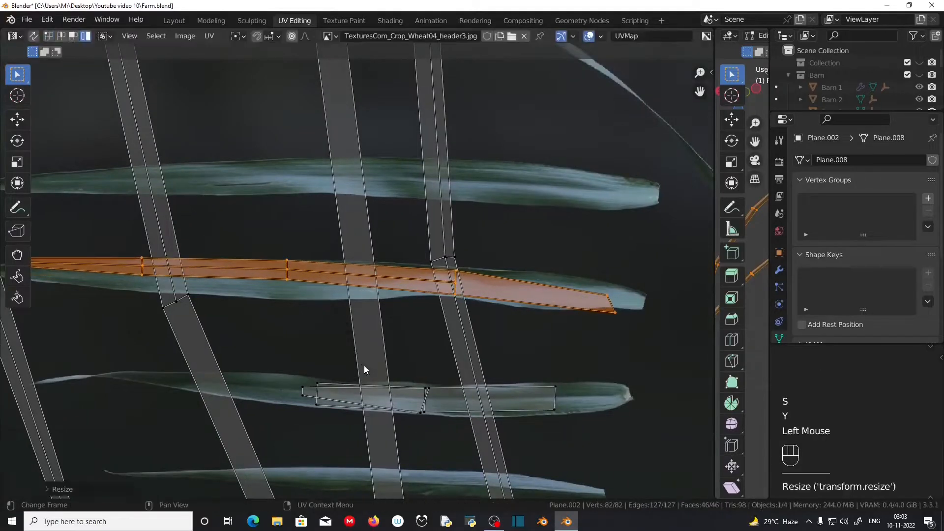
Move the widened island's base-end and tip-side vertices to fit within the third leaf from the bottom.
left_click(48, 36)
left_click_drag(590, 273, 625, 315)
key("g")
left_click(155, 289)
middle_click_drag(154, 289, 285, 285, "shift")
left_click_drag(140, 248, 173, 281)
key("g")
left_click(172, 275)
Scale down the next curved island, rotate it to near horizontal and move it onto the fourth leaf from the image's bottom.
scroll(352, 297, "down", 3)
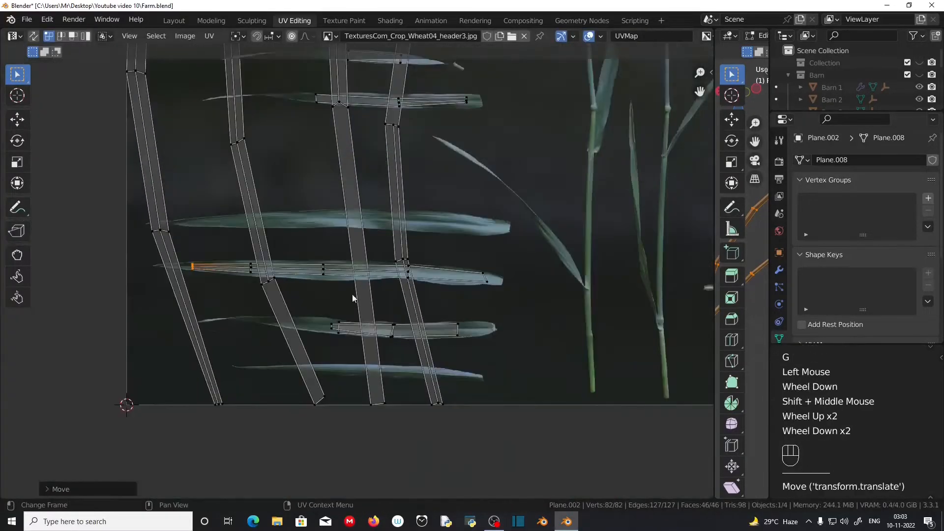
left_click(85, 36)
left_click(375, 274)
middle_click_drag(377, 293, 373, 244, "shift")
key("s")
left_click(348, 299)
key("g")
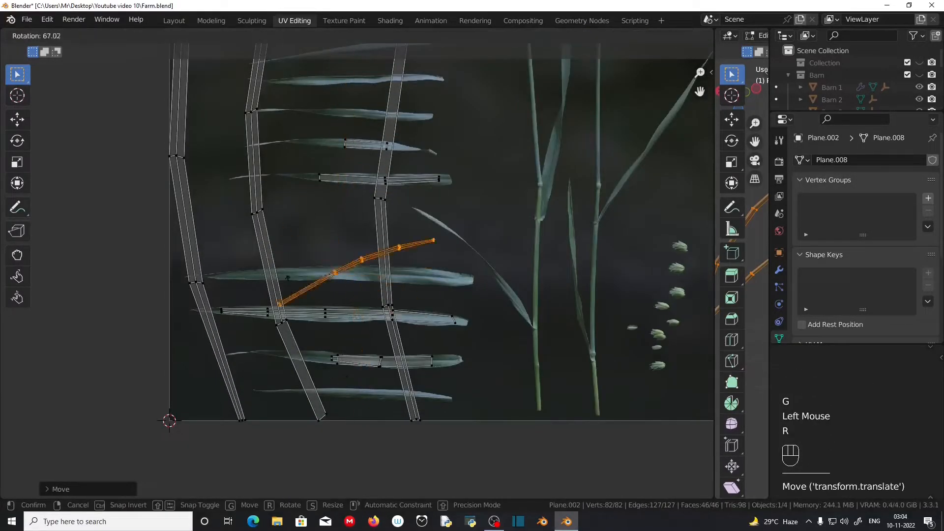
left_click(290, 265)
scroll(290, 266, "up", 2)
key("r")
left_click(384, 339)
key("s")
left_click(406, 362)
Reposition the curved island's base-end and middle vertices along the fourth leaf from the bottom.
left_click(48, 37)
left_click_drag(627, 239, 653, 270)
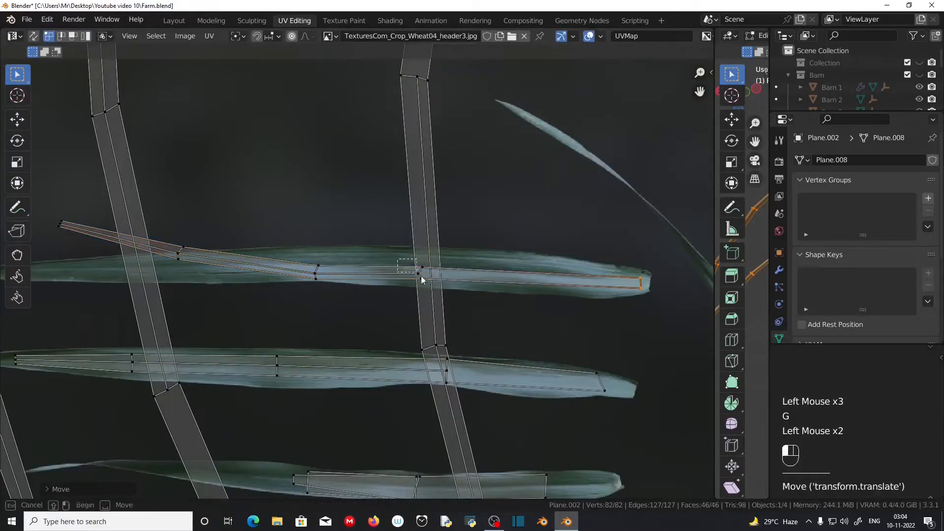
left_click_drag(421, 276, 431, 285)
key("g")
left_click(433, 279)
left_click_drag(301, 258, 333, 290)
key("g")
left_click(330, 283)
left_click_drag(167, 239, 194, 268)
key("g")
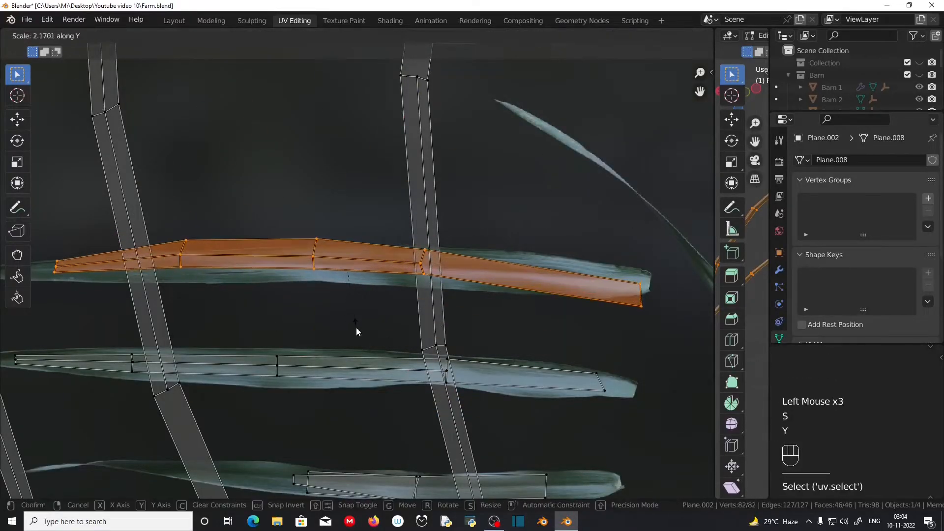
Widen the island on the fourth leaf from the bottom along Y and move its vertex rows to fit within the leaf.
left_click(357, 328)
left_click(48, 36)
left_click_drag(623, 270, 668, 322)
key("g")
left_click(658, 308)
left_click_drag(409, 241, 442, 283)
key("g")
left_click(440, 285)
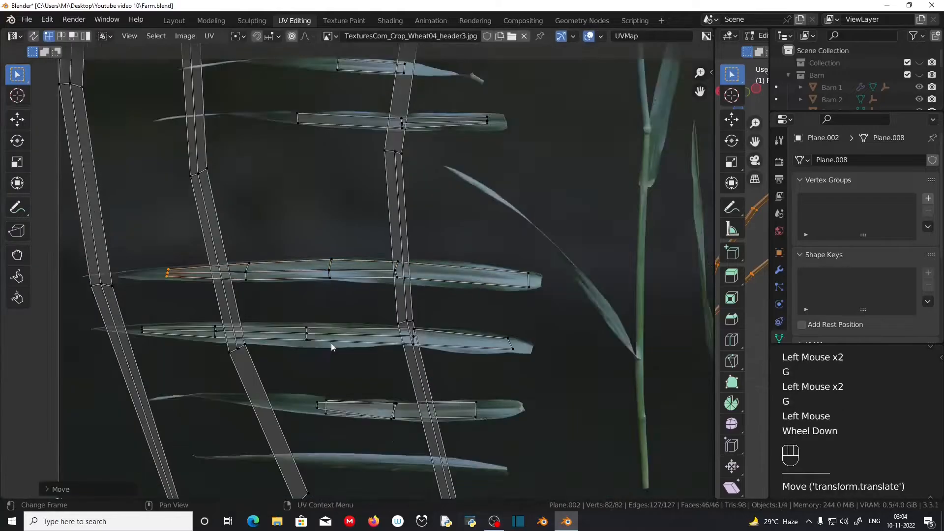
scroll(331, 347, "down", 2)
middle_click_drag(331, 348, 344, 391, "shift")
Scale down the next long island, rotate it to near horizontal and move it onto the fourth leaf from the image's top.
left_click(86, 36)
left_click(255, 251)
scroll(275, 231, "down", 1)
middle_click_drag(347, 123, 443, 315, "shift")
key("s")
left_click(325, 272)
left_click(344, 241)
key("s")
left_click(491, 305)
Move the many-segment island's vertex rows one after another along the fourth leaf from the top.
scroll(491, 305, "up", 4)
left_click(49, 36)
left_click_drag(58, 320, 100, 364)
key("g")
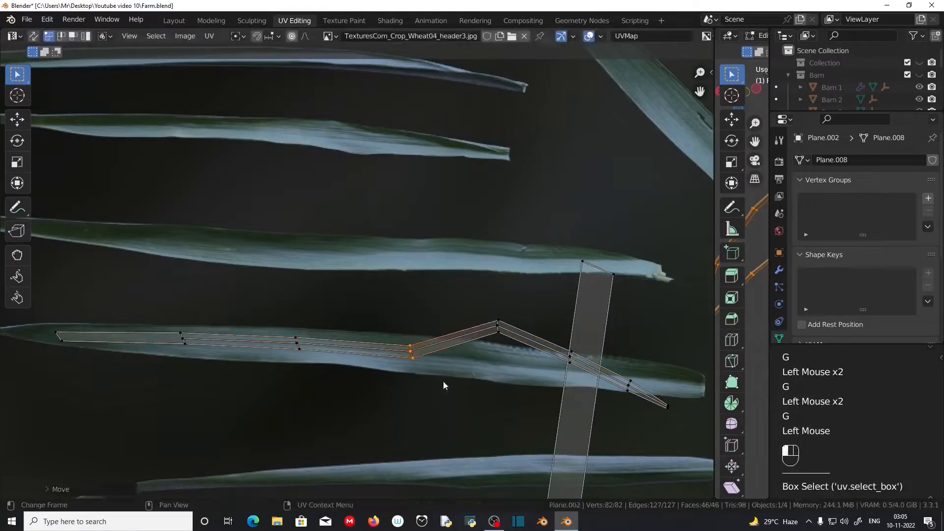
left_click_drag(479, 310, 523, 349)
key("g")
left_click(524, 384)
left_click_drag(552, 341, 591, 373)
key("g")
left_click(589, 386)
Select the whole island on the fourth leaf from the top, widen it along Y and rotate it slightly to match the leaf.
left_click(255, 340)
key("s")
key("y")
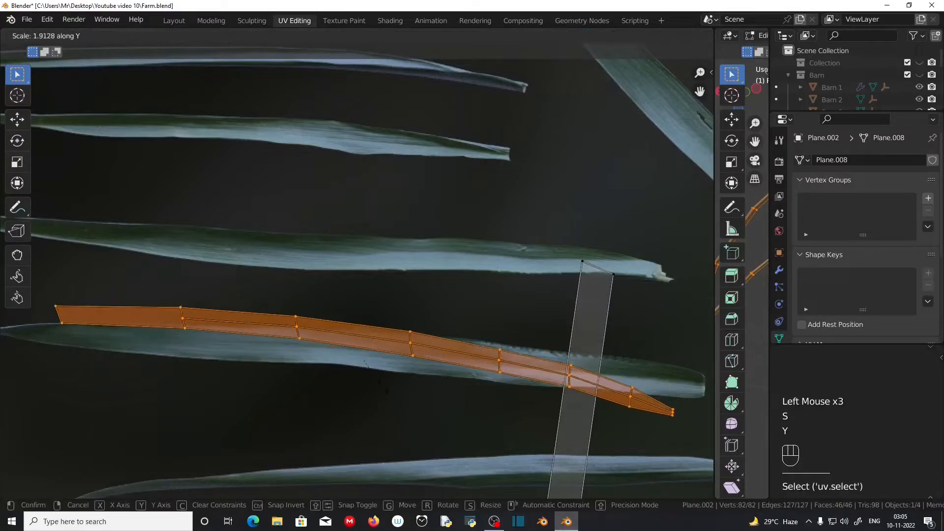
left_click(212, 295)
key("r")
left_click(206, 305)
Move the widened island's vertex rows to fit within the fourth leaf from the top.
left_click_drag(160, 305, 203, 358)
key("g")
left_click(204, 367)
left_click_drag(259, 299, 322, 358)
key("g")
left_click(320, 360)
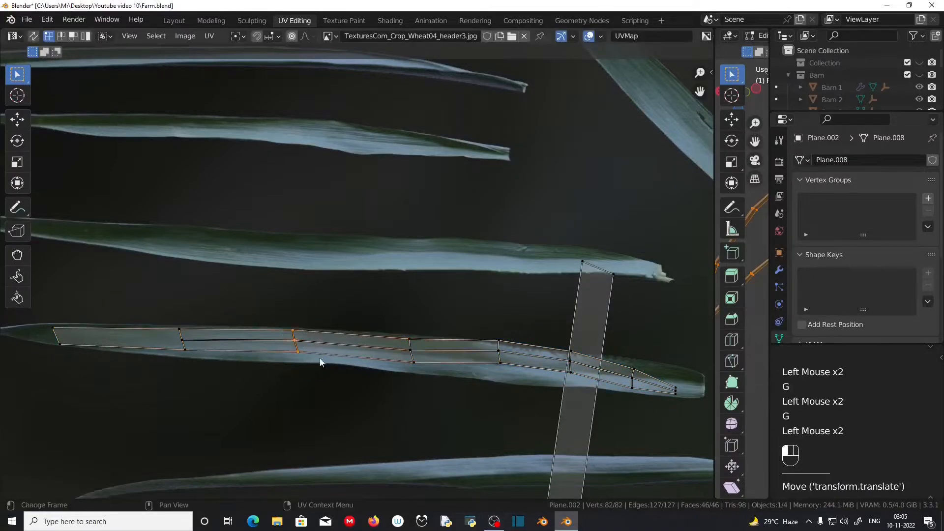
left_click_drag(379, 314, 432, 367)
key("g")
Scale down the next long stalk-like island, rotate it to near horizontal and move it onto the third leaf from the top.
scroll(691, 402, "down", 5)
middle_click_drag(691, 402, 691, 297, "shift")
left_click(85, 36)
left_click(395, 315)
middle_click_drag(472, 372, 481, 426, "shift")
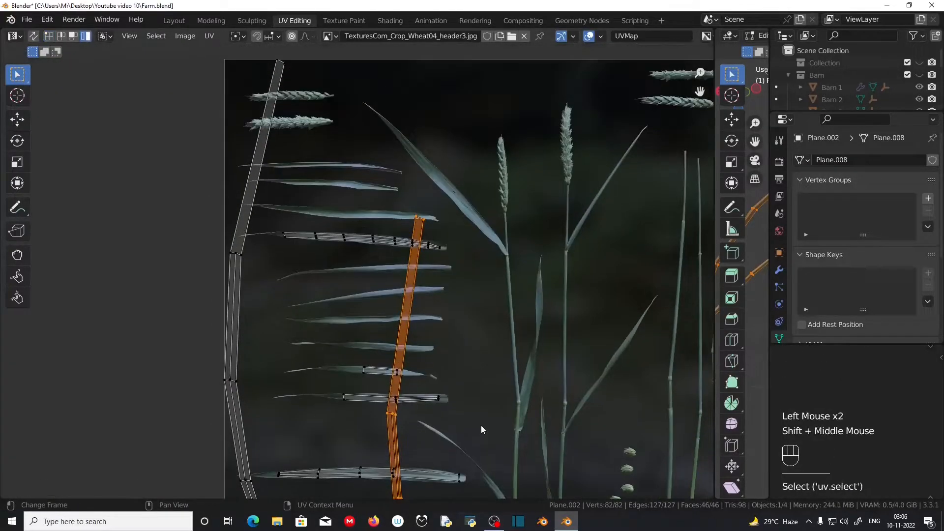
key("s")
left_click(431, 364)
key("g")
Move the island's end and middle vertices to follow the third leaf from the top.
scroll(341, 248, "up", 3)
middle_click_drag(341, 247, 329, 442, "shift")
left_click(49, 36)
left_click_drag(109, 244, 137, 295)
key("g")
left_click(112, 263)
left_click_drag(224, 226, 269, 266)
key("g")
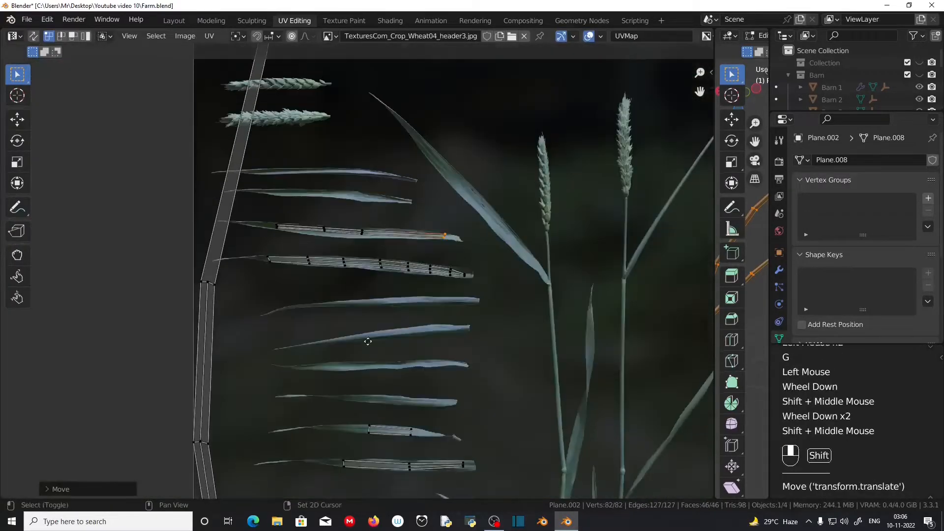
Scale down the last remaining long island and place it on the large diagonal leaf beside the wheat ear.
left_click(85, 36)
left_click(207, 314)
scroll(216, 325, "down", 2)
middle_click_drag(250, 344, 230, 317, "shift")
key("g")
left_click(480, 291)
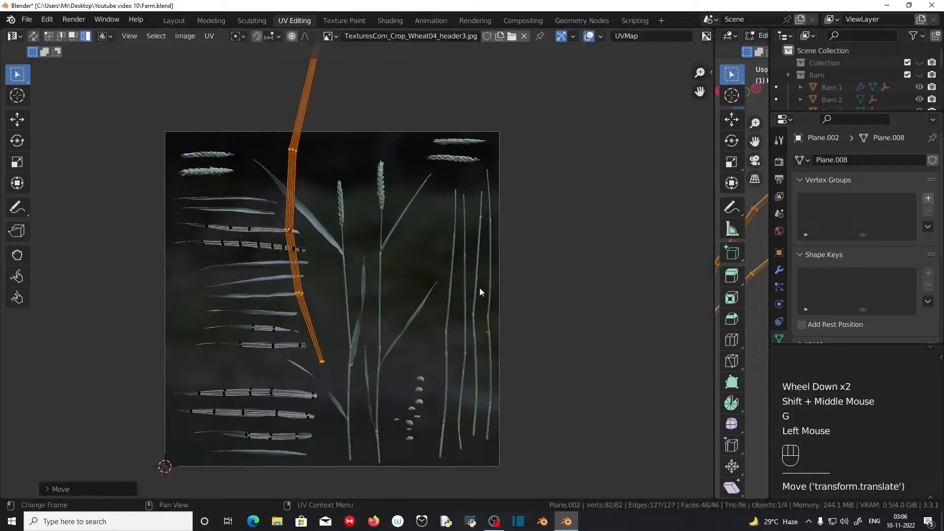
key("s")
left_click(359, 239)
key("s")
left_click(387, 351)
Move the last island's vertex rows along the large diagonal leaf up towards its tip.
left_click(49, 36)
left_click_drag(388, 326, 440, 367)
key("g")
left_click(442, 447)
left_click_drag(315, 279, 357, 320)
key("g")
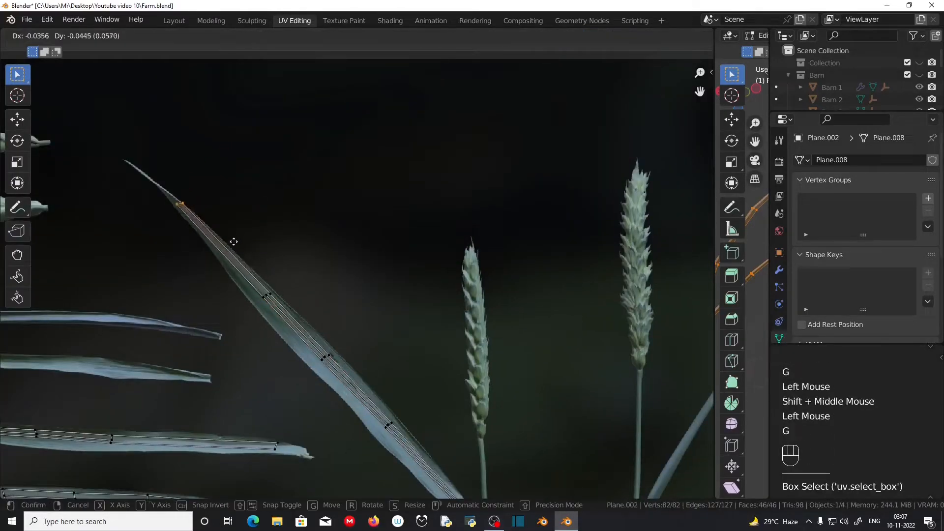
left_click(237, 245)
Scale the vertex rows of the diagonal leaf's island to widen it across the leaf.
scroll(358, 295, "down", 2)
middle_click_drag(335, 314, 310, 241, "shift")
key("s")
left_click_drag(256, 204, 339, 278)
left_click(324, 231)
key("s")
Move the widened vertex rows to fit within the large diagonal leaf.
scroll(356, 313, "up", 1)
middle_click_drag(275, 206, 354, 281, "shift")
middle_click_drag(280, 212, 358, 285, "shift")
left_click_drag(294, 223, 355, 278)
key("g")
left_click(359, 275)
left_click_drag(403, 344, 459, 401)
key("g")
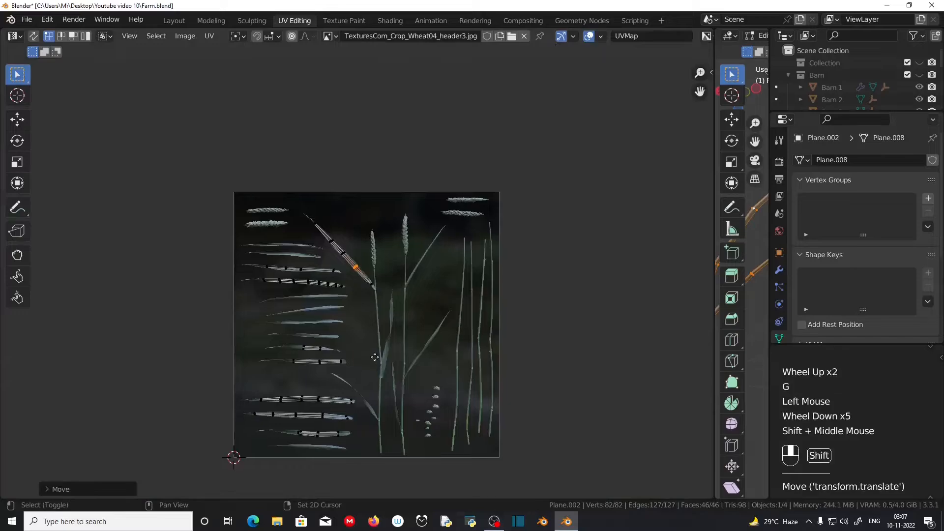
Enlarge the 3D viewport beside the UV editor and examine the textured grass clump from several angles.
middle_click_drag(375, 357, 374, 317, "shift")
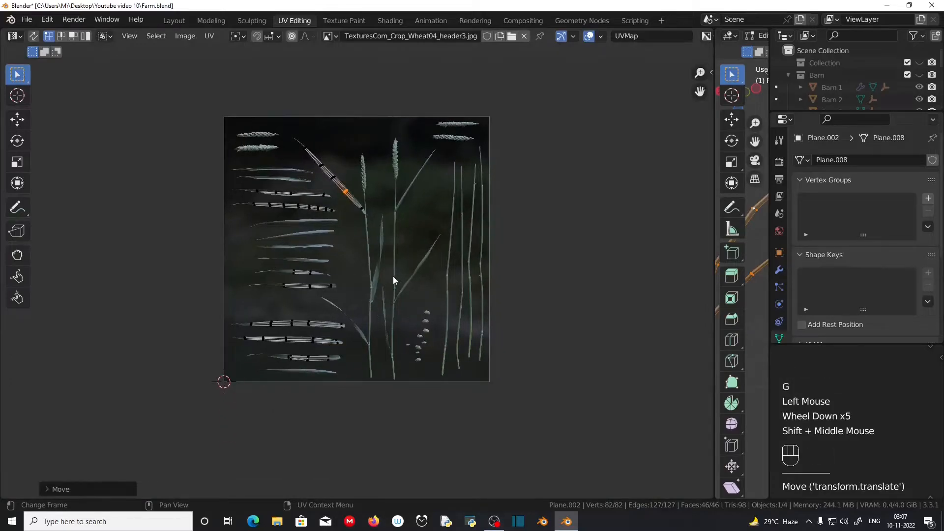
key("ctrl+space")
key("ctrl+space")
left_click_drag(714, 319, 281, 344)
left_click(554, 375)
scroll(554, 376, "up", 1)
middle_click_drag(555, 376, 507, 387)
scroll(508, 387, "down", 3)
scroll(511, 352, "down", 2)
middle_click_drag(511, 352, 614, 354)
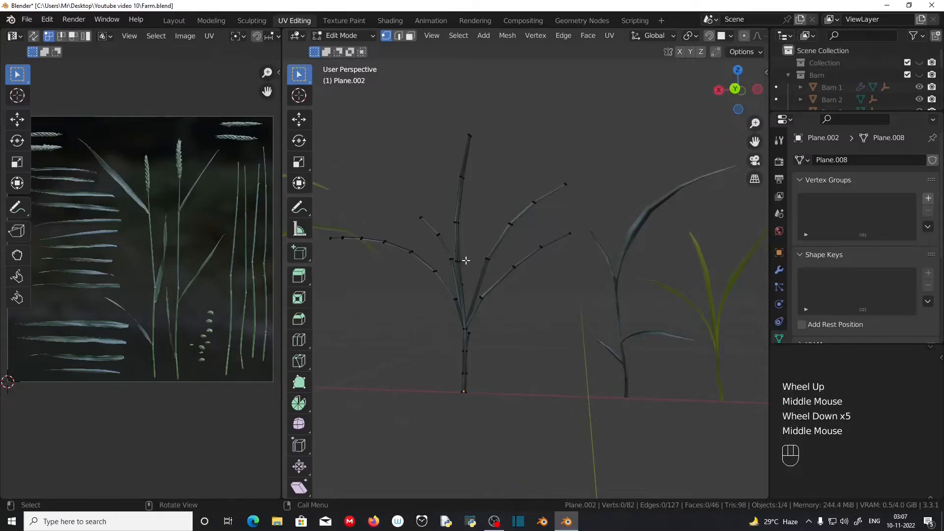
scroll(712, 326, "down", 1)
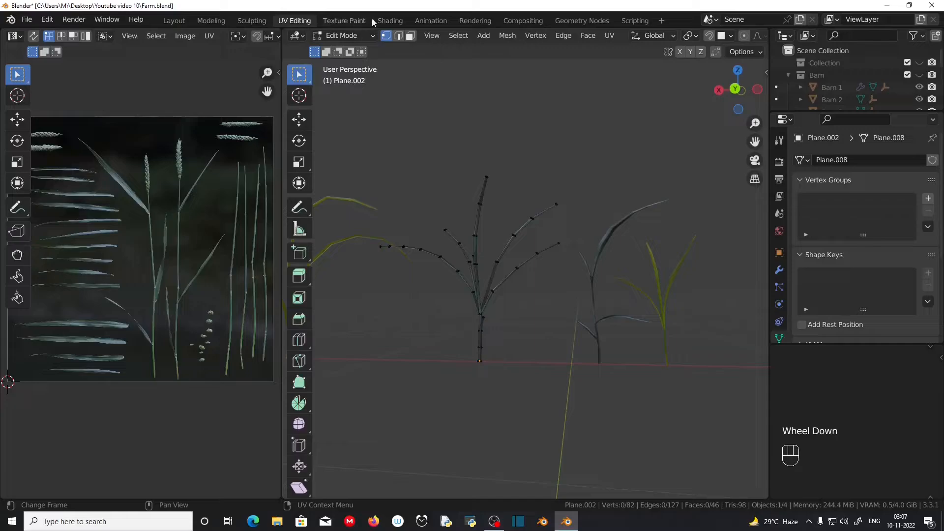
Replace the Grass 2 material's image texture with TexturesCom_Crop_Wheat04_512_albedo.tif and check it on the clump in the shading preview.
left_click(389, 22)
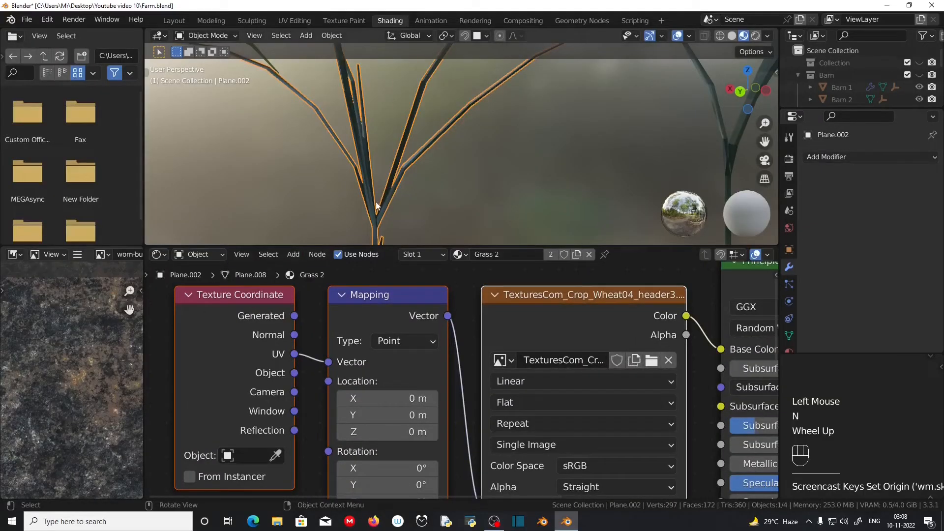
left_click(651, 362)
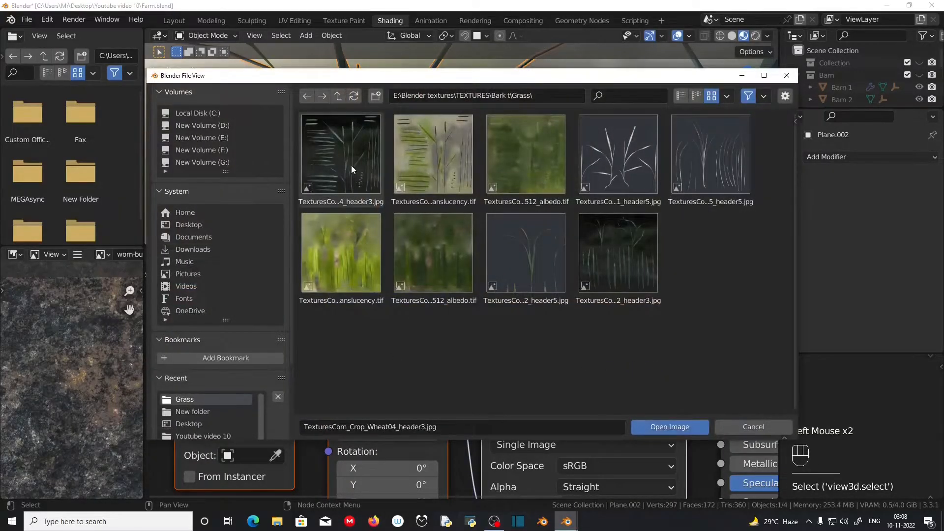
left_click(423, 163)
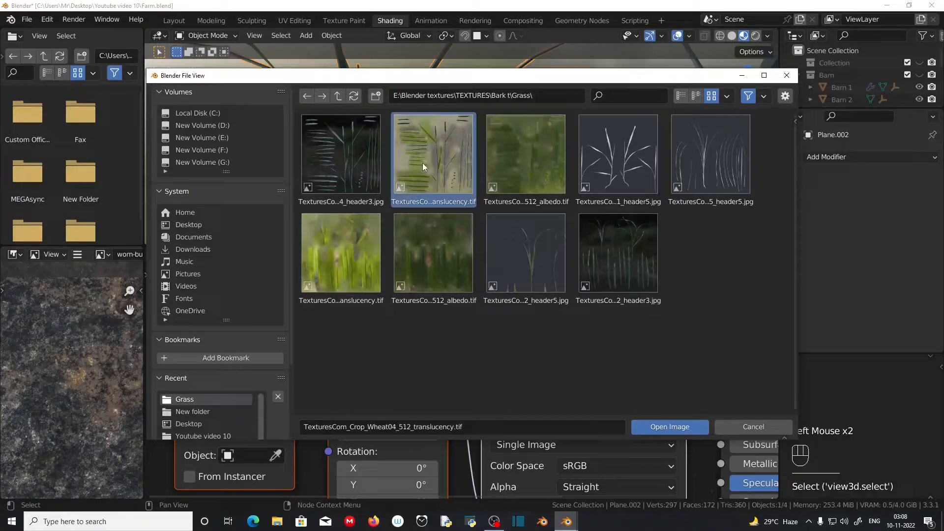
left_click(493, 163)
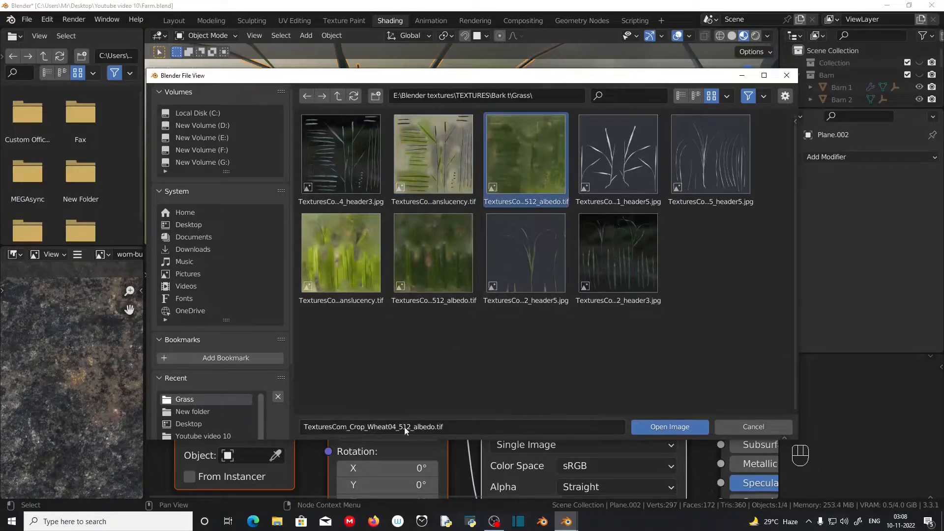
left_click(654, 426)
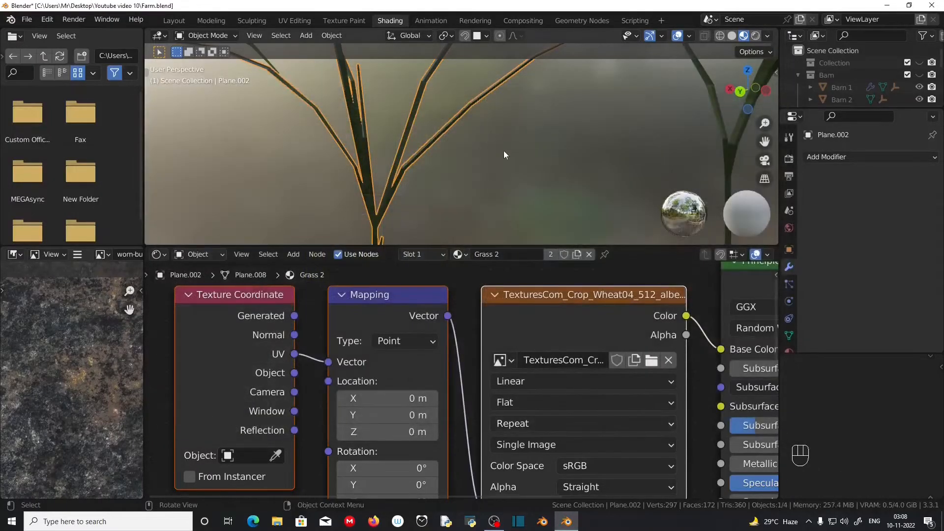
scroll(439, 304, "down", 2)
left_click(412, 164)
middle_click_drag(411, 164, 428, 98)
scroll(519, 196, "up", 1)
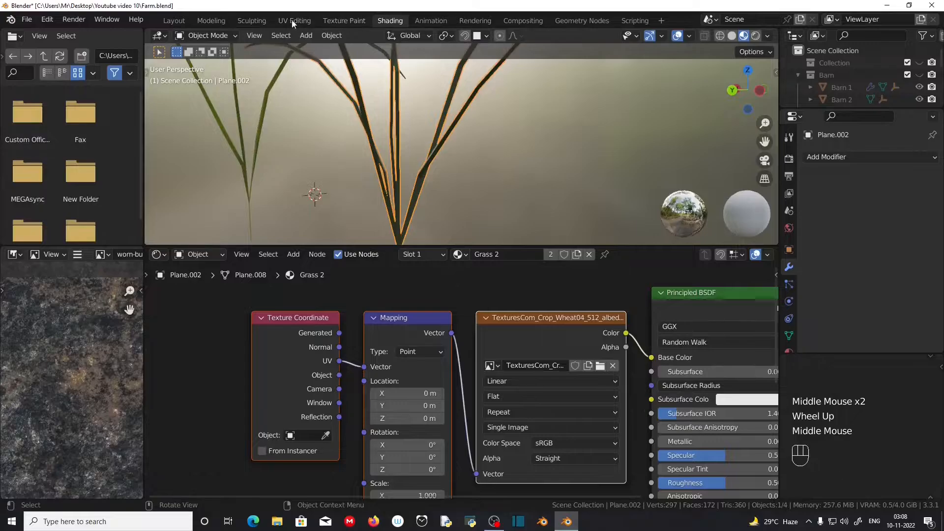
Return to UV editing, select the clump's whole mesh and enlarge the UV editor around the lower leaf islands.
left_click(293, 21)
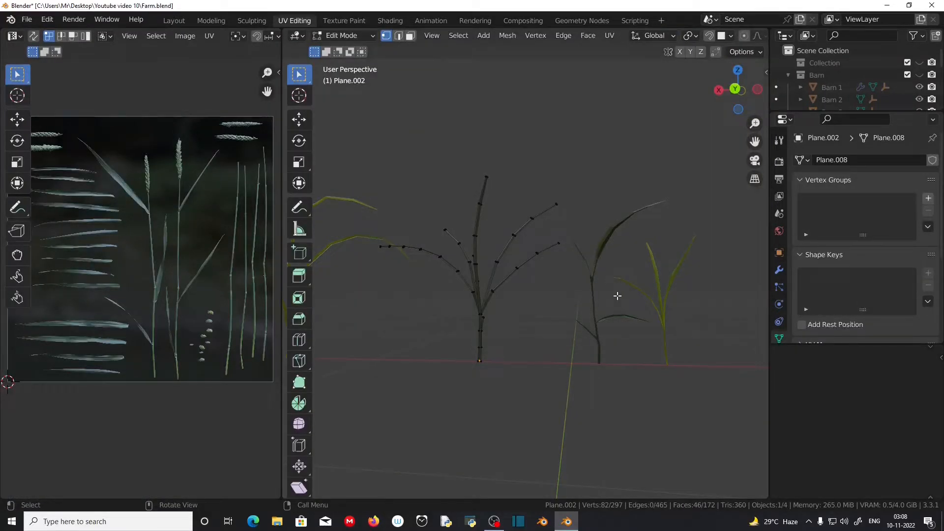
scroll(453, 316, "up", 1)
key("a")
scroll(128, 297, "up", 5)
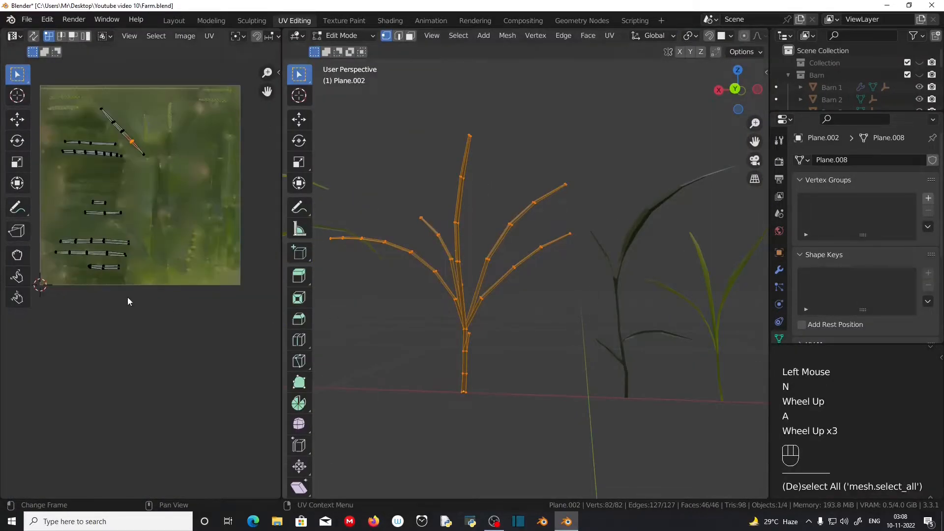
middle_click_drag(143, 257, 223, 328, "shift")
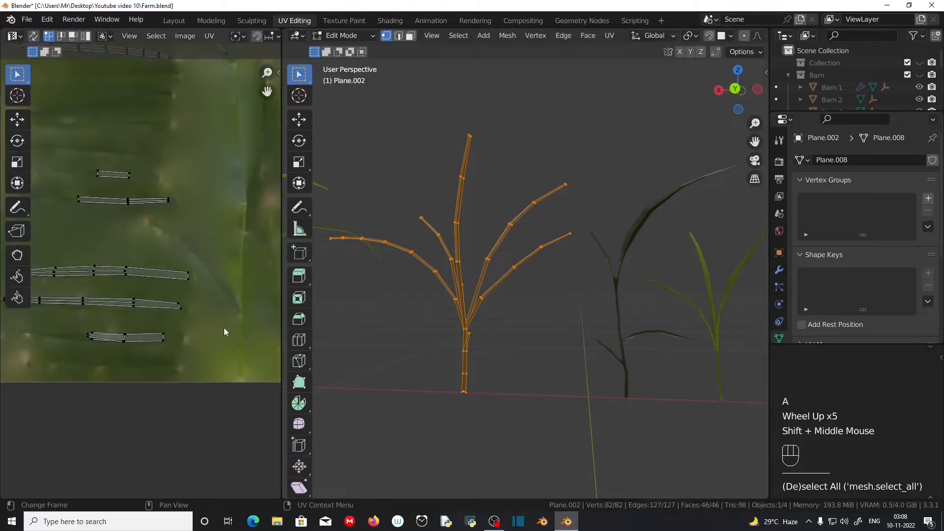
left_click_drag(281, 286, 648, 287)
scroll(329, 349, "up", 2)
scroll(329, 351, "up", 1)
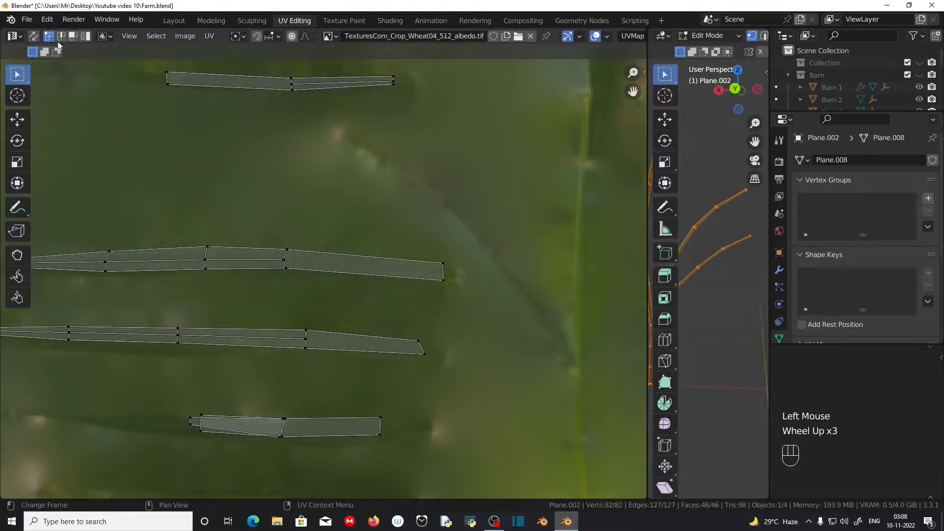
Nudge the two islands on the second leaf from the bottom slightly down to match the albedo texture.
left_click(85, 36)
left_click(290, 426)
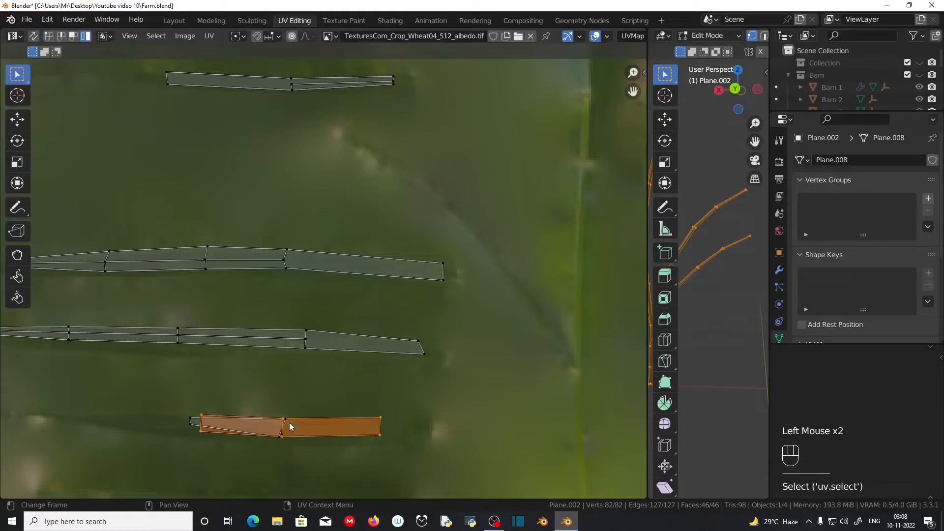
key("g")
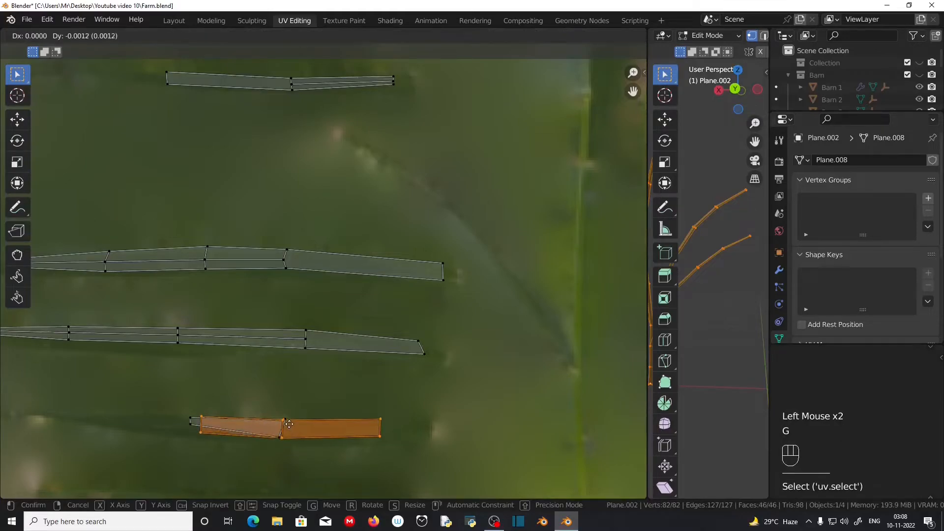
left_click(289, 427)
left_click(276, 427)
key("g")
left_click(276, 430)
Nudge the islands on the third and fourth leaves from the bottom slightly down onto the albedo leaf shapes.
left_click(283, 339)
key("g")
left_click(283, 345)
left_click(286, 271)
key("g")
left_click(285, 277)
Adjust the position of the islands on the fifth and sixth leaves from the bottom to match the albedo texture.
scroll(288, 275, "down", 1)
scroll(329, 365, "up", 2)
middle_click_drag(306, 213, 324, 300, "shift")
left_click(324, 300)
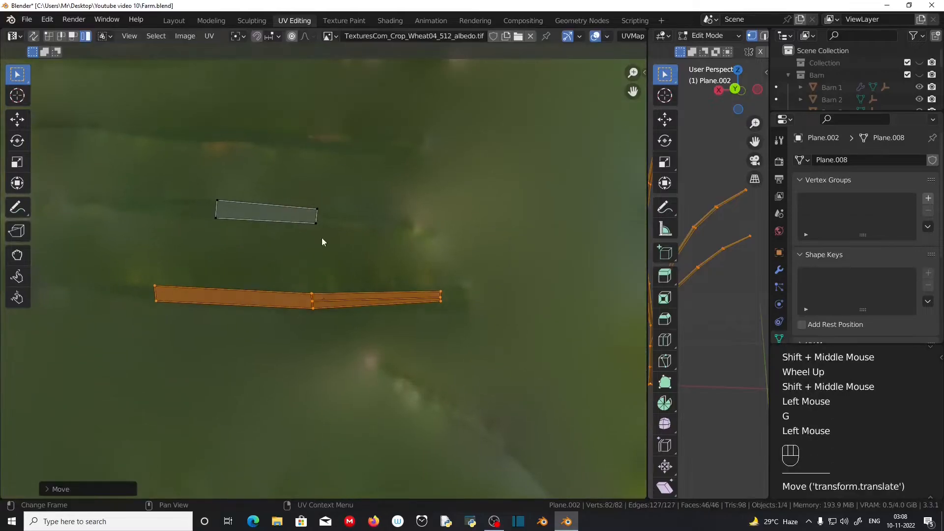
key("g")
left_click(270, 185)
Check the upper islands against the albedo texture and widen the 3D viewport to show the whole grass clump.
scroll(472, 222, "down", 3)
middle_click_drag(472, 221, 370, 338, "shift")
scroll(370, 338, "up", 4)
scroll(364, 373, "down", 9)
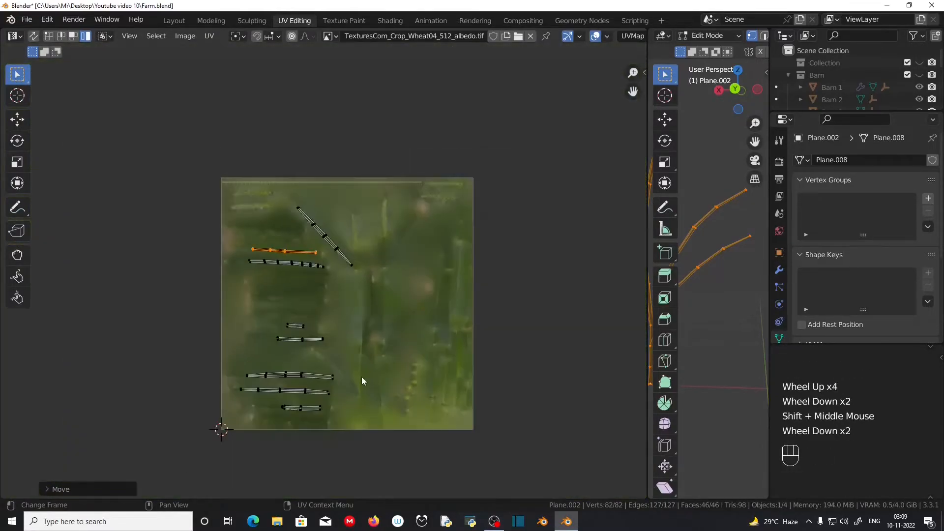
middle_click_drag(361, 377, 268, 326, "shift")
left_click_drag(647, 324, 417, 324)
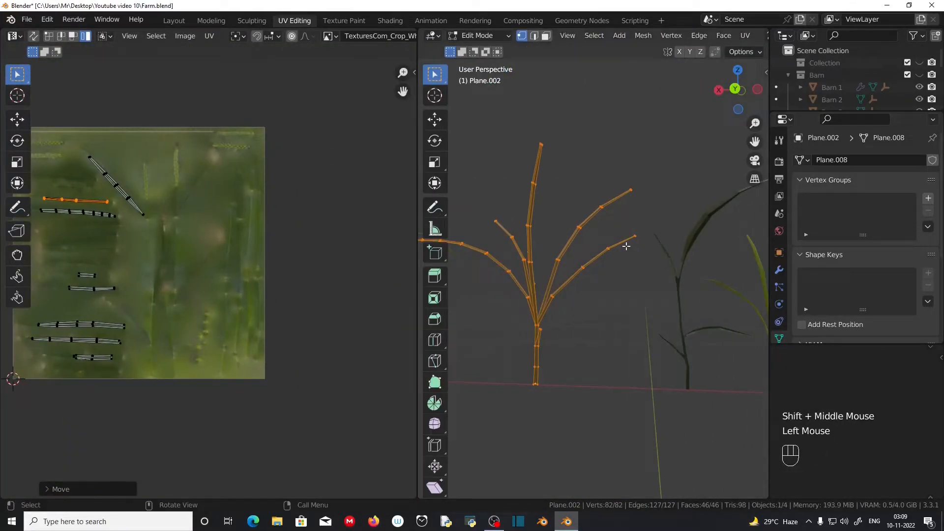
Leave the finished clump and open the adjacent curved-leaf grass clump for editing with its whole mesh selected.
key("Tab")
scroll(647, 276, "down", 2)
left_click(647, 277)
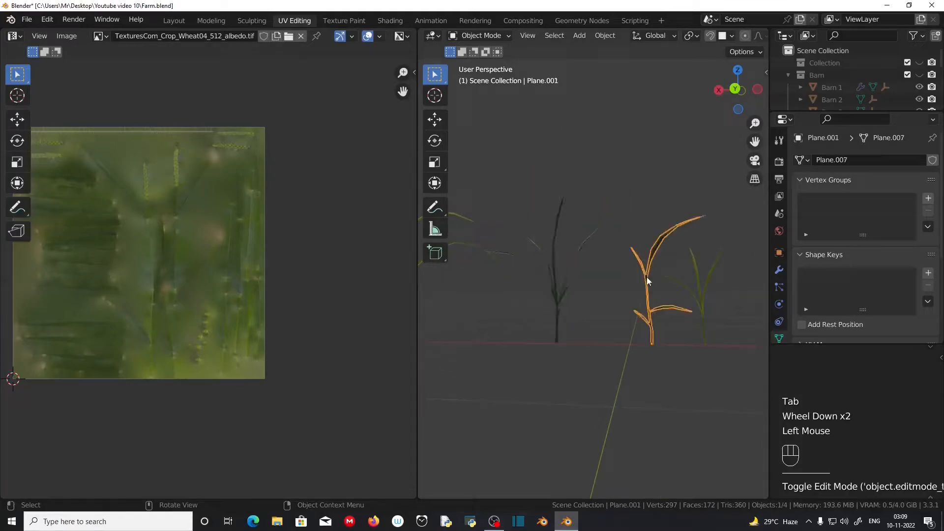
key("Tab")
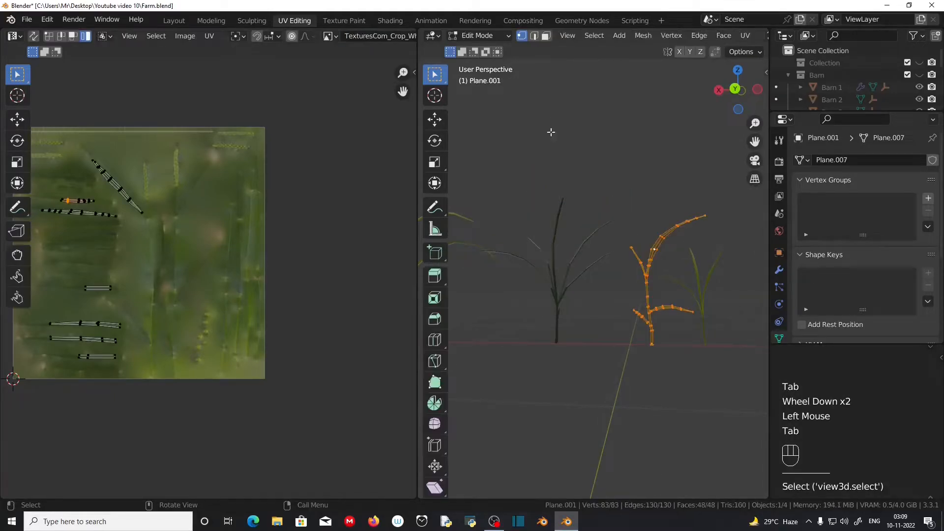
scroll(573, 281, "up", 3)
key("a")
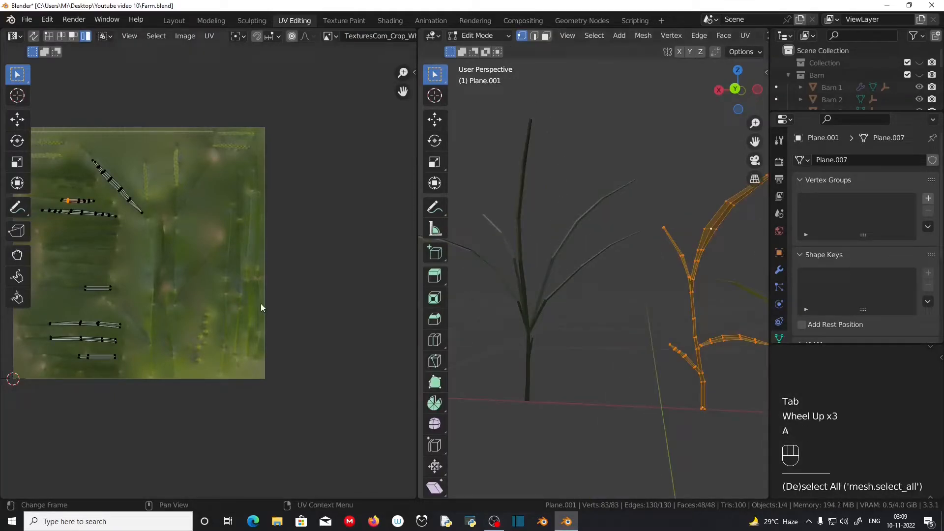
Nudge the curved-leaf clump's bottom UV island slightly down onto the leaf in the albedo texture.
scroll(261, 302, "up", 3)
middle_click_drag(261, 302, 168, 234, "shift")
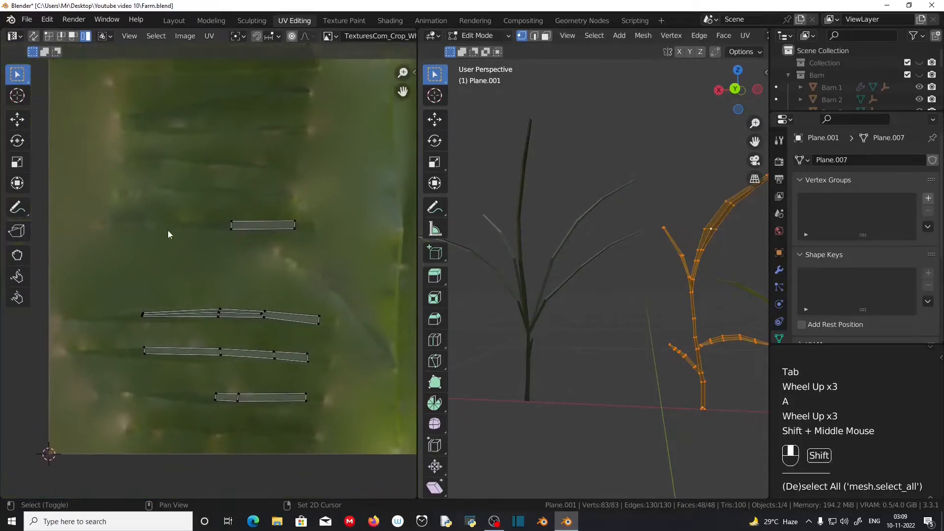
scroll(232, 324, "up", 2)
middle_click_drag(208, 362, 216, 193, "shift")
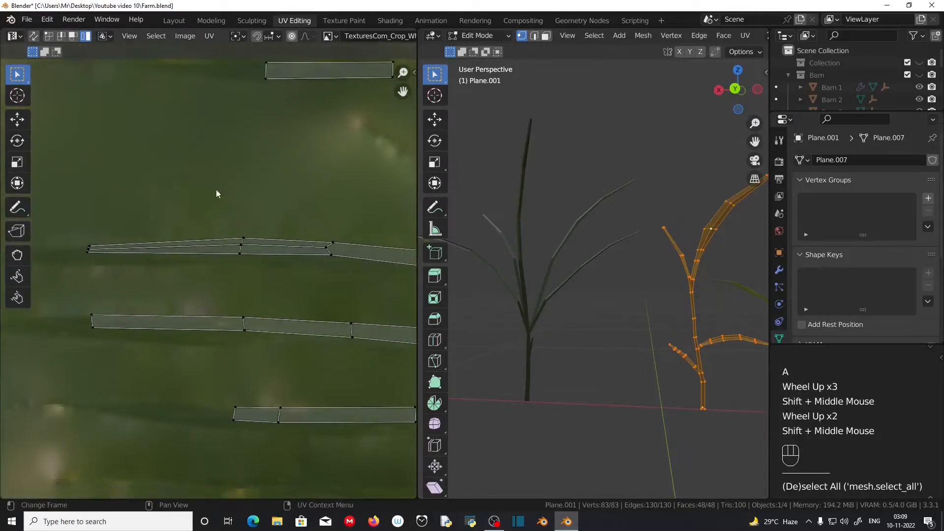
left_click(331, 419)
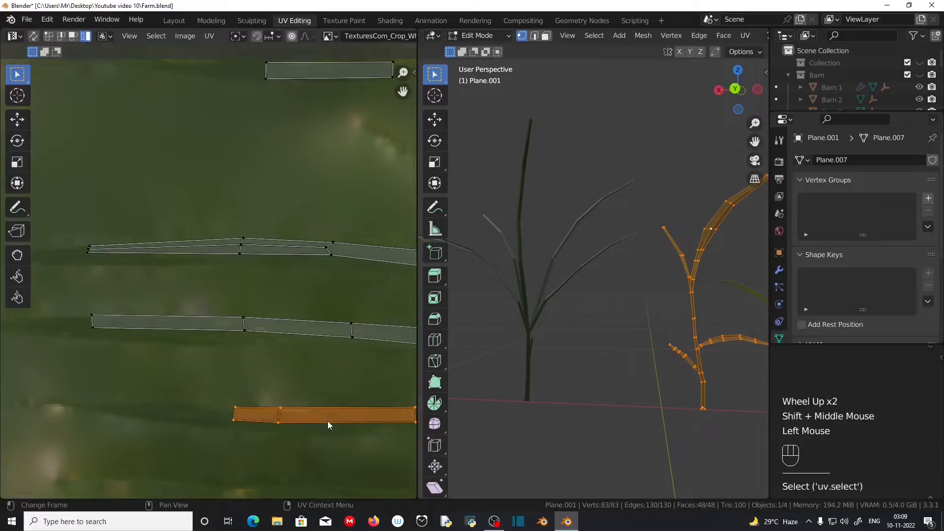
key("g")
left_click(327, 426)
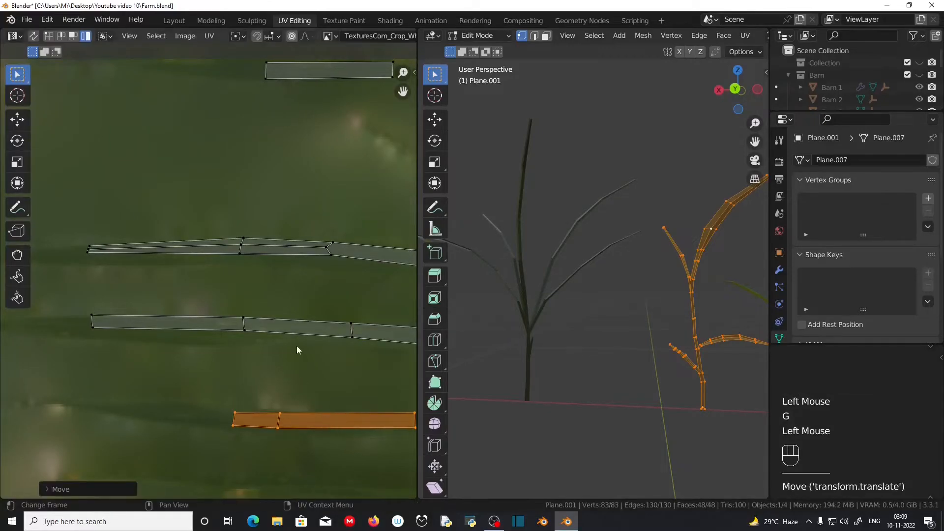
Nudge the second and third UV islands from the bottom slightly down to match the albedo leaves.
left_click(297, 329)
key("g")
left_click(296, 334)
left_click(303, 251)
key("g")
left_click(303, 257)
Nudge the long and short horizontal islands near the texture's upper edge slightly up onto their albedo leaves.
scroll(301, 275, "down", 2)
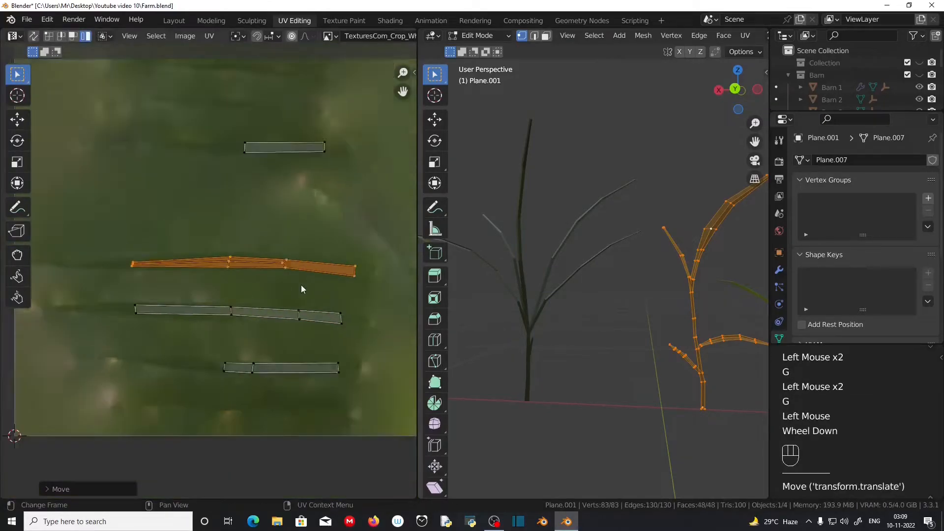
middle_click_drag(301, 285, 305, 393, "shift")
scroll(308, 360, "up", 2)
scroll(299, 376, "down", 1)
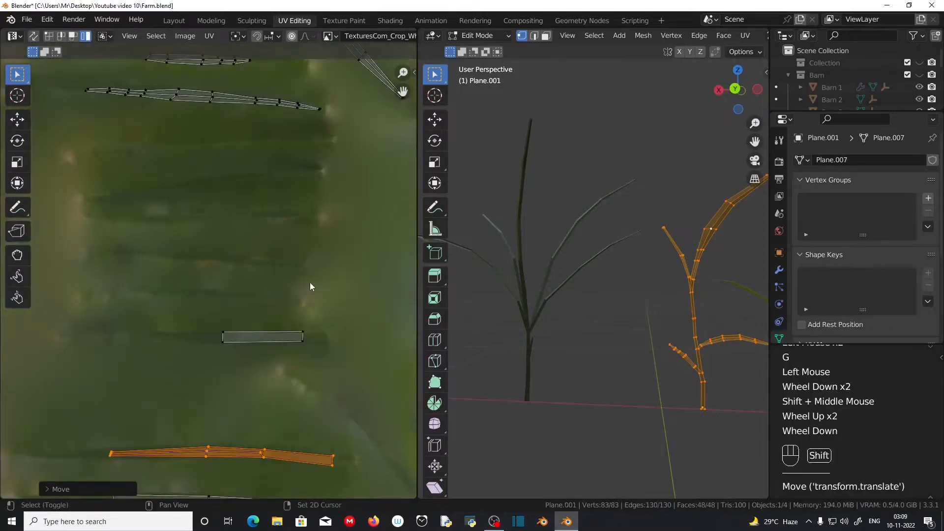
middle_click_drag(310, 284, 310, 421, "shift")
scroll(310, 422, "up", 2)
middle_click_drag(267, 344, 254, 313, "shift")
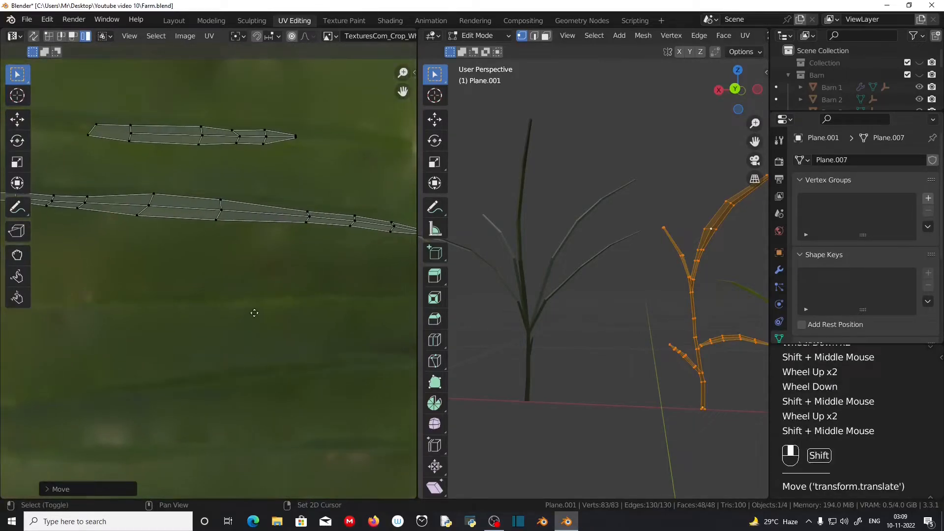
left_click(240, 219)
key("g")
left_click(240, 220)
left_click(217, 131)
key("g")
left_click(217, 130)
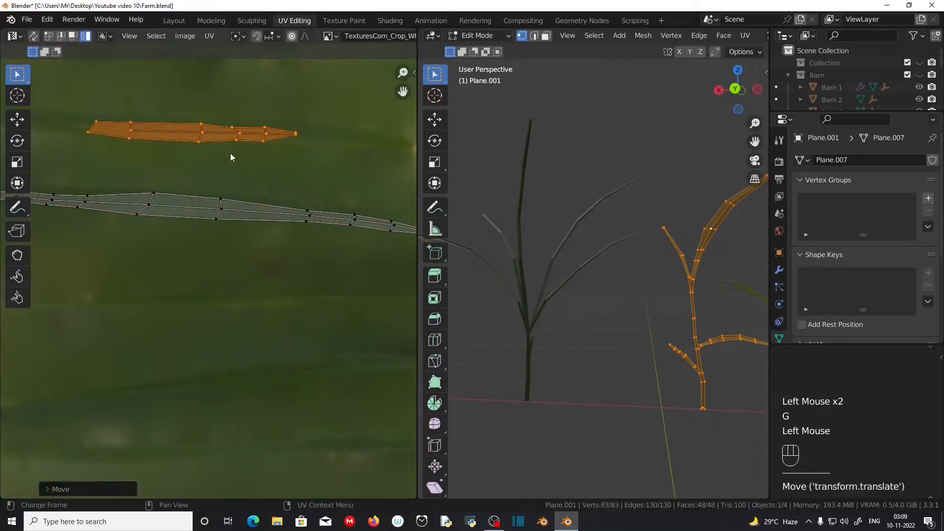
Shift the diagonal island slightly down to match the slanted leaf in the albedo texture.
scroll(250, 160, "down", 3)
middle_click_drag(255, 161, 208, 257, "shift")
scroll(208, 257, "up", 2)
left_click(298, 258)
key("g")
left_click(297, 261)
scroll(293, 315, "down", 2)
middle_click_drag(290, 347, 281, 283, "shift")
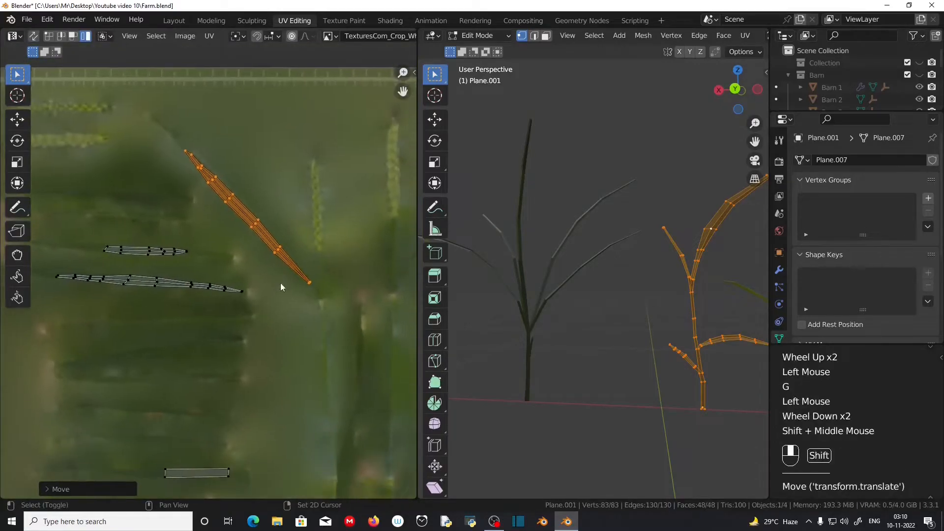
Switch to the Shading workspace and select the grass clump with several thin spreading leaves.
left_click(392, 21)
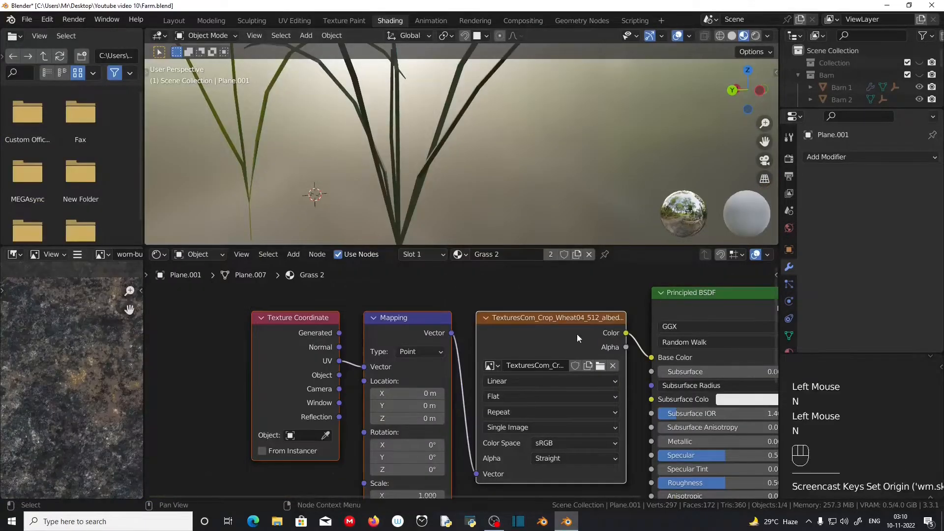
scroll(576, 335, "down", 2)
middle_click_drag(545, 304, 446, 253, "shift")
scroll(445, 179, "up", 1)
middle_click_drag(444, 176, 362, 196)
scroll(362, 196, "up", 2)
left_click(361, 193)
Duplicate the wheat albedo image texture node in the Grass 2 material and place the copy below the original.
scroll(424, 331, "up", 2)
scroll(438, 412, "down", 2)
middle_click_drag(424, 331, 432, 365, "shift")
left_click(429, 305)
scroll(400, 313, "down", 1)
middle_click_drag(400, 313, 411, 348)
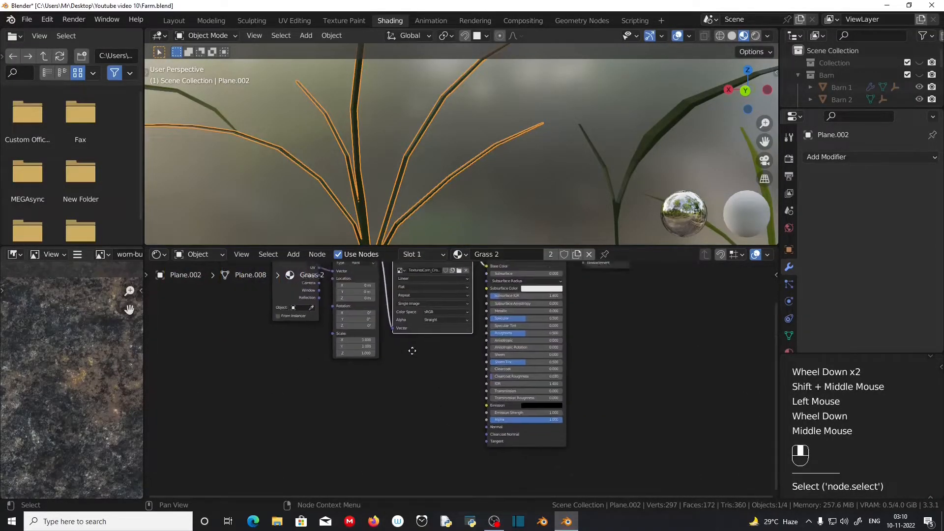
left_click(424, 307)
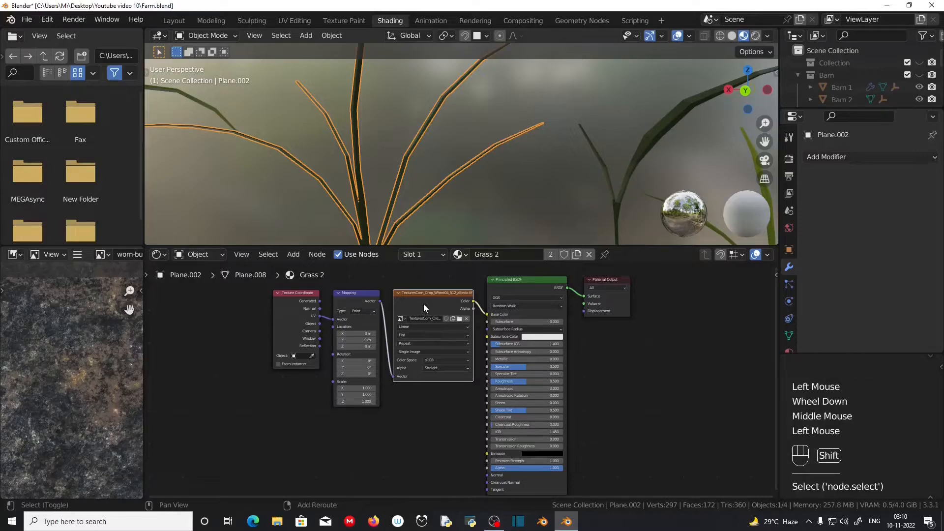
key("shift+d")
left_click(422, 433)
scroll(422, 435, "up", 2)
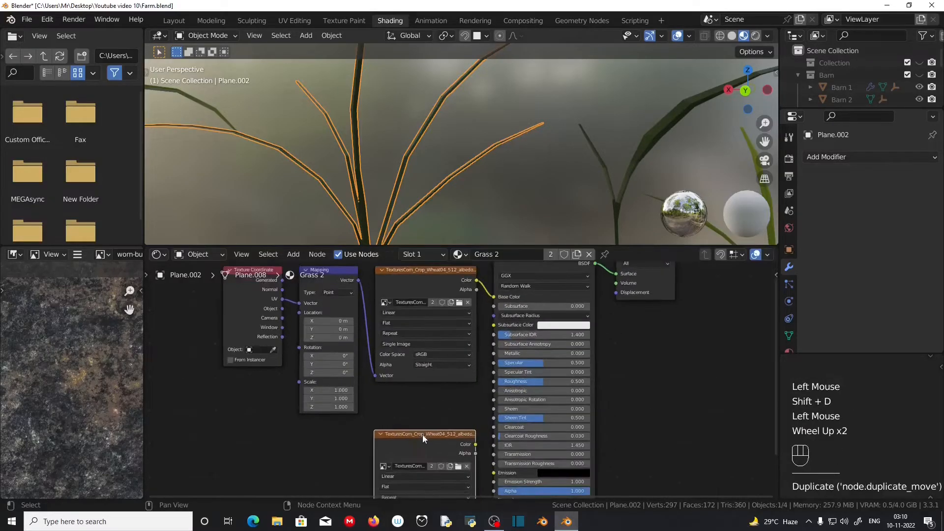
Connect the Mapping node's Vector output to the duplicated image texture's Vector input.
middle_click_drag(423, 434, 408, 408)
scroll(421, 317, "up", 3)
scroll(409, 408, "down", 1)
scroll(408, 408, "down", 3)
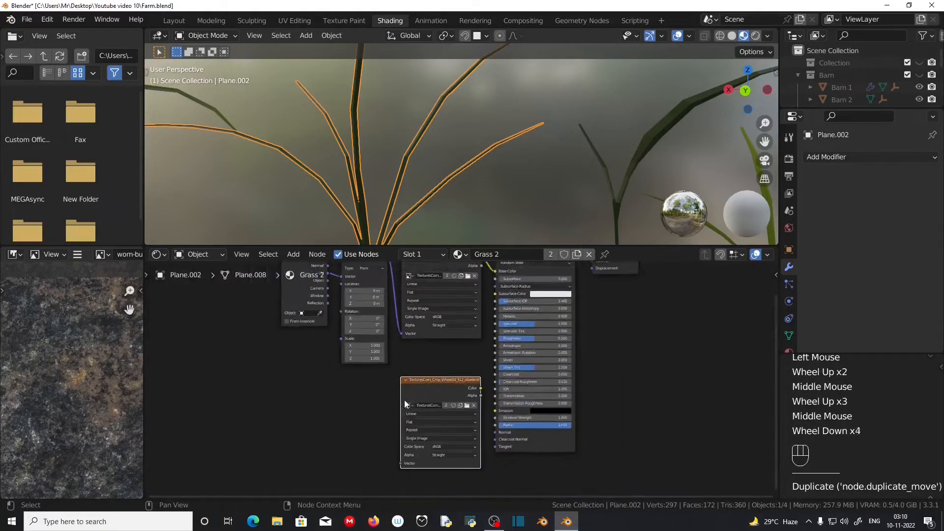
scroll(388, 284, "down", 1)
left_click_drag(400, 278, 411, 449)
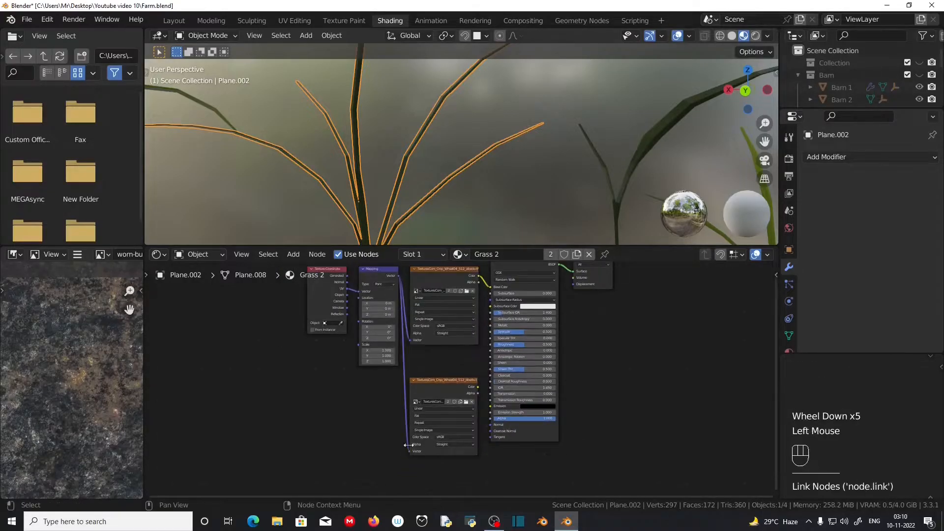
Load TexturesCom_Crop_Wheat04_512_translucency.tif into the duplicated image texture node.
scroll(438, 395, "up", 4)
middle_click_drag(439, 395, 398, 281)
scroll(396, 287, "up", 2)
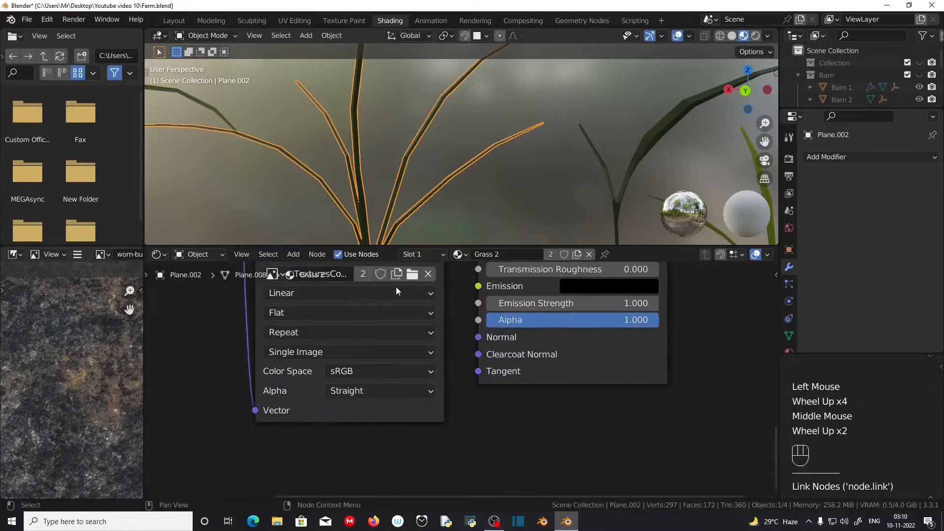
middle_click_drag(442, 372, 448, 390)
left_click(447, 379)
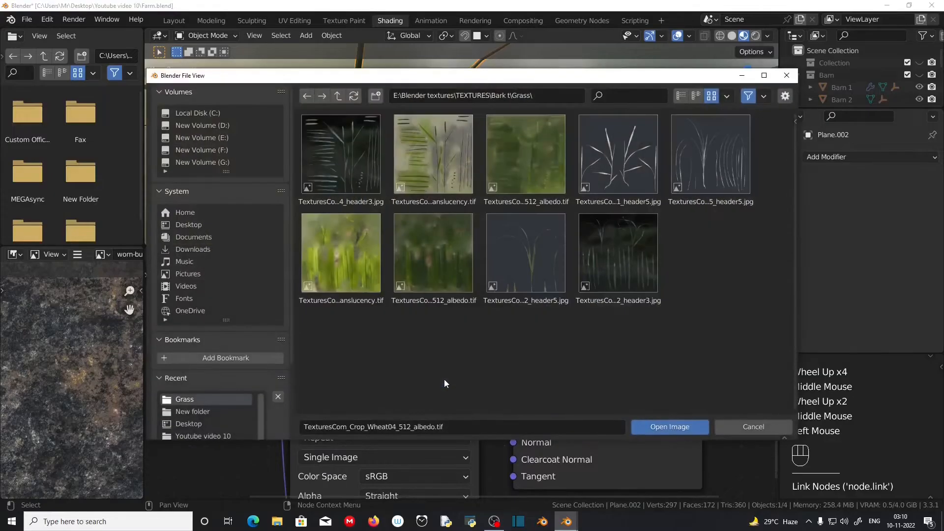
left_click(447, 161)
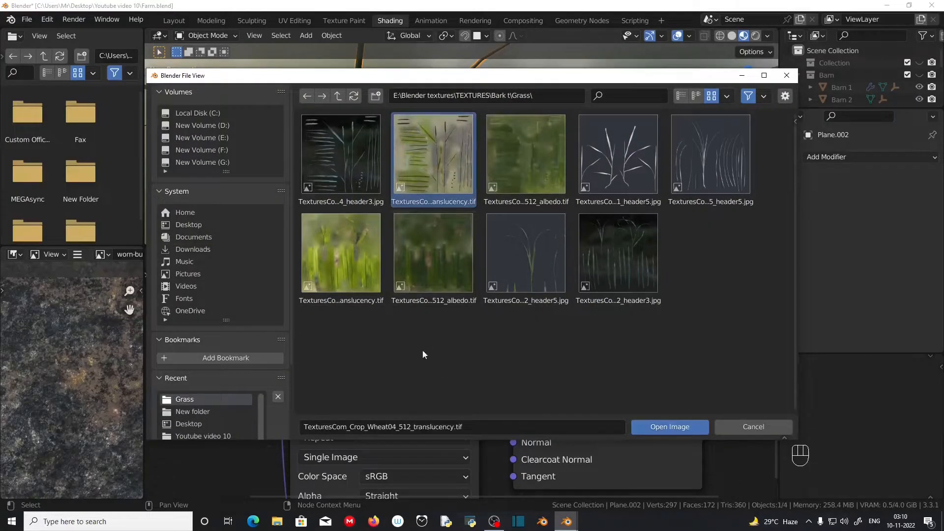
left_click(679, 428)
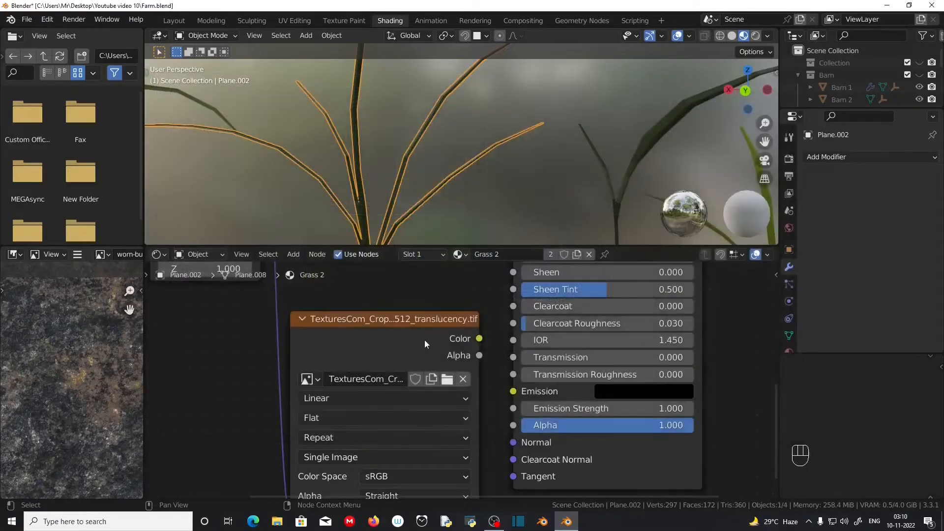
Add a Translucent BSDF below the Principled BSDF and feed the translucency texture's Color into its Color input.
scroll(424, 340, "down", 1)
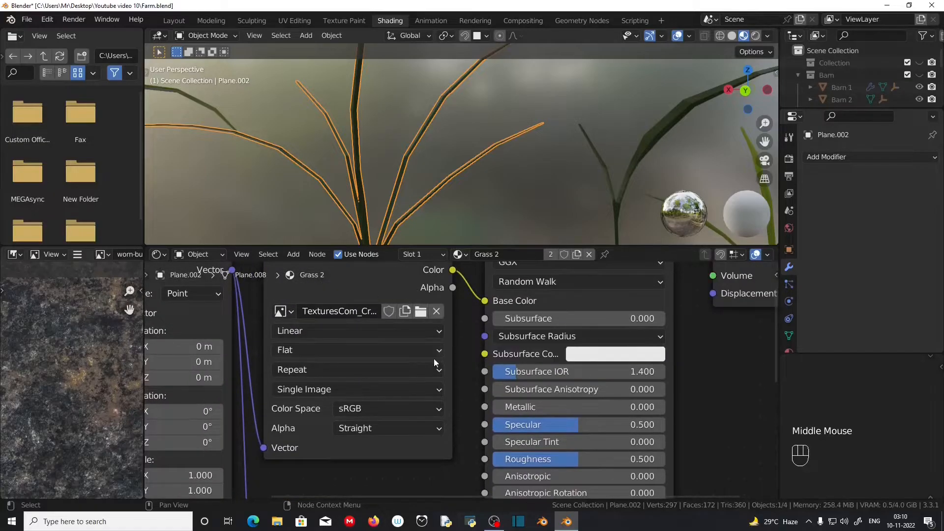
scroll(429, 373, "down", 1)
middle_click_drag(430, 373, 382, 372)
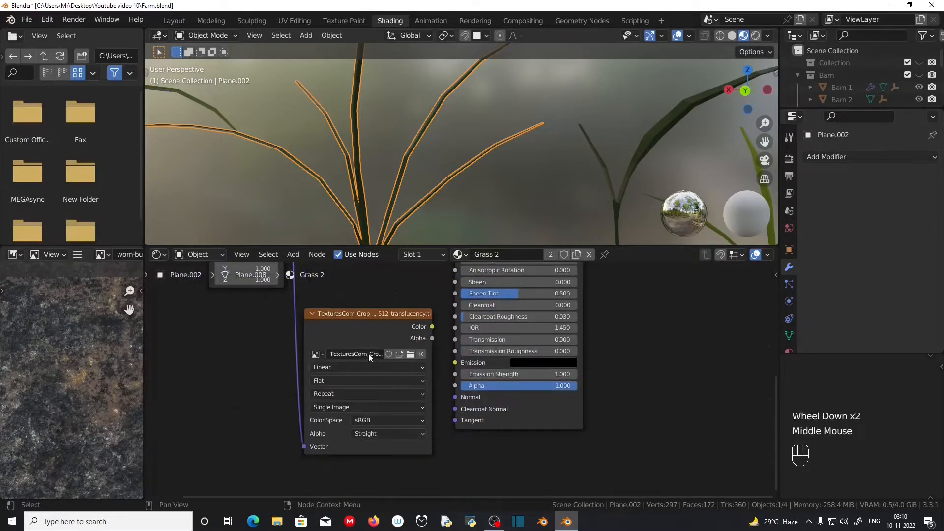
scroll(420, 307, "down", 2)
middle_click_drag(419, 312, 342, 368)
scroll(343, 367, "down", 3)
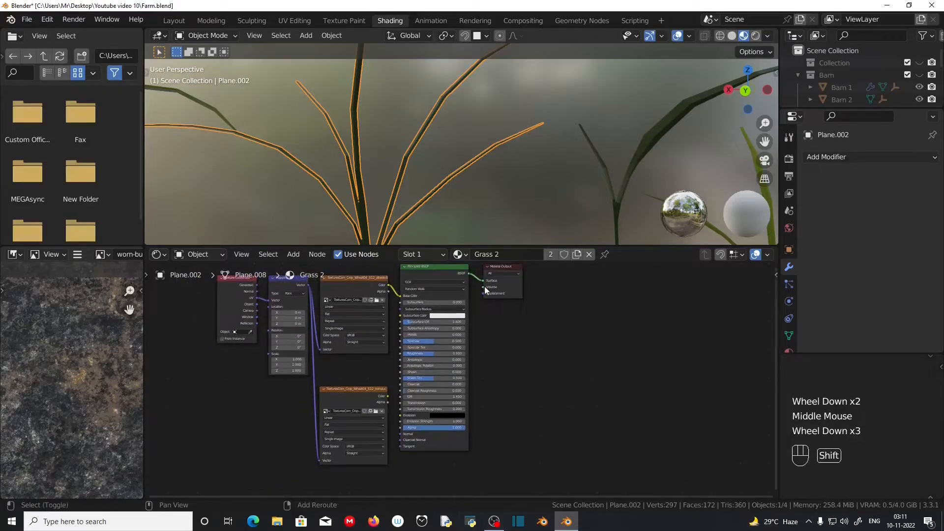
key("shift+a")
mouse_move(485, 286)
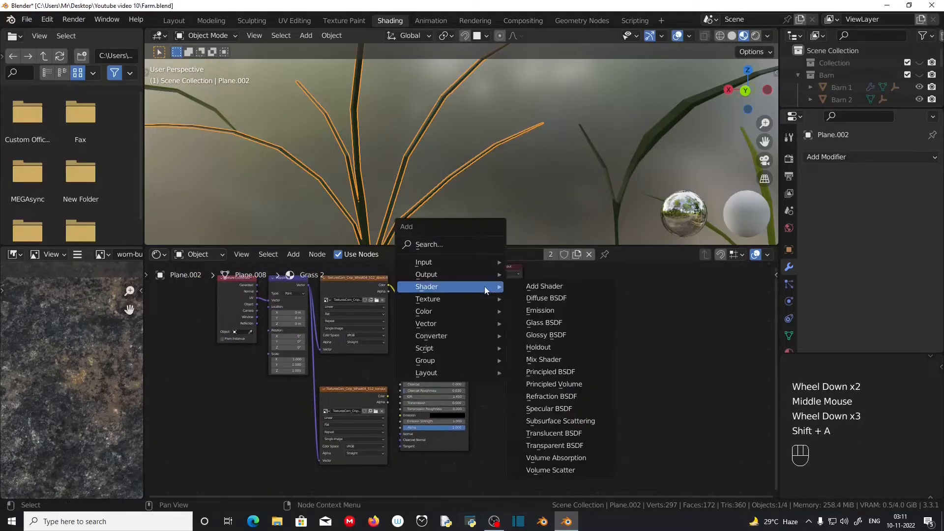
left_click(575, 432)
left_click(415, 465)
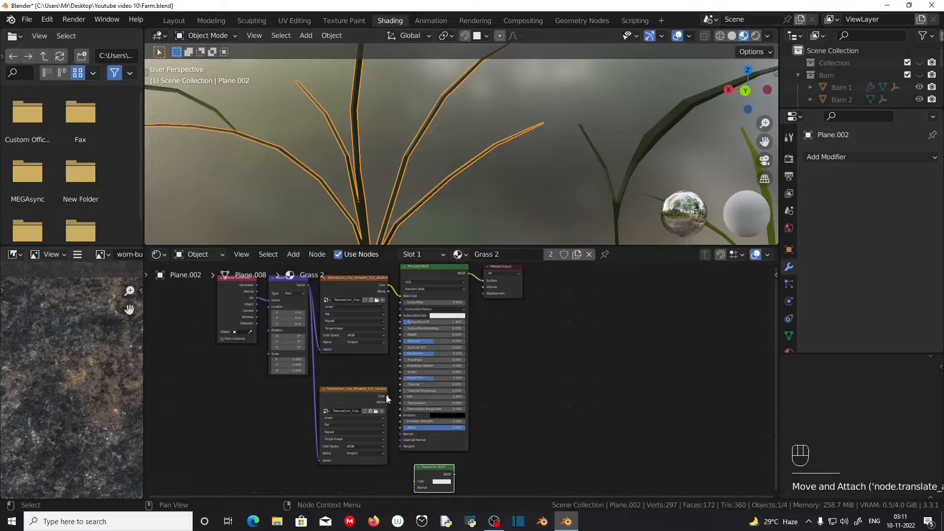
left_click_drag(388, 396, 414, 454)
Add a Mix Shader node beside the Principled BSDF, below the Material Output's connection.
scroll(467, 438, "up", 2)
scroll(492, 433, "up", 1, "shift")
middle_click_drag(506, 418, 510, 390, "shift")
scroll(513, 326, "up", 2)
scroll(467, 299, "down", 2)
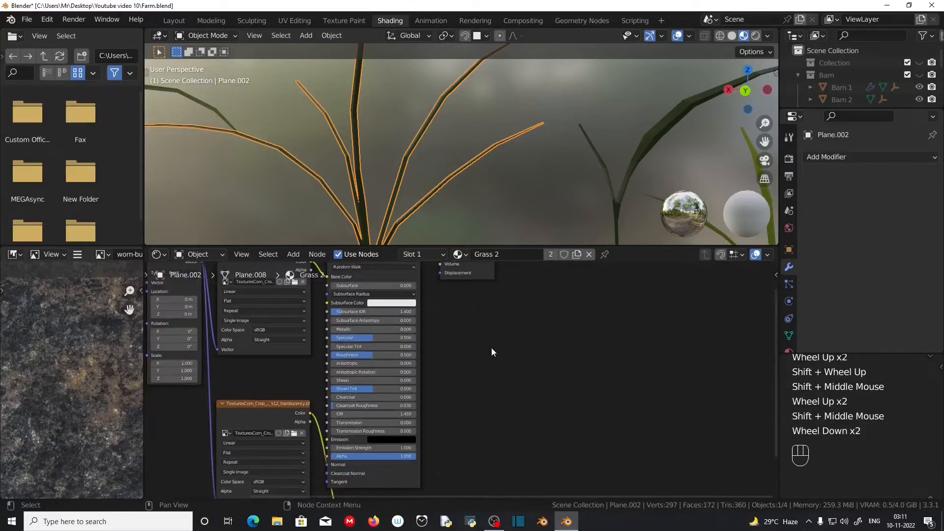
scroll(491, 351, "down", 2)
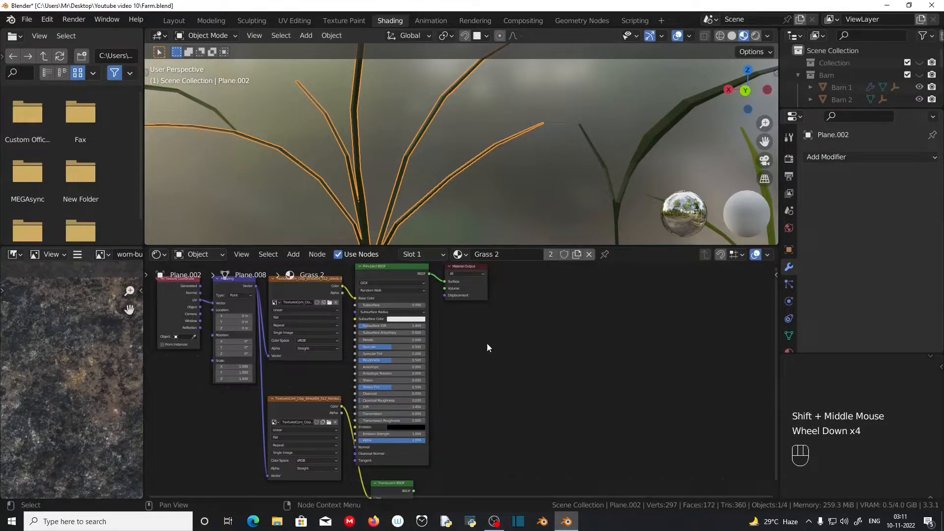
key("shift+a")
mouse_move(491, 323)
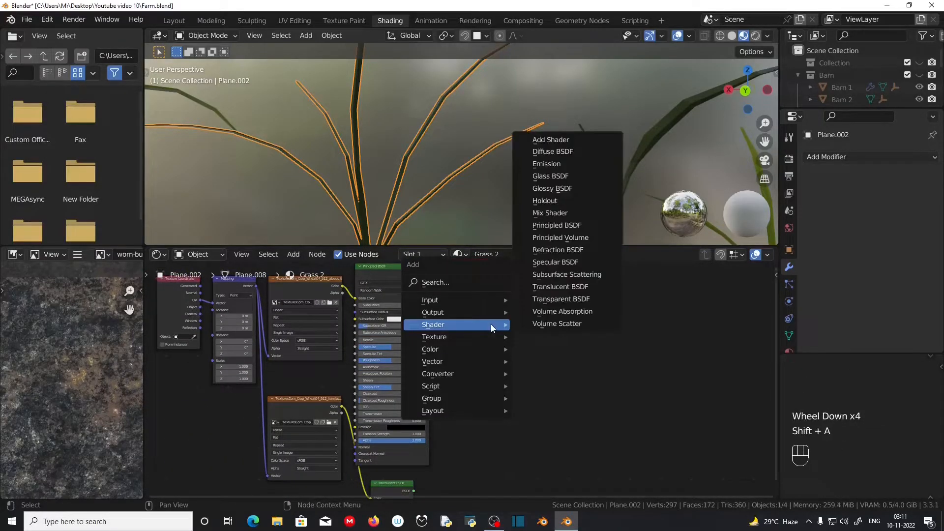
left_click(570, 215)
left_click(487, 373)
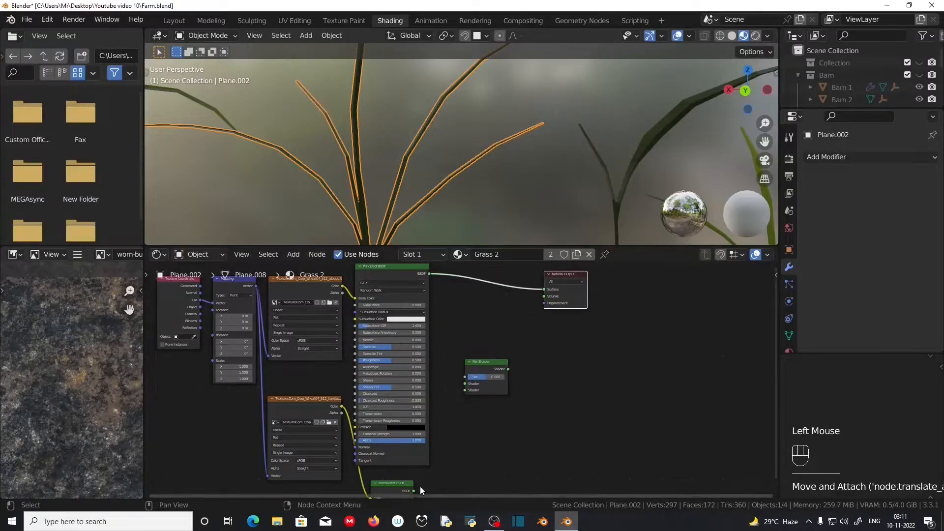
Connect the Principled and Translucent BSDFs to the Mix Shader's two inputs and its output to the Material Output's Surface.
left_click_drag(420, 489, 444, 445)
left_click_drag(456, 397, 464, 390)
left_click_drag(429, 274, 461, 323)
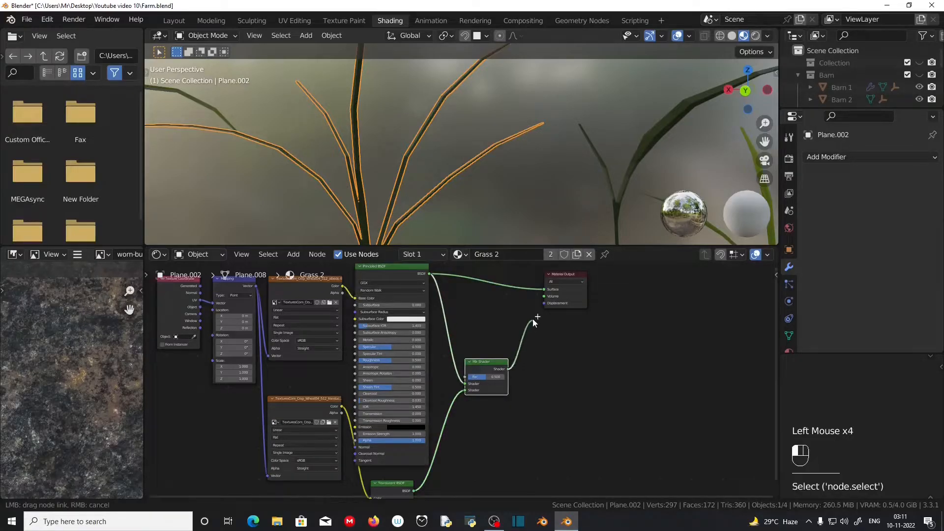
left_click_drag(536, 297, 542, 290)
scroll(532, 374, "up", 4)
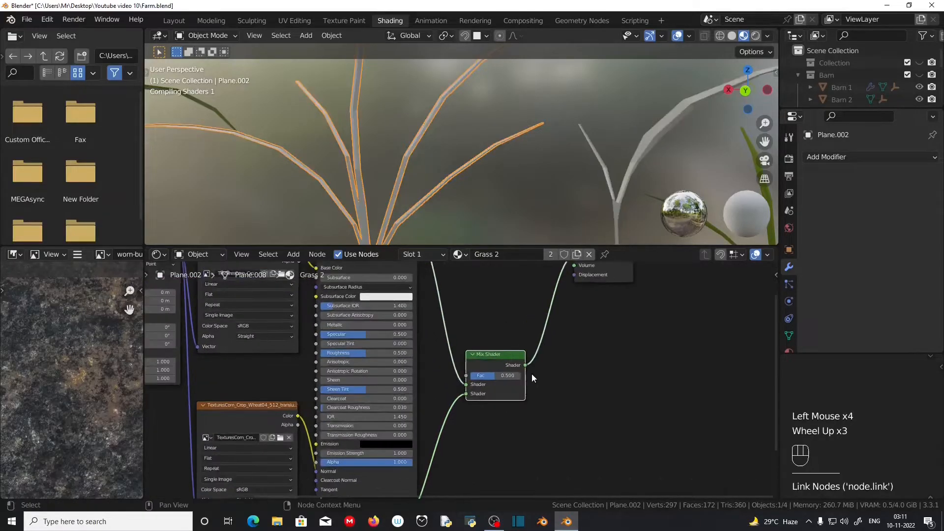
Test the Grass 2 Mix Shader with a factor of 0 on the grass blades and restore the factor to 0.5.
left_click(467, 191)
middle_click_drag(482, 213, 384, 216)
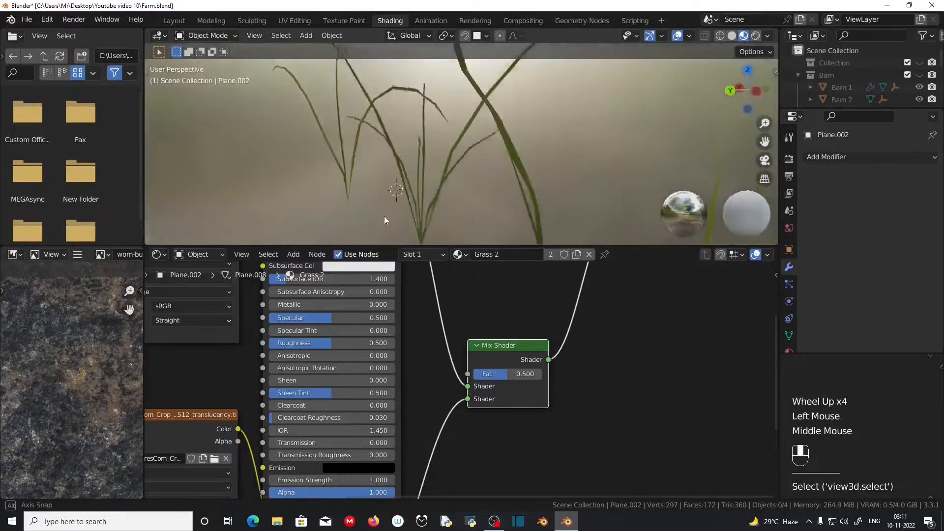
left_click_drag(508, 374, 474, 373)
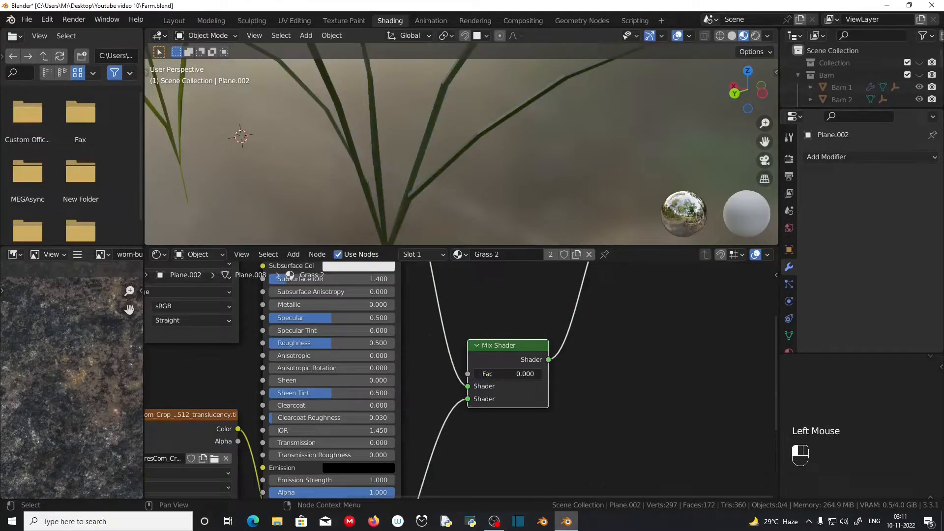
mouse_move(474, 373)
left_mouse_down()
mouse_move(541, 373)
mouse_move(507, 373)
left_mouse_up()
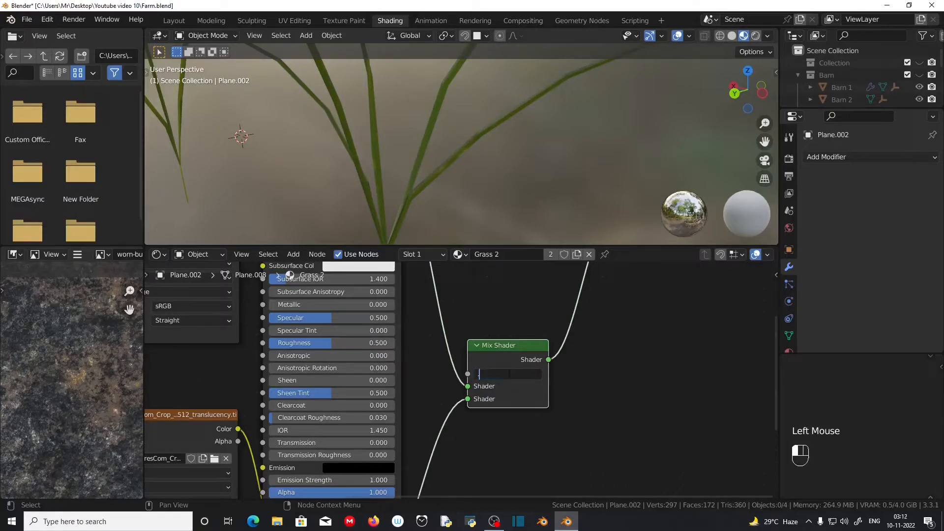
left_click(570, 404)
scroll(565, 400, "down", 4)
middle_click_drag(565, 401, 563, 342)
scroll(564, 413, "up", 4)
scroll(559, 434, "down", 2)
scroll(562, 342, "down", 2)
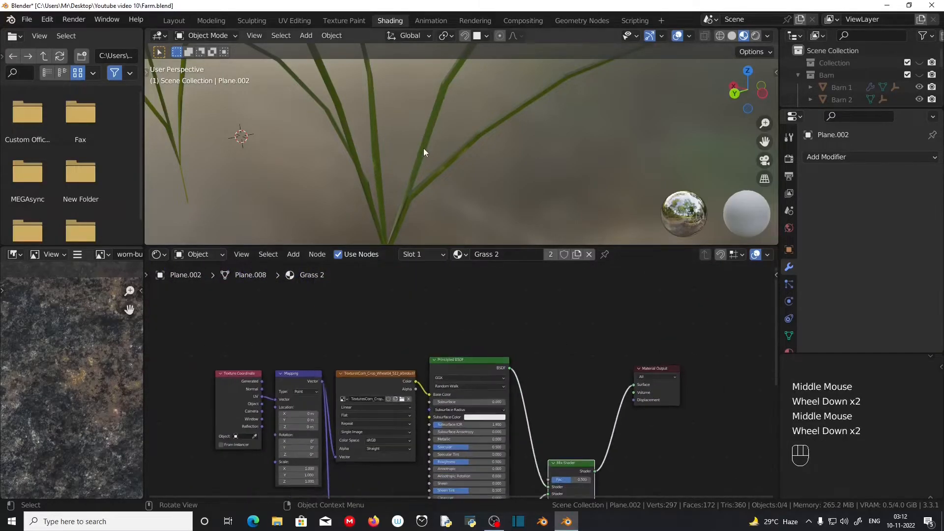
Switch to the Layout workspace and inspect the four textured grass clumps from several sides.
left_click(175, 20)
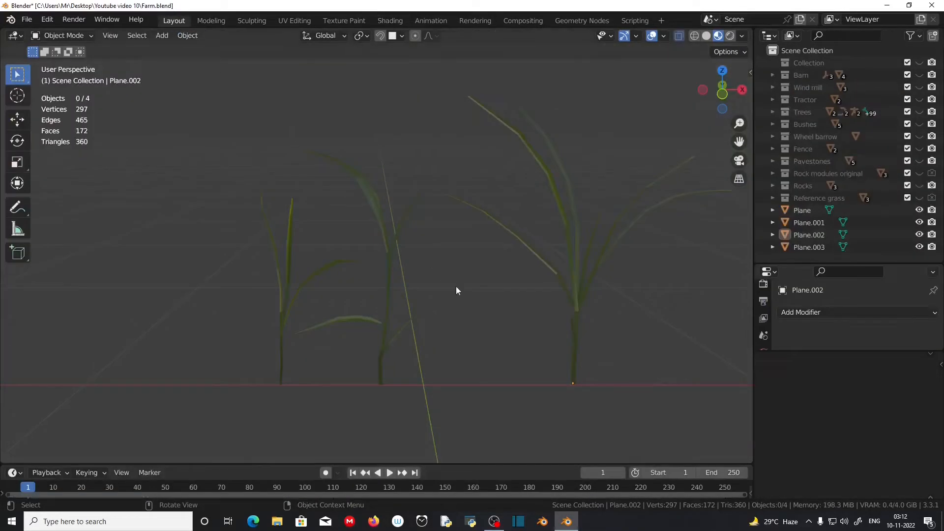
scroll(456, 286, "up", 2)
middle_click_drag(573, 380, 409, 349, "shift")
scroll(494, 362, "down", 2)
middle_click_drag(589, 367, 350, 358, "shift")
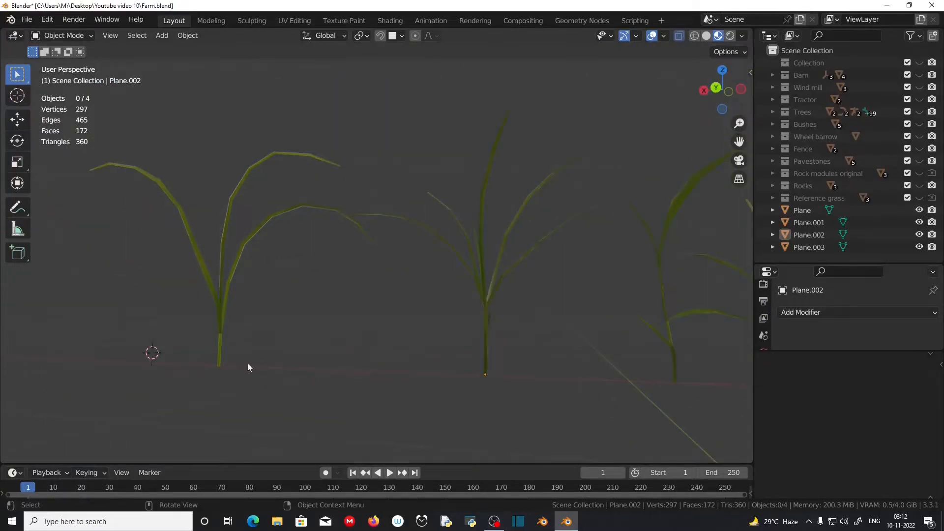
middle_click_drag(247, 363, 495, 355)
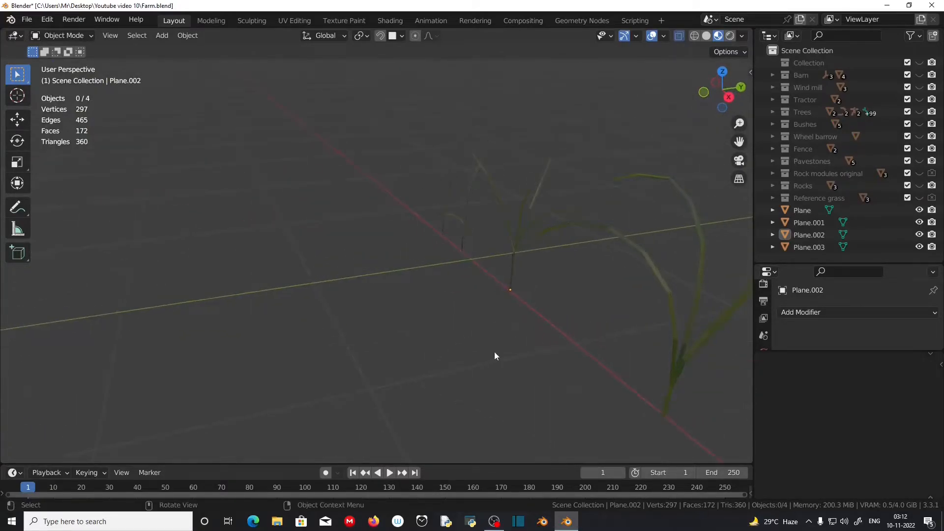
middle_click_drag(550, 323, 476, 314)
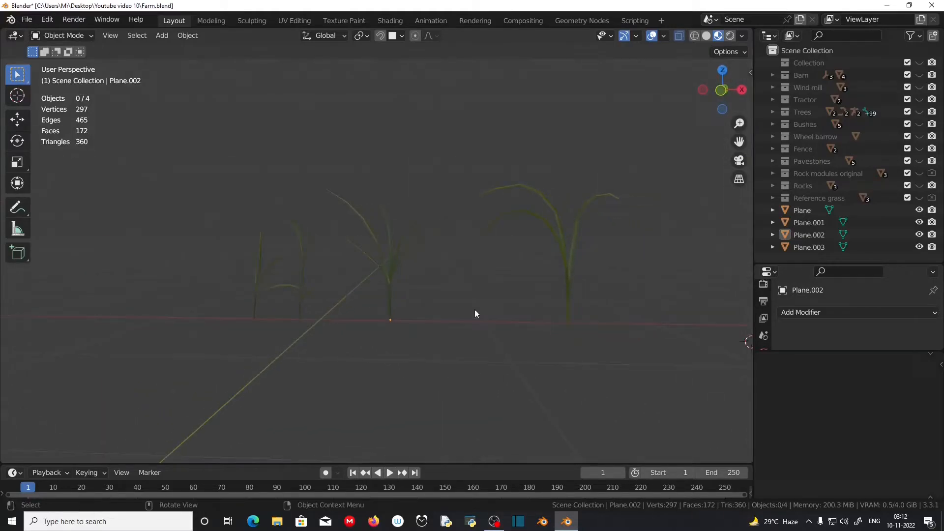
Move Plane.003 and Plane.001 along the X axis so both clumps stand closer to Plane.002.
left_click(564, 305)
key("n")
key("g")
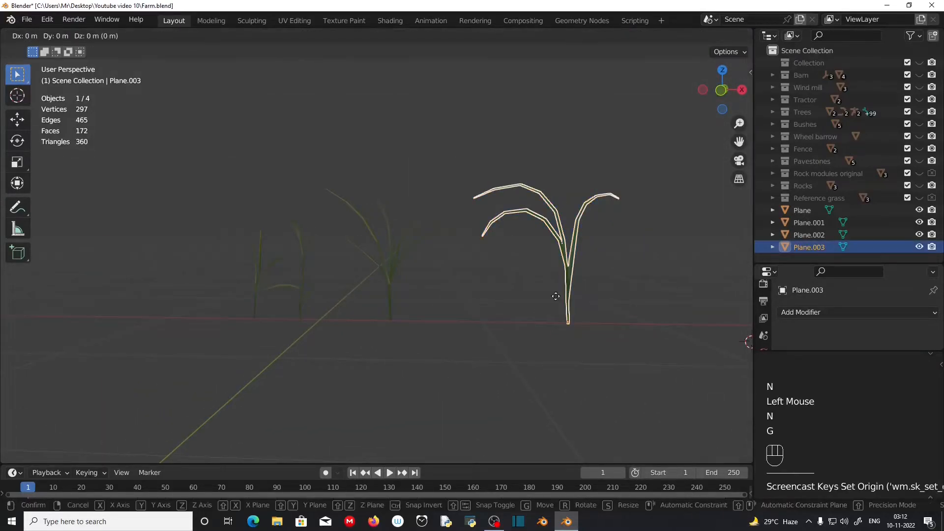
key("x")
left_click(459, 294)
scroll(416, 332, "up", 2)
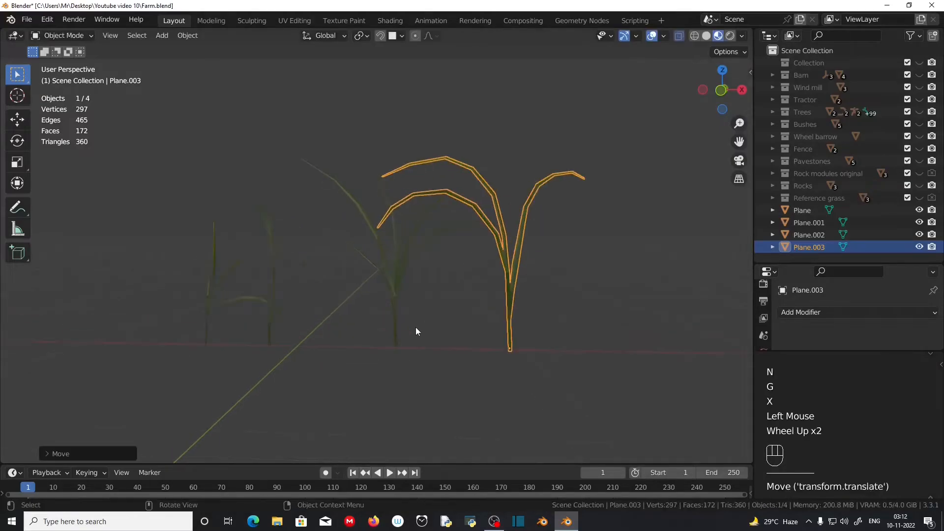
left_click(259, 325)
key("g")
key("x")
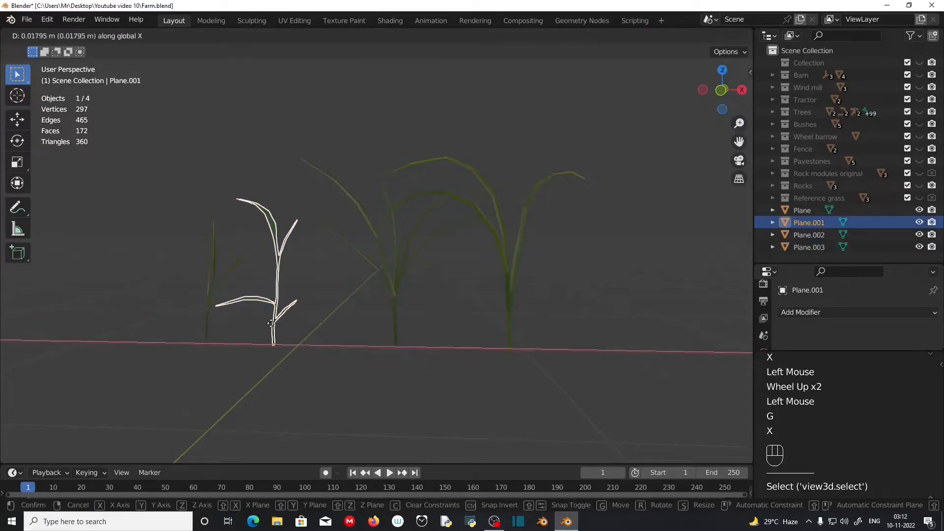
left_click(302, 327)
Move all four grass clumps into a new collection named Grass original and collapse it in the Outliner.
middle_click_drag(365, 356, 348, 411)
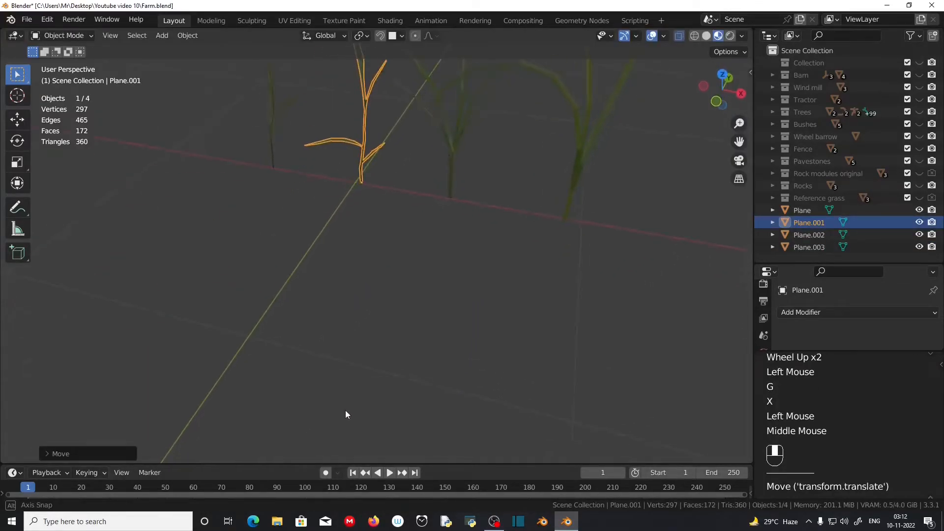
scroll(412, 358, "down", 2)
middle_click_drag(448, 332, 345, 346, "shift")
left_click_drag(260, 187, 497, 316)
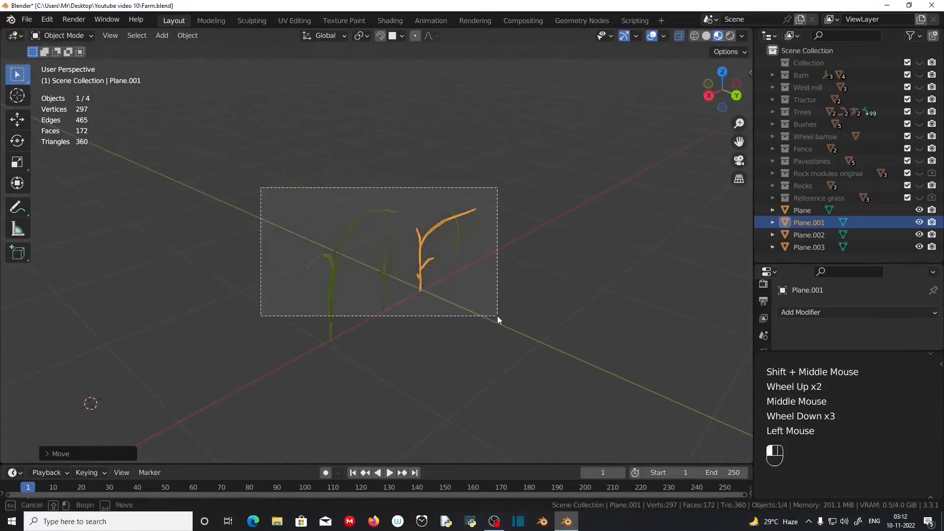
key("m")
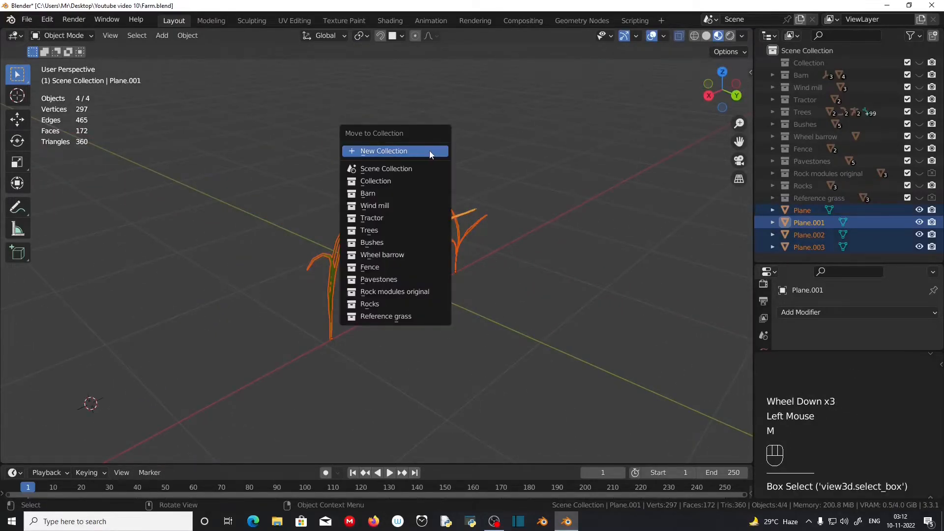
left_click(429, 150)
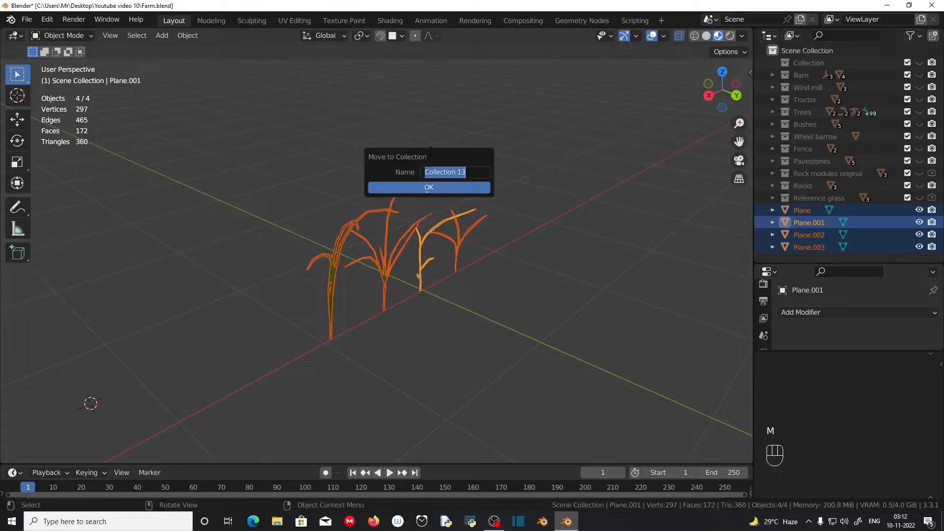
type("Grass original")
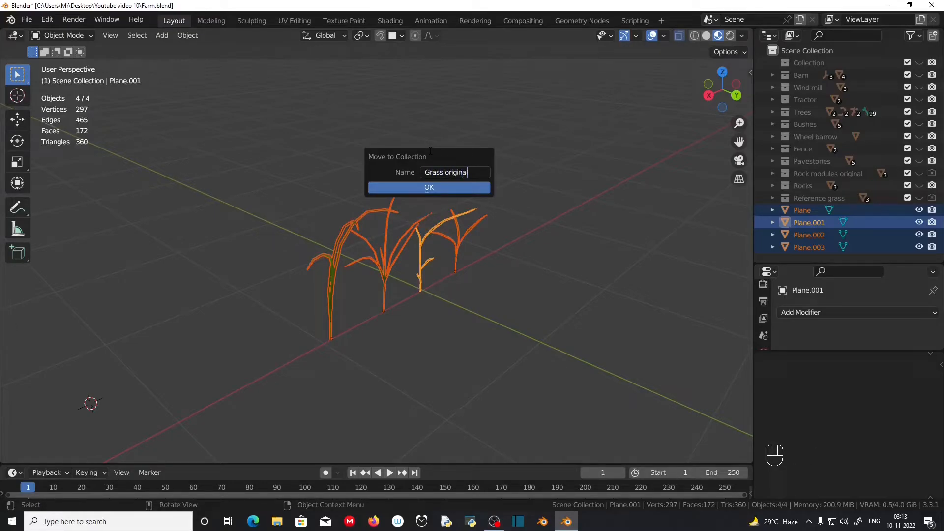
left_click(398, 186)
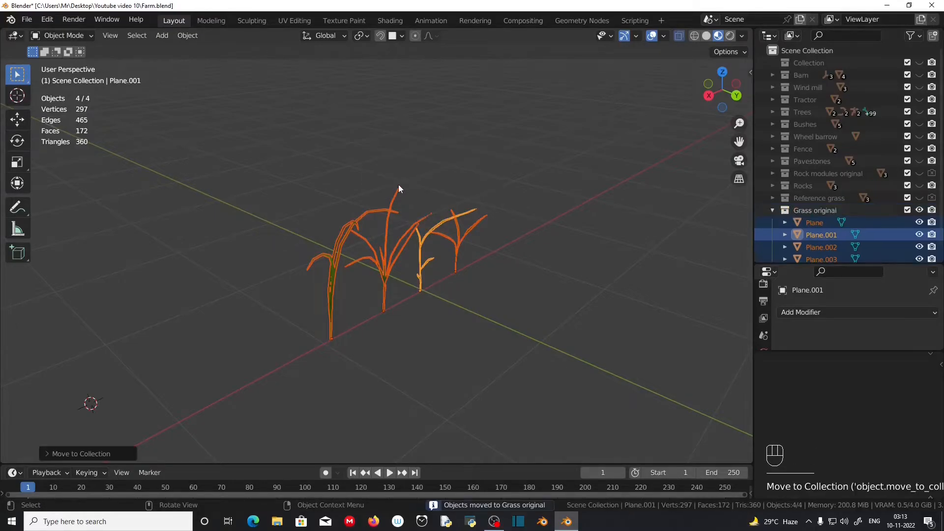
scroll(870, 226, "down", 2)
left_click(773, 202)
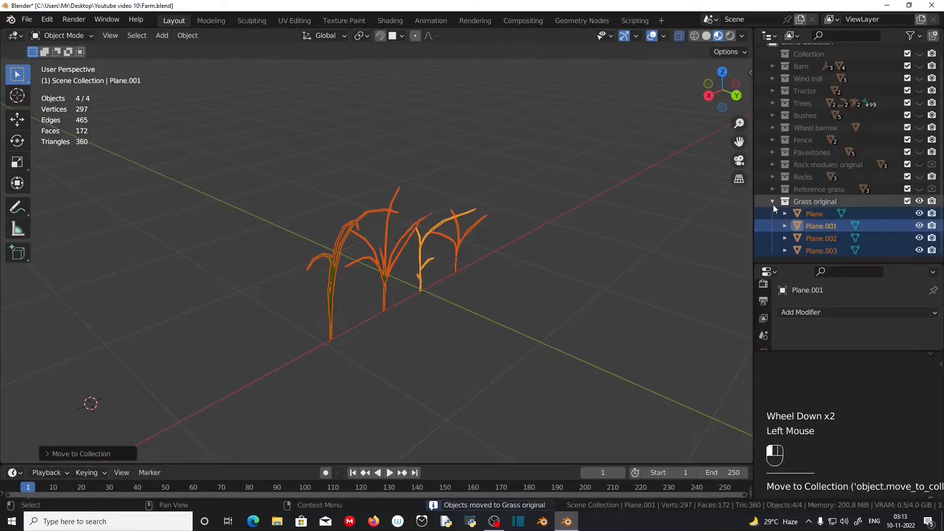
Duplicate the four grass clumps along the Y axis to make a second row.
scroll(506, 259, "down", 1)
middle_click_drag(386, 246, 473, 272)
scroll(423, 270, "up", 3)
scroll(473, 272, "down", 1)
left_click_drag(281, 143, 398, 333)
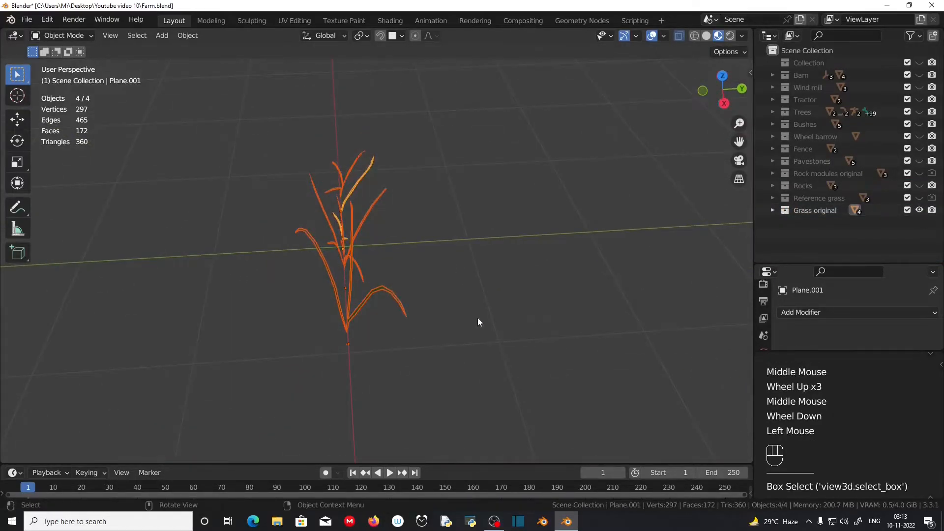
middle_click_drag(477, 317, 429, 291)
key("shift+d")
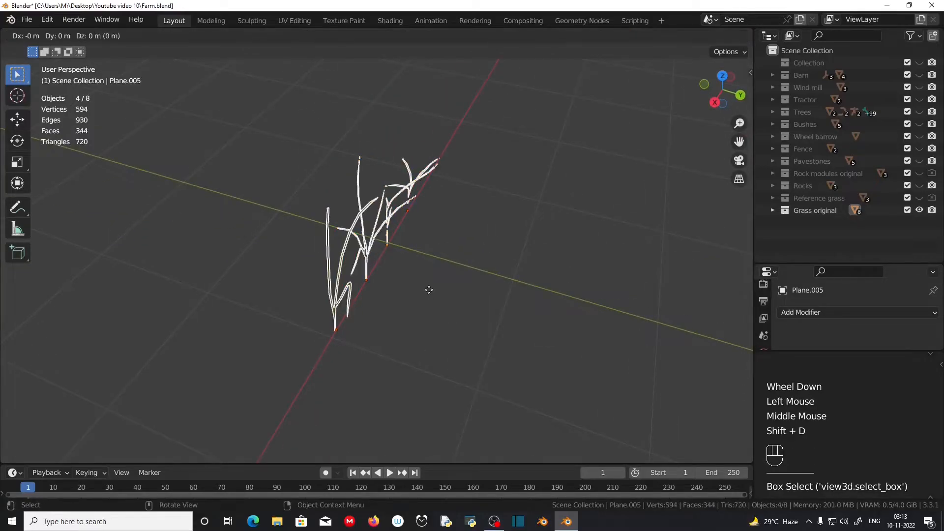
key("y")
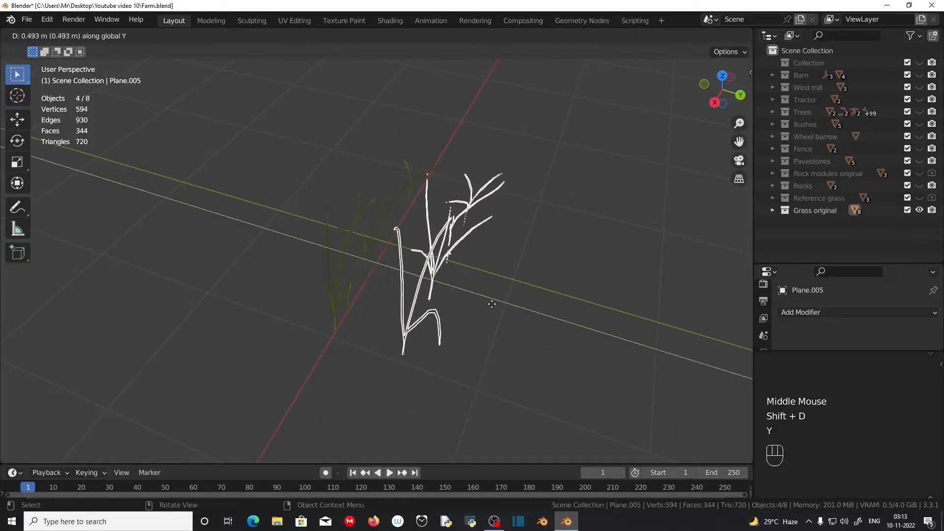
left_click(444, 320)
Duplicate the second row of grass clumps further along the Y axis to make a third row.
middle_click_drag(444, 320, 498, 314)
scroll(495, 325, "up", 1)
scroll(497, 314, "down", 1)
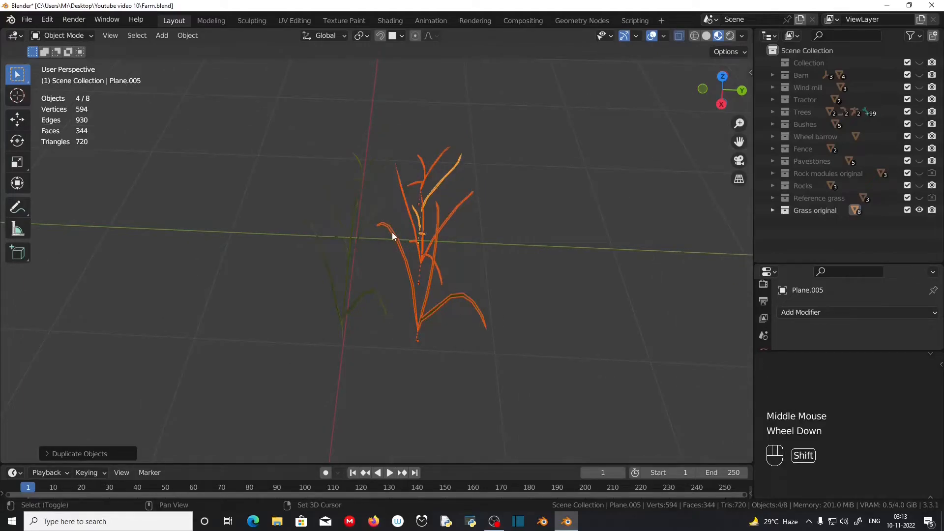
key("shift+d")
key("y")
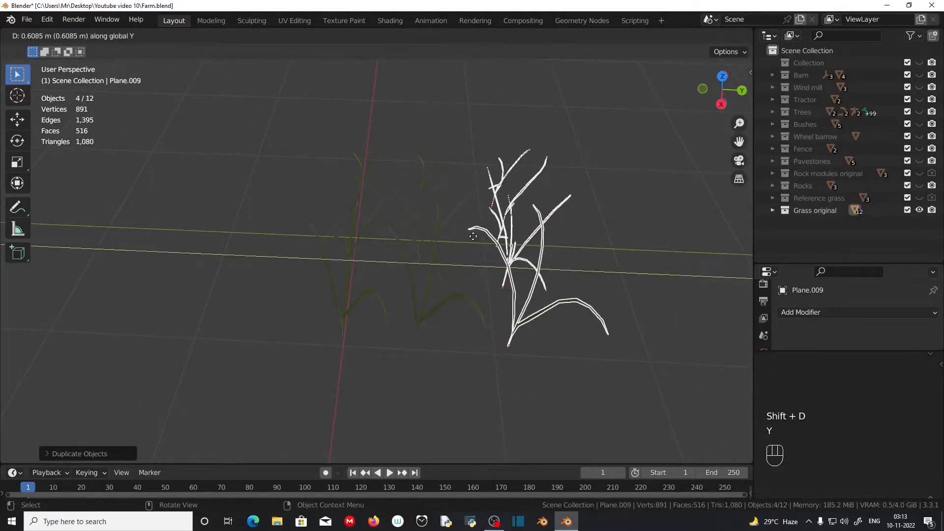
left_click(484, 274)
middle_click_drag(483, 273, 343, 224)
Examine the three rows of grass clumps and the objects listed in the Grass original collection.
left_click(357, 390)
middle_click_drag(357, 391, 541, 389)
scroll(448, 401, "up", 2)
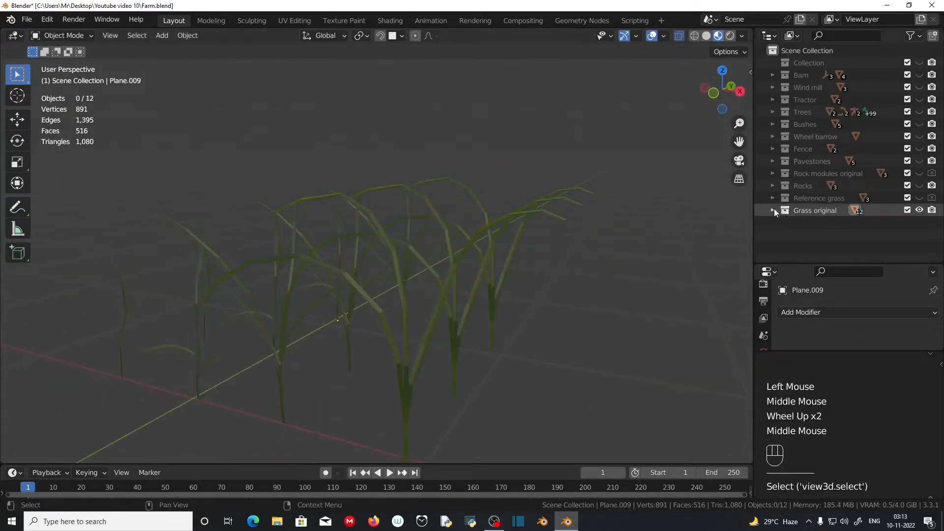
left_click(773, 210)
scroll(774, 209, "down", 3)
scroll(774, 208, "down", 2)
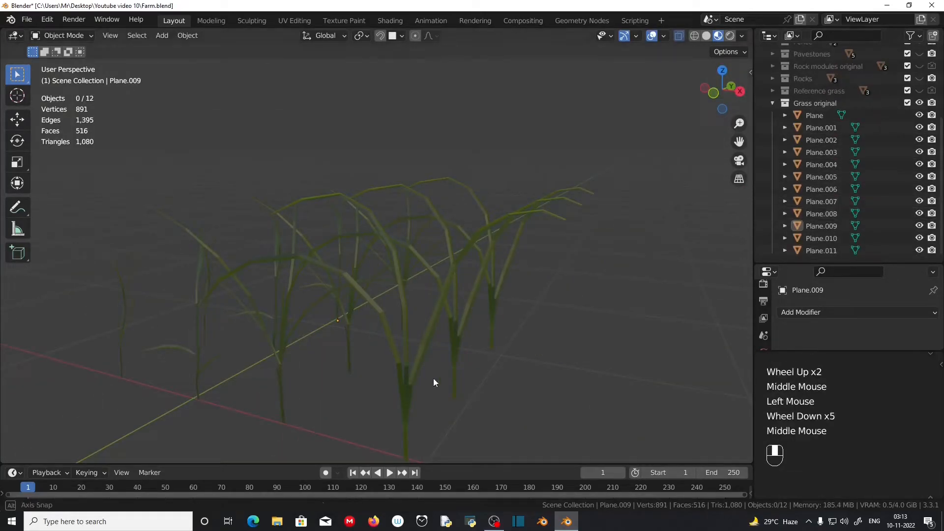
middle_click_drag(432, 378, 330, 369)
left_click(772, 103)
scroll(232, 386, "down", 2)
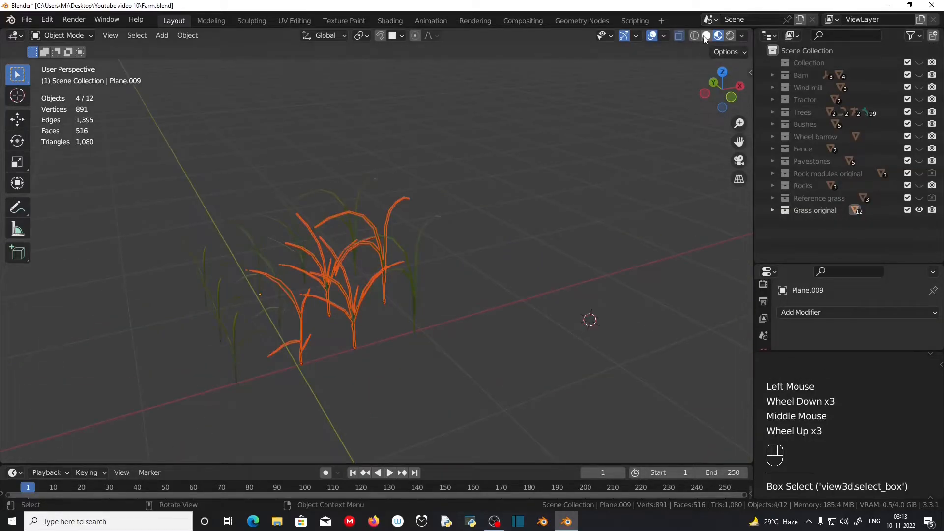
Switch the viewport to Solid shading and turn off X-ray.
left_click(705, 36)
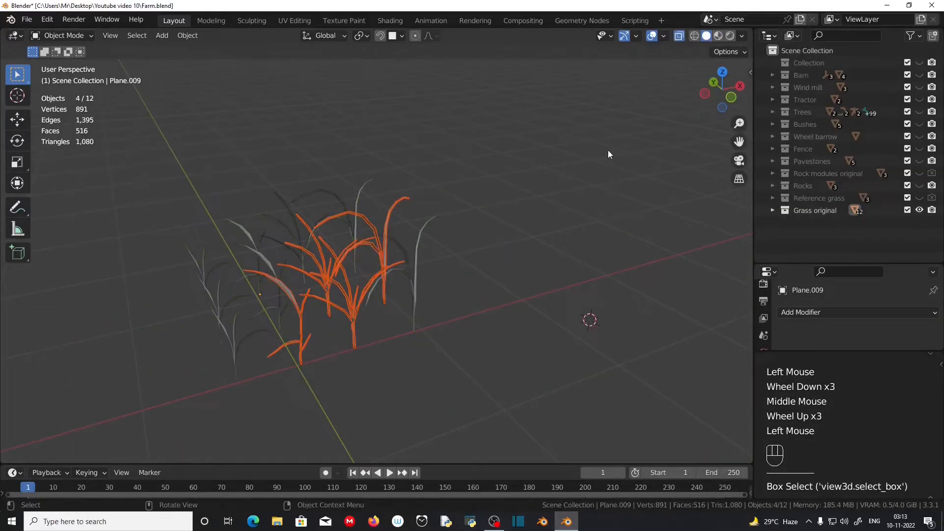
left_click(678, 35)
scroll(315, 286, "down", 2)
mouse_move(316, 287)
middle_mouse_down()
mouse_move(341, 333)
mouse_move(367, 353)
middle_mouse_up()
scroll(353, 332, "up", 2)
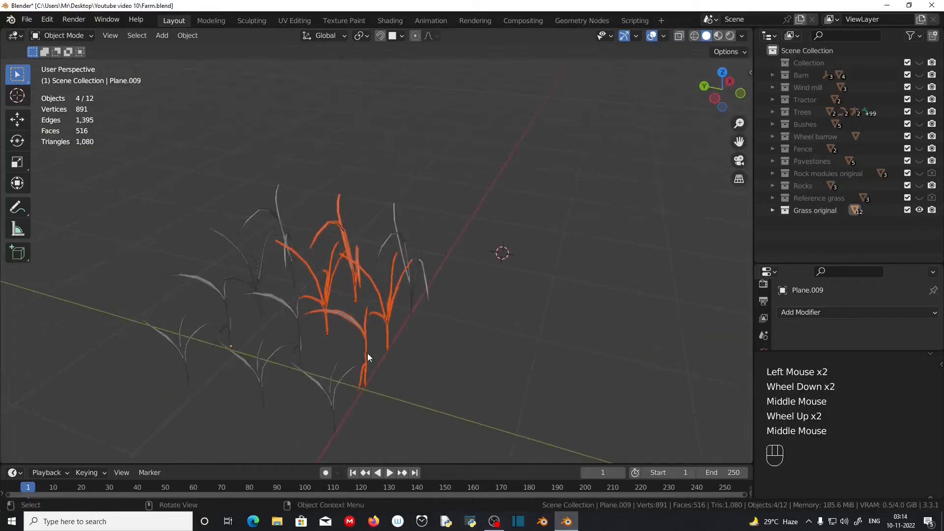
Select all twelve grass clumps and move them along the Y axis, well away from the world origin.
scroll(367, 353, "down", 3)
scroll(368, 356, "down", 1)
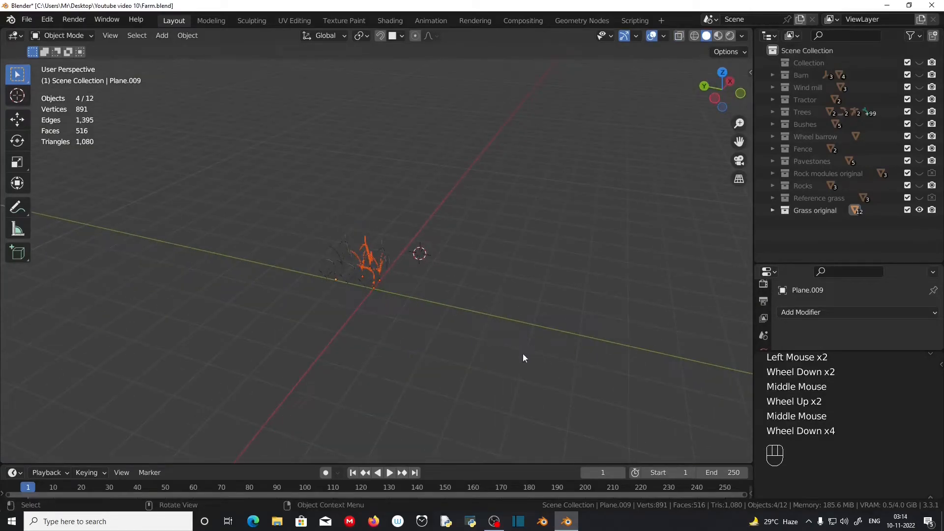
scroll(420, 273, "up", 3)
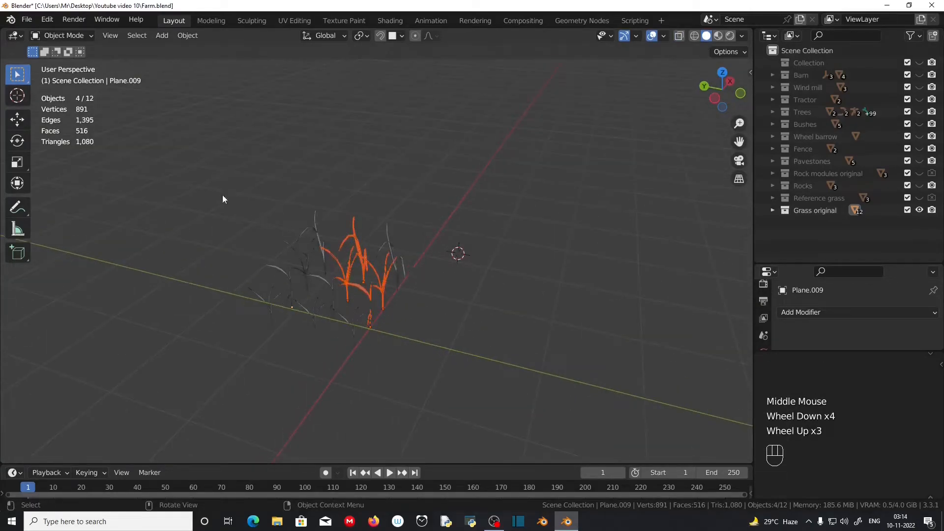
left_click_drag(198, 182, 482, 386)
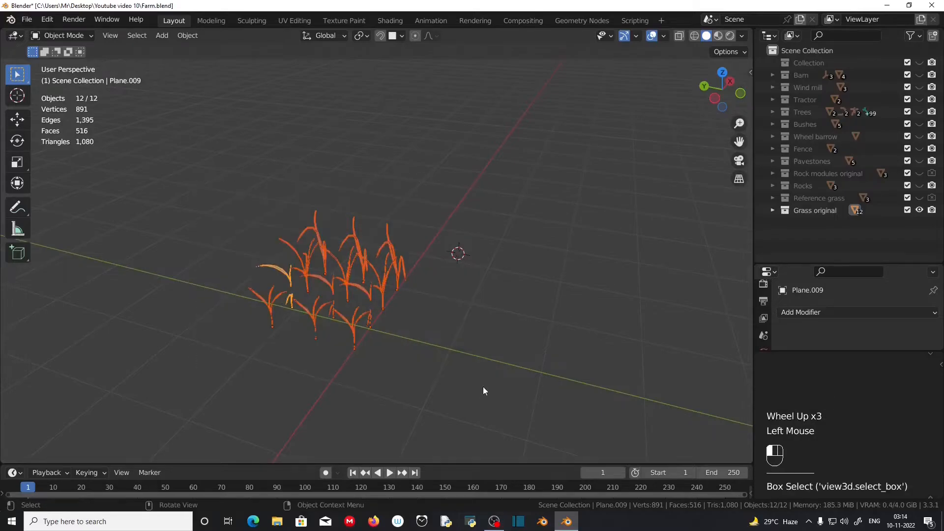
scroll(455, 366, "down", 4)
key("g")
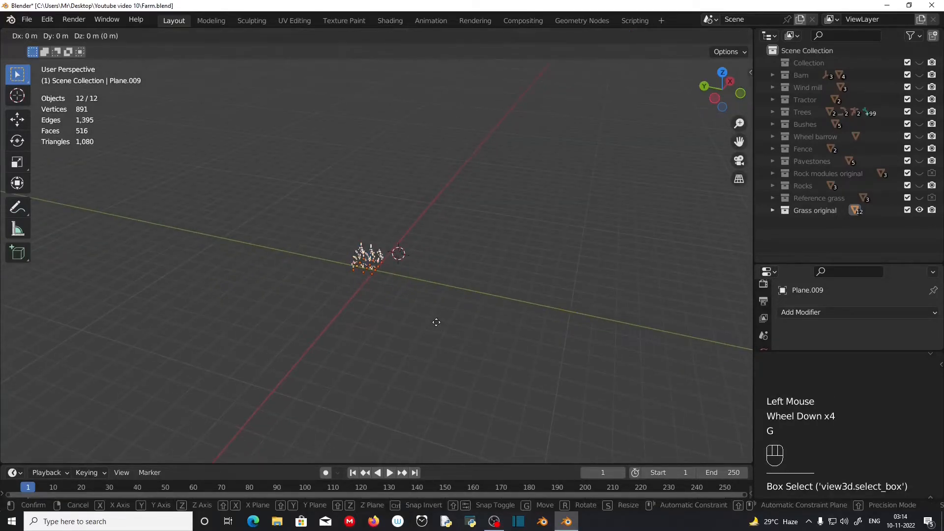
key("y")
left_click(663, 358)
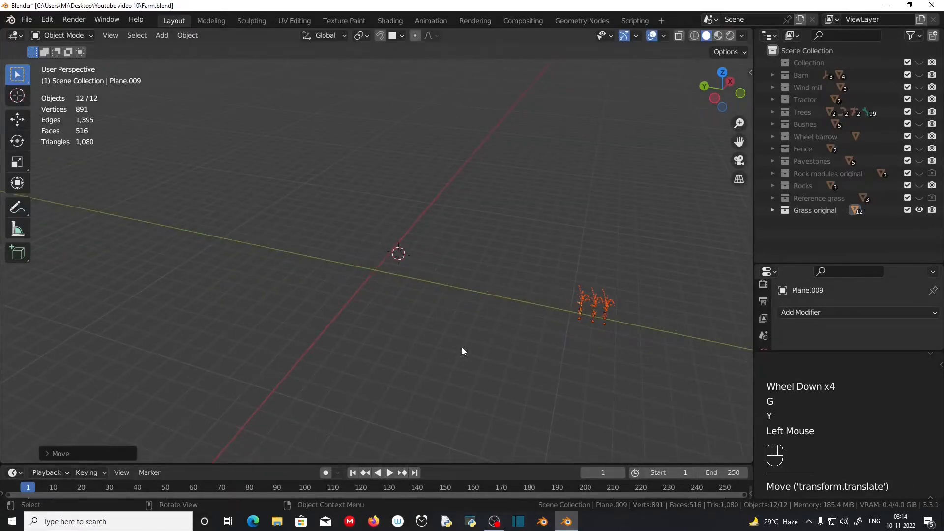
Snap the 3D cursor to the world origin and add a plane mesh there.
scroll(461, 346, "up", 3)
middle_click_drag(462, 347, 392, 316, "shift")
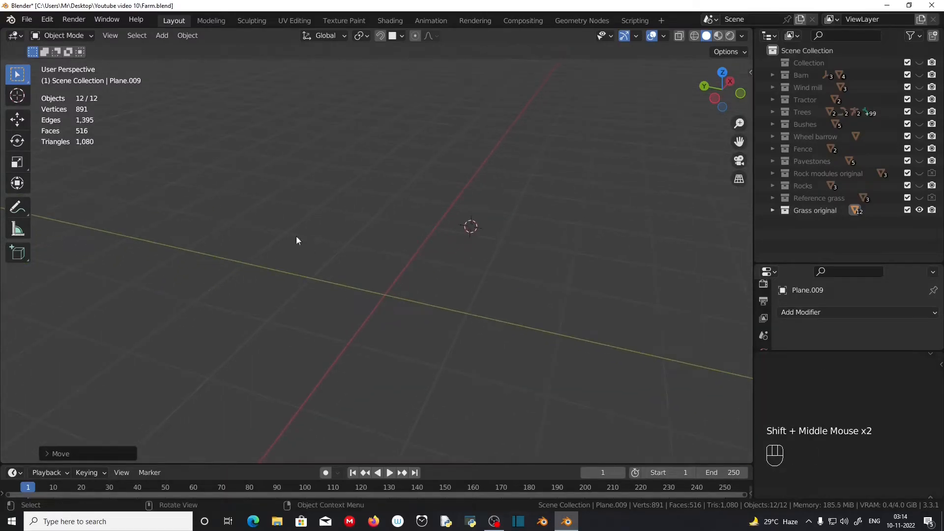
key("shift+s")
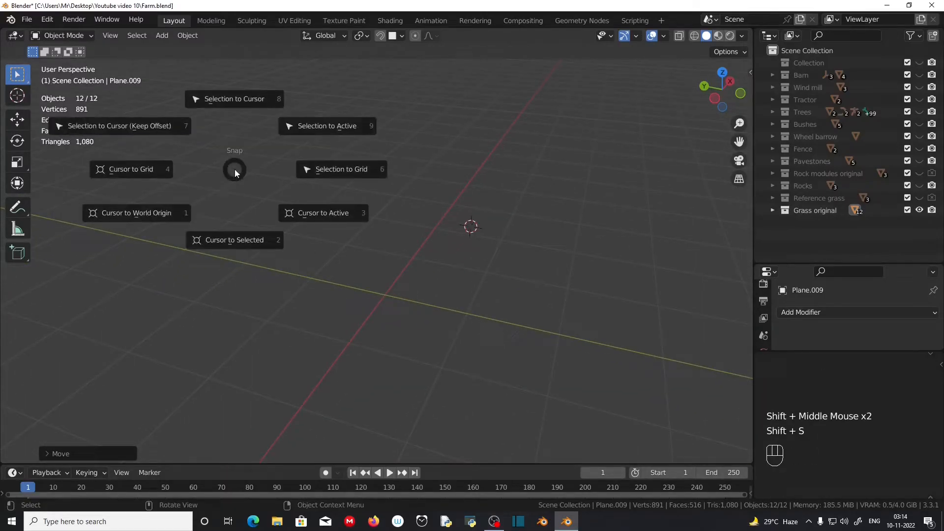
left_click(173, 214)
middle_click_drag(194, 263, 243, 179)
key("shift+a")
mouse_move(243, 180)
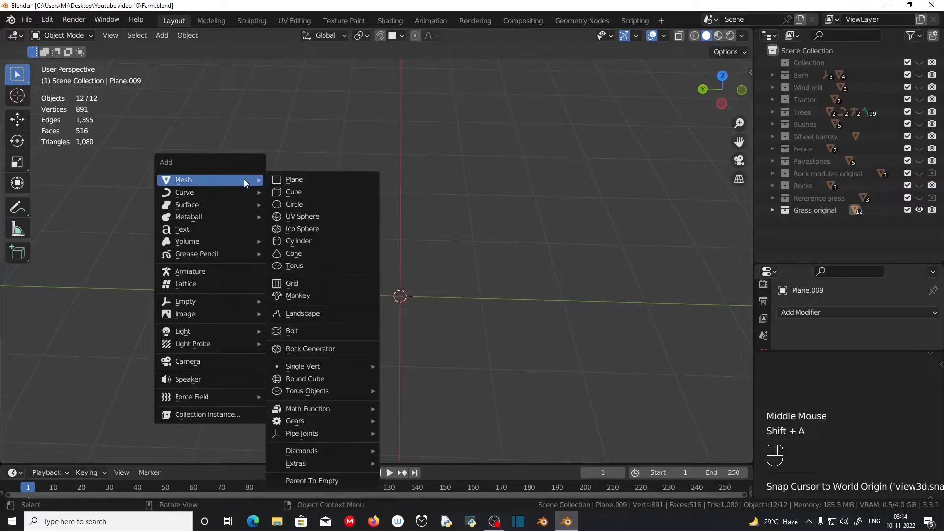
left_click(308, 180)
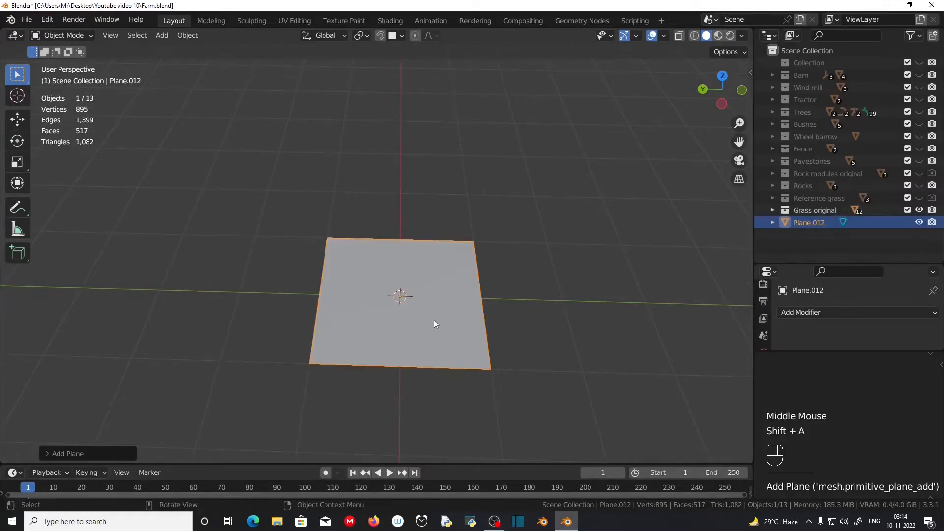
Add a Simple Subdivision modifier with 3 viewport levels to the plane and apply it.
scroll(434, 320, "up", 2)
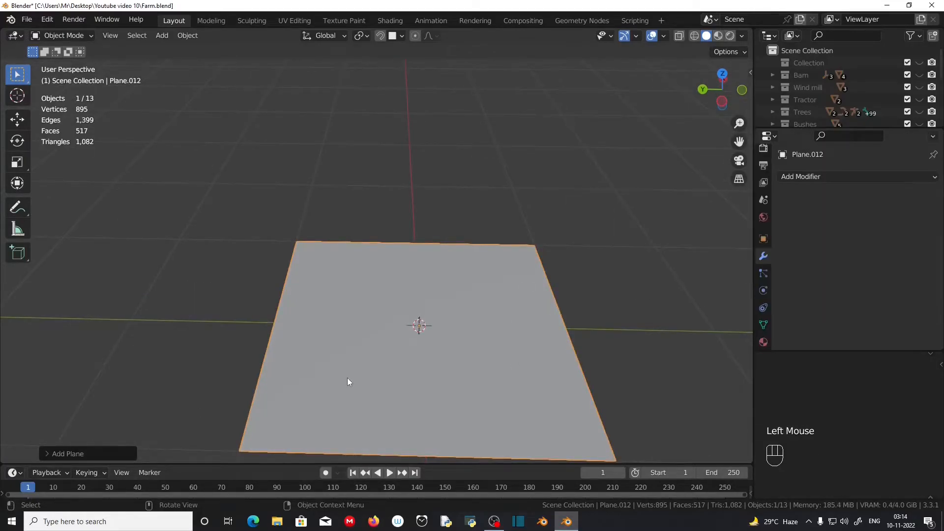
left_click(805, 178)
left_click(718, 398)
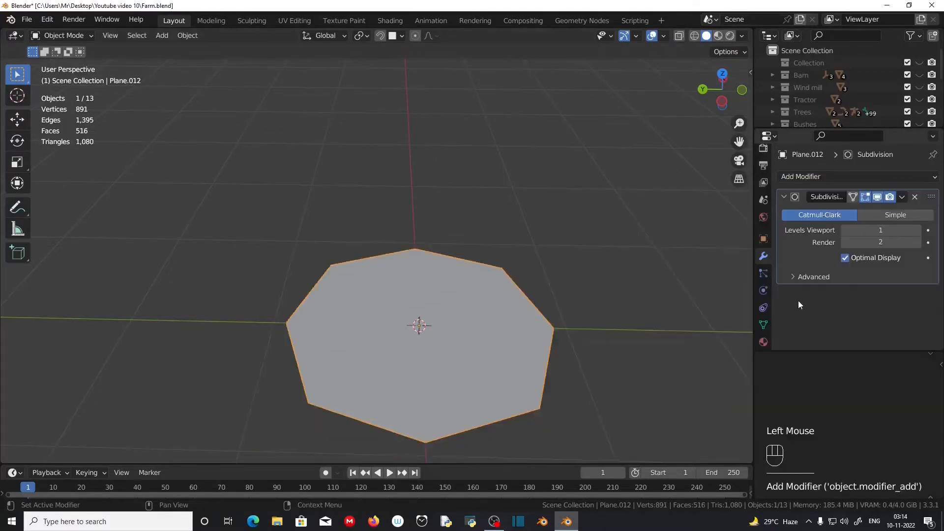
left_click(892, 220)
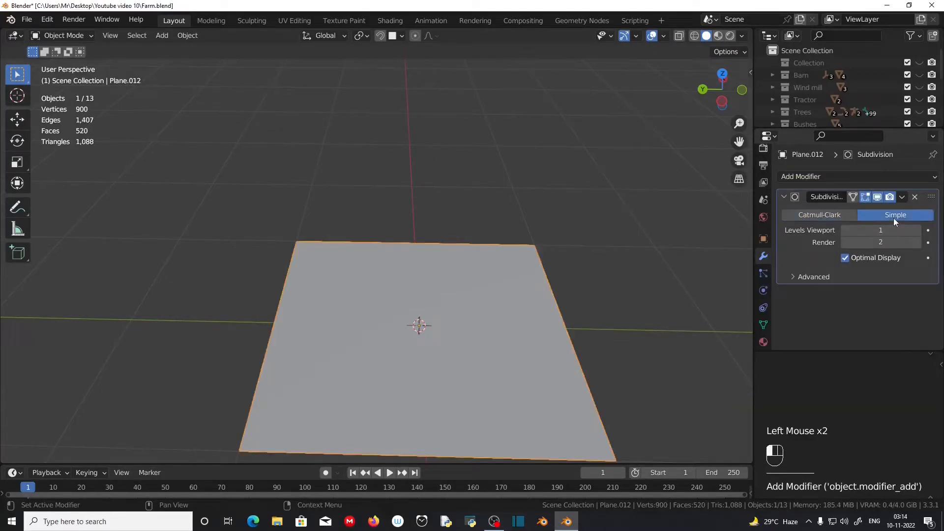
left_click(918, 230)
left_click(918, 230)
left_click(920, 234)
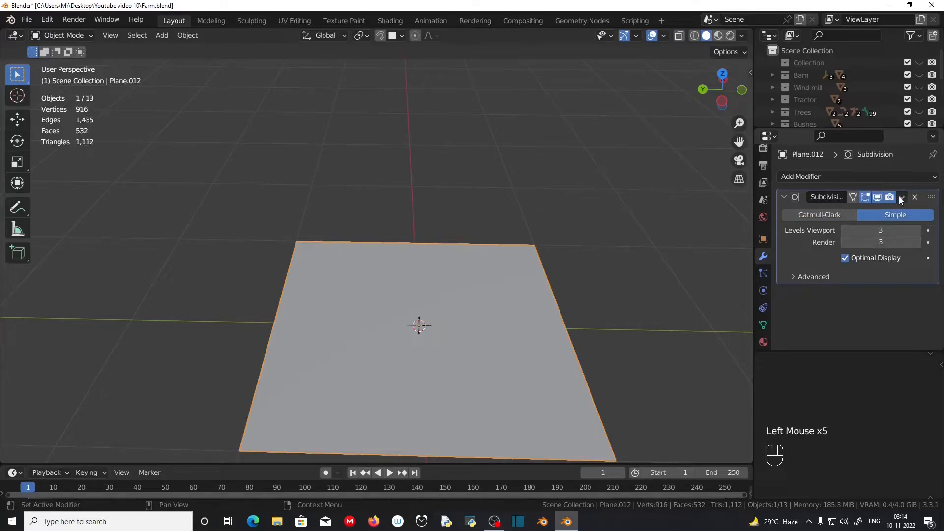
left_click(902, 196)
left_click(879, 215)
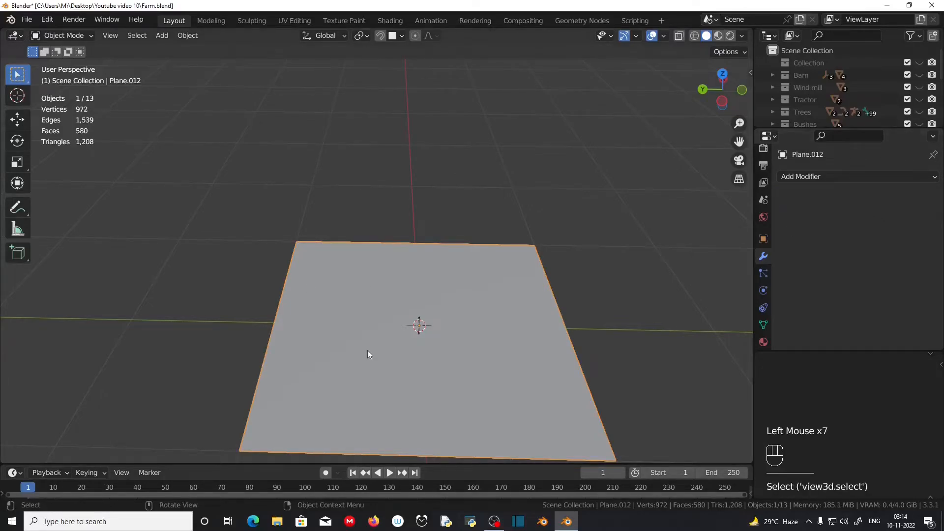
Subdivide the whole plane mesh three more times in Edit Mode, then return to Object Mode.
key("Tab")
mouse_move(405, 322)
middle_mouse_down()
mouse_move(416, 324)
mouse_move(413, 177)
mouse_move(390, 341)
mouse_move(397, 345)
mouse_move(406, 318)
middle_mouse_up()
scroll(393, 331, "down", 1)
scroll(392, 333, "up", 2)
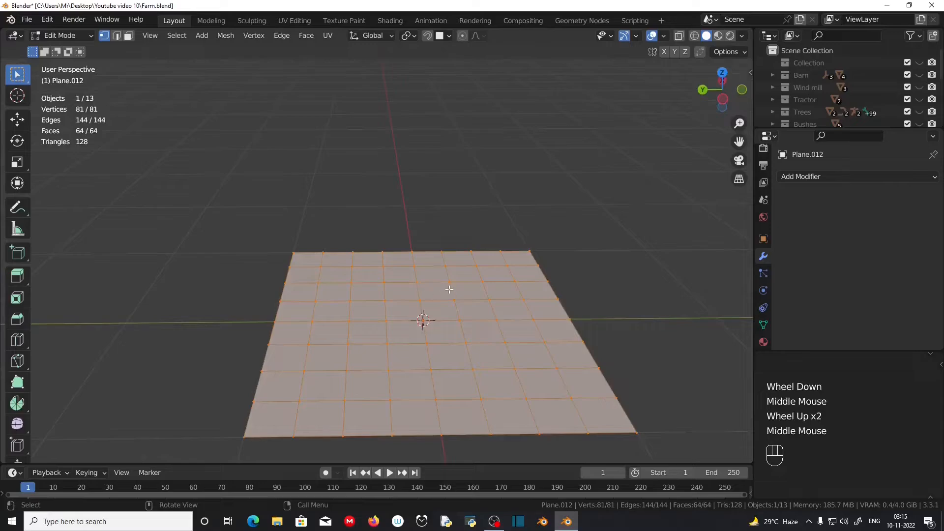
right_click(420, 306)
left_click(407, 224)
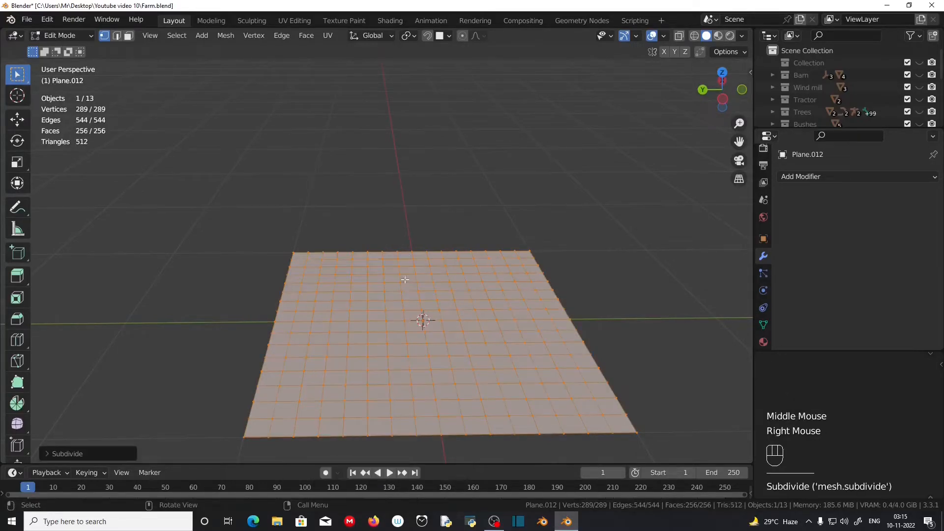
right_click(404, 279)
left_click(406, 225)
middle_click_drag(417, 318, 403, 293)
right_click(422, 318)
left_click(406, 225)
scroll(396, 351, "up", 1)
scroll(401, 374, "up", 2)
key("Tab")
scroll(373, 313, "down", 2)
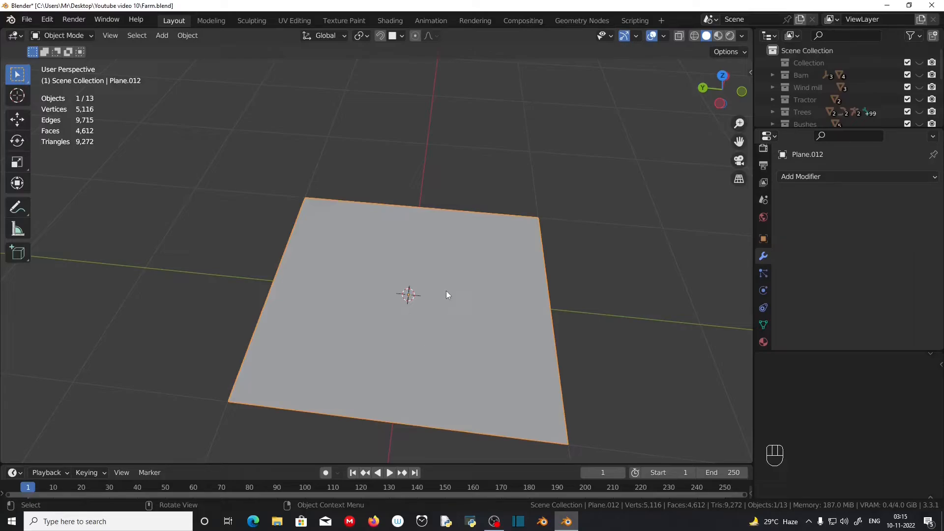
Switch the plane to Weight Paint mode and view it straight from above.
double_click(408, 293)
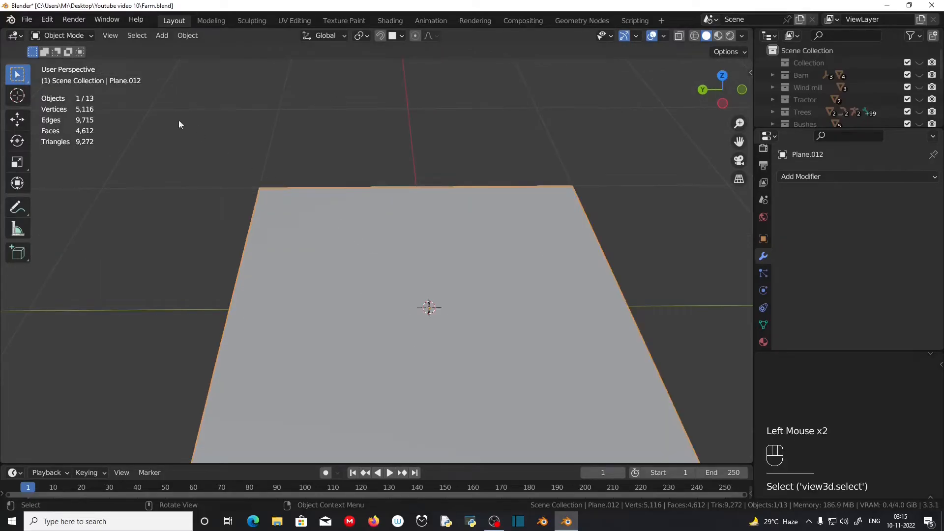
left_click(66, 39)
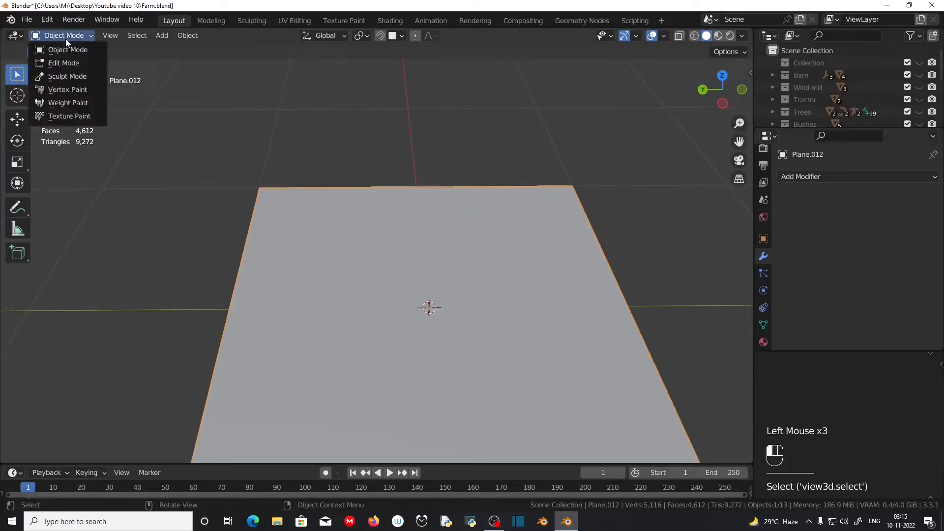
left_click(74, 103)
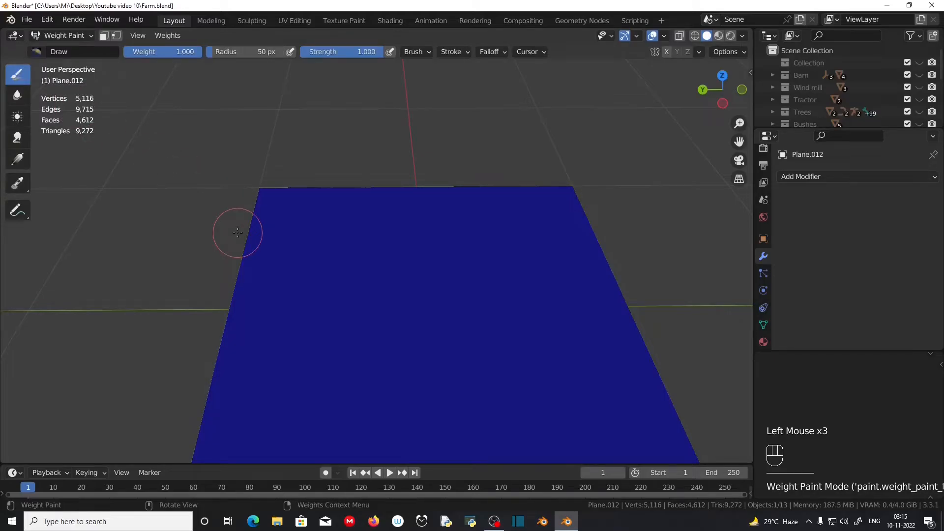
key("KP_7")
middle_click_drag(352, 295, 411, 229, "shift")
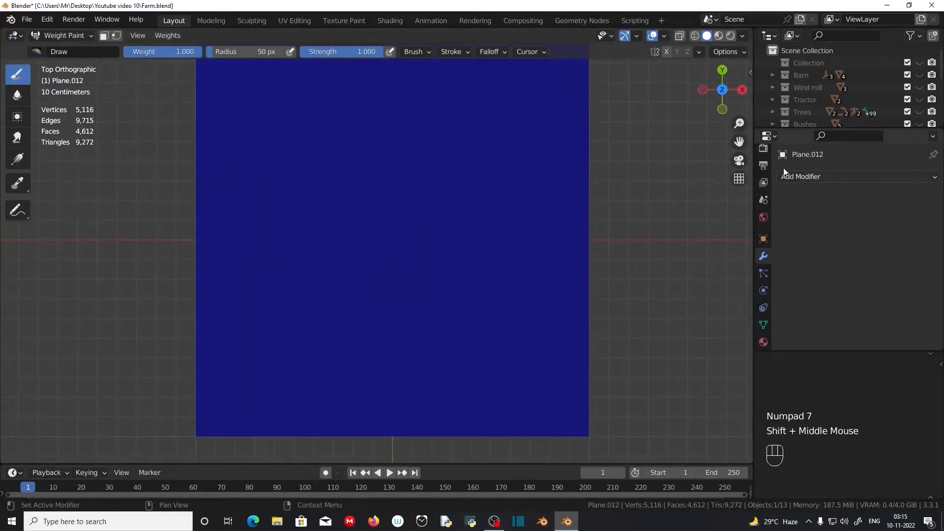
Set the Draw brush radius to 54 px, keeping weight and strength at 1.000.
scroll(765, 164, "up", 4)
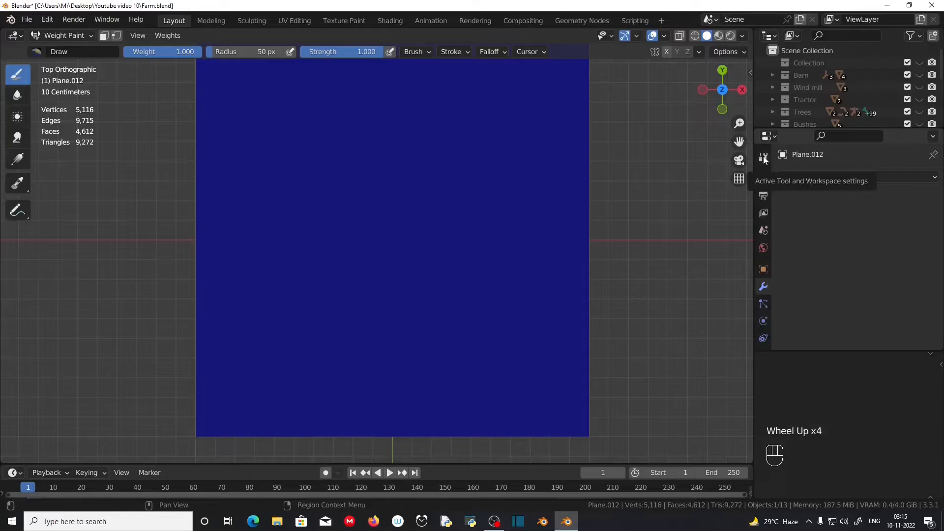
left_click(764, 158)
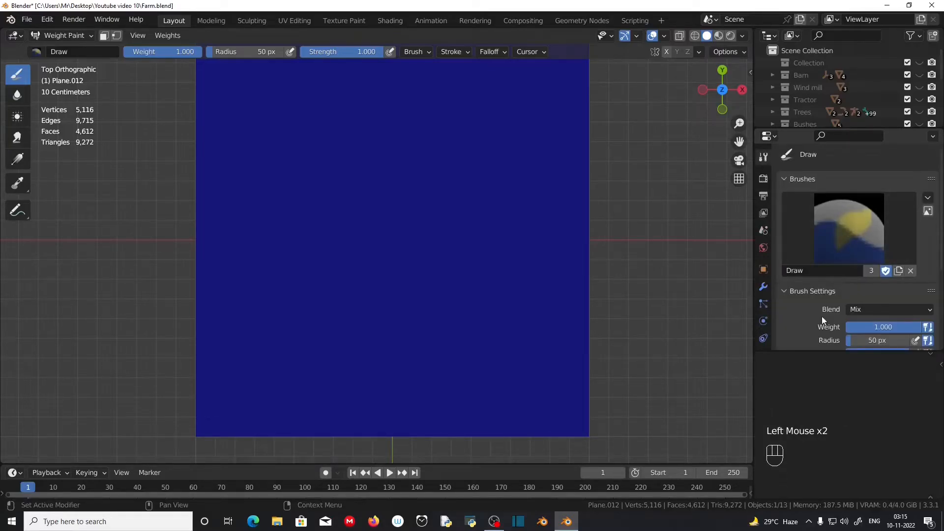
scroll(821, 319, "down", 3)
left_click(860, 249)
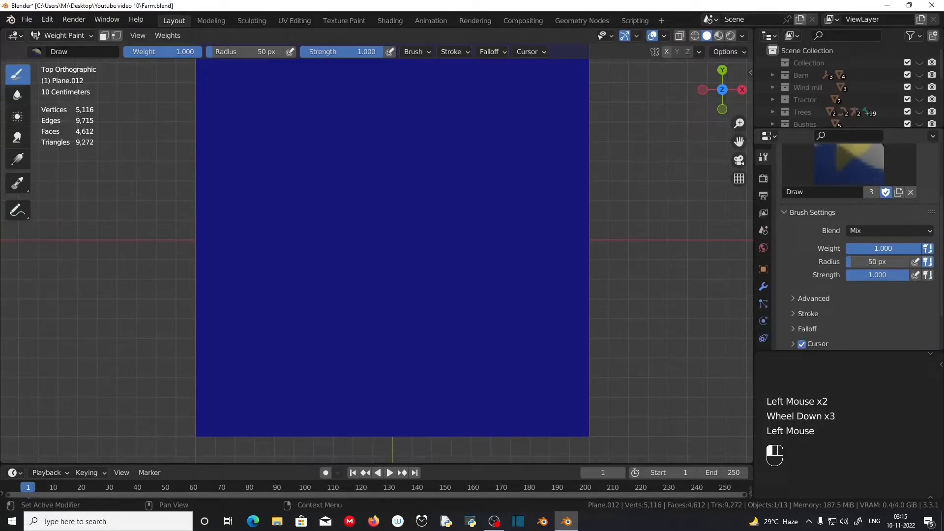
left_click_drag(851, 260, 857, 261)
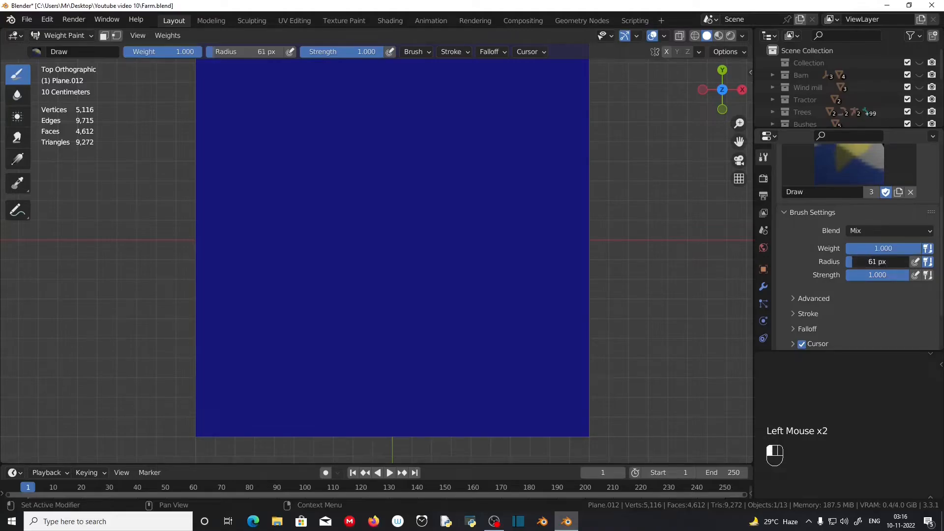
left_click(901, 275)
left_click_drag(878, 262, 878, 261)
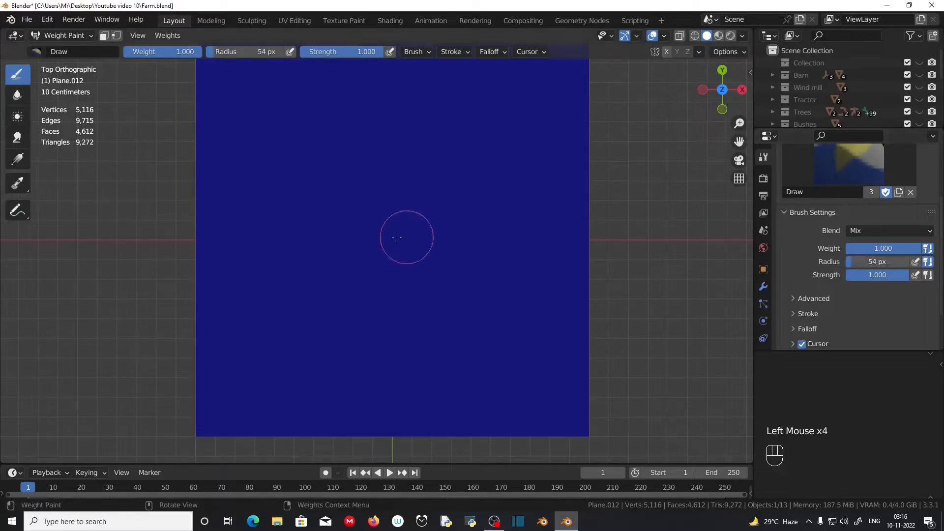
Paint a small round spot of full weight at the centre of the plane.
mouse_move(386, 235)
left_mouse_down()
mouse_move(382, 225)
mouse_move(386, 238)
left_mouse_up()
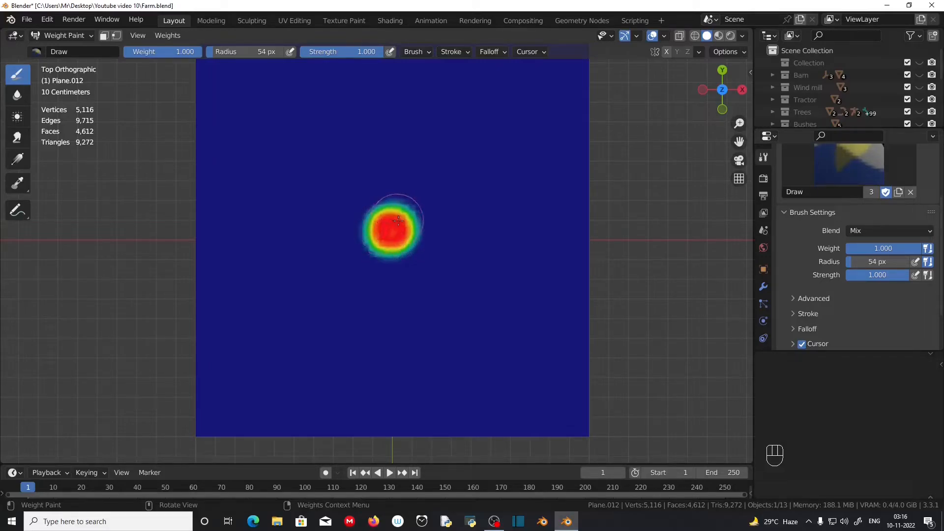
scroll(391, 238, "up", 2)
middle_click_drag(390, 238, 393, 195)
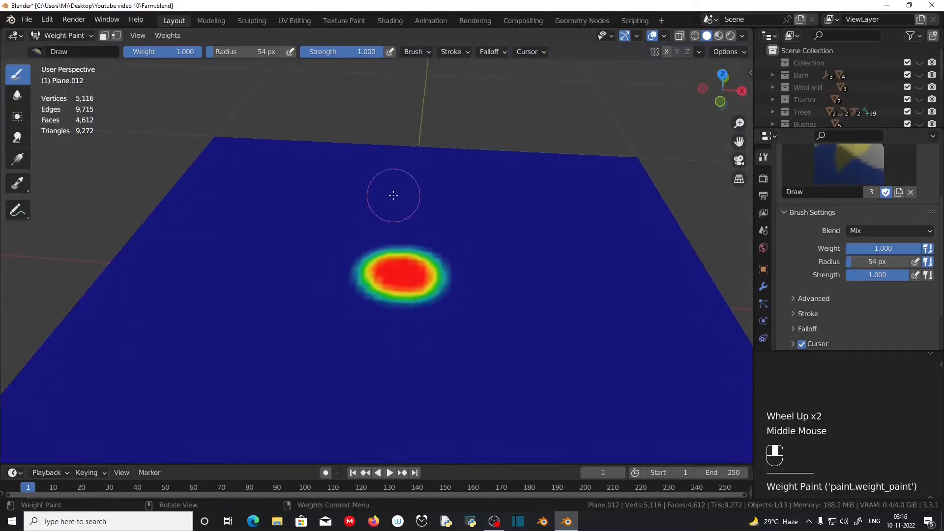
middle_click_drag(421, 299, 428, 344)
Rename the plane's painted vertex group to Grass.
scroll(816, 317, "down", 6)
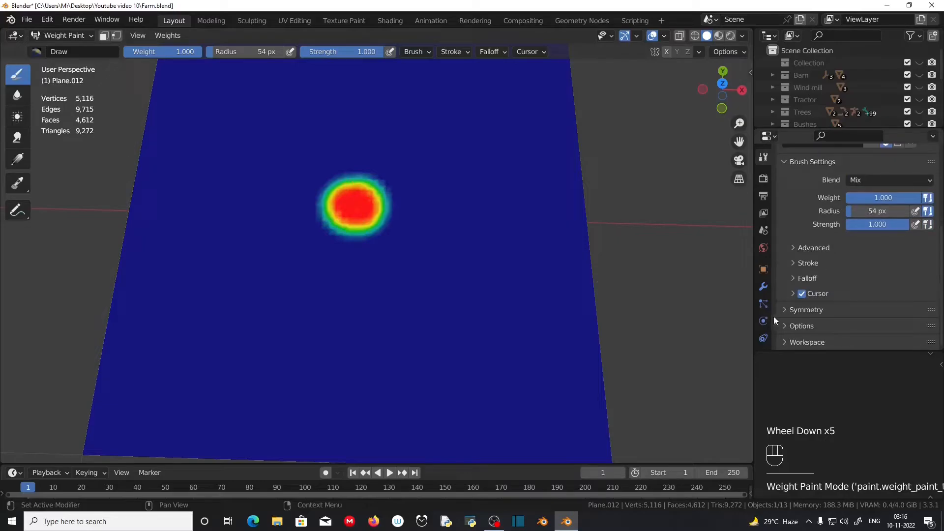
scroll(766, 317, "down", 3)
left_click(764, 298)
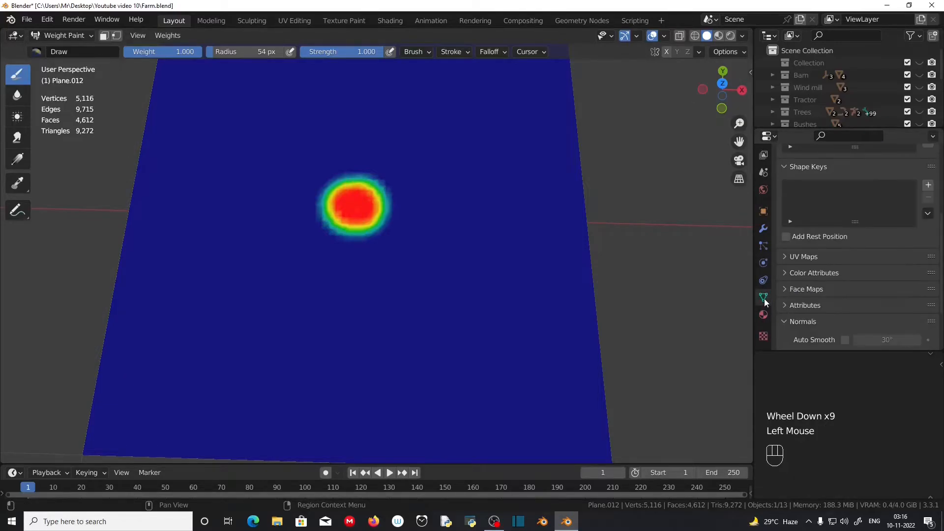
scroll(826, 290, "up", 6)
left_click(821, 219)
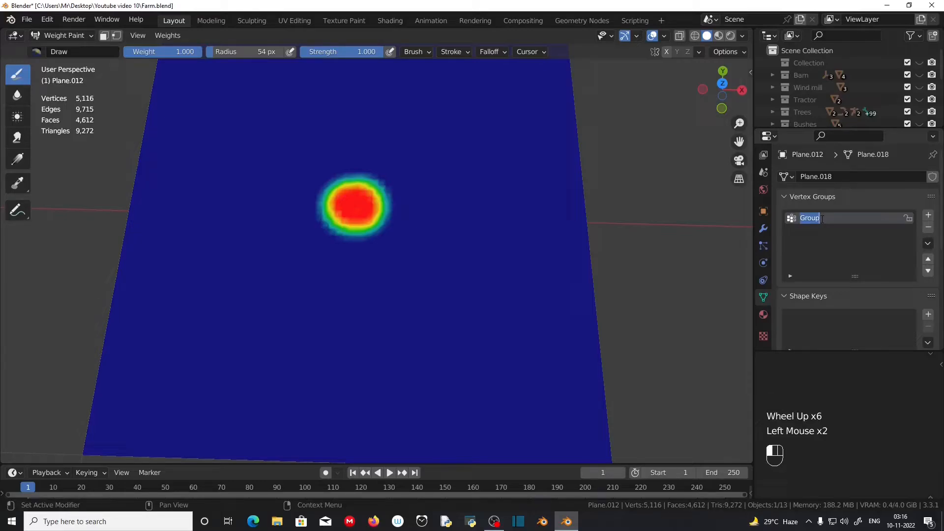
type("Grass")
key("Return")
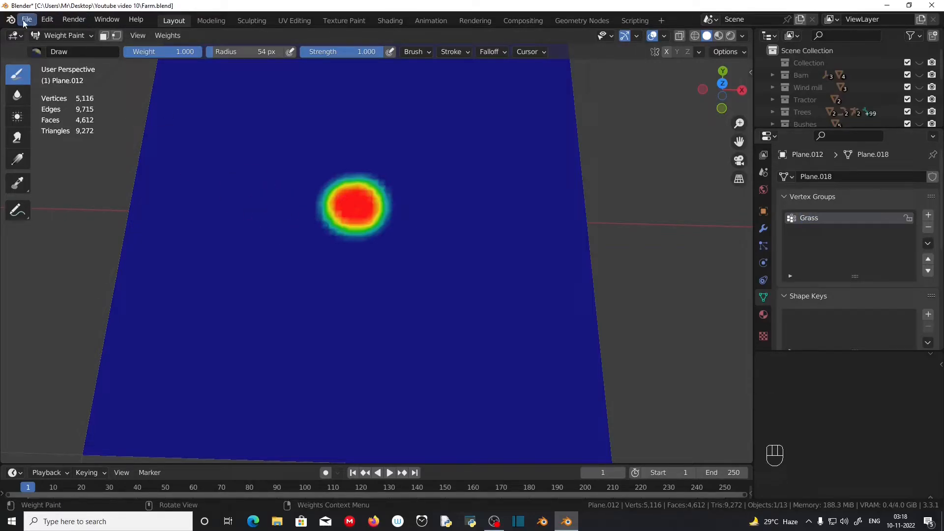
Leave Weight Paint and return the plane to Object Mode.
left_click(79, 38)
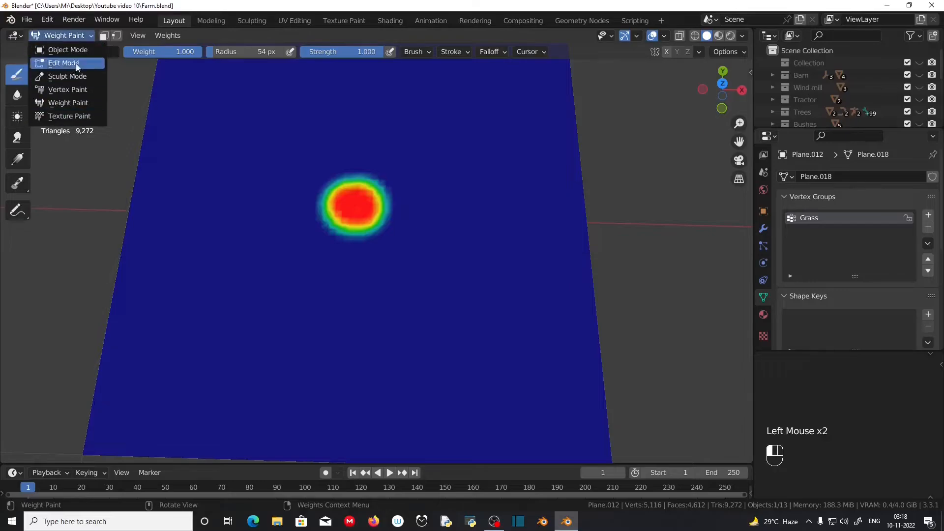
left_click(74, 51)
scroll(367, 295, "up", 1)
middle_click_drag(423, 320, 415, 278)
mouse_move(442, 279)
middle_mouse_down("shift")
mouse_move(421, 318)
mouse_move(350, 276)
mouse_move(370, 311)
middle_mouse_up("shift")
scroll(370, 312, "down", 2)
middle_click_drag(452, 313, 358, 326, "shift")
scroll(358, 327, "down", 2)
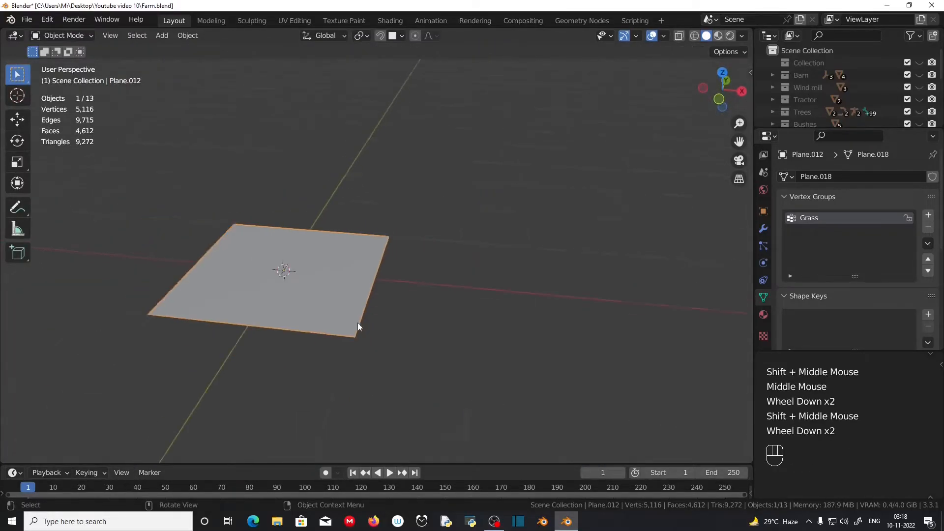
Select all twelve grass clumps away from the origin and scale them down to about 0.3 of their size.
scroll(596, 319, "down", 2)
middle_click_drag(596, 320, 168, 294, "shift")
scroll(268, 313, "down", 2)
middle_click_drag(403, 295, 256, 293)
middle_click_drag(463, 290, 240, 291, "shift")
left_click_drag(432, 259, 637, 358)
scroll(683, 382, "up", 2)
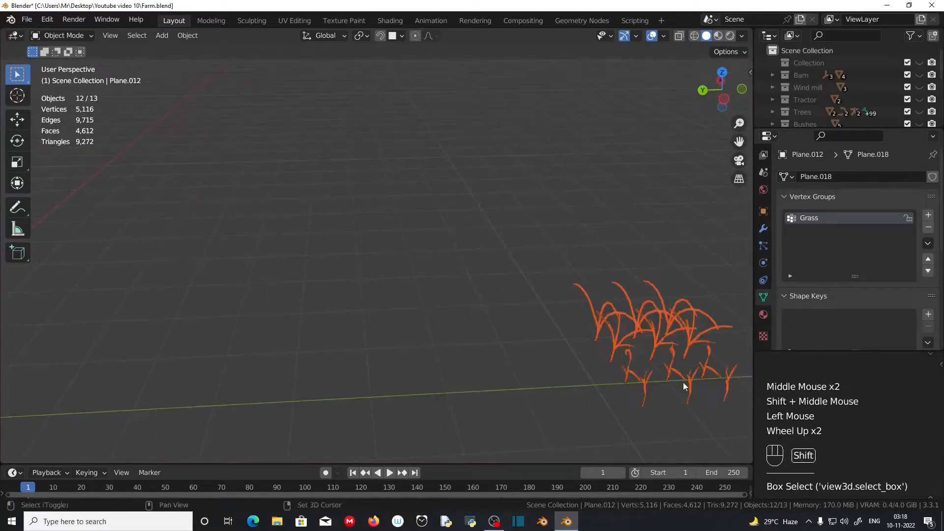
middle_click_drag(683, 382, 537, 341, "shift")
scroll(539, 338, "up", 2)
middle_click_drag(570, 423, 341, 209, "shift")
scroll(603, 392, "down", 1)
left_click_drag(143, 112, 474, 414)
key("s")
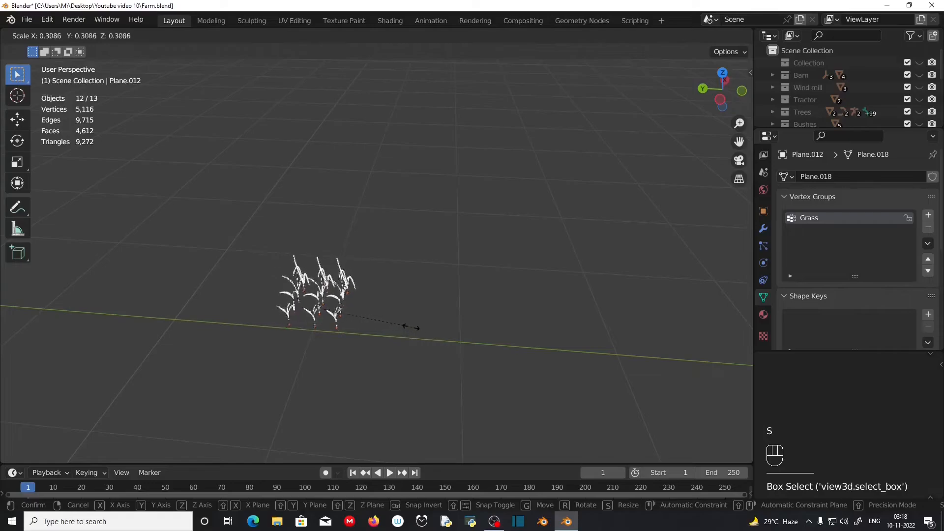
left_click(399, 343)
Scale the twelve selected grass clumps down further so they are tiny compared with the plane at the origin.
scroll(403, 350, "down", 2)
scroll(403, 350, "down", 1)
scroll(403, 350, "up", 6)
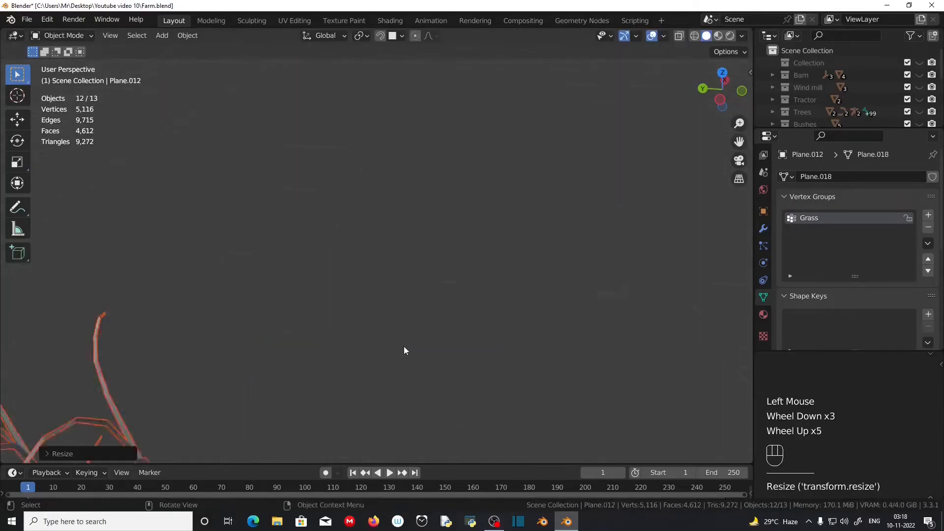
scroll(413, 388, "down", 2)
middle_click_drag(413, 388, 551, 362, "shift")
key("s")
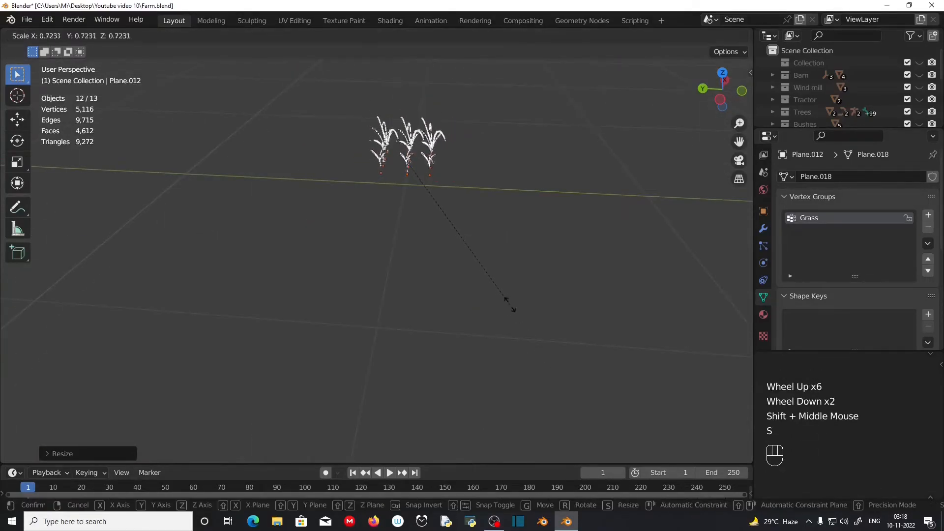
left_click(495, 283)
scroll(523, 279, "down", 4)
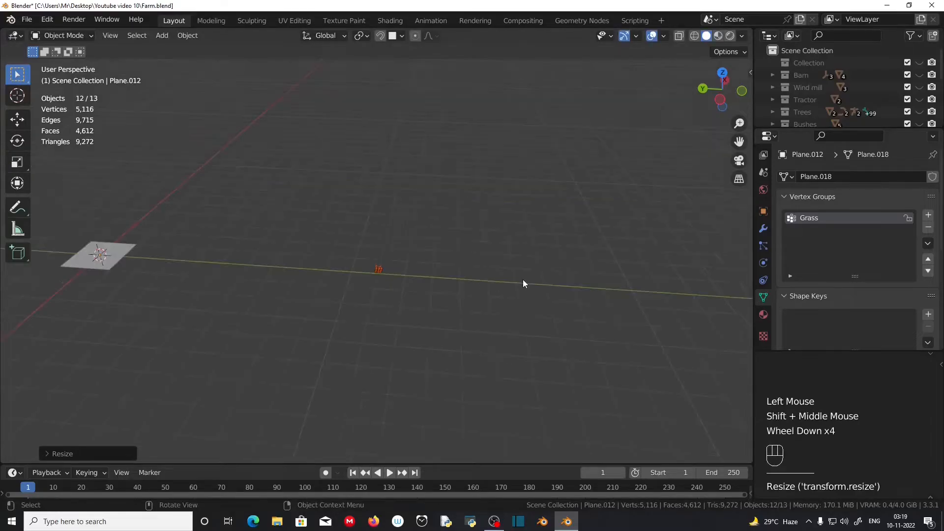
scroll(523, 279, "up", 3)
middle_click_drag(518, 343, 333, 234, "shift")
scroll(527, 293, "up", 2)
scroll(333, 234, "down", 1)
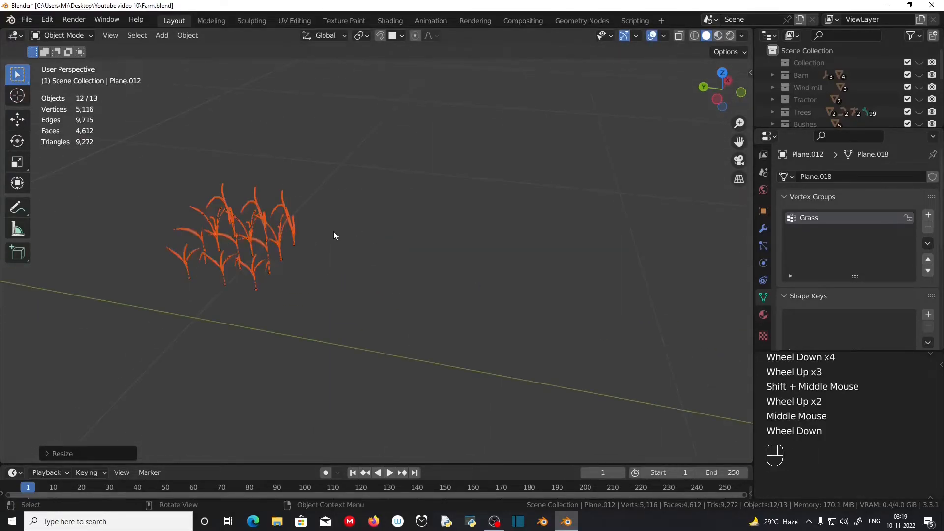
Apply the object transform to the twelve selected grass clumps and check the scale values in the transform properties.
key("ctrl")
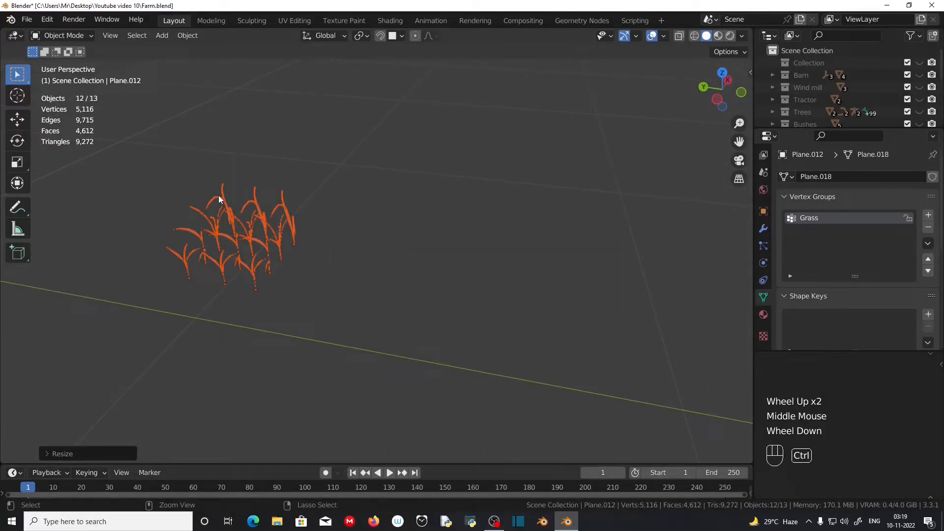
key("ctrl+a")
left_click(194, 224)
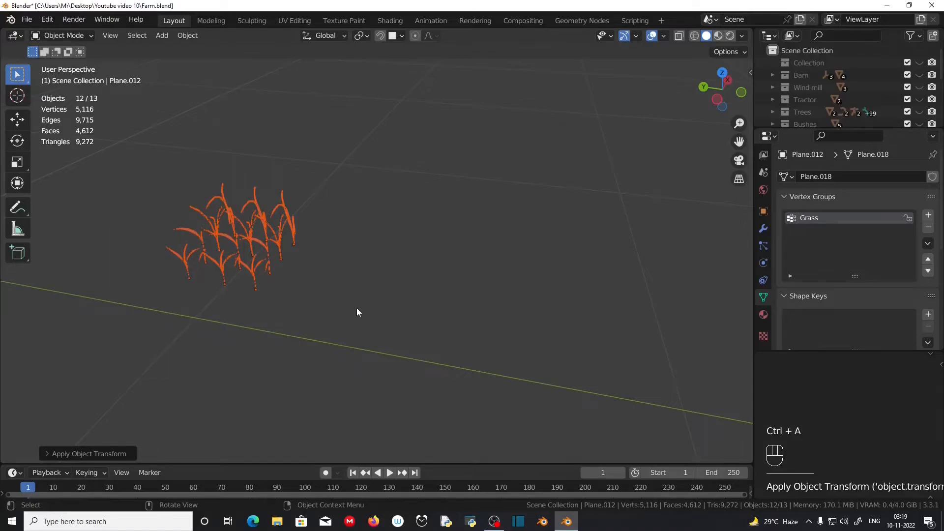
key("n")
left_click(746, 75)
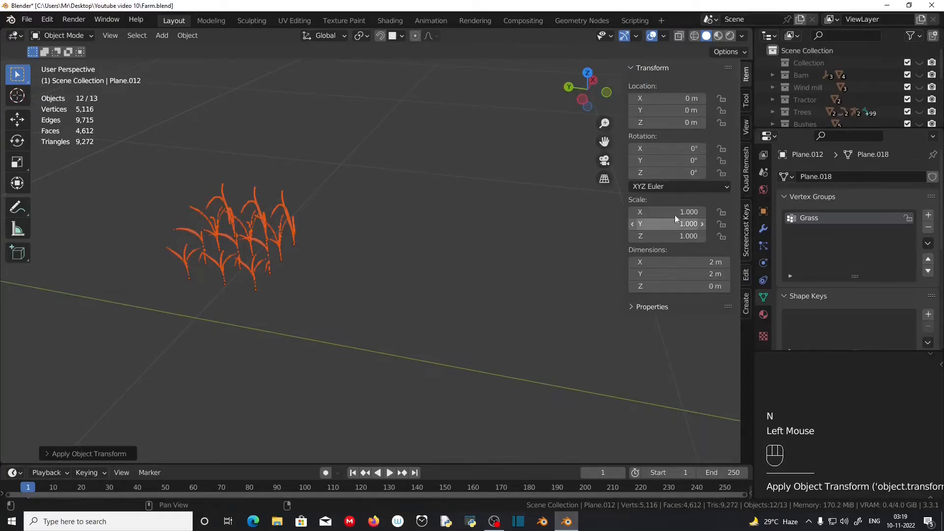
Select the plane at the origin and add a particle system of type Hair to it.
middle_click_drag(364, 349, 545, 385, "shift")
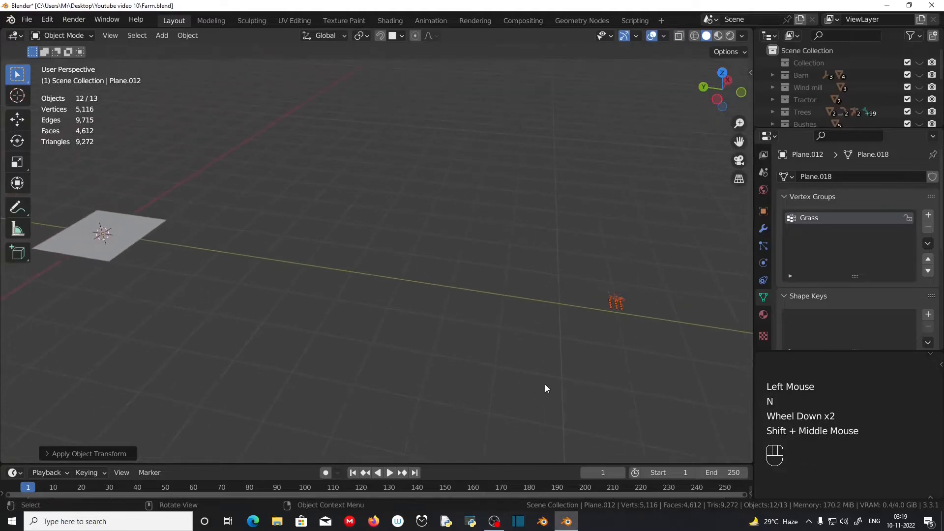
middle_click_drag(480, 364, 595, 374, "shift")
left_click(164, 258)
scroll(215, 312, "up", 1)
middle_click_drag(216, 312, 393, 364, "shift")
scroll(376, 341, "up", 1)
scroll(376, 341, "up", 1)
scroll(393, 365, "up", 1)
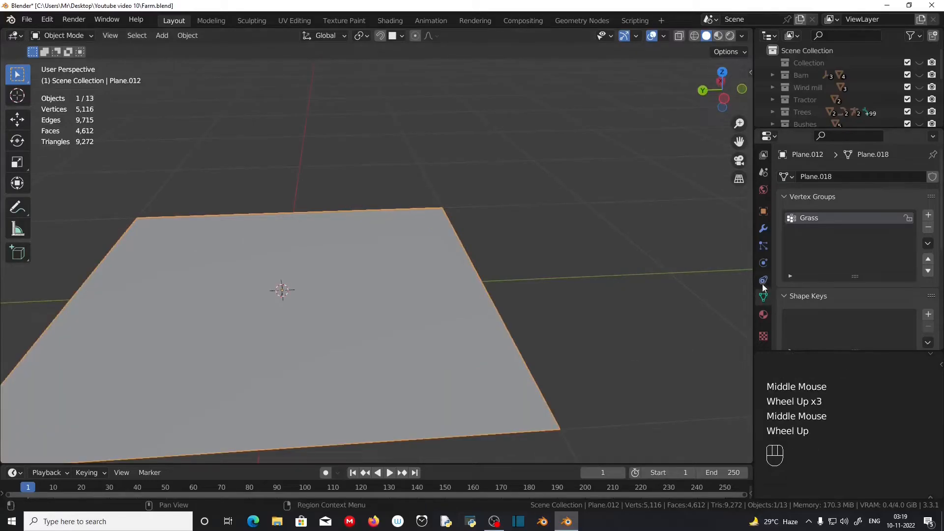
left_click(762, 247)
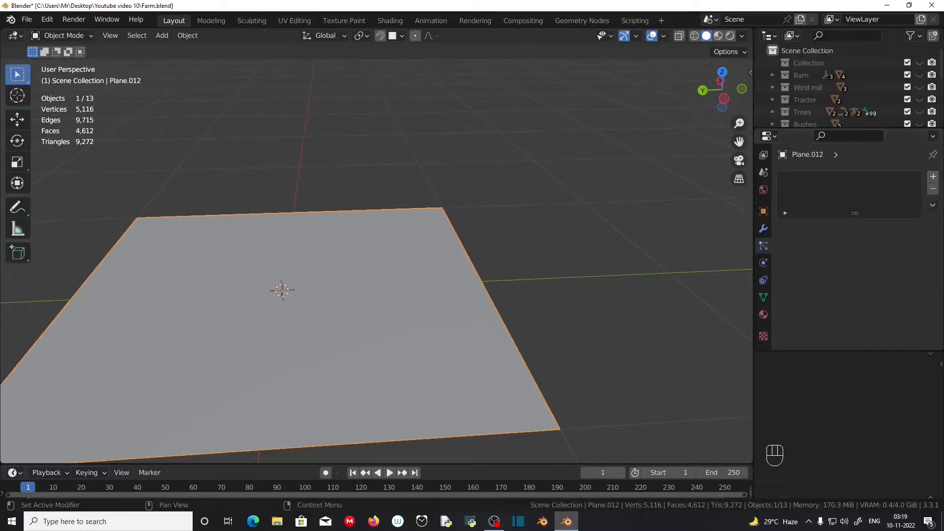
left_click(932, 176)
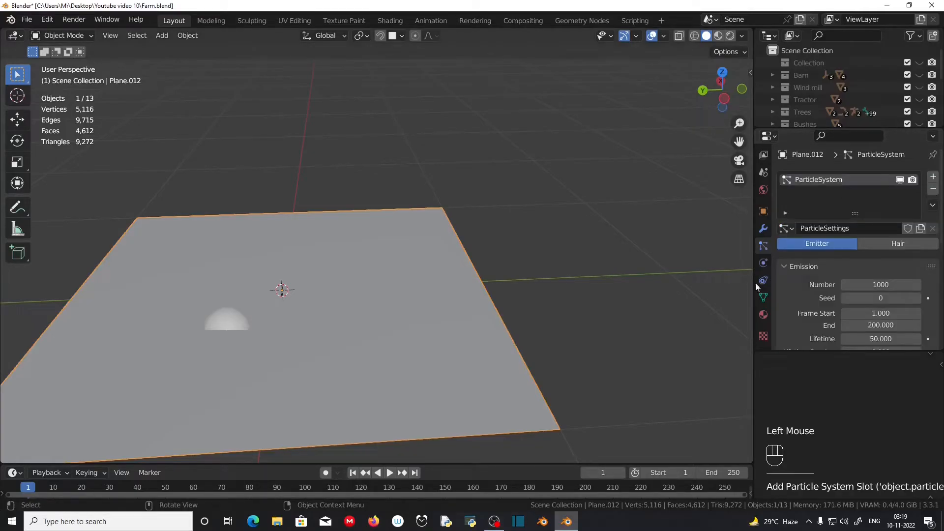
left_click(878, 246)
scroll(410, 300, "down", 2)
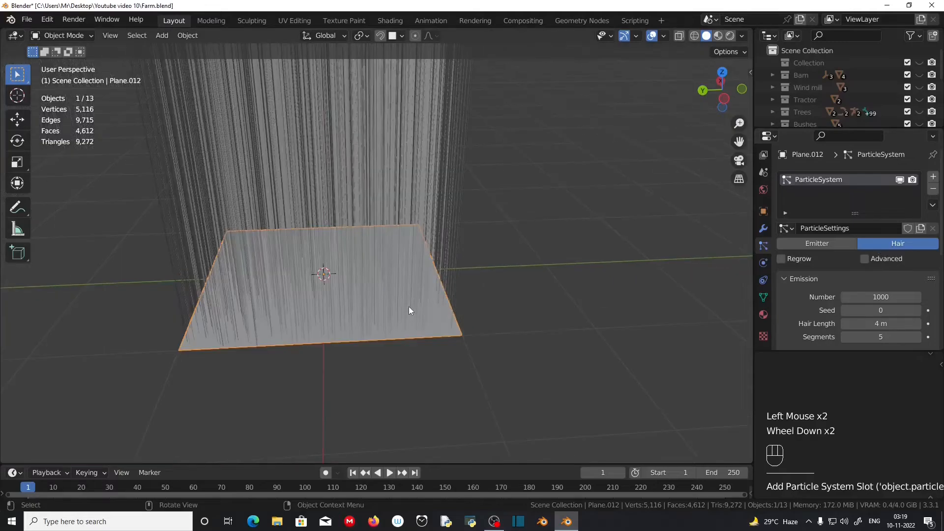
scroll(410, 312, "up", 2)
middle_click_drag(413, 320, 436, 329)
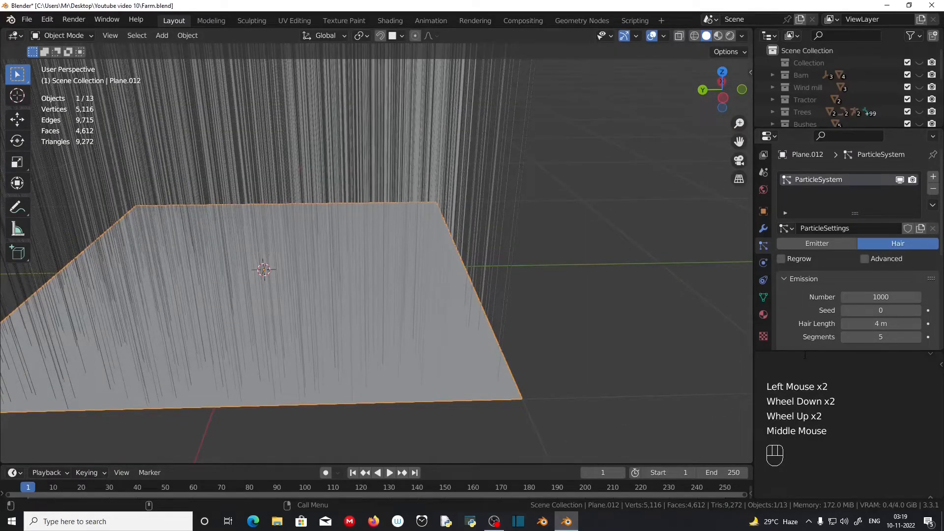
Enable the Advanced settings of the plane's hair particle system and set its emission number to 200.
left_click(804, 125)
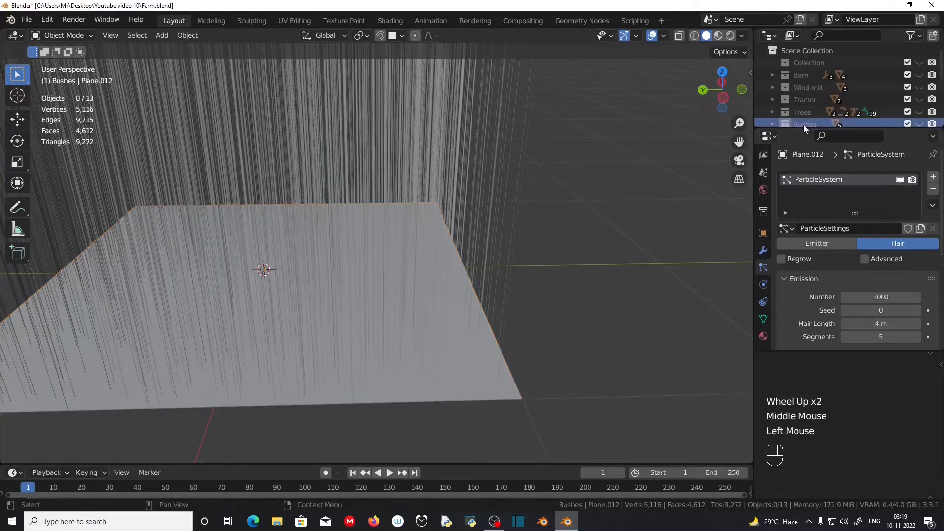
left_click_drag(804, 130, 811, 96)
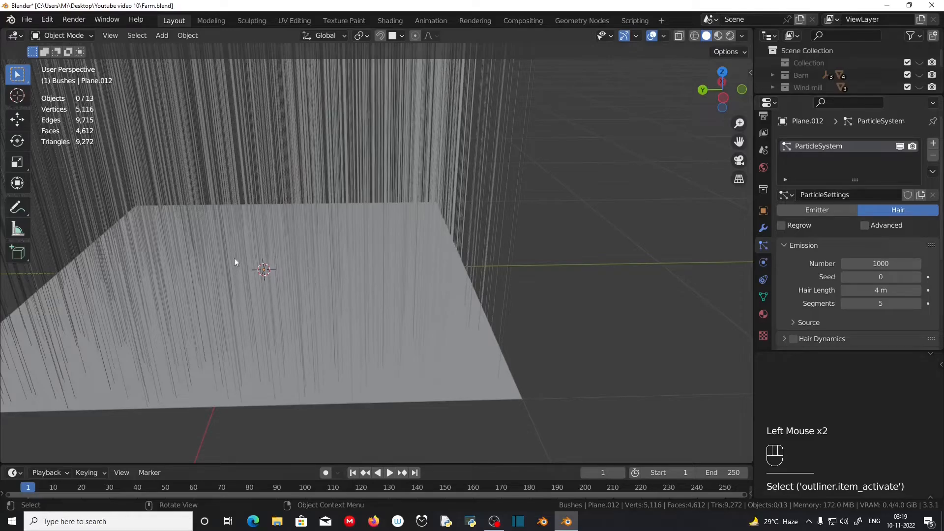
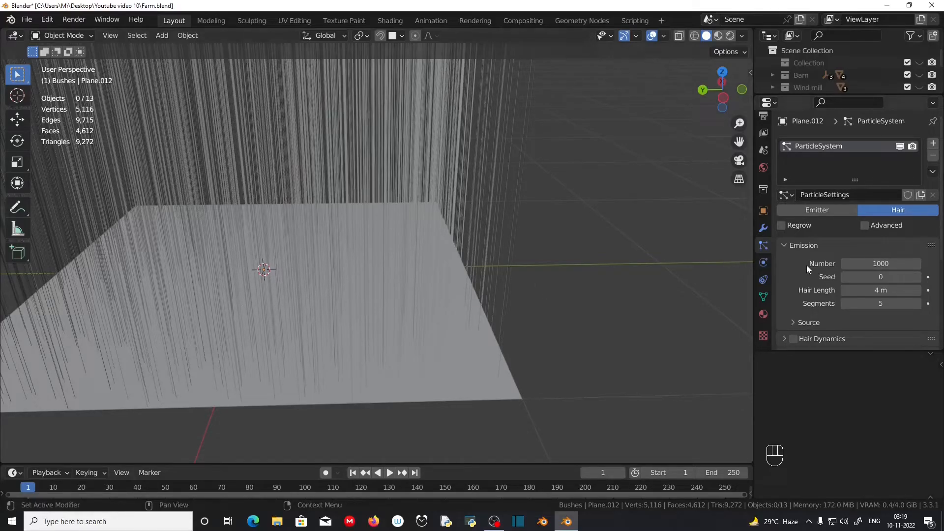
scroll(806, 265, "down", 3)
scroll(857, 225, "up", 1)
left_click(865, 206)
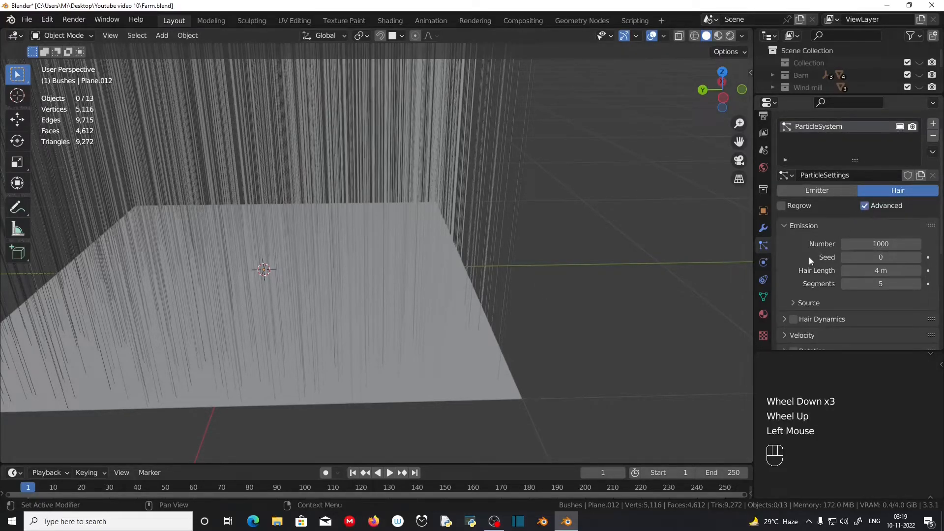
double_click(885, 244)
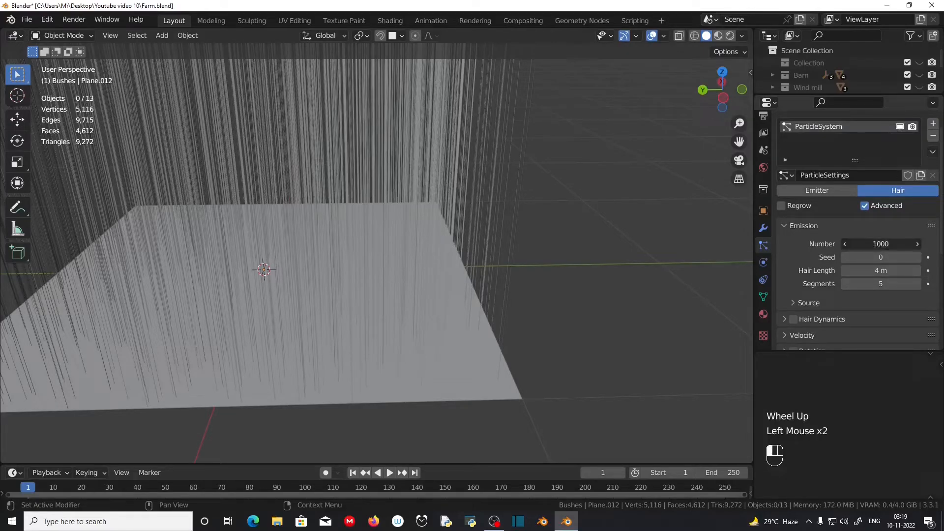
type("200")
key("Return")
Assign the Grass vertex group as the density control of the plane's hair particles.
scroll(821, 255, "down", 6)
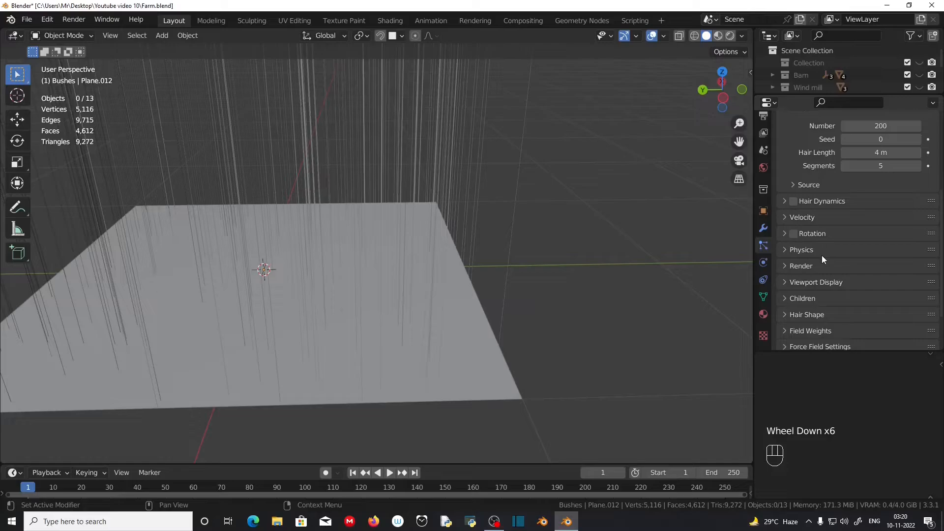
scroll(822, 255, "down", 6)
left_click(785, 310)
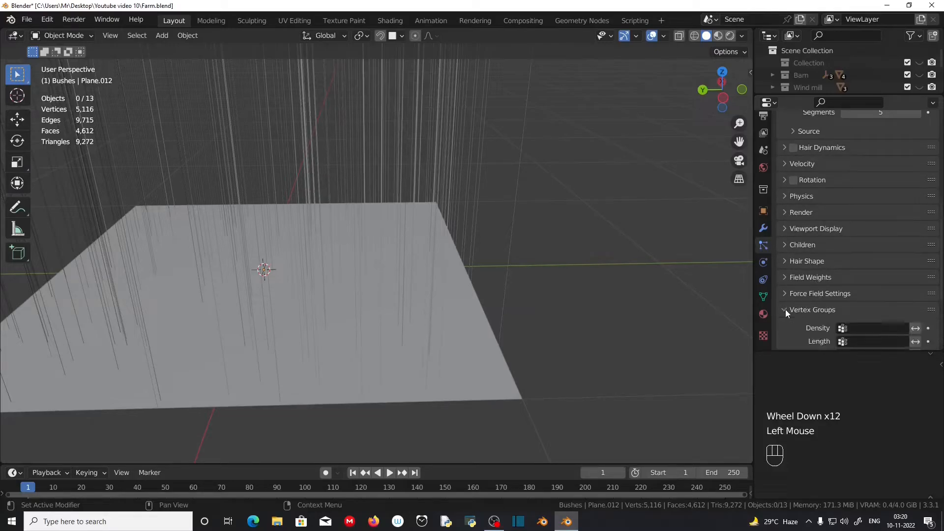
scroll(792, 304, "down", 3)
left_click(888, 230)
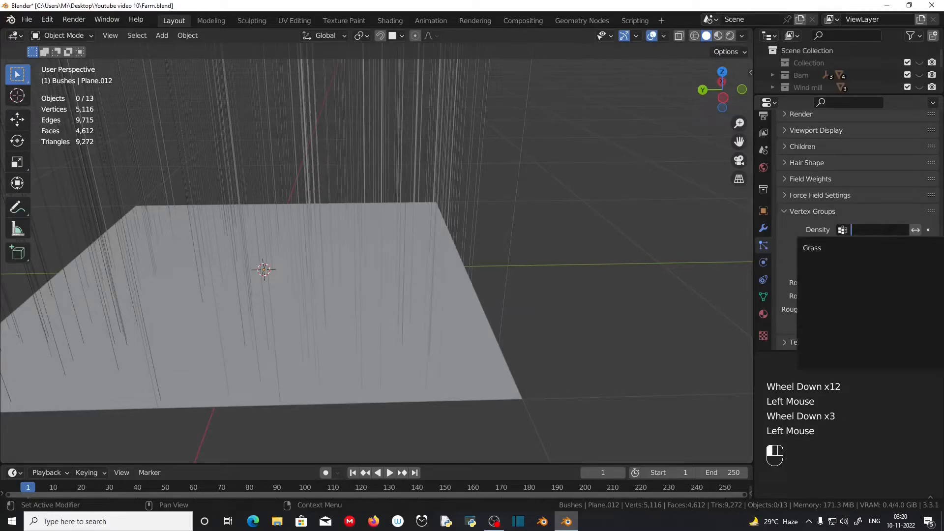
left_click(841, 248)
scroll(326, 250, "up", 2)
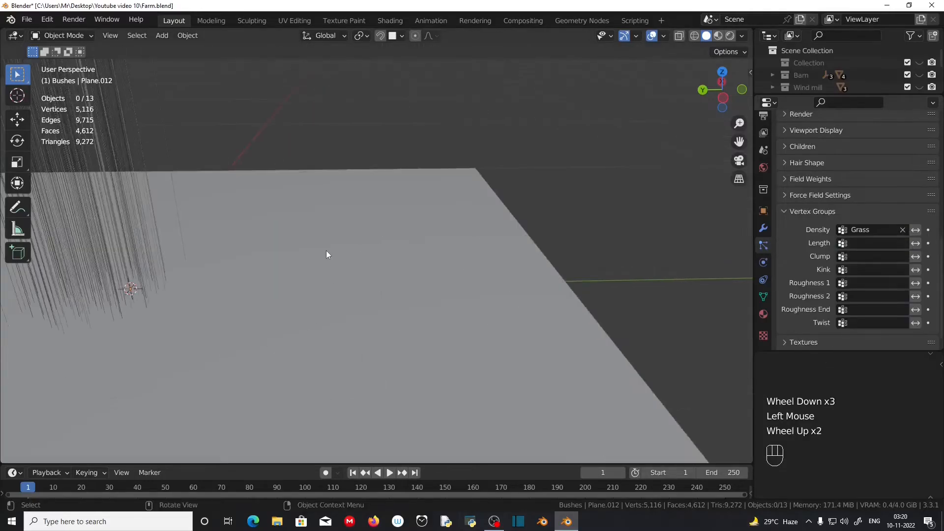
scroll(250, 270, "down", 1)
middle_click_drag(249, 270, 271, 279)
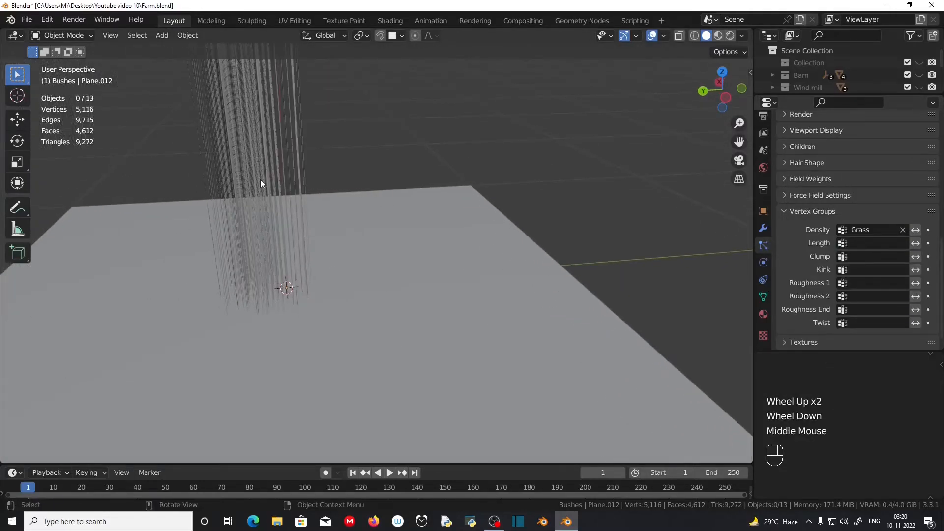
Render the hair particles as a collection, using Grass original as the instance collection.
scroll(878, 214, "up", 2)
scroll(878, 213, "up", 3)
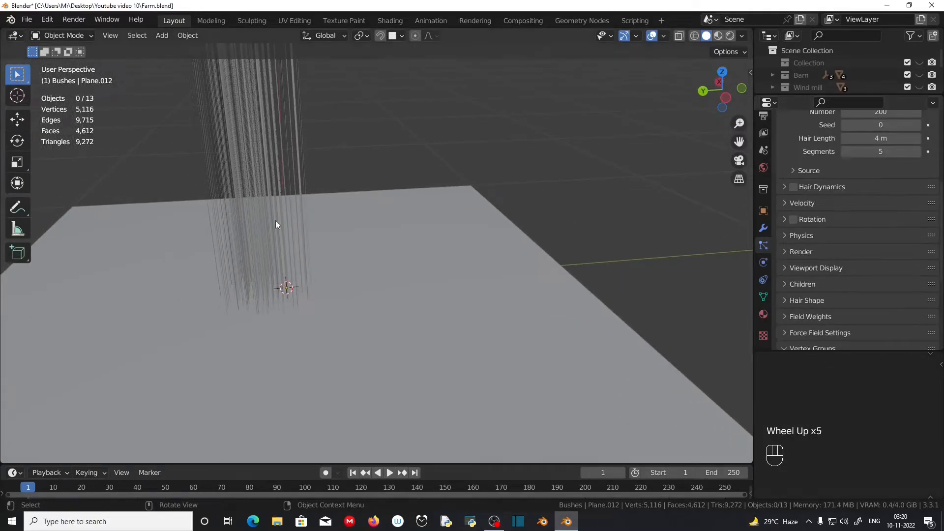
scroll(873, 232, "up", 4)
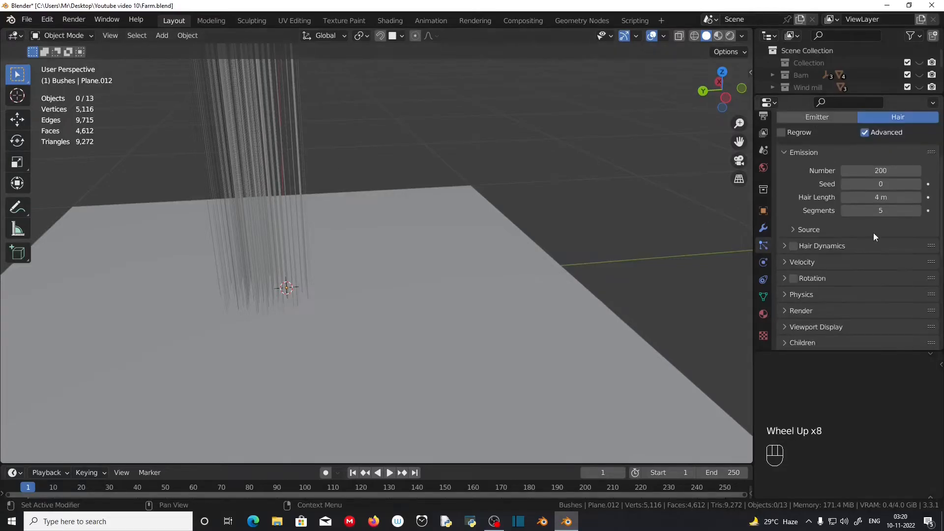
scroll(836, 290, "down", 2)
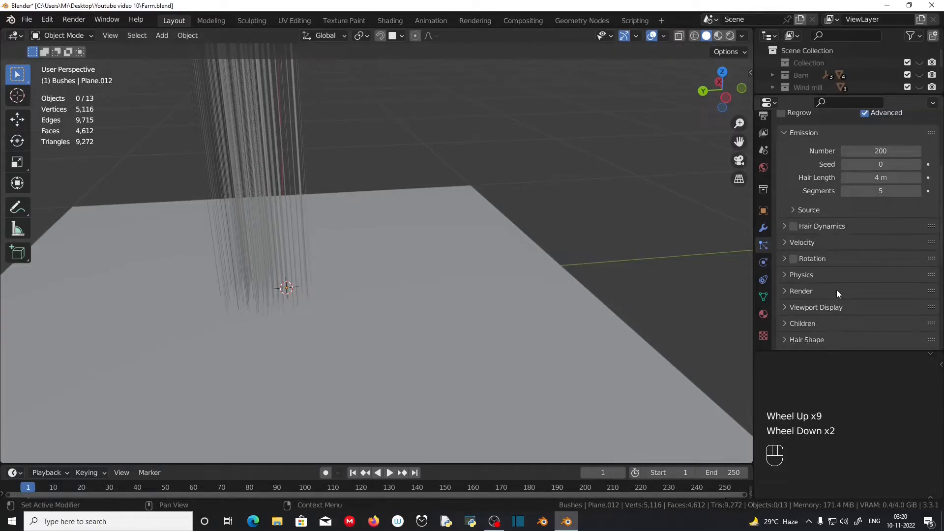
left_click(785, 290)
scroll(853, 286, "down", 2)
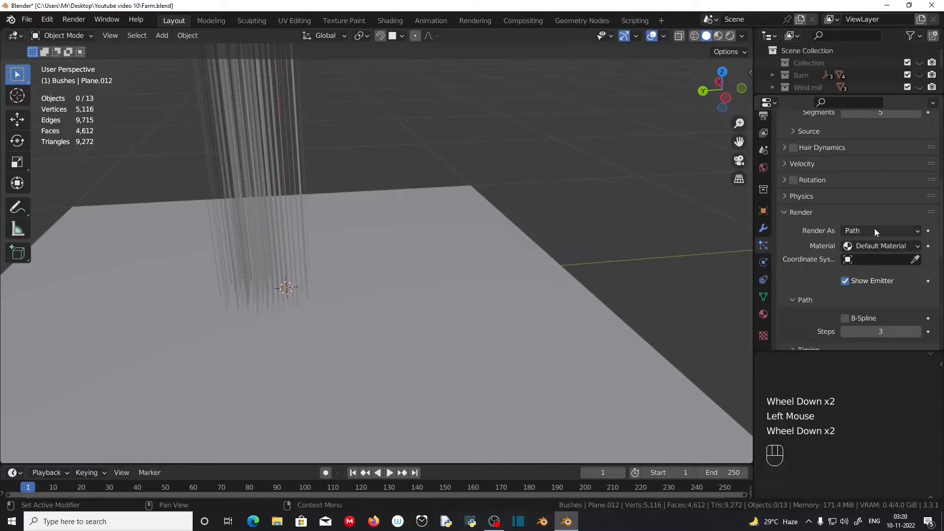
left_click(887, 231)
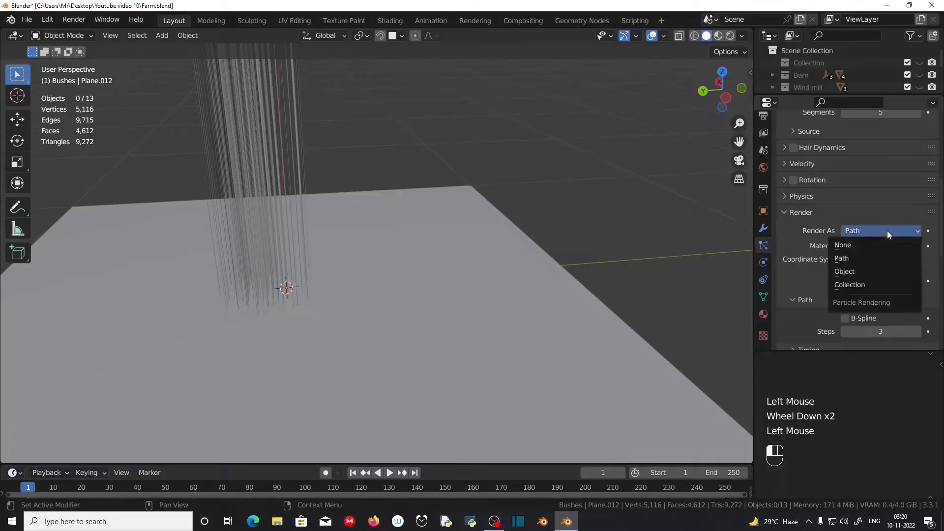
left_click(865, 283)
scroll(812, 273, "down", 2)
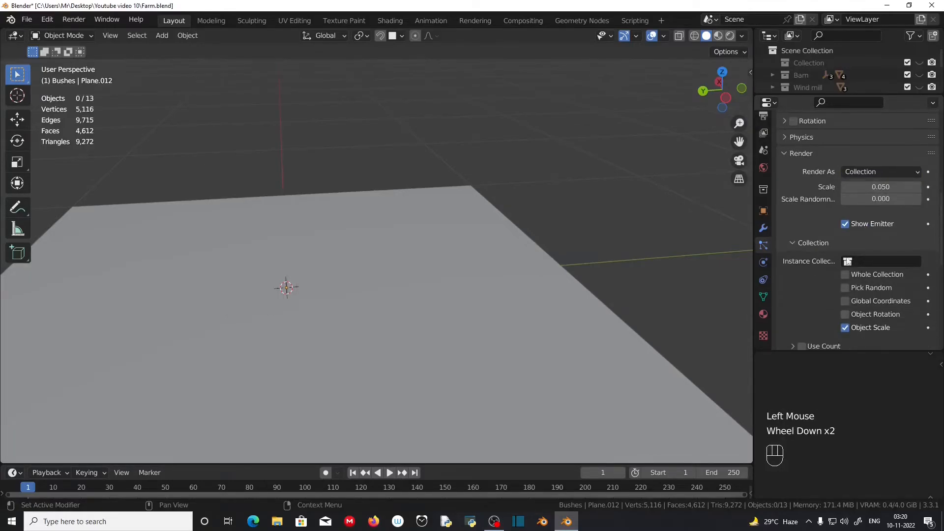
left_click(868, 262)
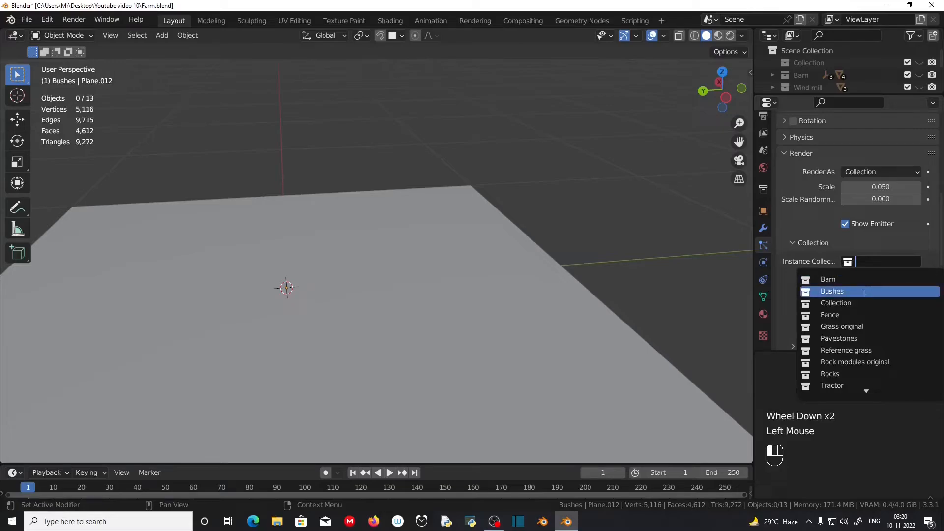
scroll(868, 325, "down", 8)
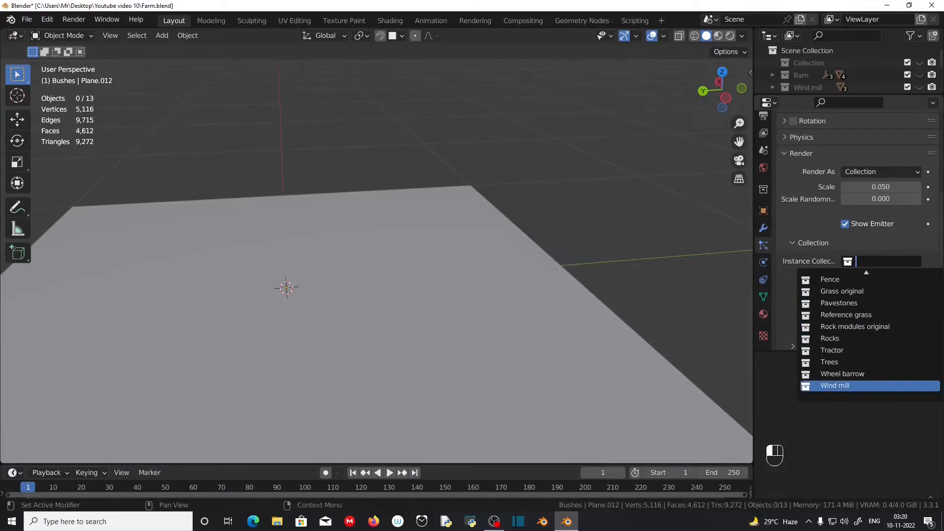
left_click(873, 291)
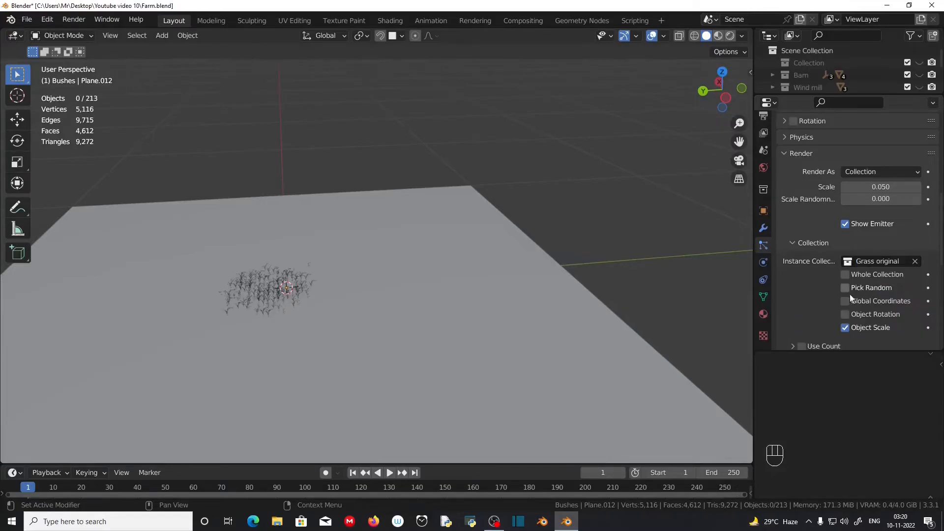
scroll(293, 312, "up", 2)
middle_click_drag(239, 331, 353, 310)
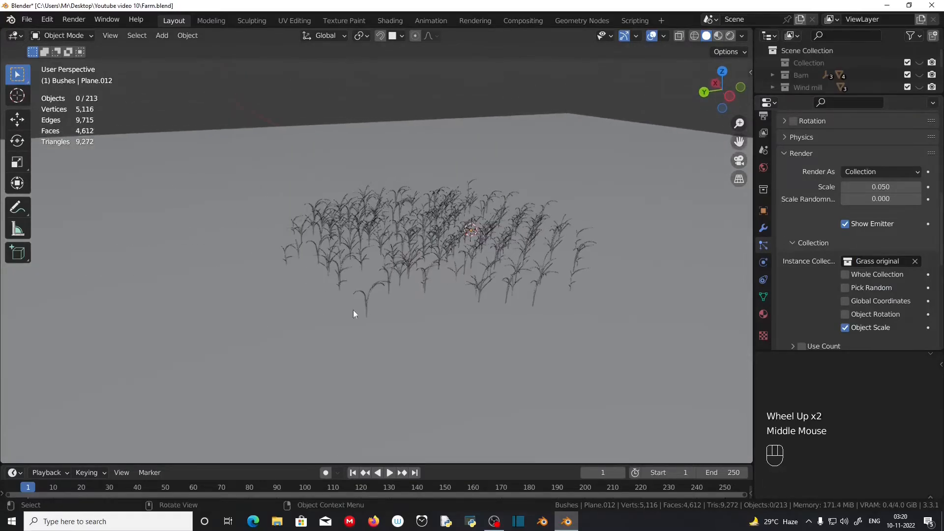
scroll(405, 297, "down", 1)
middle_click_drag(405, 297, 391, 336)
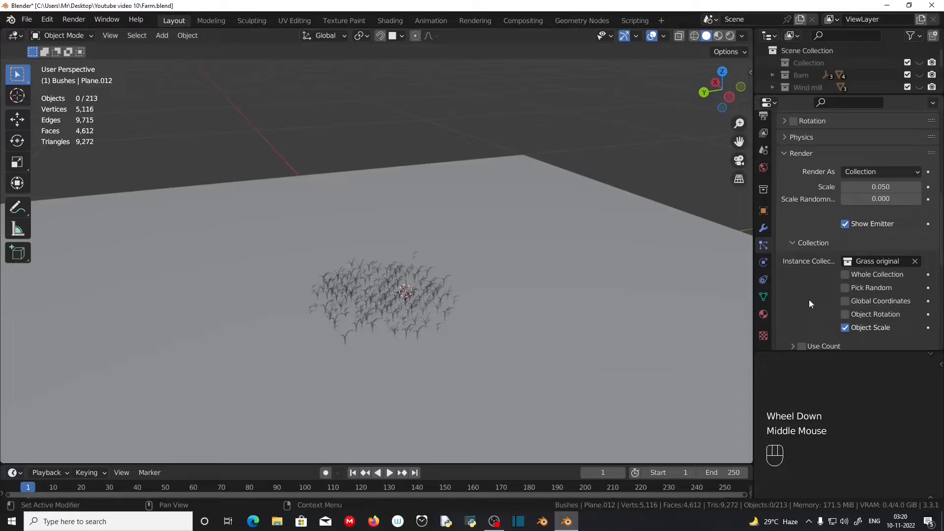
Select the twelve original grass clumps away from the plane, scale them up and apply their object transform.
scroll(504, 276, "down", 3)
middle_click_drag(504, 276, 73, 312)
scroll(440, 307, "down", 1)
left_click_drag(462, 261, 562, 362)
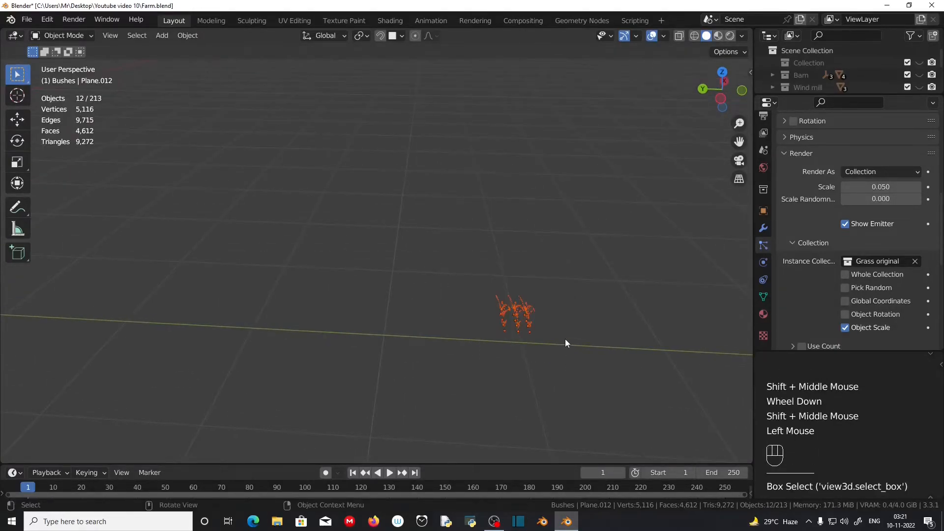
key("s")
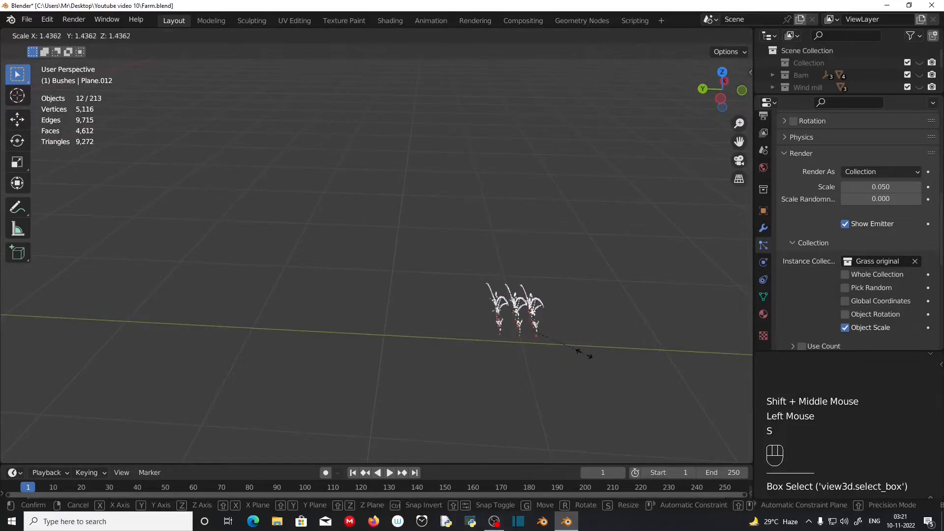
left_click(612, 379)
scroll(351, 316, "down", 2)
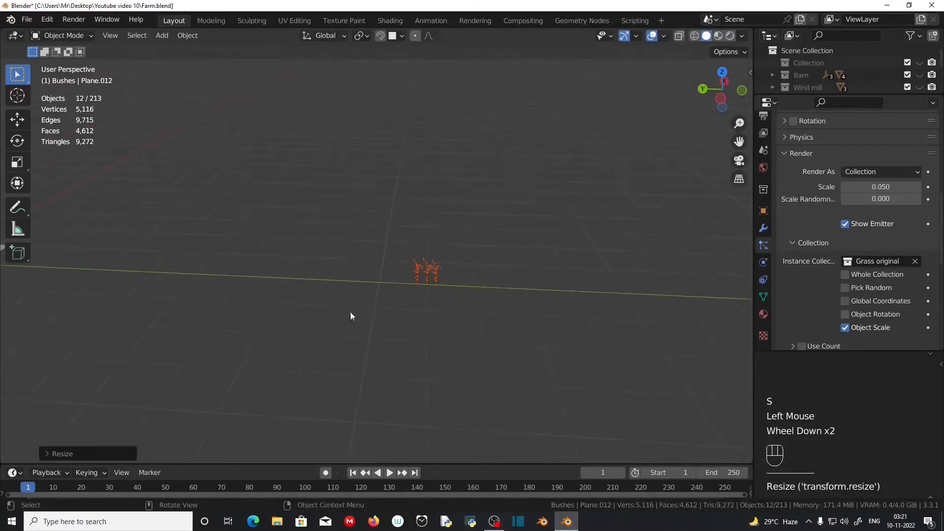
middle_click_drag(351, 315, 303, 301, "shift")
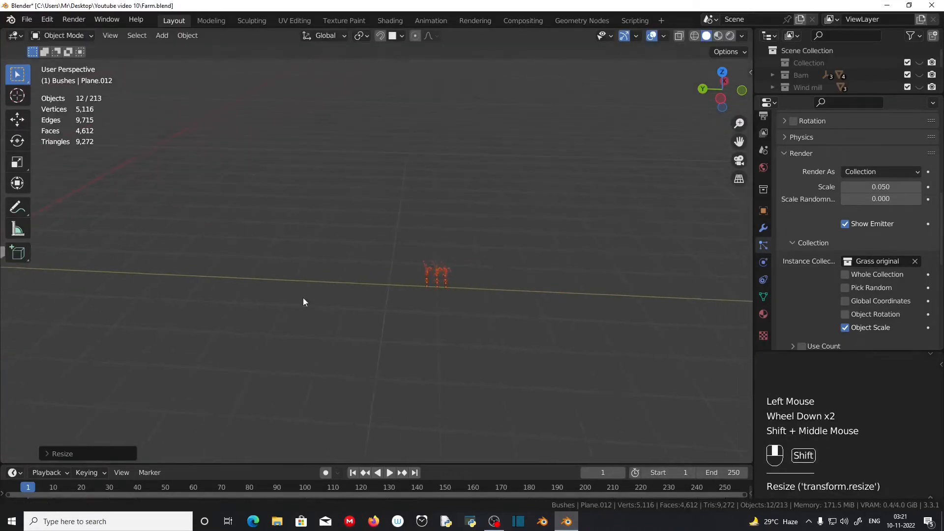
key("ctrl+a")
left_click(335, 184)
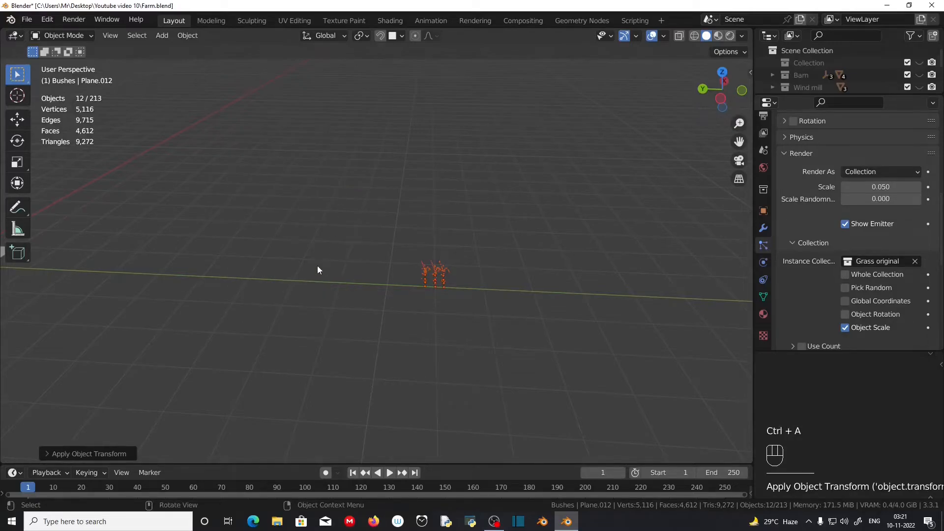
Show the transform values, reselect all twelve original grass clumps, and apply their rotation and scale.
middle_click_drag(317, 266, 385, 250, "shift")
key("n")
left_click(473, 274)
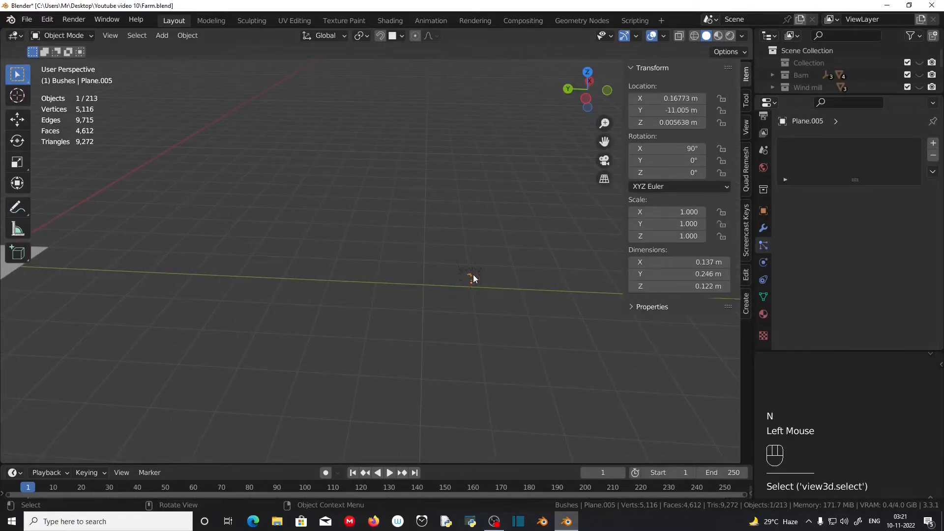
left_click_drag(421, 249, 509, 298)
scroll(509, 298, "up", 2)
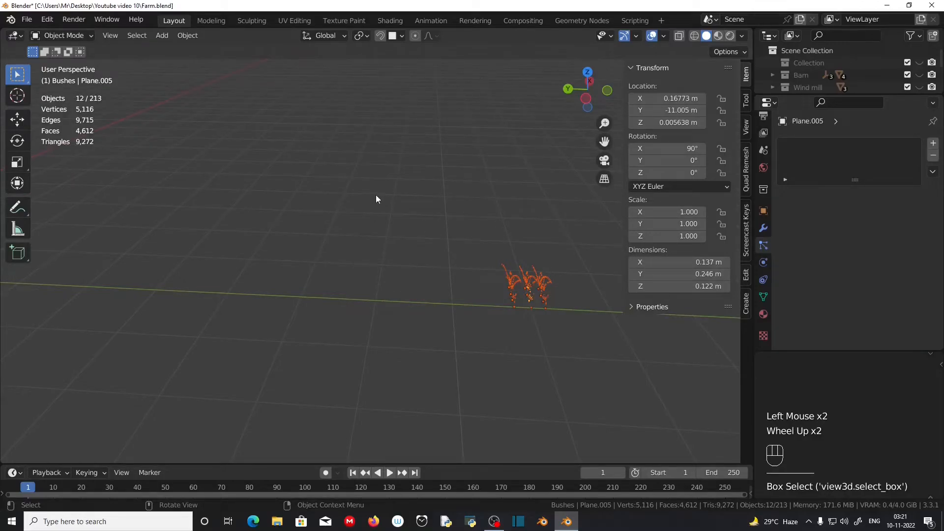
key("ctrl")
key("ctrl+a")
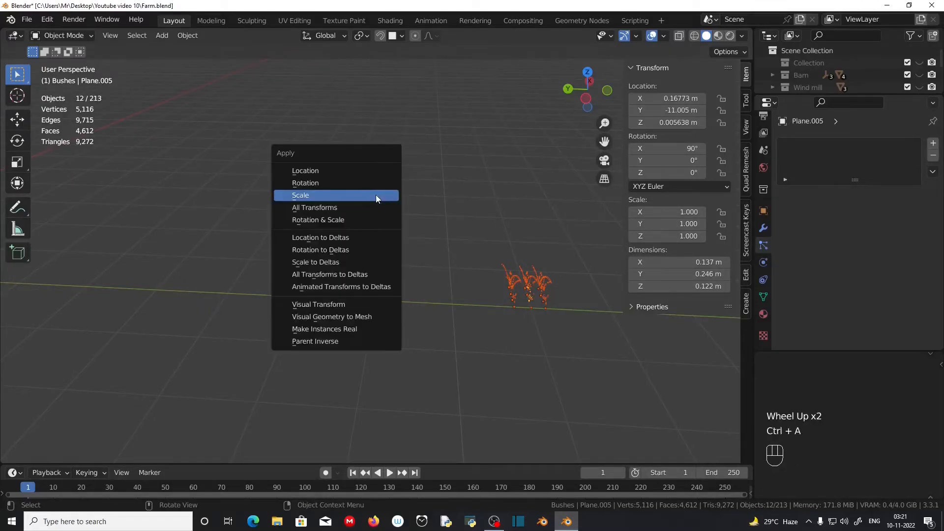
left_click(362, 220)
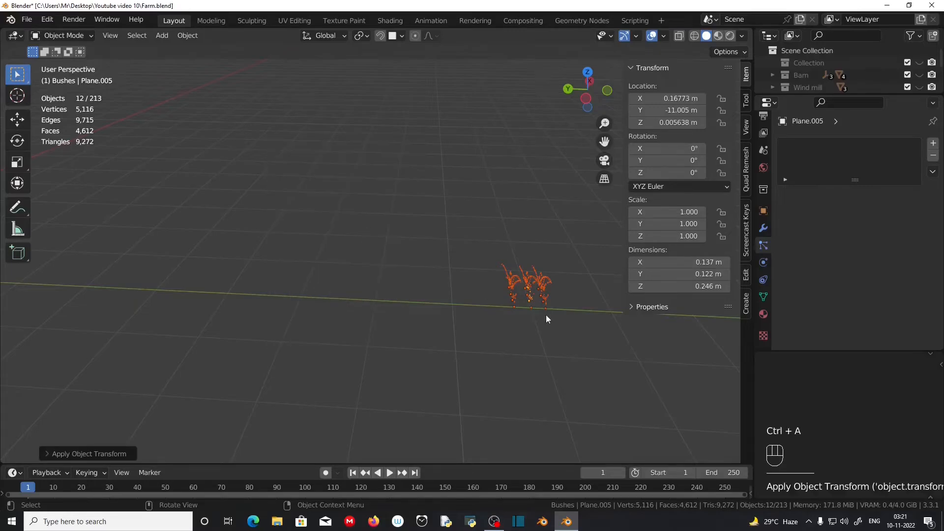
Examine the transform values of several individual grass clumps, then hide the transform values.
scroll(415, 301, "down", 2)
scroll(415, 302, "up", 3)
left_click(534, 305)
scroll(535, 304, "up", 4)
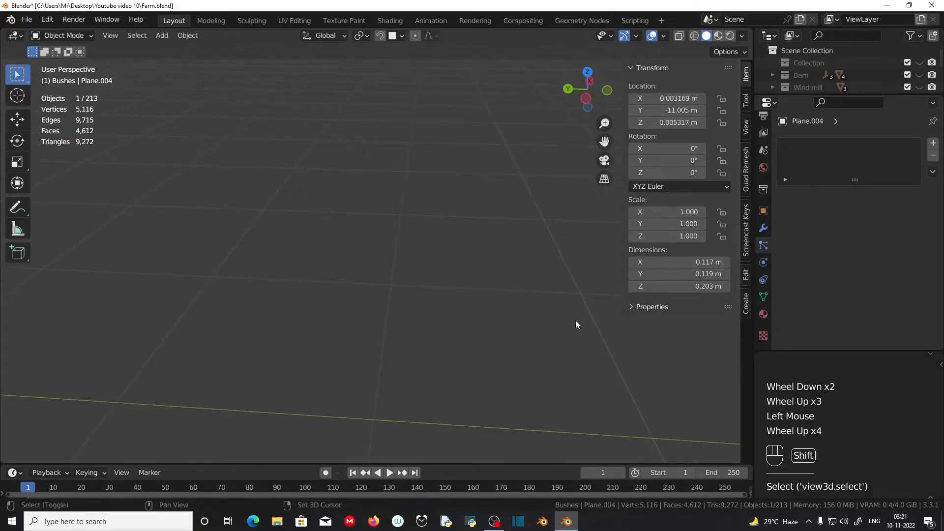
middle_click_drag(575, 320, 417, 293, "shift")
left_click(561, 263)
left_click(577, 279)
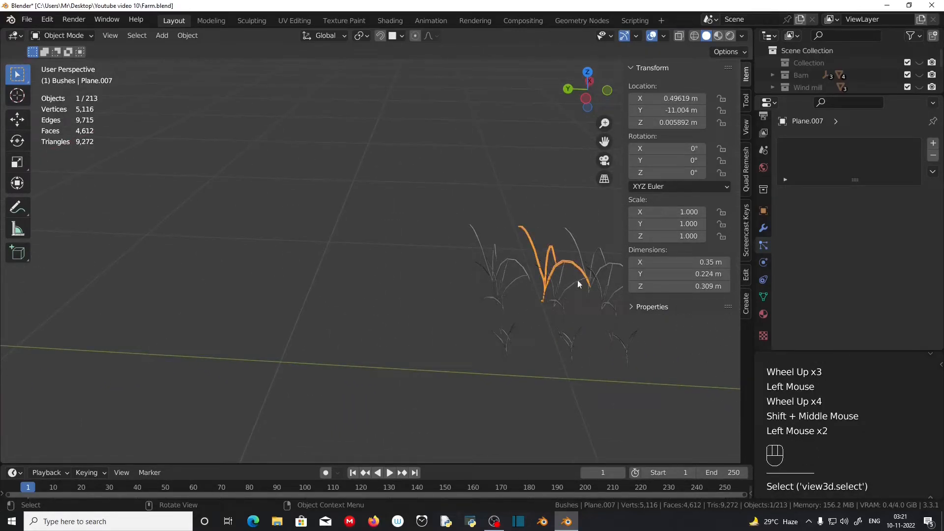
left_click(619, 352)
left_click(560, 350)
left_click(565, 313)
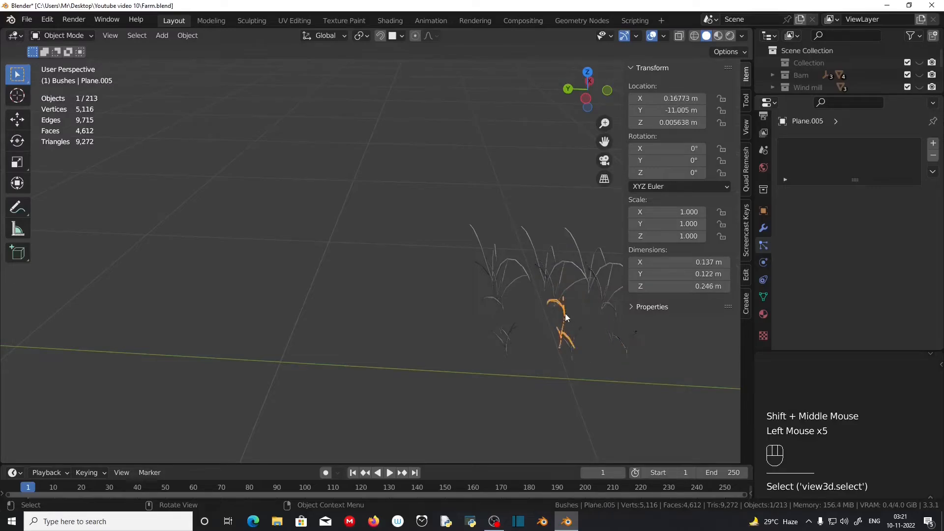
scroll(310, 329, "down", 1)
key("n")
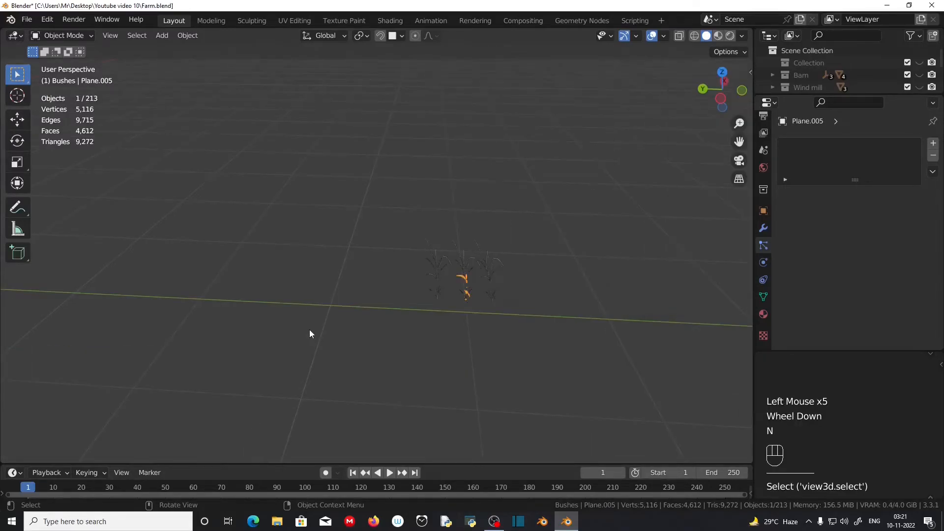
Enable rotation for the plane's hair particles with Global Y as the orientation axis.
scroll(309, 329, "down", 3)
middle_click_drag(309, 330, 442, 344, "shift")
left_click(313, 258)
scroll(313, 258, "up", 4)
scroll(551, 298, "up", 2)
scroll(492, 308, "down", 1)
scroll(442, 345, "up", 1)
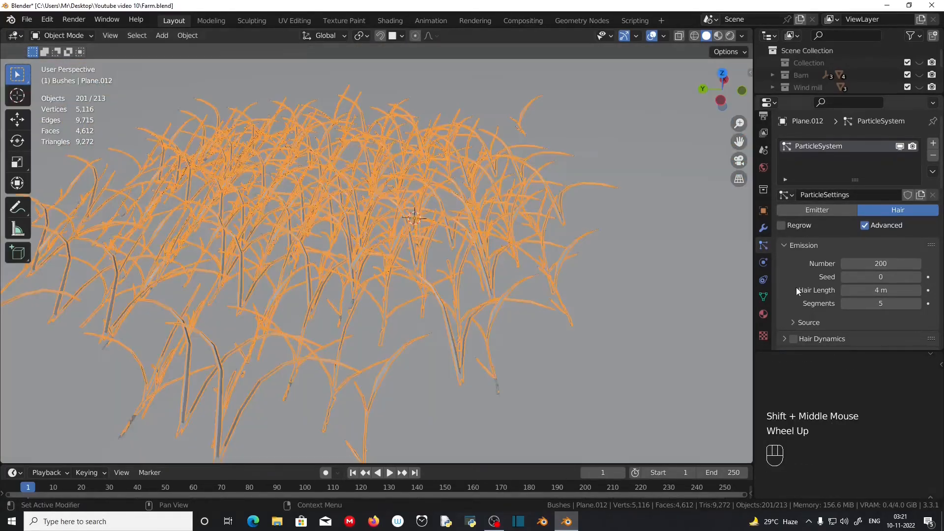
scroll(795, 287, "down", 4)
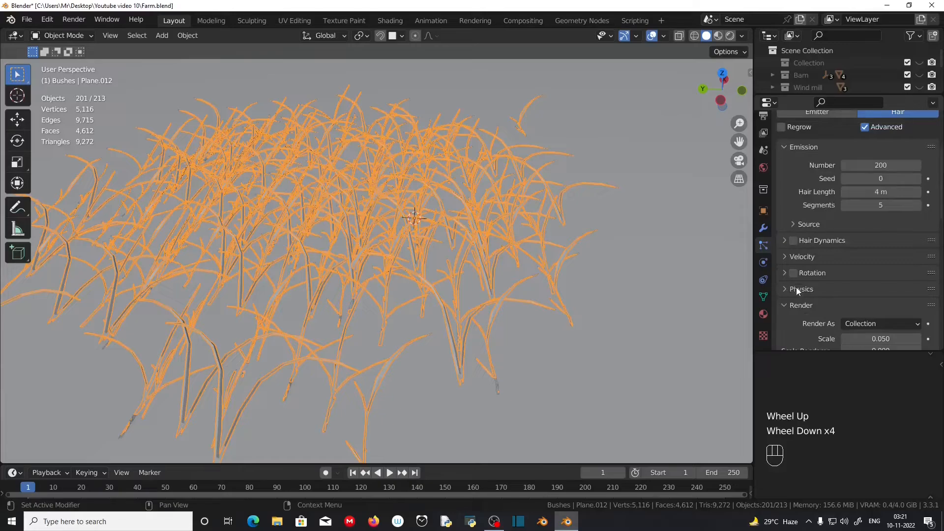
scroll(790, 240, "up", 1)
scroll(791, 242, "down", 3)
left_click(784, 234)
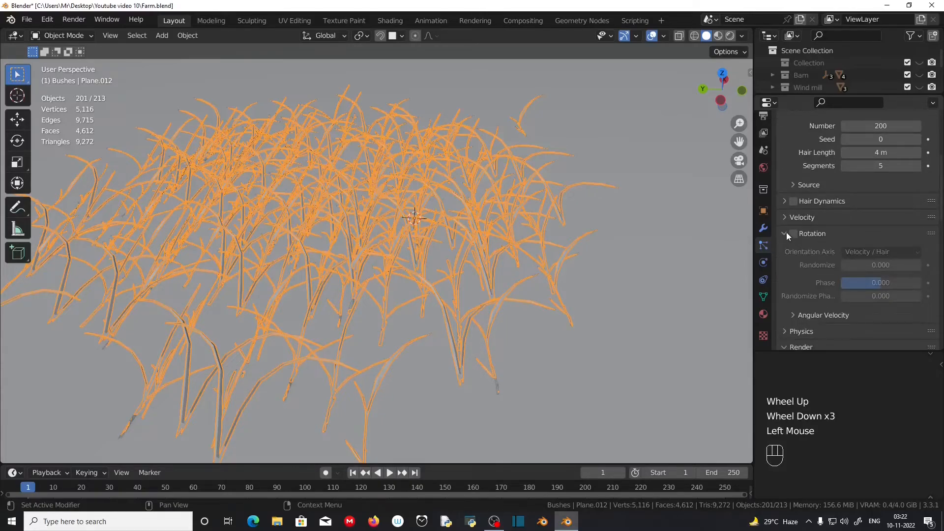
left_click(792, 234)
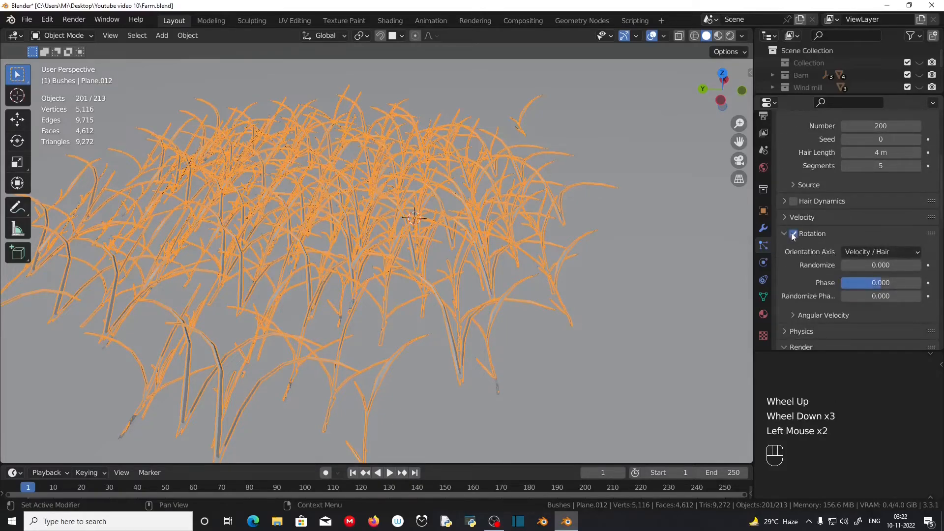
left_click(866, 250)
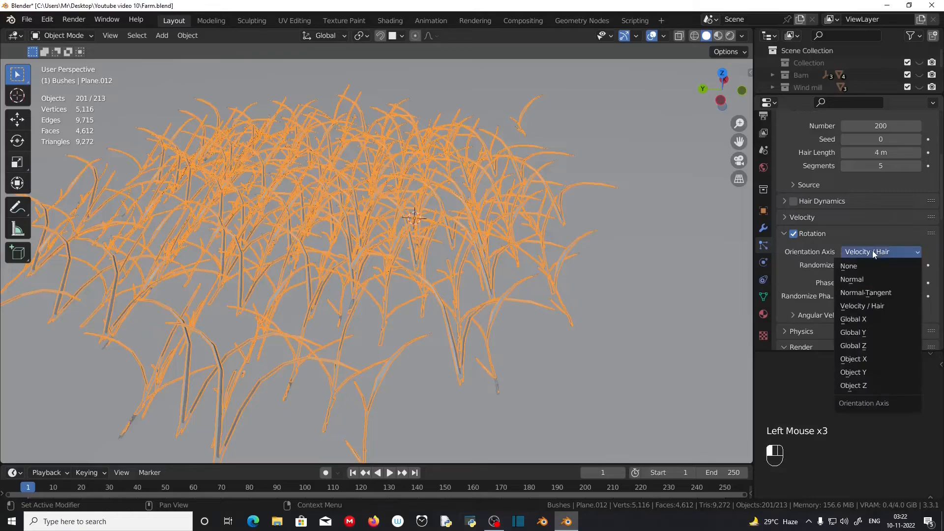
left_click(876, 331)
scroll(380, 279, "down", 4)
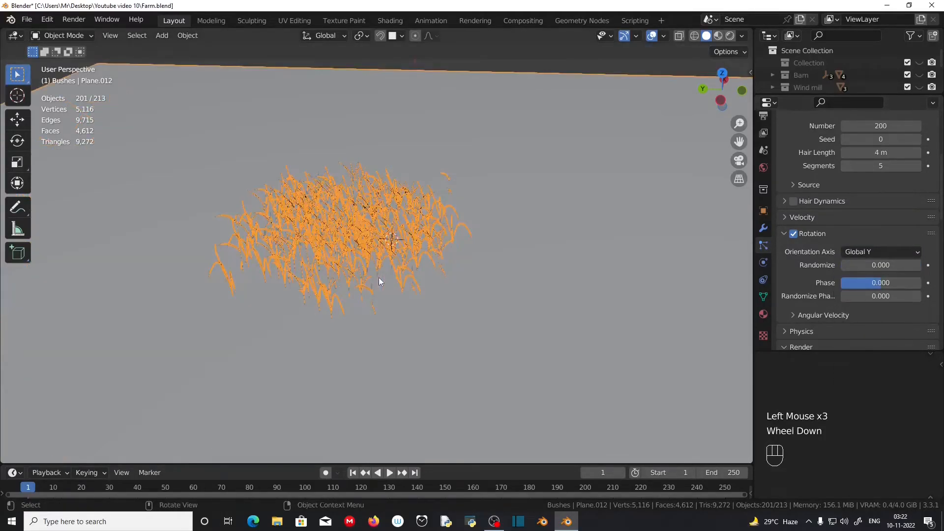
middle_click_drag(379, 277, 379, 280)
scroll(377, 273, "up", 4)
scroll(379, 280, "down", 5)
Set the hair particles' rotation Randomize to 0.187 and Randomize Phase to 0.181.
left_click(860, 283)
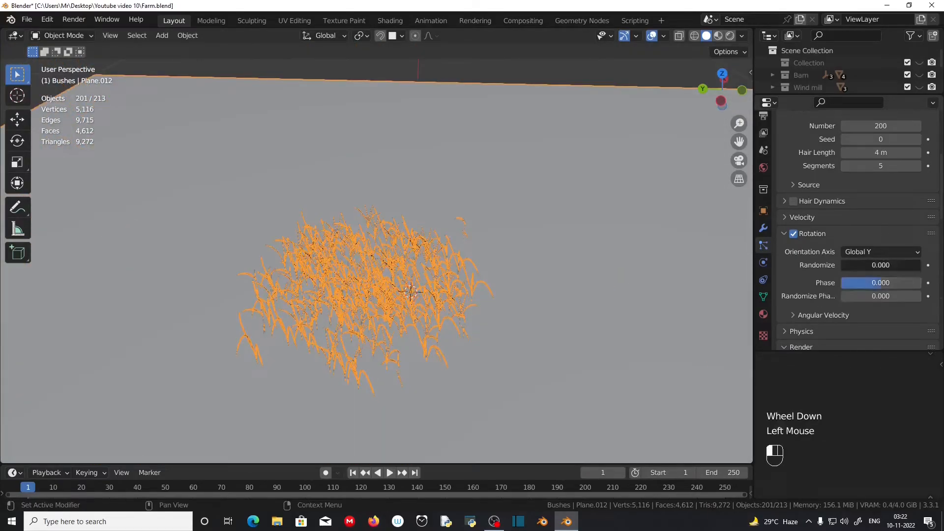
mouse_move(865, 265)
left_mouse_down()
mouse_move(896, 265)
mouse_move(882, 265)
left_mouse_up()
middle_click_drag(566, 314, 566, 306)
key("KP_Decimal")
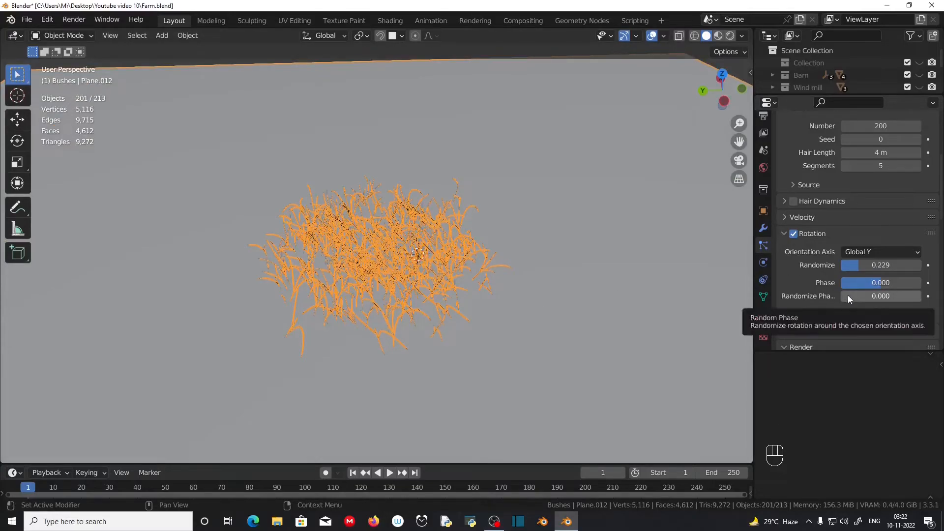
left_click_drag(848, 295, 882, 295)
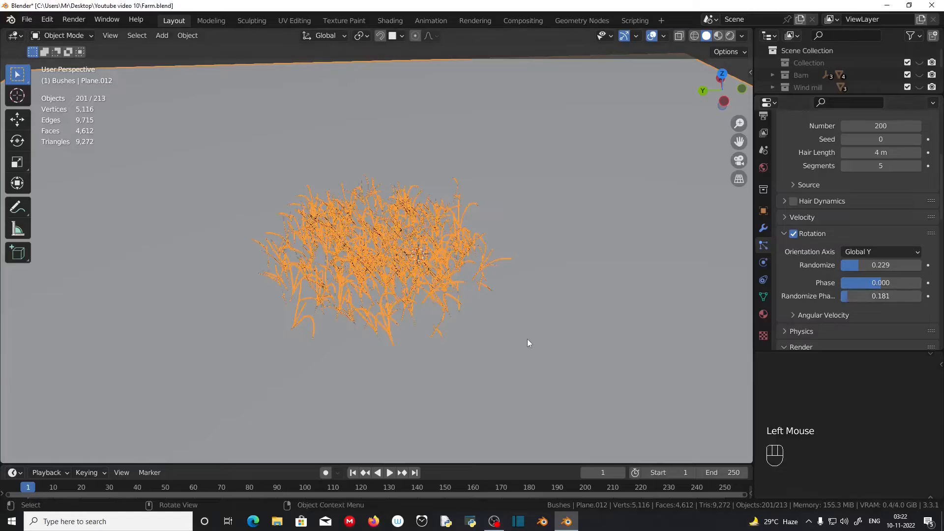
scroll(527, 338, "up", 1)
mouse_move(526, 338)
middle_mouse_down()
mouse_move(397, 299)
mouse_move(529, 336)
middle_mouse_up()
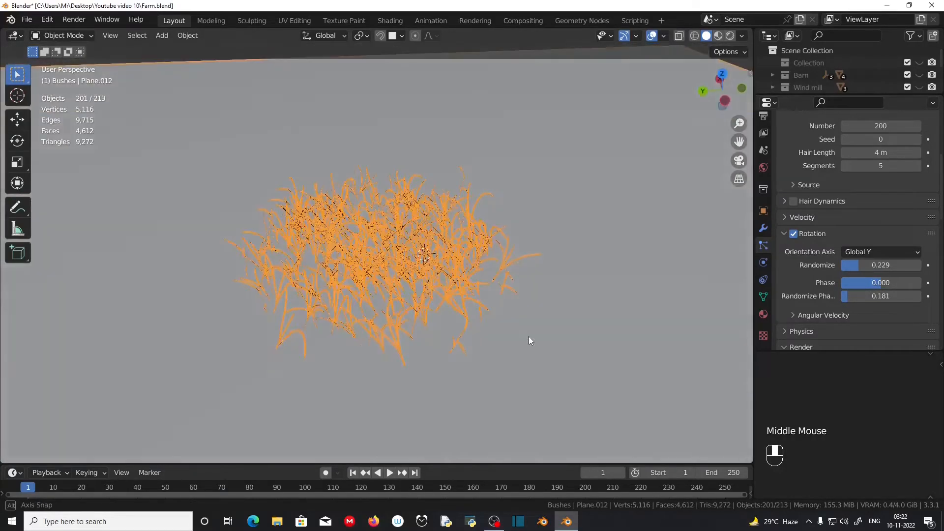
left_click_drag(854, 265, 850, 266)
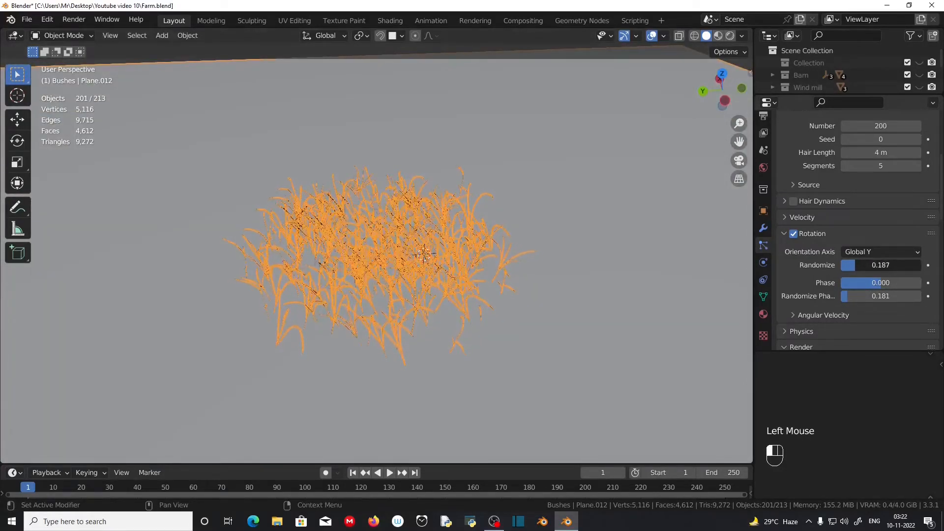
Set the render scale of the plane's hair particles to 0.100, checking the grass from several sides.
scroll(803, 318, "down", 5)
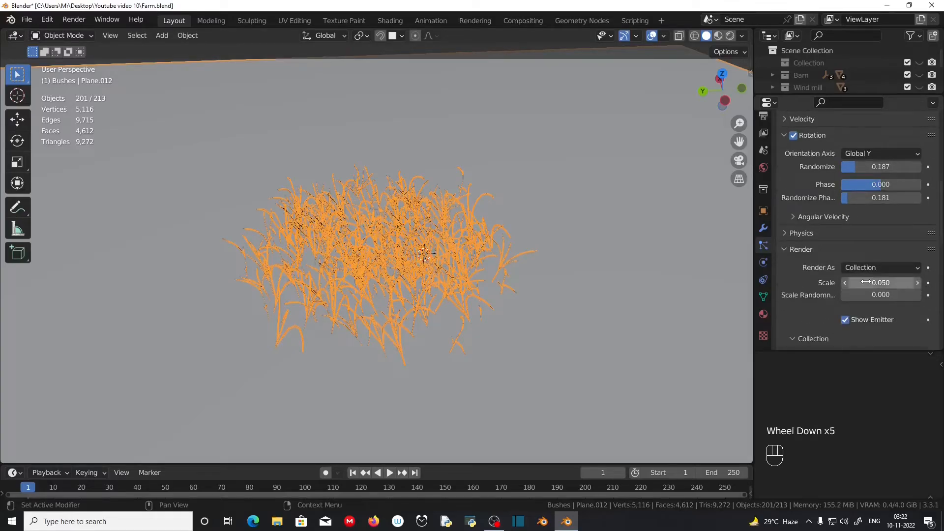
left_click_drag(865, 282, 902, 282)
middle_click_drag(639, 290, 447, 279)
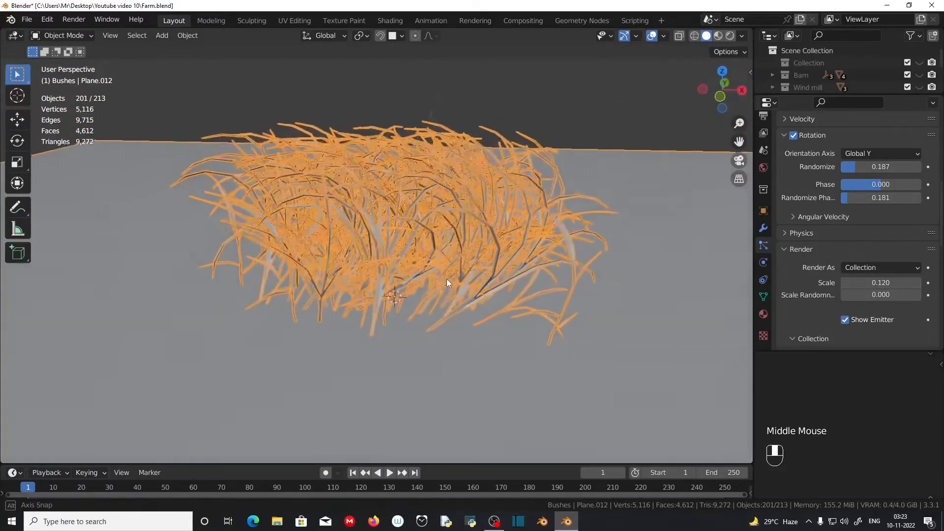
left_click_drag(880, 282, 865, 282)
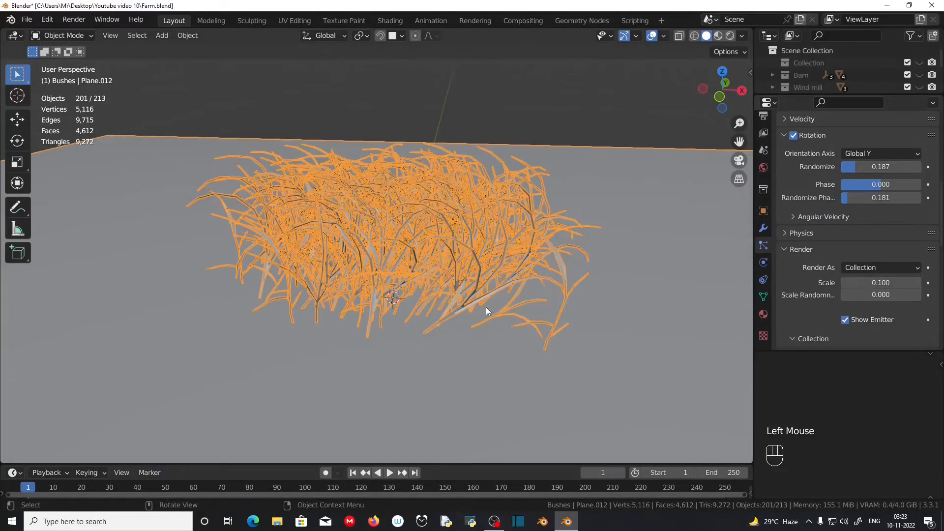
middle_click_drag(486, 307, 345, 285)
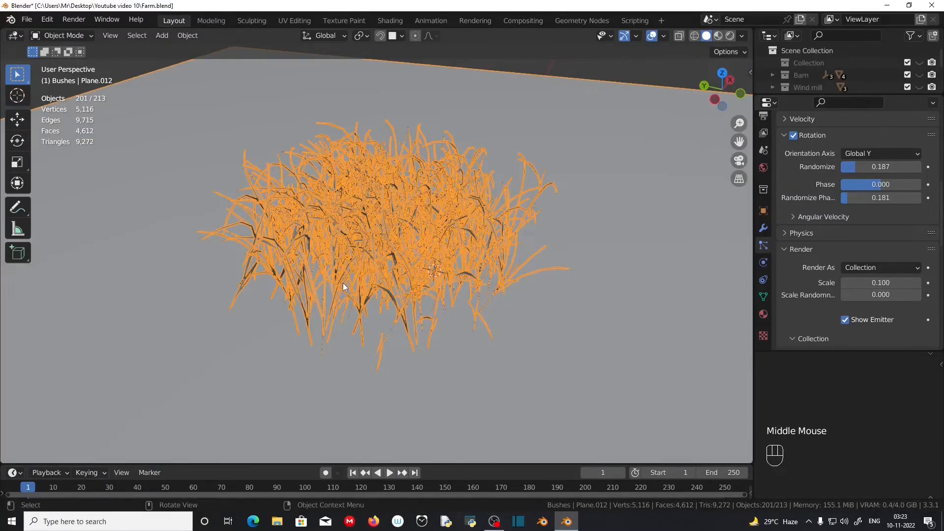
scroll(344, 287, "up", 2)
middle_click_drag(436, 329, 393, 295)
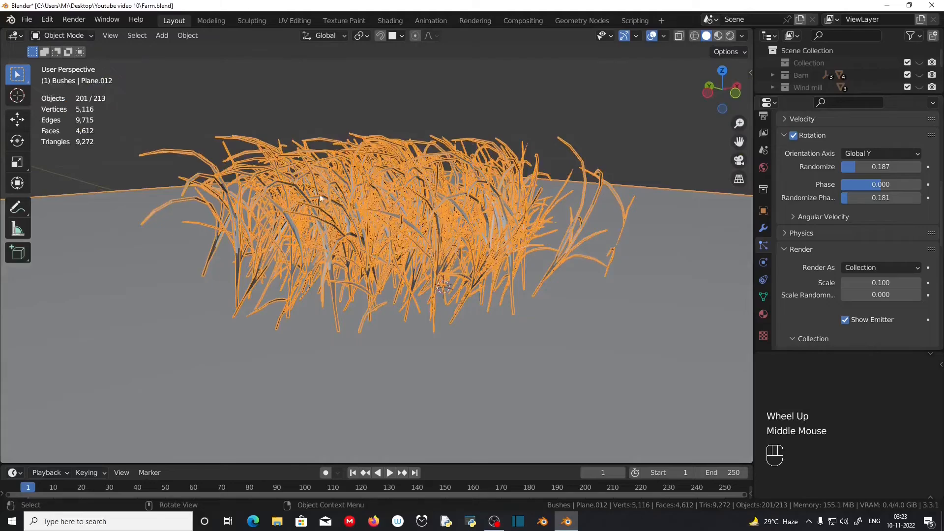
middle_click_drag(484, 246, 580, 273)
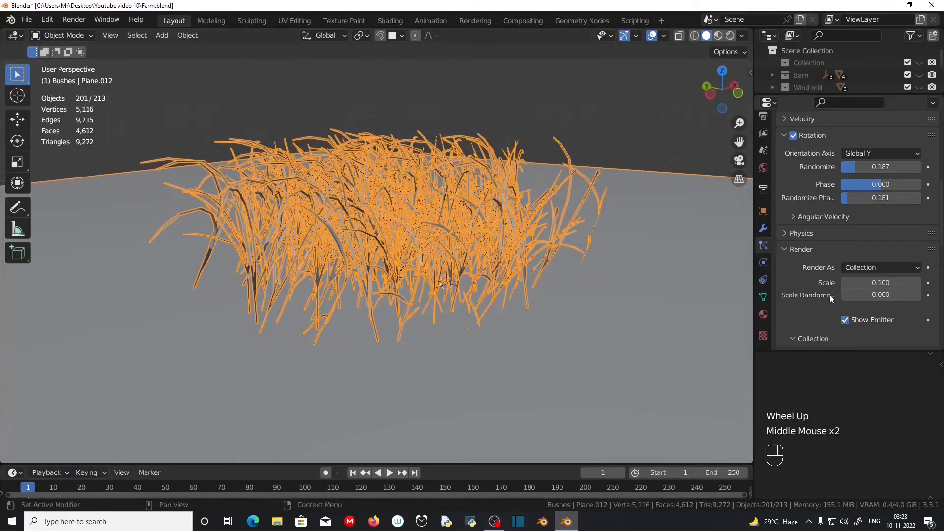
Set the Scale Randomness of the plane's hair particles to 0.120.
left_click_drag(851, 294, 880, 294)
scroll(502, 295, "down", 2)
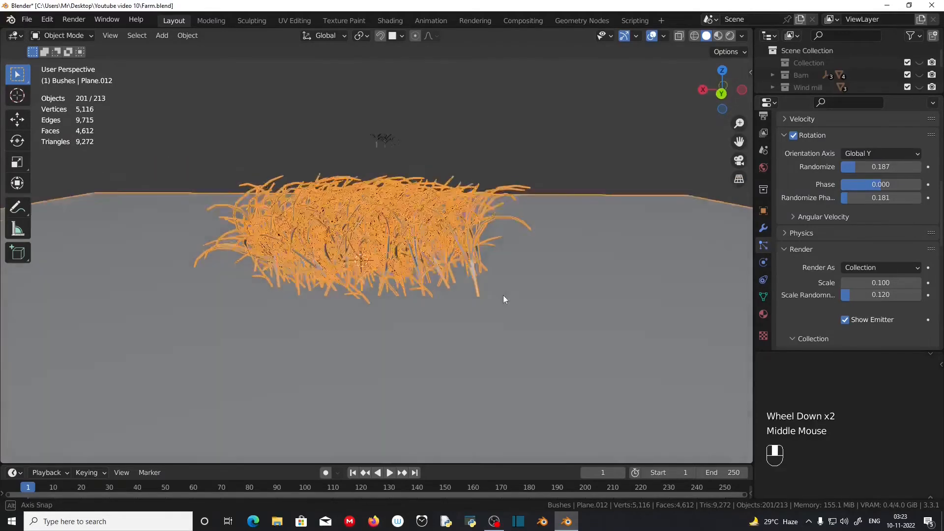
middle_click_drag(503, 294, 408, 335)
scroll(813, 198, "up", 5)
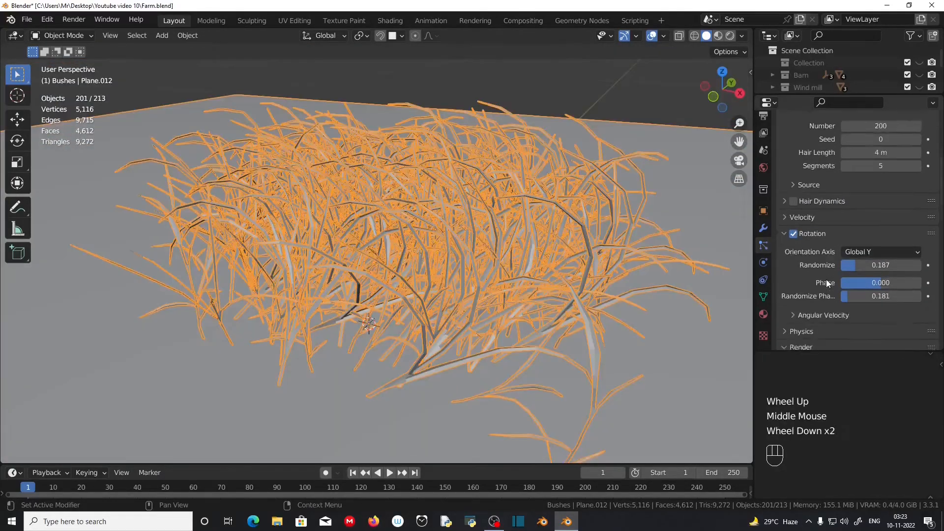
Adjust the hair particles' rotation to Randomize 0.229 and Randomize Phase 0.084.
scroll(828, 283, "down", 1)
left_click_drag(860, 245, 841, 274)
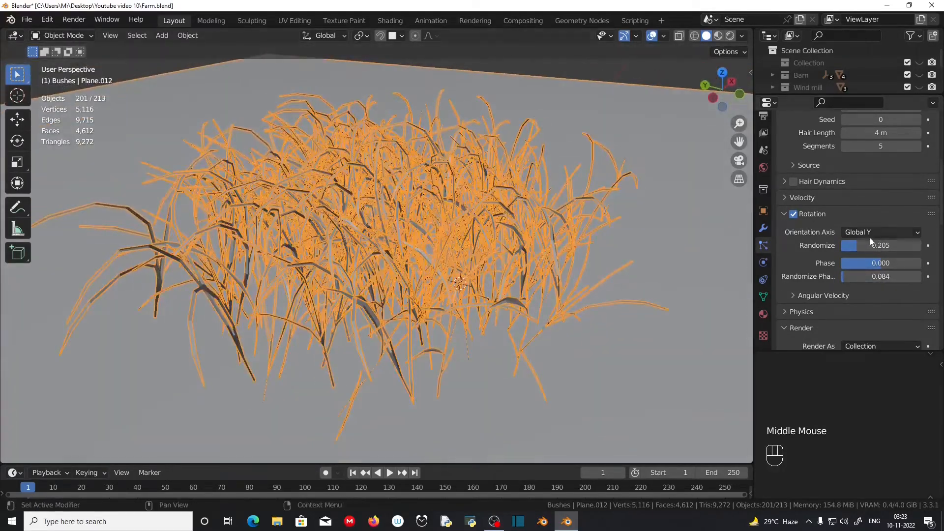
left_click_drag(870, 244, 876, 245)
scroll(470, 261, "down", 2)
middle_click_drag(470, 261, 429, 339)
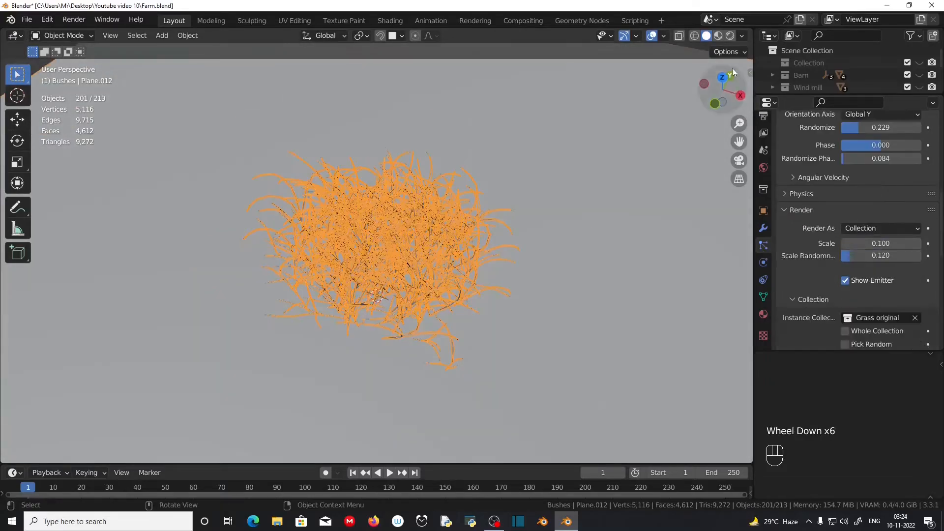
Deselect everything and examine the scattered grass up close in Material Preview shading, then return to Solid shading.
left_click(717, 35)
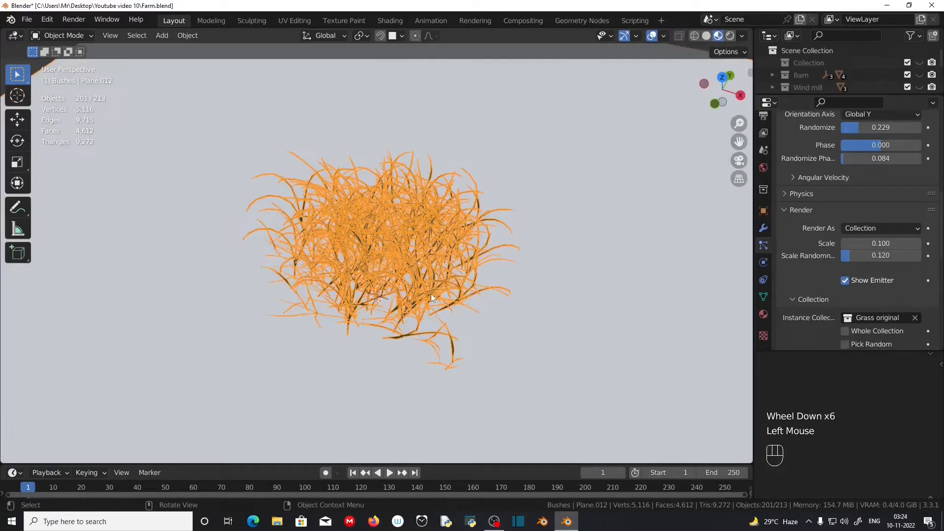
left_click(550, 133)
scroll(609, 69, "down", 1)
left_click(608, 69)
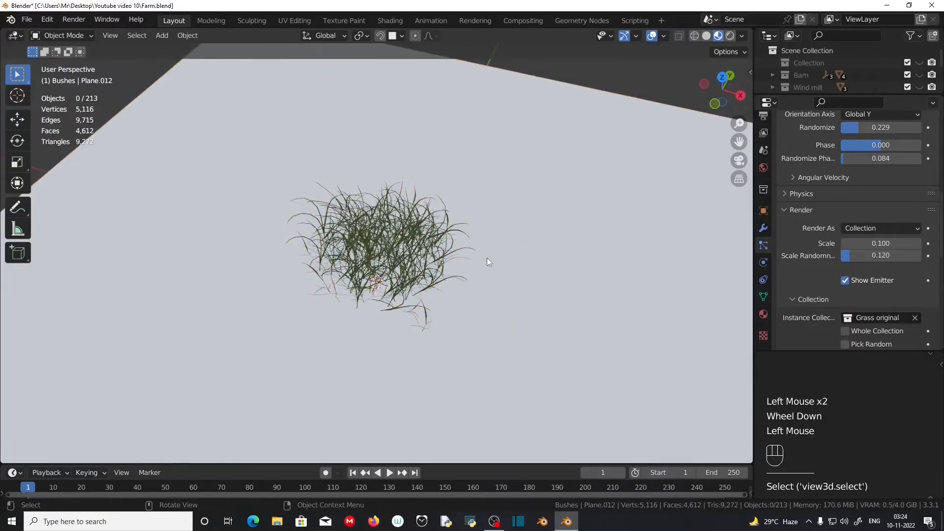
scroll(486, 257, "up", 2)
mouse_move(486, 258)
middle_mouse_down()
mouse_move(433, 243)
mouse_move(422, 295)
mouse_move(386, 295)
mouse_move(368, 322)
mouse_move(413, 386)
middle_mouse_up()
scroll(432, 243, "up", 3)
scroll(418, 295, "down", 2)
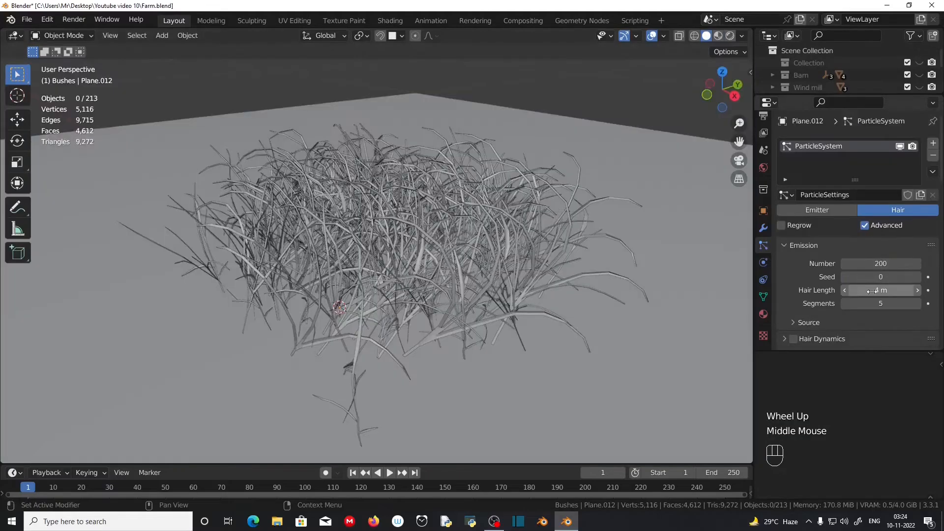
Set the hair length of the plane's particle system to 4.34 m.
left_click(880, 290)
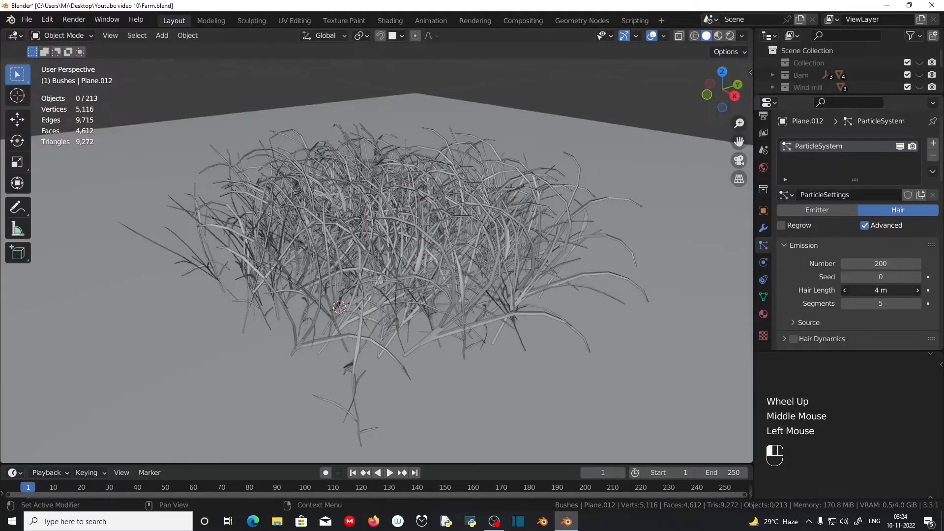
left_click_drag(880, 290, 903, 290)
scroll(481, 314, "down", 1)
mouse_move(481, 314)
middle_mouse_down()
mouse_move(399, 276)
mouse_move(486, 305)
middle_mouse_up()
scroll(486, 305, "down", 2)
middle_click_drag(486, 305, 489, 305)
scroll(488, 305, "up", 2)
scroll(849, 310, "down", 8)
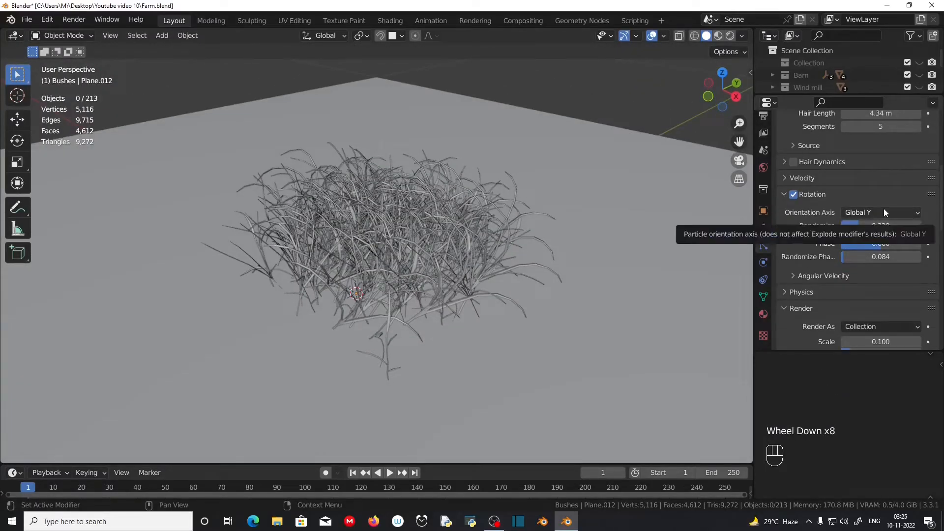
scroll(820, 211, "down", 1)
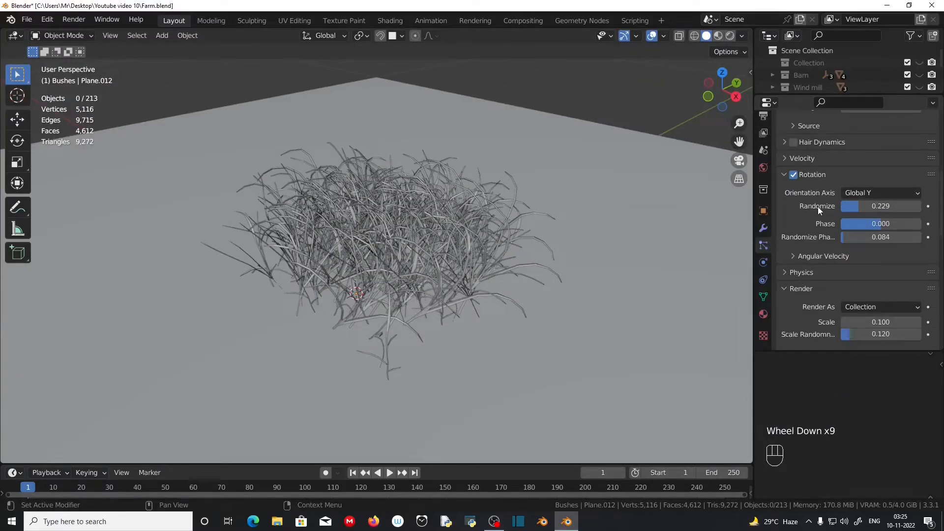
Review the hair particle system's remaining settings down to Vertex Groups and examine the scattered grass from above and the side.
scroll(818, 207, "down", 1)
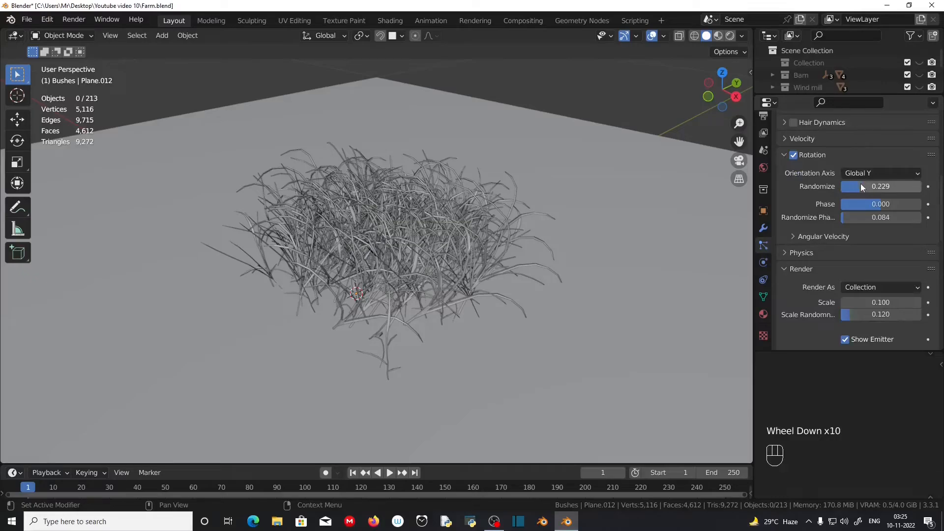
scroll(831, 236, "down", 2)
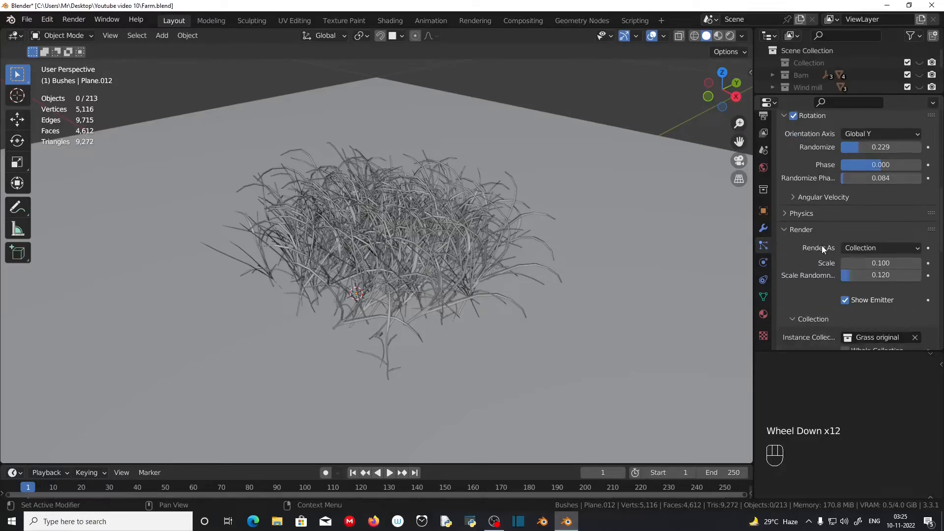
scroll(821, 246, "down", 2)
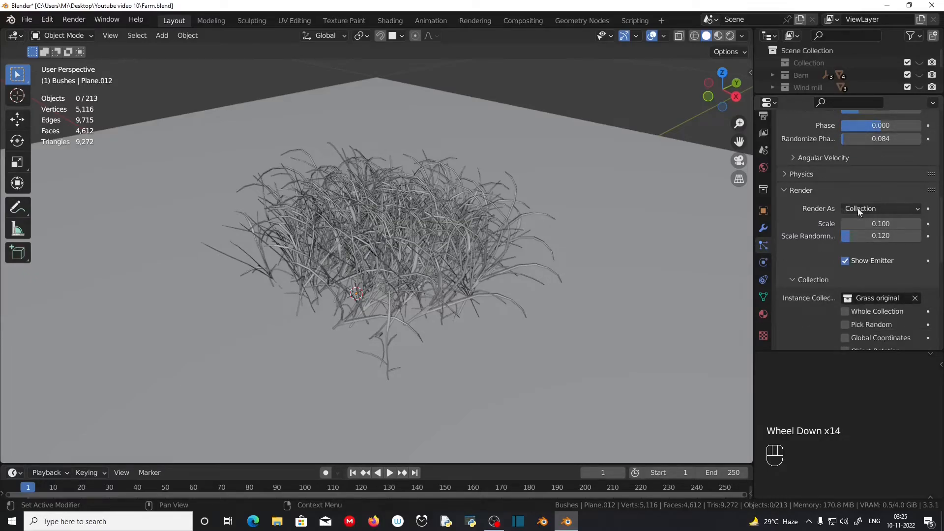
scroll(807, 271, "down", 2)
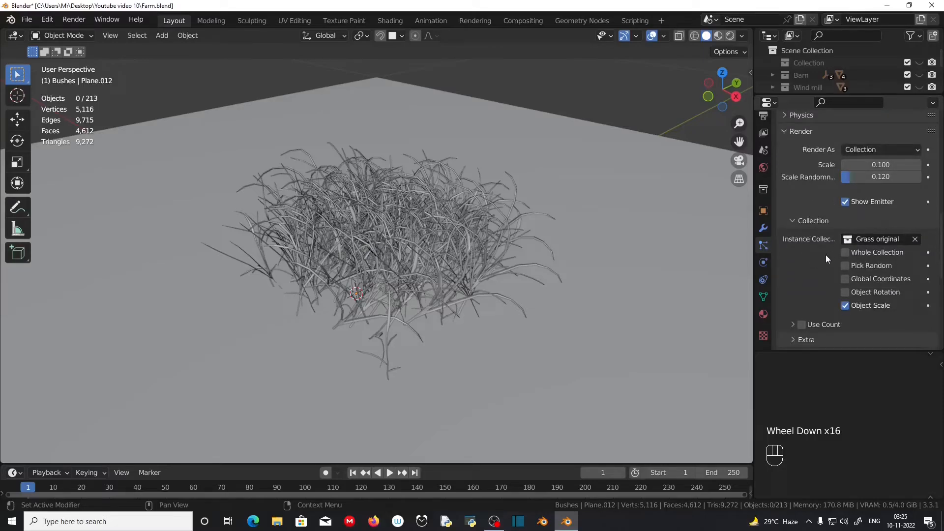
scroll(816, 281, "down", 3)
left_click(784, 278)
scroll(782, 246, "down", 5)
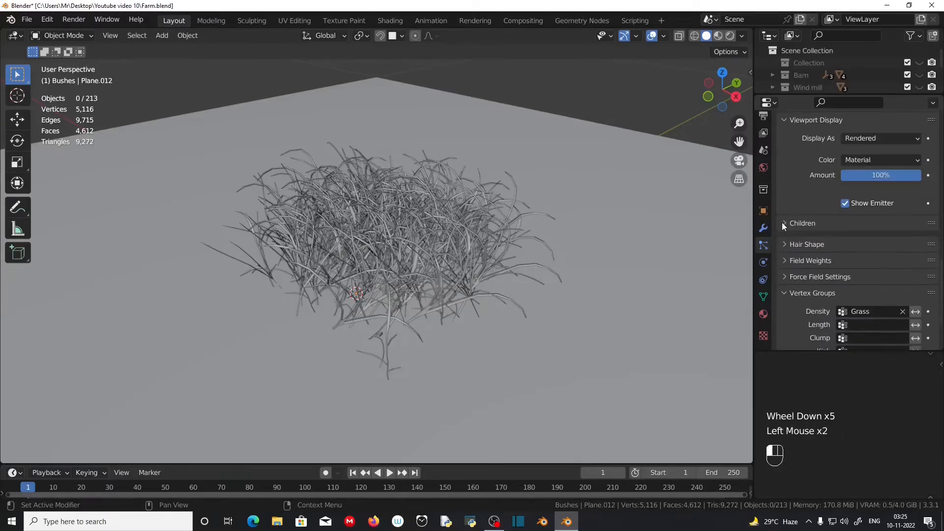
scroll(783, 240, "down", 2)
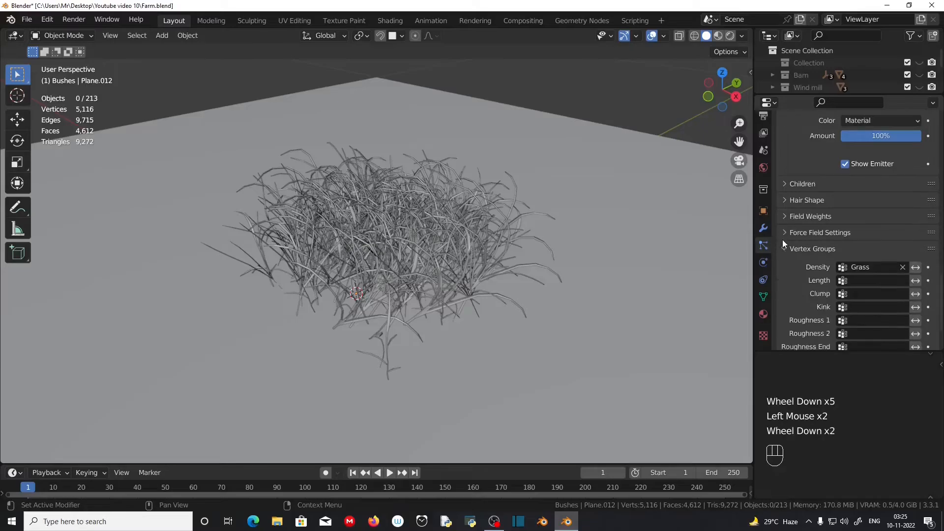
scroll(478, 294, "up", 2)
left_click(478, 294)
scroll(479, 294, "up", 1)
middle_click_drag(479, 294, 504, 281)
scroll(527, 290, "up", 2)
scroll(547, 295, "down", 2)
scroll(539, 298, "down", 2)
scroll(486, 270, "down", 2)
scroll(405, 299, "up", 5)
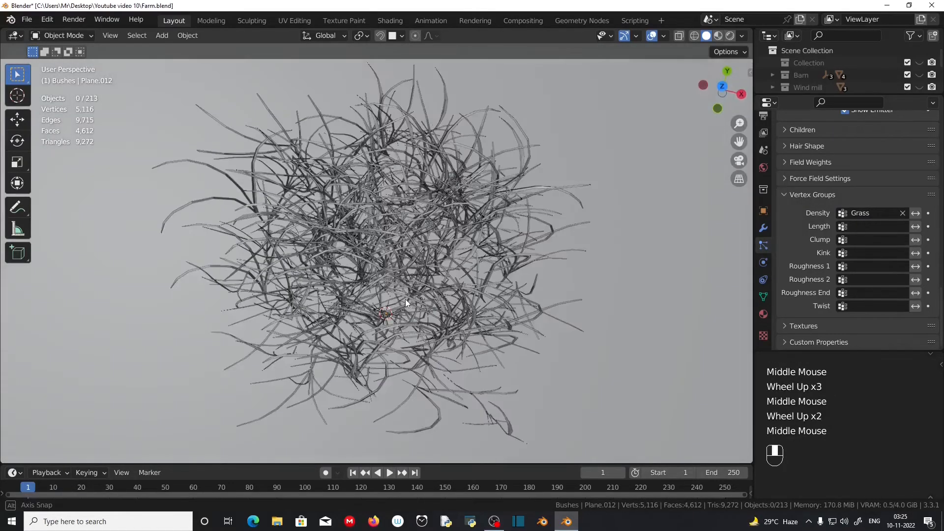
middle_click_drag(405, 299, 492, 261)
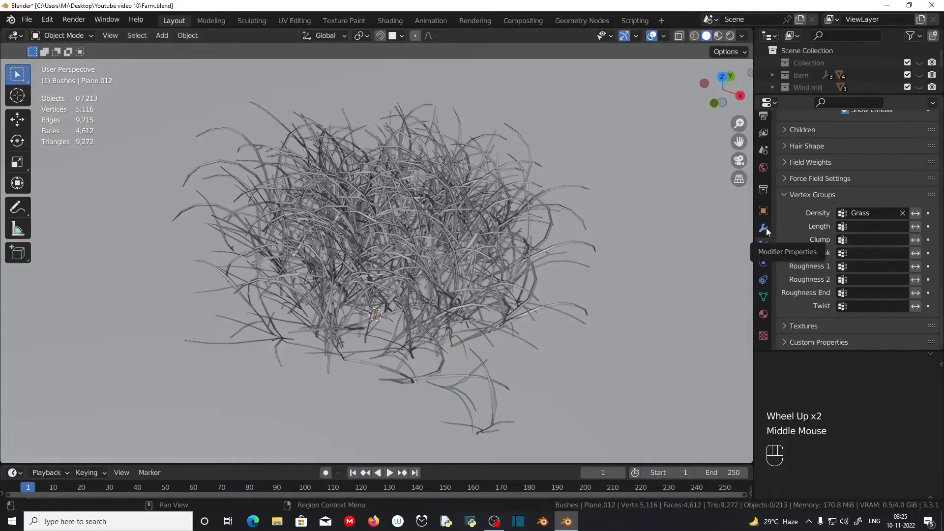
Set the Emission Number of the plane's hair particles to 180 and check the grass density.
scroll(801, 255, "up", 11)
scroll(801, 255, "up", 2)
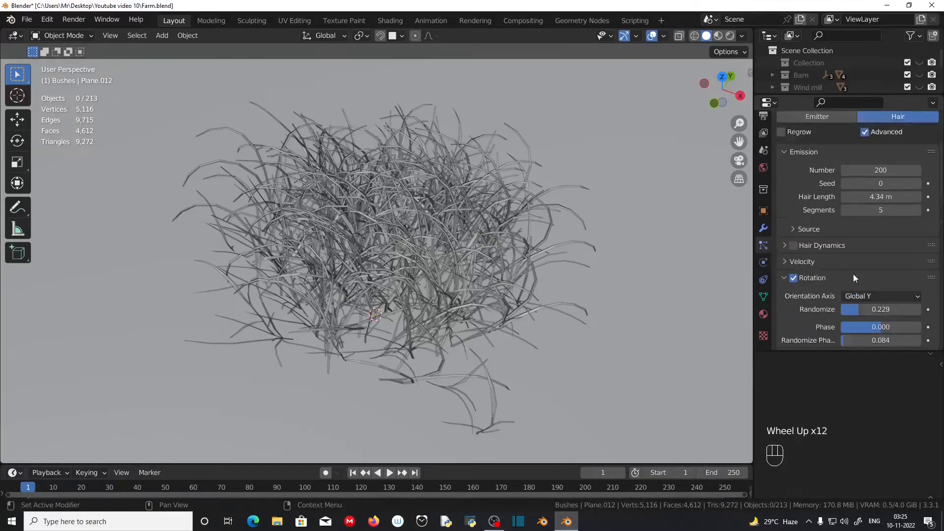
left_click(871, 247)
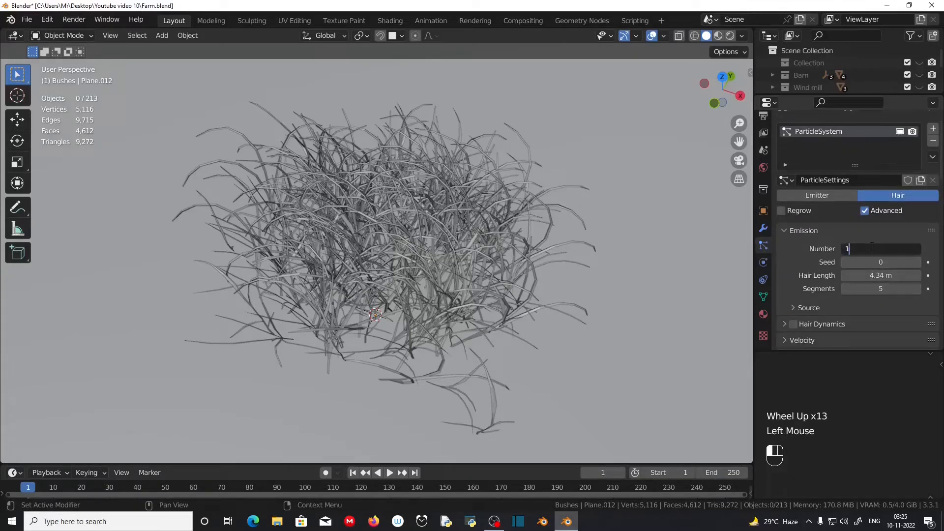
type("180")
key("Return")
middle_click_drag(494, 276, 439, 272)
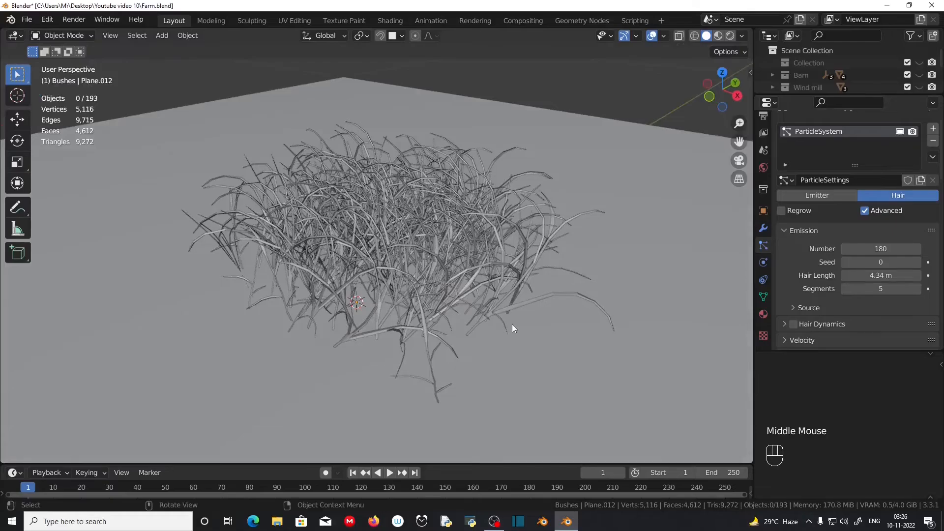
middle_click_drag(512, 323, 476, 383)
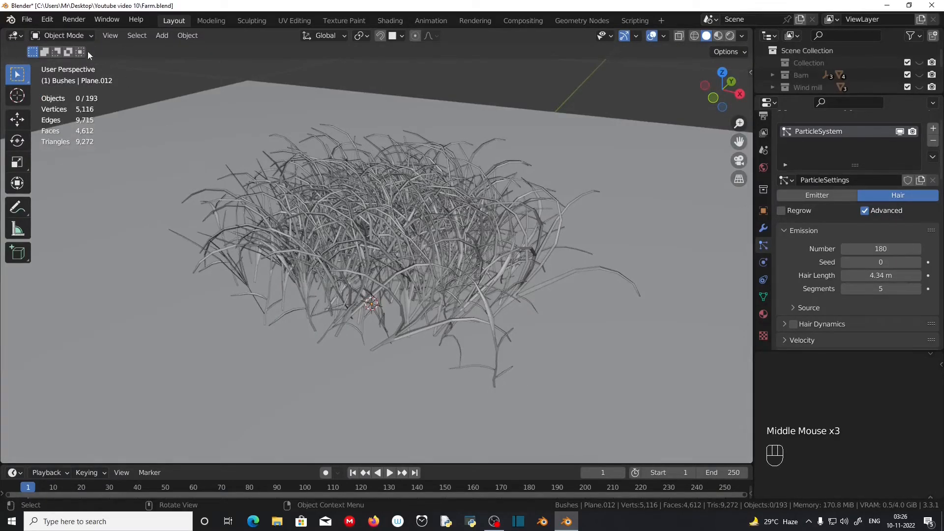
Enter Weight Paint mode on the plane and set the Draw brush's Weight to 0.000.
left_click(84, 37)
left_click(74, 103)
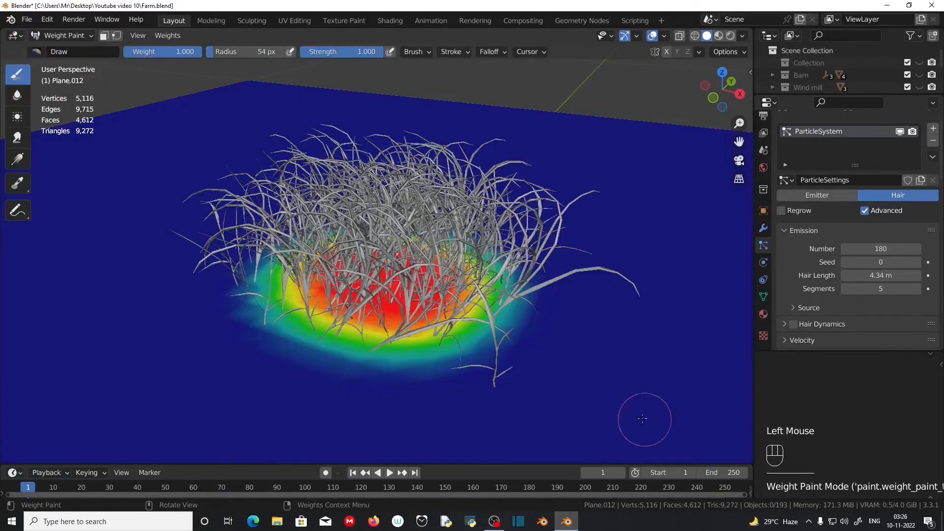
scroll(763, 127, "up", 4)
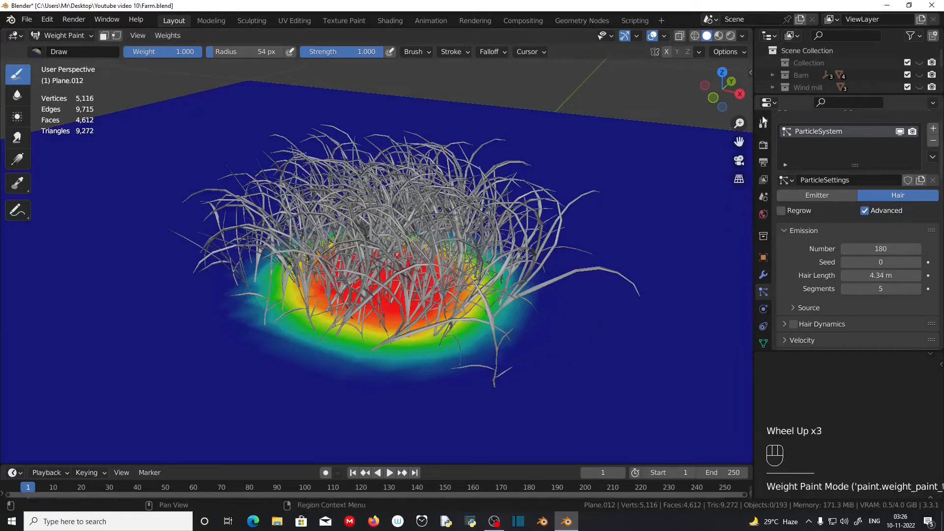
left_click(763, 125)
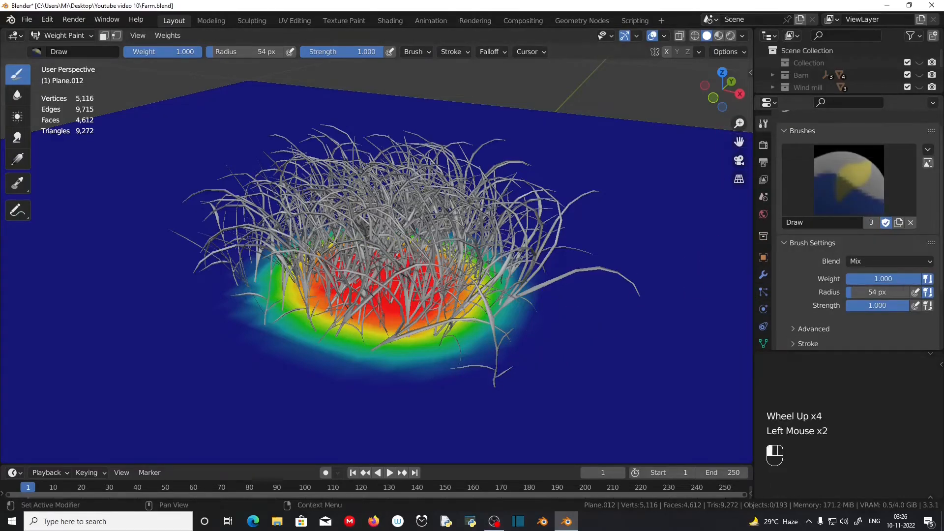
left_click_drag(885, 279, 845, 278)
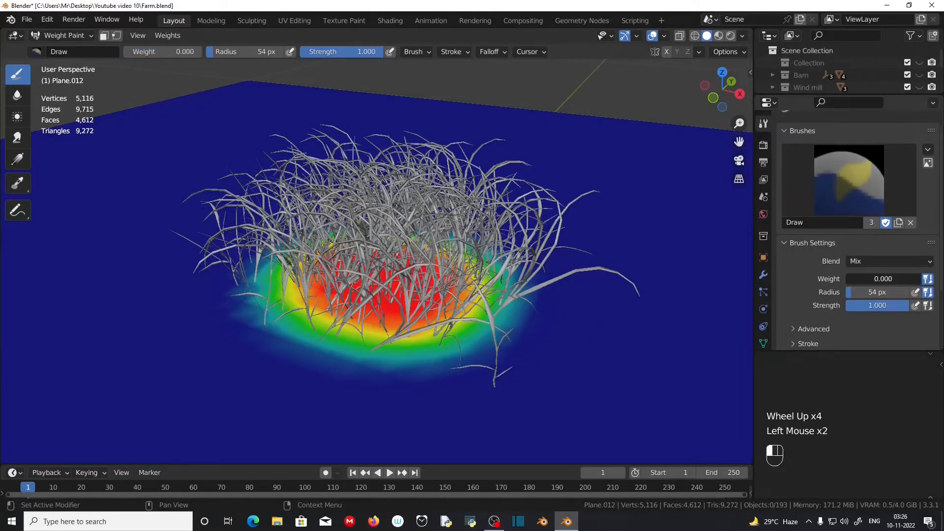
Paint zero weight around the outer edge of the grass patch's weight area and return to Object Mode.
left_click_drag(464, 385, 482, 382)
mouse_move(472, 379)
middle_mouse_down()
mouse_move(323, 393)
mouse_move(424, 397)
mouse_move(366, 389)
mouse_move(436, 422)
mouse_move(448, 384)
middle_mouse_up()
left_click(461, 371)
left_click(384, 396)
left_click(383, 399)
left_click(459, 382)
middle_click_drag(565, 398, 440, 430)
scroll(459, 360, "down", 2)
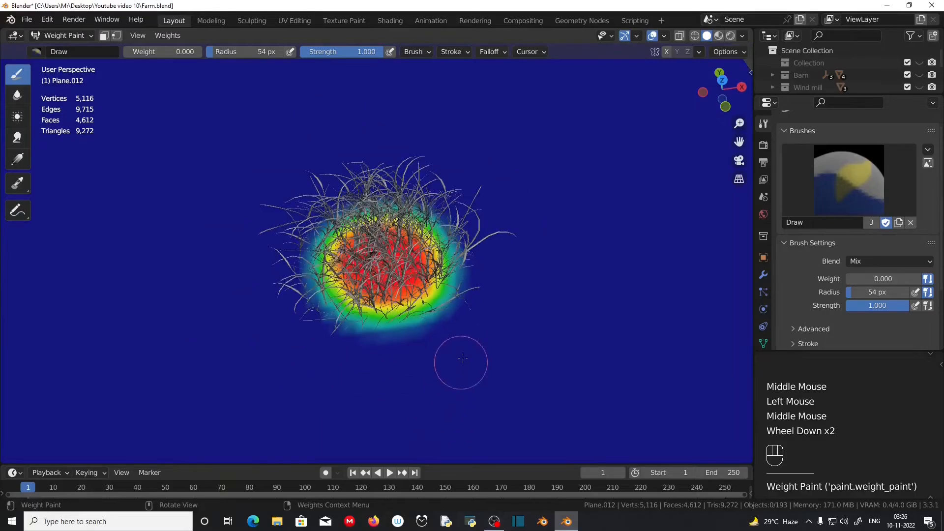
middle_click_drag(459, 361, 449, 339)
scroll(449, 339, "up", 2)
left_click(61, 35)
left_click(80, 51)
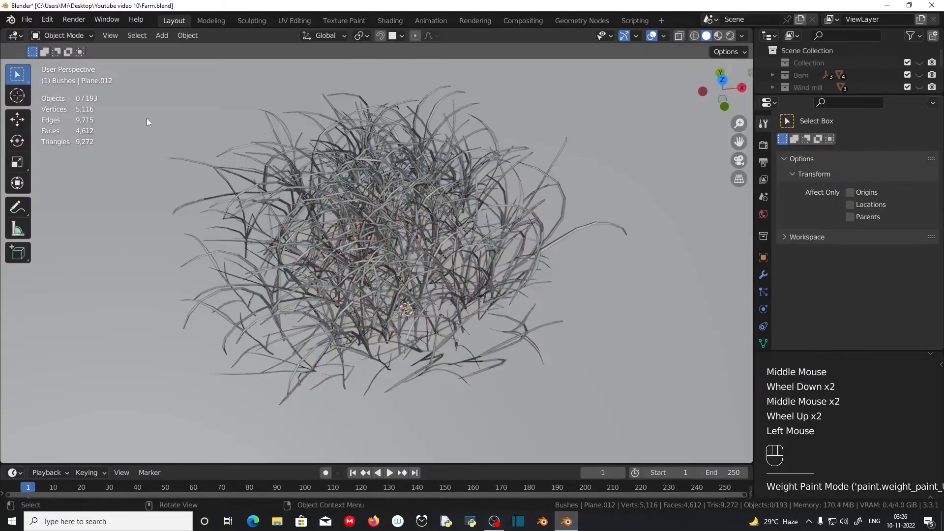
Select the grass plane and turn its ParticleSystem instances into real objects with Make Instances Real.
scroll(344, 295, "down", 2)
middle_click_drag(344, 354, 393, 344)
scroll(394, 344, "down", 3)
middle_click_drag(393, 345, 430, 338)
left_click(430, 337)
scroll(430, 337, "up", 1)
left_click(764, 275)
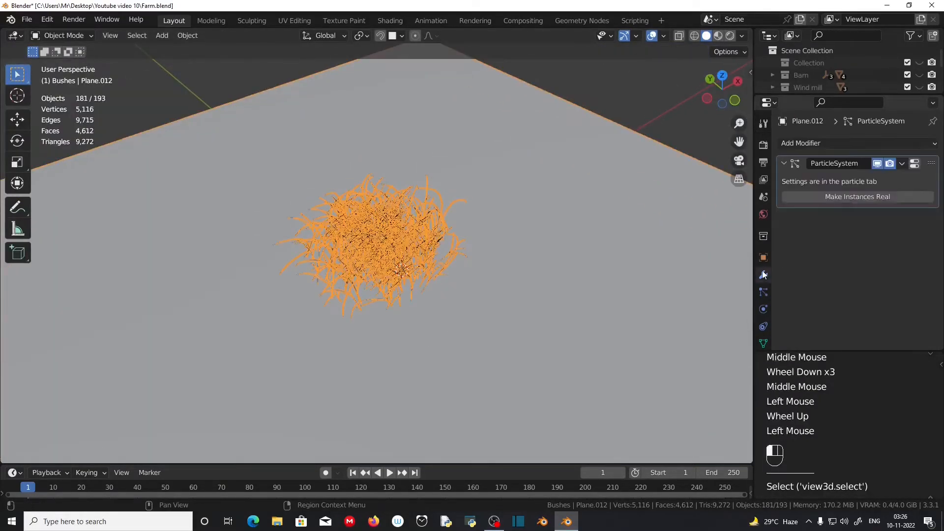
key("ctrl+z")
key("ctrl+z")
key("ctrl+z")
key("ctrl+z")
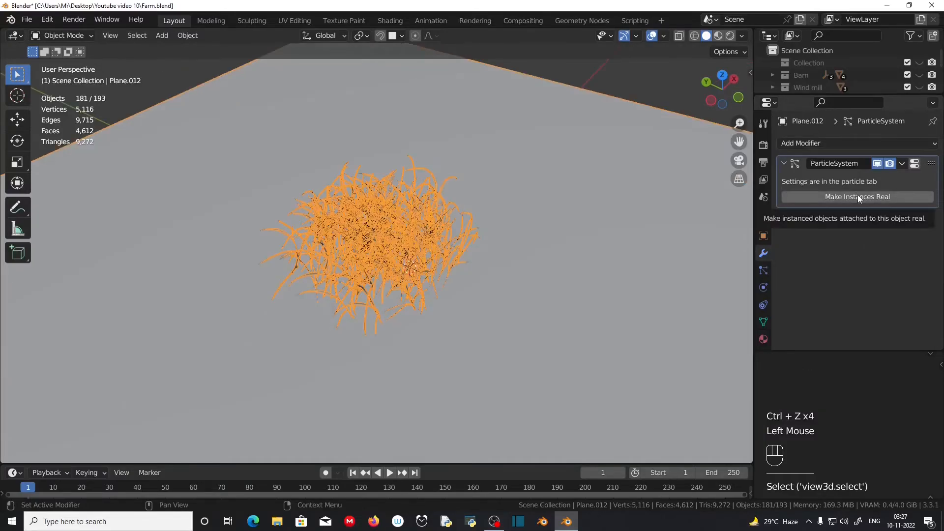
left_click(857, 196)
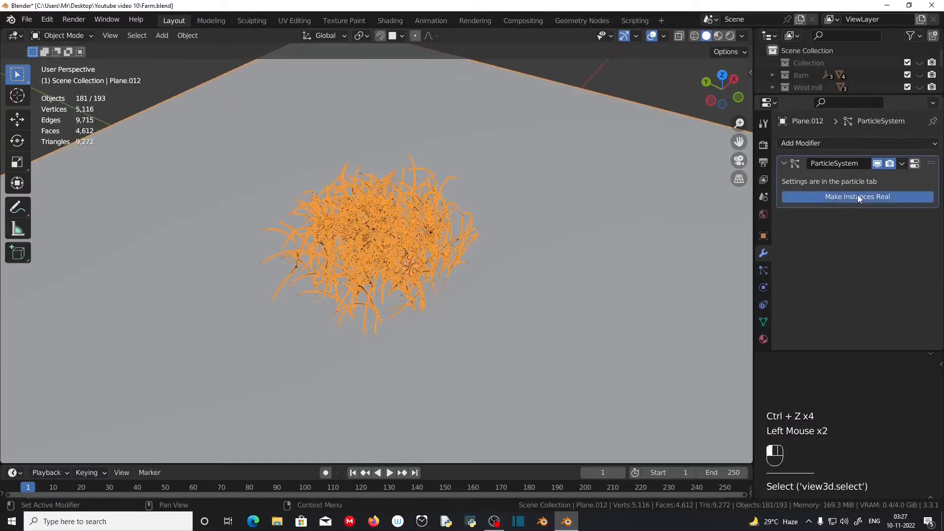
Delete the emitter plane and pick individual grass clumps to check them as separate objects.
left_click(520, 376)
key("Delete")
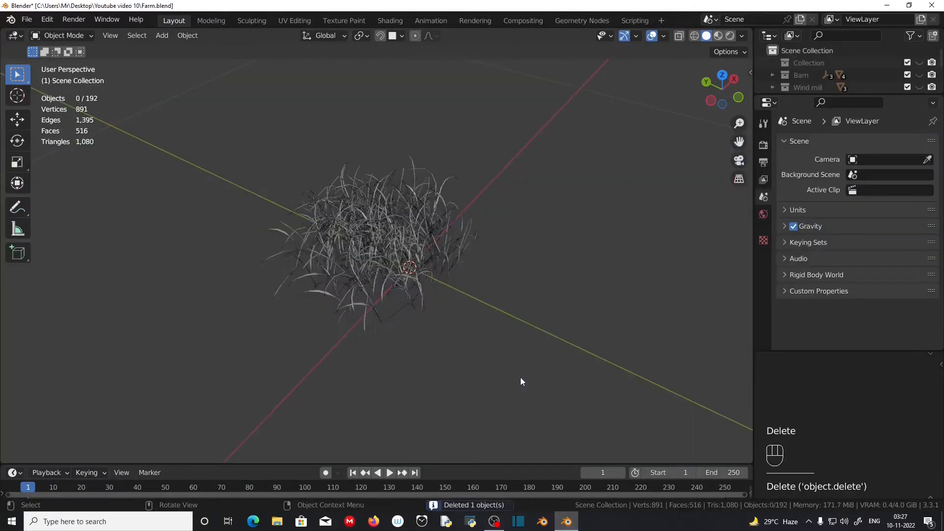
scroll(520, 377, "up", 3)
left_click(369, 332)
middle_click_drag(459, 388, 462, 331)
left_click(394, 331)
left_click(389, 338)
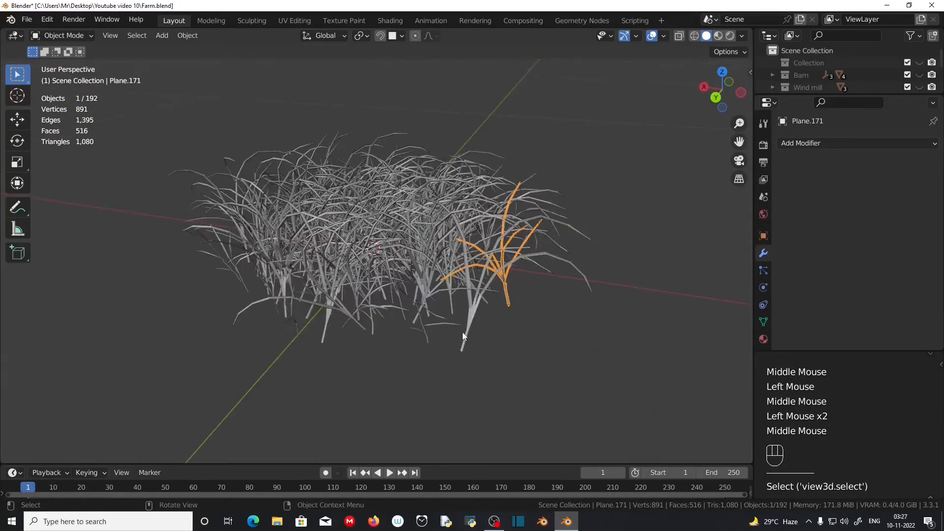
left_click(462, 332)
Box-select all the scattered grass clumps and join them into a single mesh object.
scroll(415, 312, "down", 2)
left_click_drag(196, 149, 532, 337)
scroll(532, 338, "up", 2)
middle_click_drag(532, 338, 407, 320)
scroll(353, 273, "up", 2)
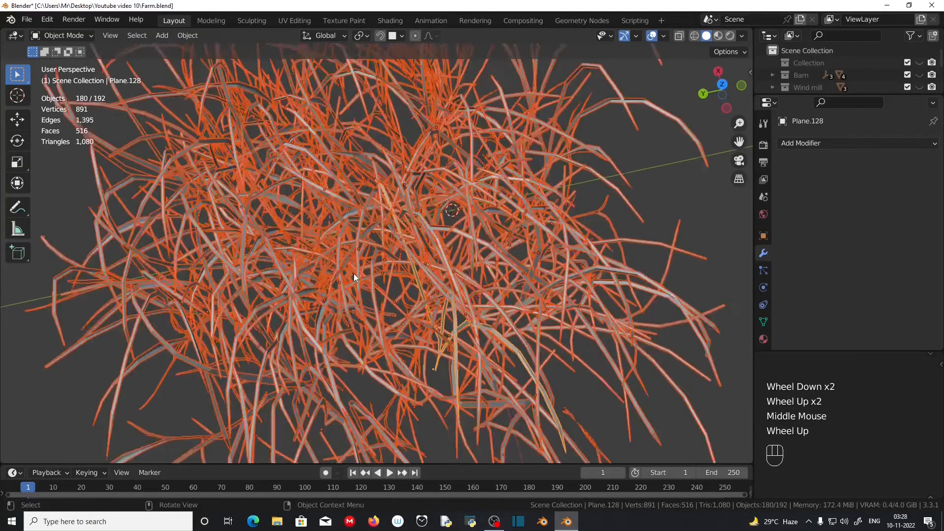
left_click(337, 204)
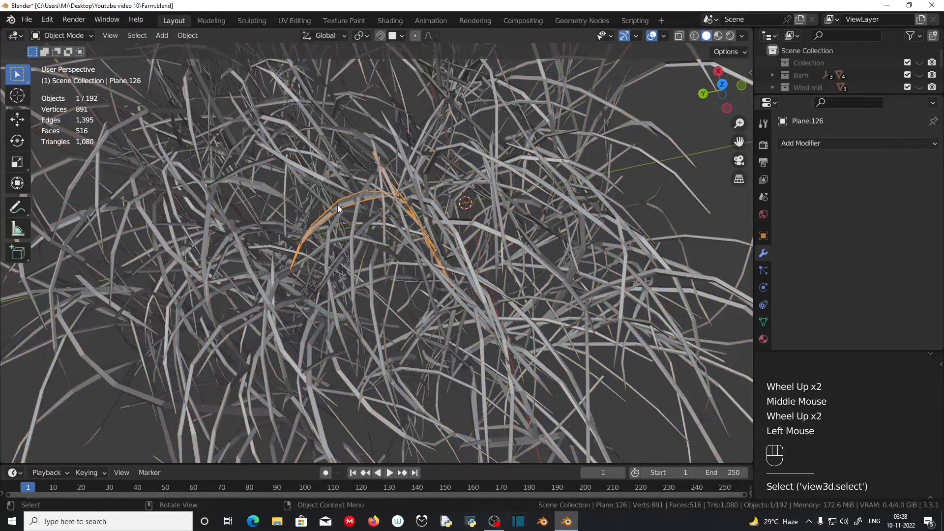
scroll(337, 204, "down", 4)
left_click_drag(183, 101, 545, 388)
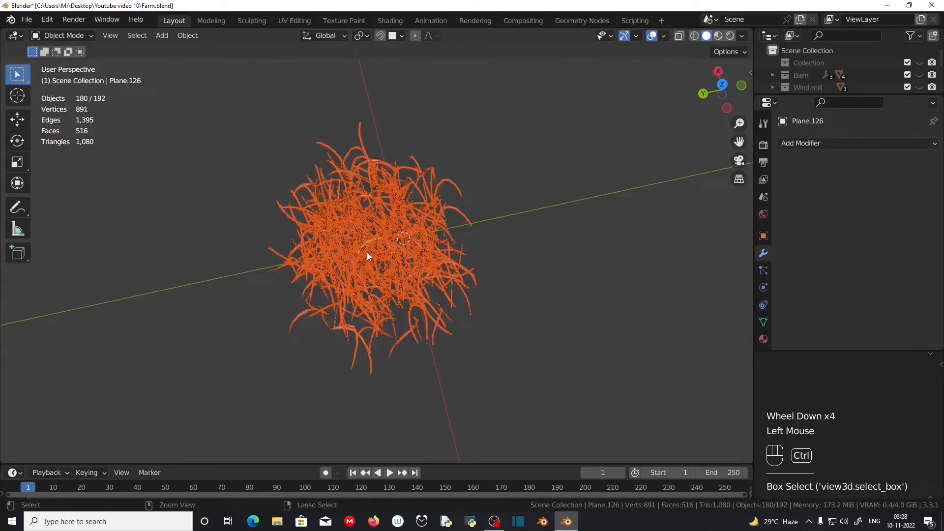
key("ctrl+j")
scroll(426, 345, "up", 1)
middle_click_drag(426, 345, 456, 320)
scroll(417, 334, "up", 2)
scroll(456, 320, "down", 3)
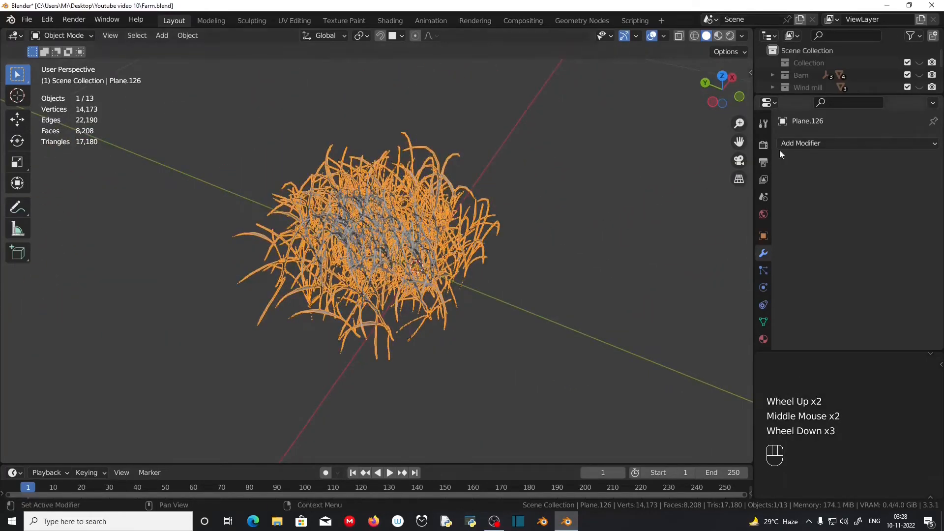
Enlarge the Outliner and examine the joined grass object in Material Preview shading.
left_click_drag(851, 96, 836, 209)
scroll(796, 194, "down", 3)
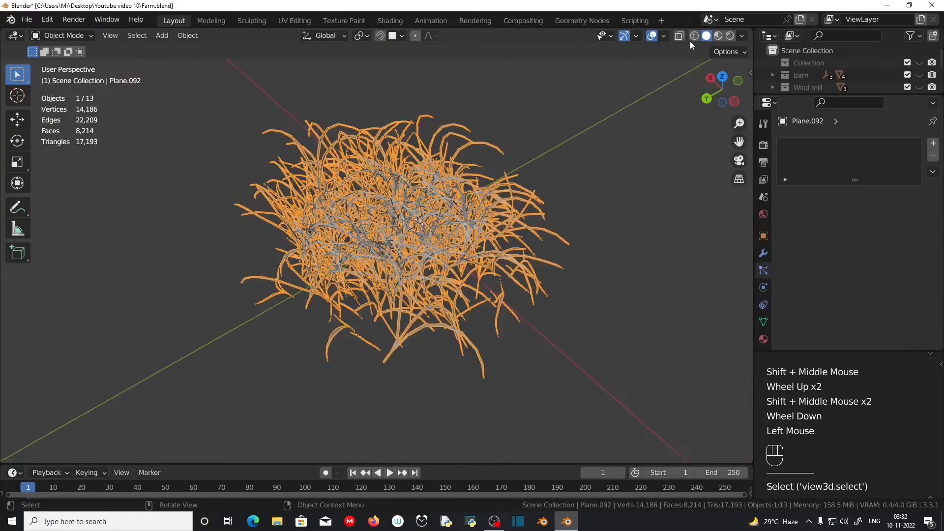
left_click(717, 36)
middle_click_drag(457, 317, 432, 315)
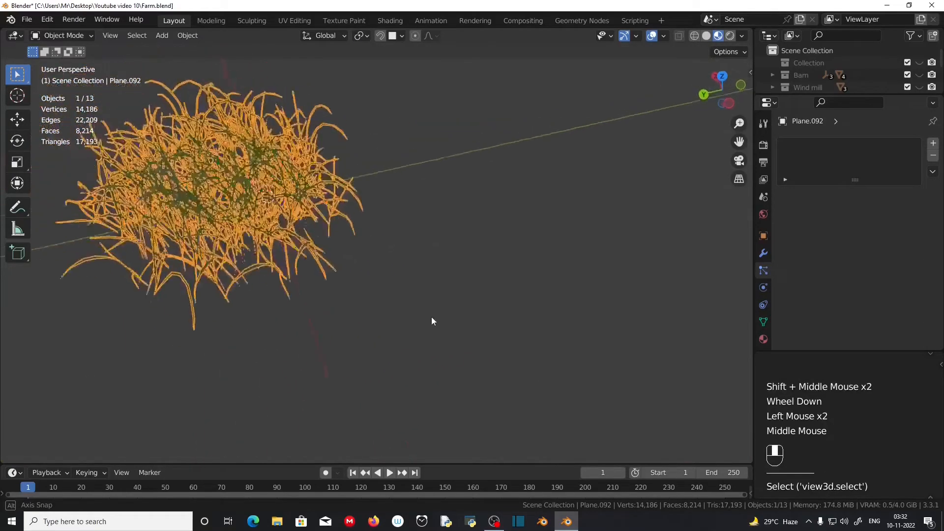
left_click(441, 328)
left_click(377, 280)
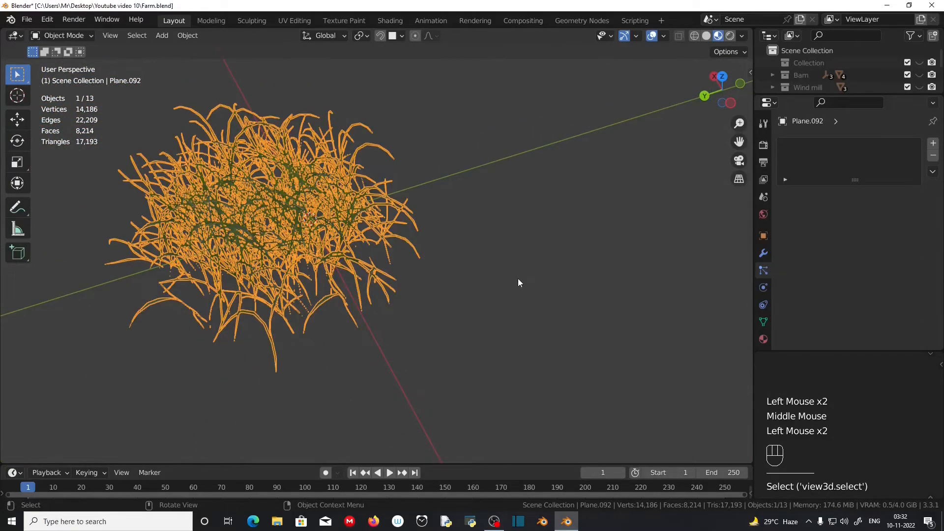
Delete the extra full grass patch that sits among the single clumps in the Grass original collection.
scroll(518, 278, "down", 3)
scroll(105, 394, "up", 2)
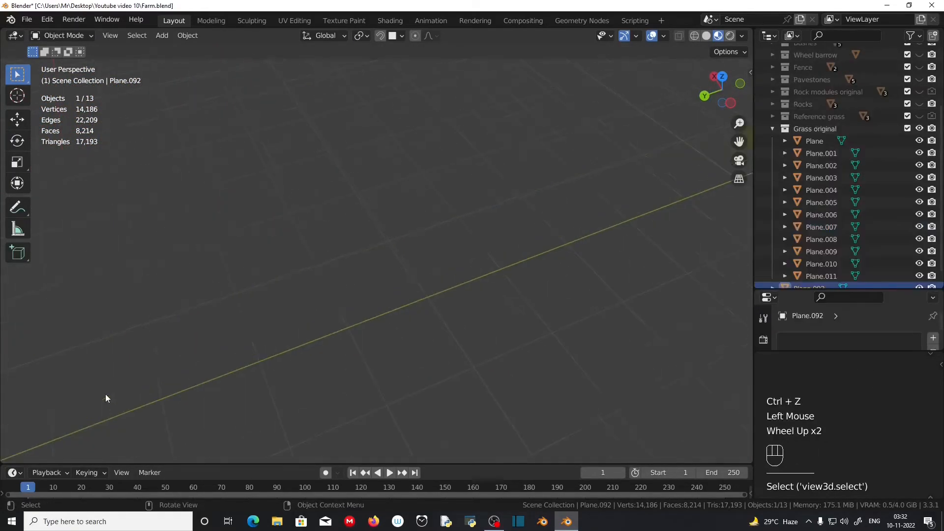
middle_click_drag(106, 394, 465, 225, "shift")
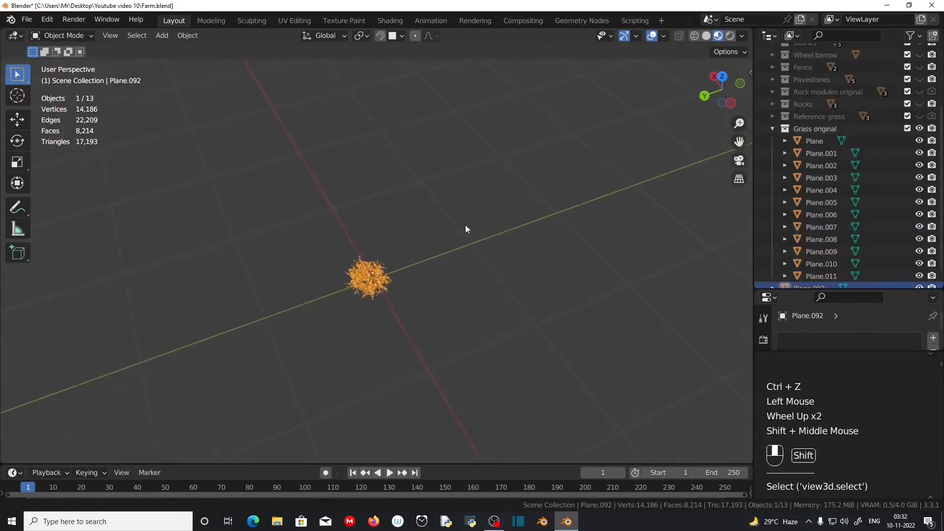
scroll(450, 257, "up", 3)
middle_click_drag(450, 258, 89, 396, "shift")
scroll(308, 281, "up", 1)
double_click(290, 328)
scroll(501, 253, "down", 2)
scroll(329, 321, "down", 2)
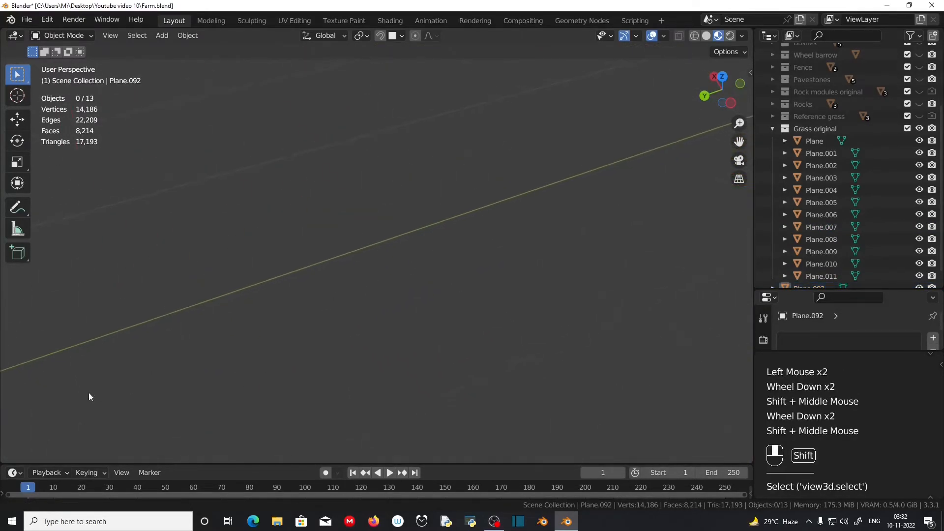
middle_click_drag(600, 284, 633, 352)
scroll(413, 384, "down", 1)
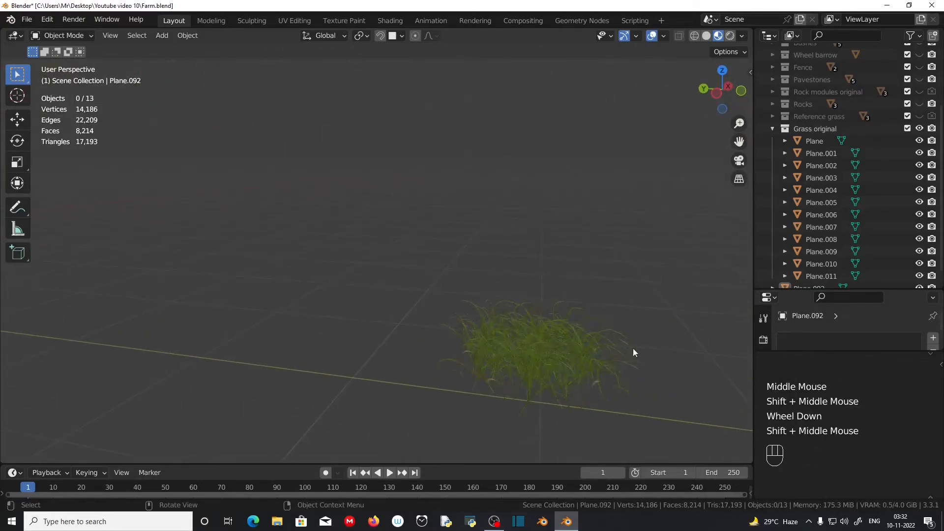
left_click(599, 350)
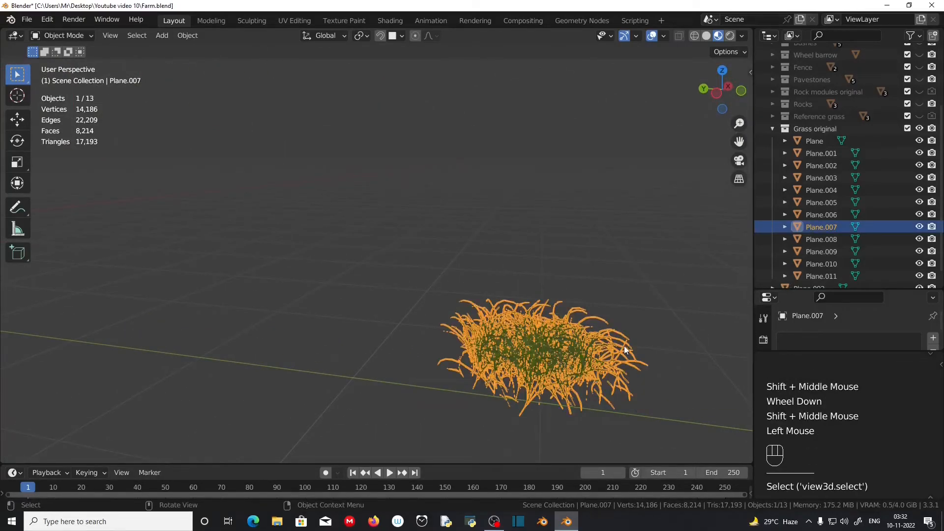
key("Delete")
Box-select the remaining original clumps in Solid shading and collapse the Grass original collection.
left_click(532, 341)
left_click_drag(468, 299, 637, 440)
left_click_drag(427, 237, 667, 453)
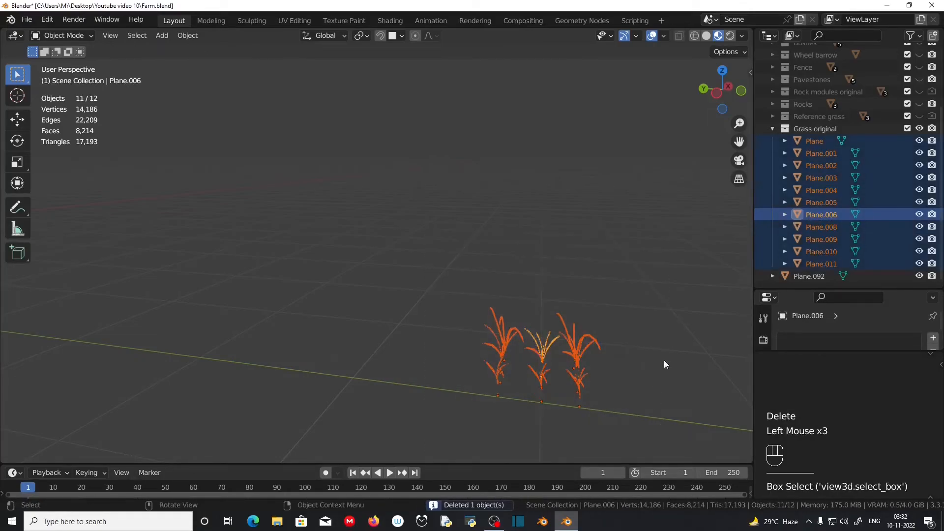
left_click(706, 36)
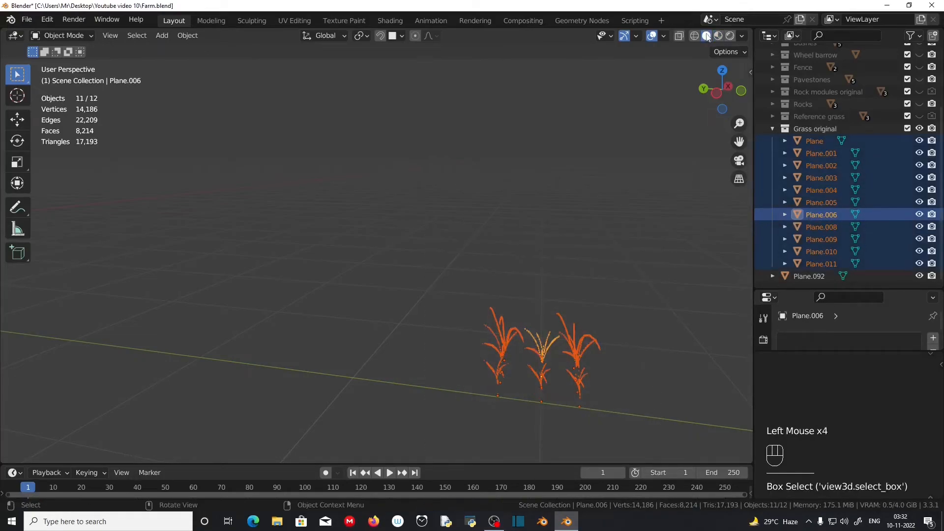
left_click(772, 129)
left_click_drag(451, 257, 607, 427)
Select the joined grass patch near the world origin and move it into a new collection named Grass.
scroll(349, 377, "down", 2)
middle_click_drag(349, 377, 384, 347, "shift")
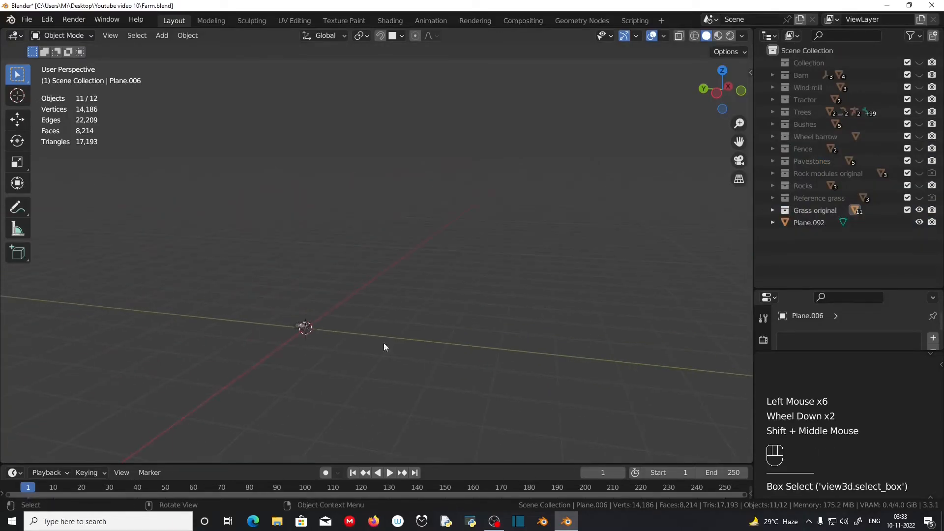
left_click(307, 335)
scroll(306, 337, "up", 2)
middle_click_drag(306, 338, 374, 322, "shift")
scroll(374, 322, "up", 4)
middle_click_drag(373, 322, 446, 306, "shift")
scroll(445, 314, "up", 3)
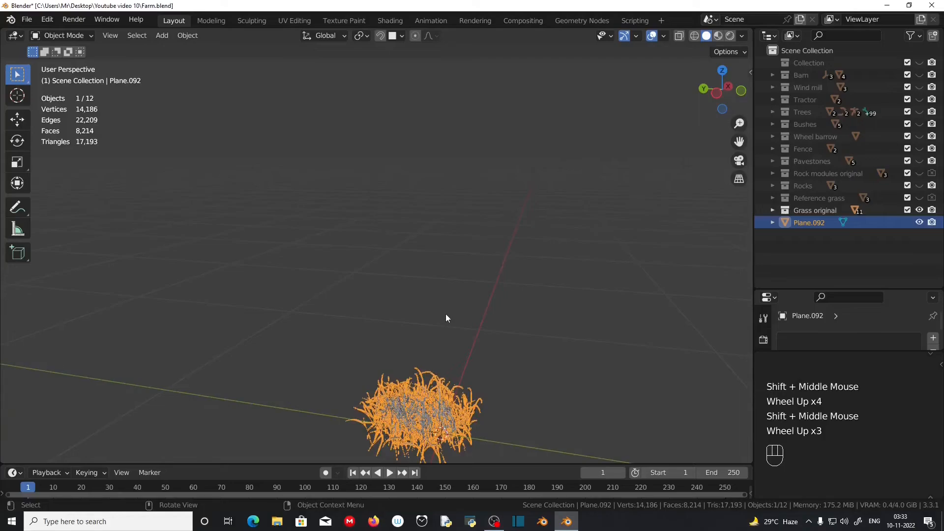
key("m")
left_click(446, 314)
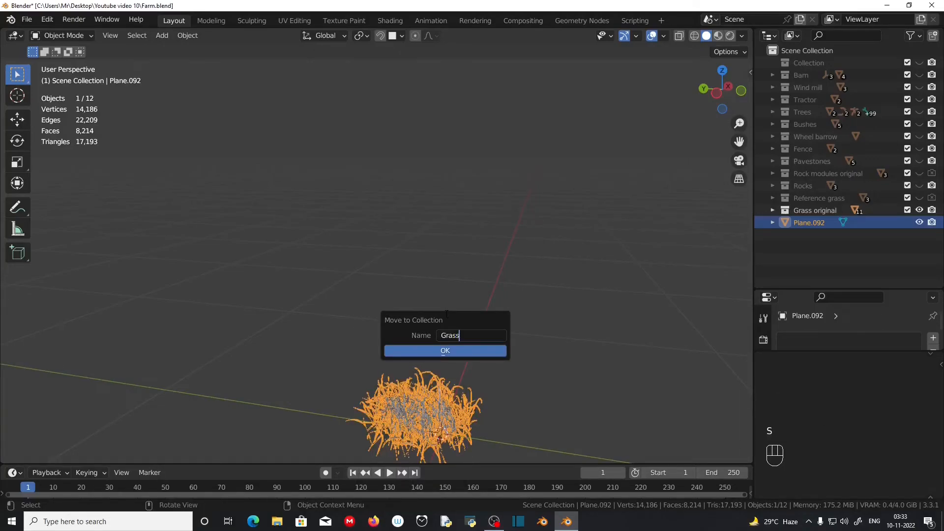
left_click(472, 350)
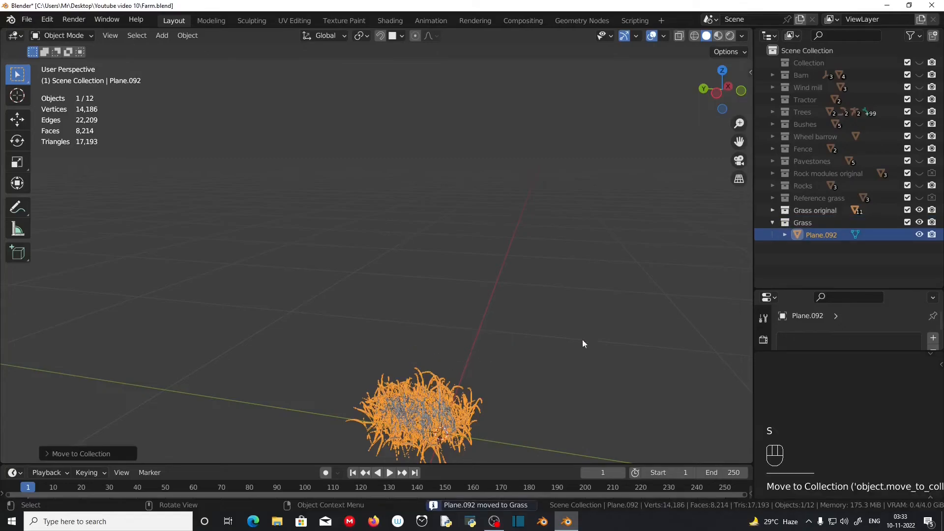
Rename the joined patch object inside the new collection to Grass.
double_click(821, 235)
type("Gr")
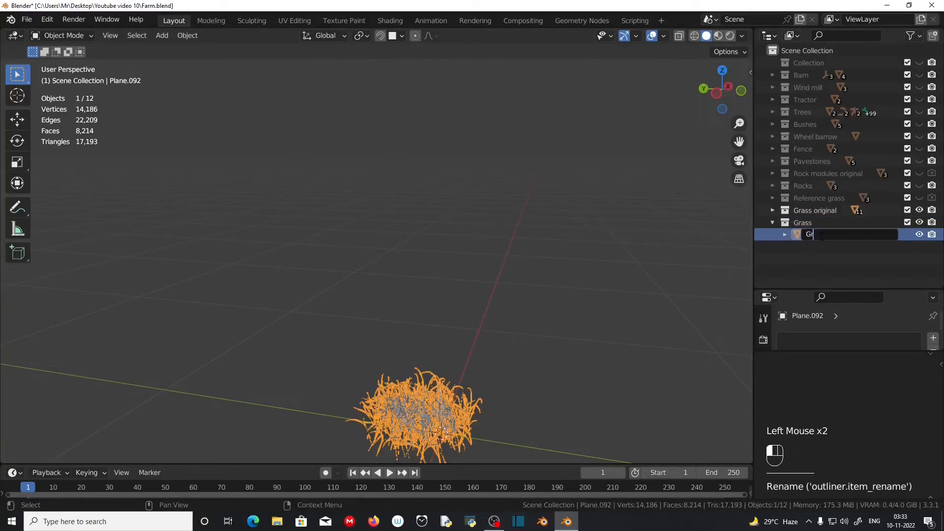
type("ass")
key("Return")
Hide the Grass original collection in the viewport and disable it in renders.
scroll(491, 375, "down", 2)
middle_click_drag(491, 375, 72, 386, "shift")
scroll(349, 369, "down", 4)
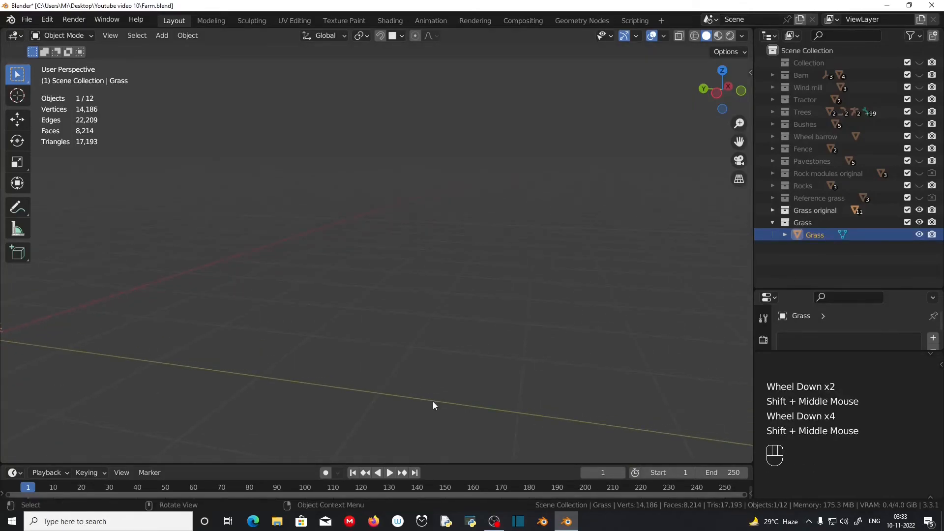
scroll(434, 405, "down", 2)
middle_click_drag(514, 389, 738, 435, "shift")
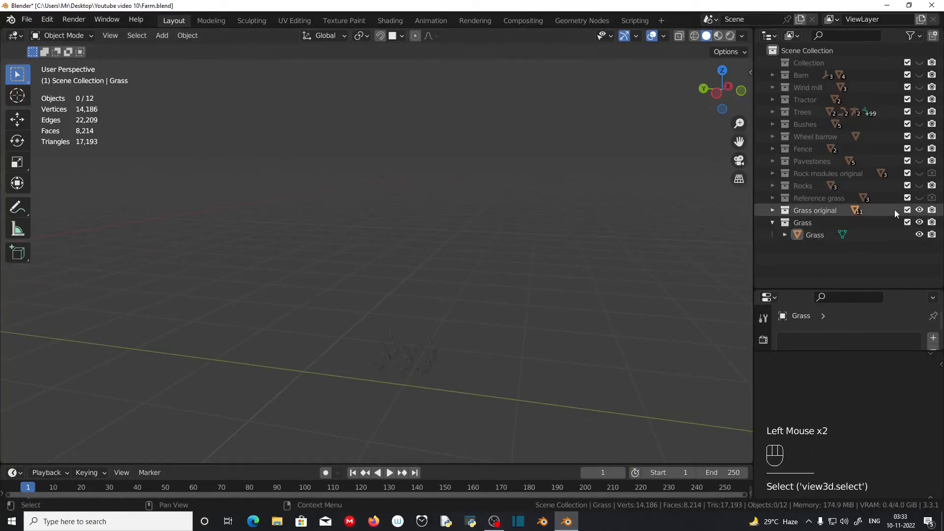
left_click(919, 210)
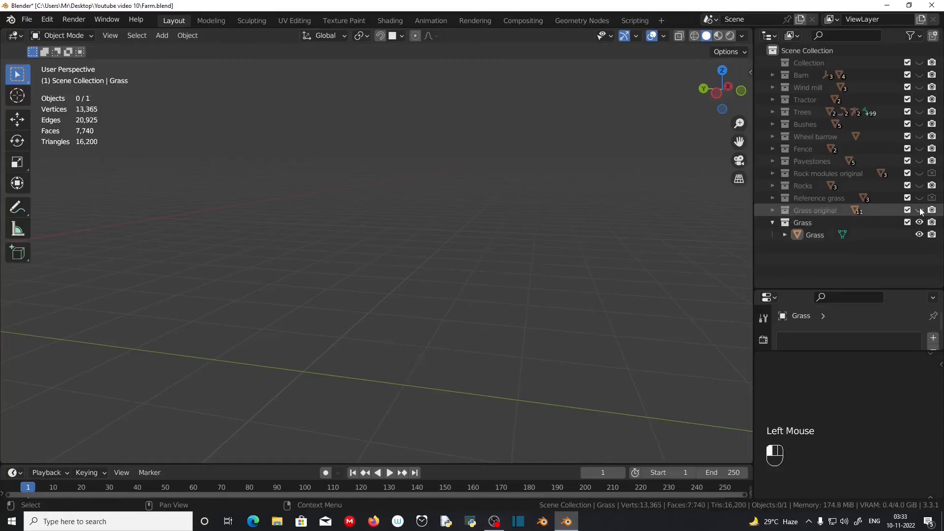
left_click(932, 211)
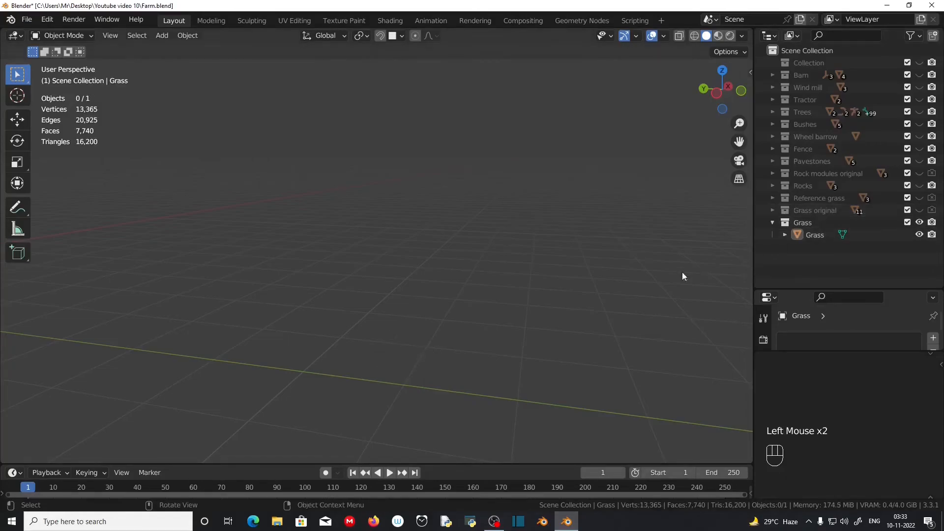
Select the Grass patch and frame it in the viewport.
middle_click_drag(667, 235, 350, 336, "shift")
left_click(147, 320)
scroll(238, 331, "up", 2)
scroll(382, 327, "up", 3)
scroll(284, 375, "up", 3)
scroll(350, 336, "up", 2)
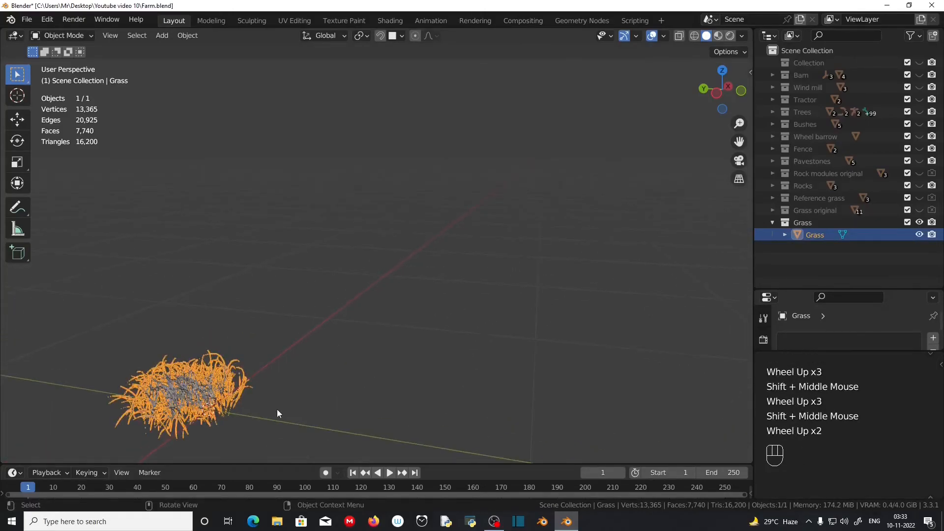
left_click(276, 409)
scroll(276, 409, "up", 2)
left_click(216, 414)
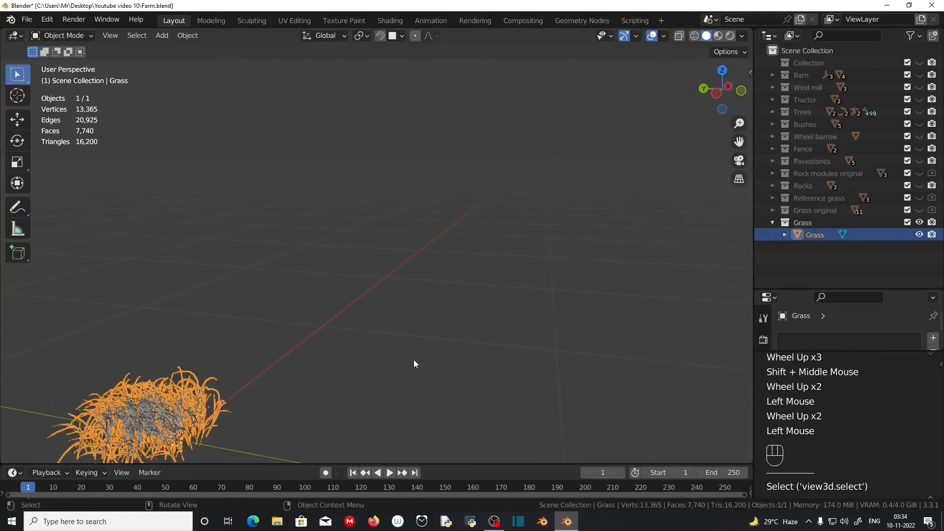
key("KP_Decimal")
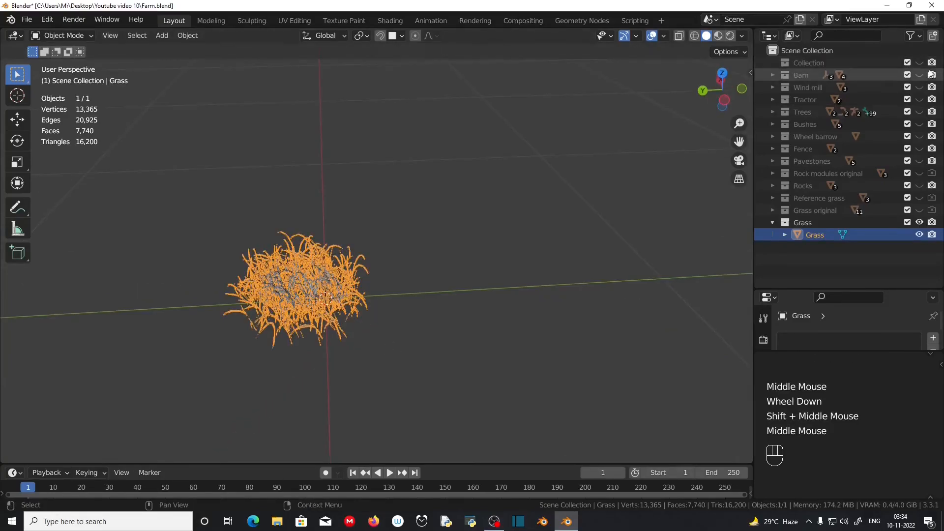
Unhide the collections from Barn through Grass original and move the grass patch along Y, clear of the large rock.
left_click_drag(919, 75, 919, 210)
scroll(383, 280, "down", 6)
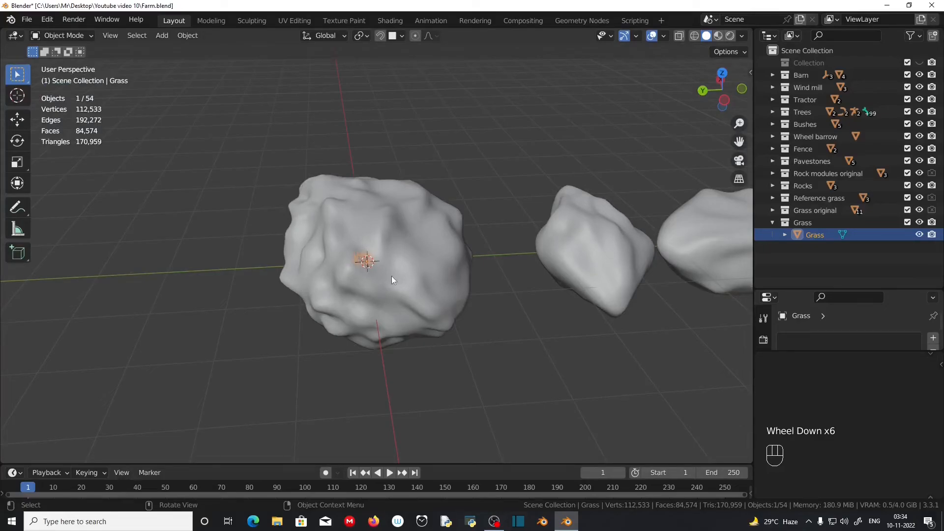
key("g")
key("y")
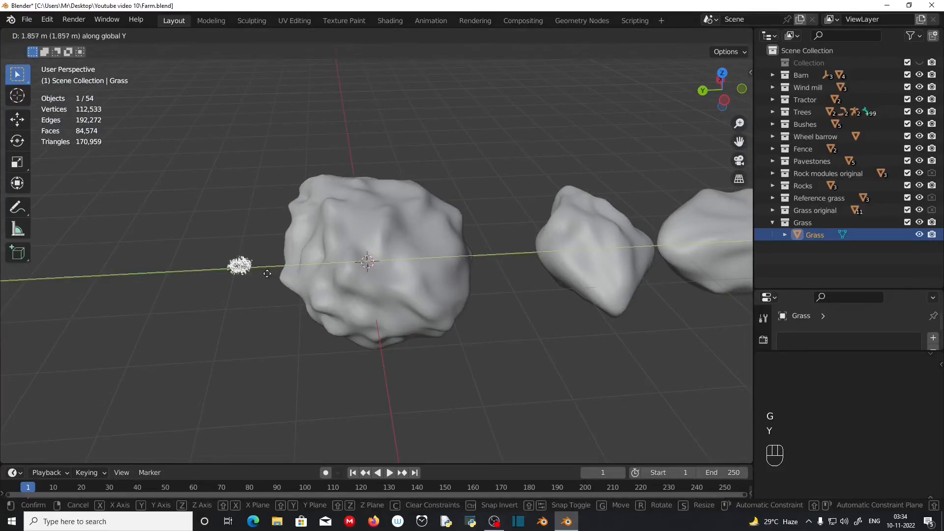
left_click(248, 276)
scroll(251, 278, "up", 1)
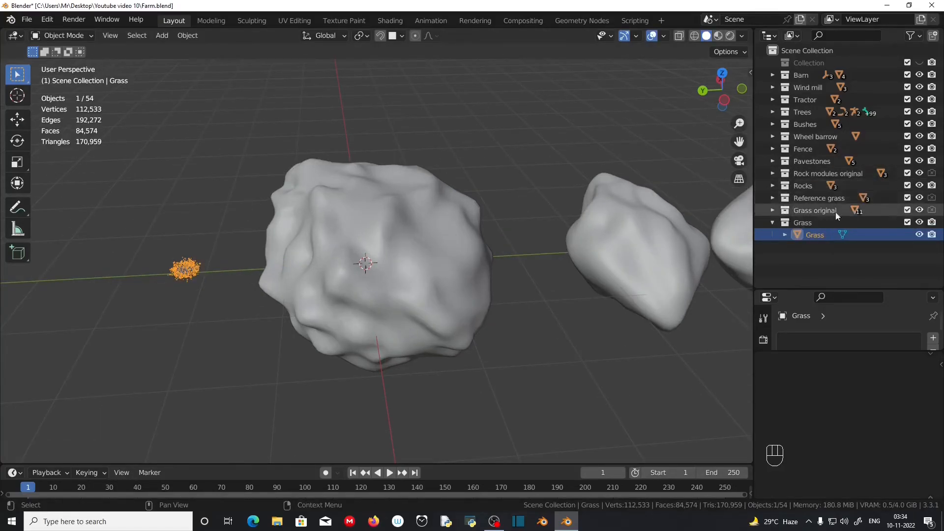
Hide the Grass original, Rock modules original and Reference grass collections in the viewport.
left_click(919, 210)
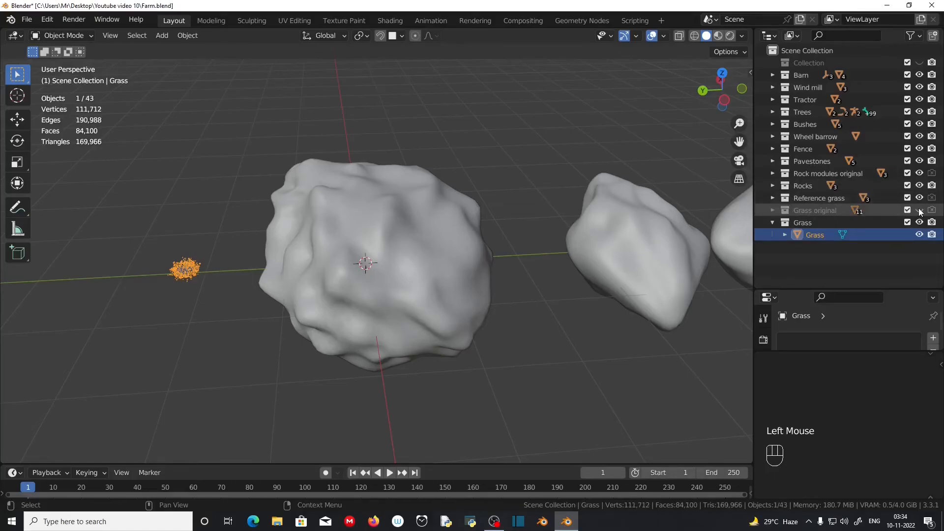
left_click(919, 173)
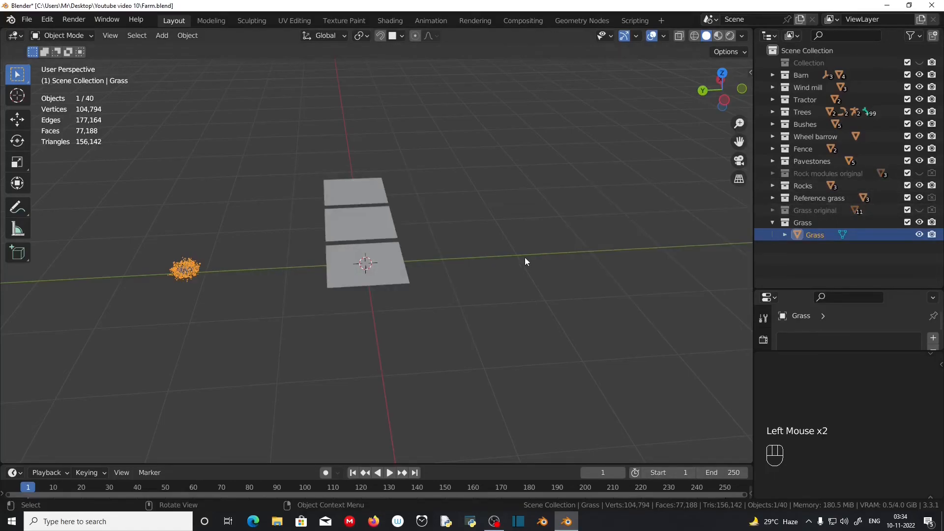
scroll(524, 258, "down", 6)
middle_click_drag(524, 258, 242, 264)
left_click(919, 197)
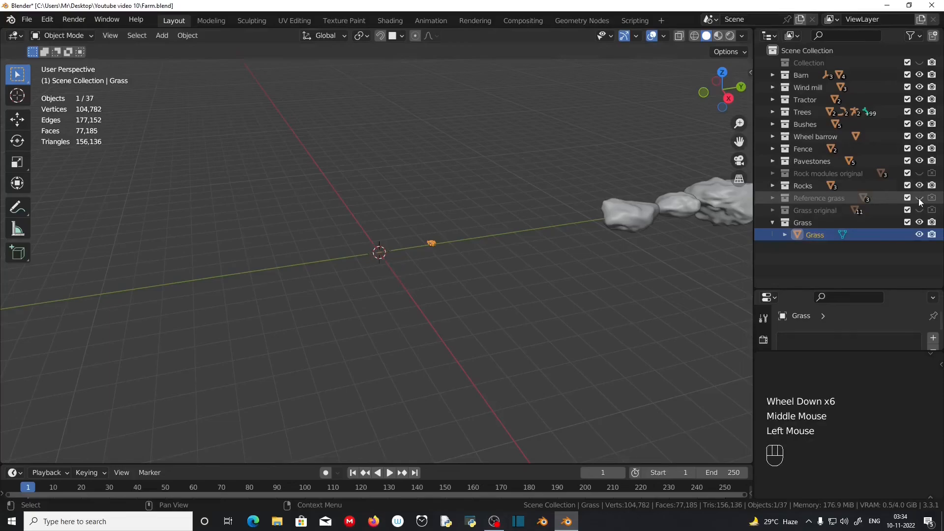
Move the grass patch along the Y axis until it sits beside the first rock in the row of assets.
scroll(518, 273, "up", 3)
middle_click_drag(518, 273, 558, 311, "shift")
scroll(615, 325, "up", 2)
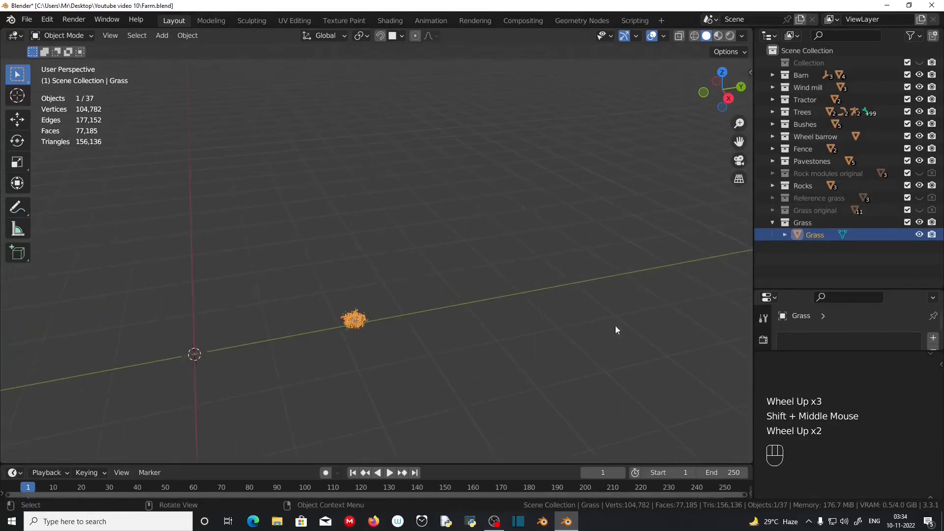
middle_click_drag(615, 325, 447, 350, "shift")
scroll(437, 350, "down", 5)
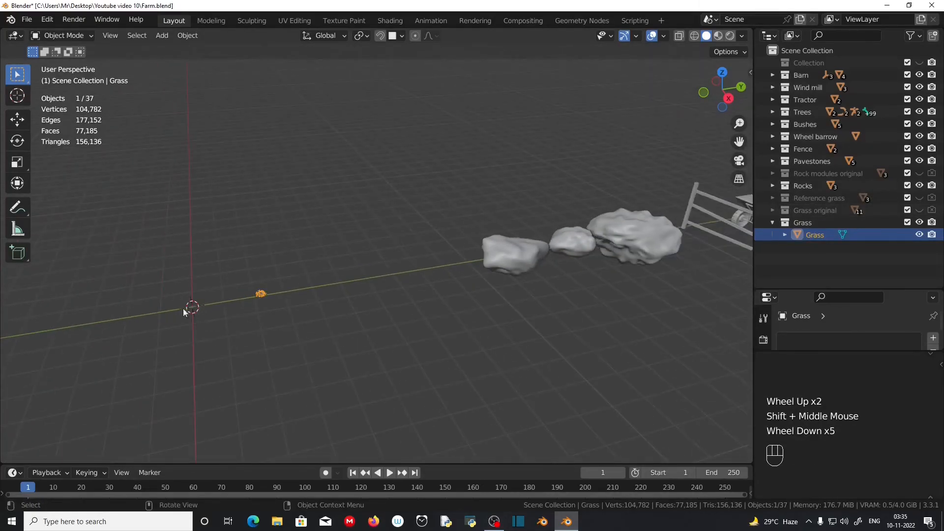
left_click(261, 294)
key("g")
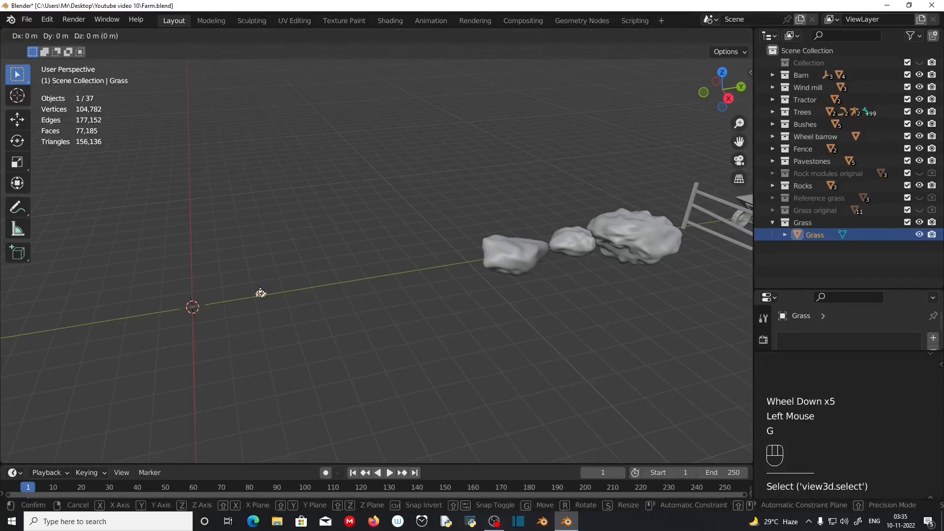
key("y")
left_click(460, 275)
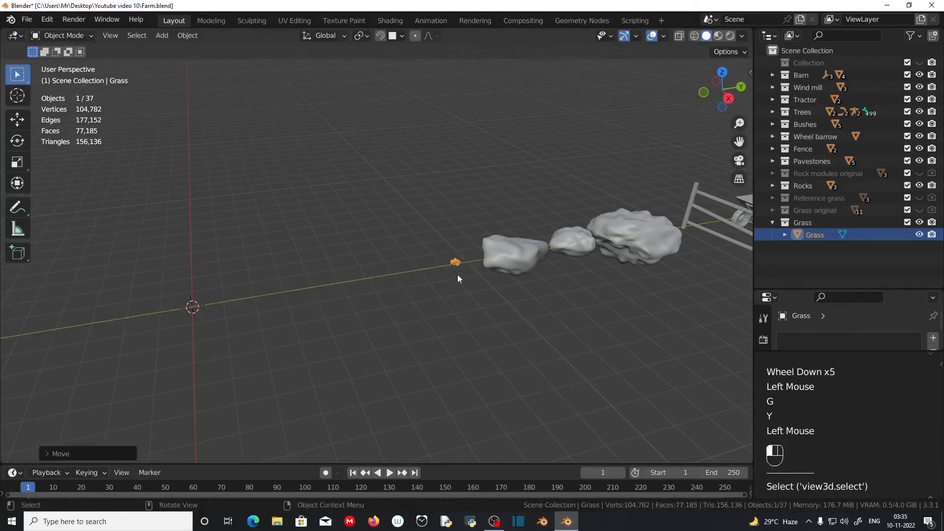
Examine the row of farm assets with the grass patch in Material Preview shading.
scroll(458, 277, "up", 2)
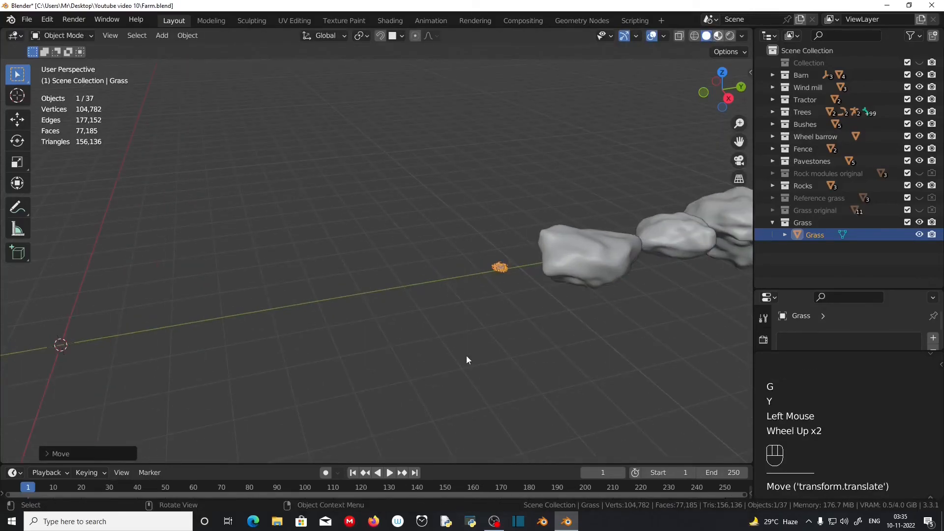
scroll(466, 356, "down", 3)
scroll(358, 353, "up", 3)
scroll(353, 364, "up", 2)
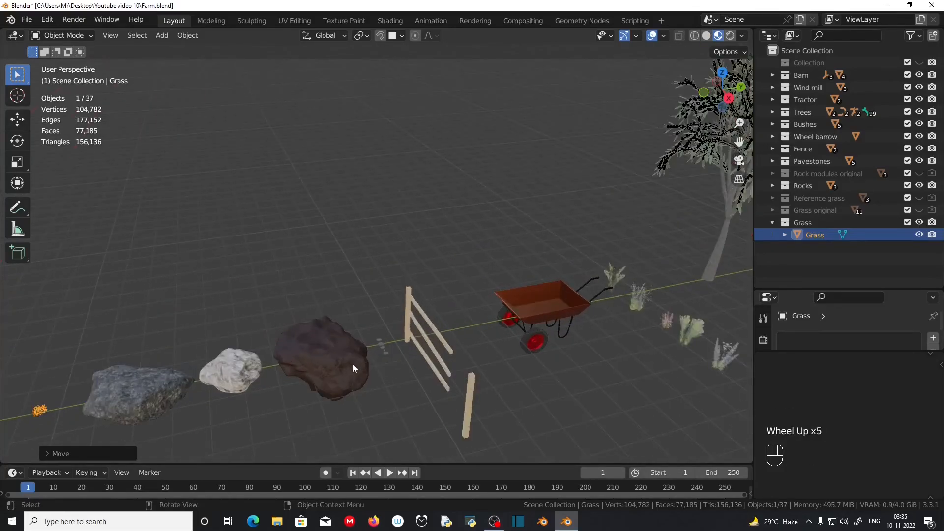
middle_click_drag(352, 364, 509, 323, "shift")
scroll(352, 346, "down", 2)
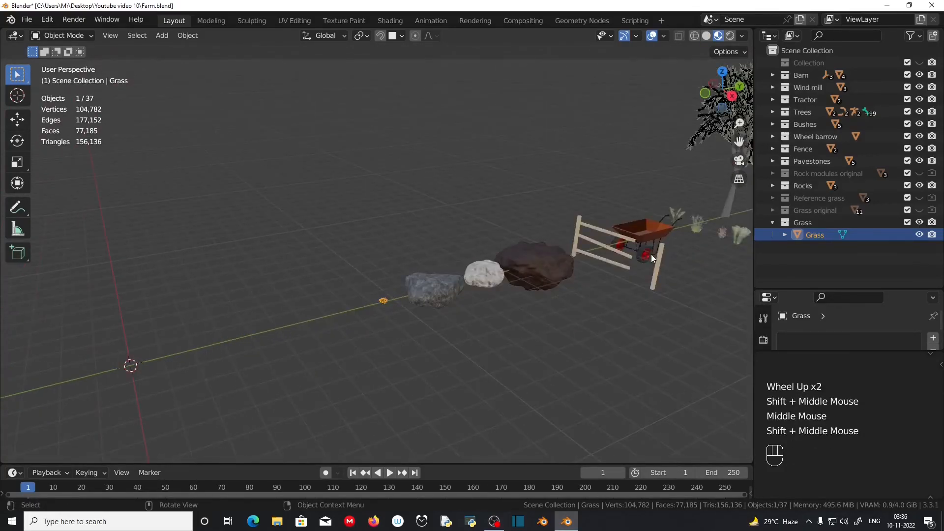
Collapse the Grass collection and save the Farm.blend file.
left_click(773, 222)
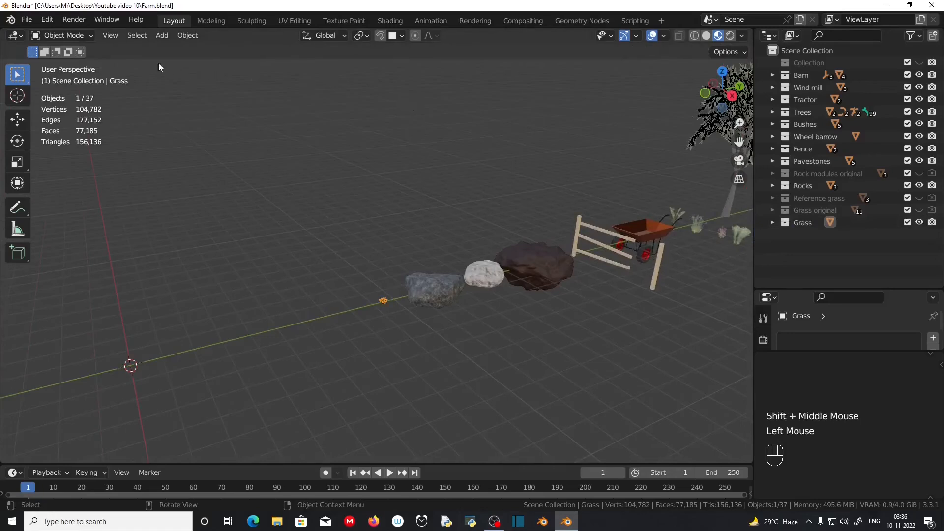
left_click(27, 19)
left_click(54, 99)
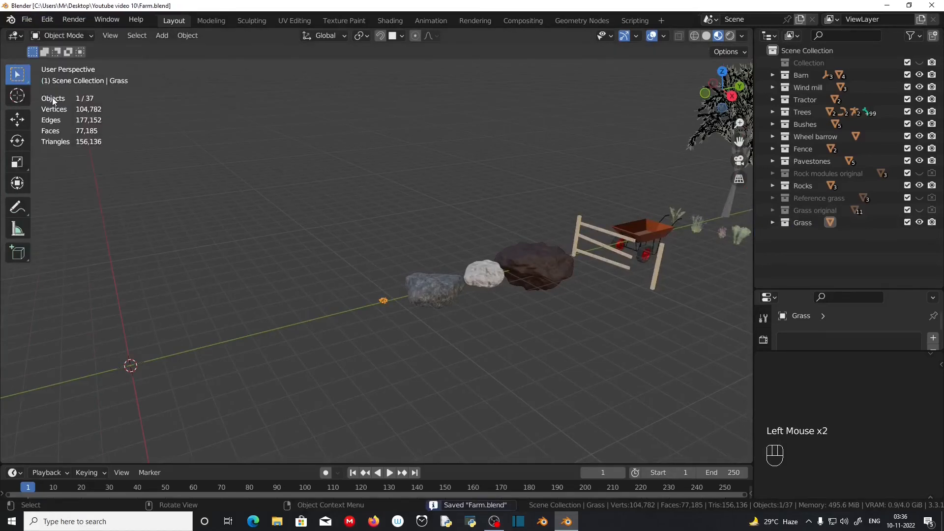